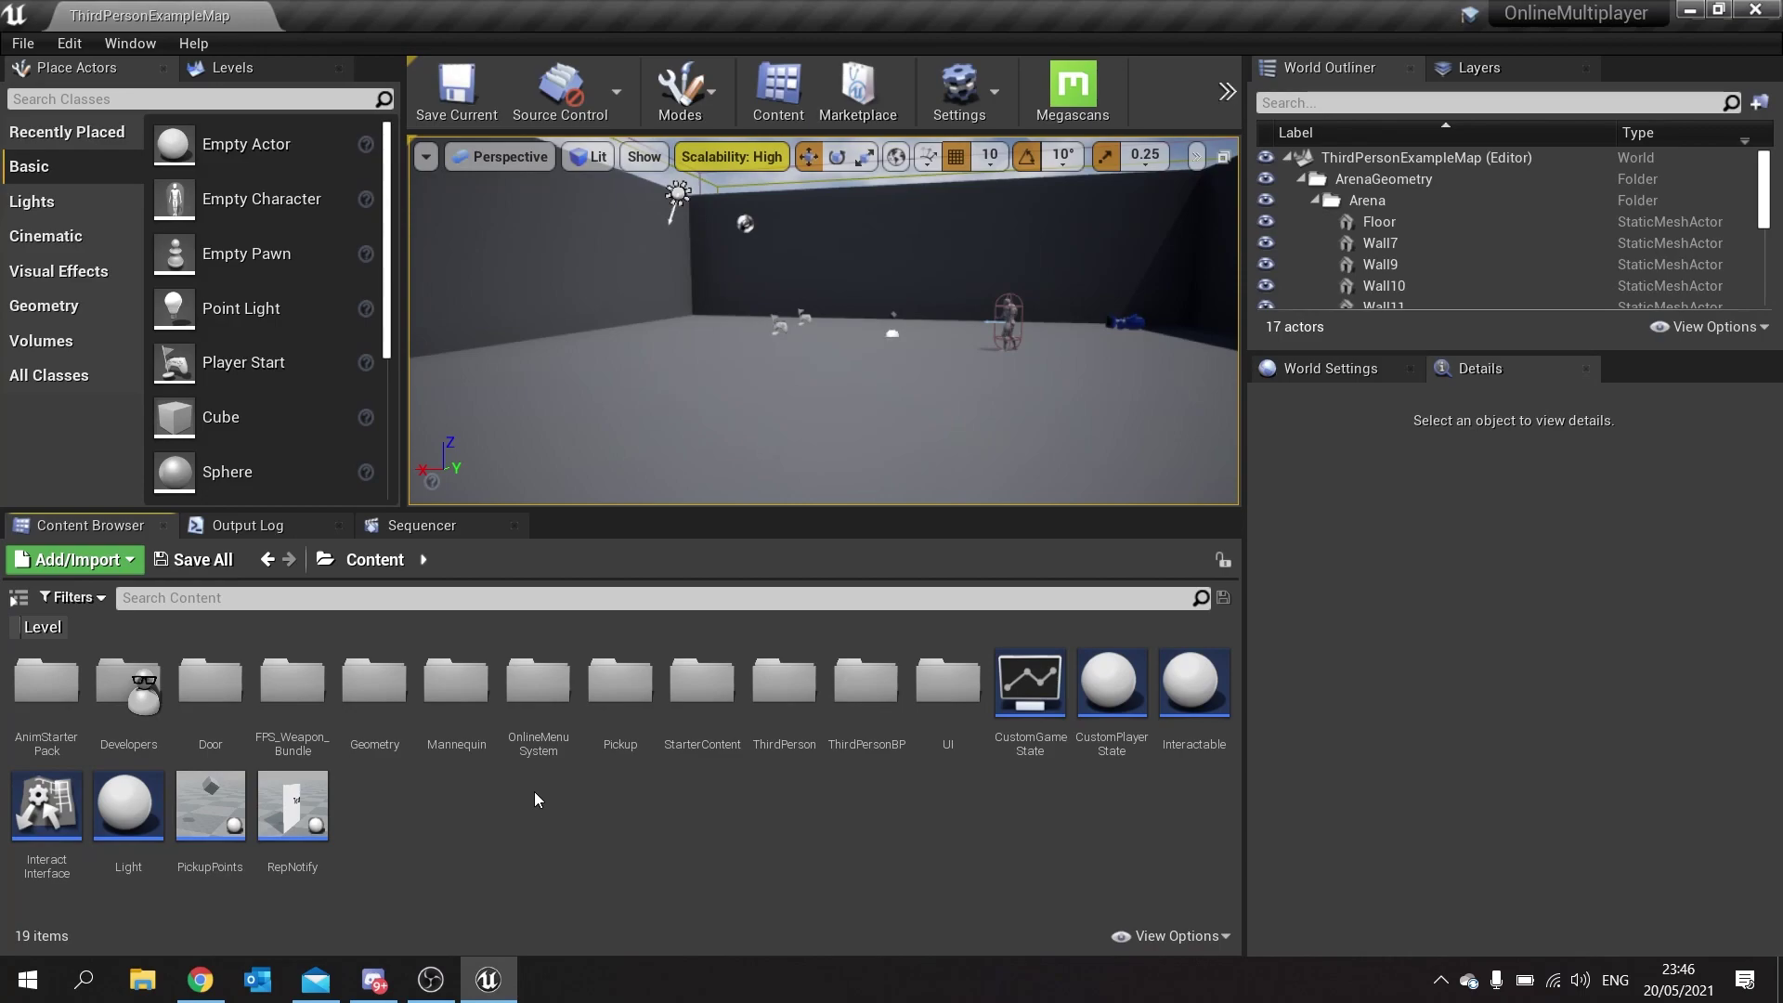
right_click_drag(685, 343, 773, 337)
key("w")
key("w")
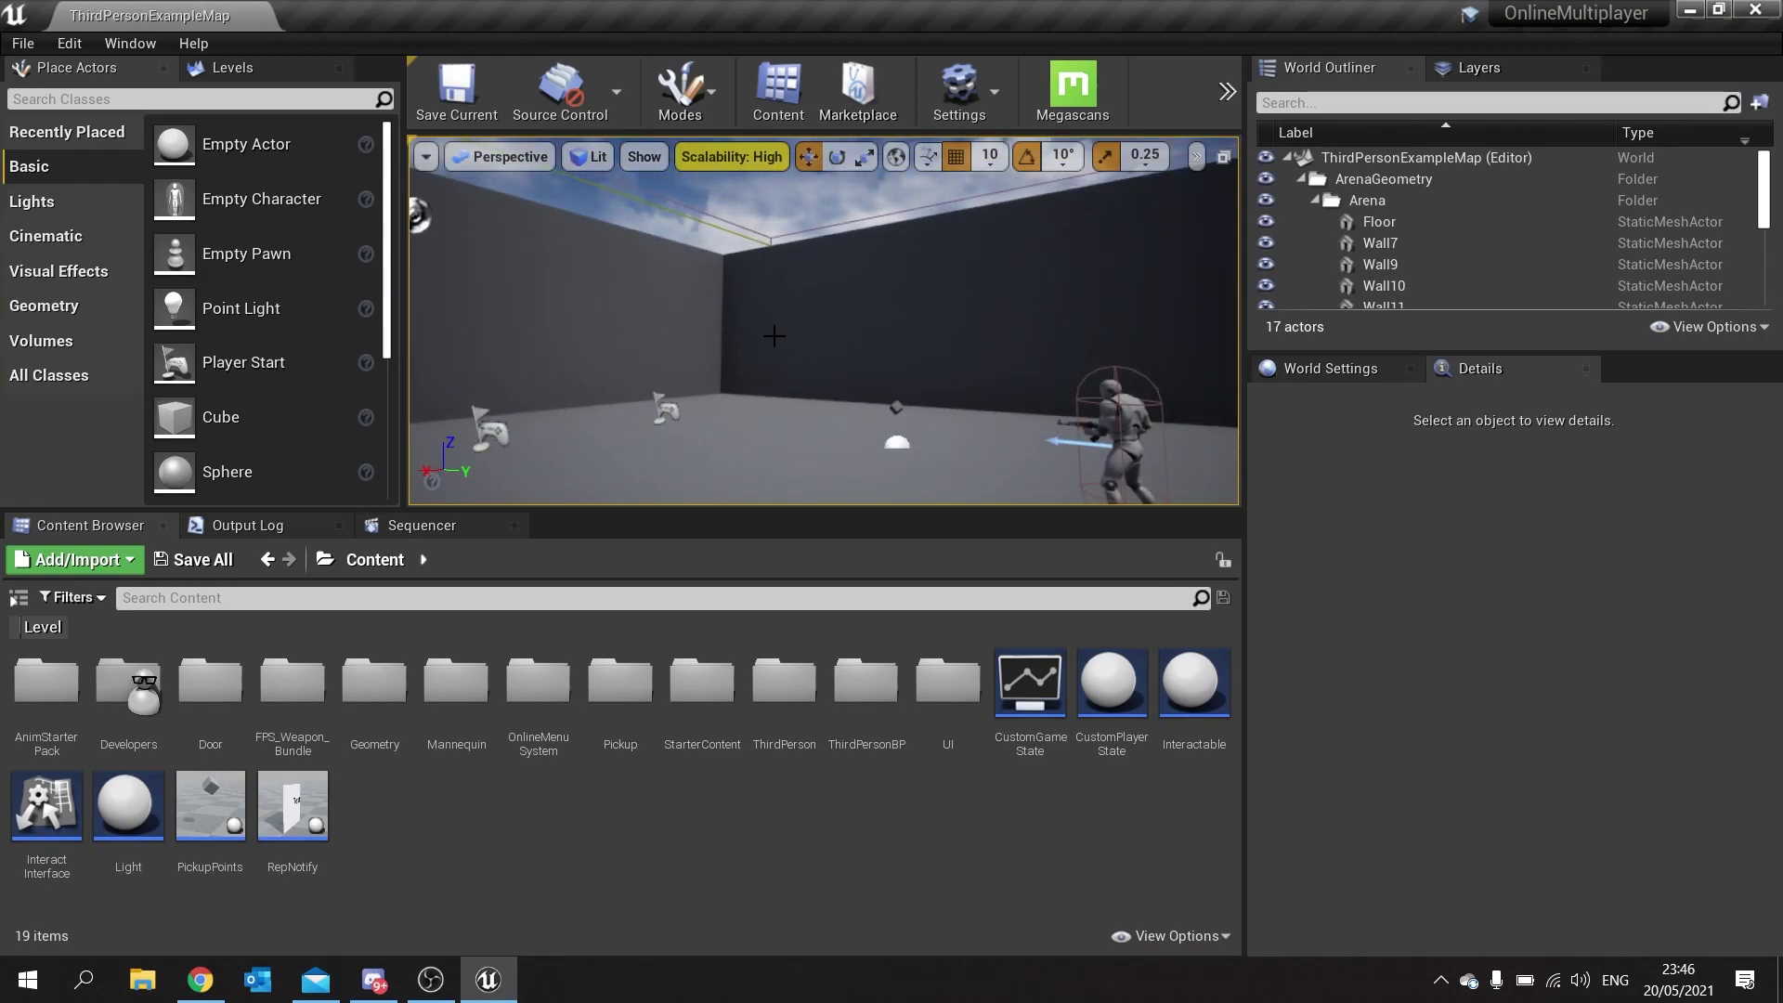
mouse_move(822, 344)
right_mouse_down()
mouse_move(850, 360)
mouse_move(688, 364)
mouse_move(831, 360)
mouse_move(843, 344)
mouse_move(836, 359)
right_mouse_up()
key("w")
key("s")
key("w")
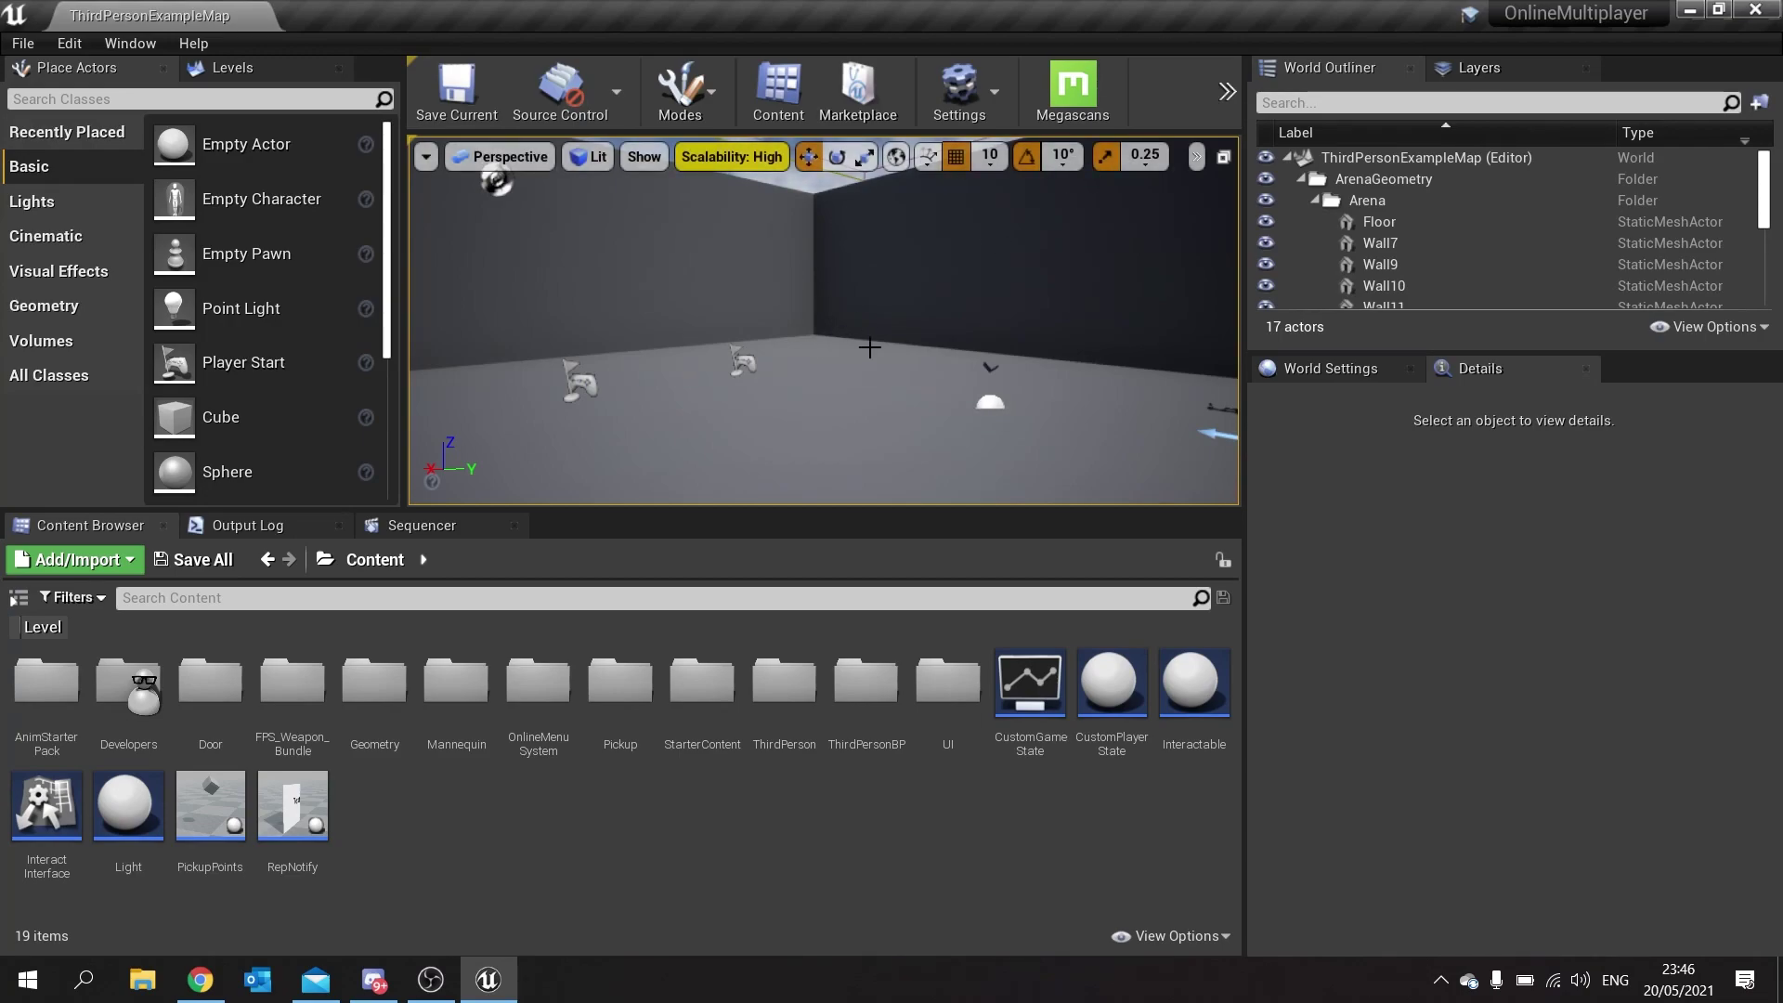
Create a Blueprint class based on GameInstance in the OnlineMenuSystem folder and name it OnlineGameInstance.
double_click(538, 705)
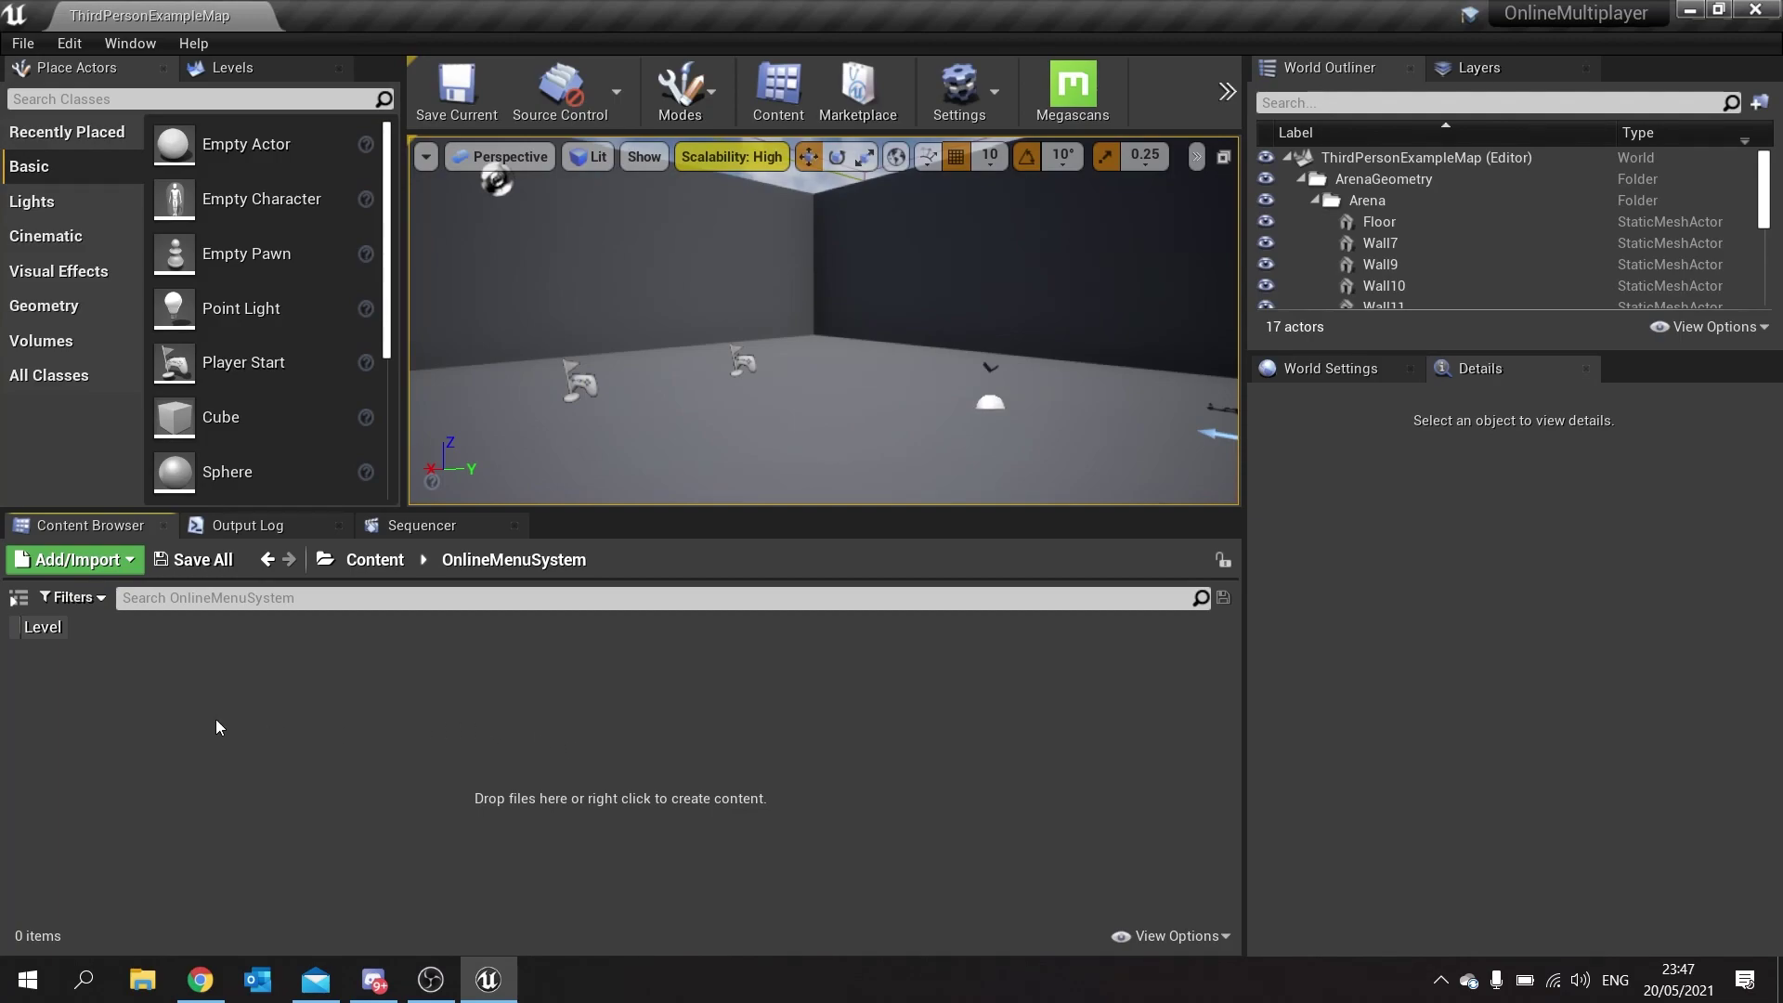
right_click(283, 708)
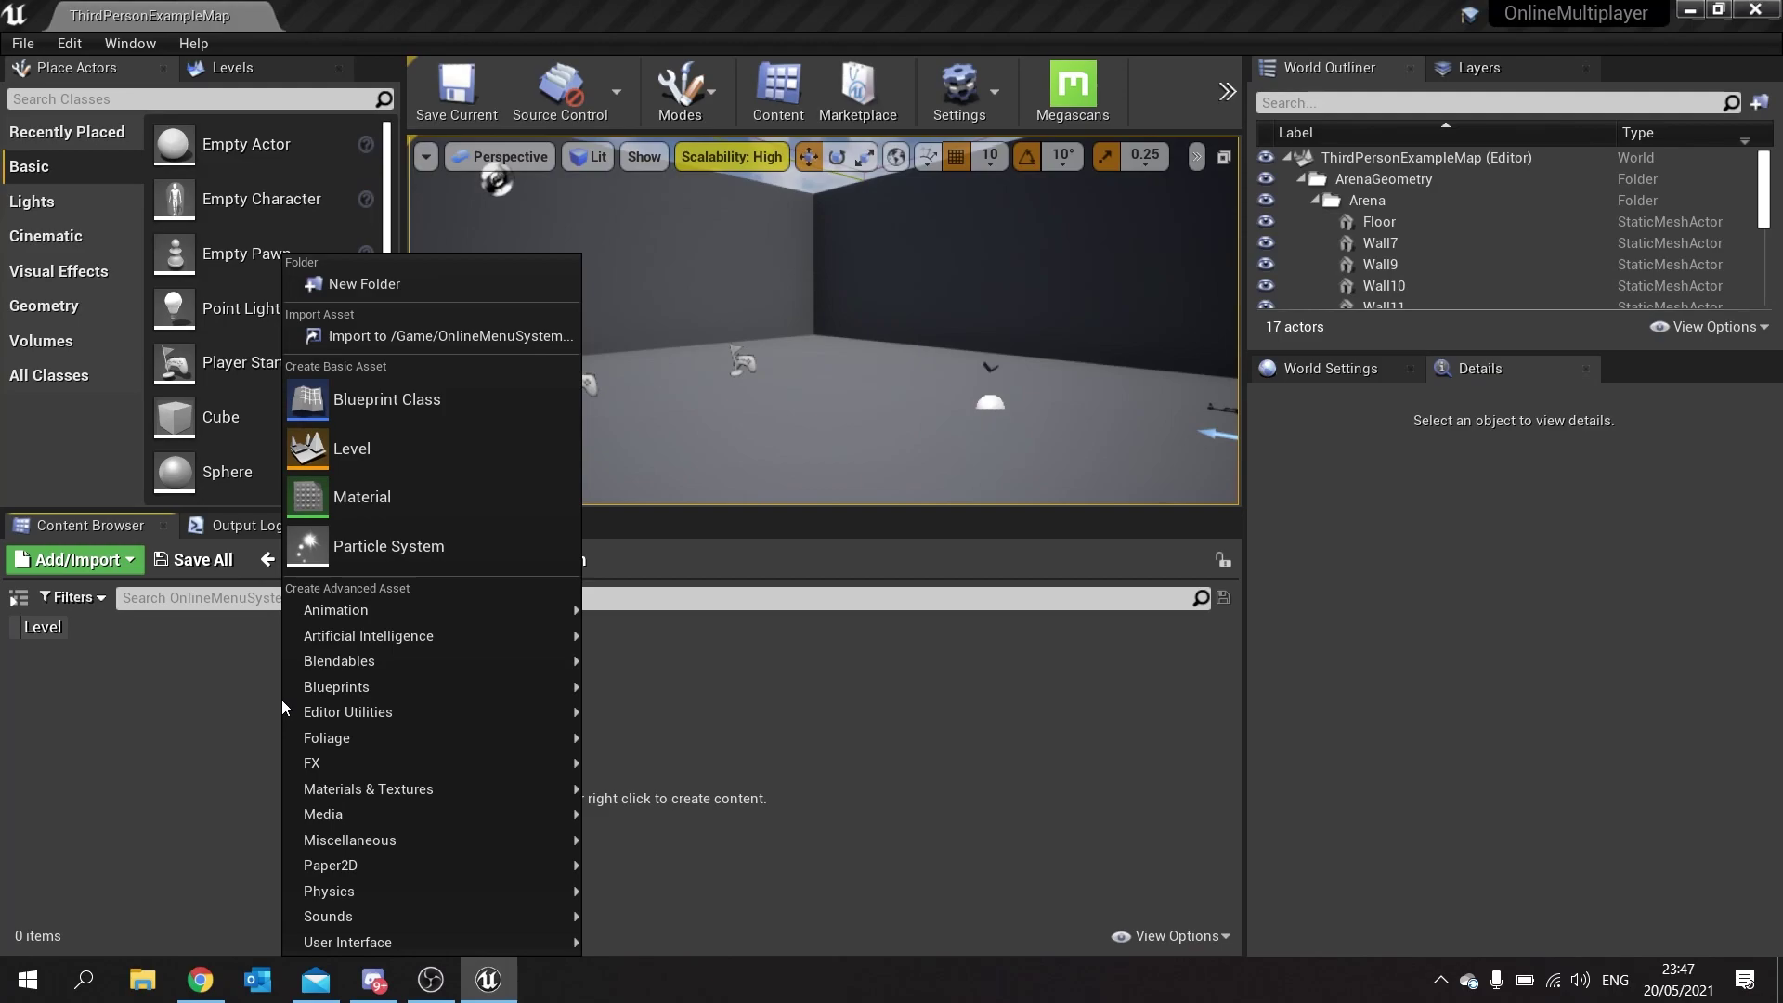
left_click(366, 414)
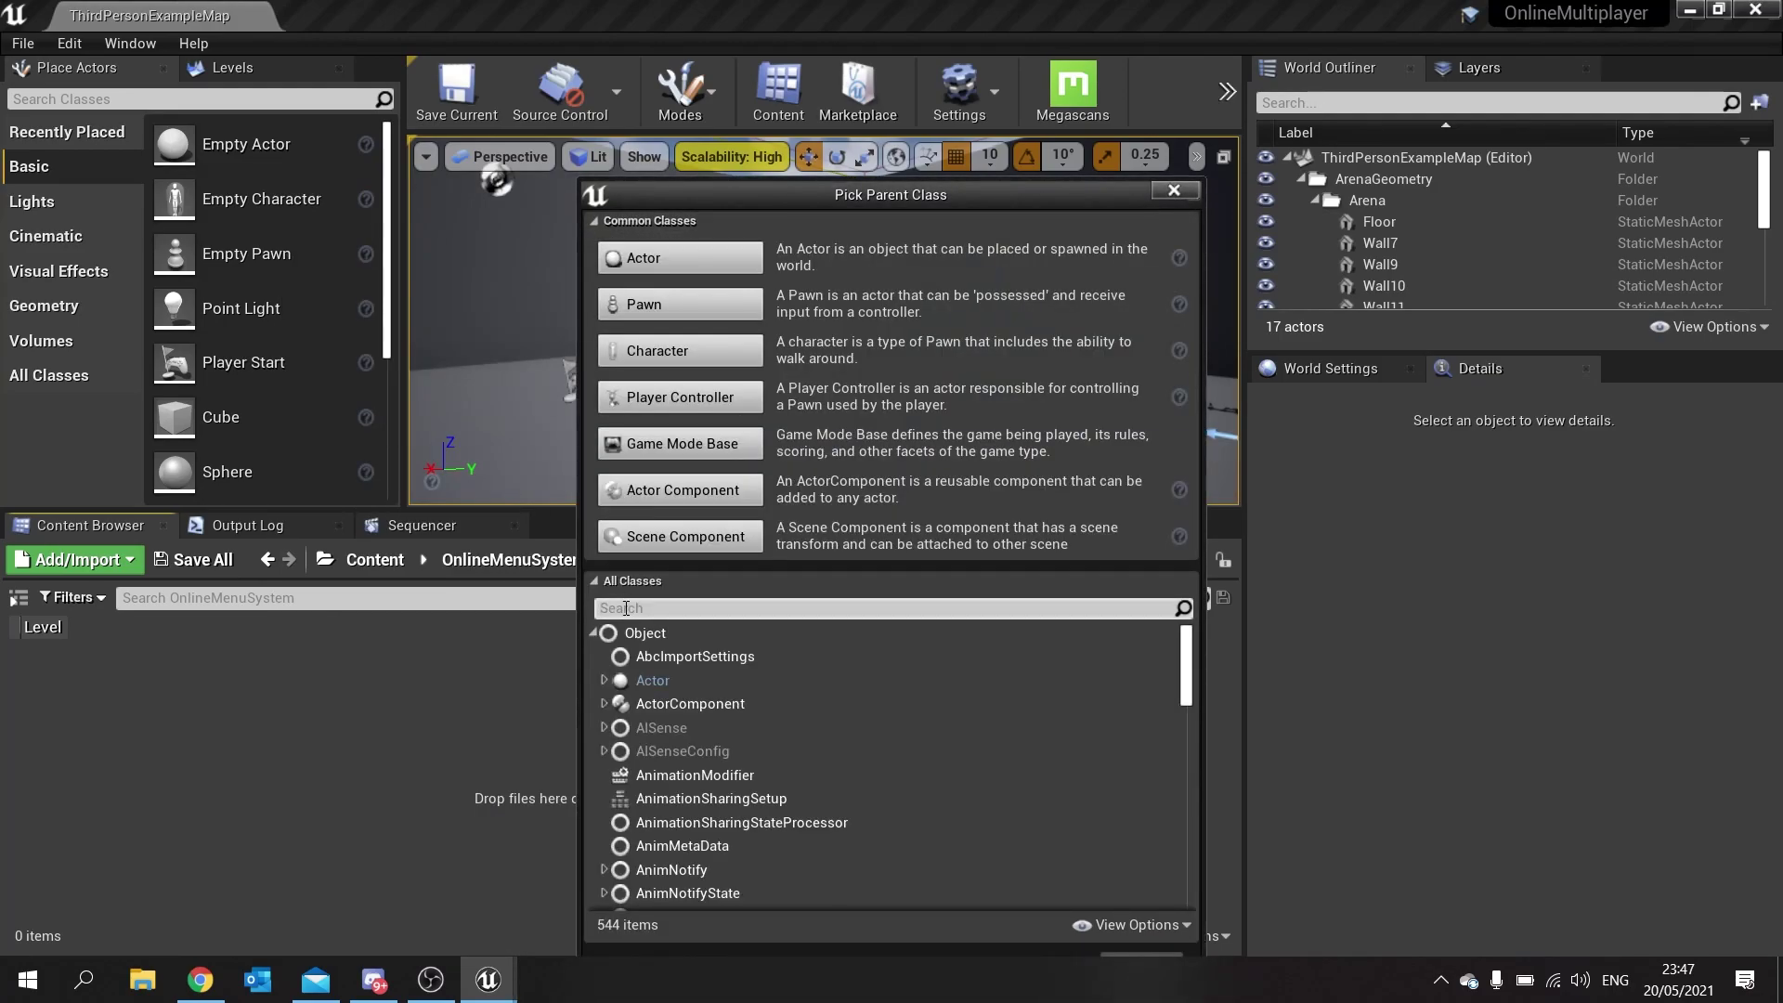
type("game instan")
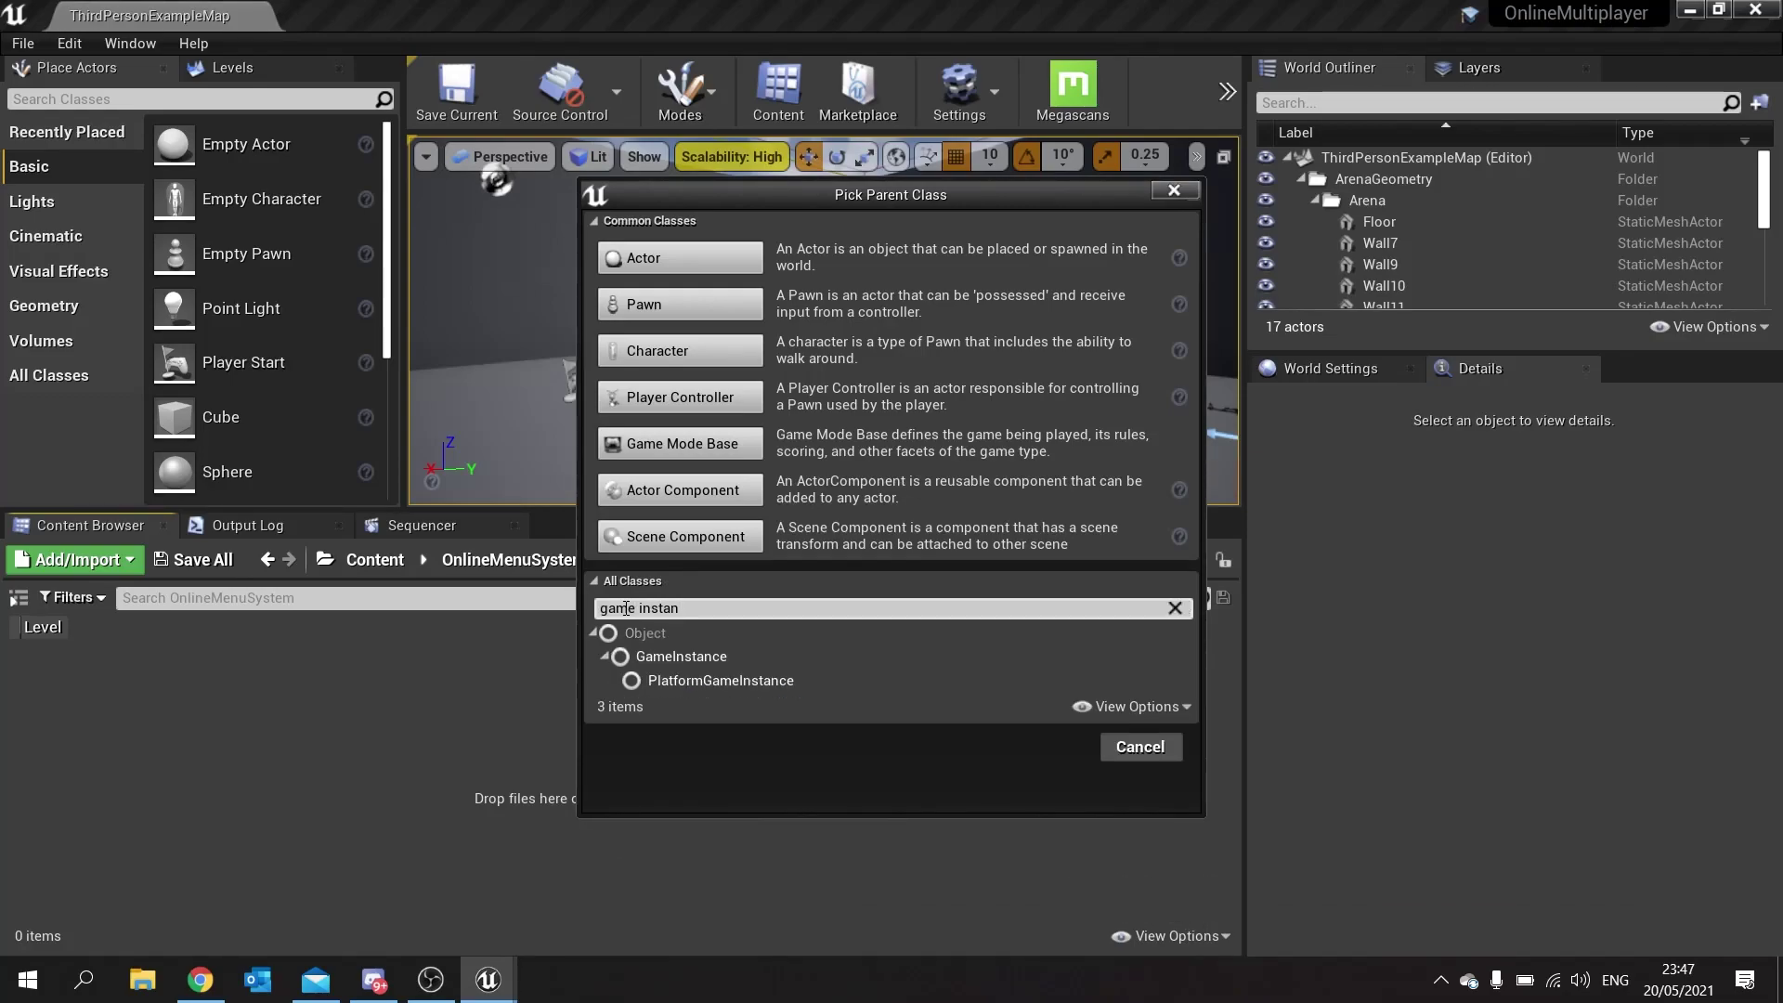
left_click(688, 658)
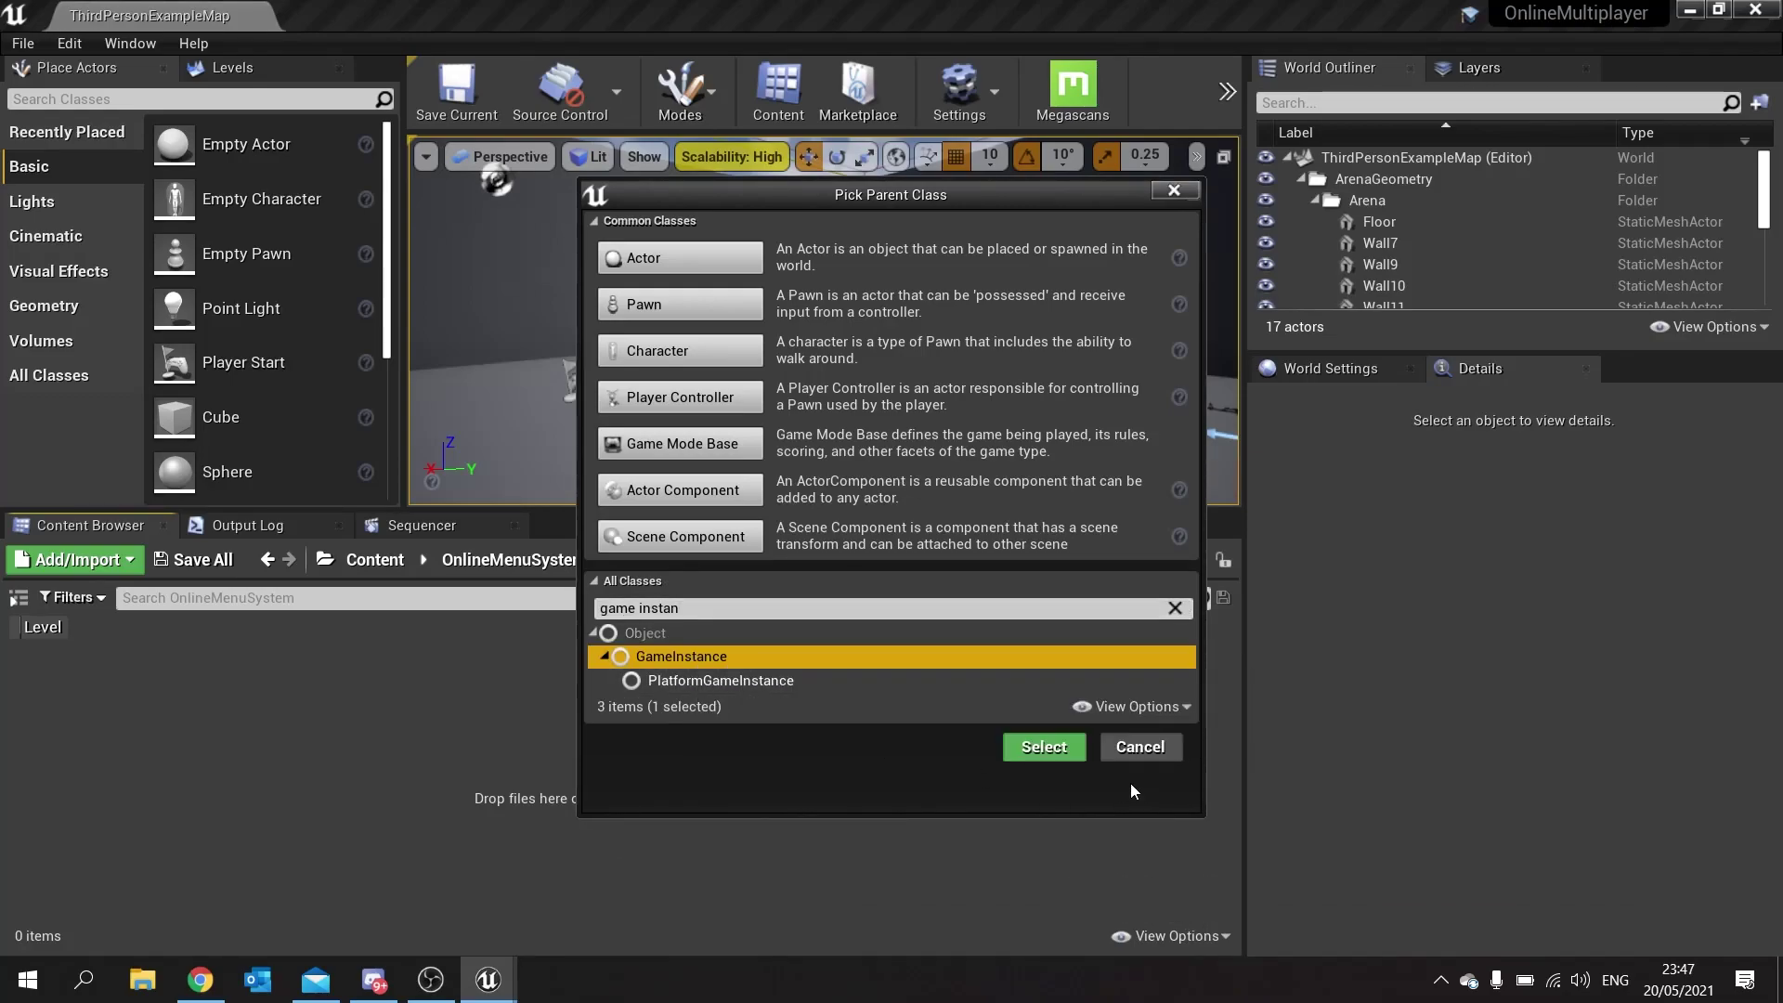
left_click(1044, 748)
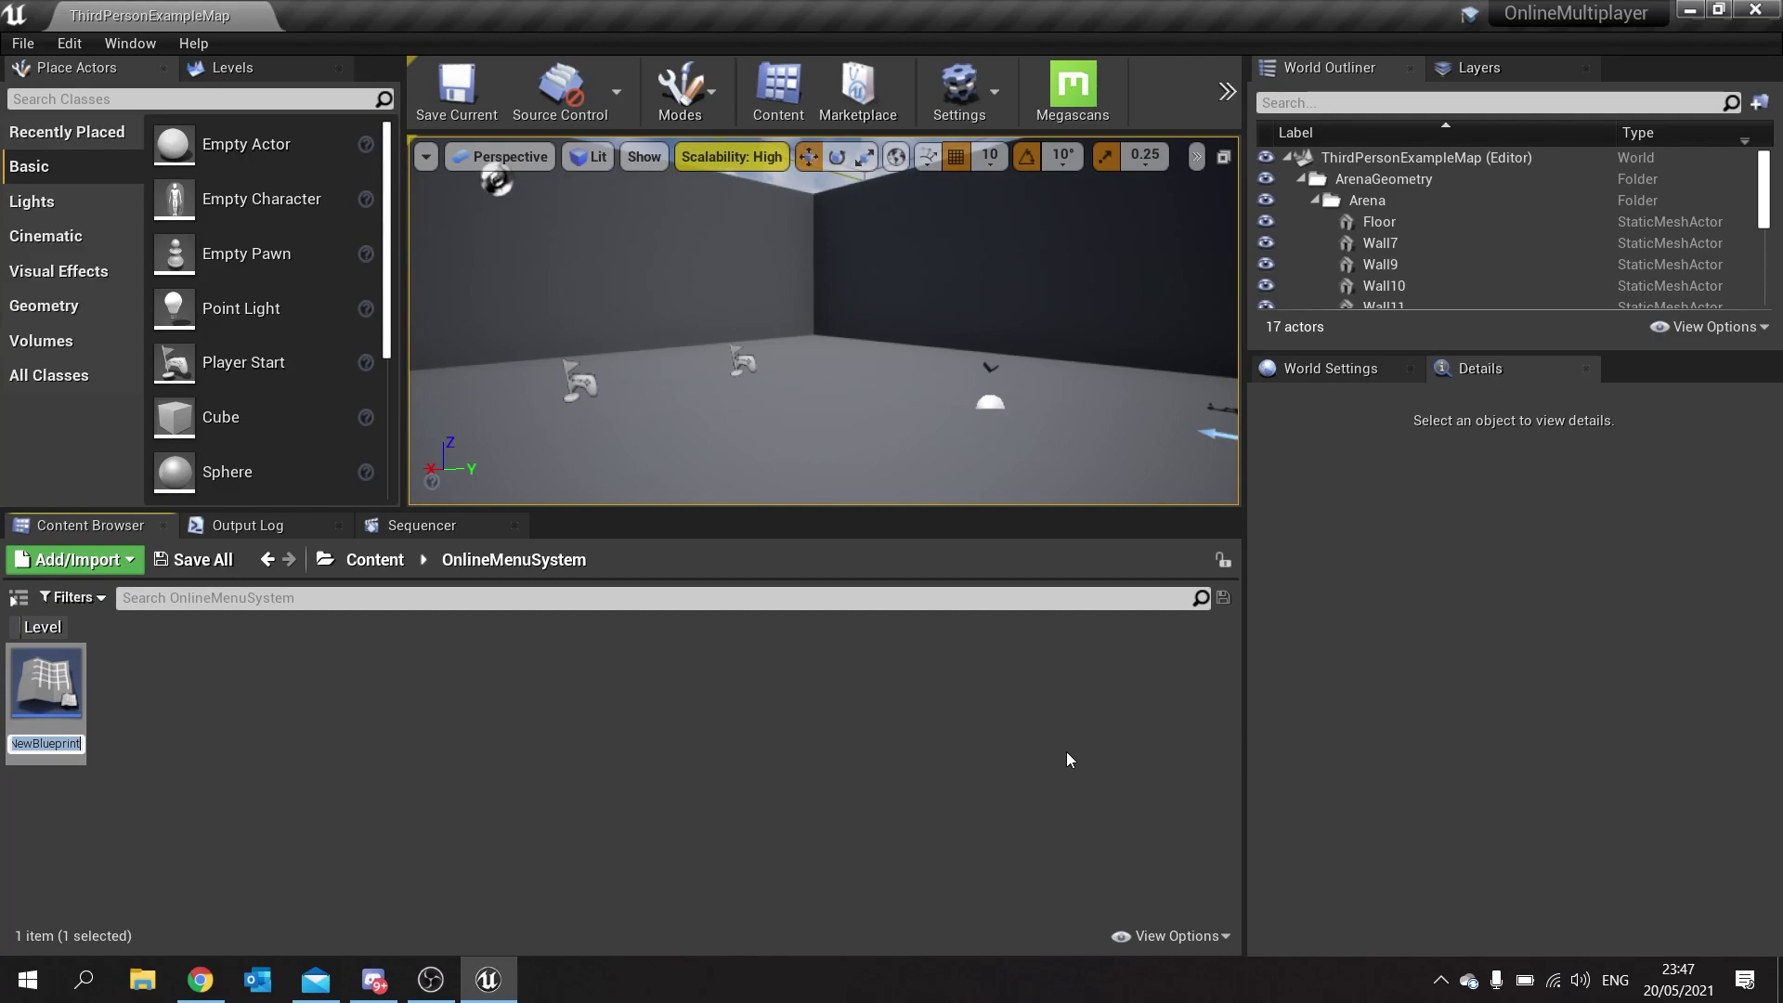
type("OnlineGam")
type("eInstance")
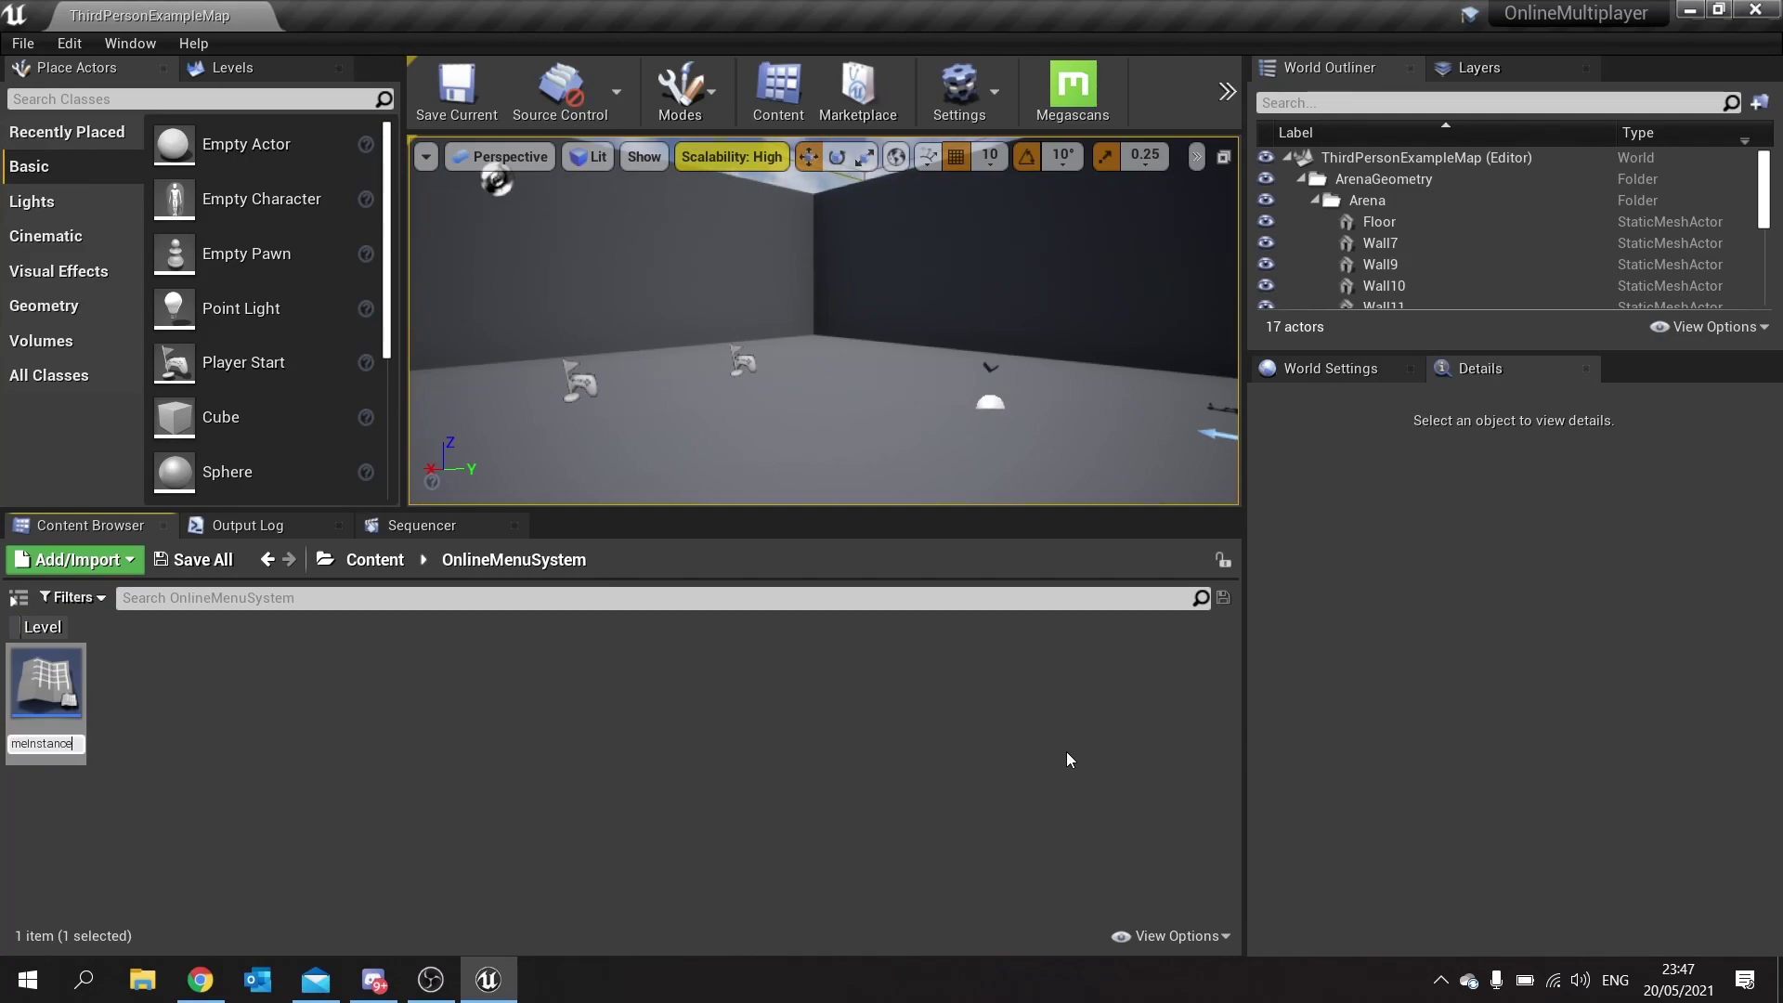
key("Return")
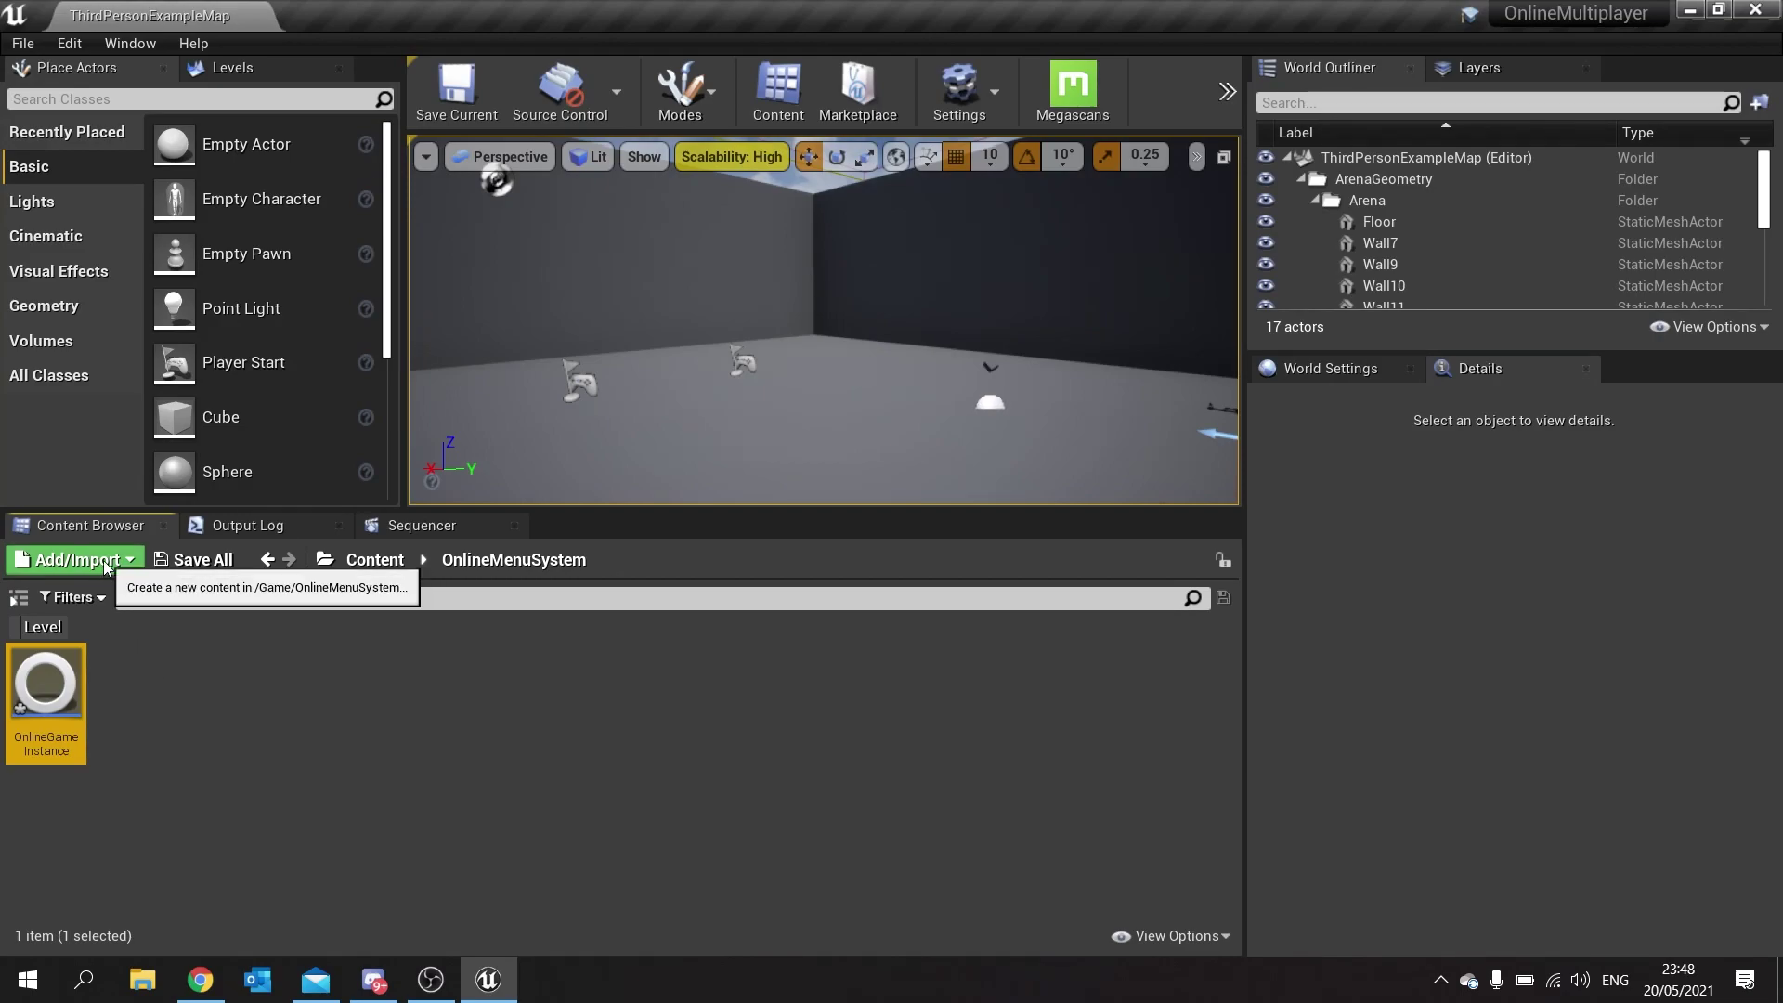
Create a Blueprint class based on SaveGame in the OnlineMenuSystem folder and name it PlayerInfoSaveData.
left_click(76, 559)
left_click(215, 399)
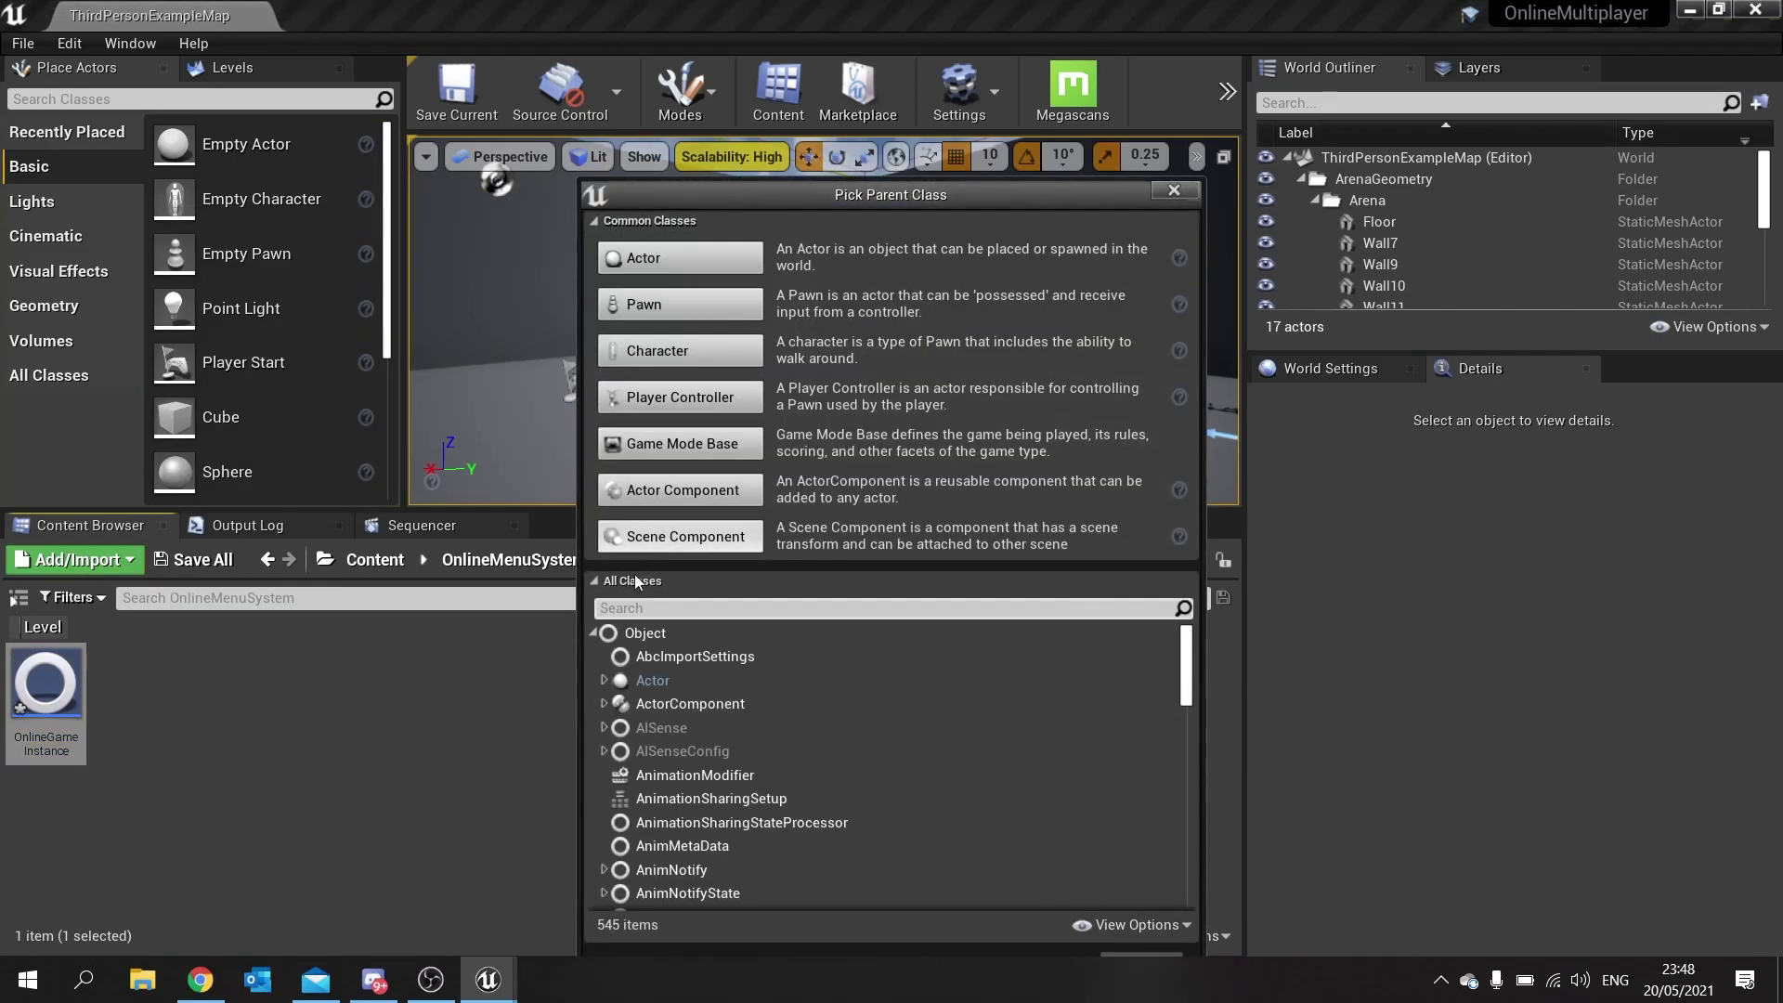
type("save gam")
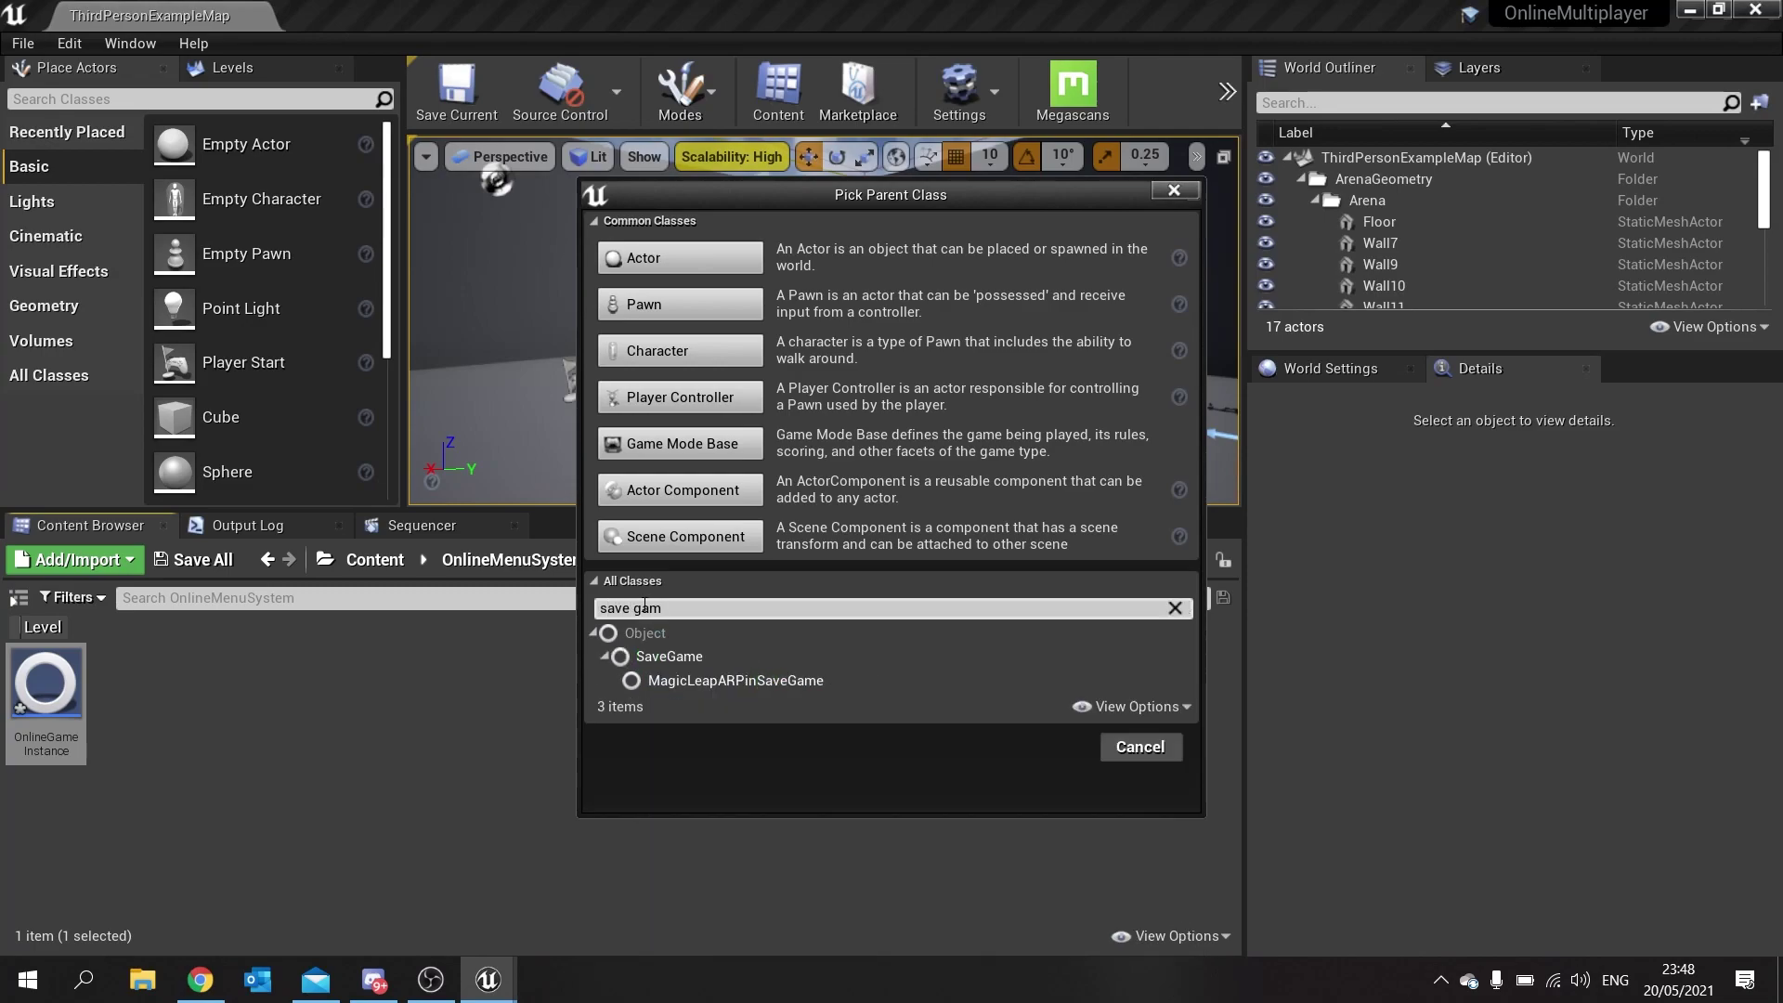
left_click(678, 659)
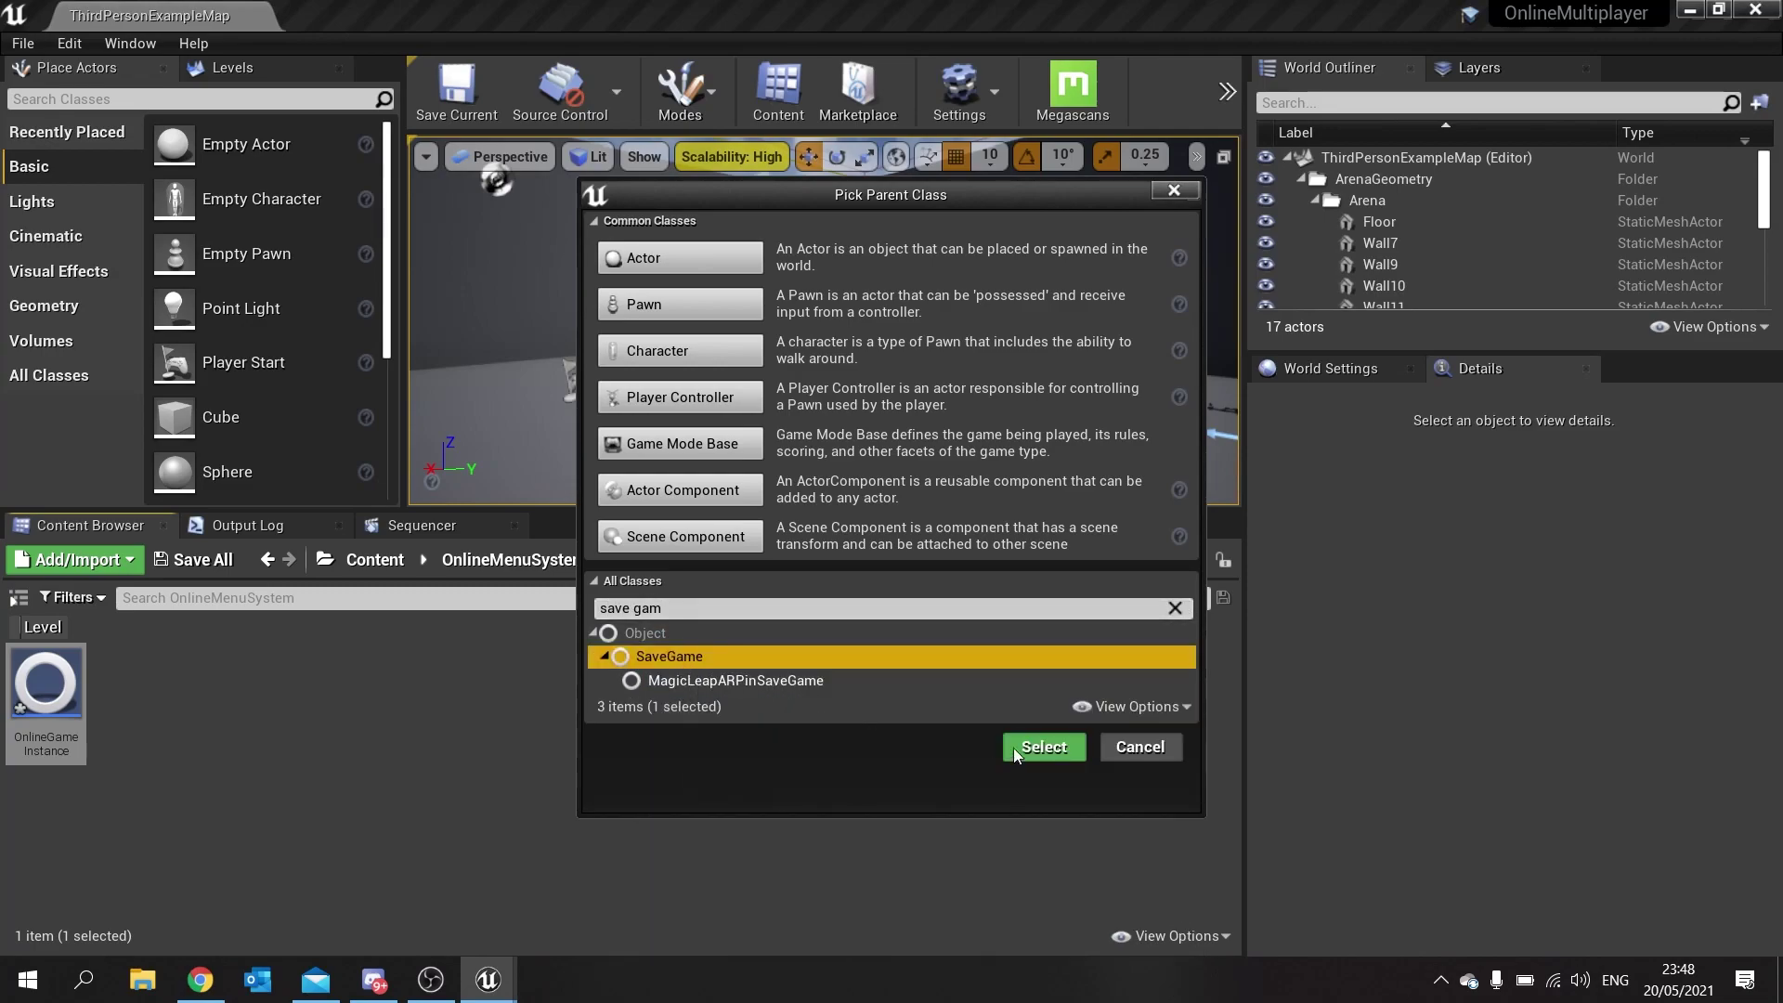
left_click(1037, 750)
type("P")
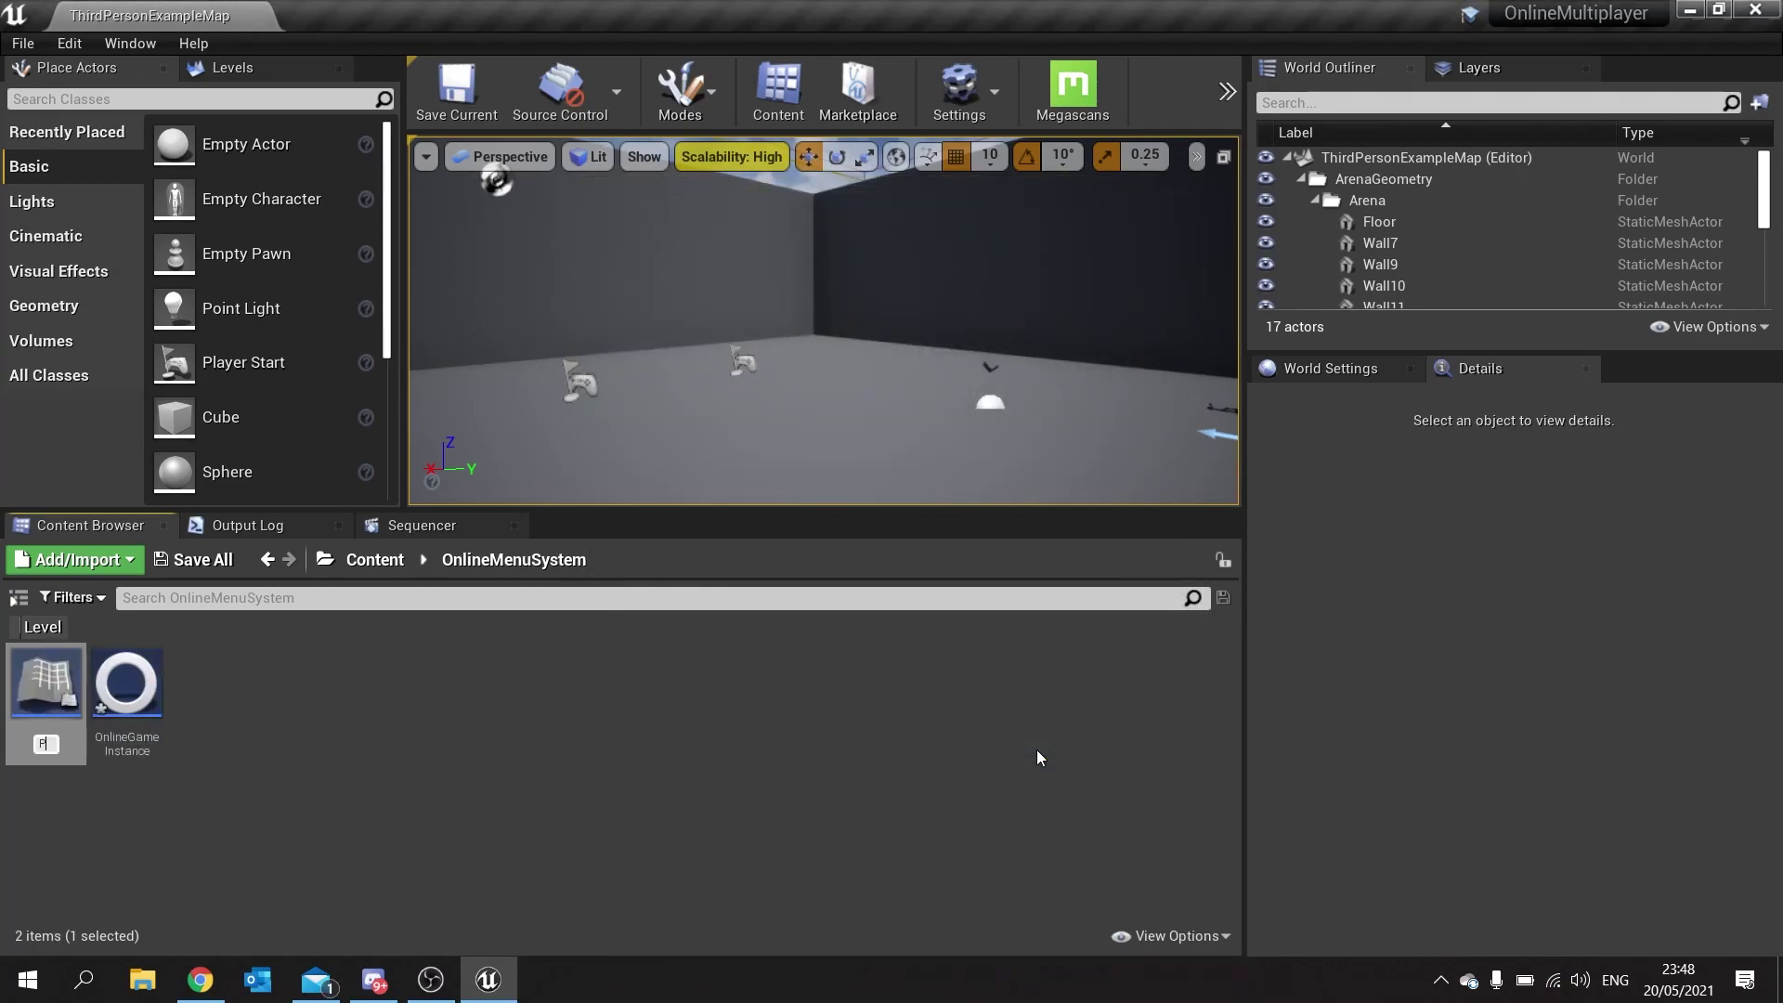
type("layerInfoSaveData")
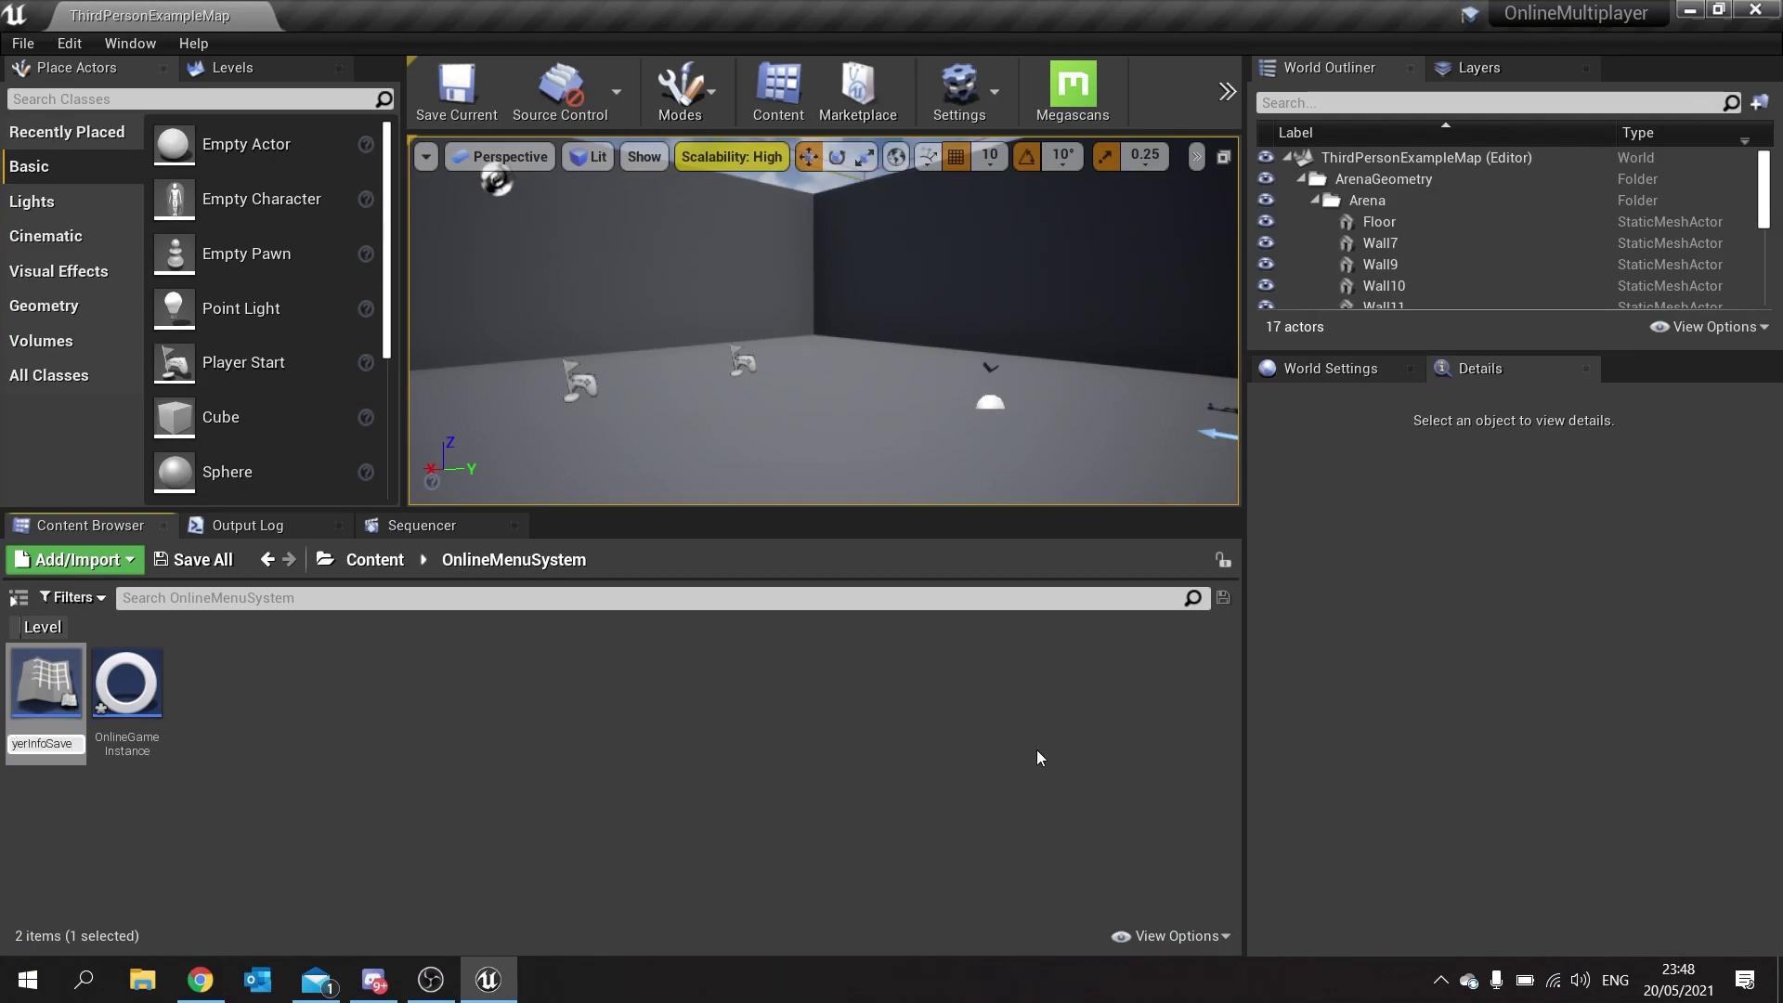
key("Return")
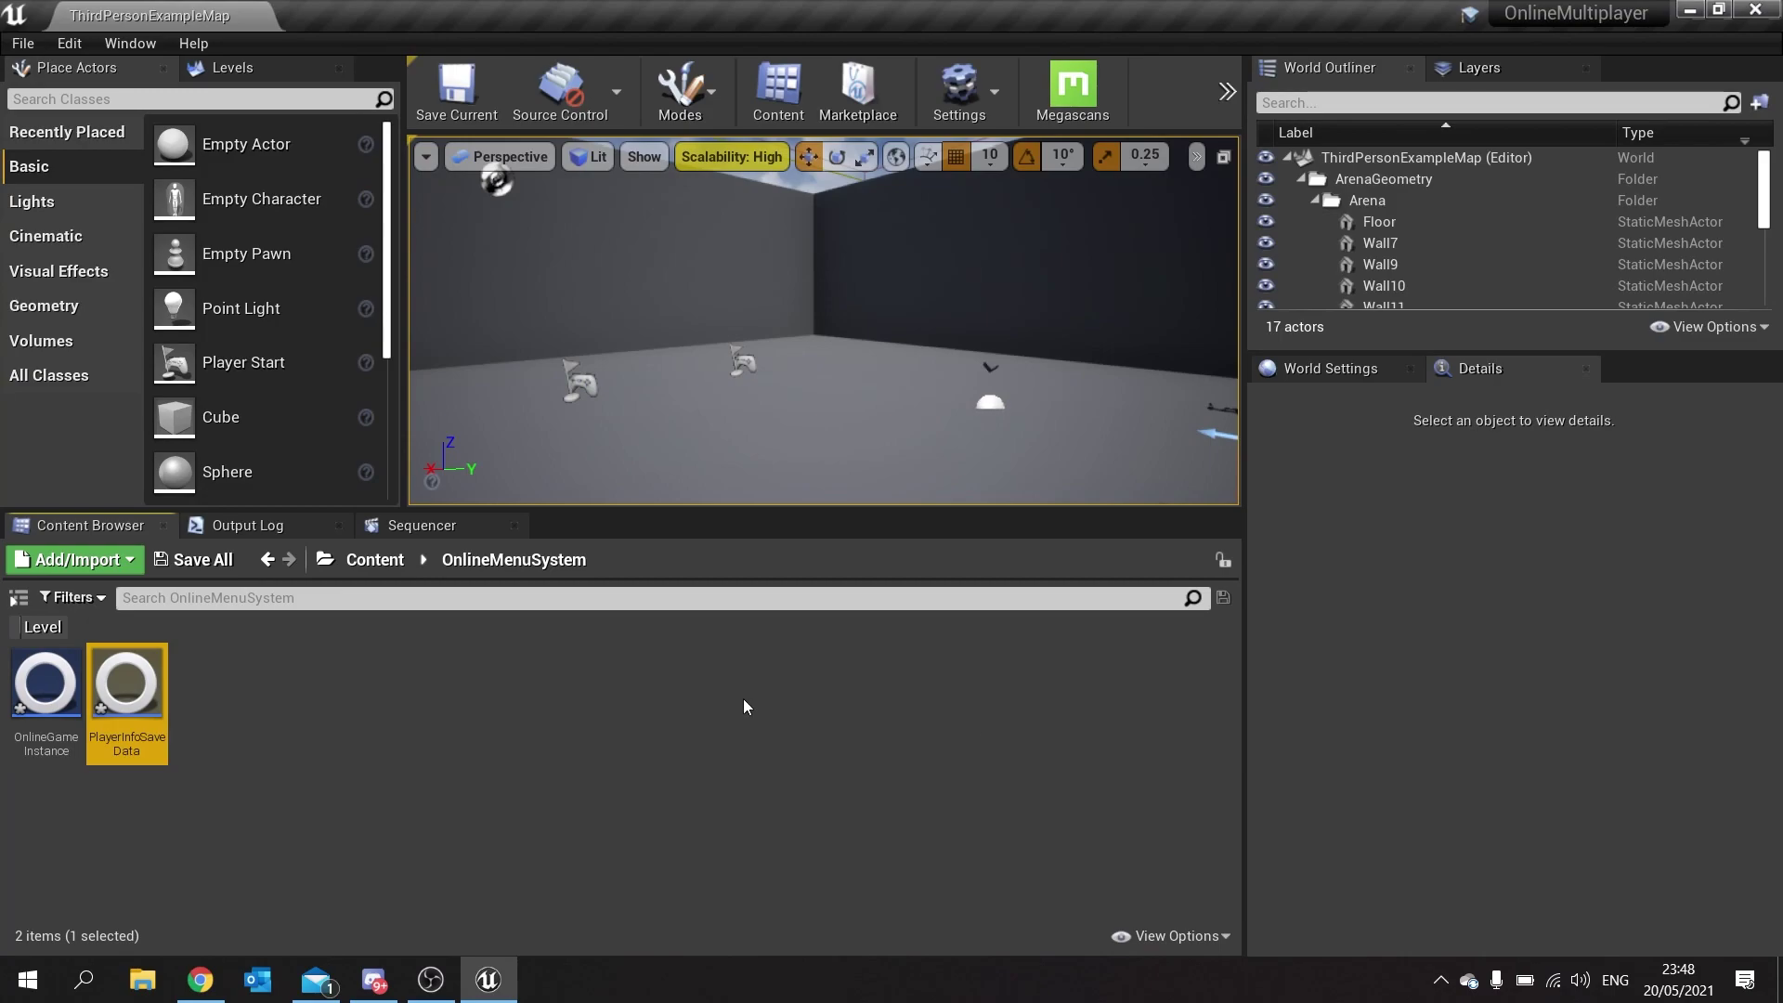
left_click(496, 743)
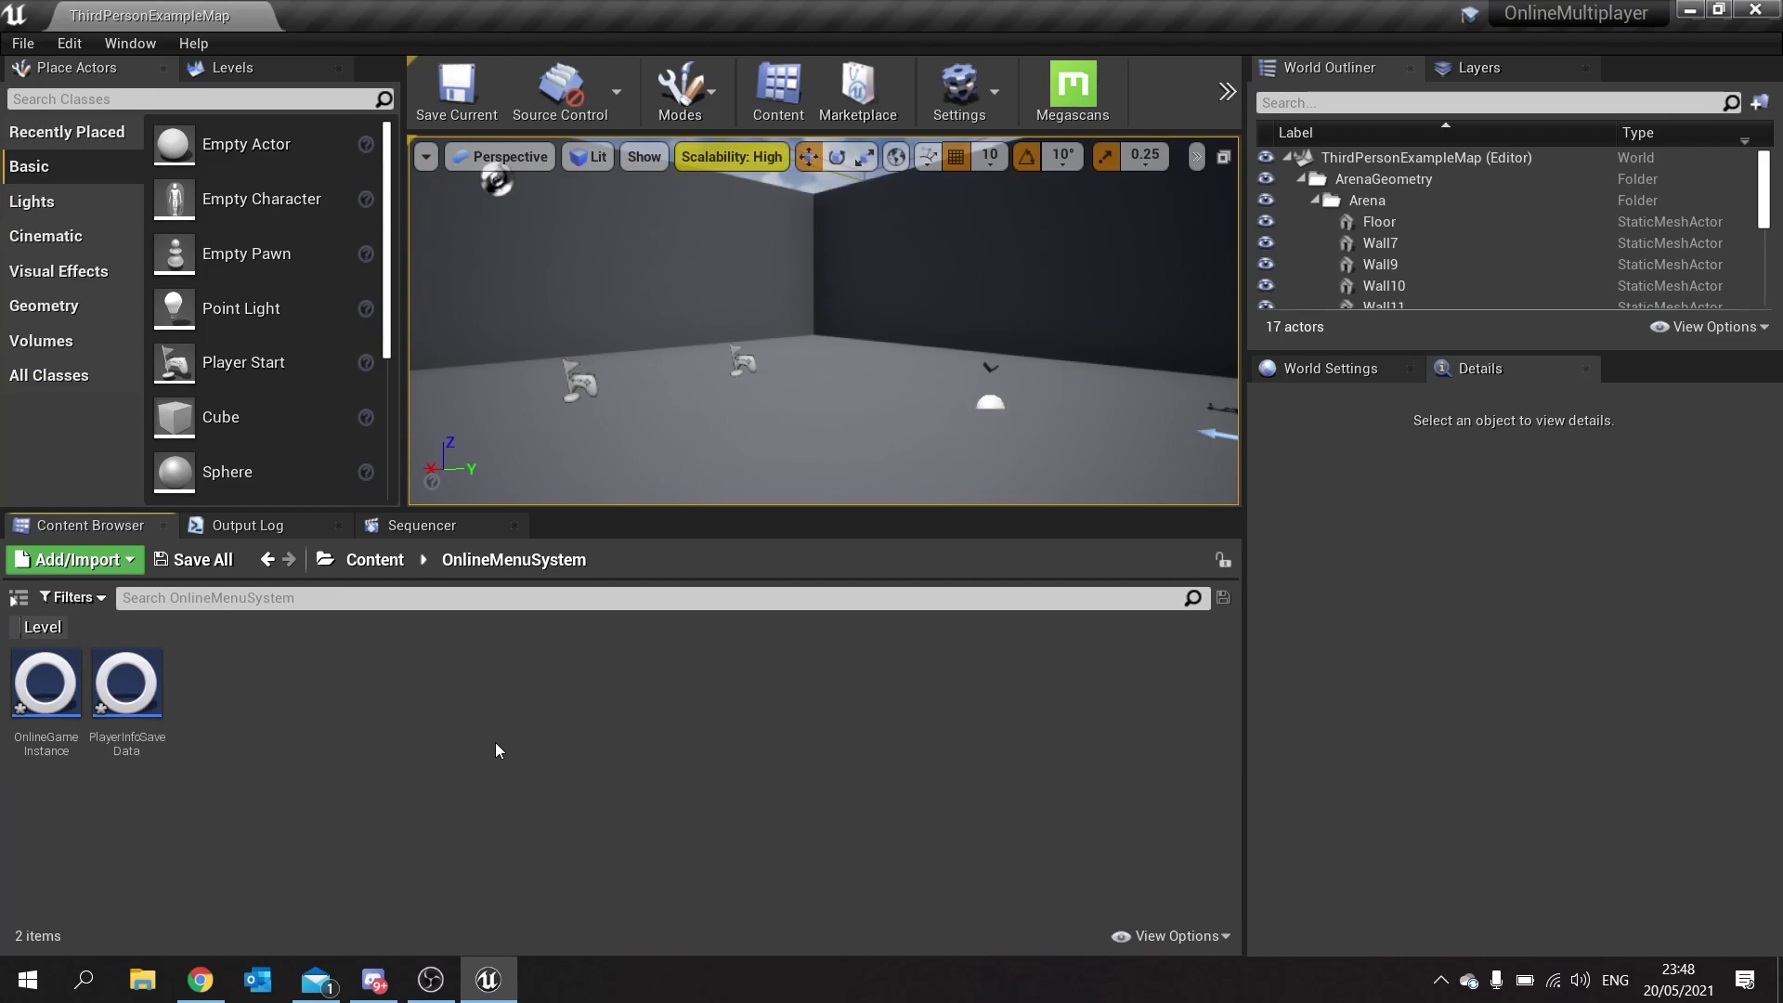
Create a level named MainMenu in the OnlineMenuSystem folder, save it and open it.
right_click(288, 718)
left_click(394, 226)
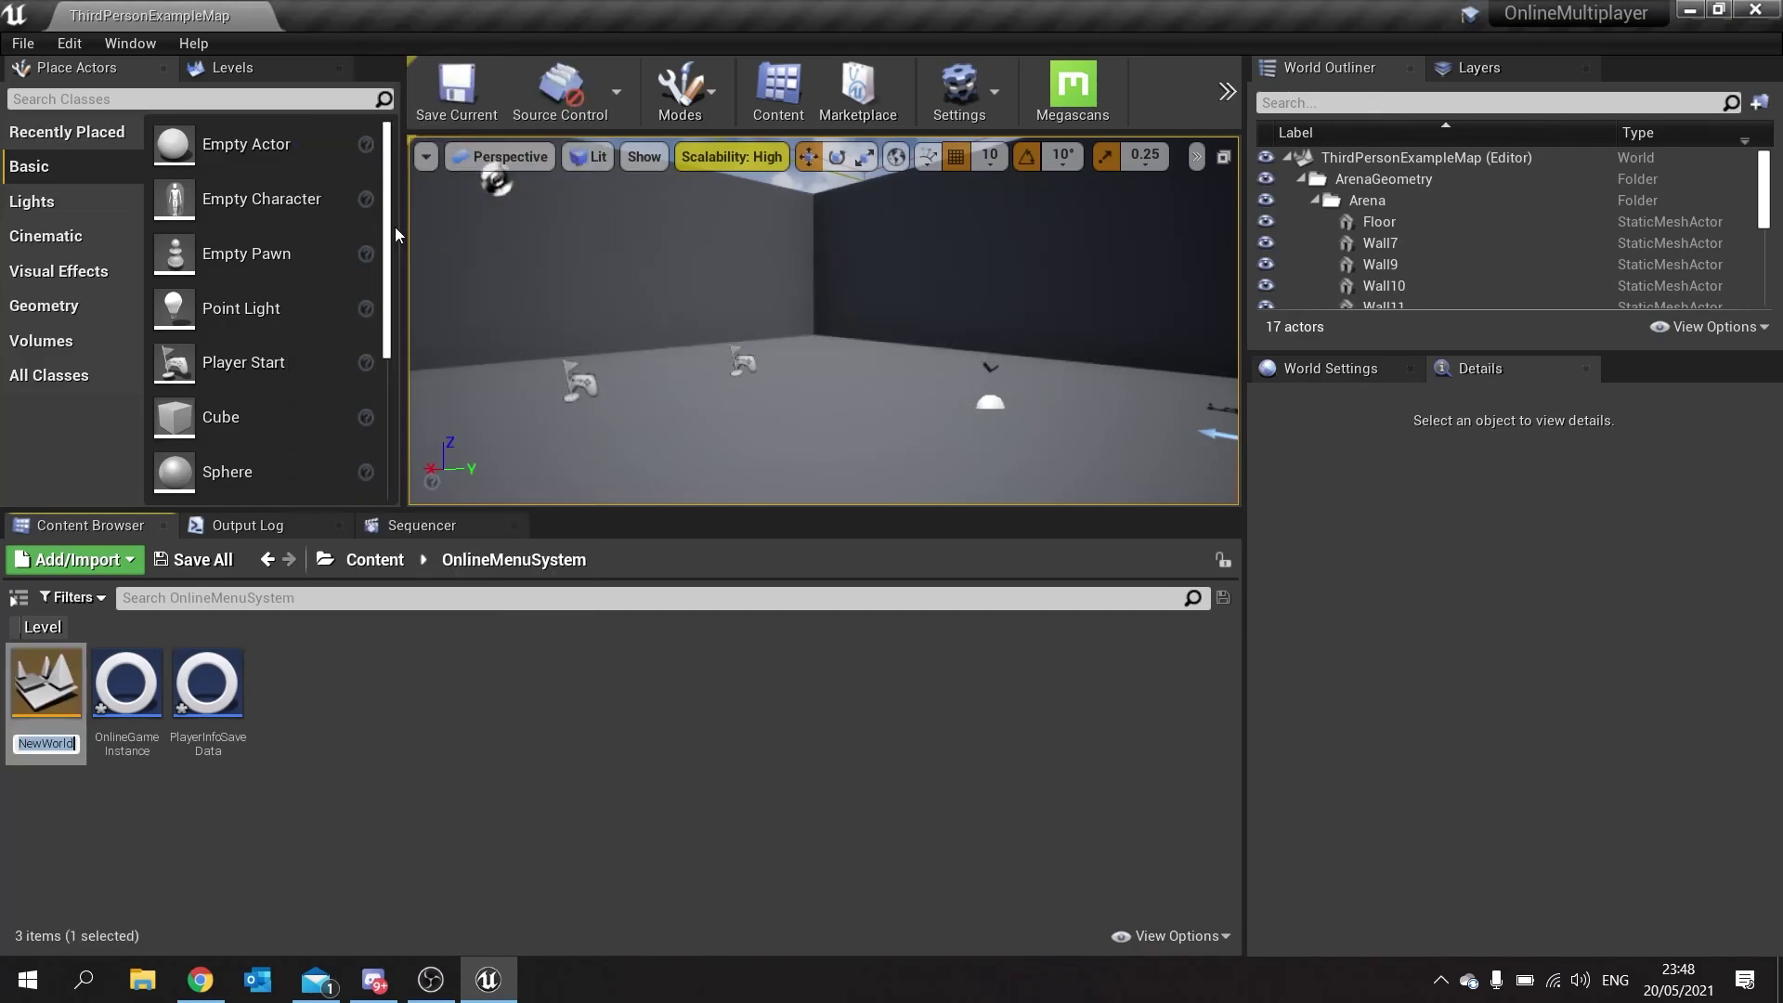
type("M")
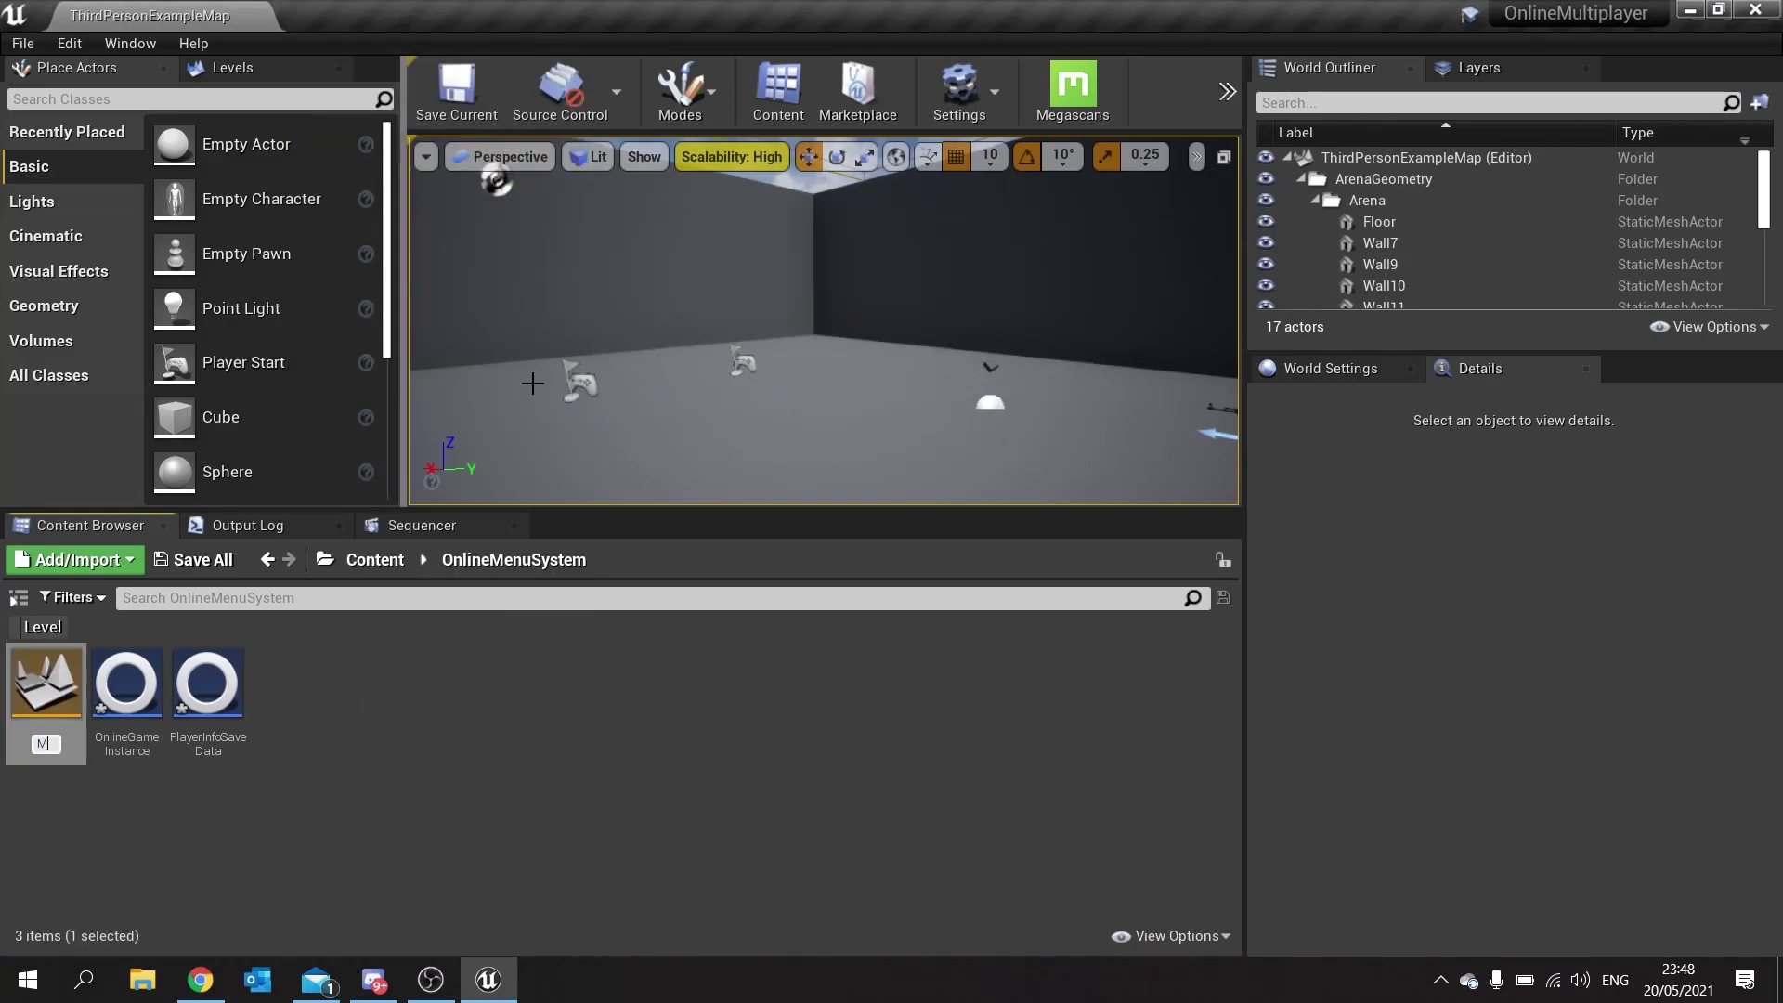
type("ainMenu")
key("Return")
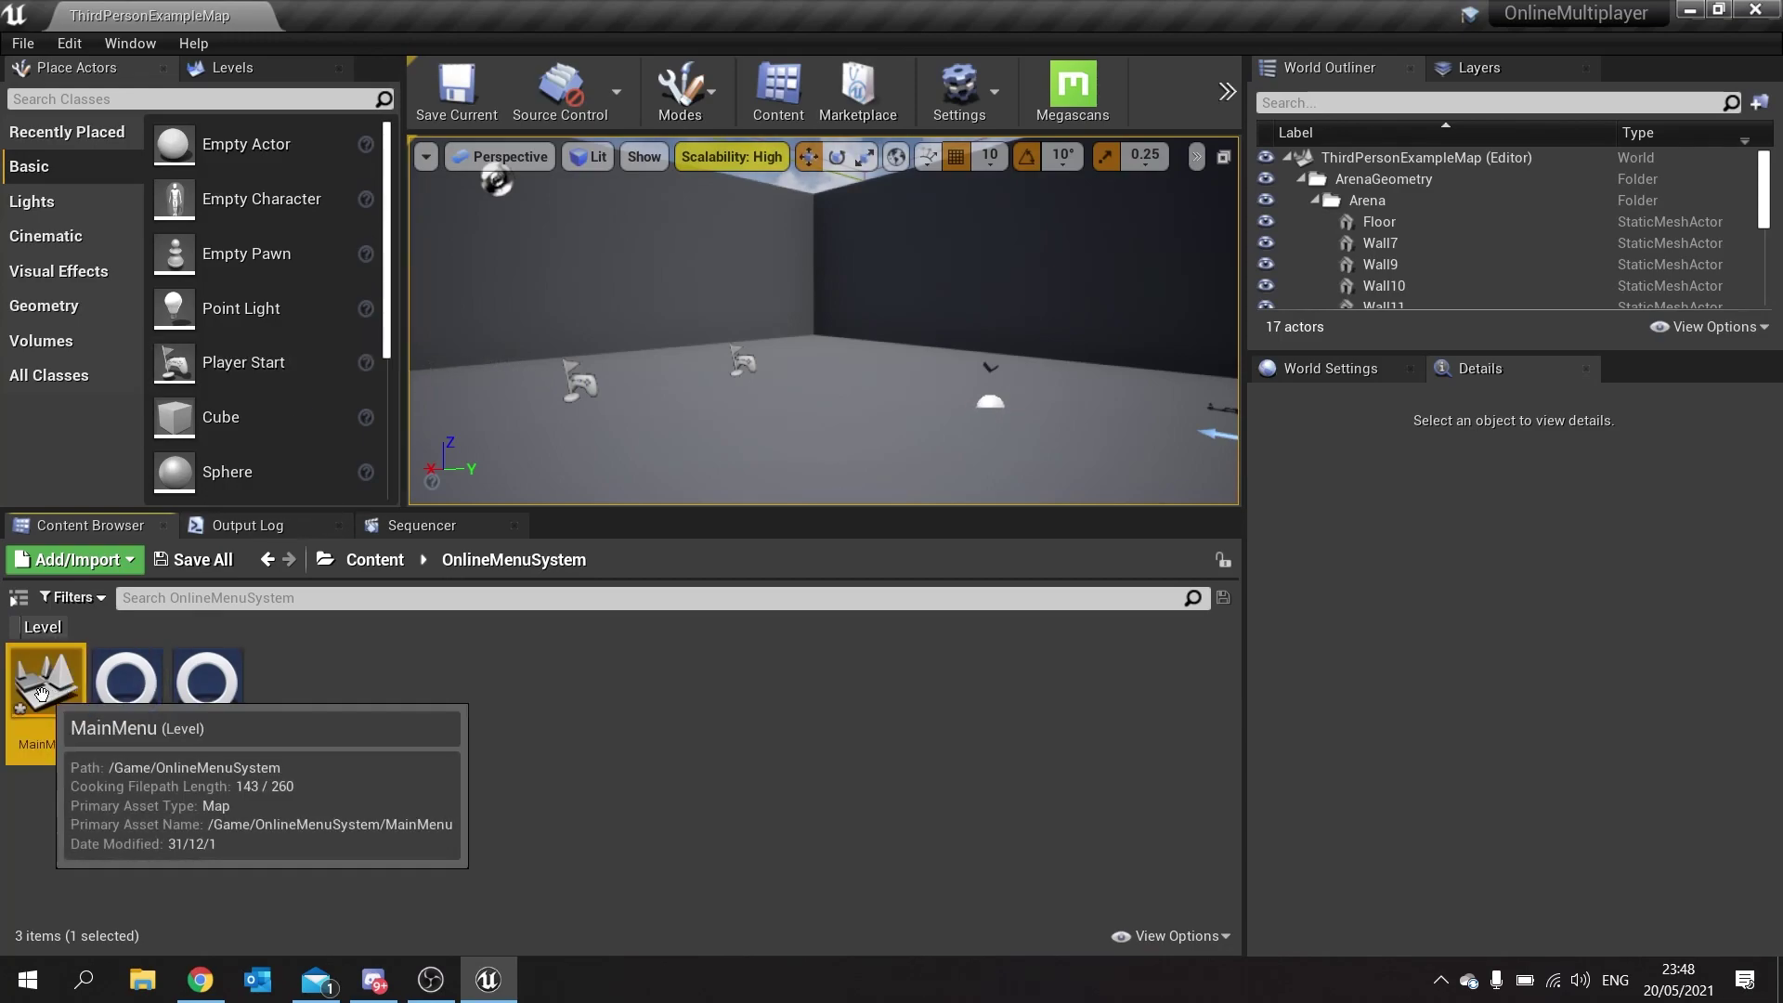
key("ctrl+shift+s")
left_click(949, 700)
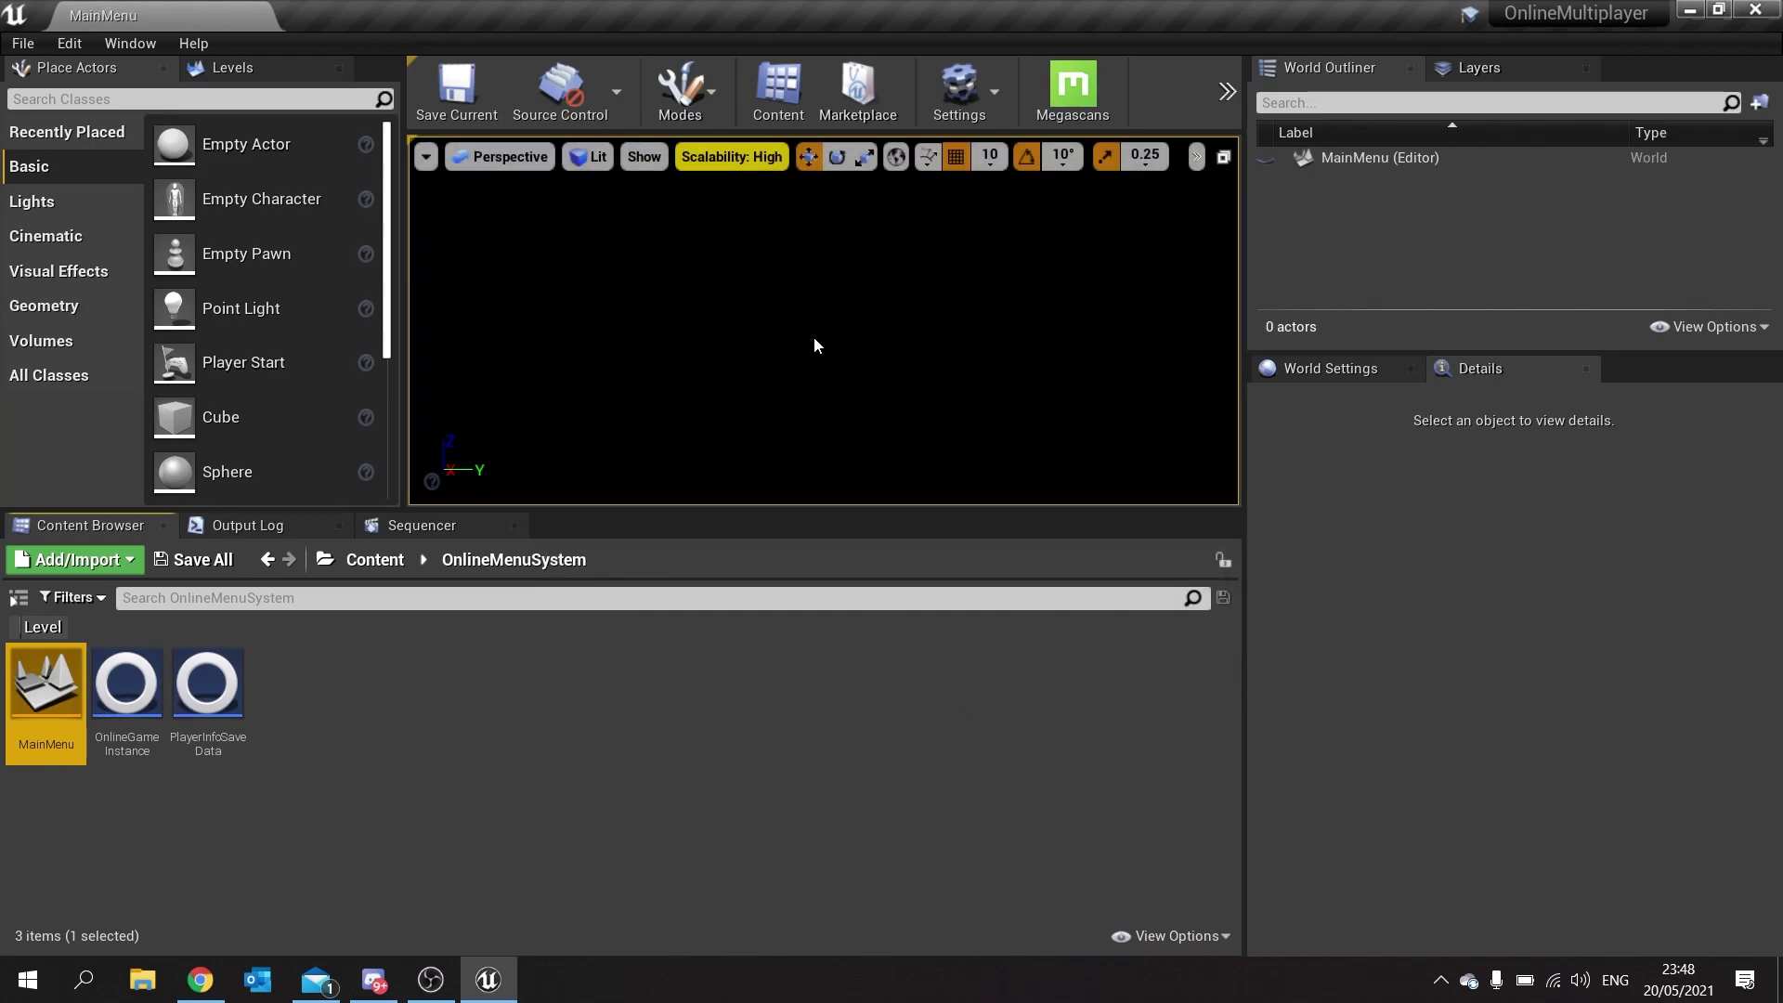
Create a Widget Blueprint named MainMenu_UI in the OnlineMenuSystem folder.
right_click(317, 741)
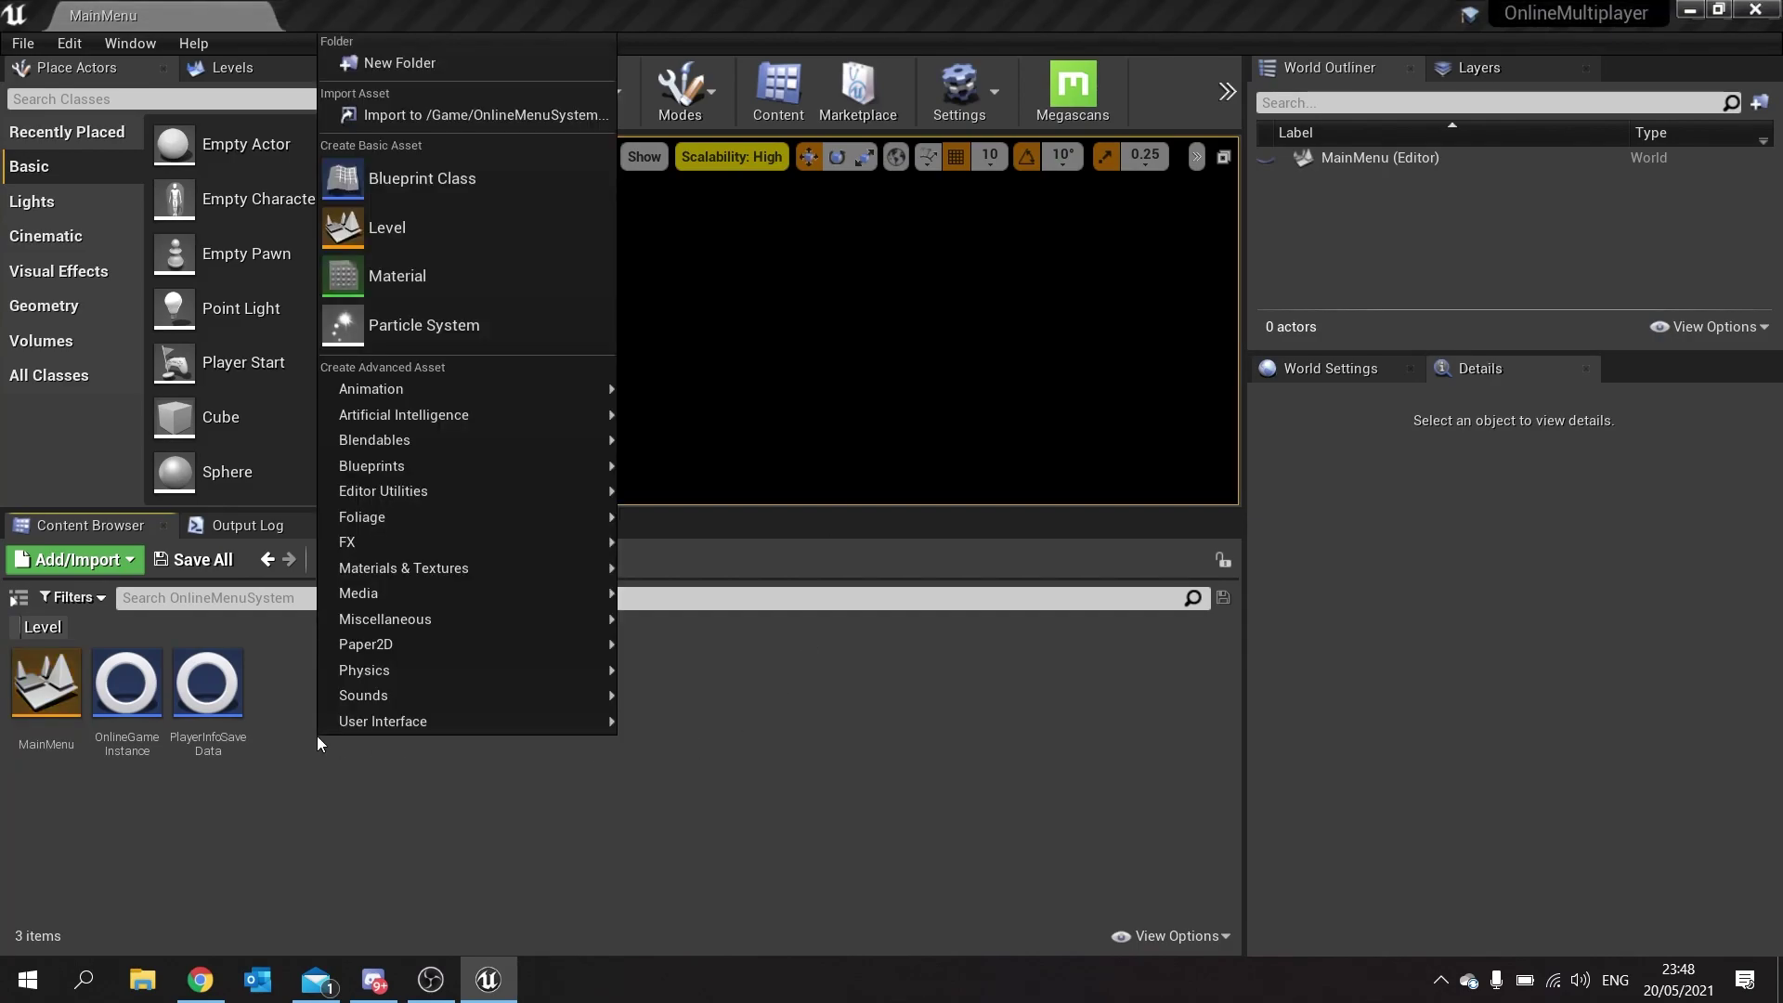
mouse_move(362, 732)
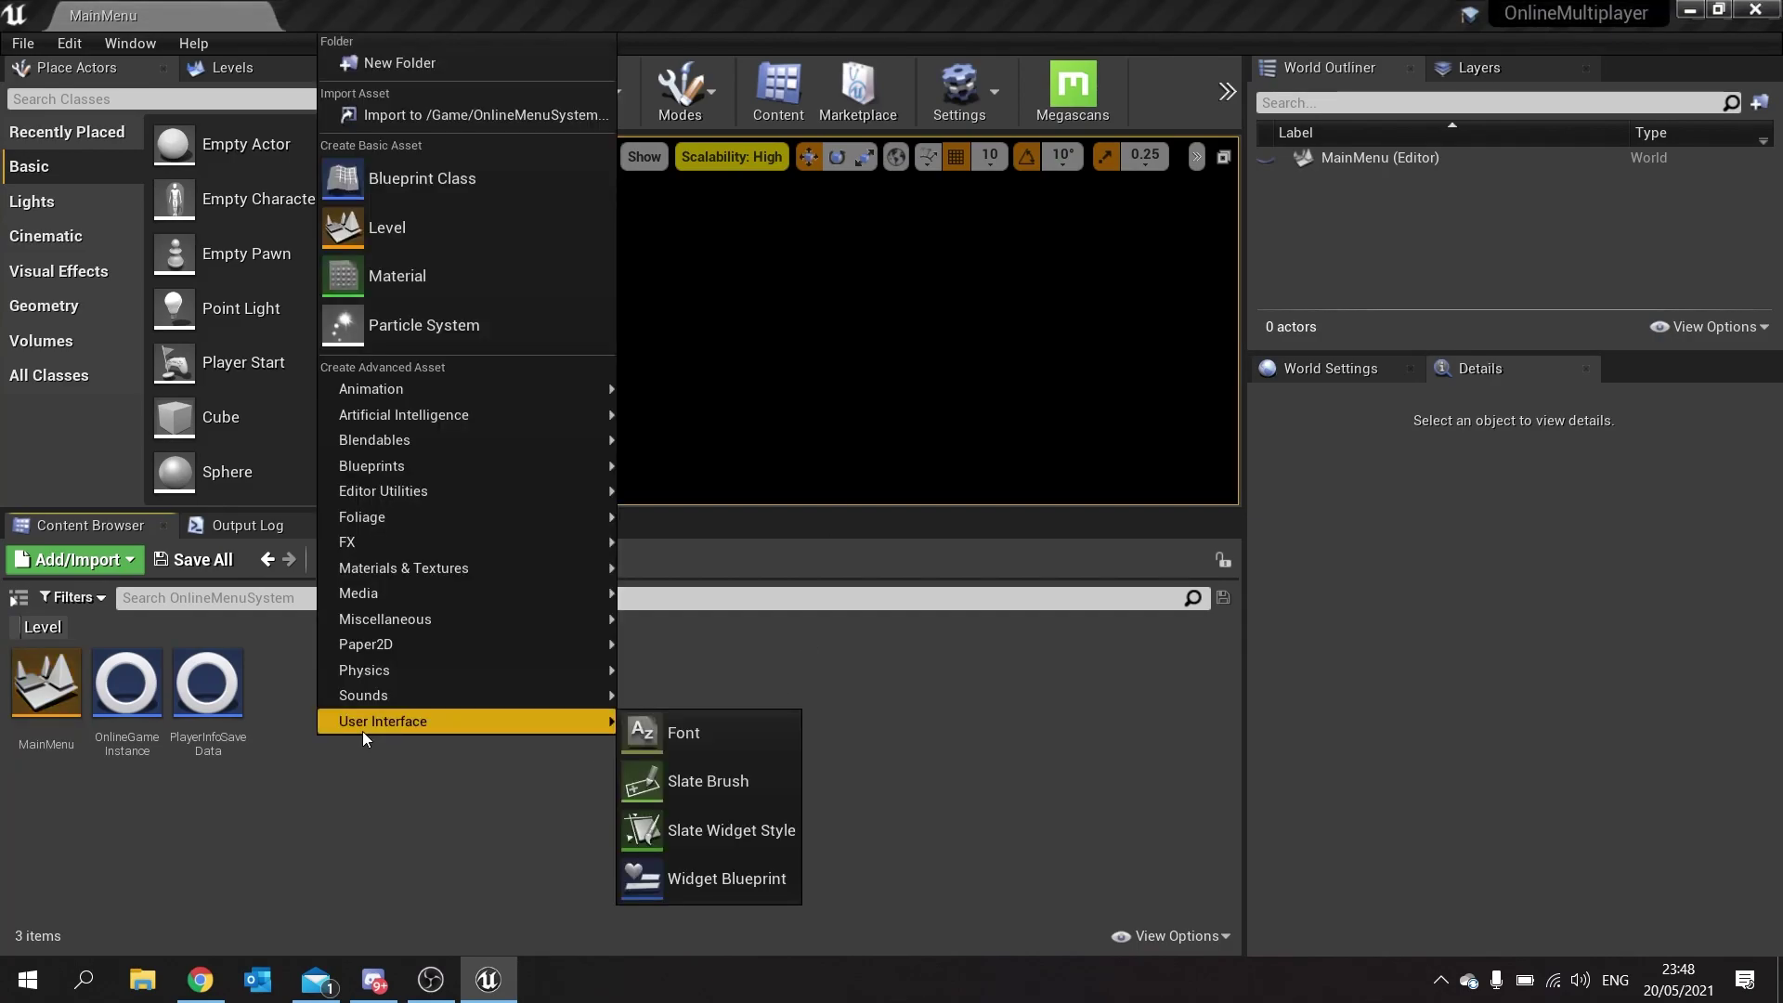
left_click(706, 881)
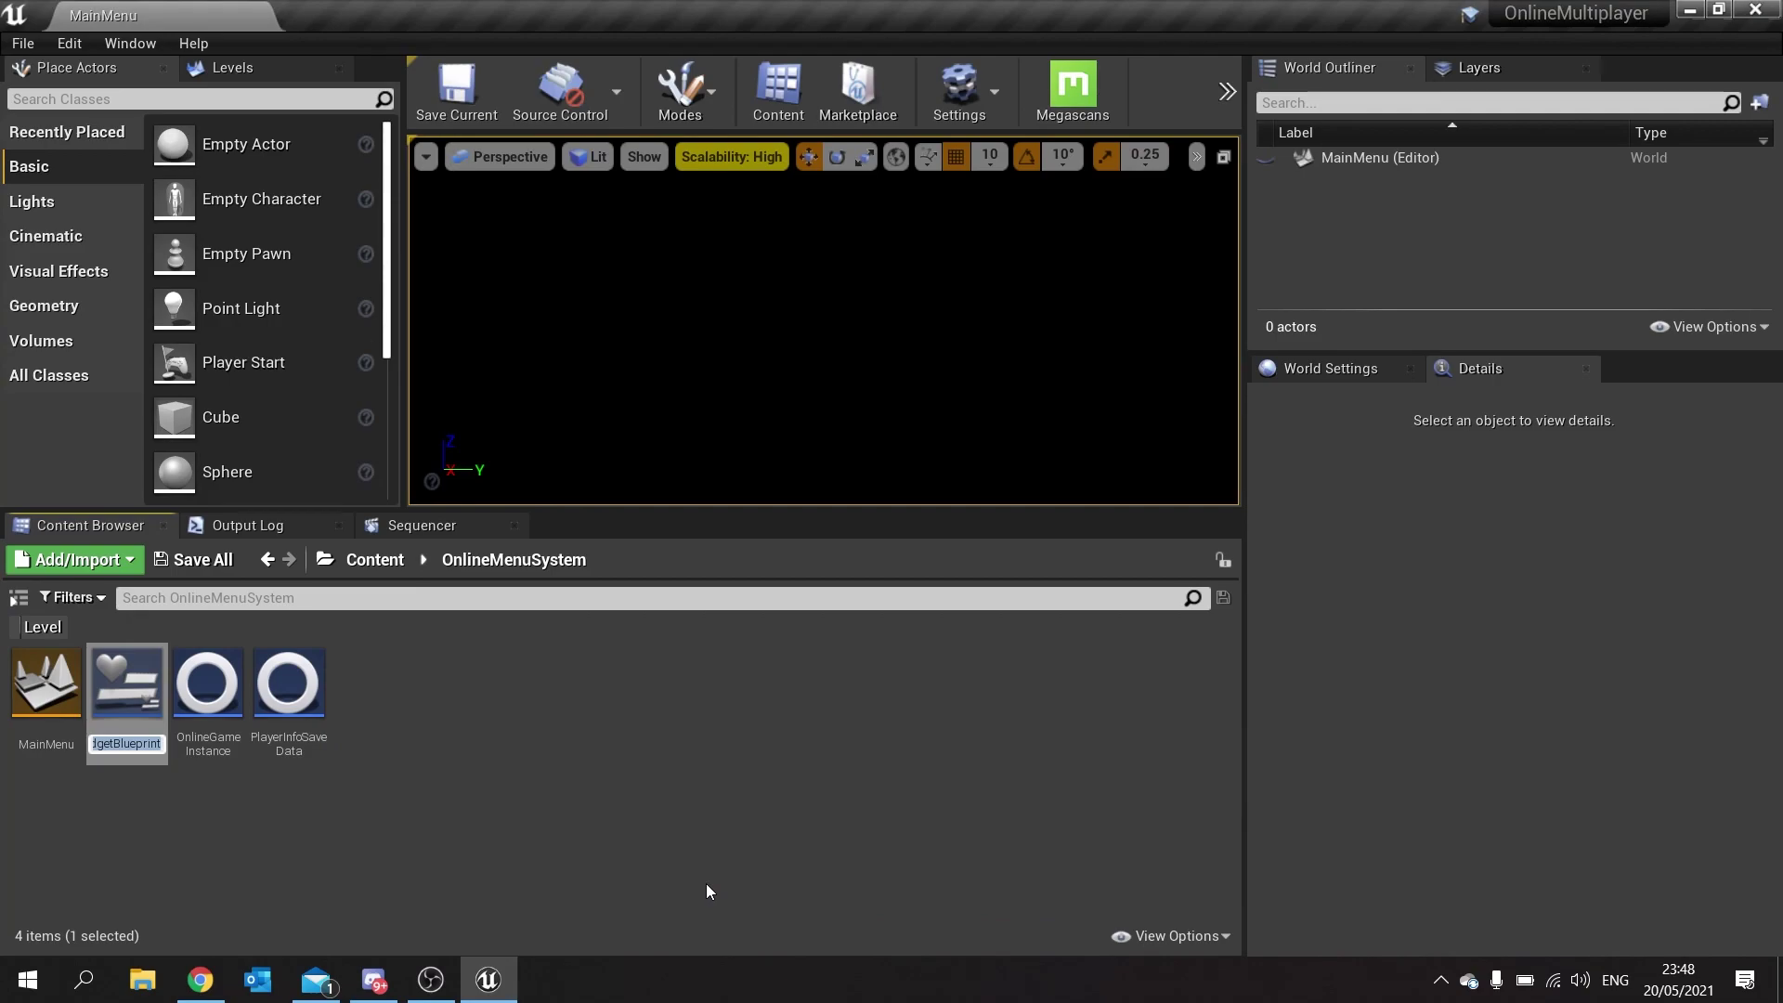
type("MainMenu_UI")
key("Return")
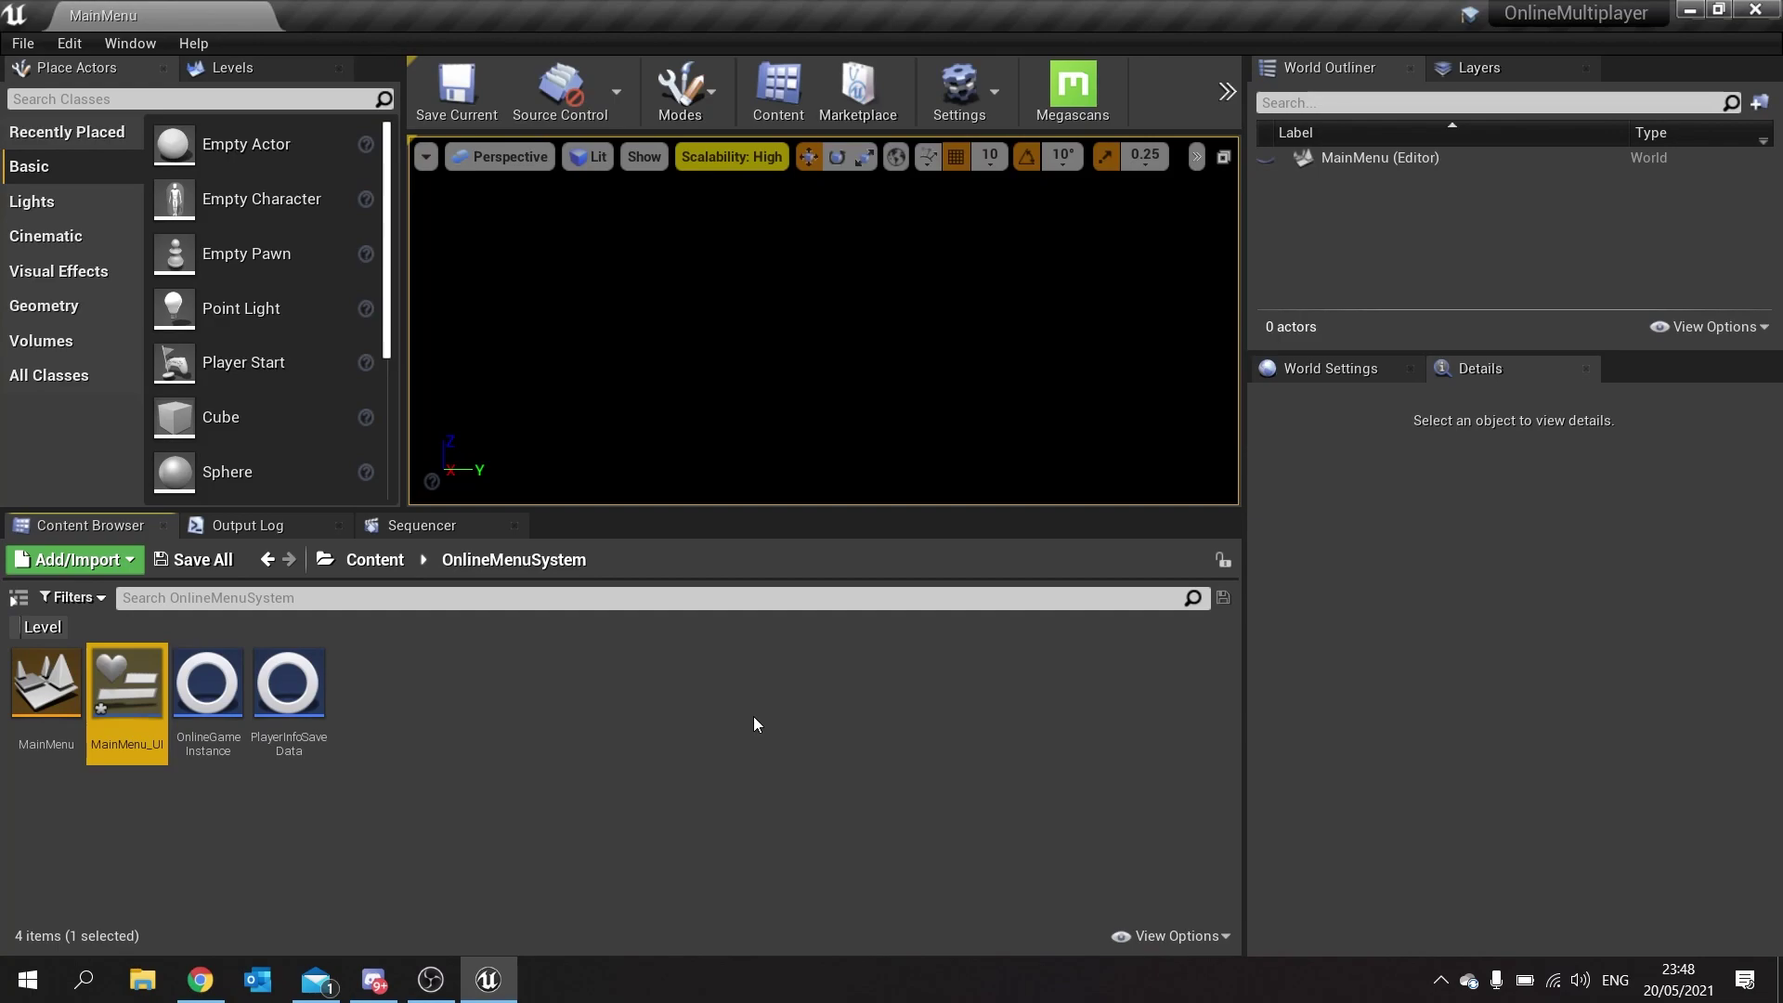
Open the MainMenu_UI widget and add a Horizontal Box inside its Canvas Panel.
double_click(141, 687)
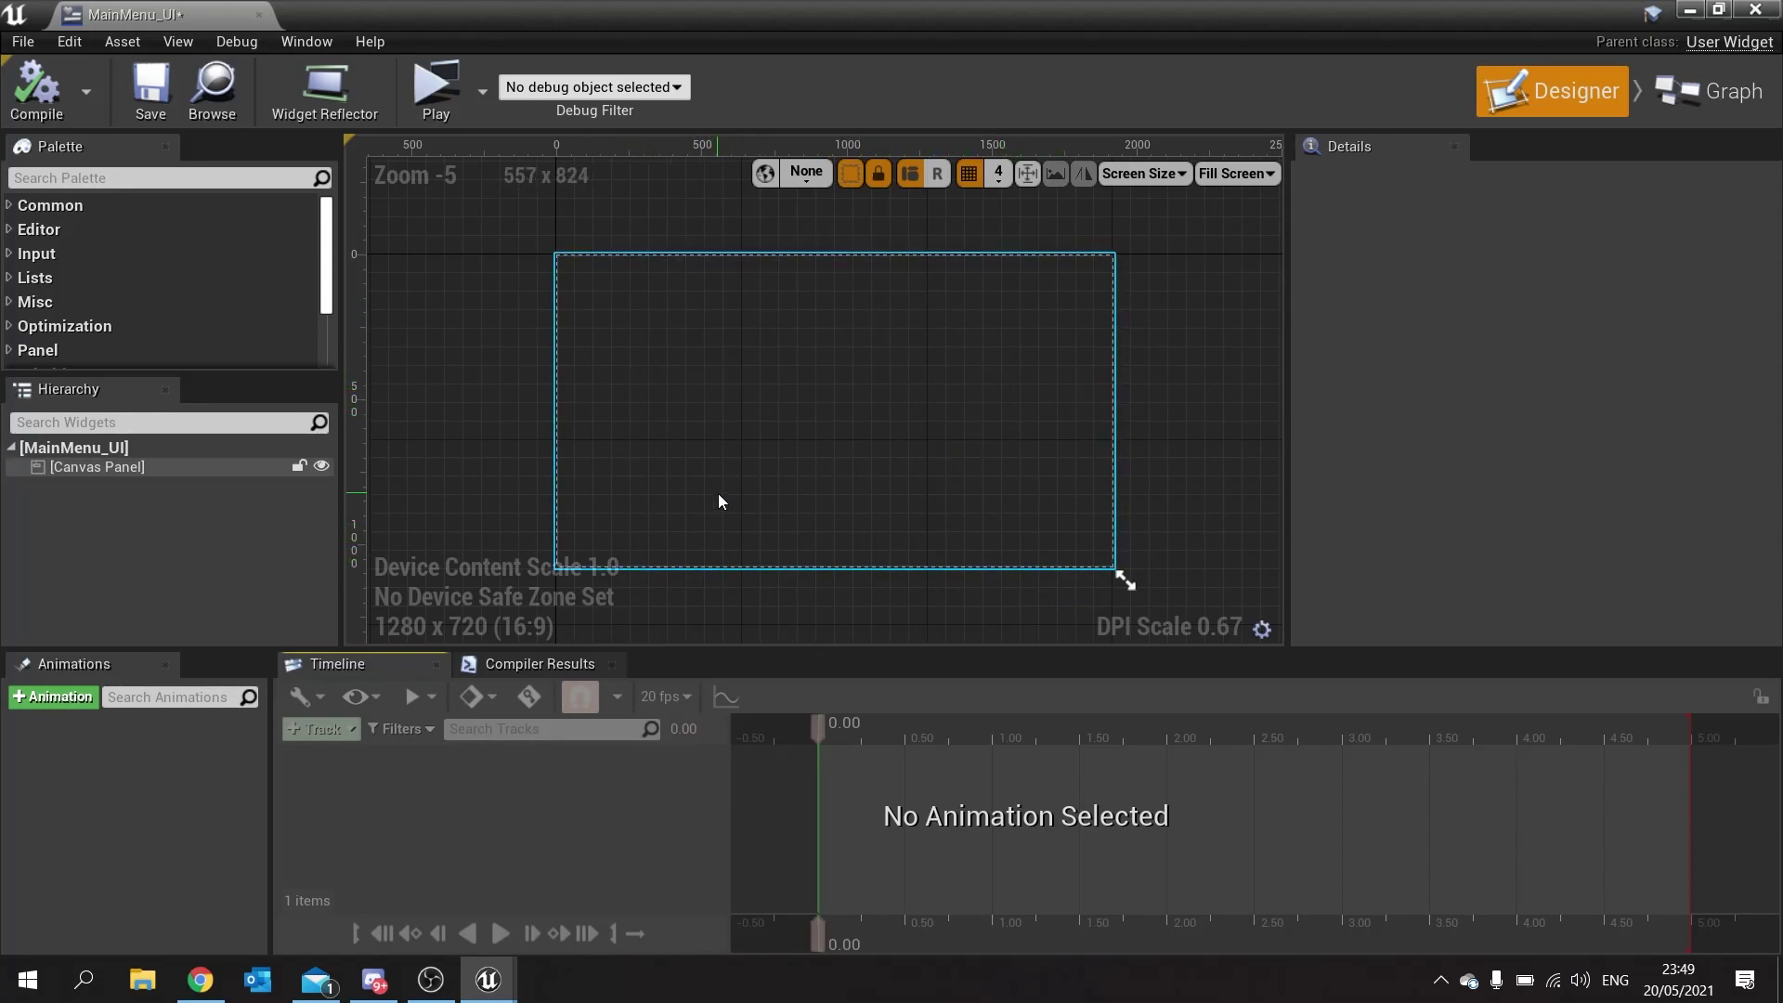
left_click(121, 468)
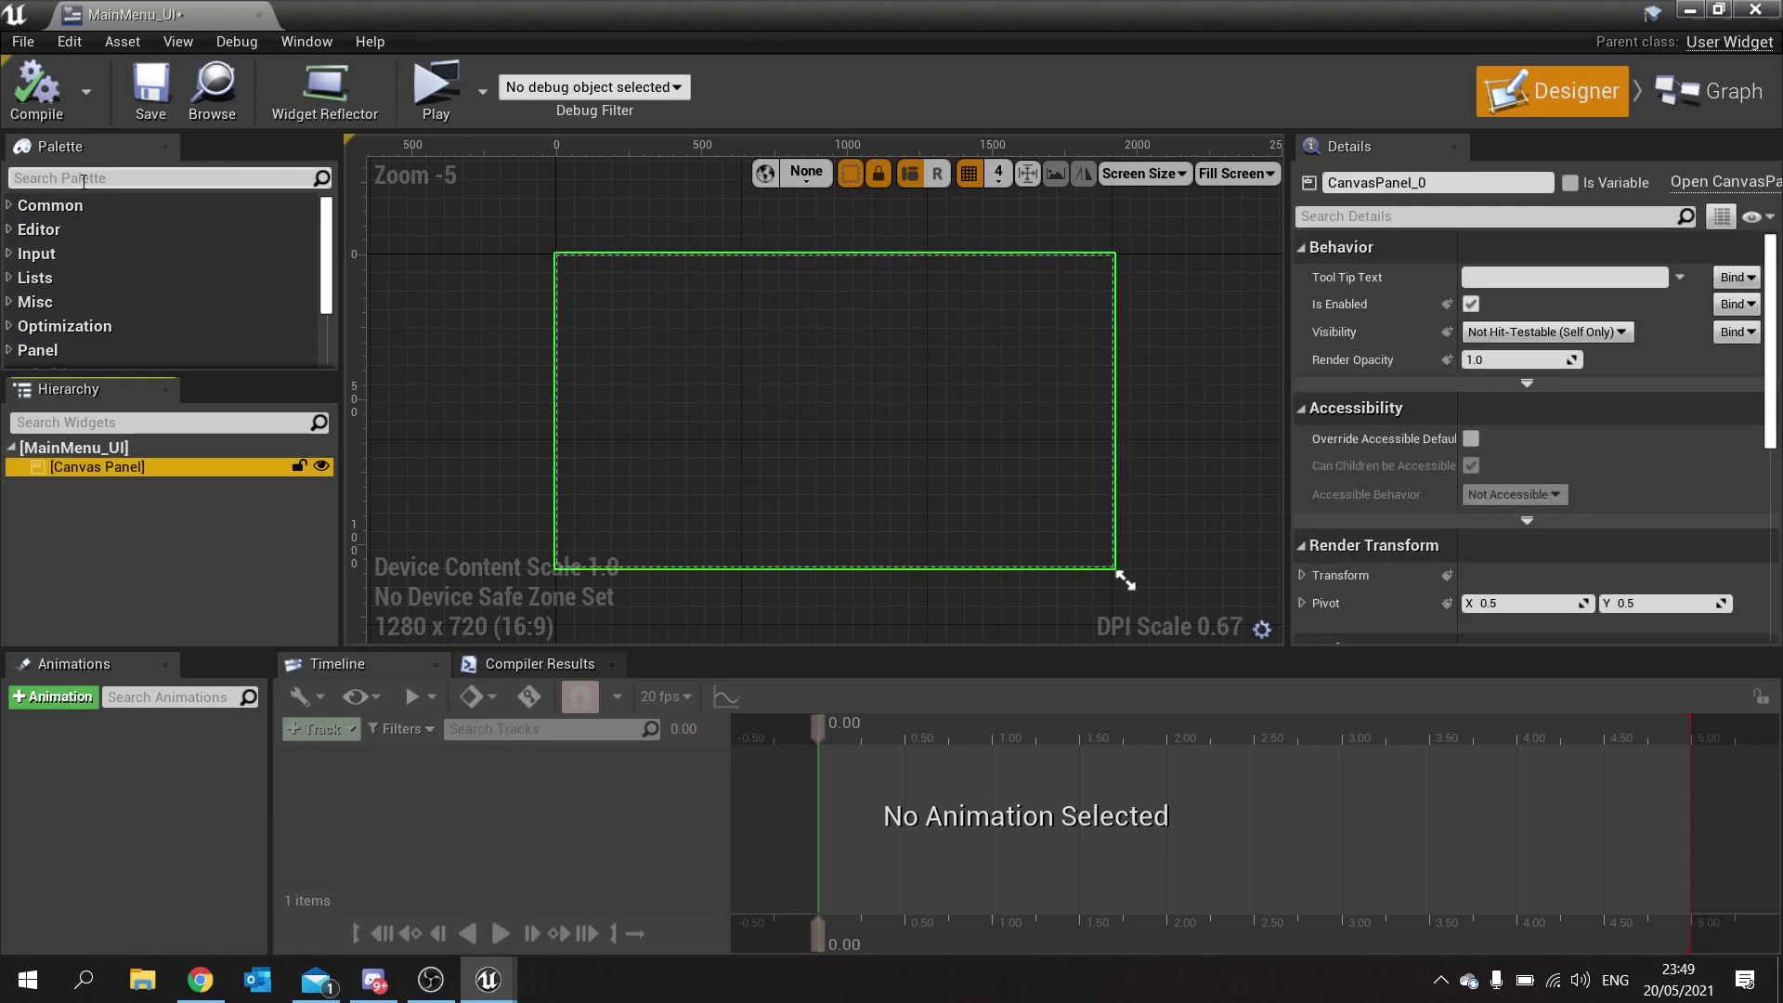
left_click(83, 181)
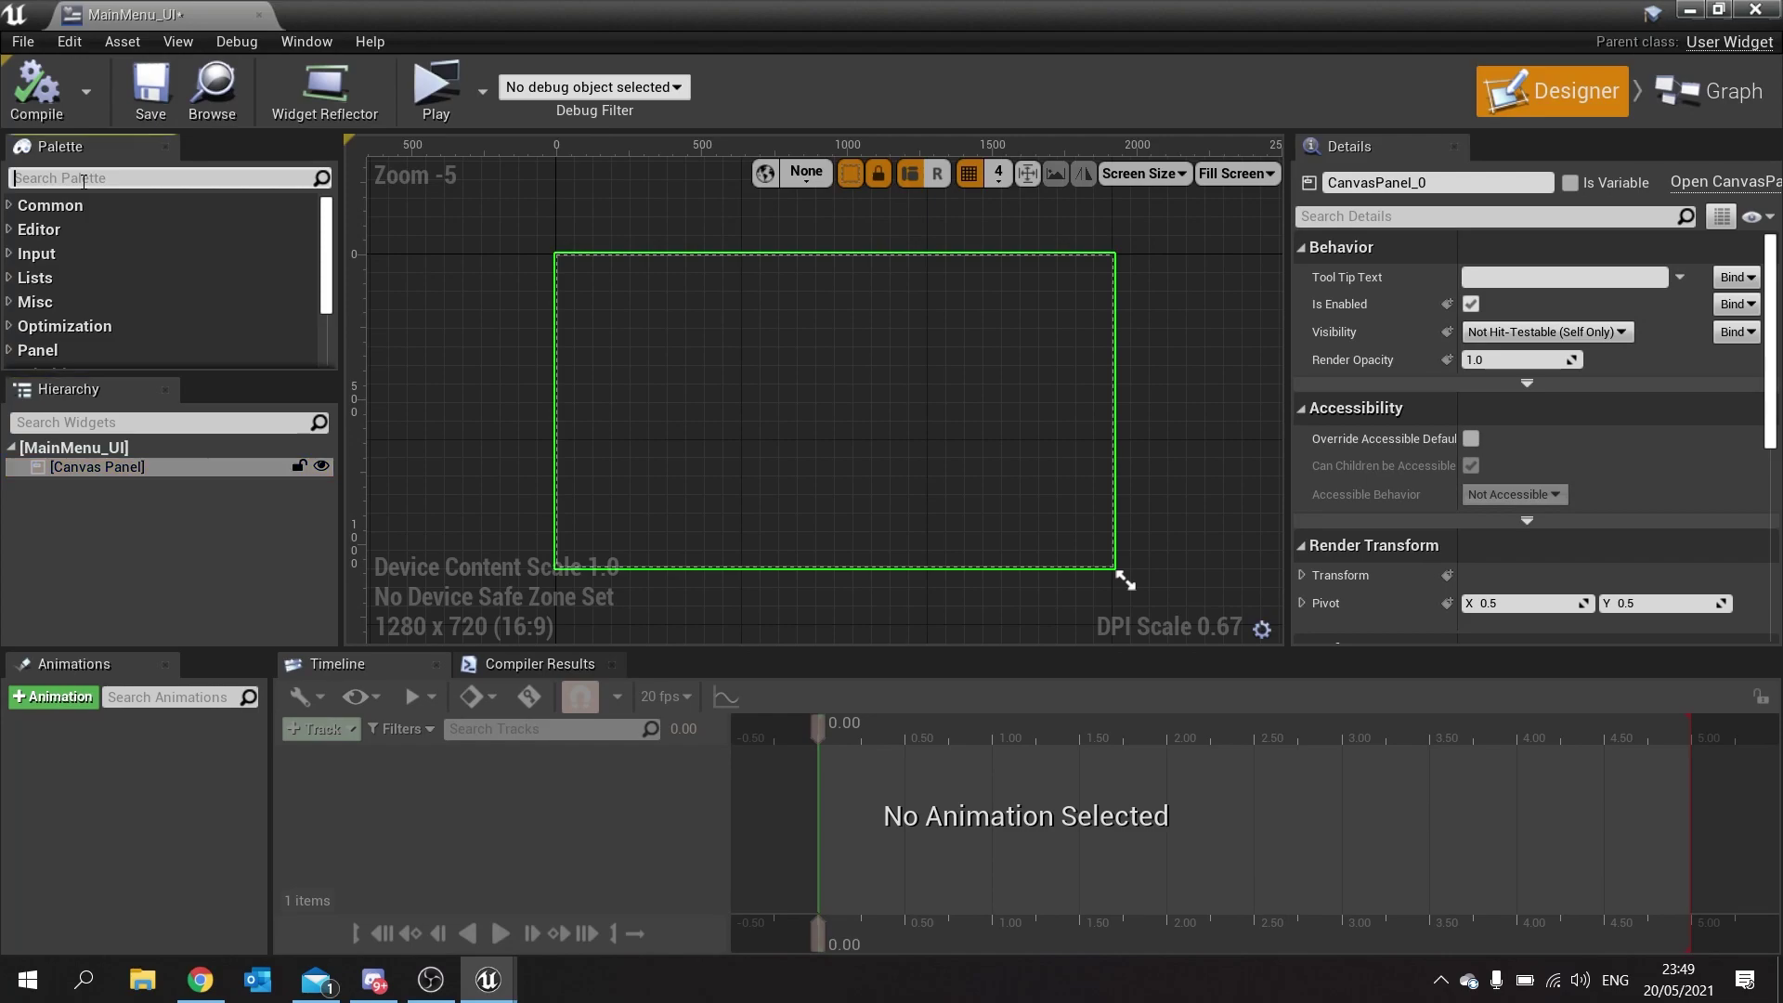
type("ori")
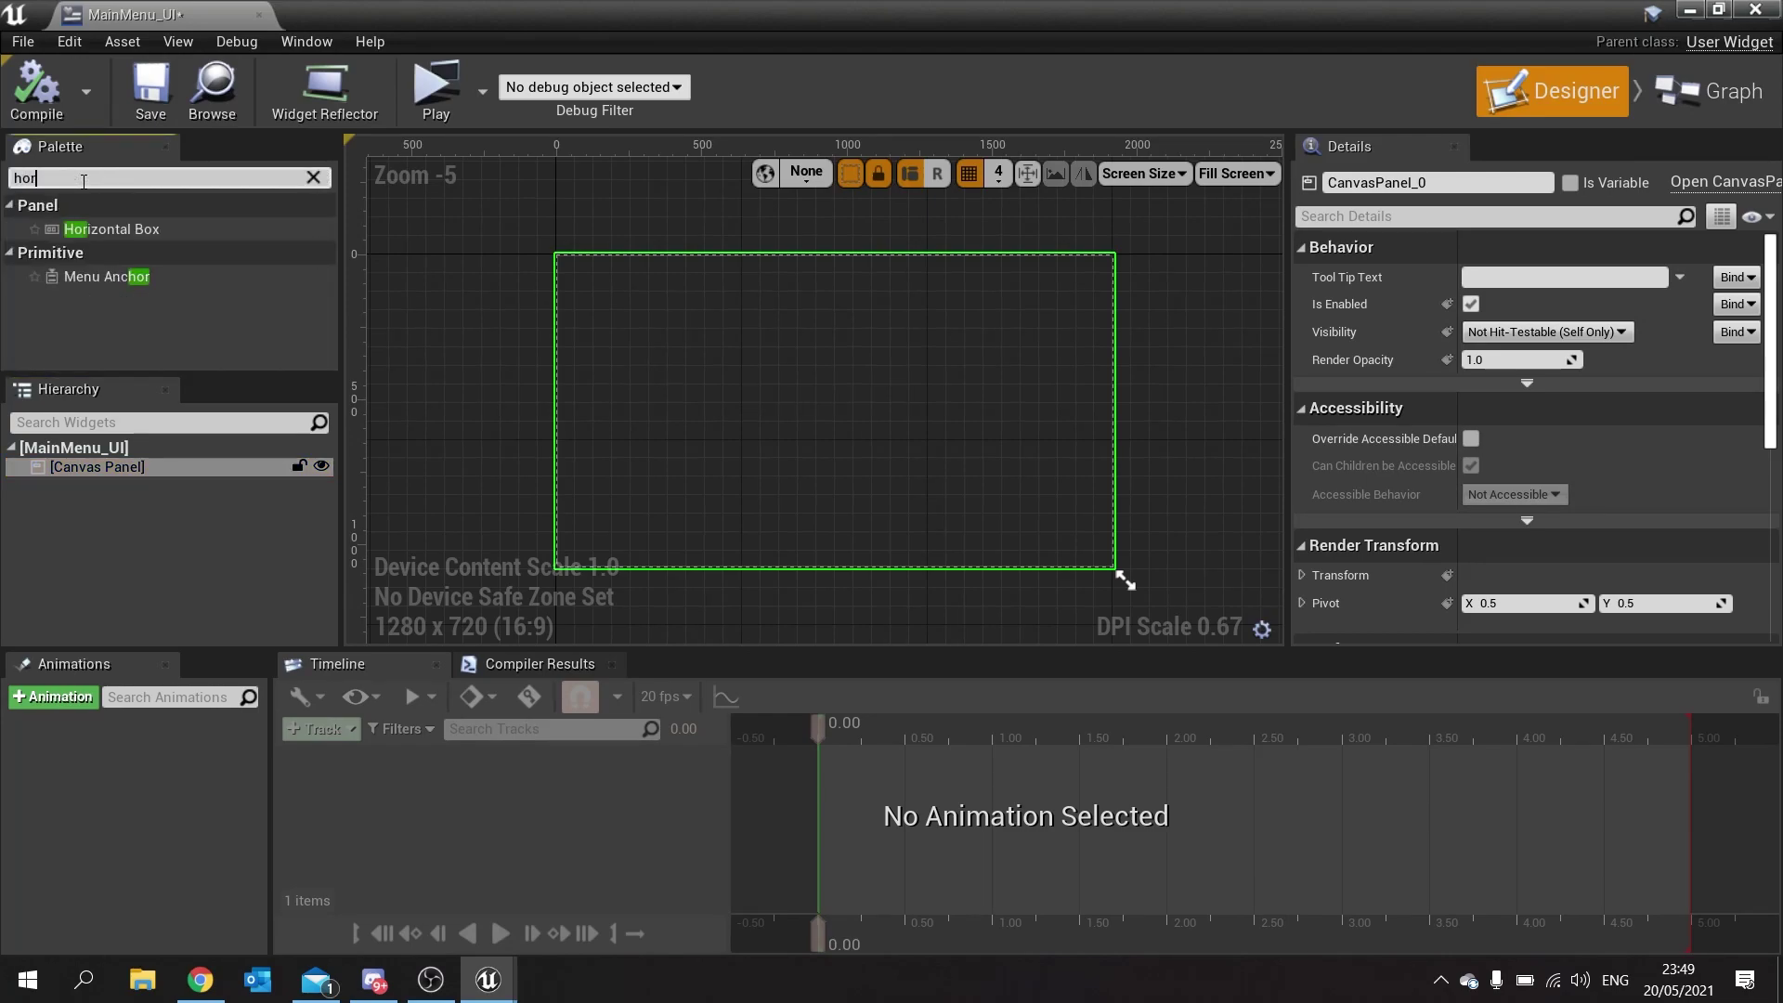
left_click_drag(167, 229, 147, 471)
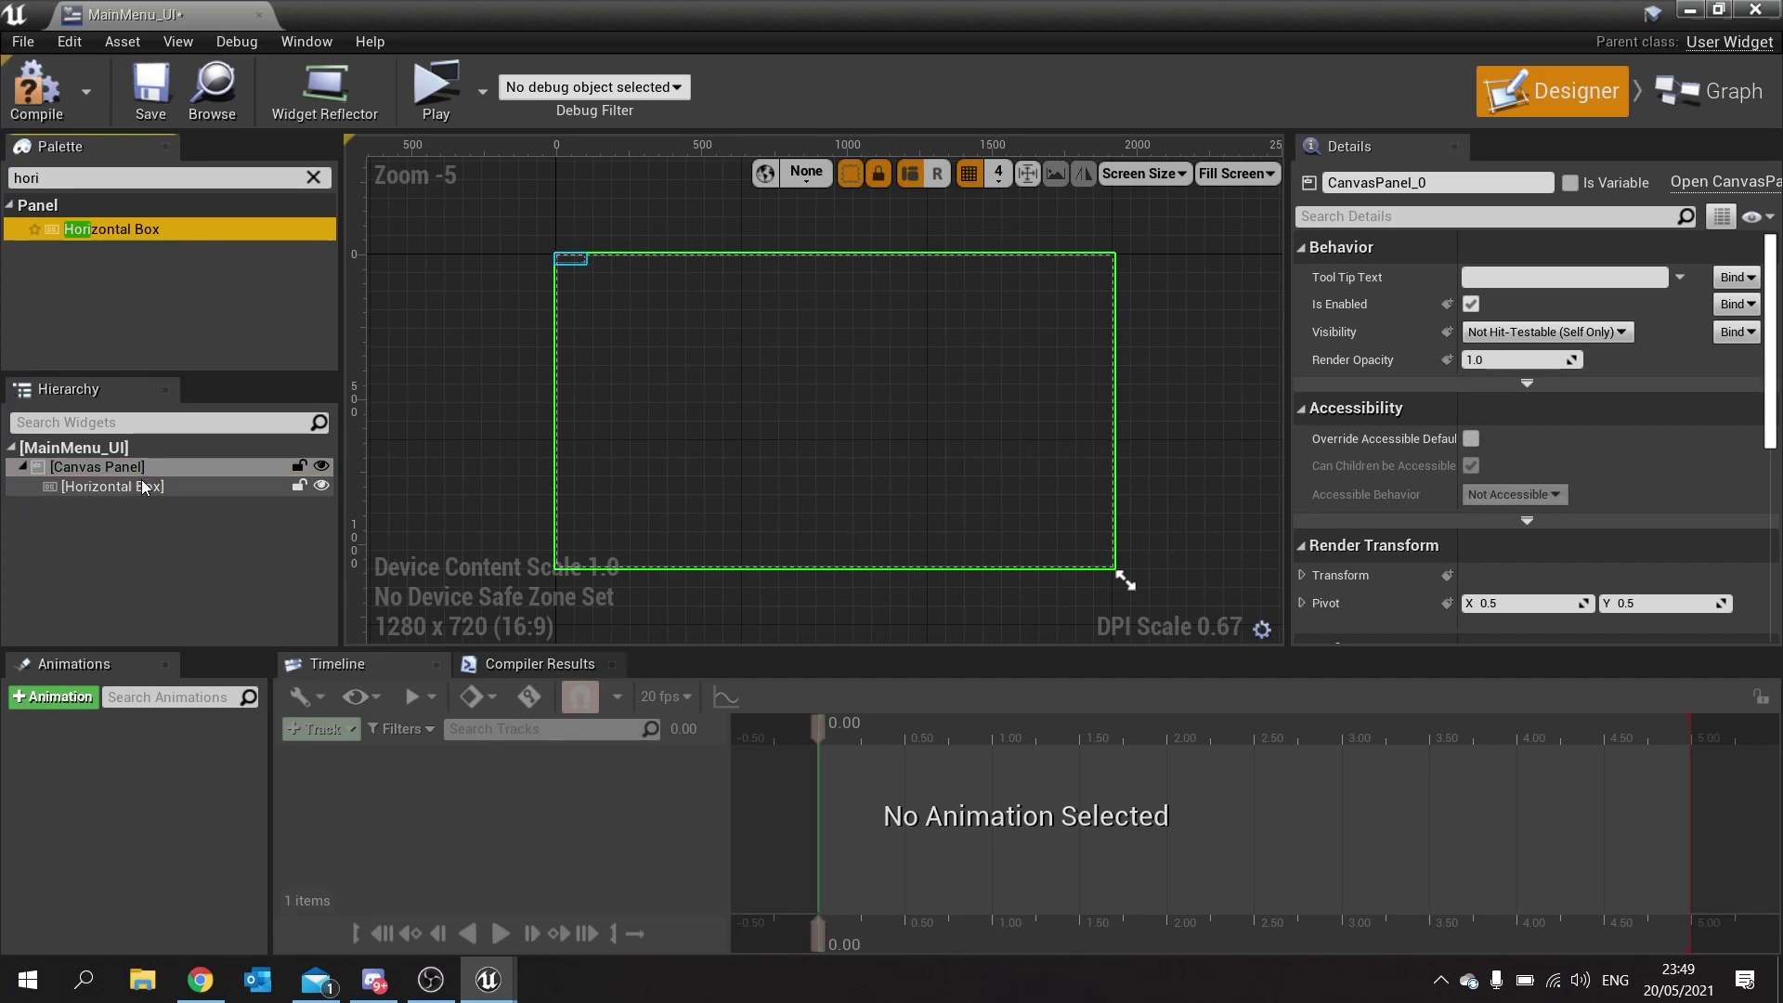
Anchor the Horizontal Box to stretch over the whole canvas and set its right and bottom offsets to 0.
left_click(144, 485)
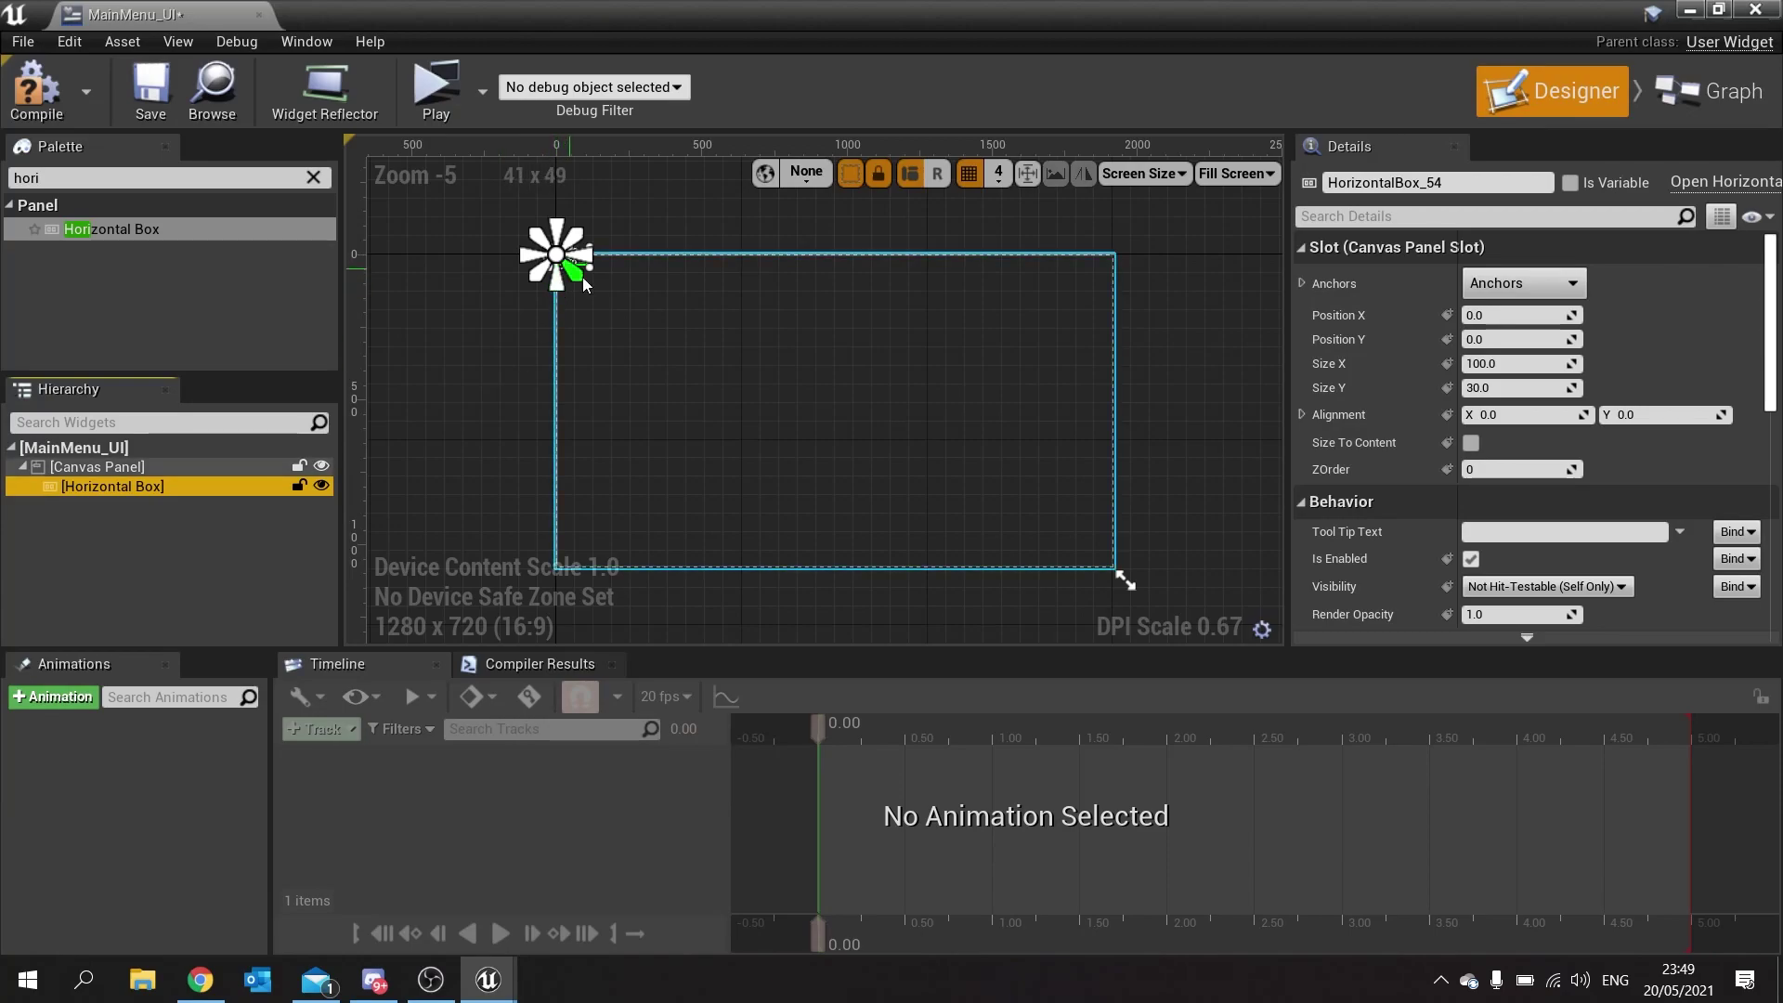
left_click(1514, 285)
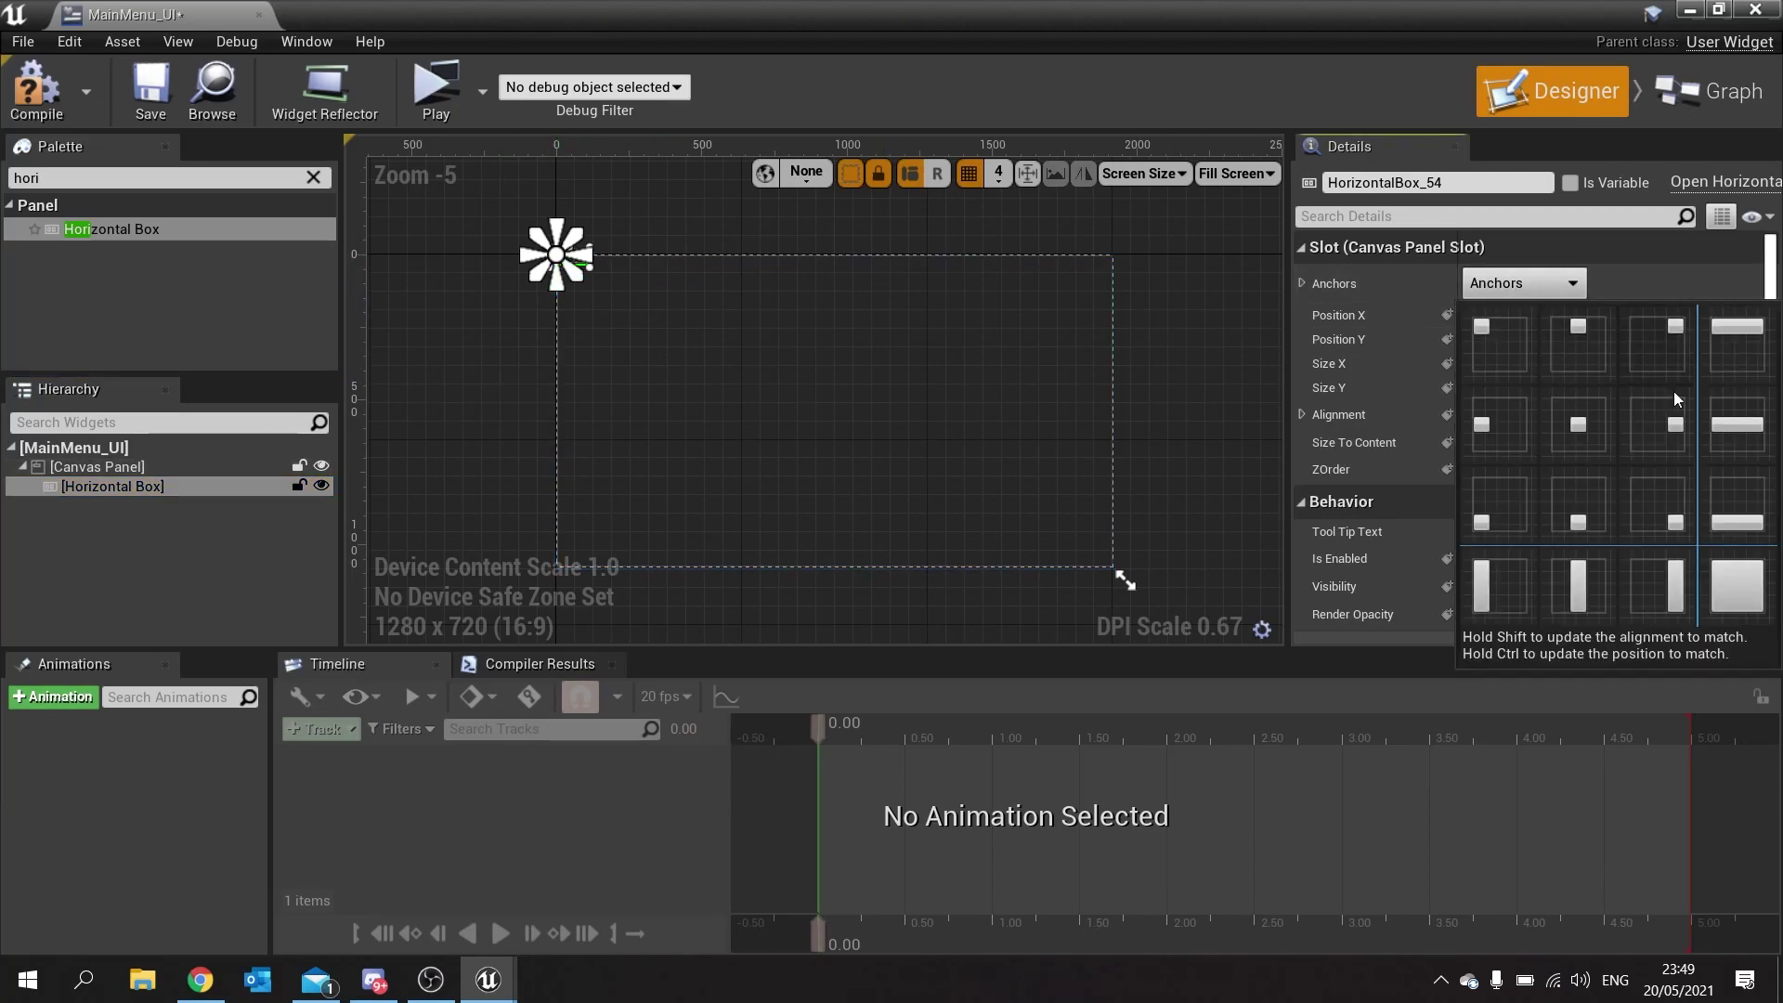
left_click(1748, 594)
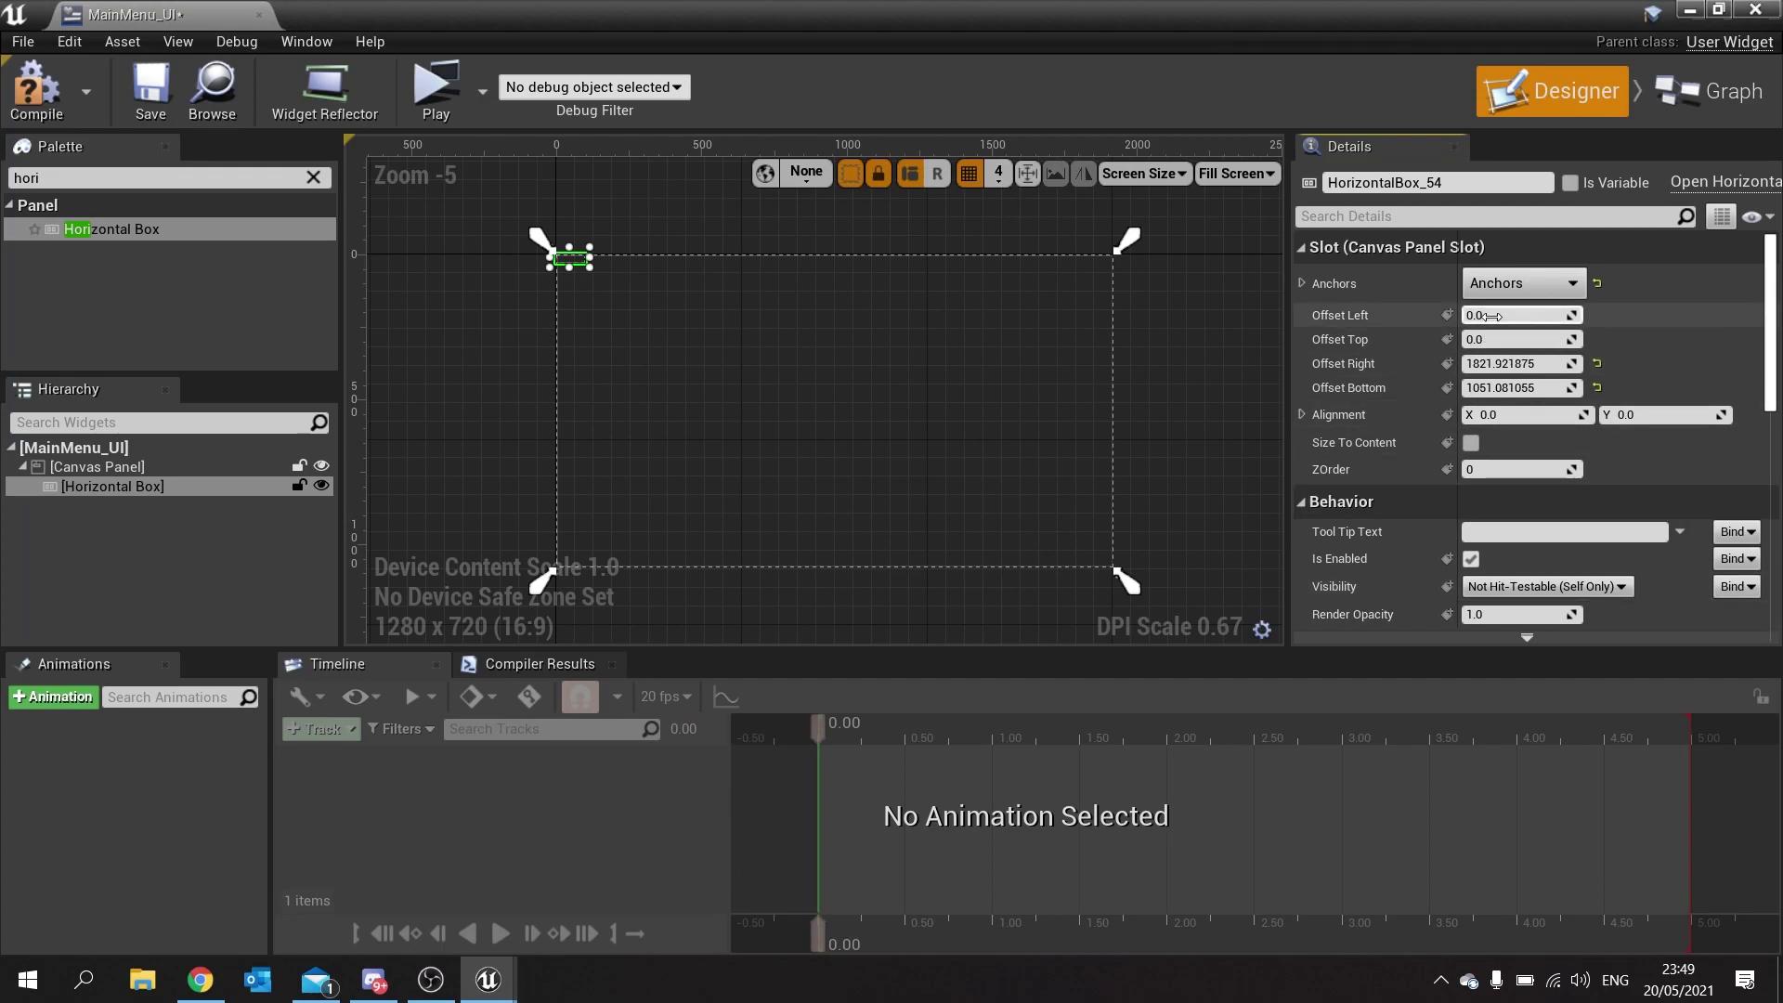
key("Tab")
key("Tab")
type("0")
key("Tab")
type("0")
key("Return")
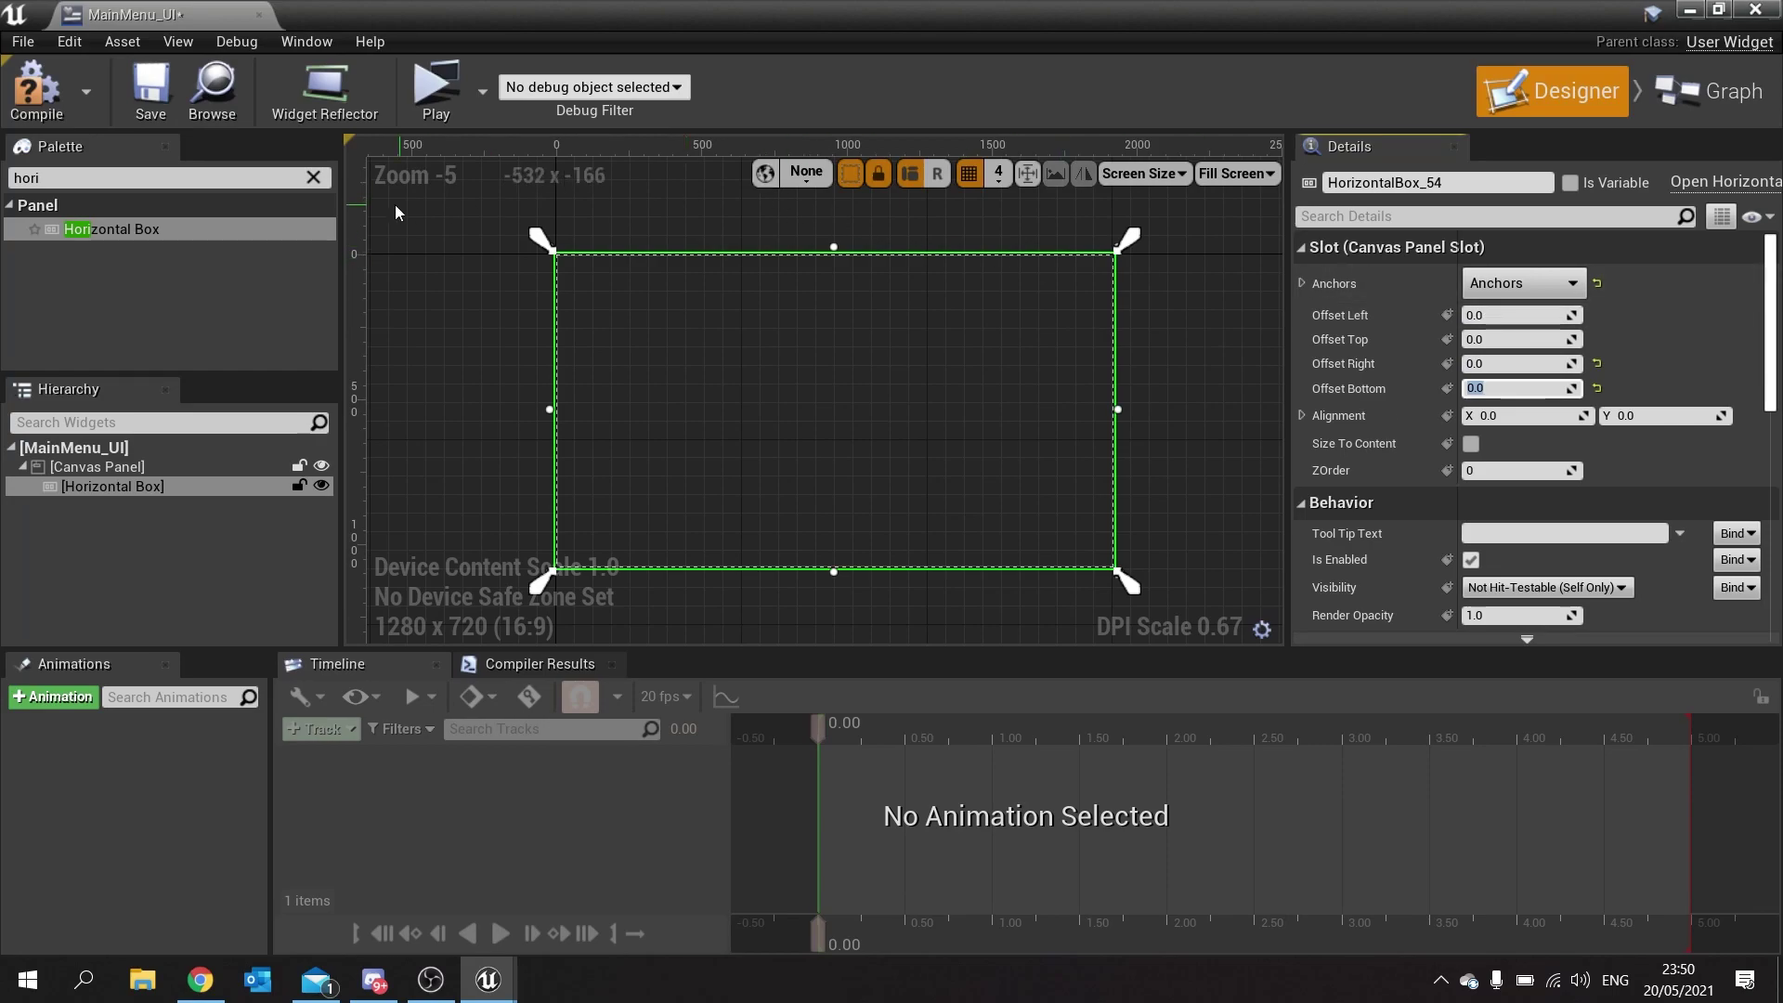
left_click(313, 176)
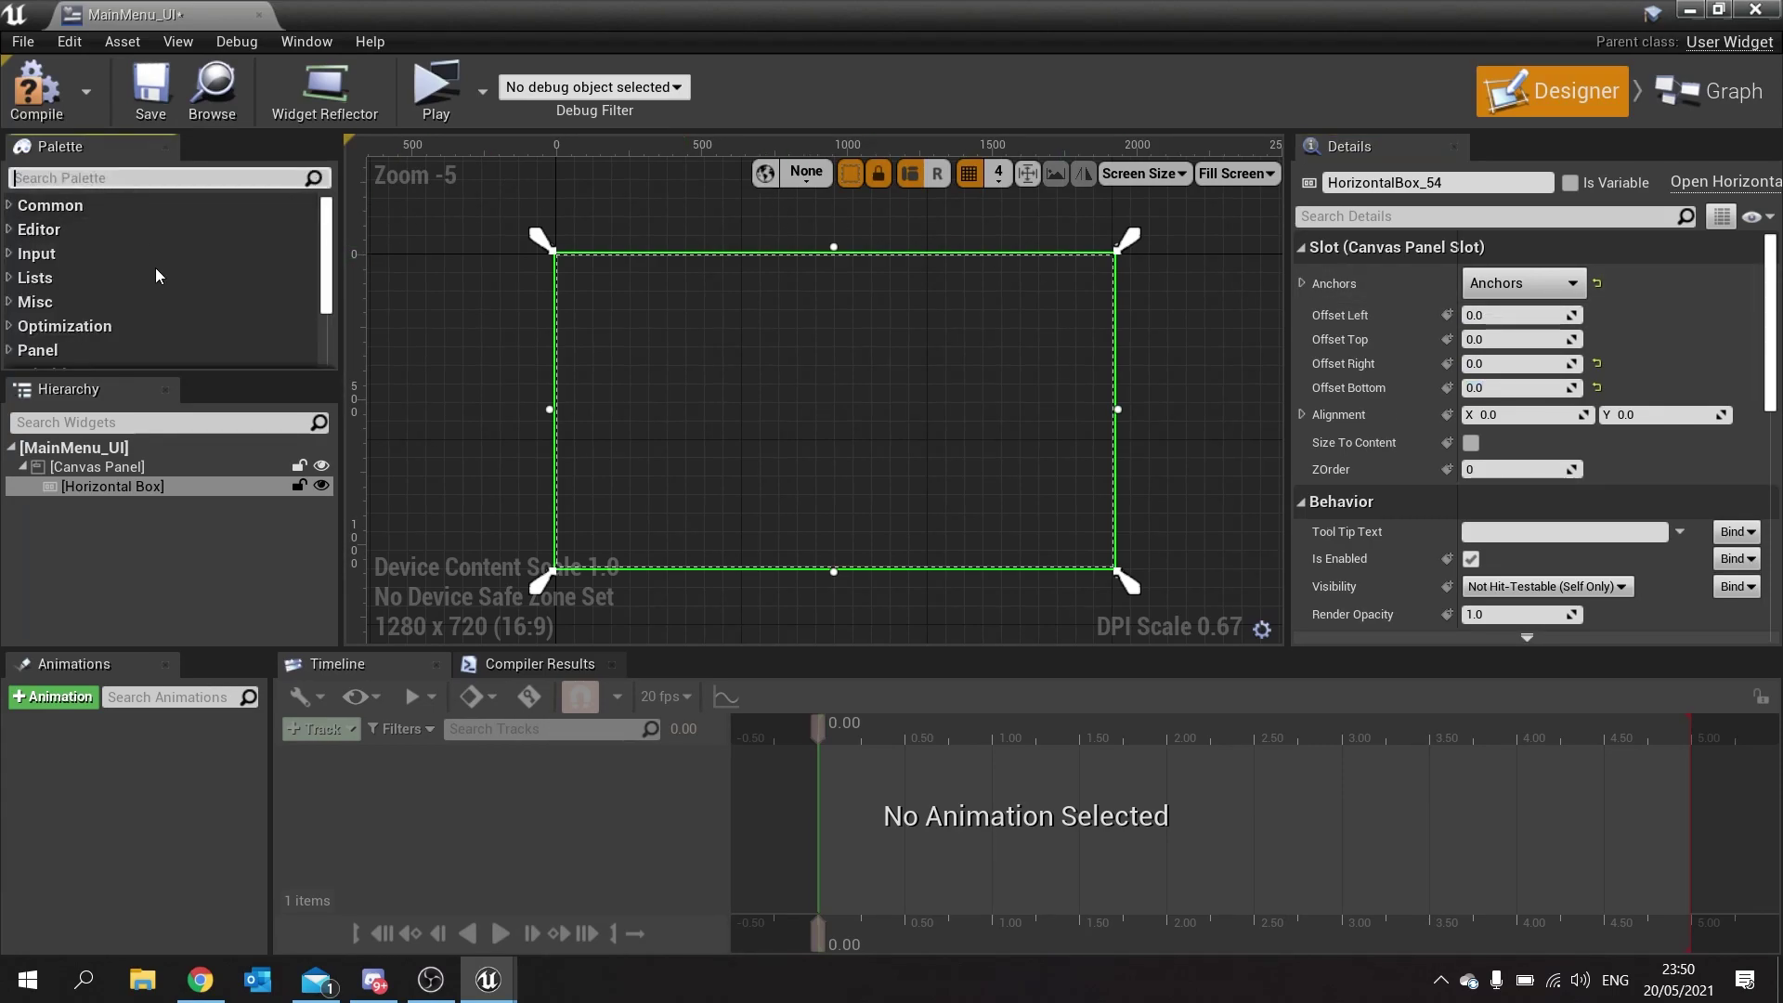
Add a Vertical Box inside the Horizontal Box.
left_click(1126, 573)
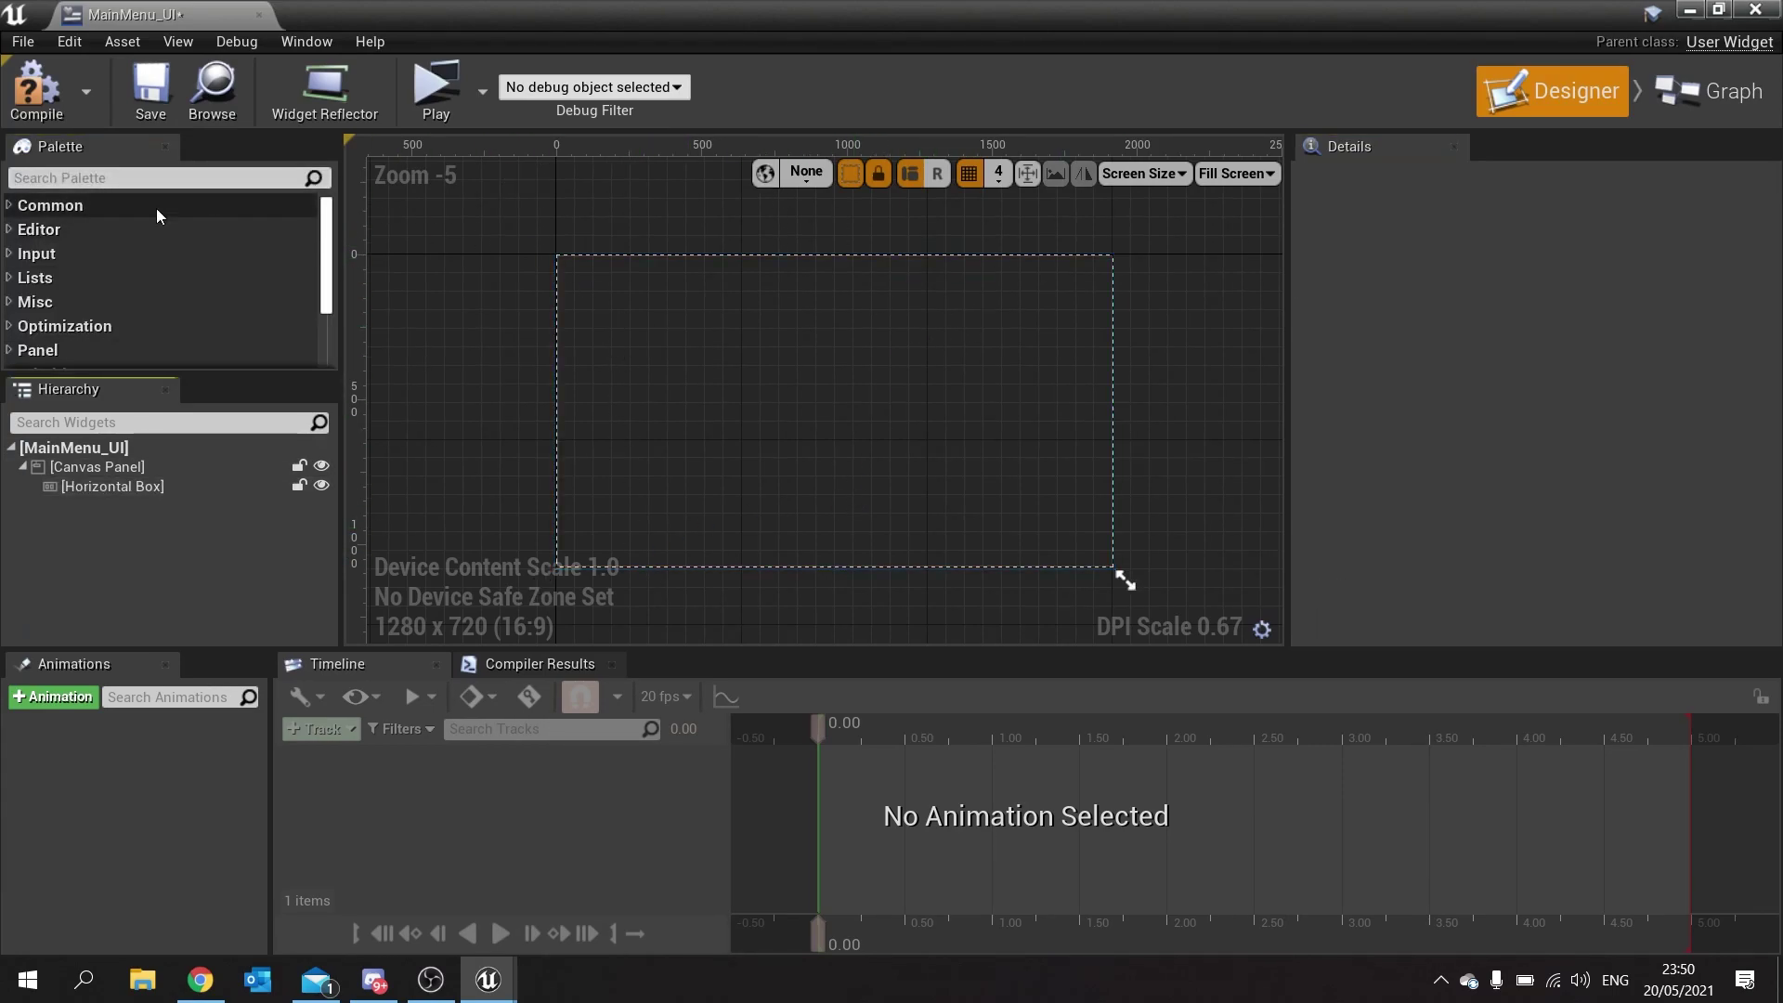
left_click(142, 177)
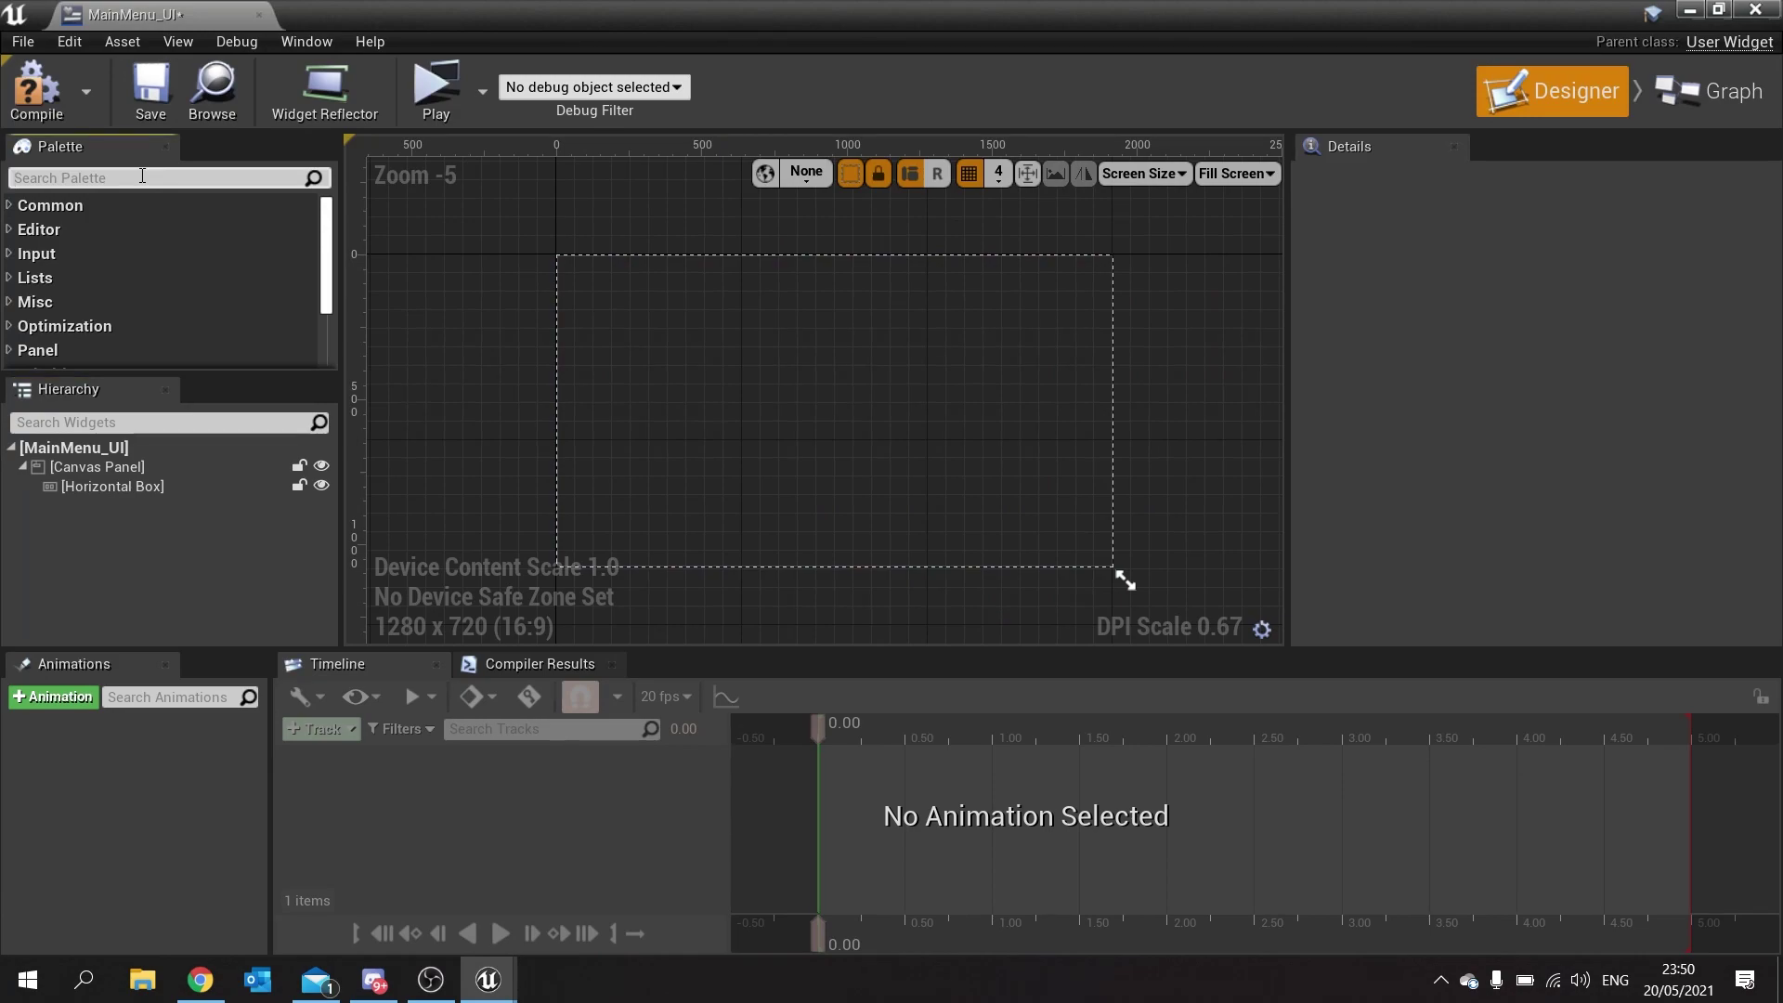
type("vertical")
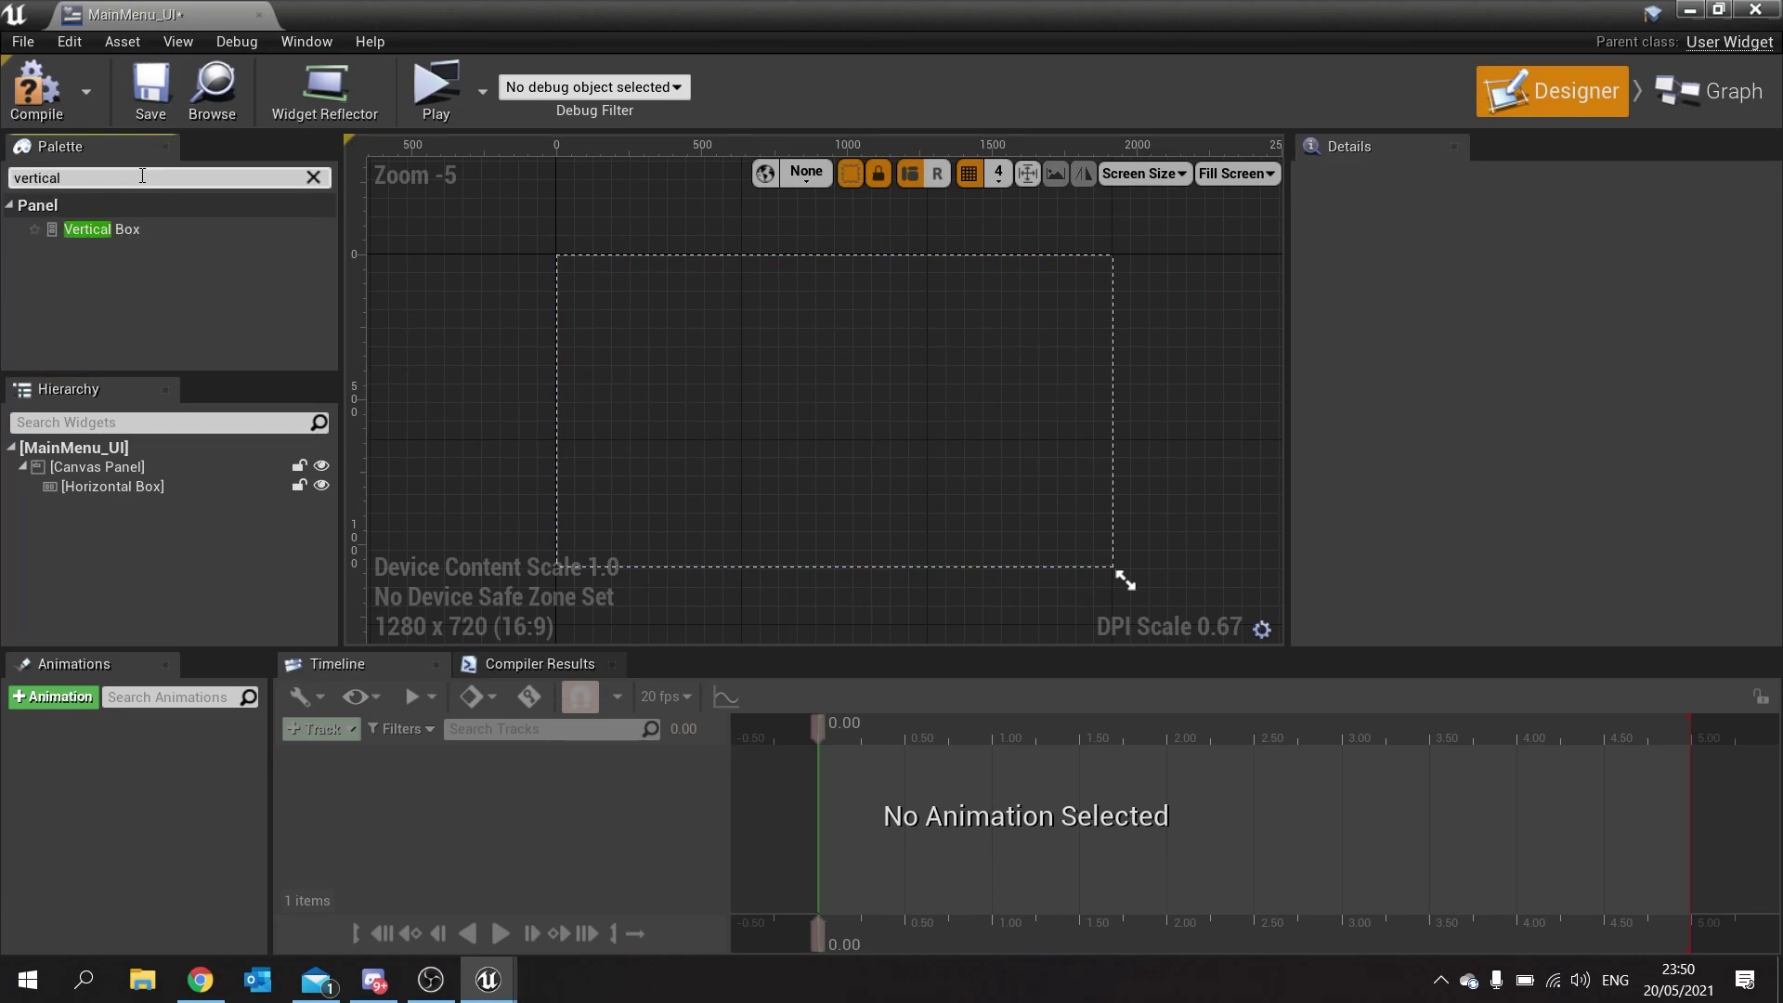
left_click_drag(100, 228, 146, 490)
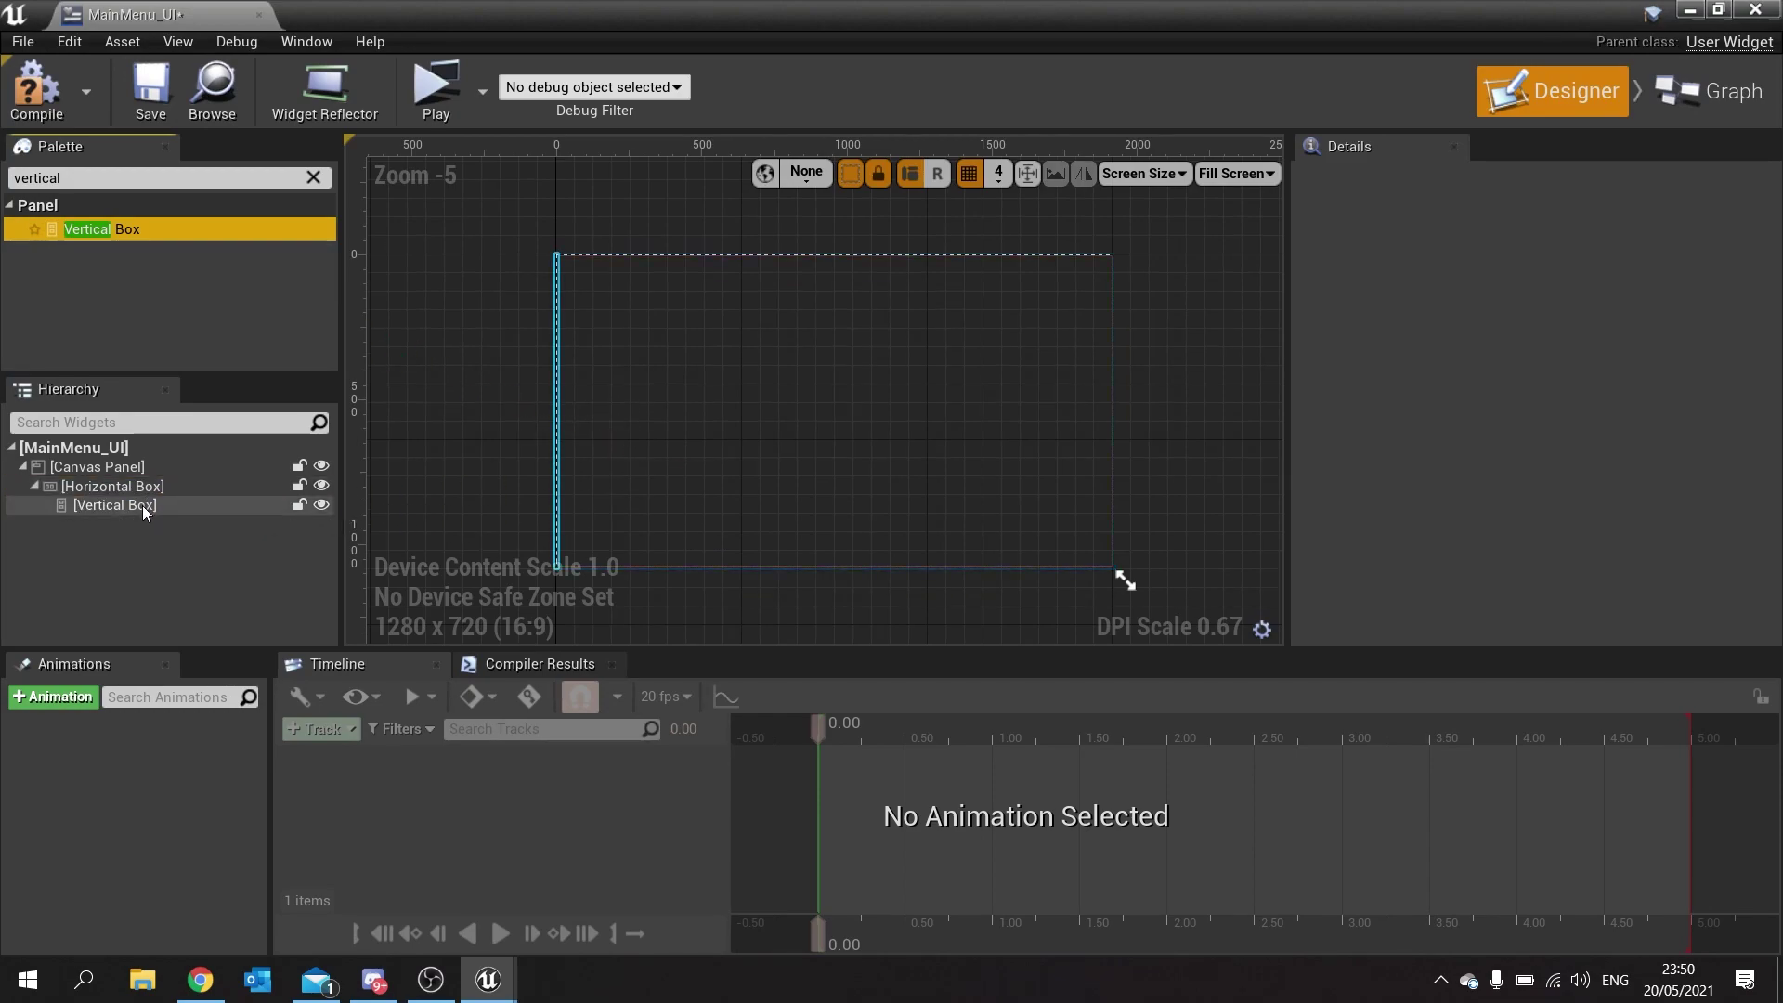
left_click(142, 505)
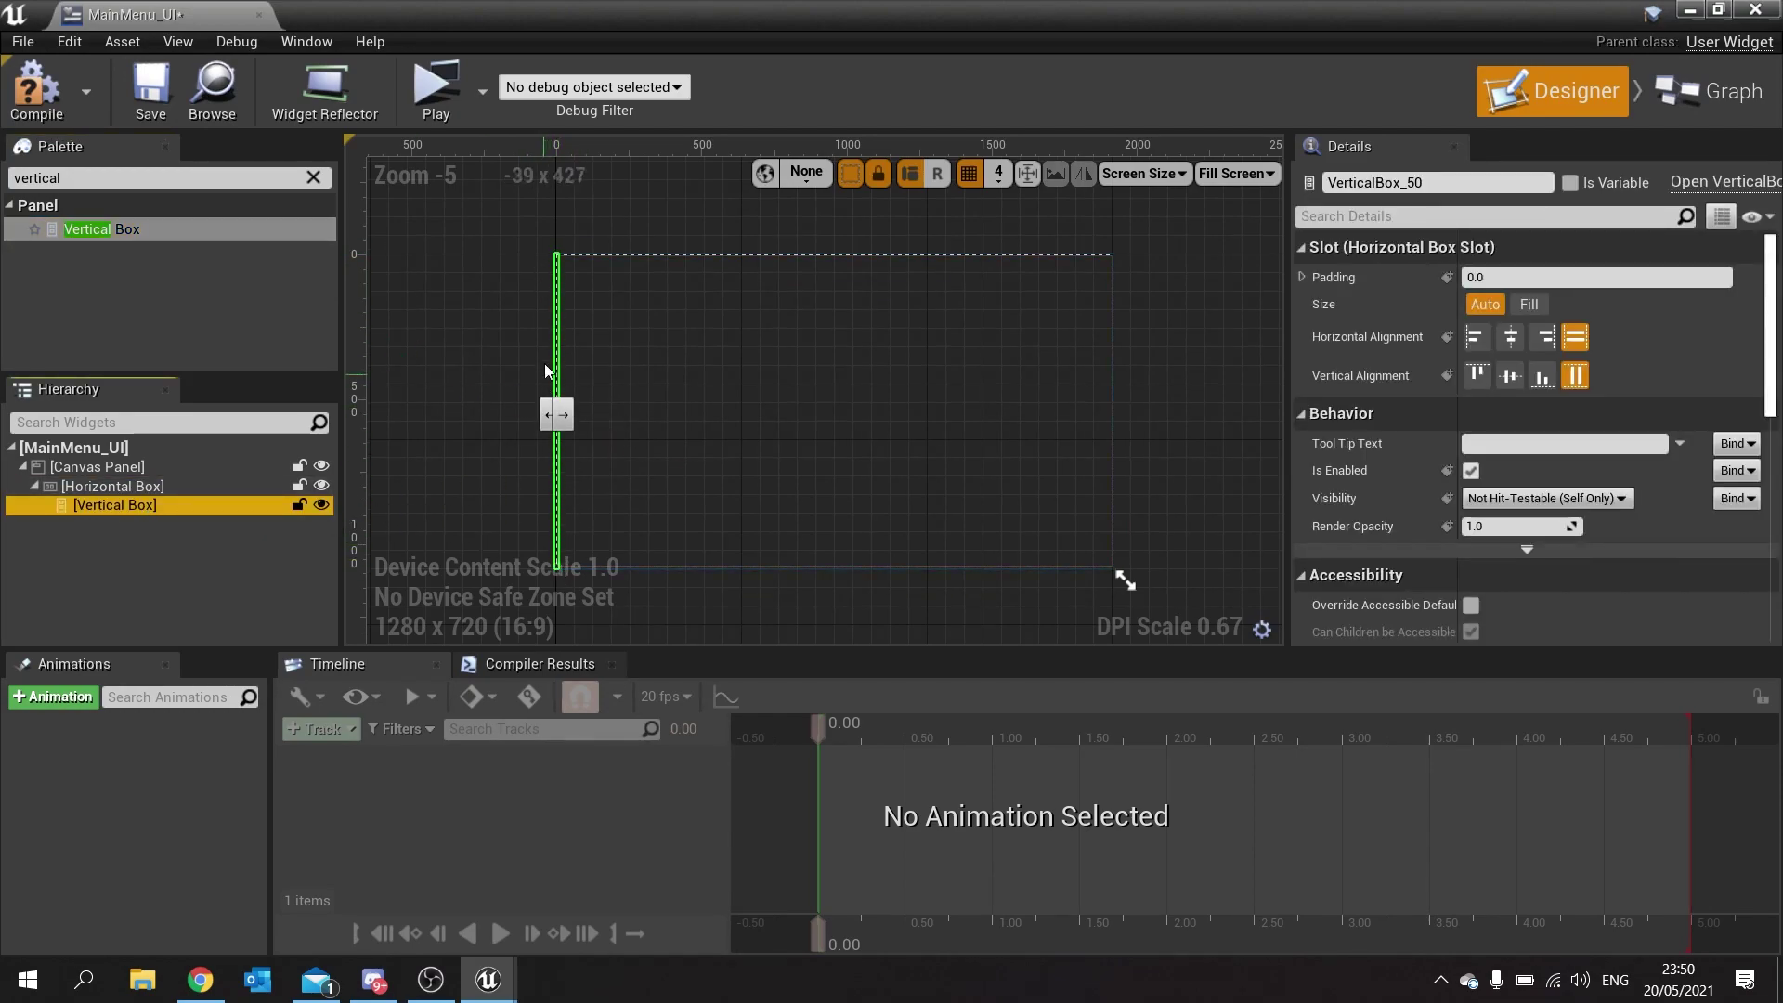
Add a Widget Switcher inside the Horizontal Box, beside the Vertical Box, and set its slot size to Fill.
left_click(313, 178)
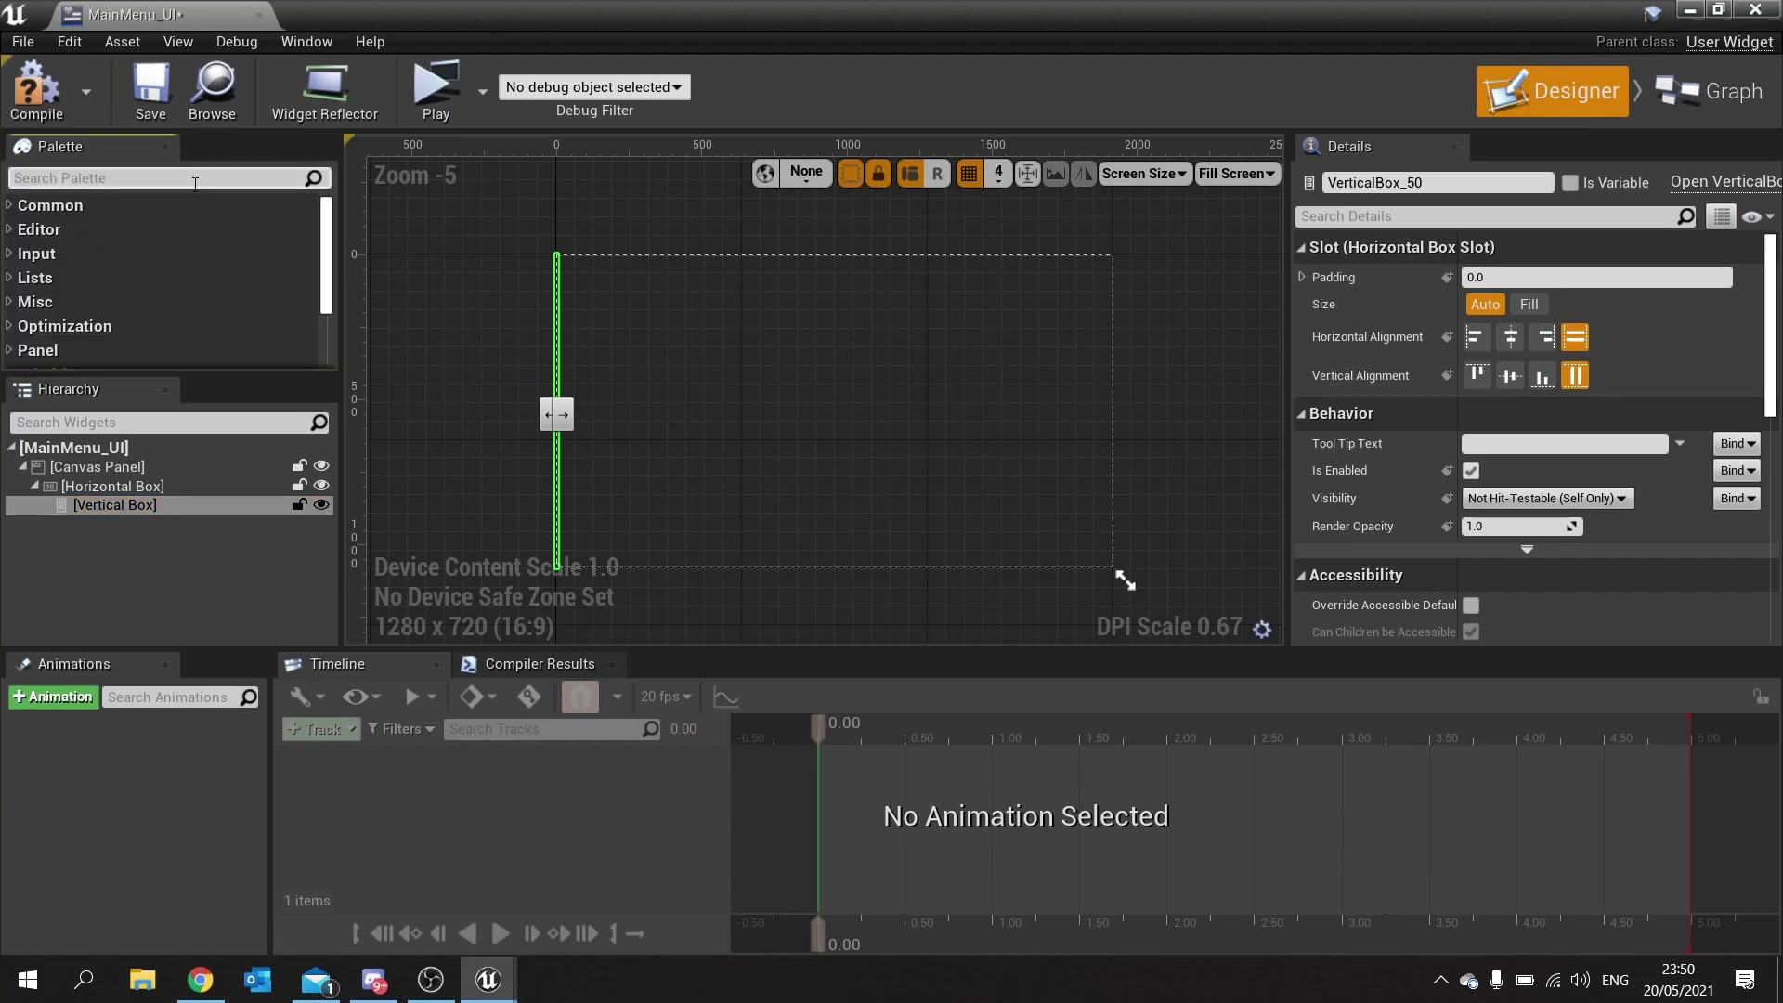
type("wiget")
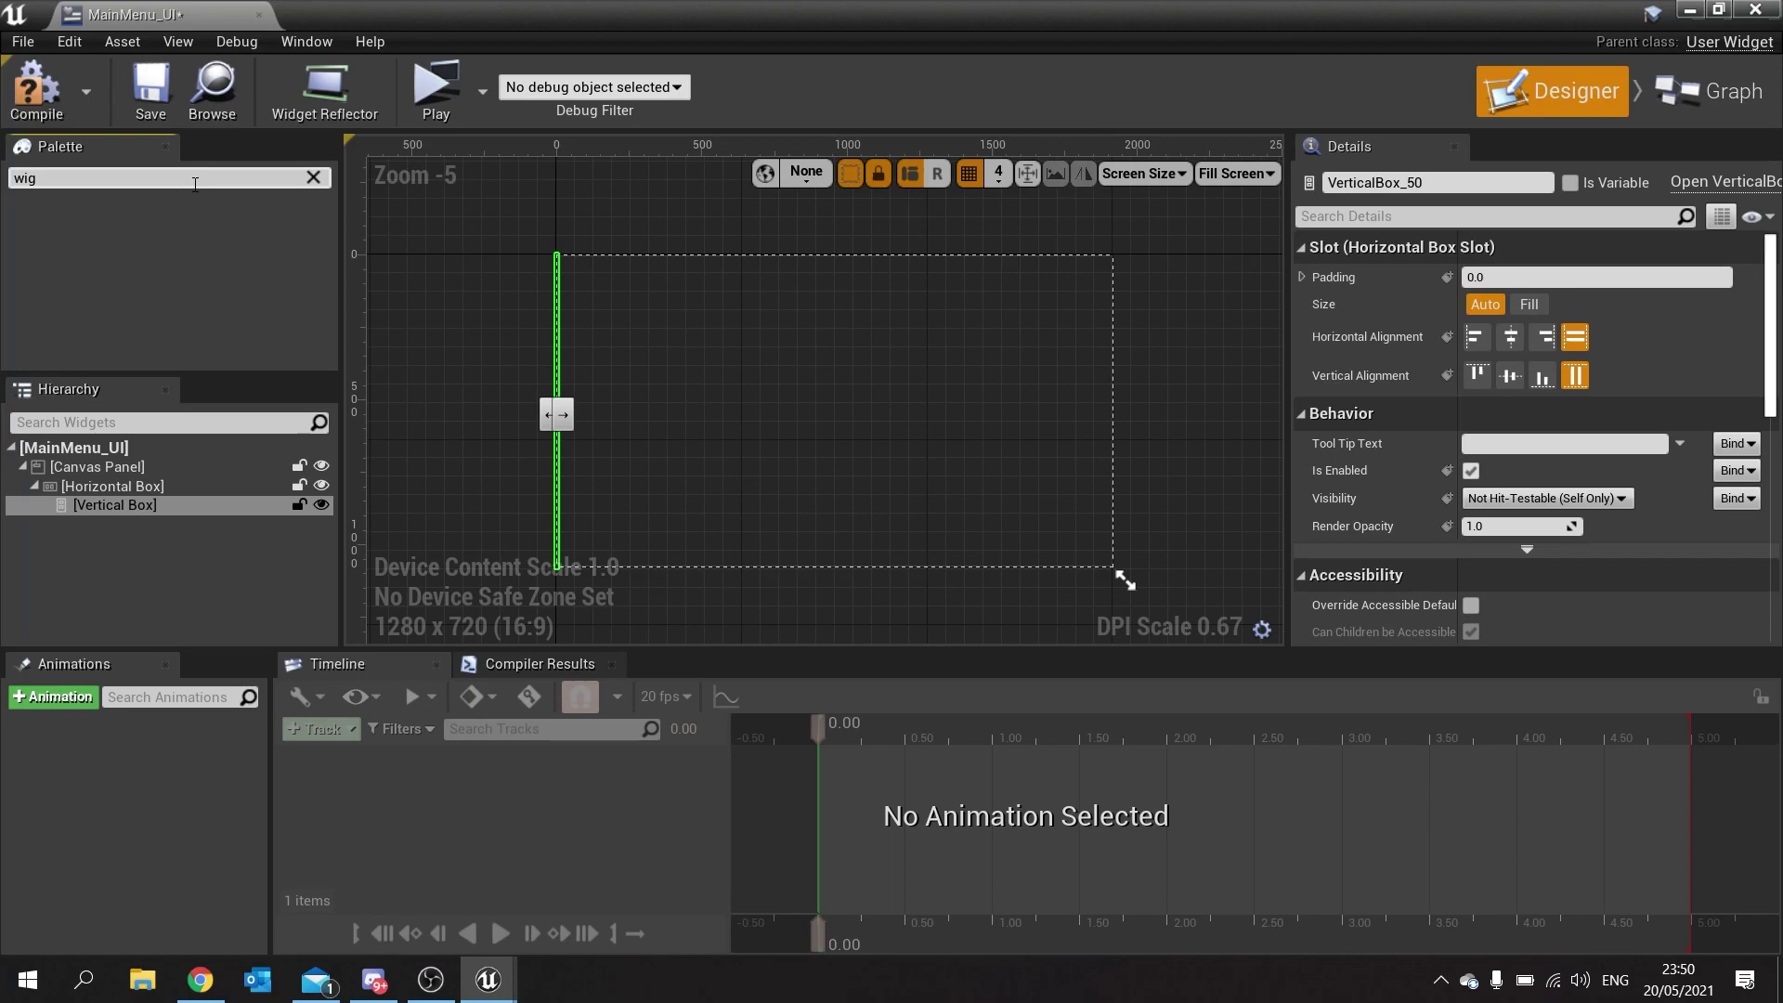
key("BackSpace")
key("BackSpace")
type("dget")
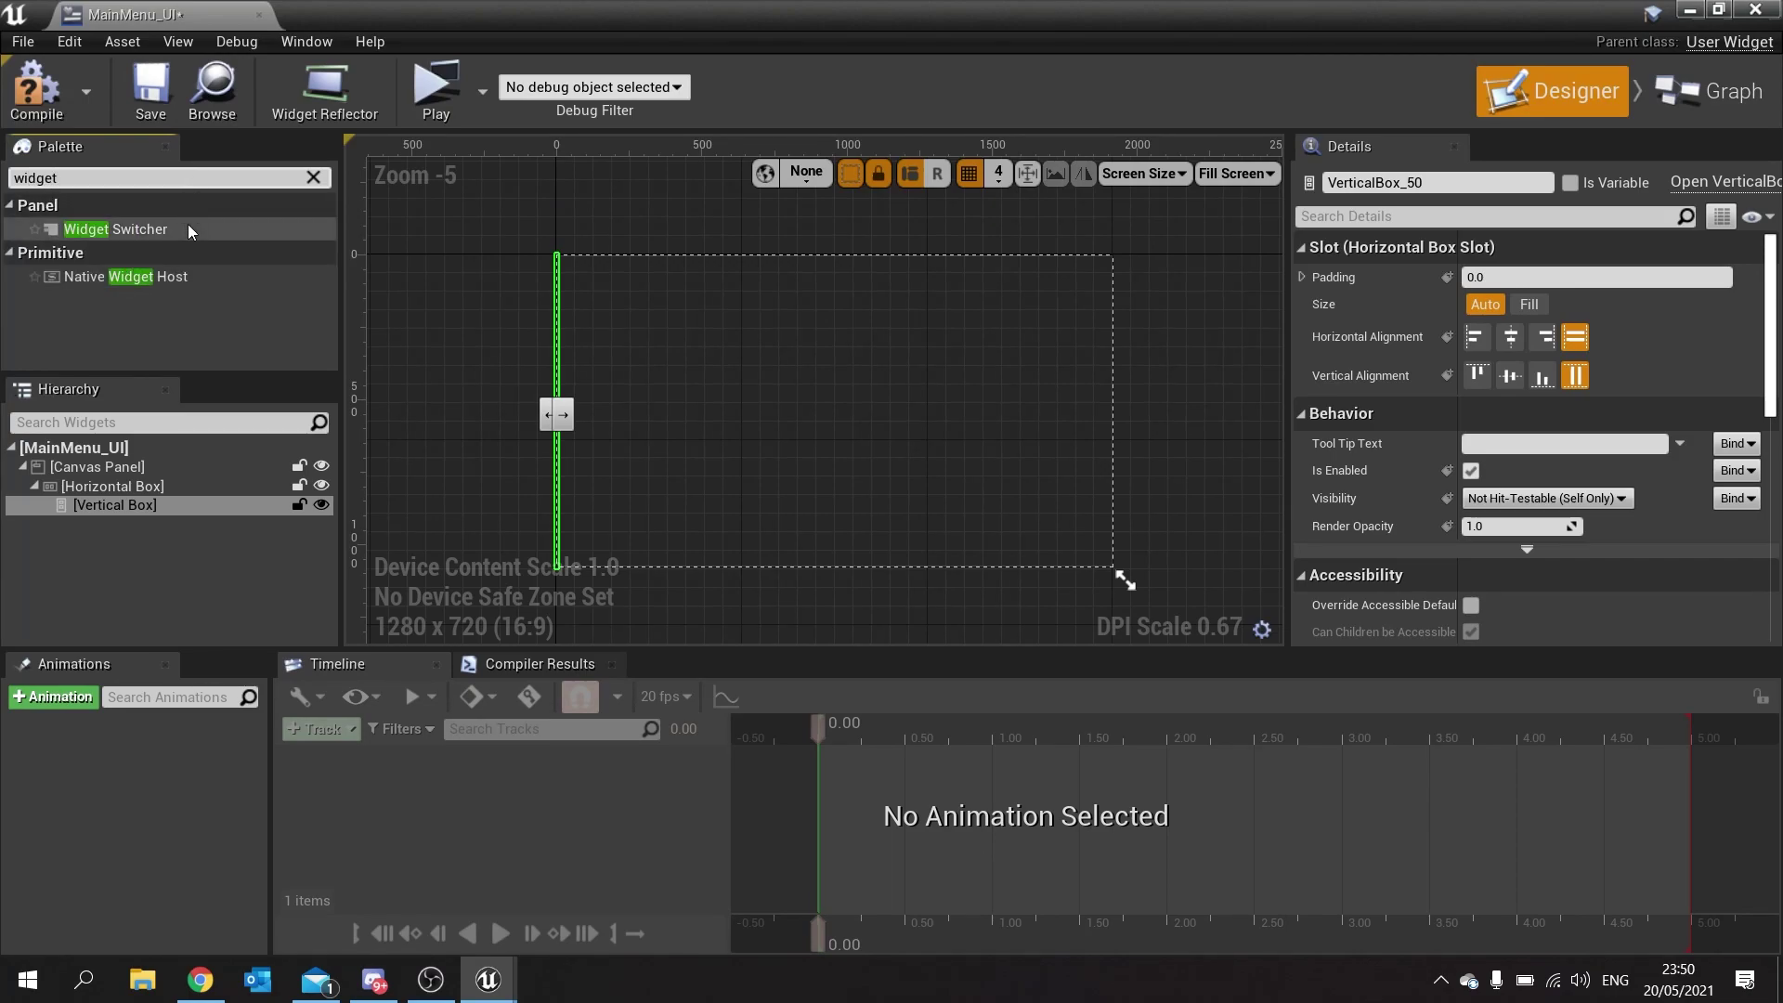
left_click_drag(182, 225, 140, 490)
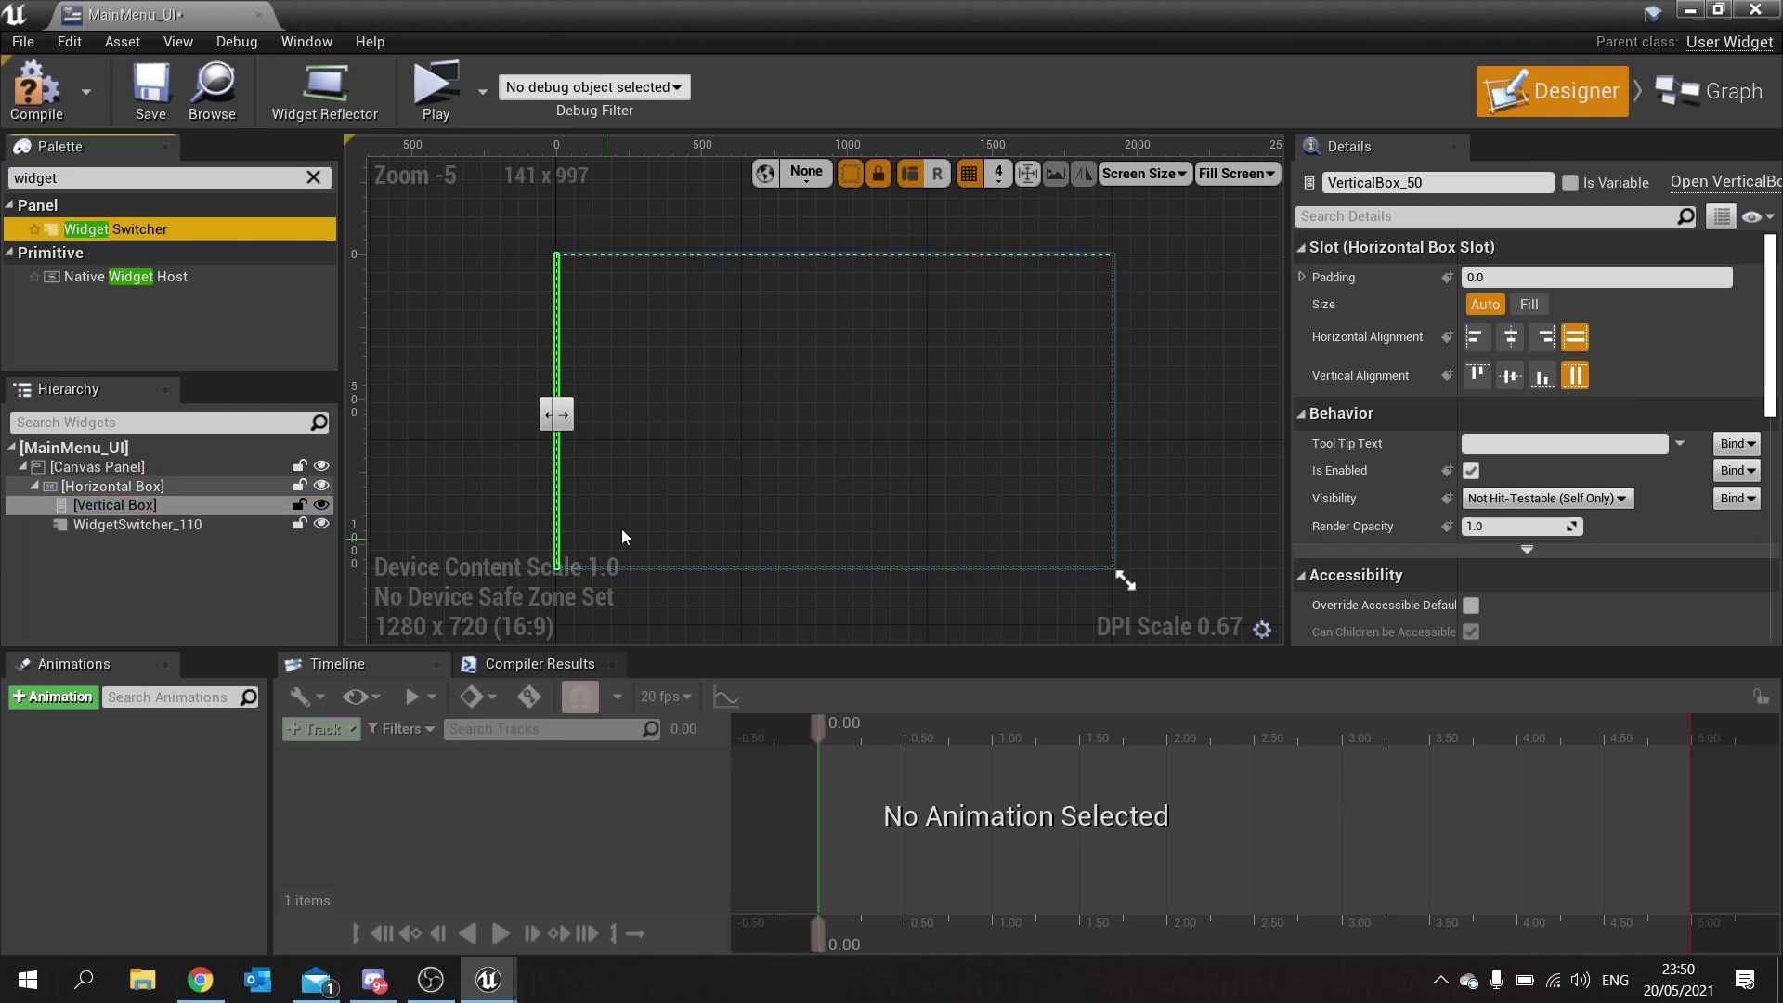
left_click(187, 529)
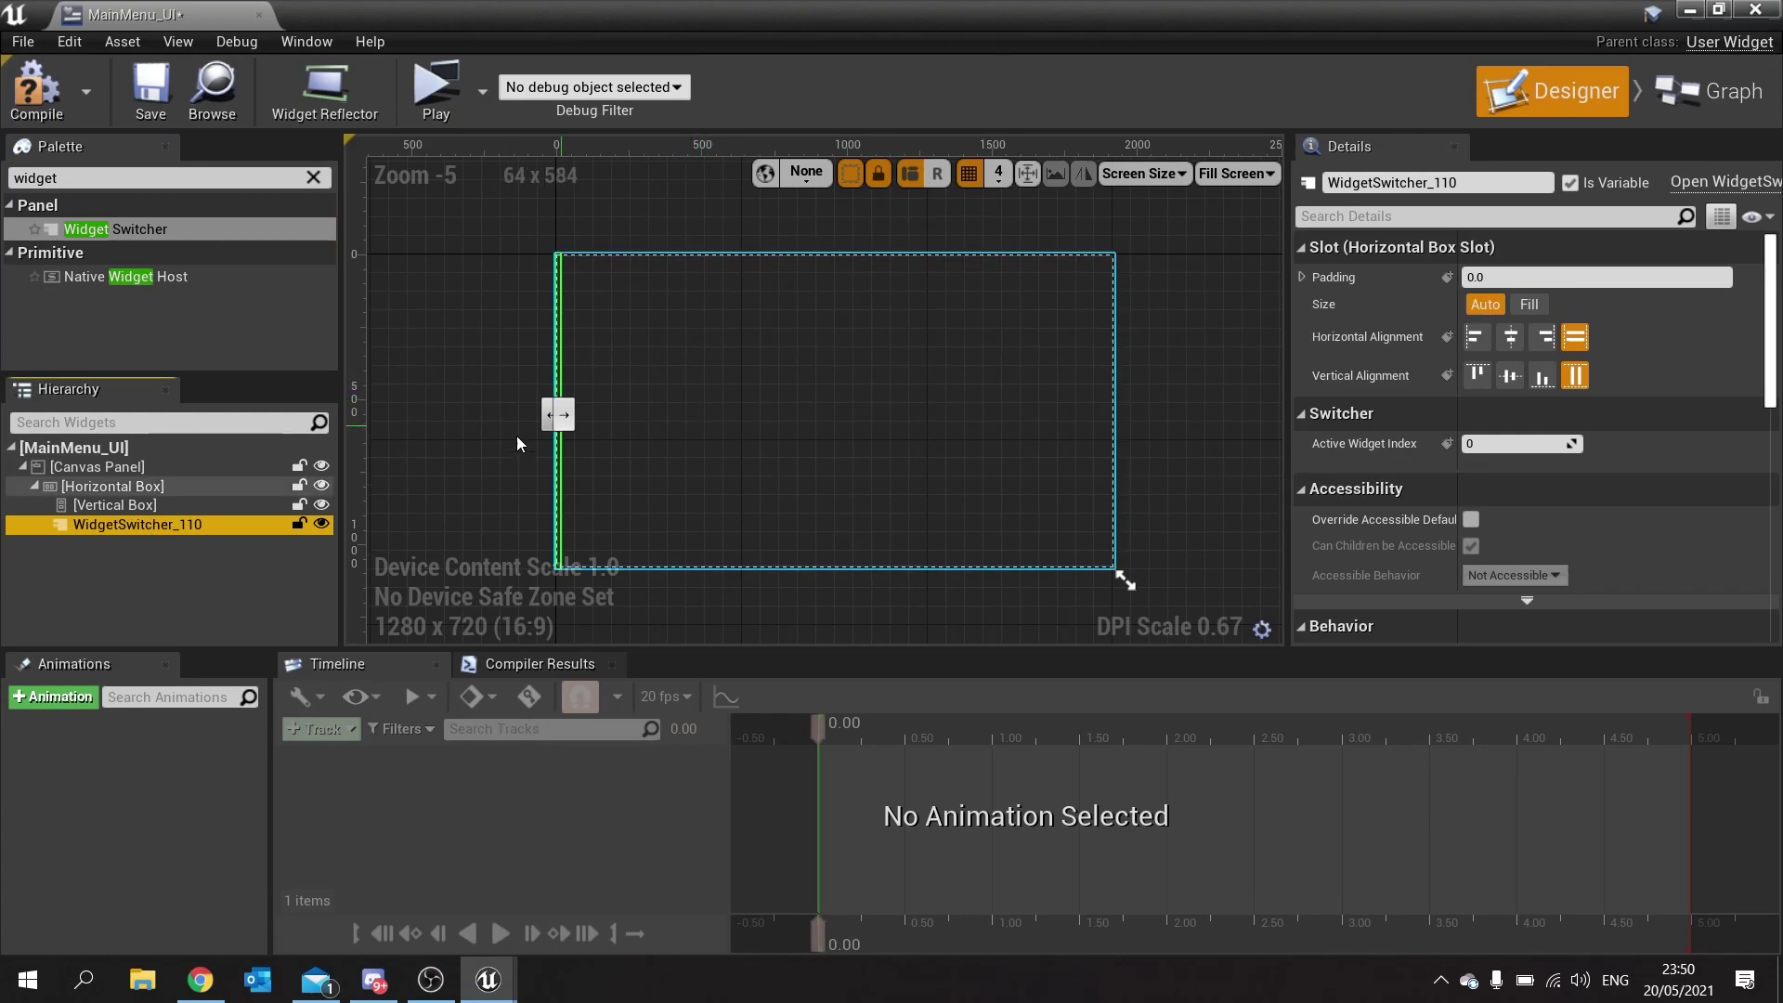
left_click(1541, 310)
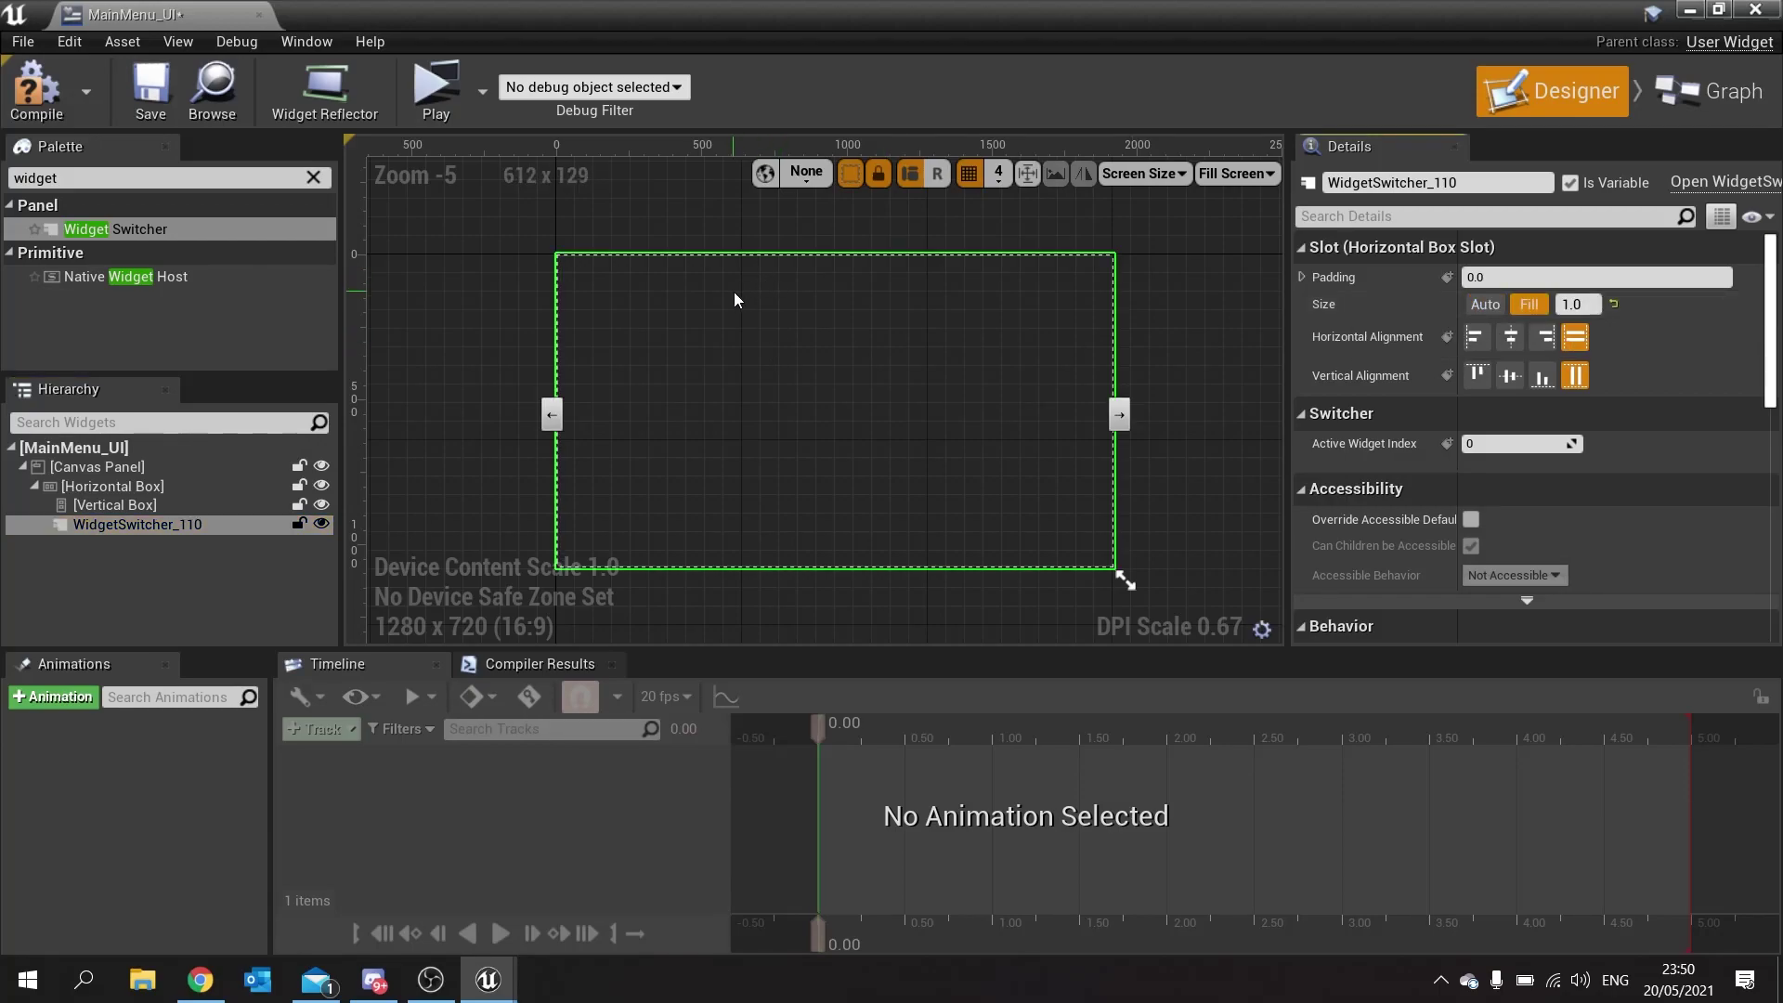
Set the Vertical Box's slot size to Fill with a weight of 0.5 and compile the widget.
left_click(179, 509)
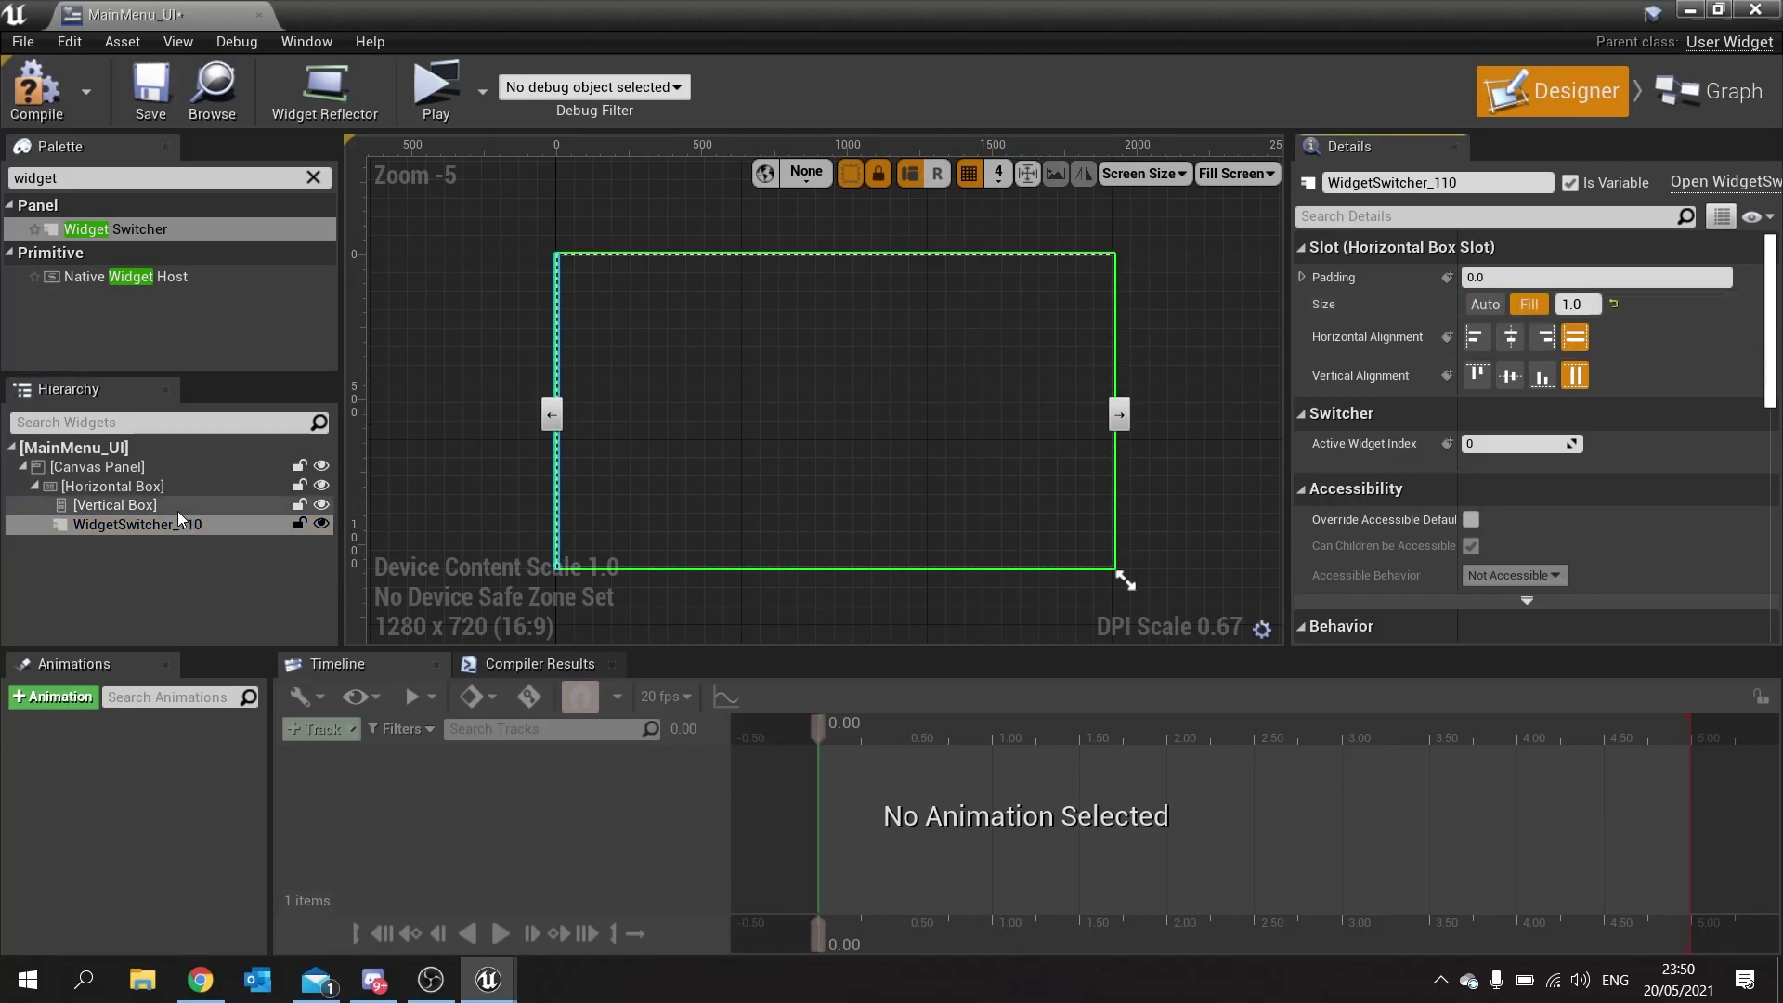
left_click(1527, 304)
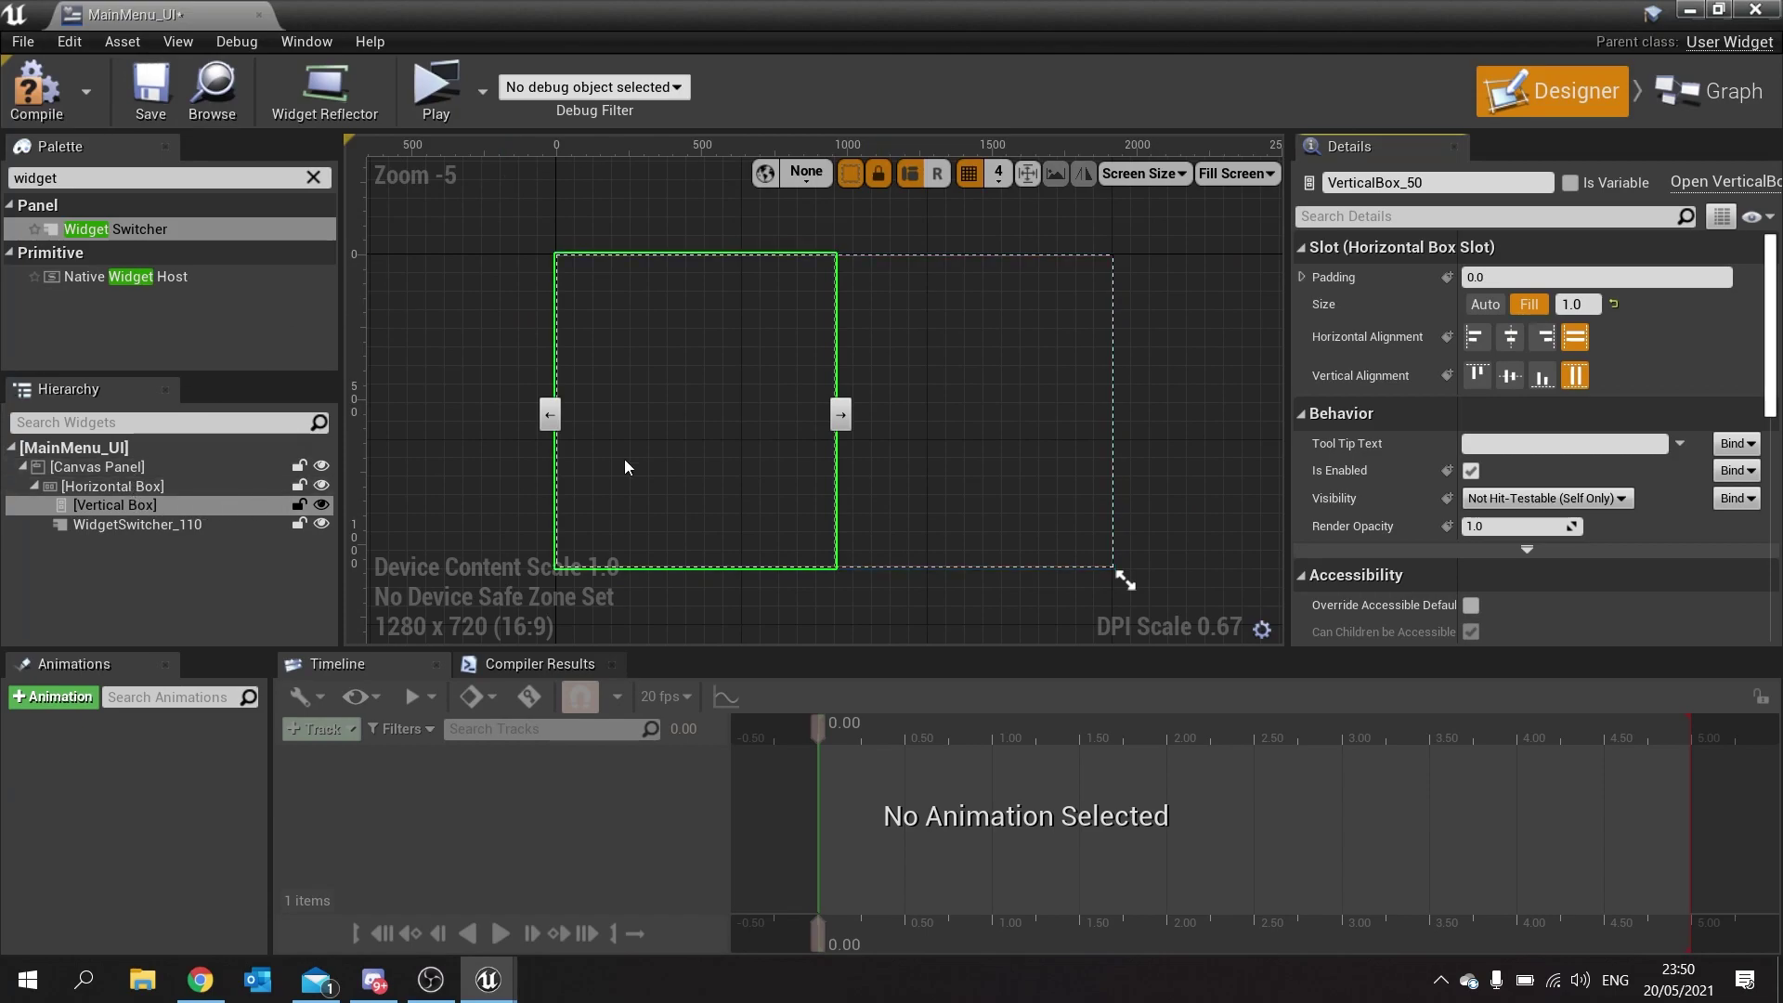
left_click(1593, 305)
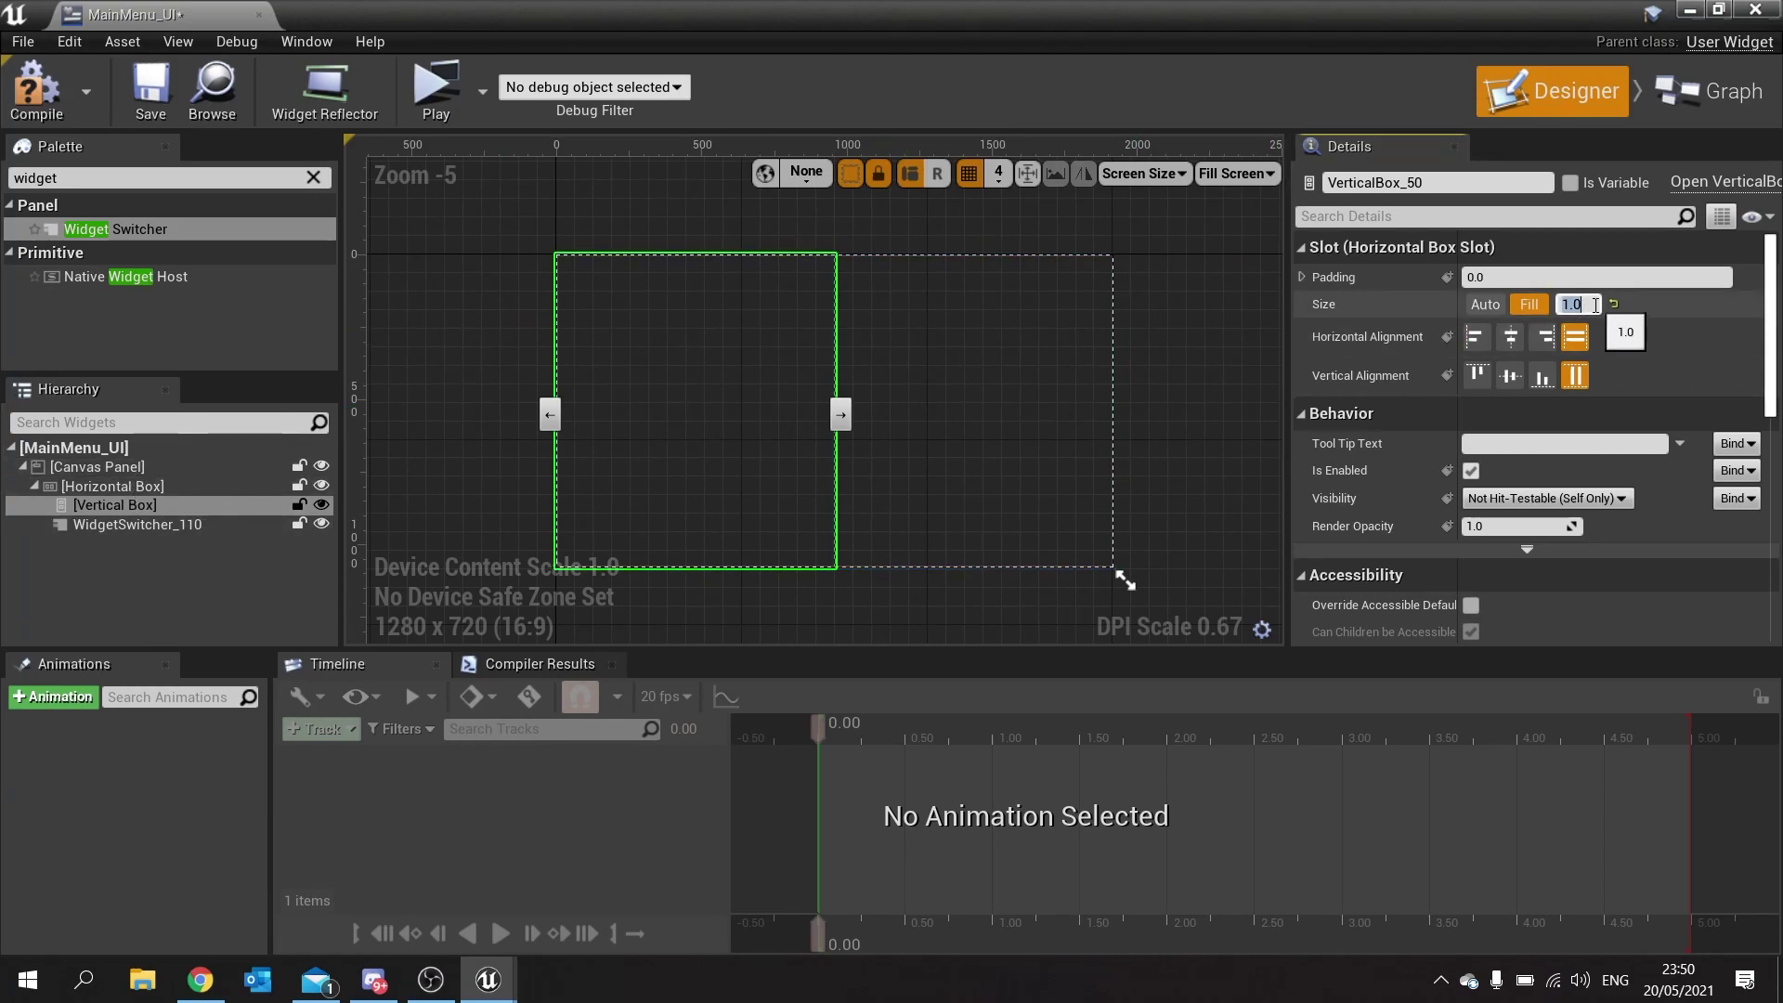
type("0.3")
key("Return")
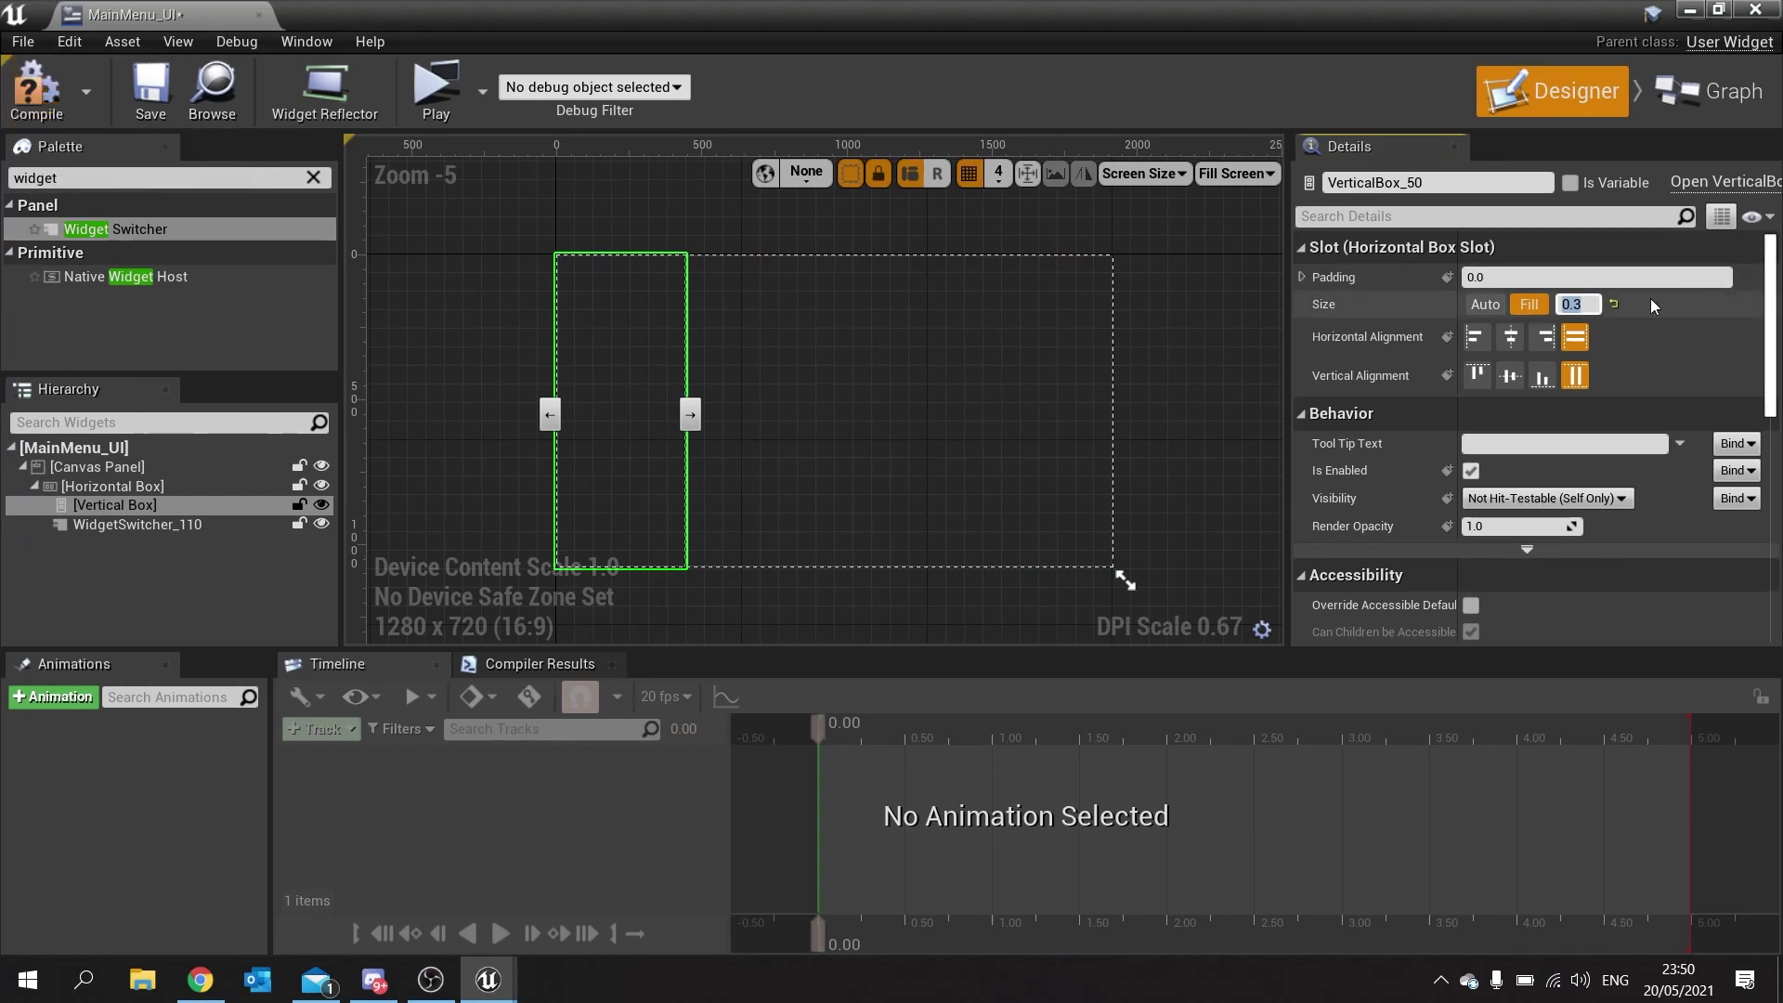
type("0.5")
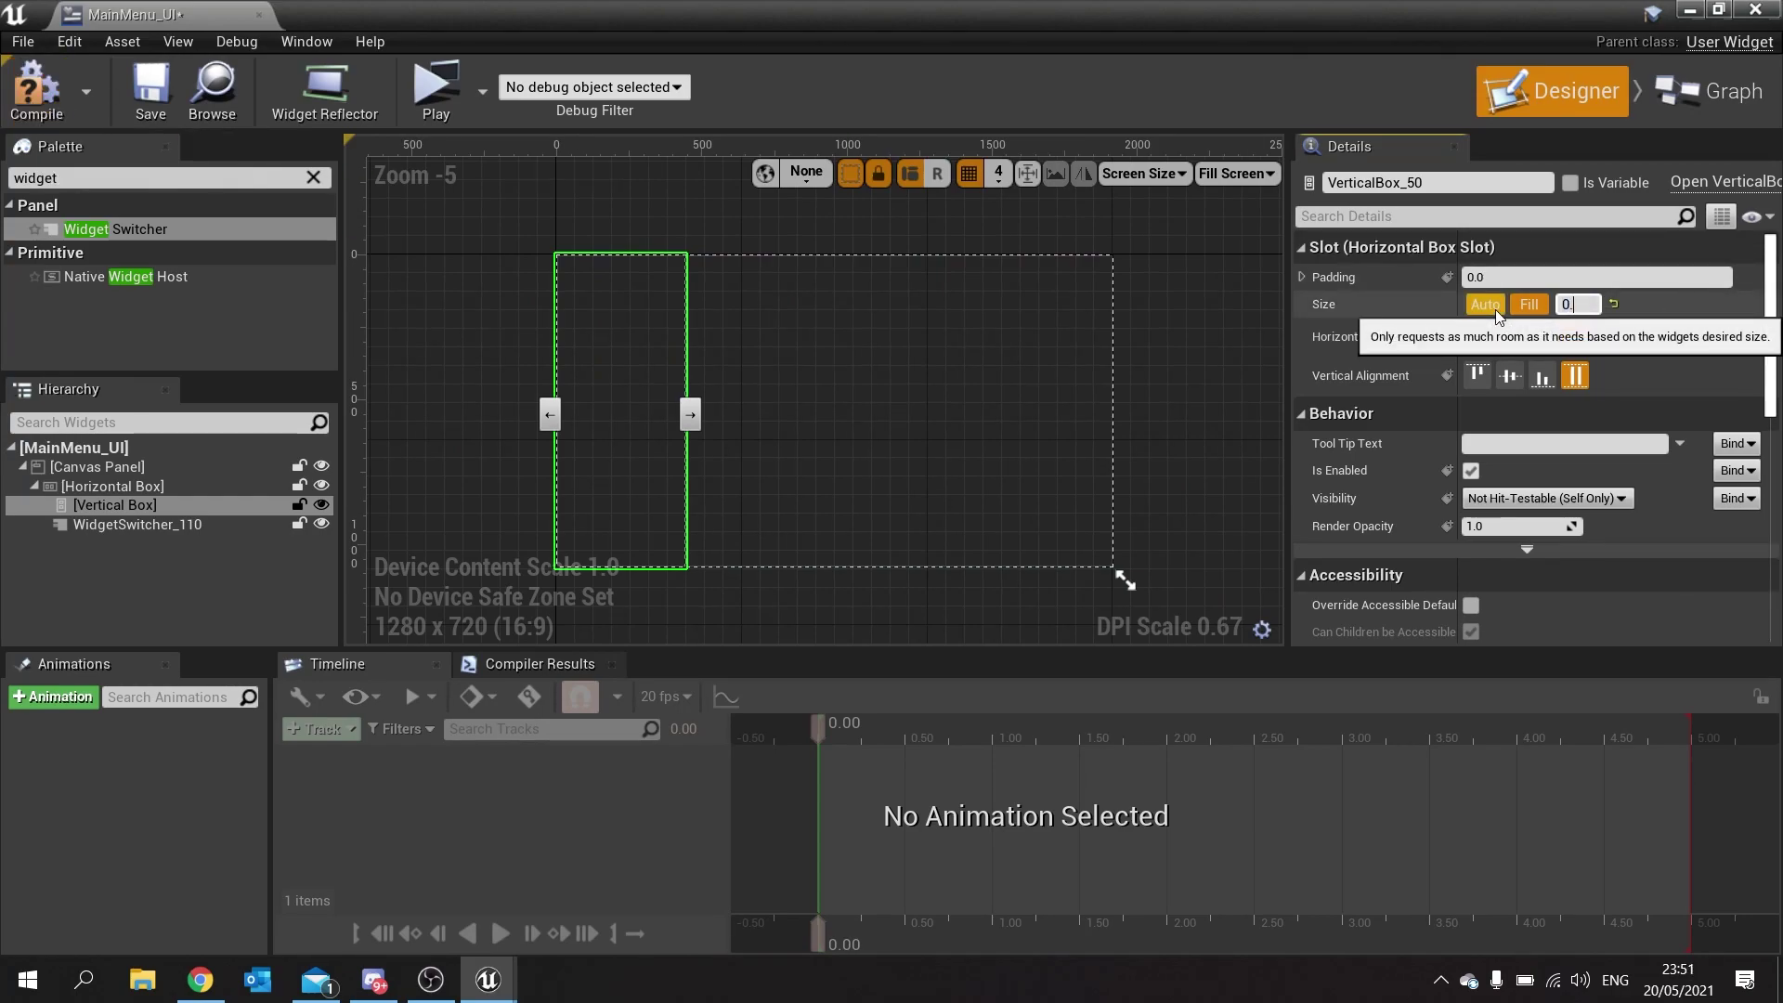
key("Return")
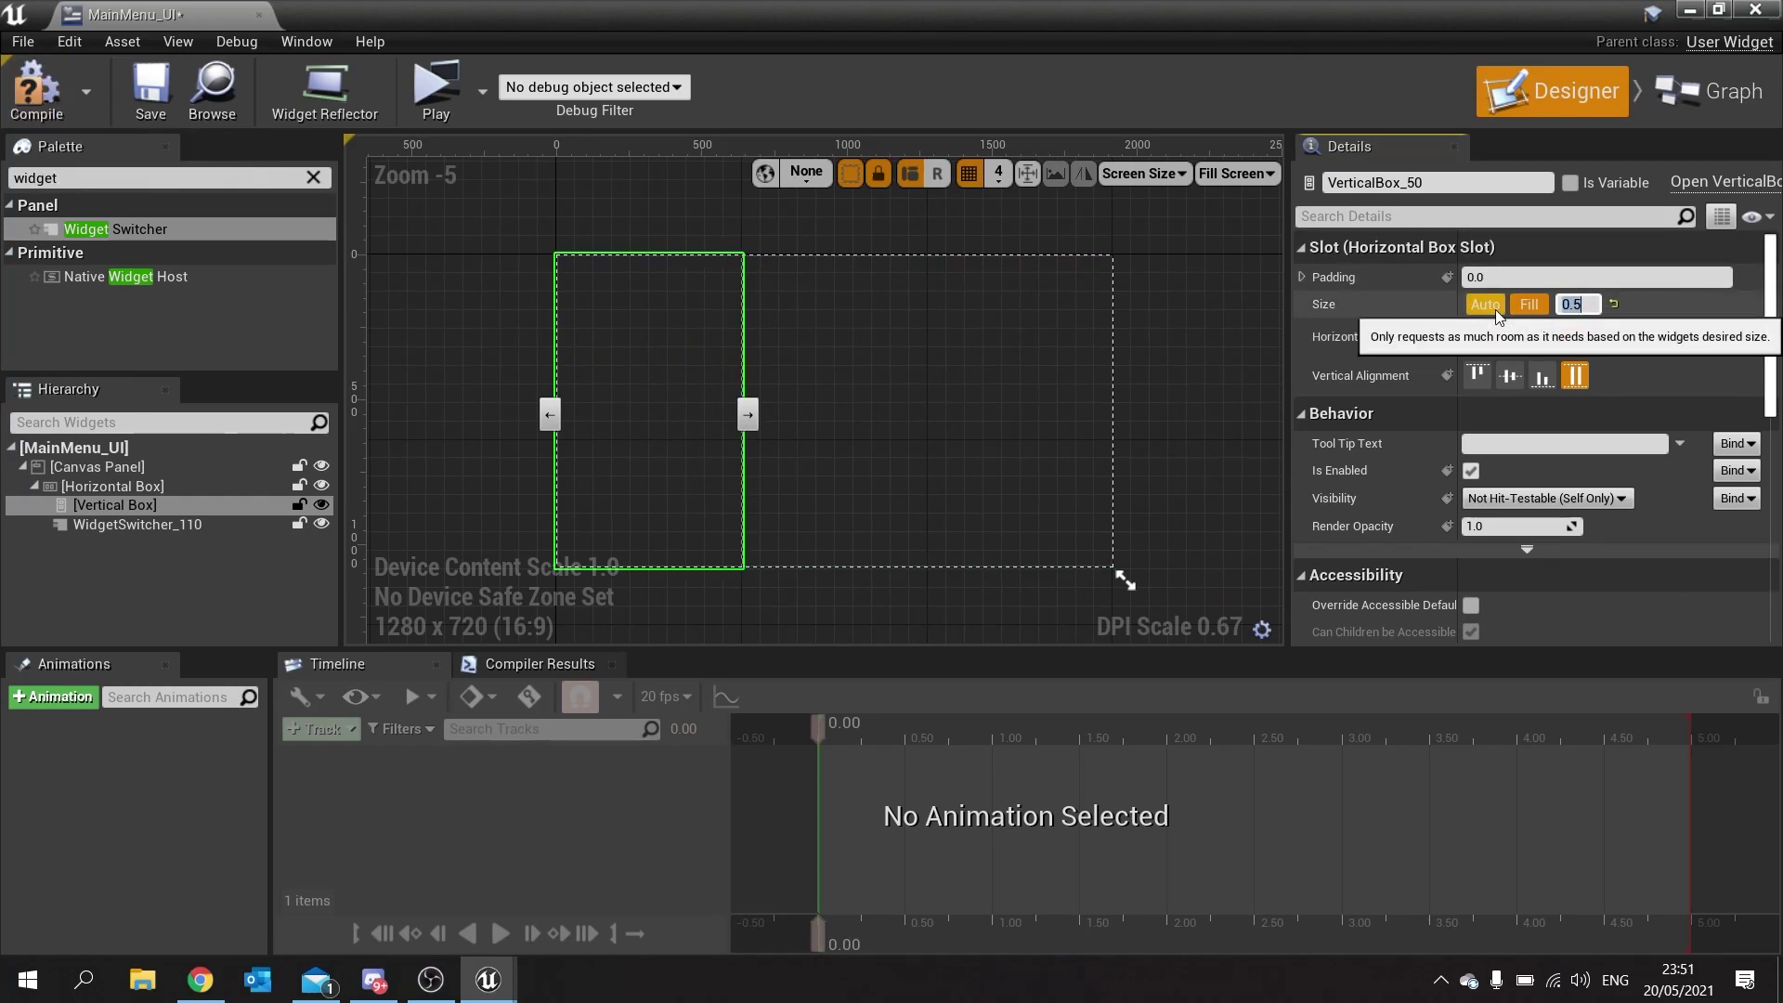
left_click(49, 104)
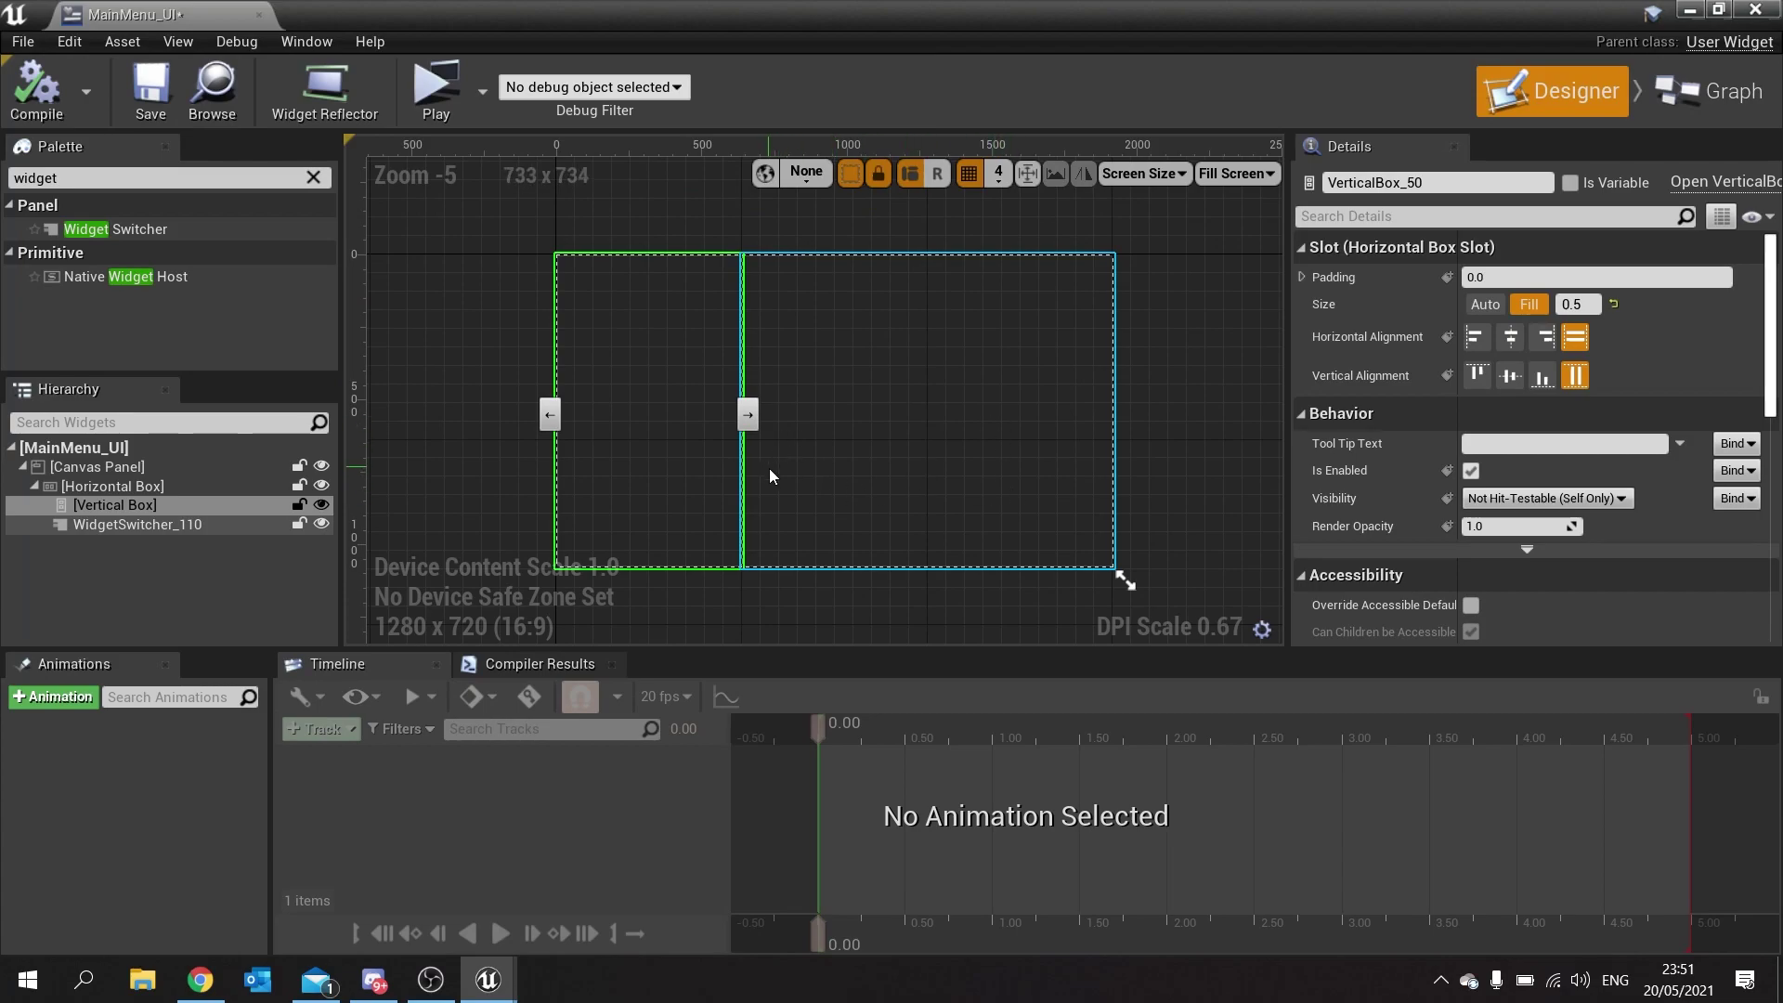
Rename the Vertical Box as SideMenu.
left_click(127, 505)
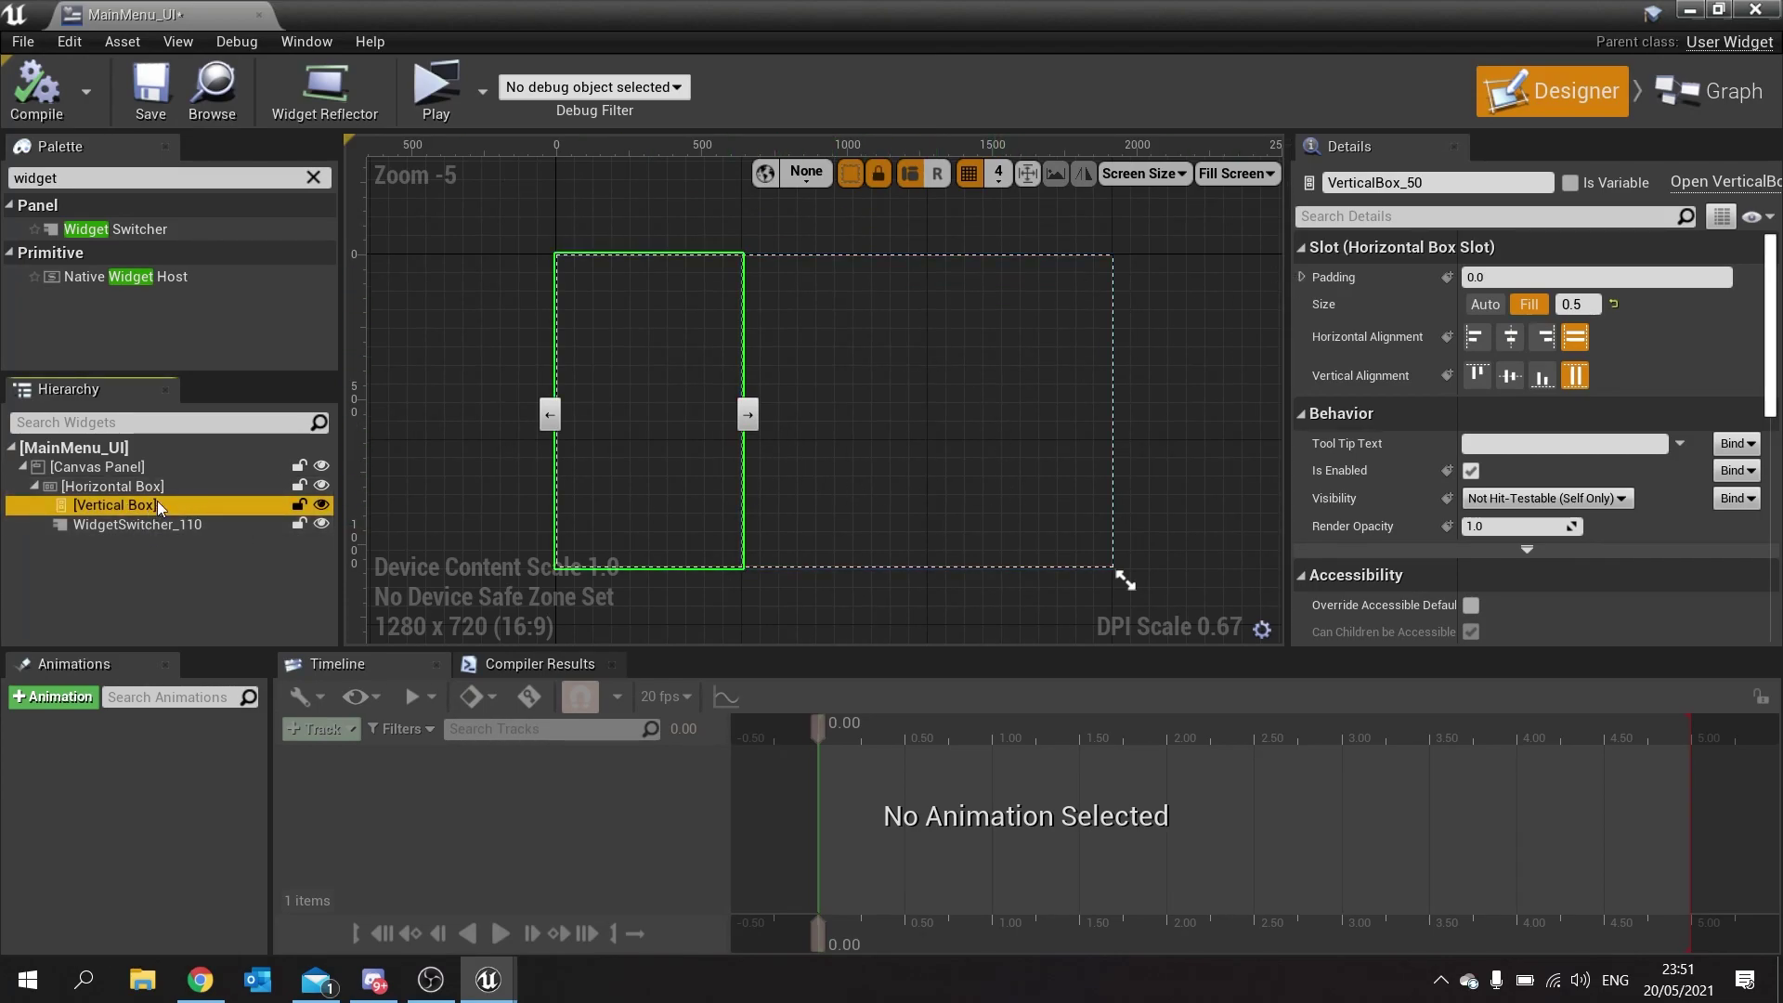
left_click(151, 503)
type("M")
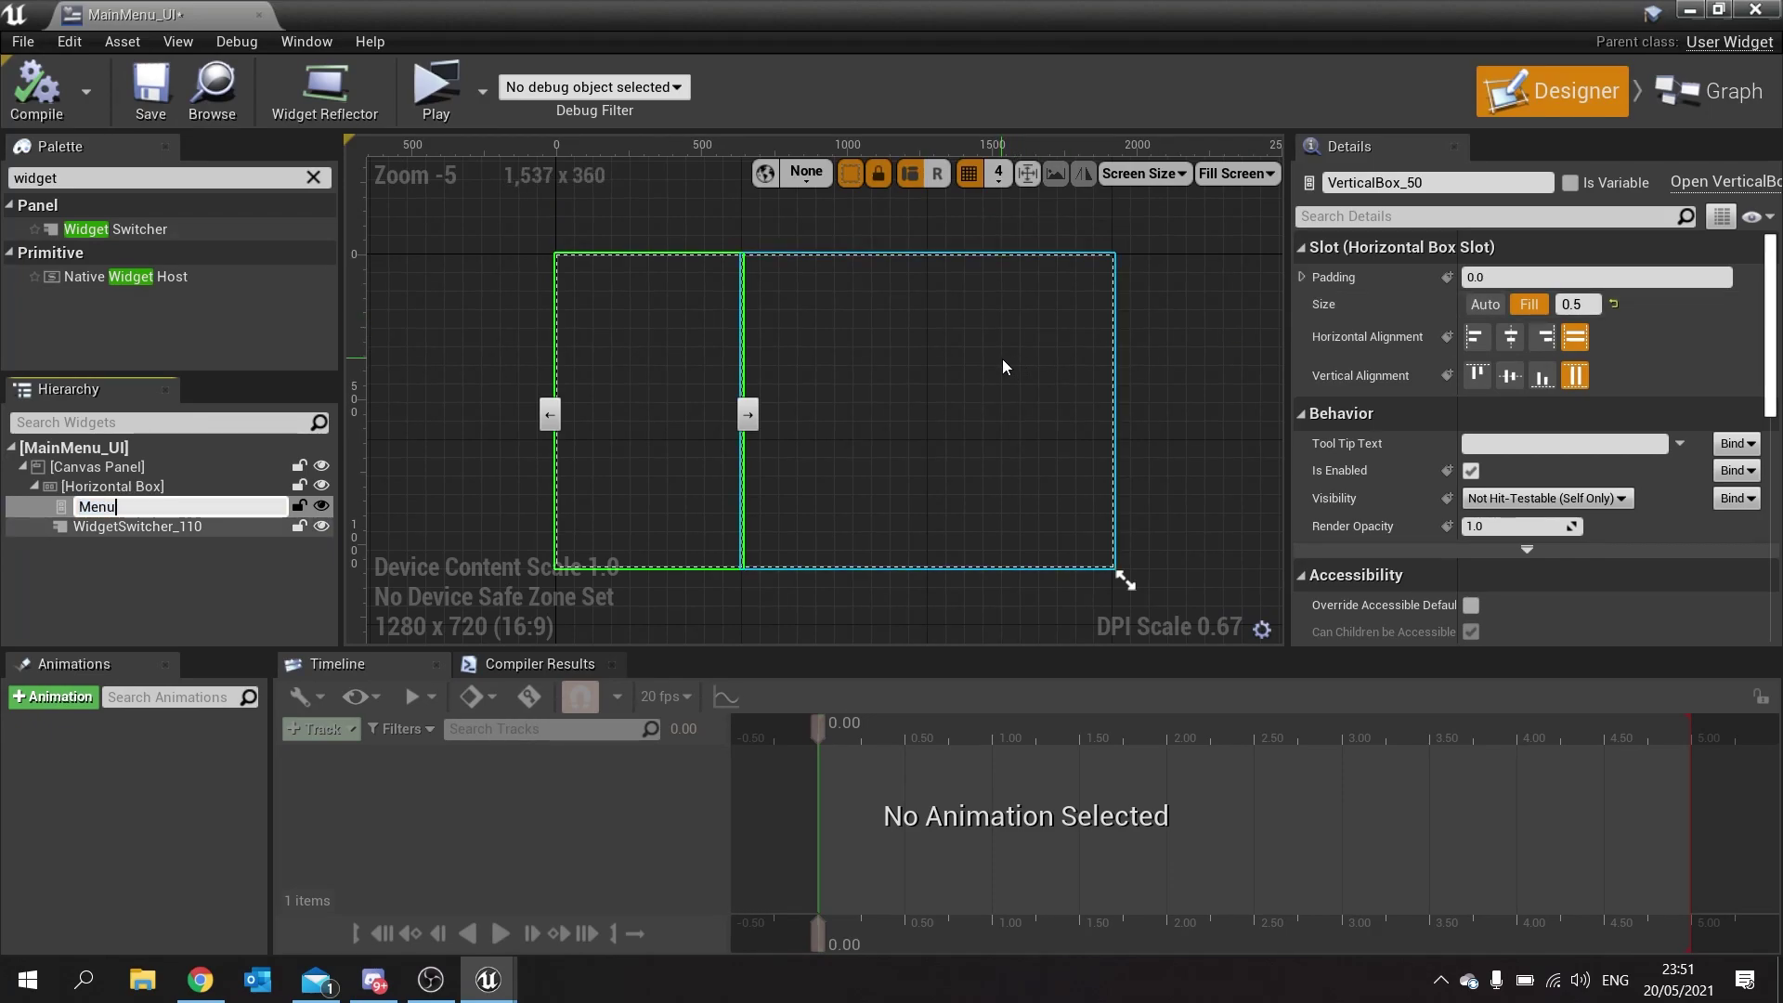
type("enu")
key("BackSpace")
key("BackSpace")
key("BackSpace")
key("BackSpace")
type("SideMenu")
key("Return")
Rename the Widget Switcher as ContextMenuSwitcher and compile the widget.
left_click(167, 526)
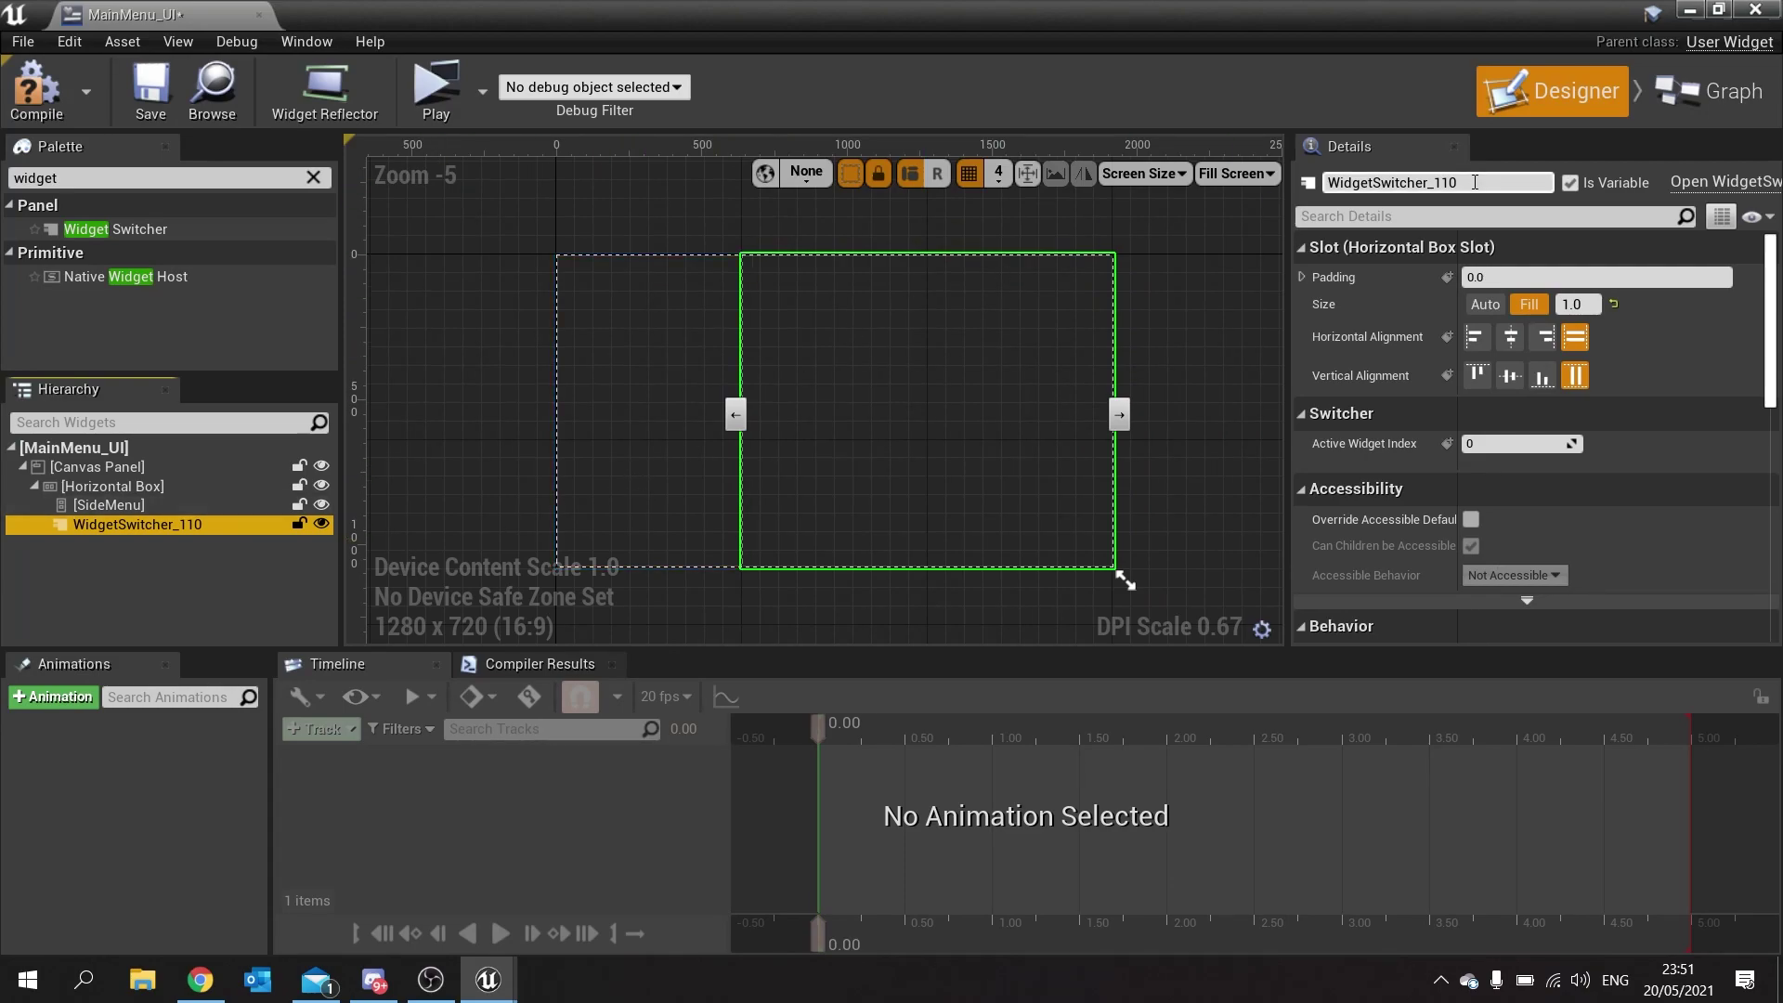
left_click(1387, 182)
left_click_drag(1388, 181, 1312, 184)
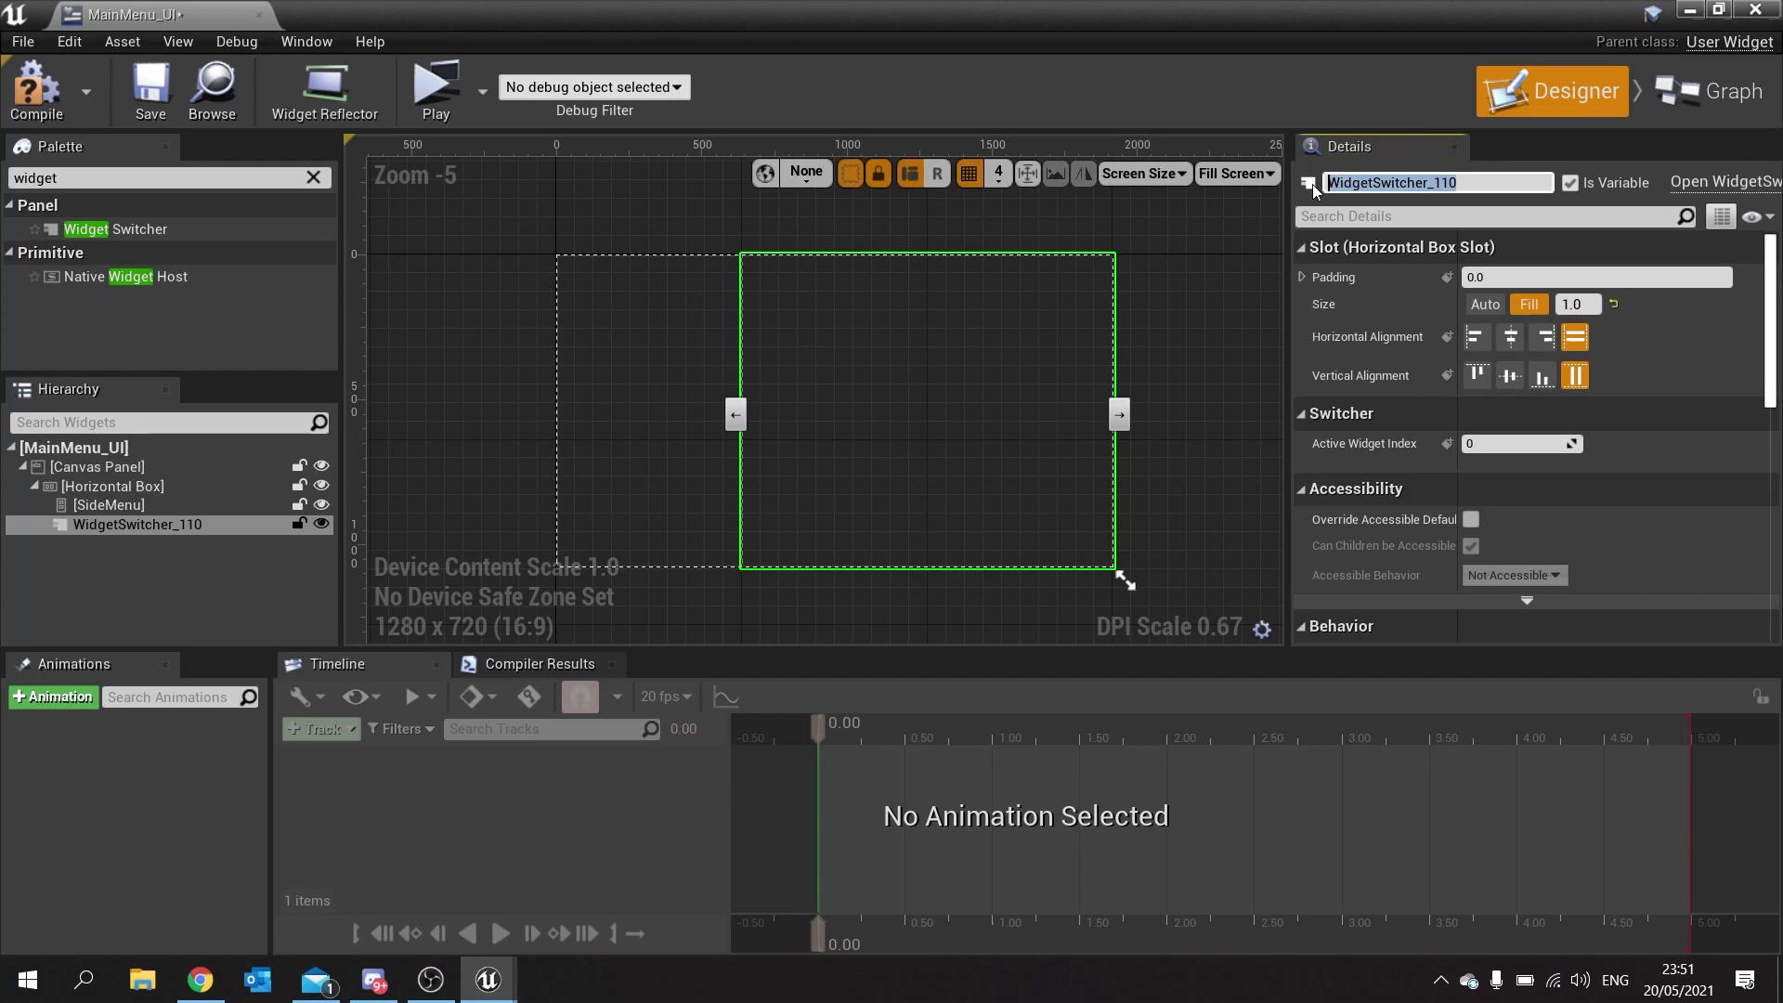
type("ContextMenu")
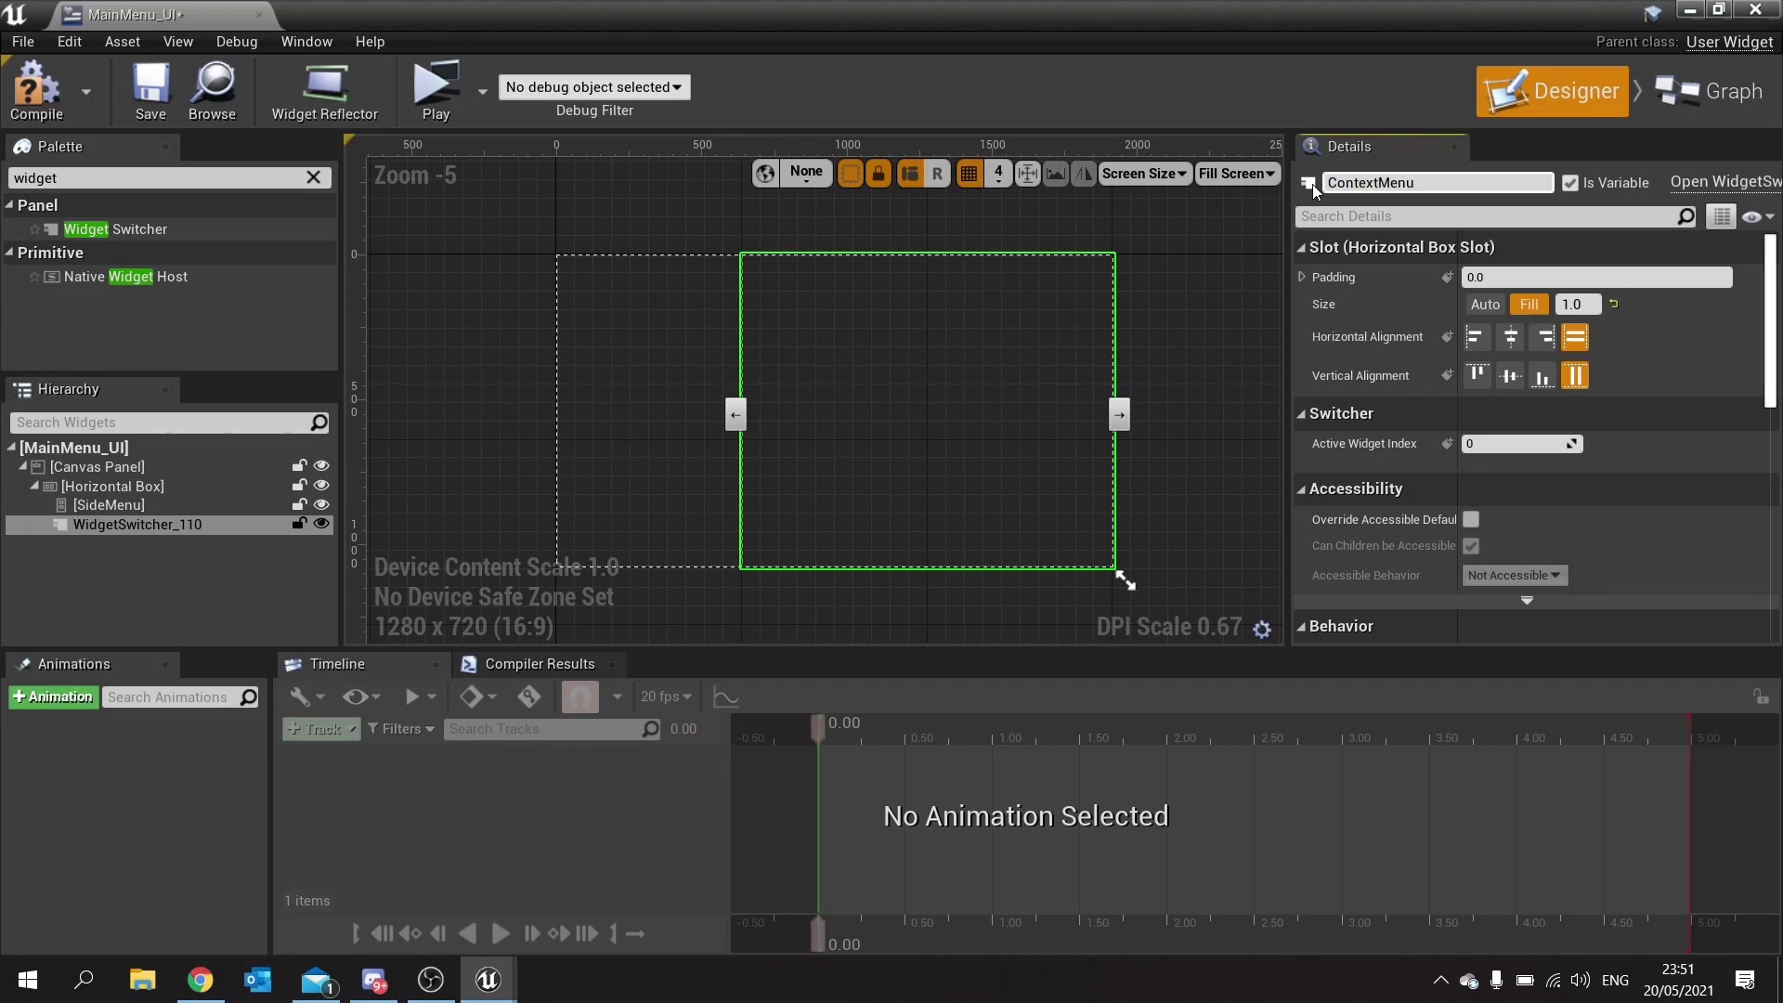
type("Switcher")
key("Return")
left_click(35, 88)
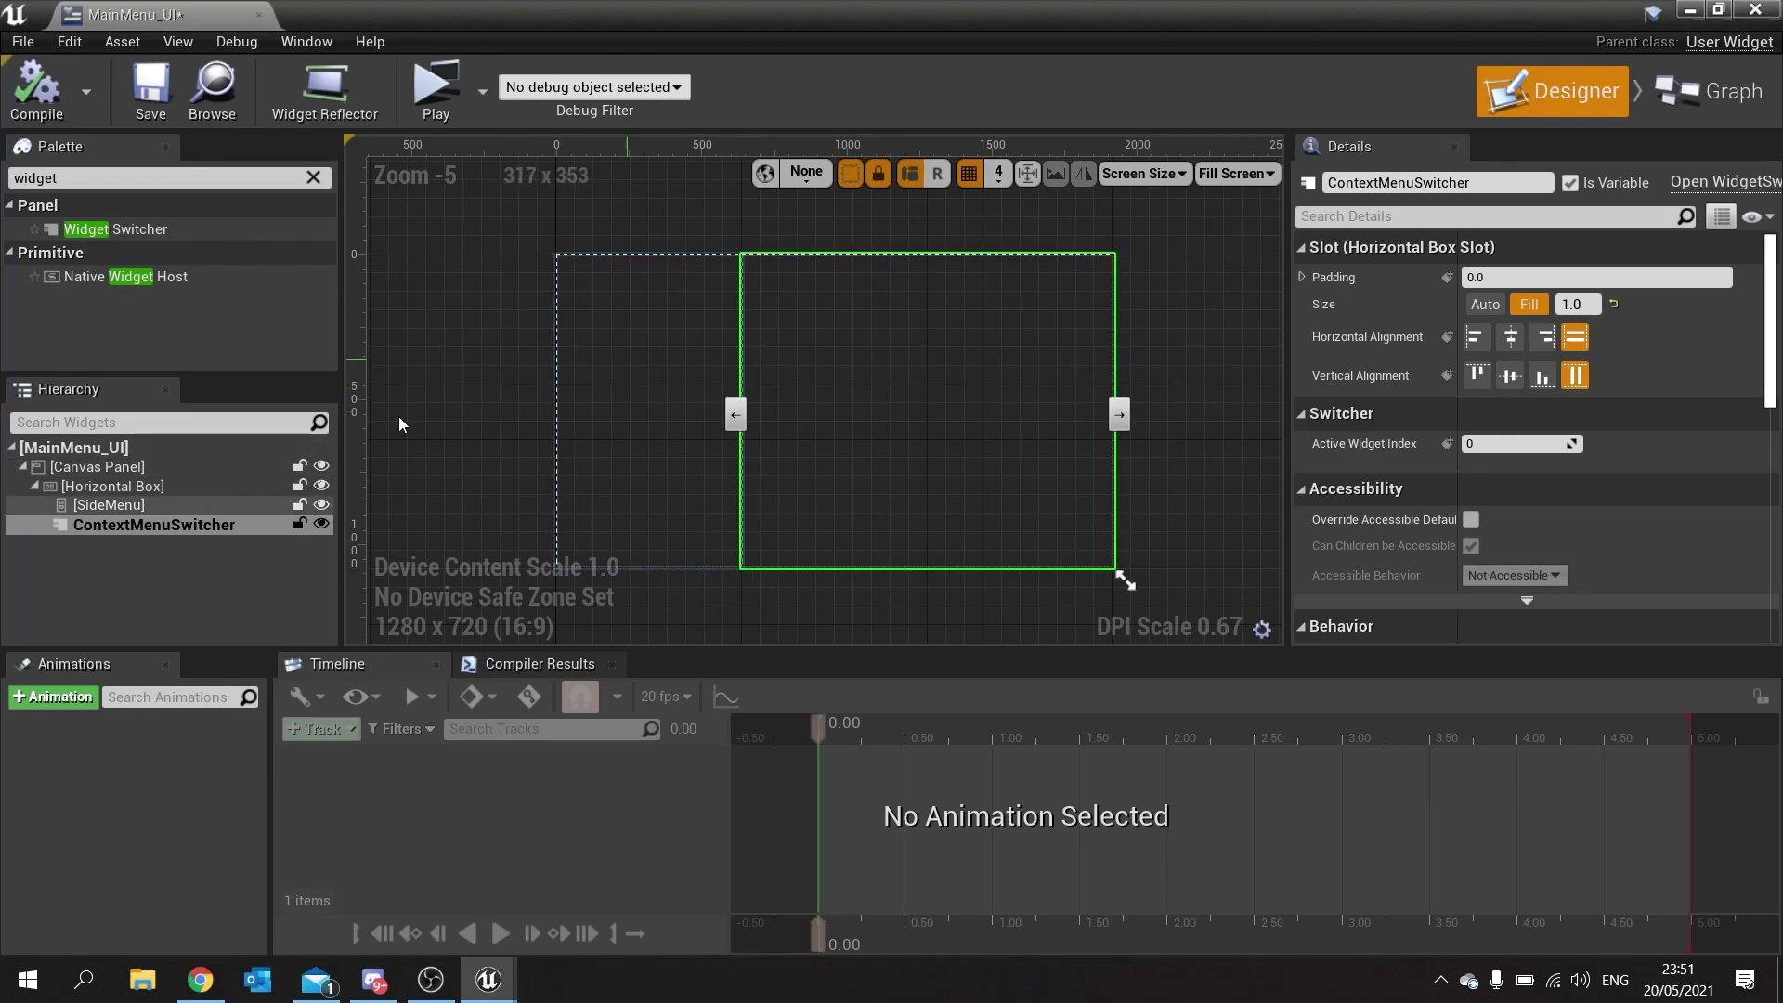
Wrap the Horizontal Box with a Border.
left_click(97, 472)
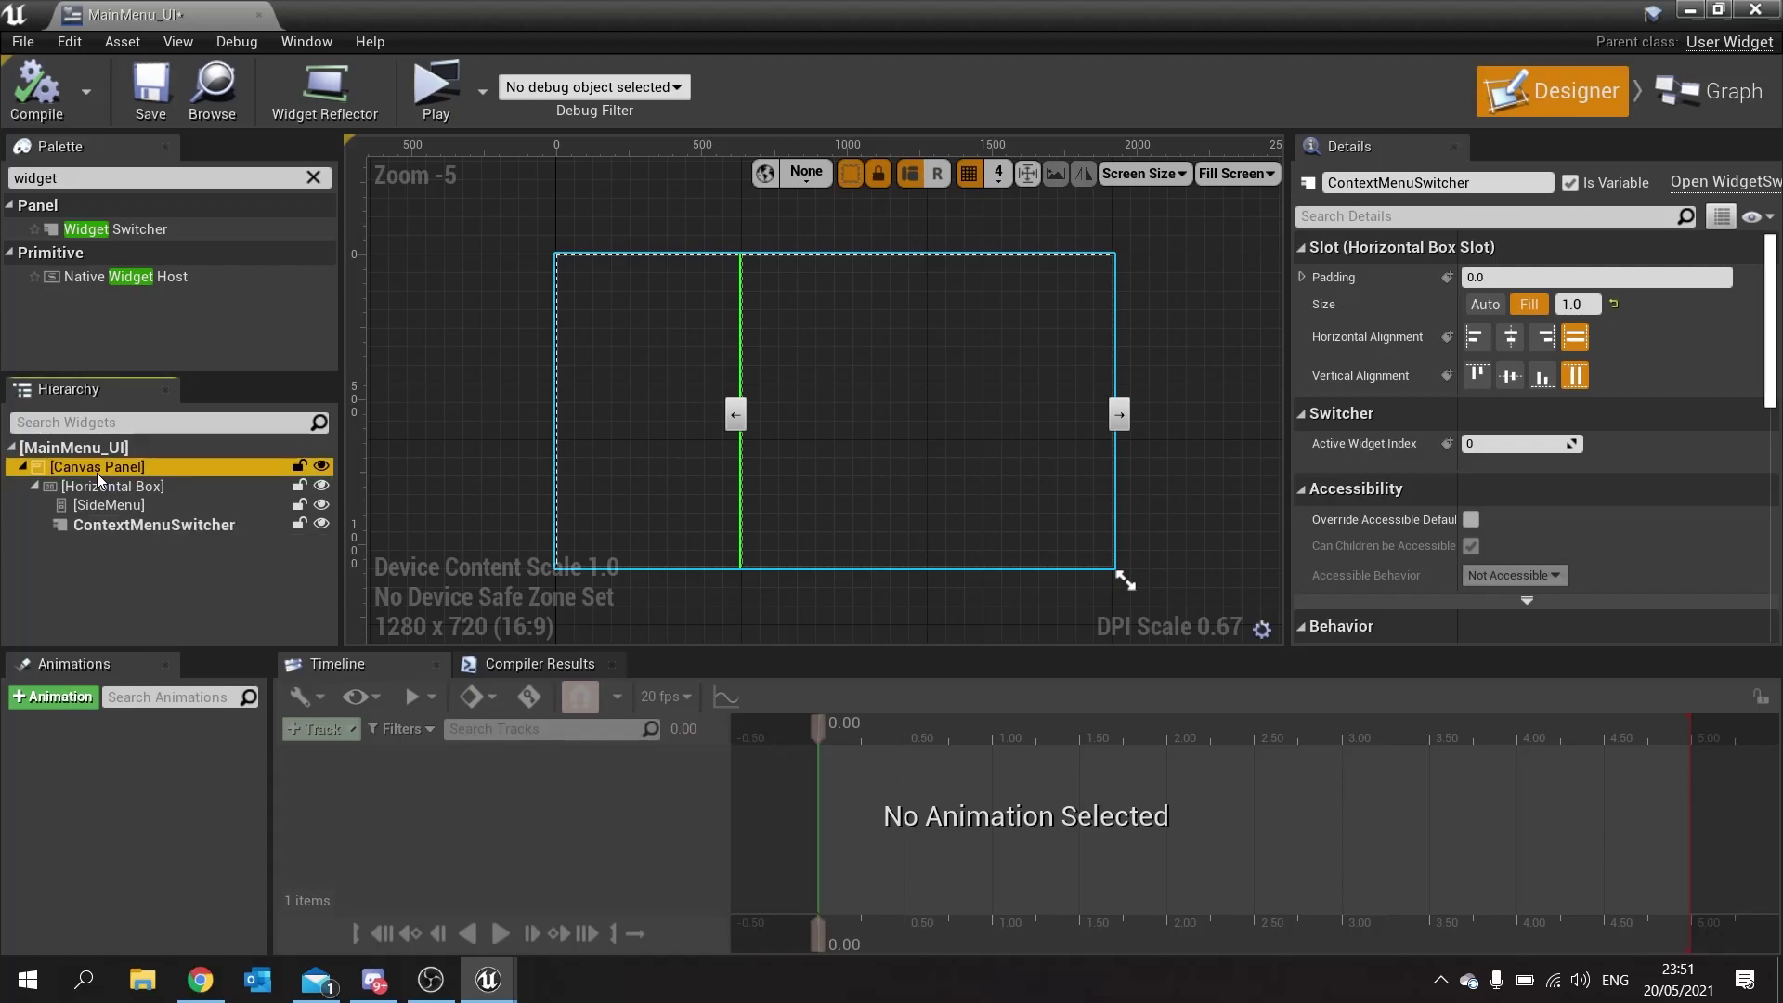
left_click(314, 177)
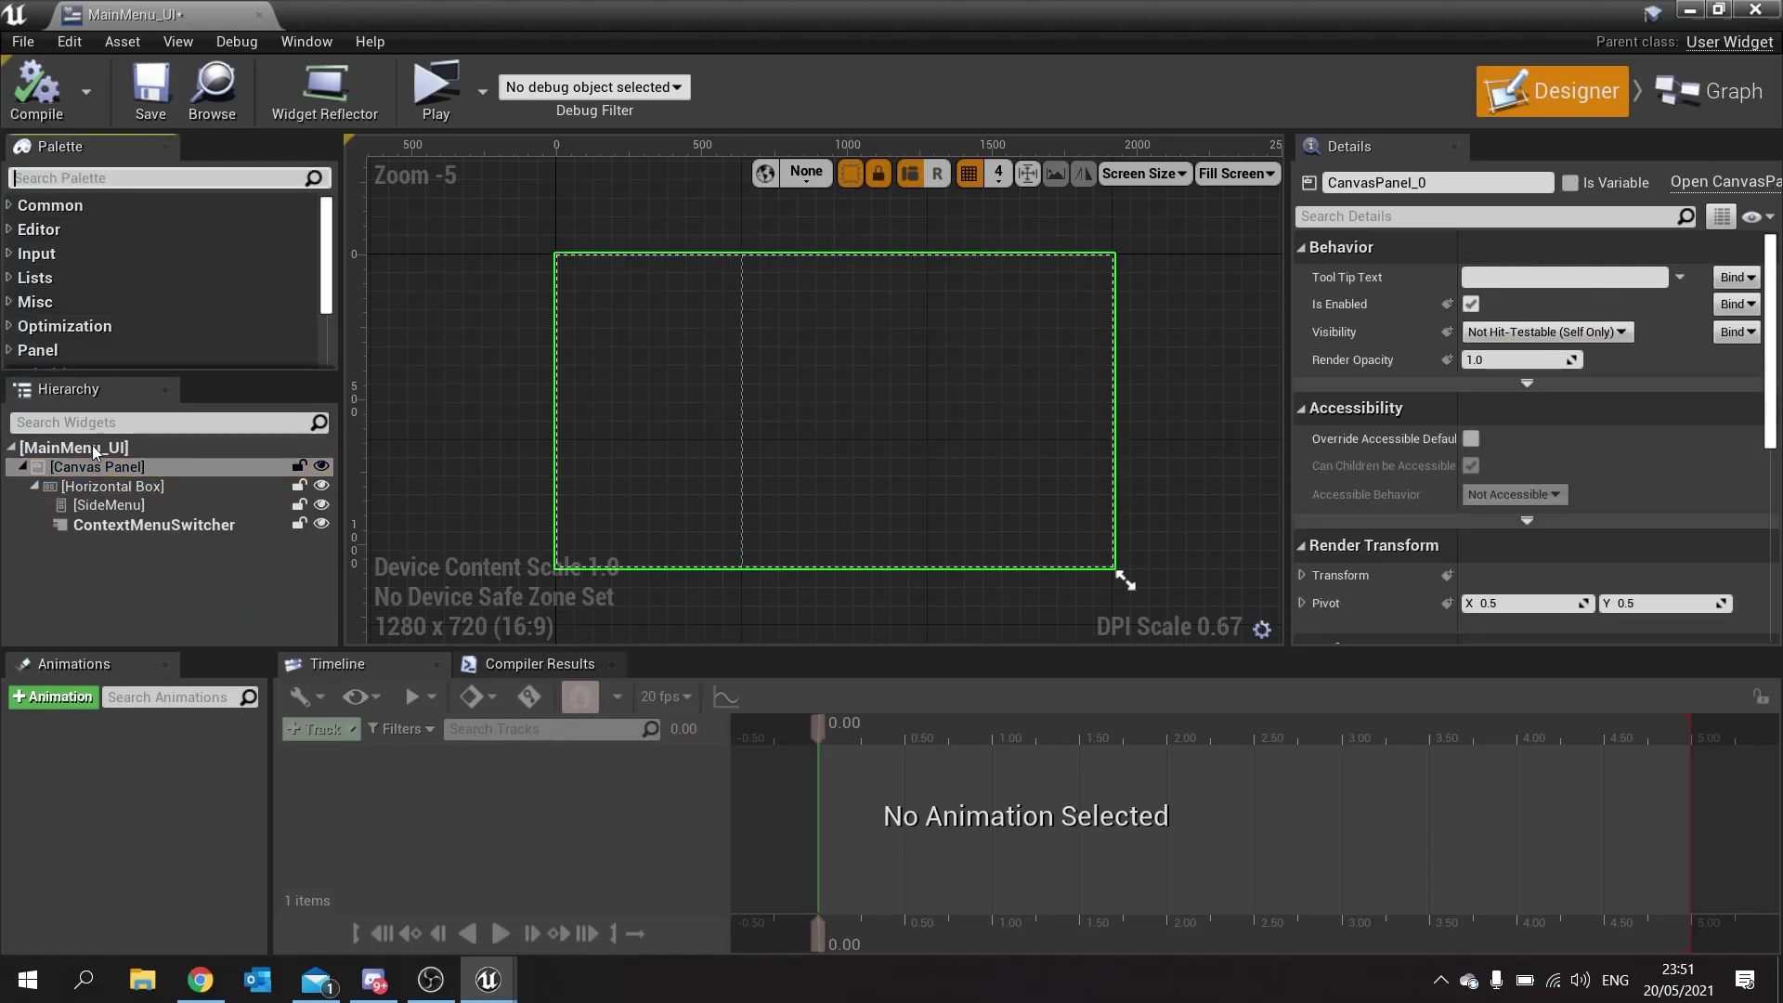
left_click(150, 487)
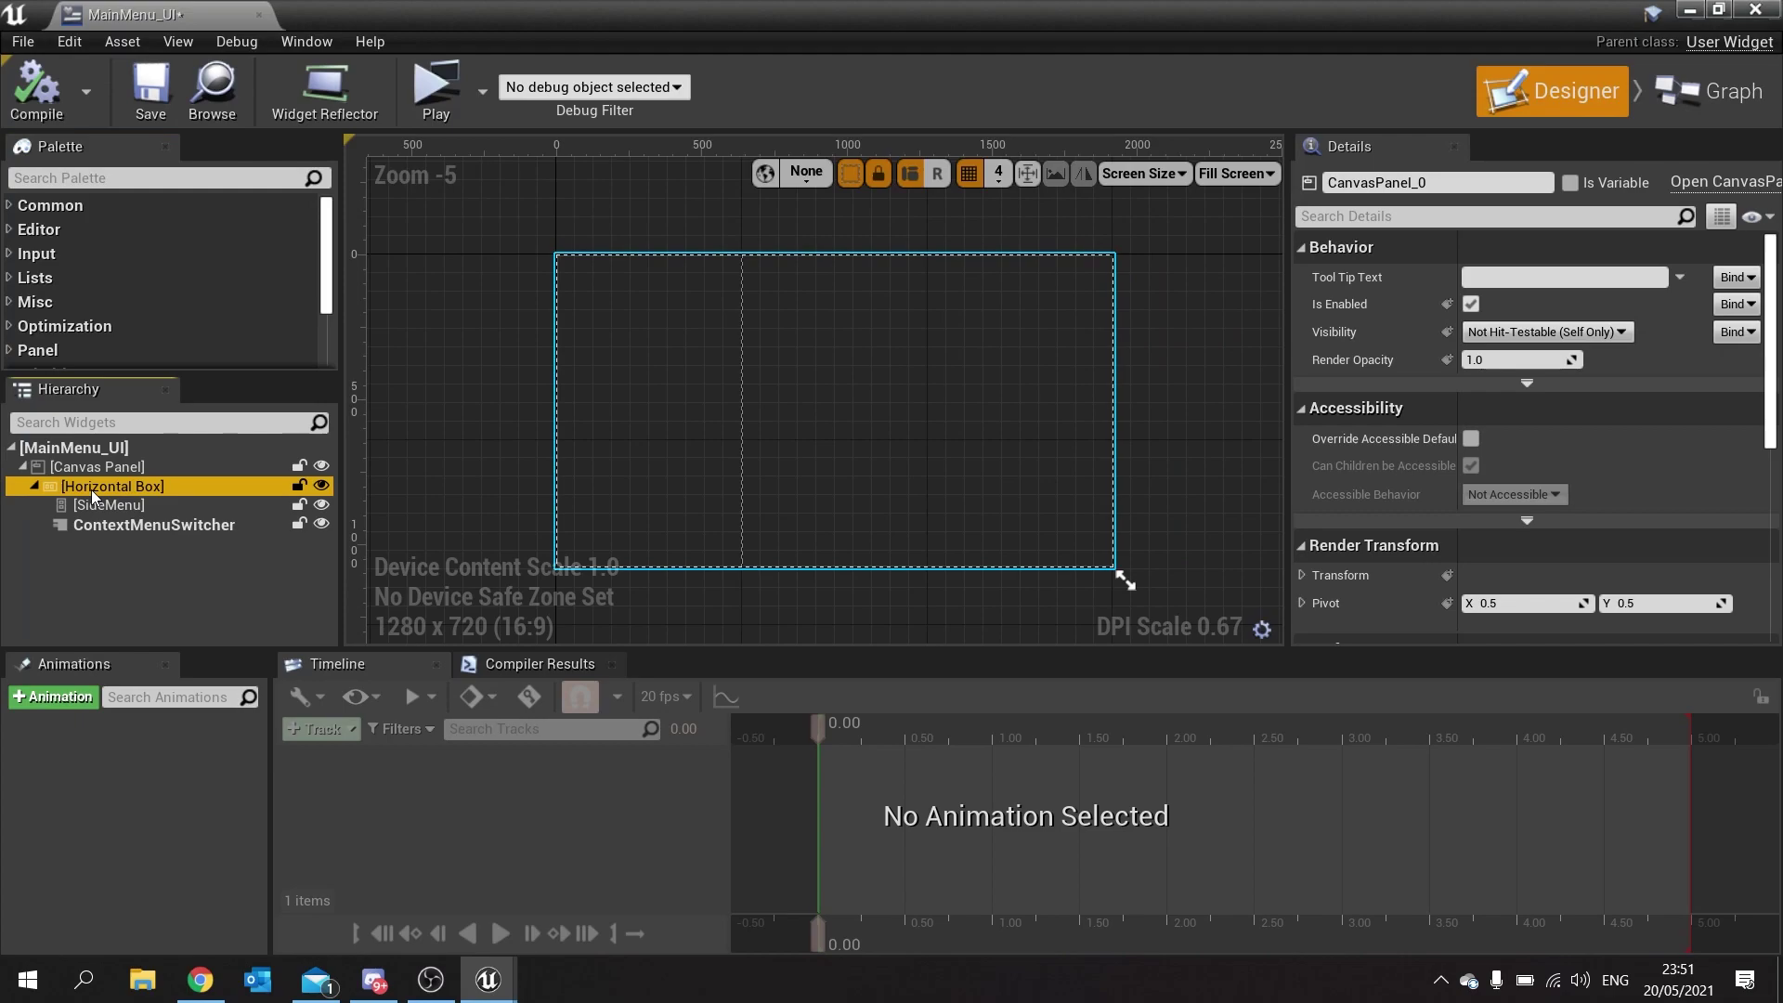
right_click(149, 486)
mouse_move(221, 681)
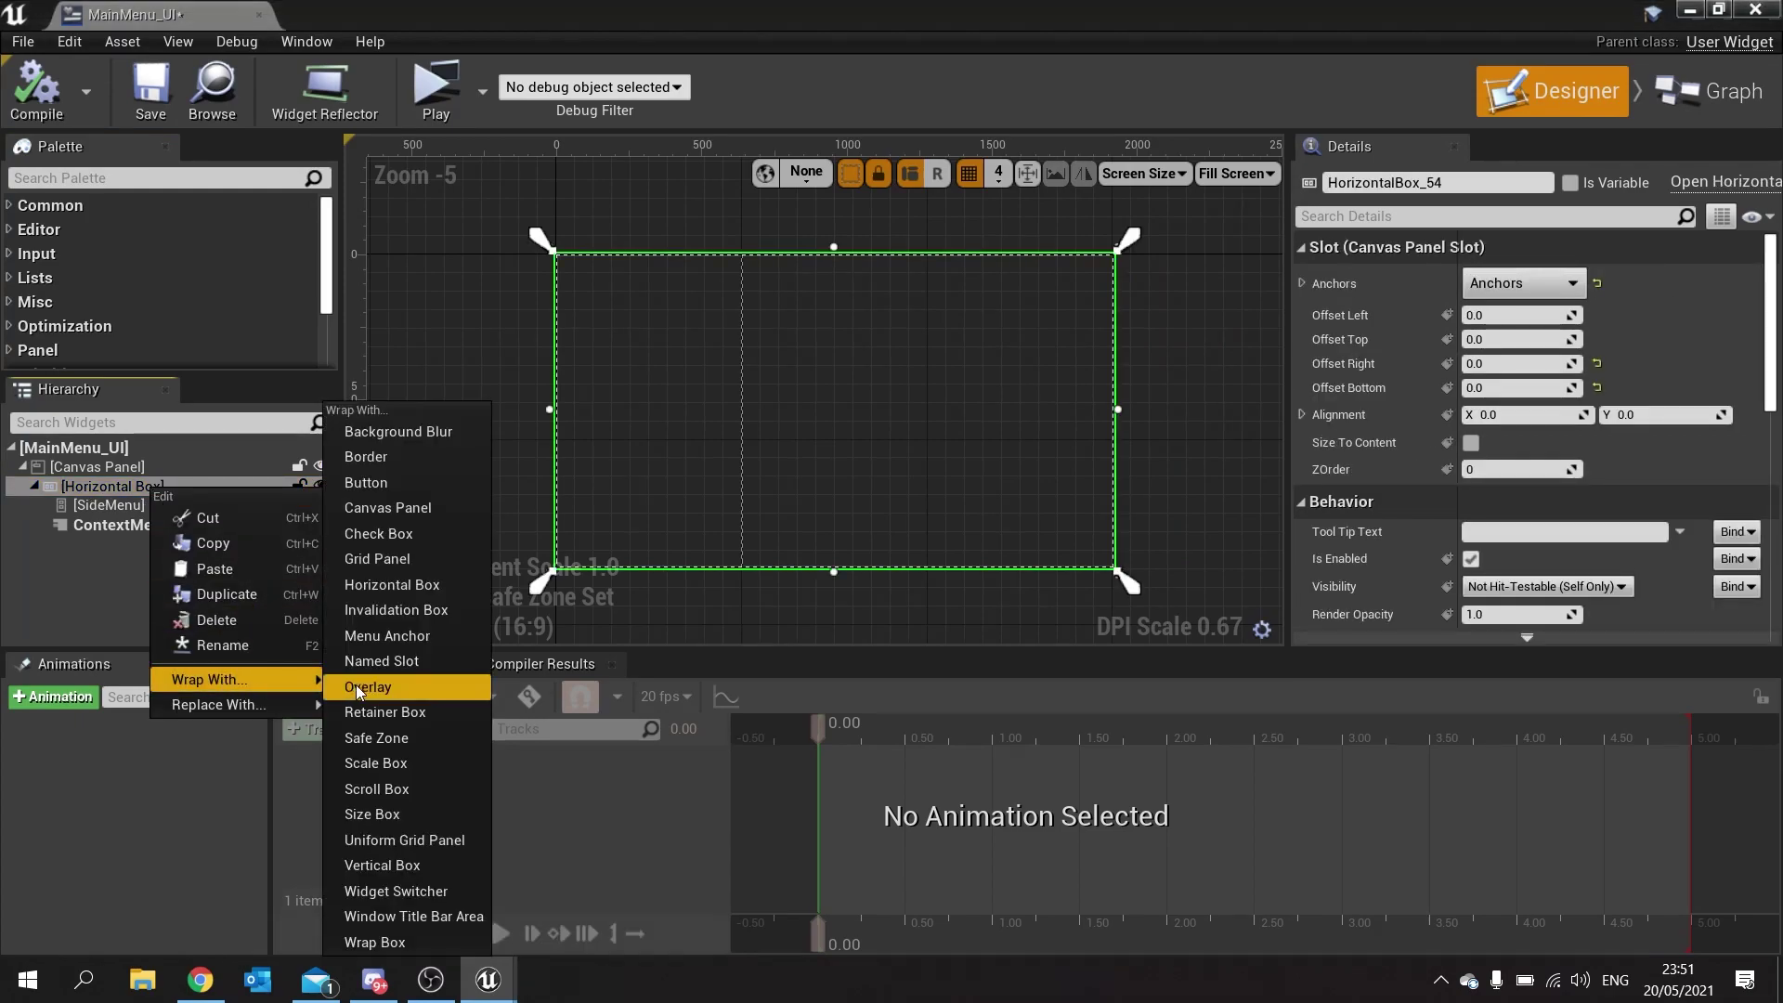
left_click(371, 457)
Set the Border's brush color to a dark grey, about 0.046 in value (hex sRGB 3C3C3CFF).
left_click(147, 484)
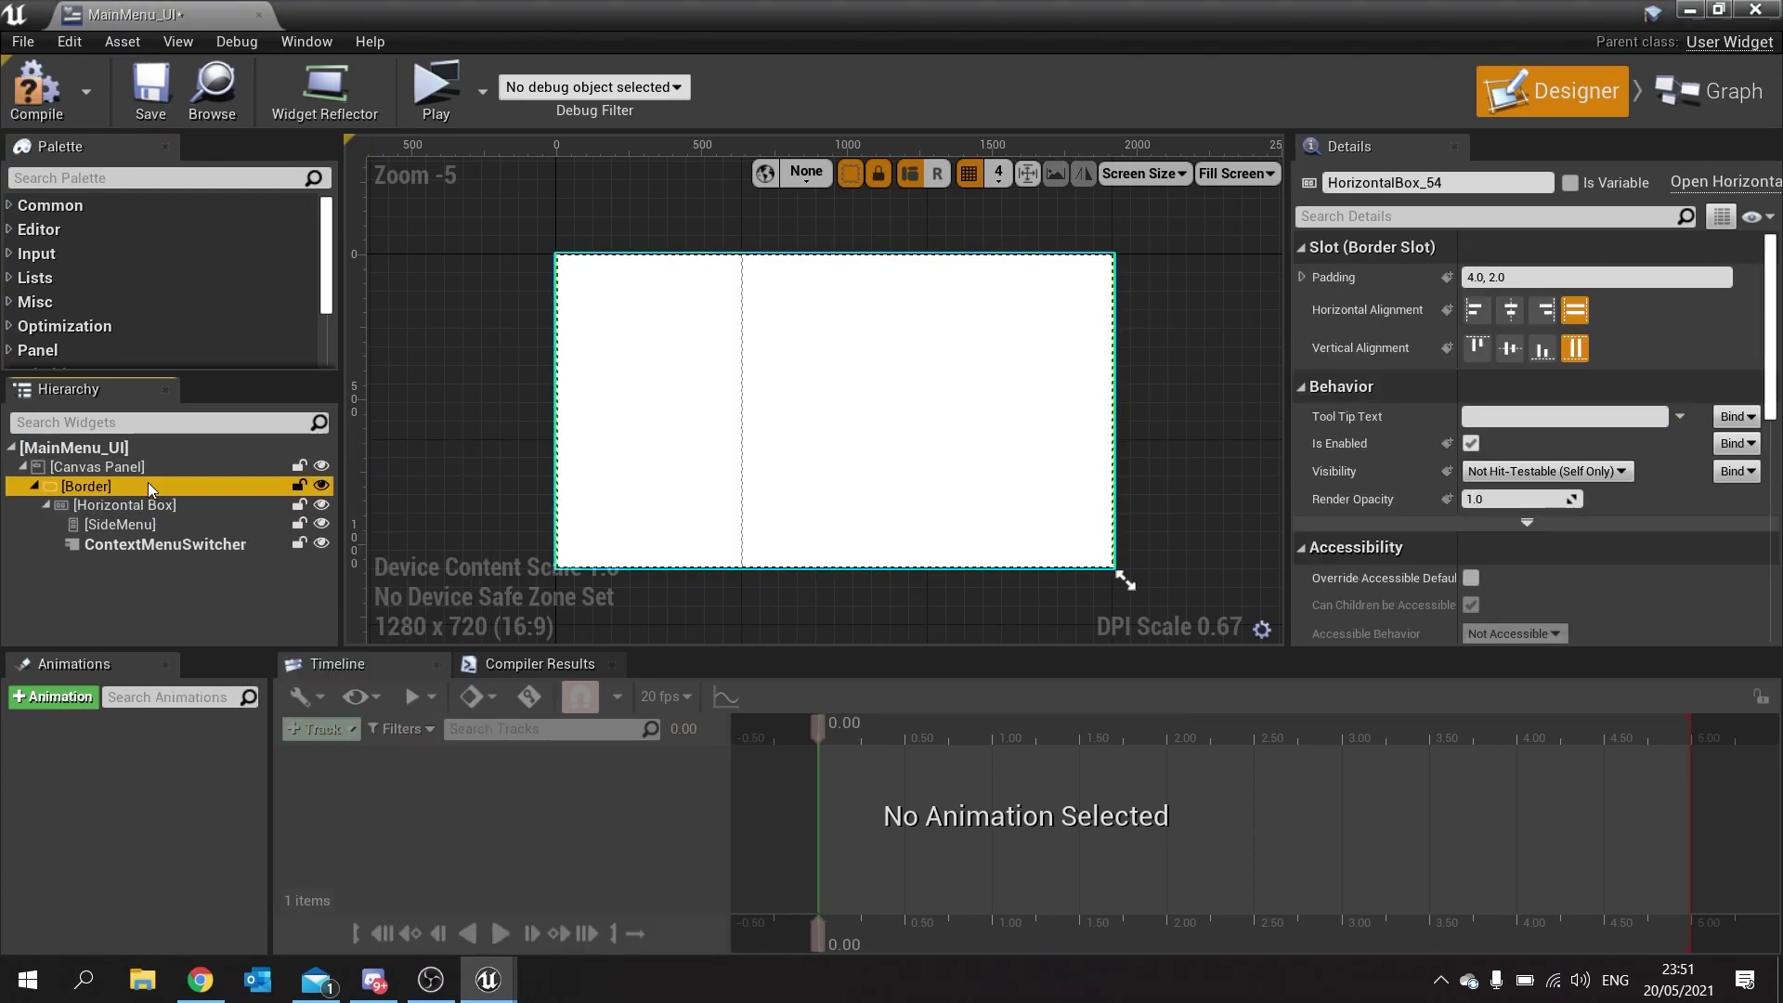
scroll(1659, 490, "down", 5)
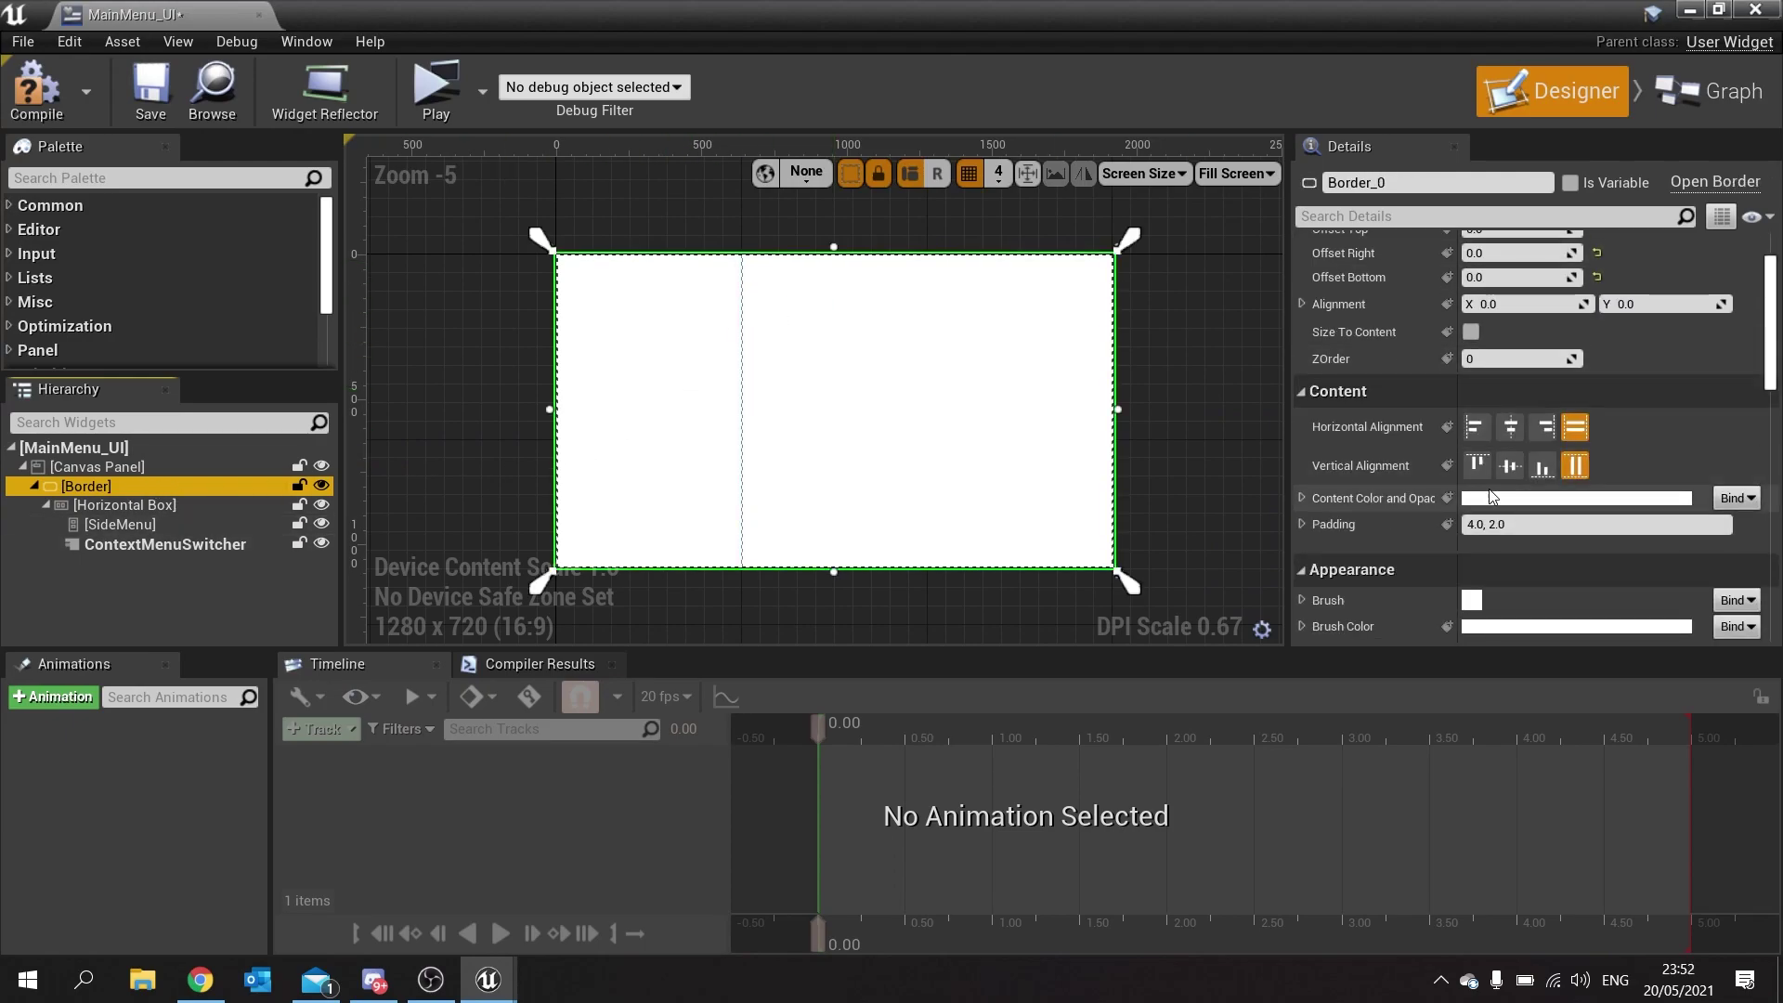
left_click(1499, 516)
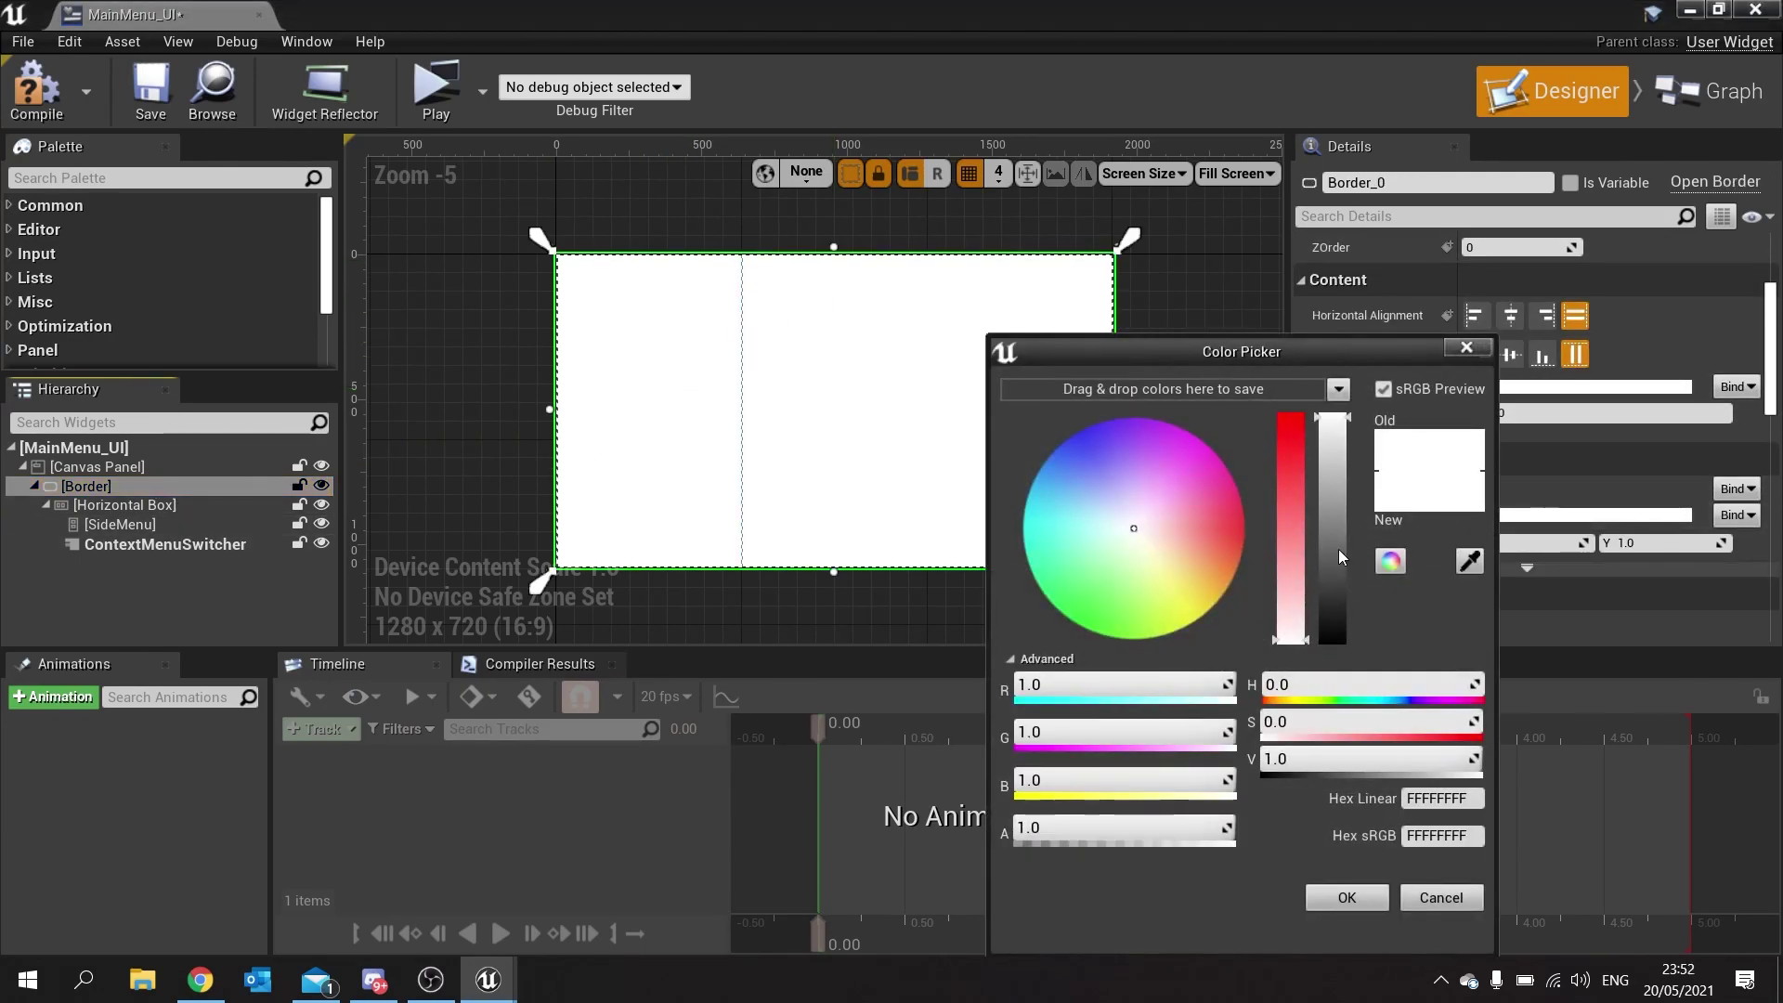
left_click_drag(1345, 520, 1338, 631)
left_click(1346, 897)
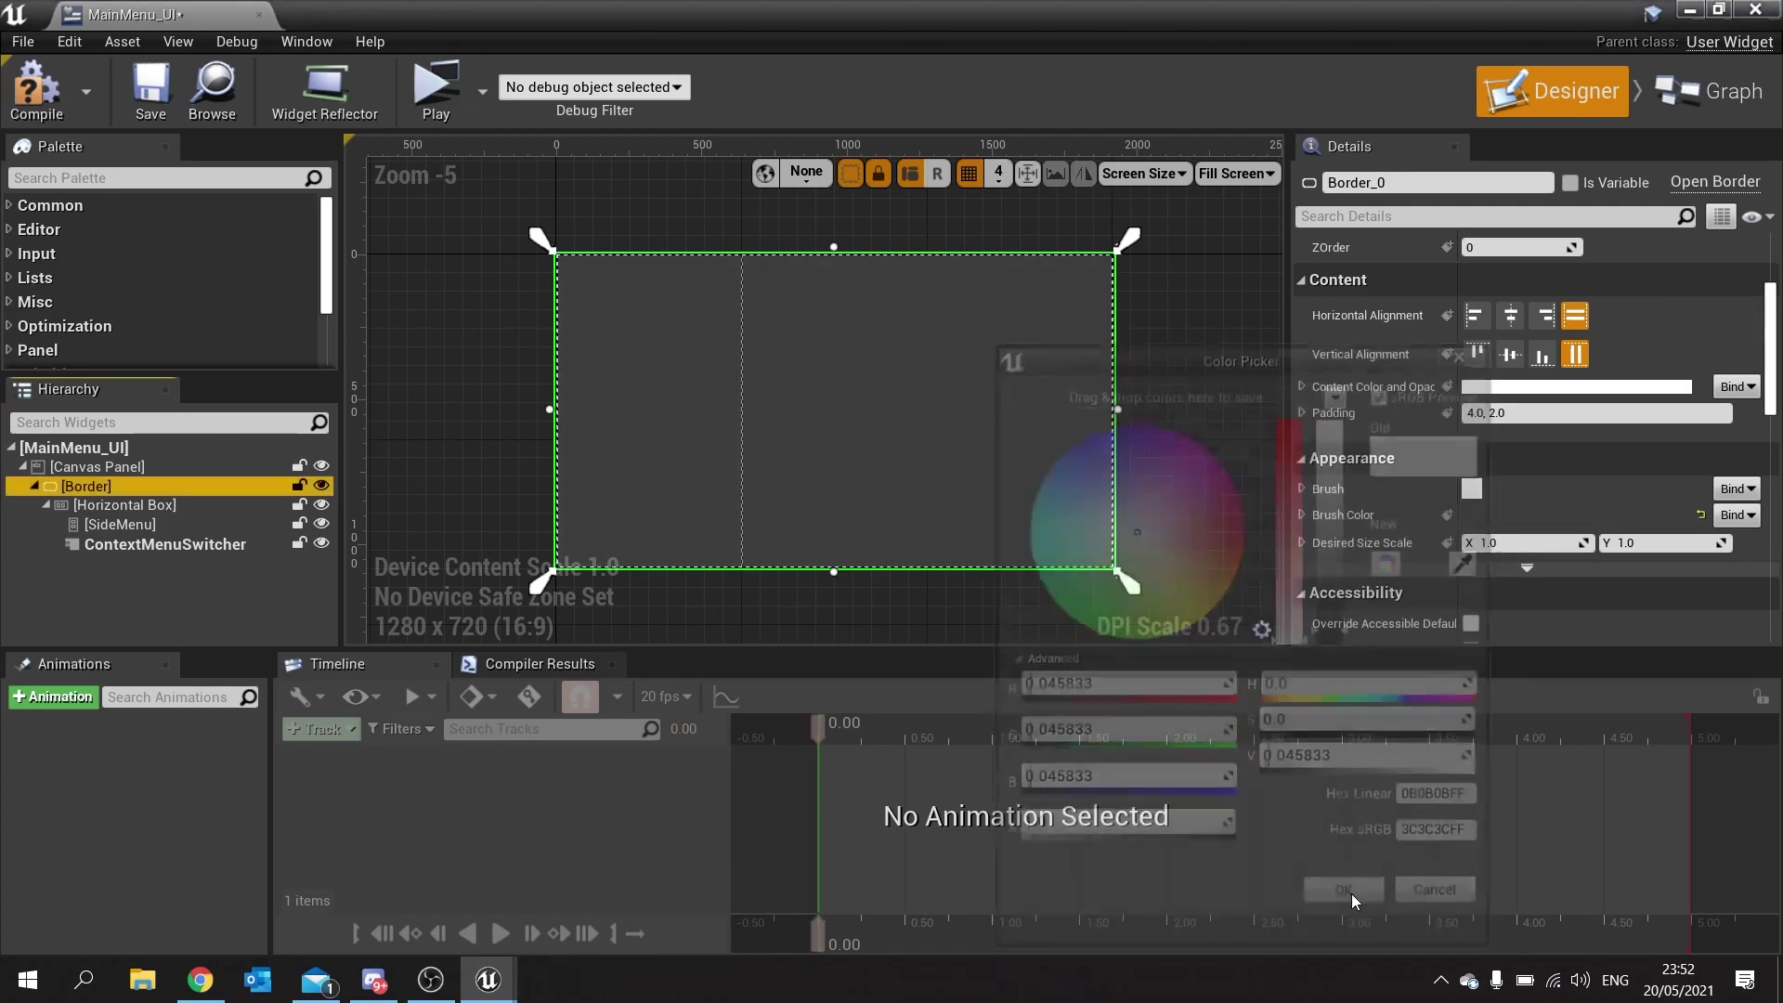
left_click(187, 564)
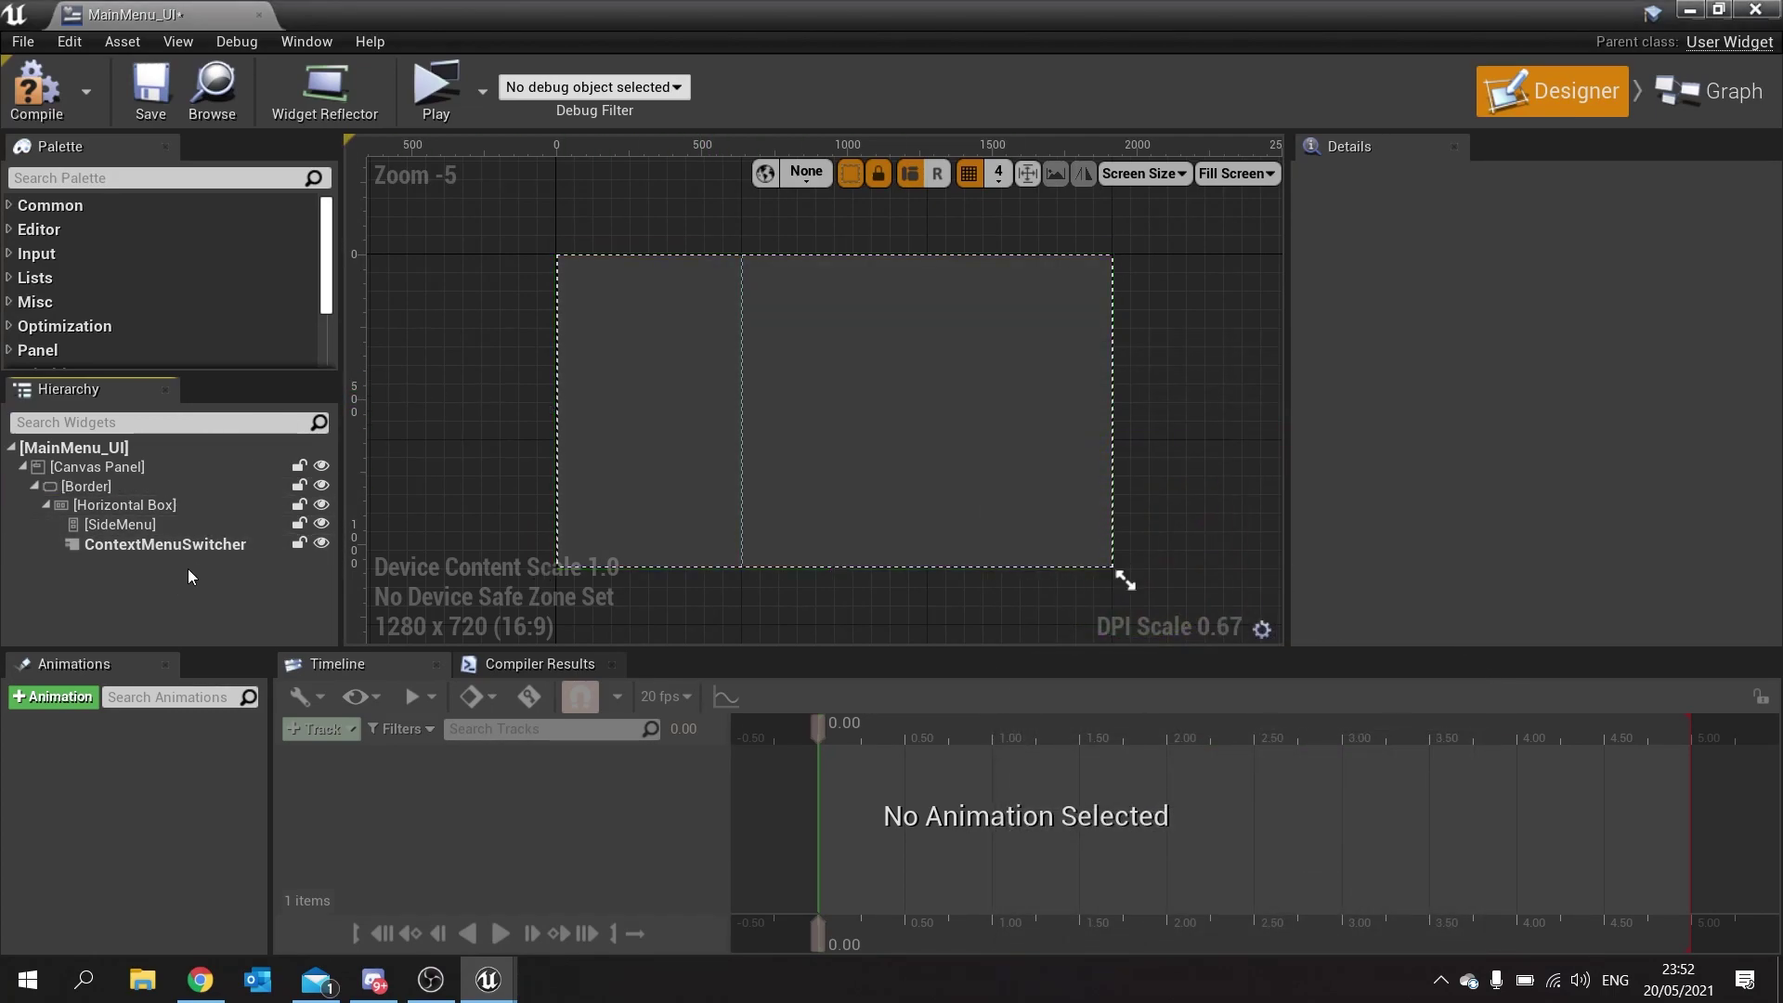
Wrap the SideMenu vertical box with its own Border.
left_click(119, 526)
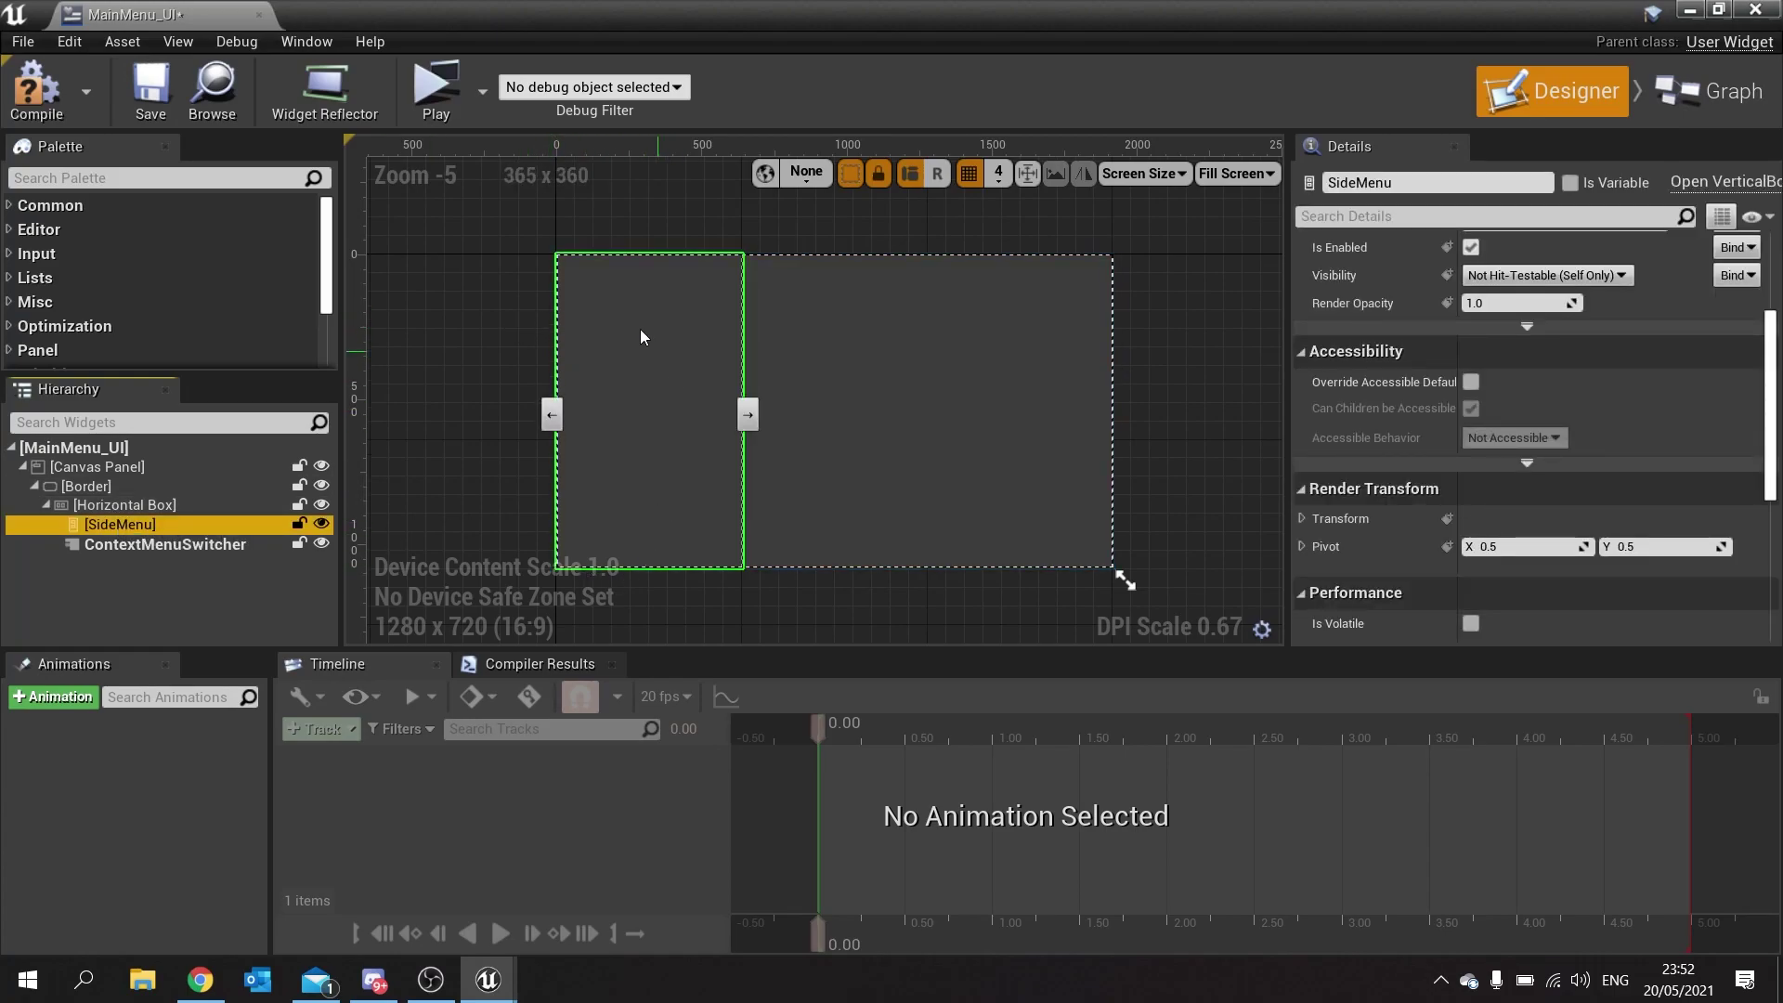
right_click(140, 526)
mouse_move(210, 723)
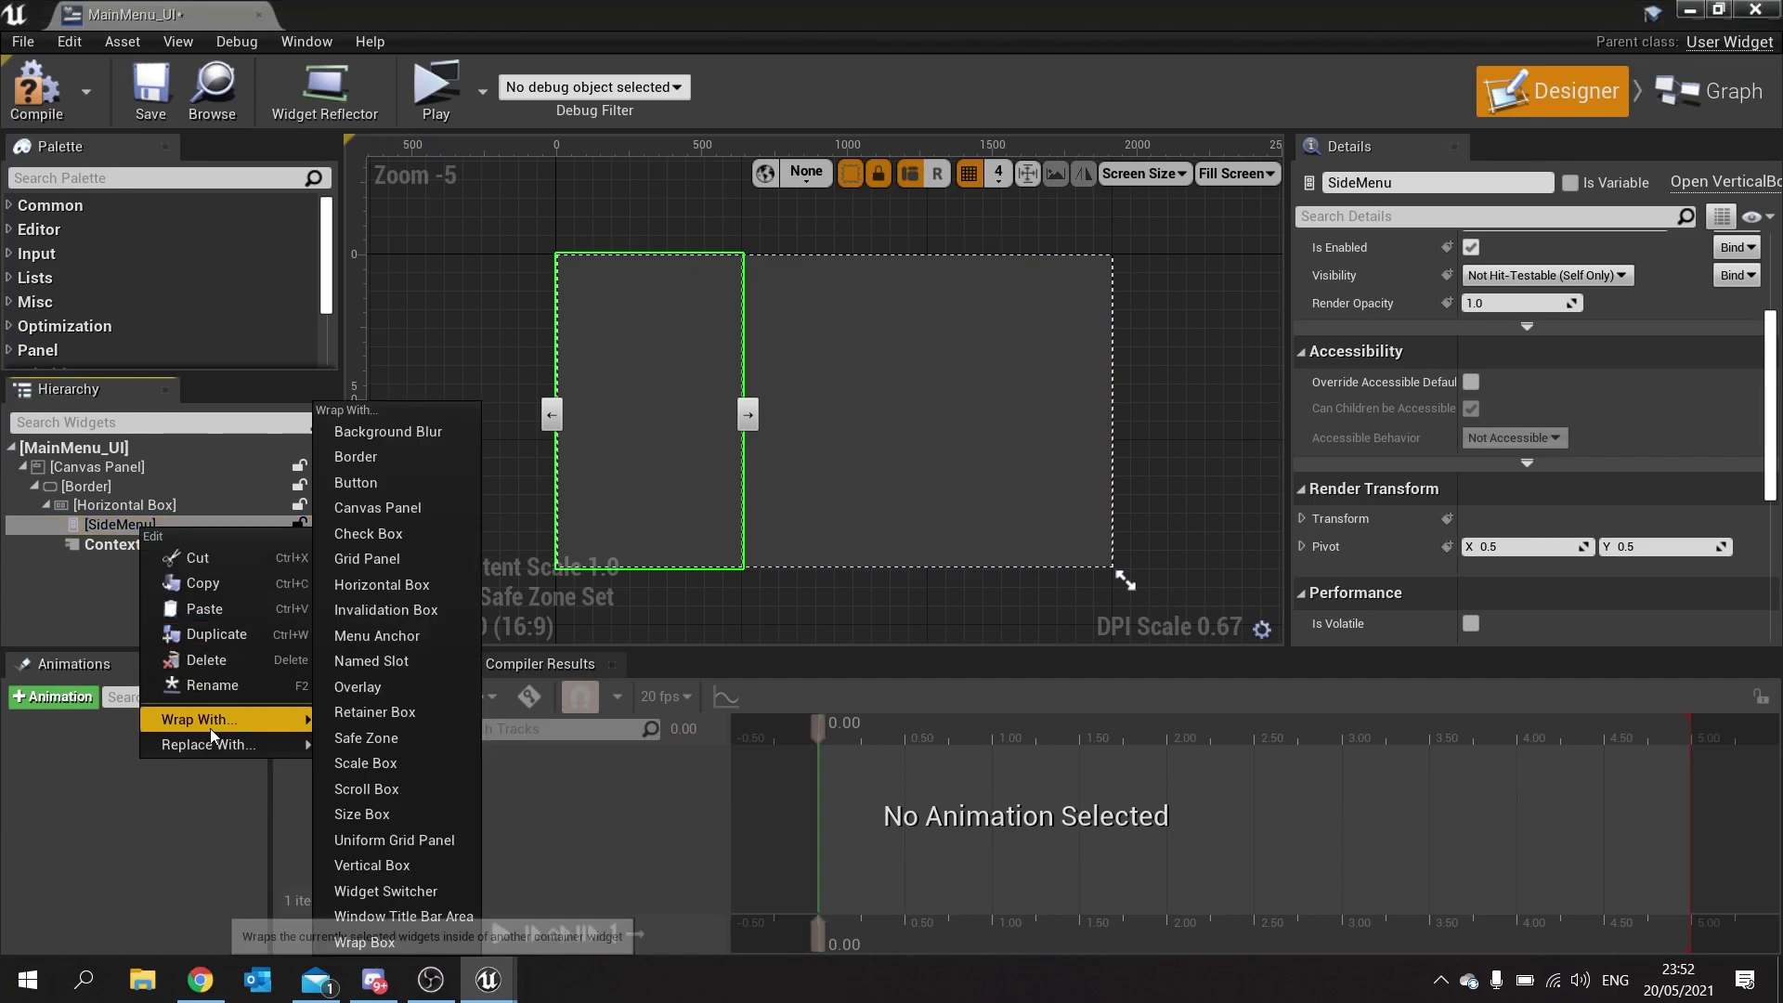
left_click(372, 459)
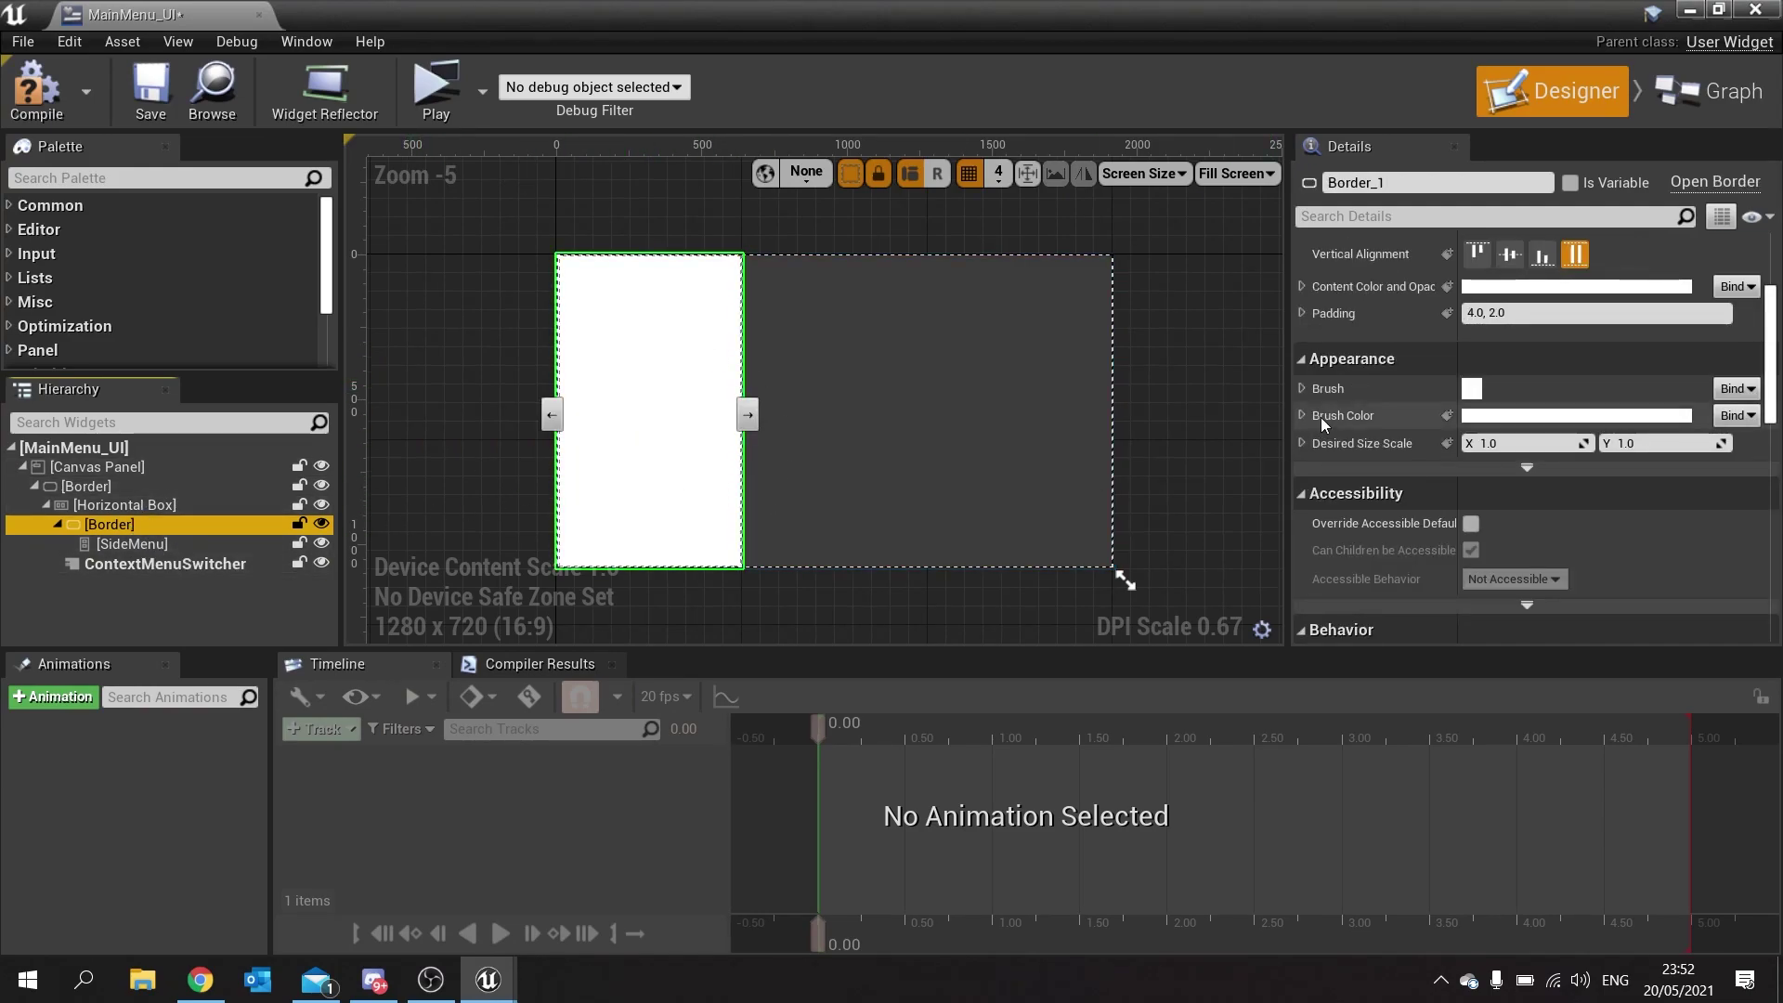
Set the brush color of the Border around SideMenu to a dark grey.
left_click(1522, 416)
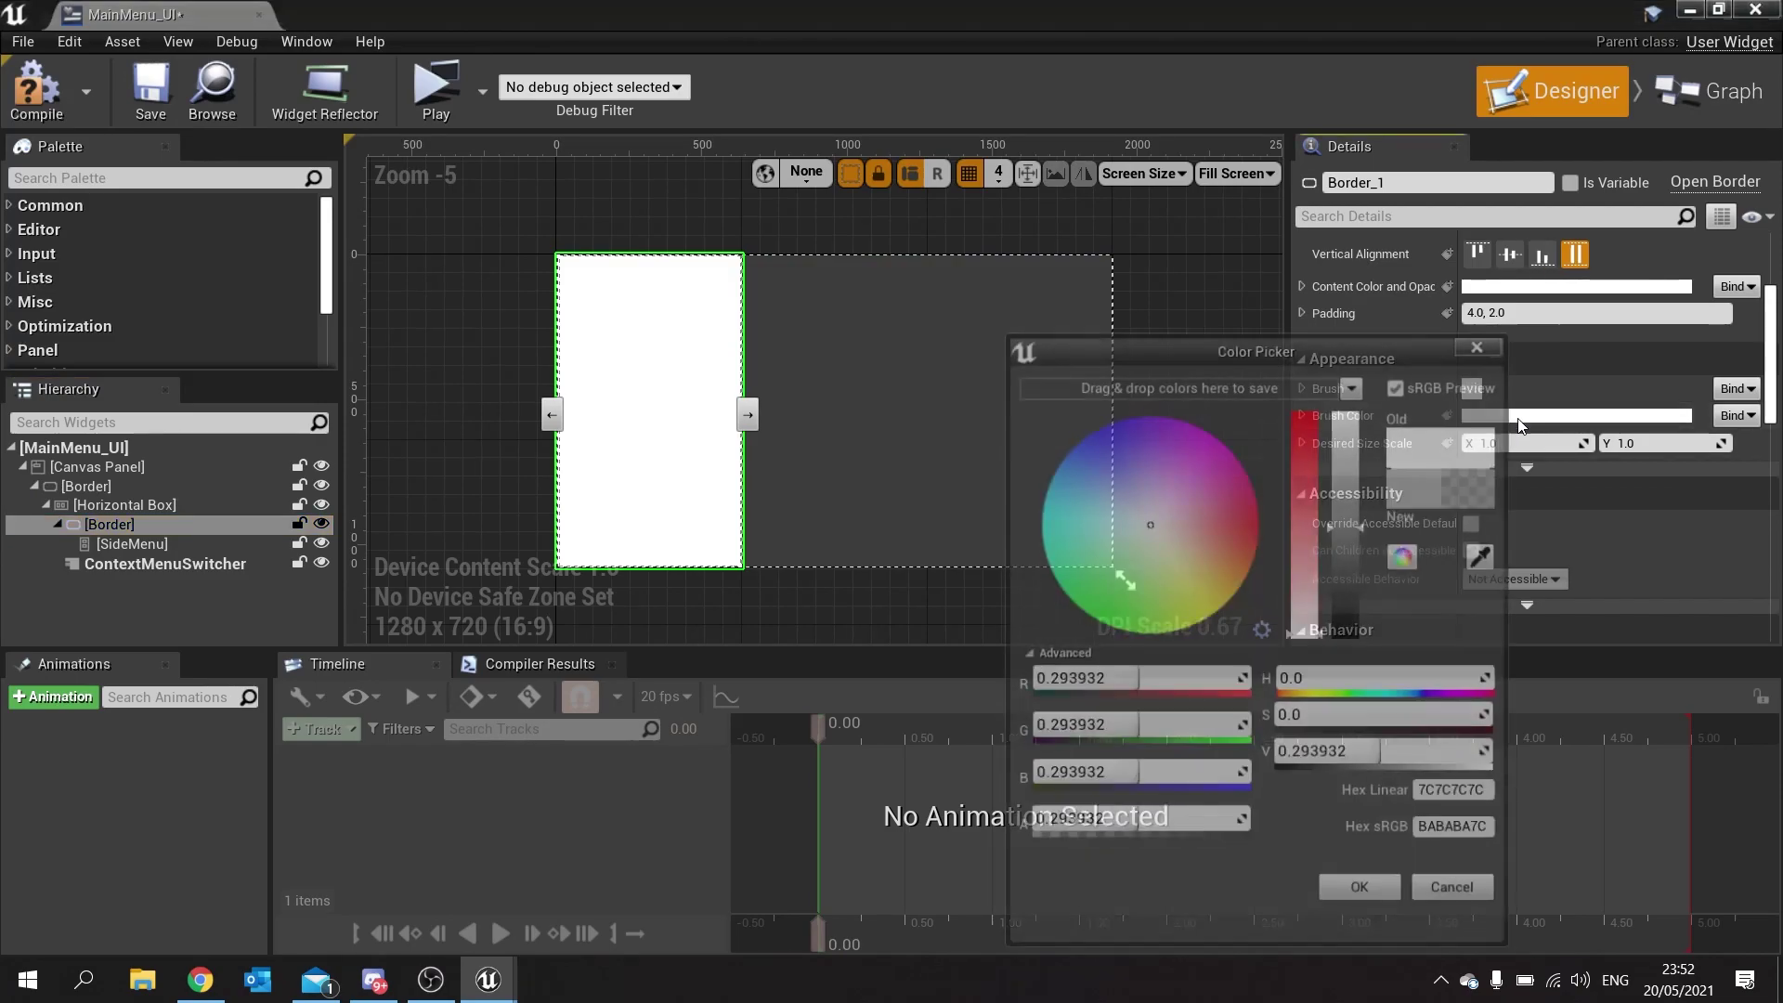
left_click_drag(1359, 517, 1364, 627)
left_click(1381, 897)
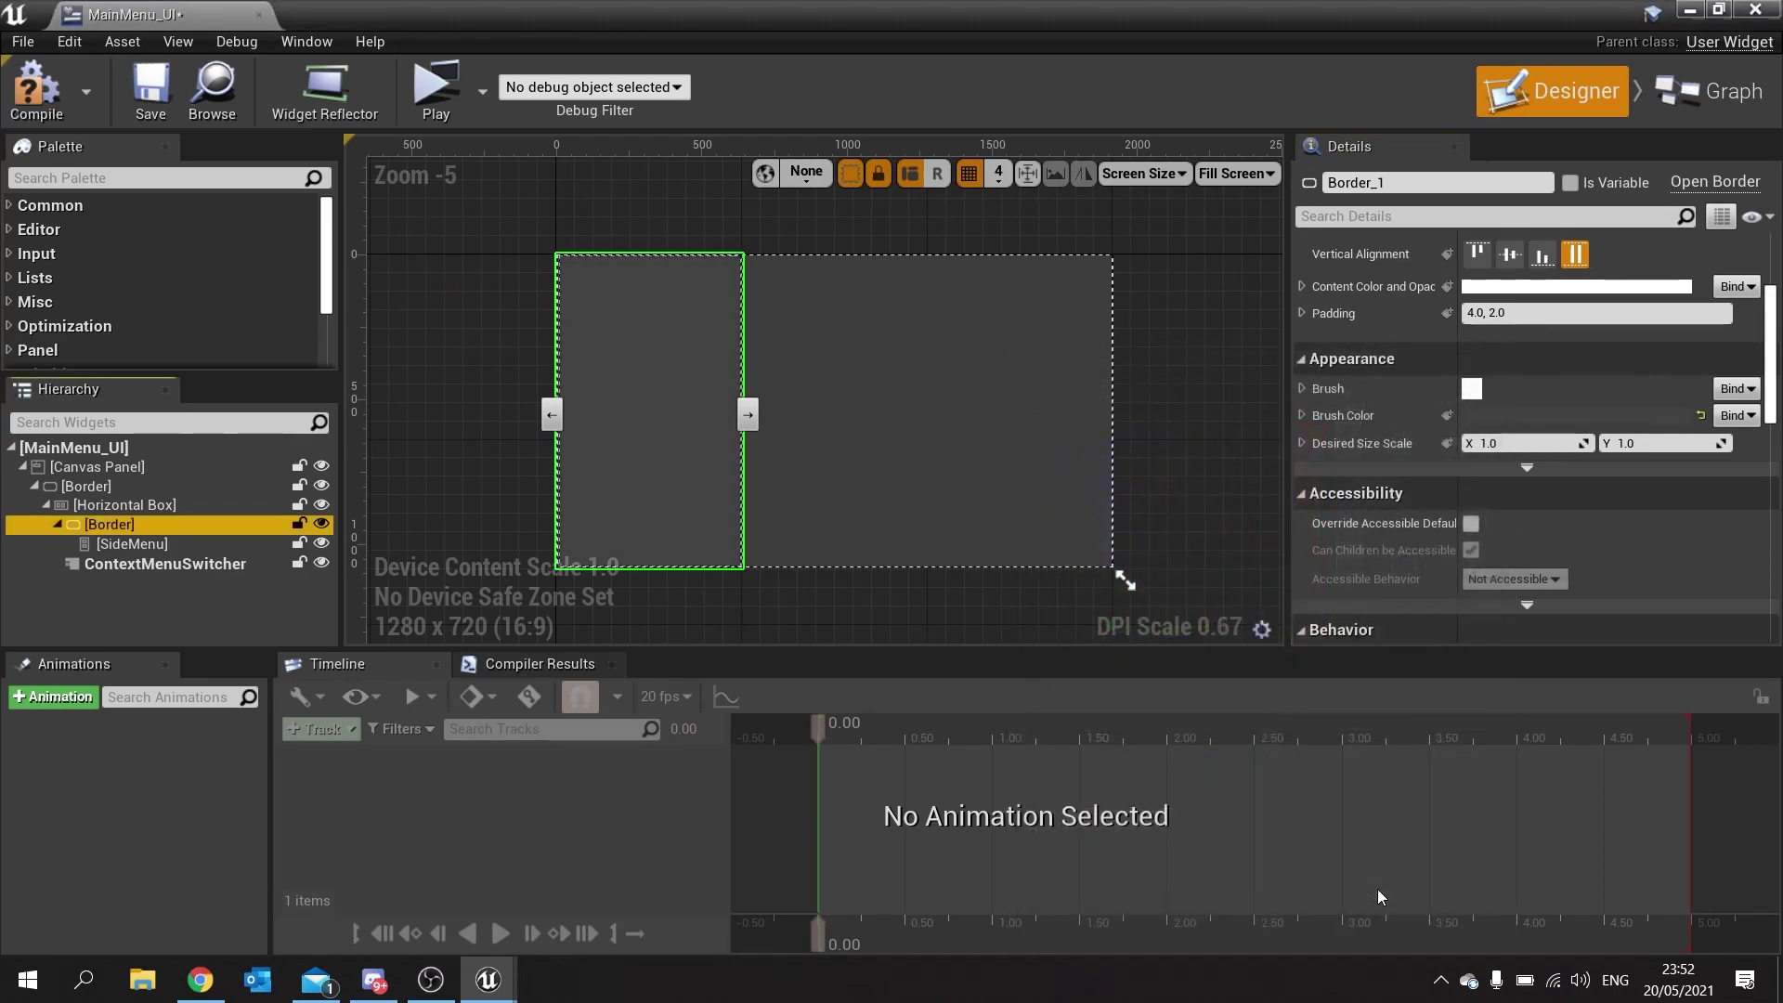
left_click(617, 605)
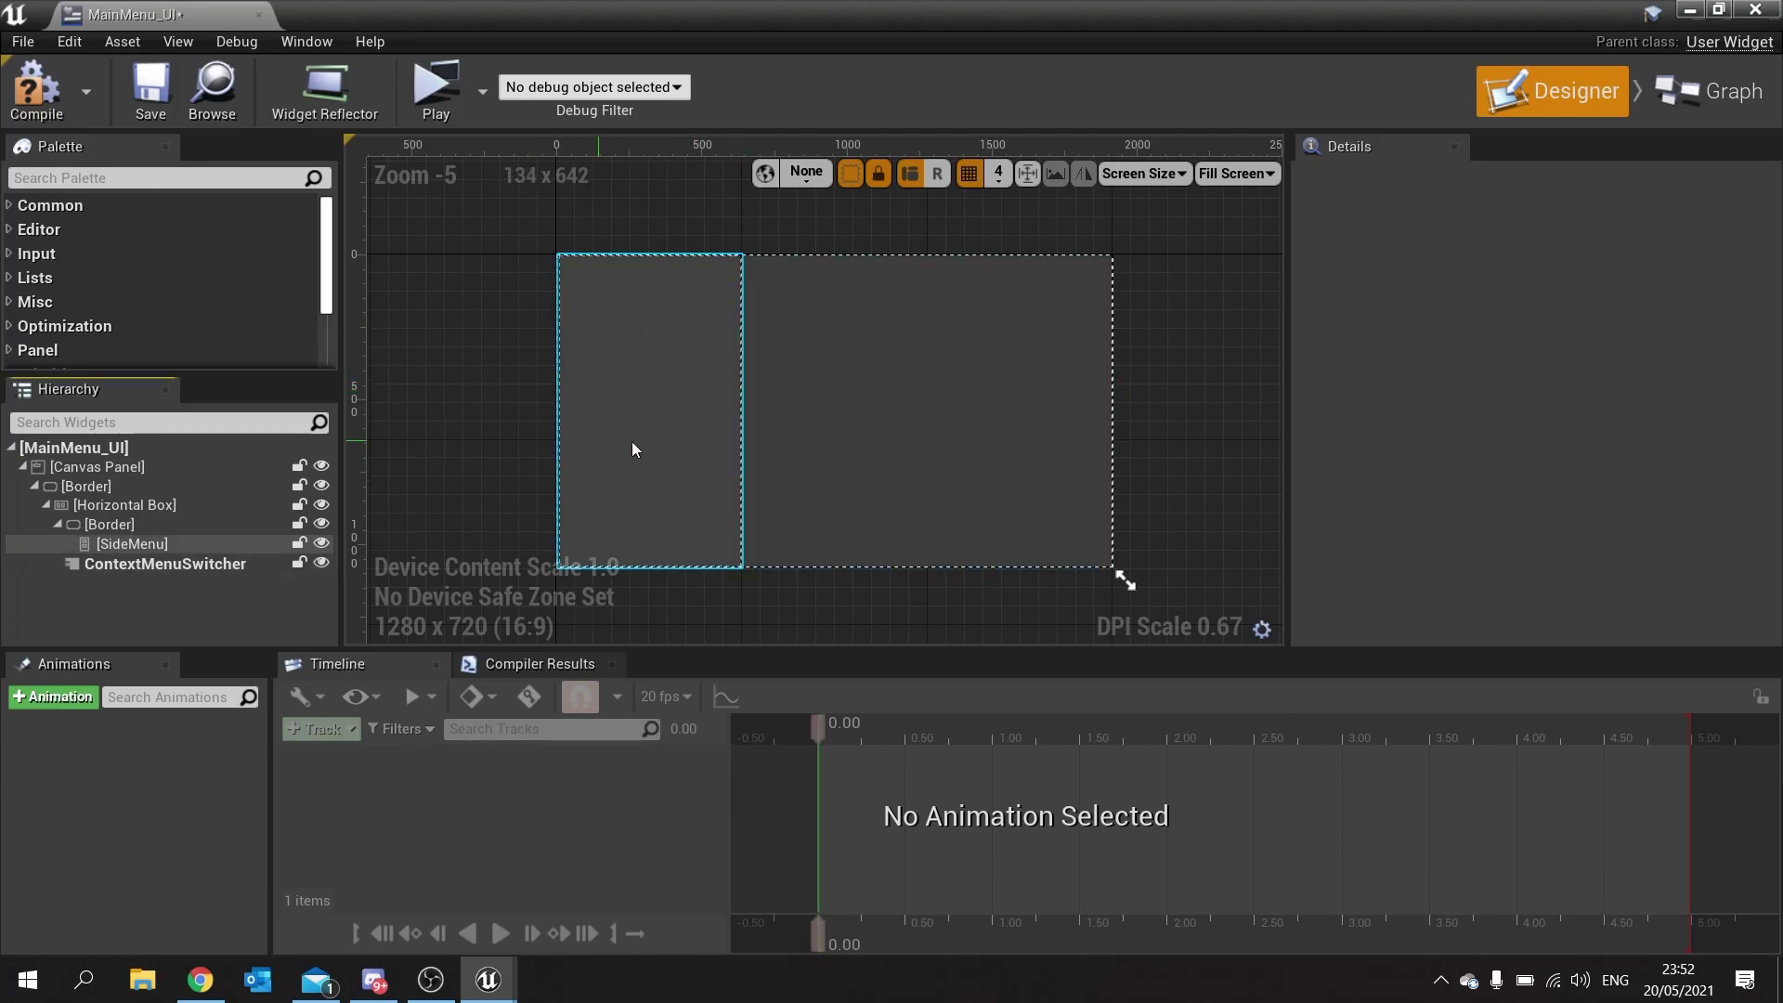
Add a Button widget as a child of SideMenu.
left_click(109, 548)
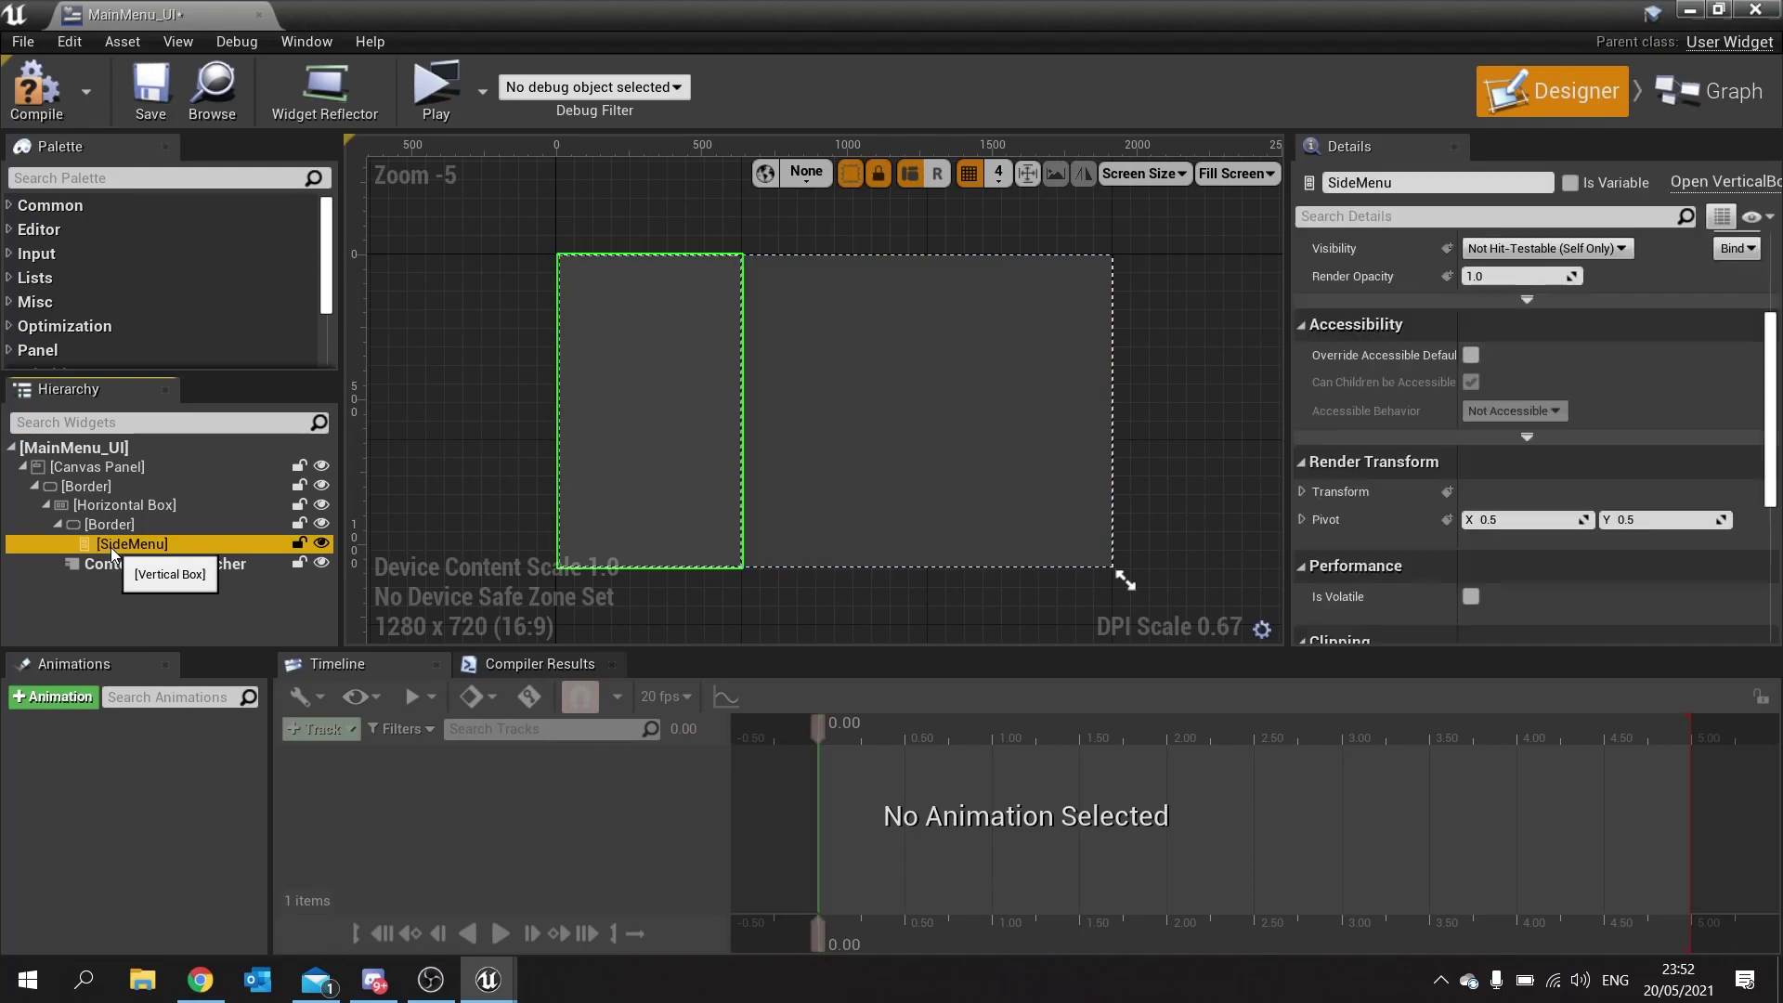
left_click(131, 178)
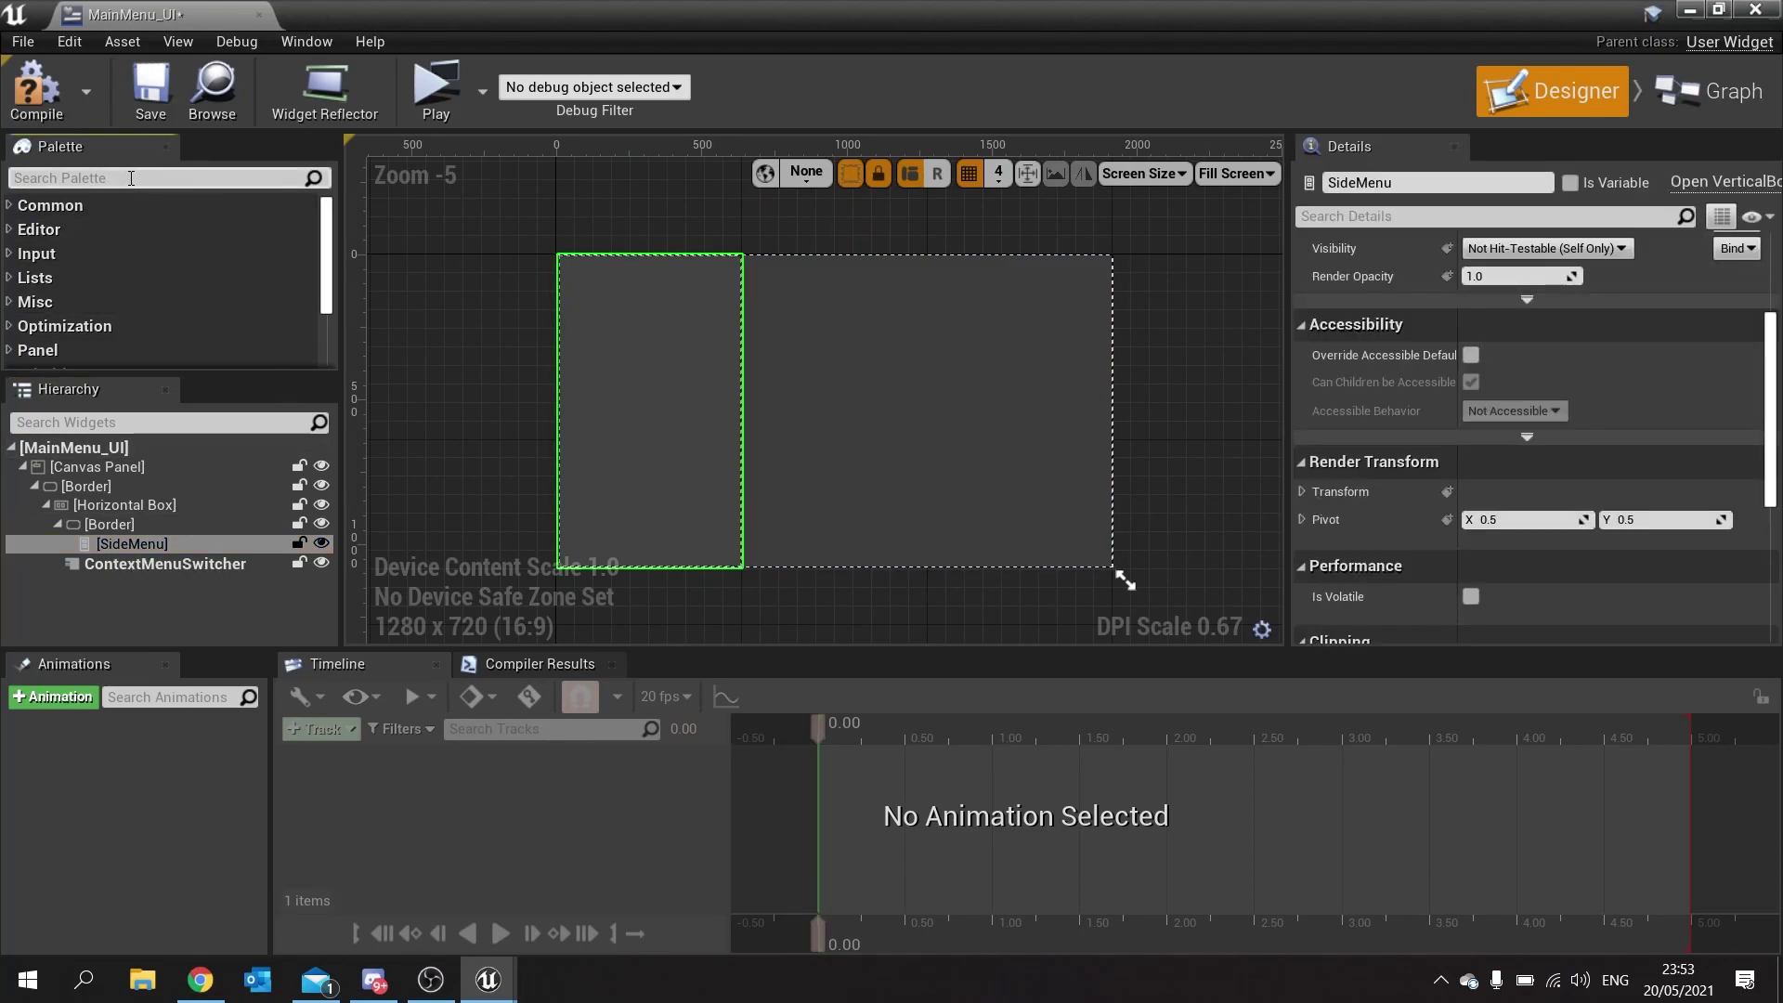
type("button")
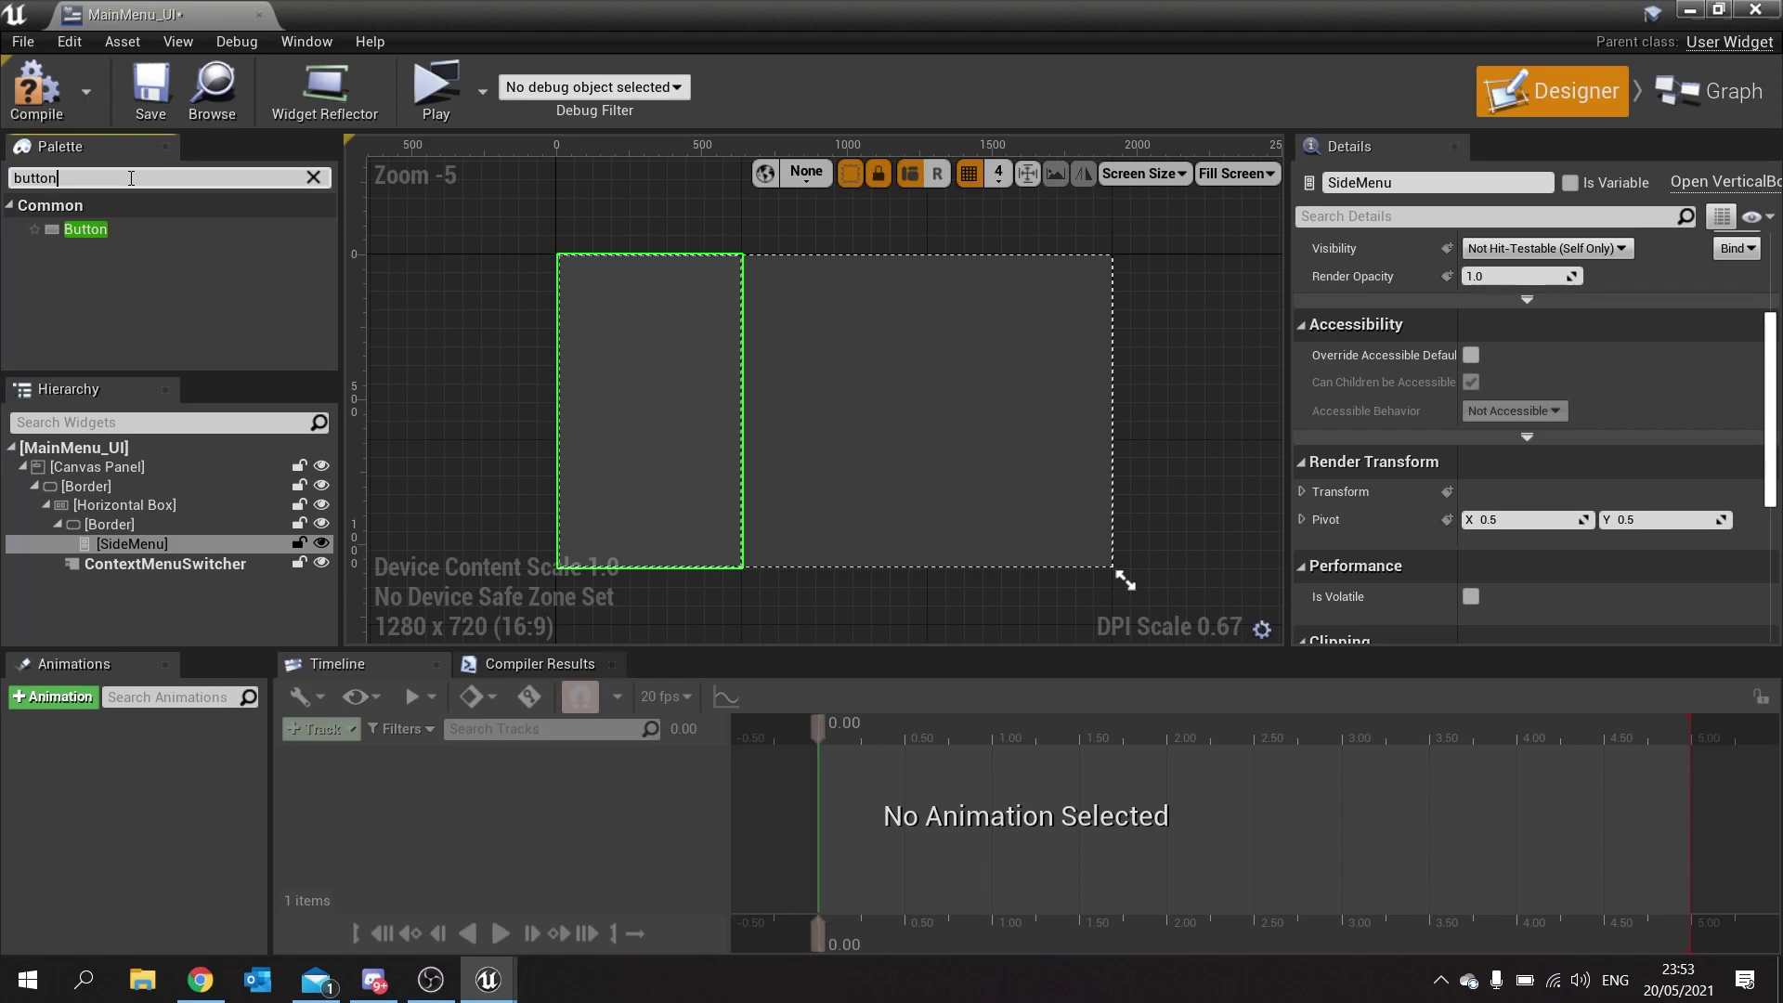
left_click_drag(89, 231, 159, 541)
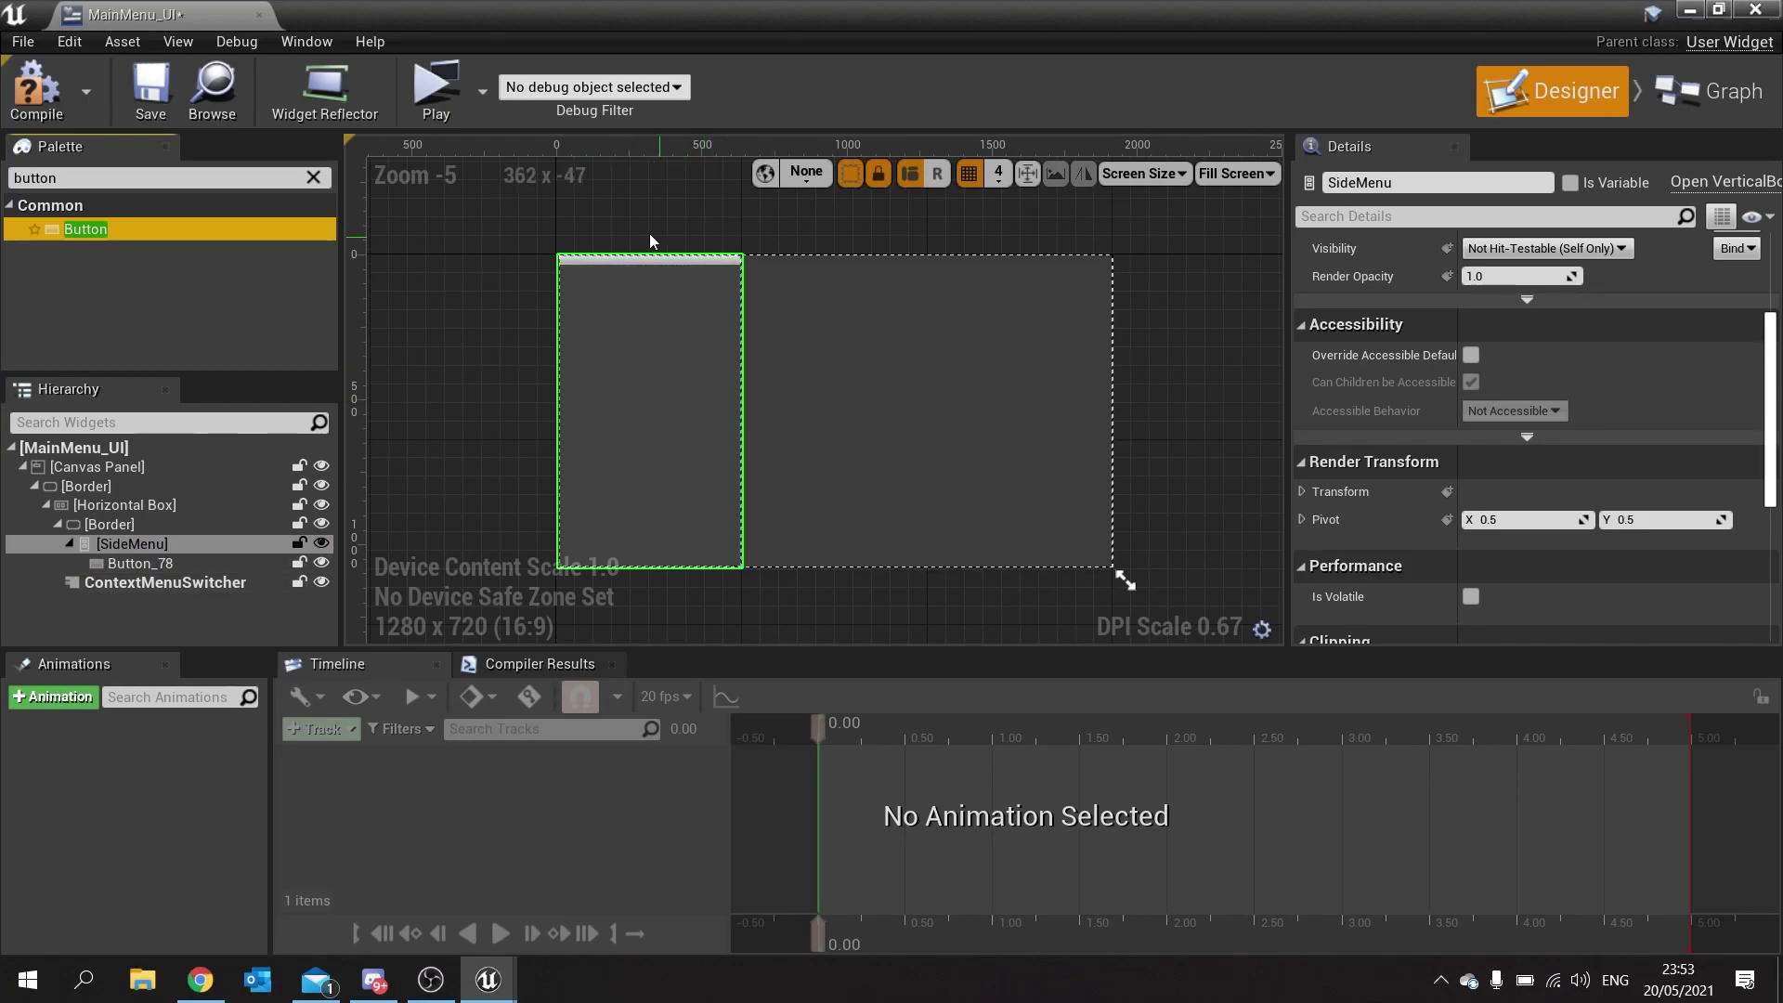
Center the new button horizontally and vertically in its slot and set its size to Fill.
left_click(154, 568)
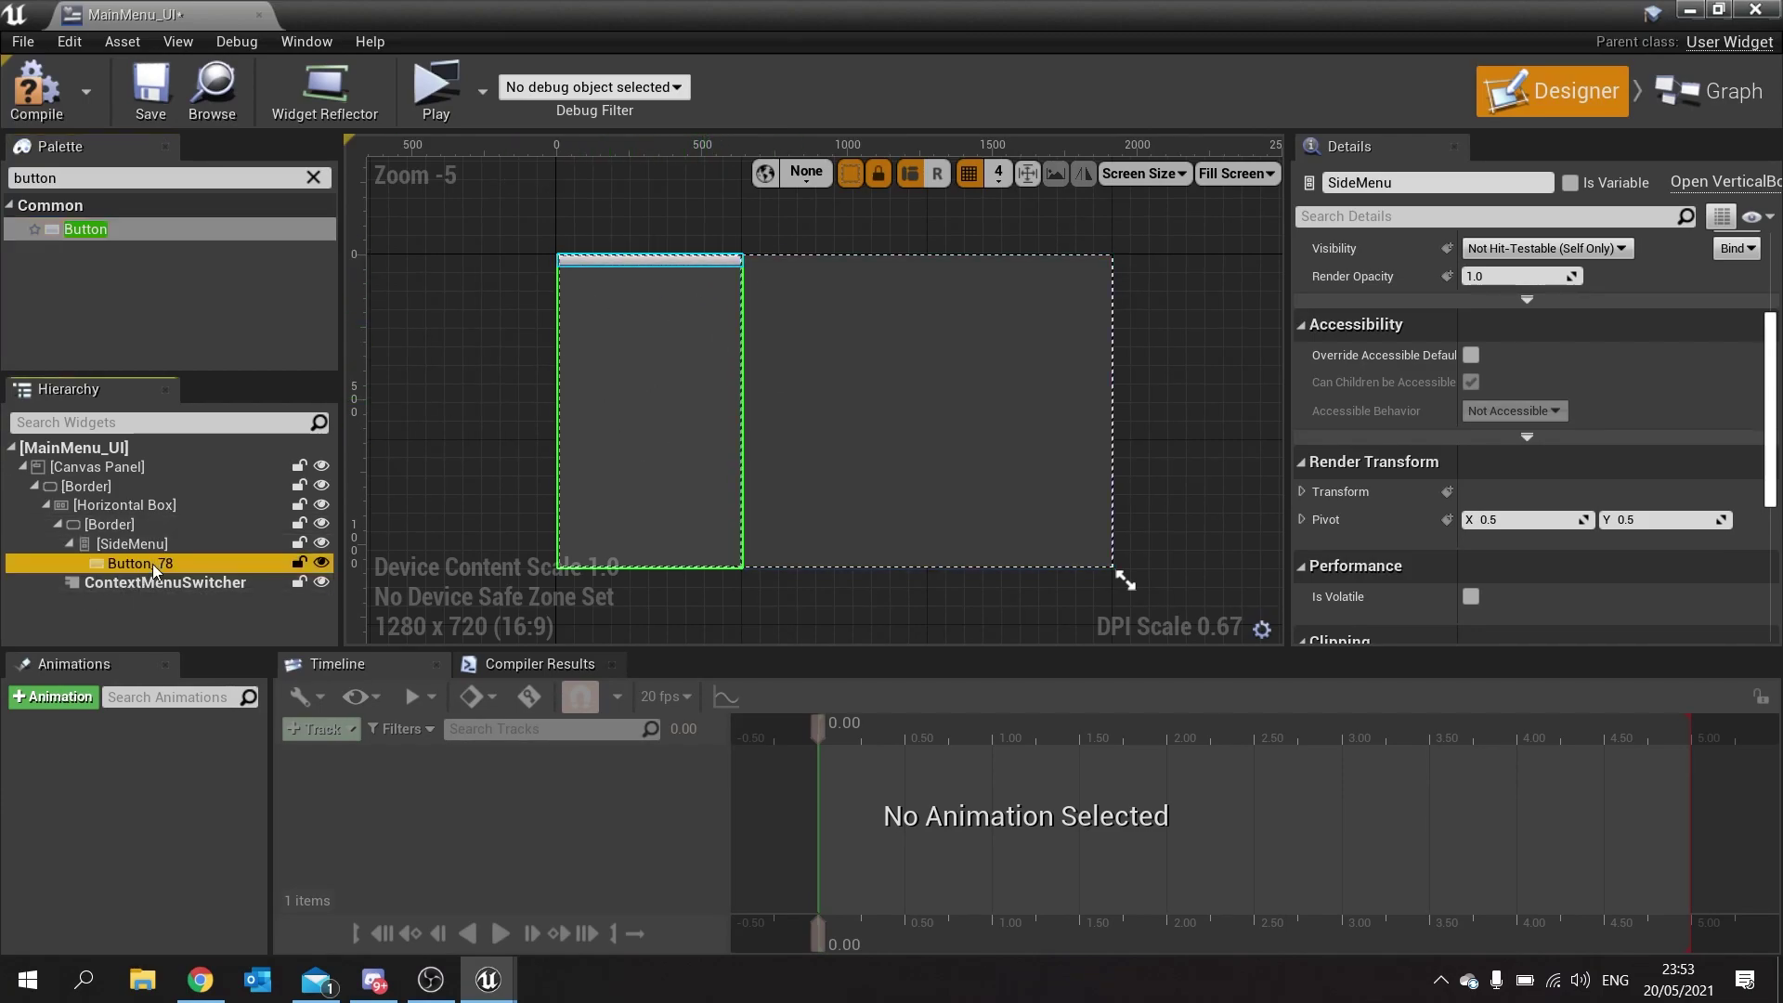
scroll(1412, 461, "up", 5)
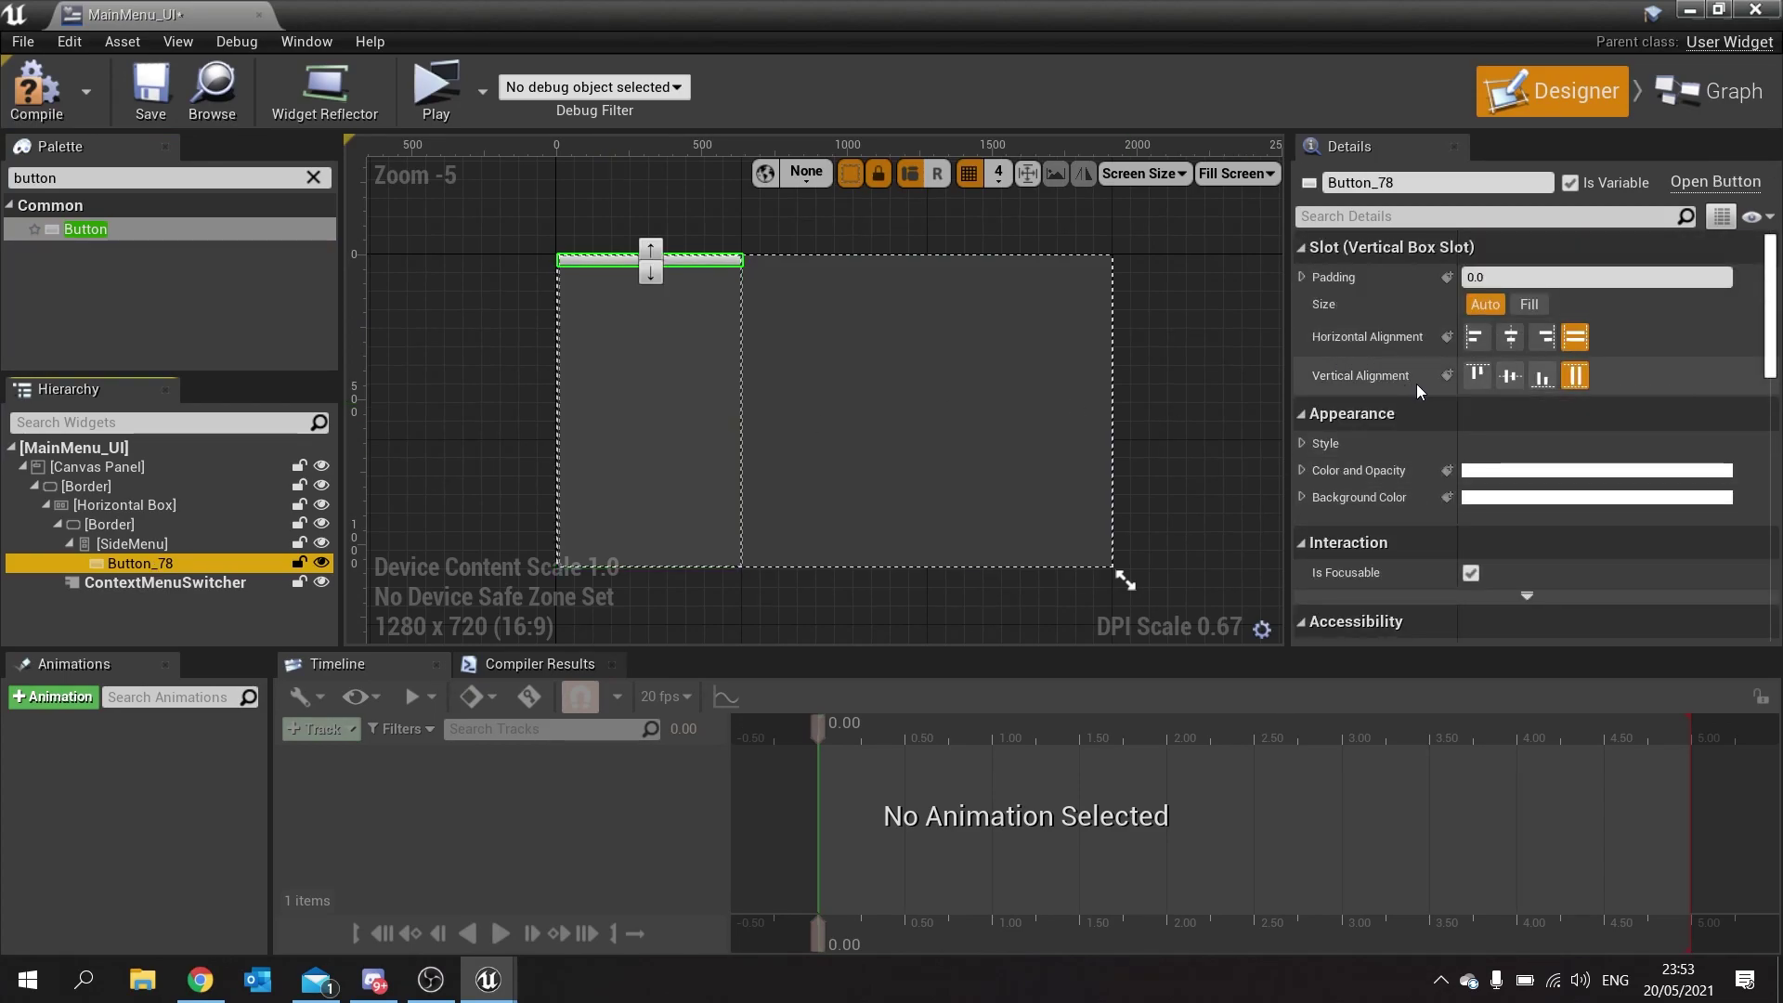
left_click(1521, 342)
left_click(1517, 370)
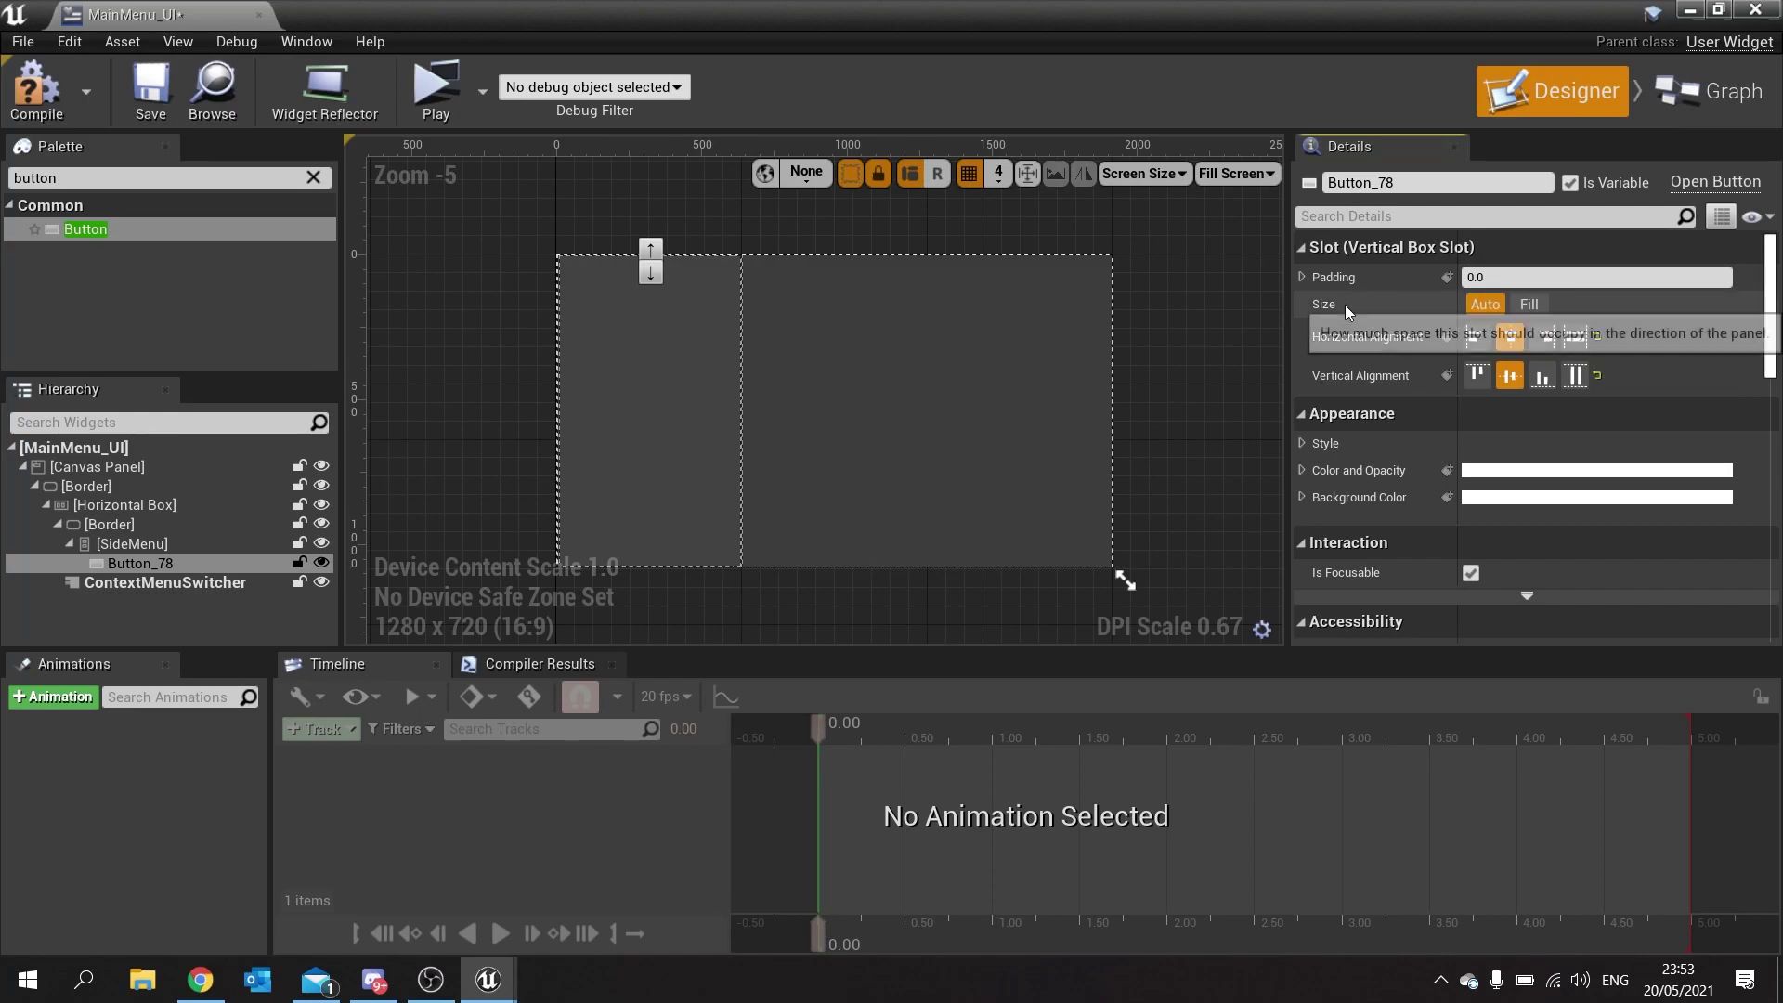
left_click(1526, 304)
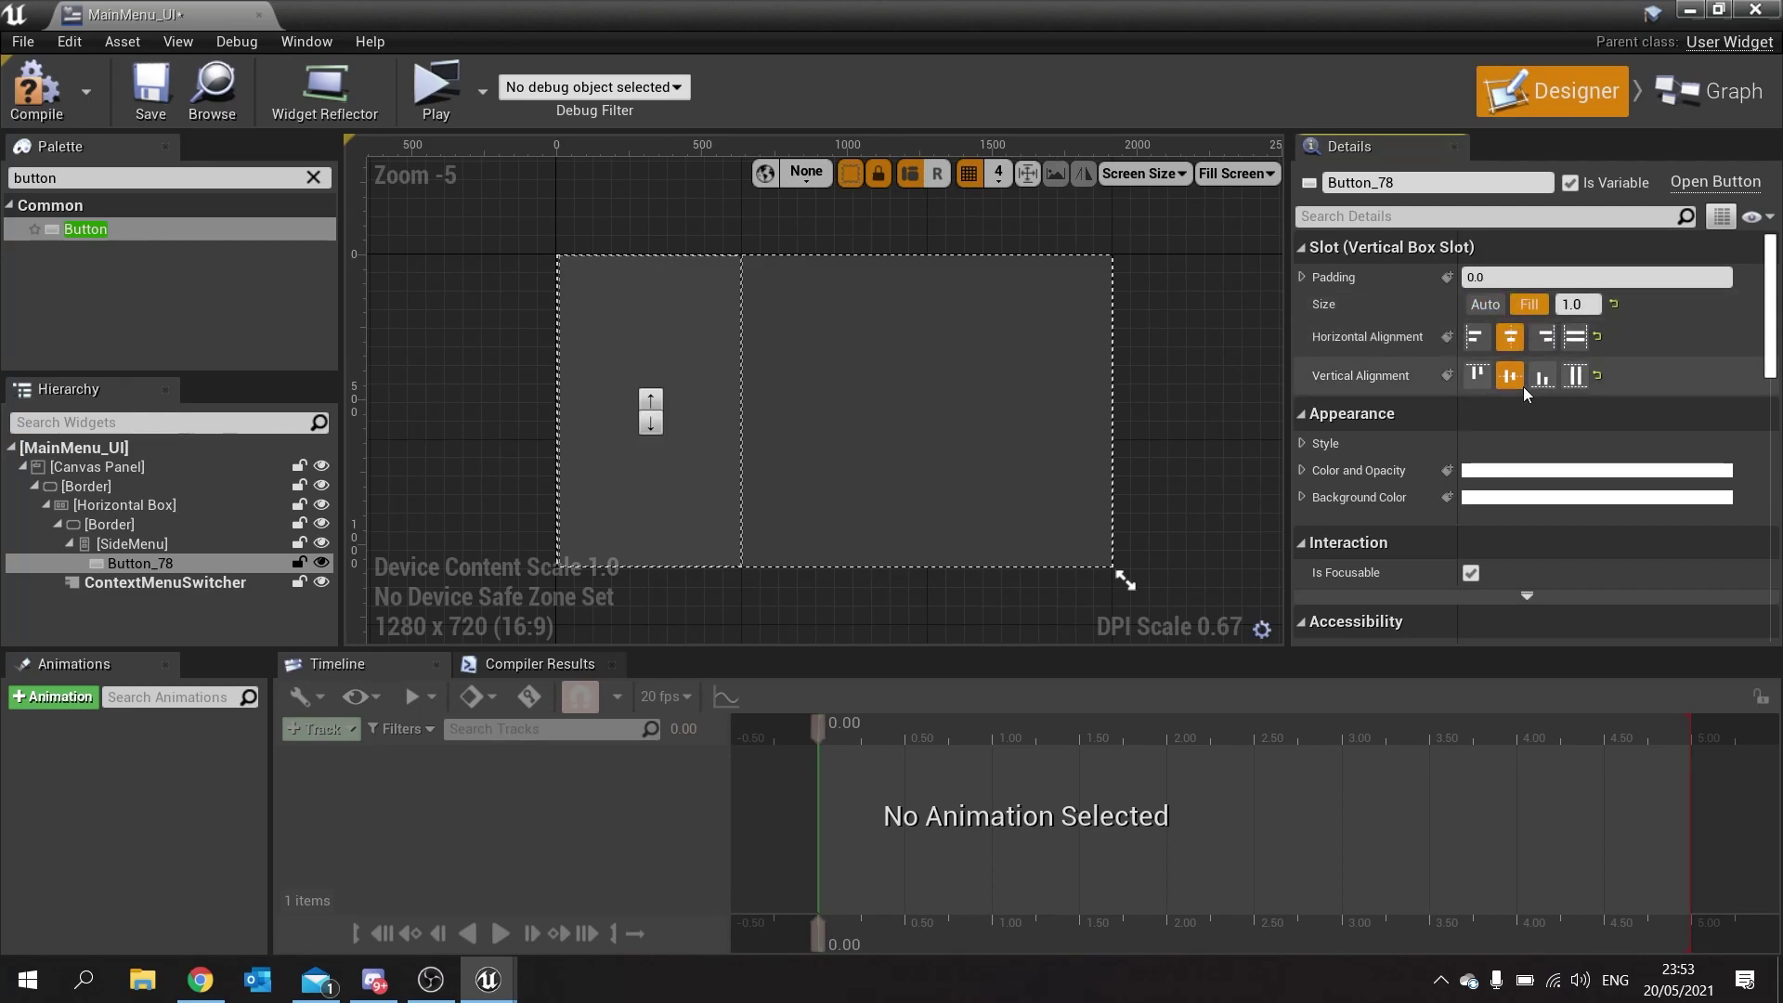
left_click(1203, 463)
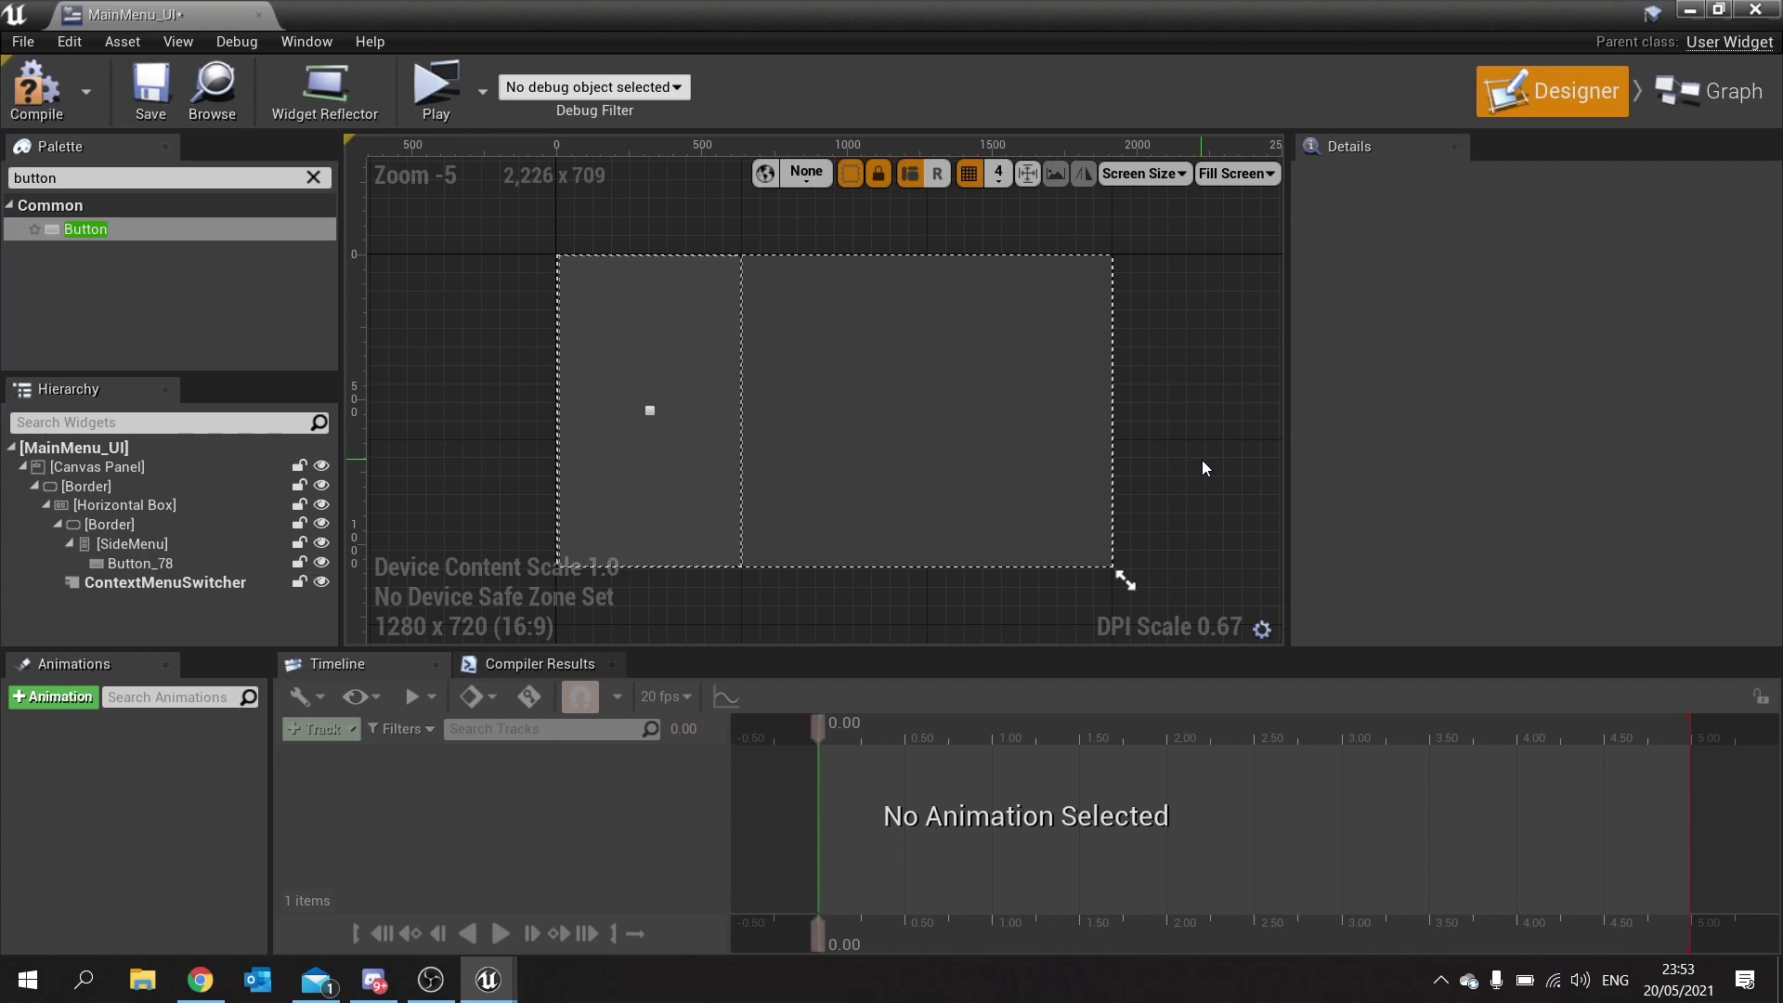
left_click(652, 413)
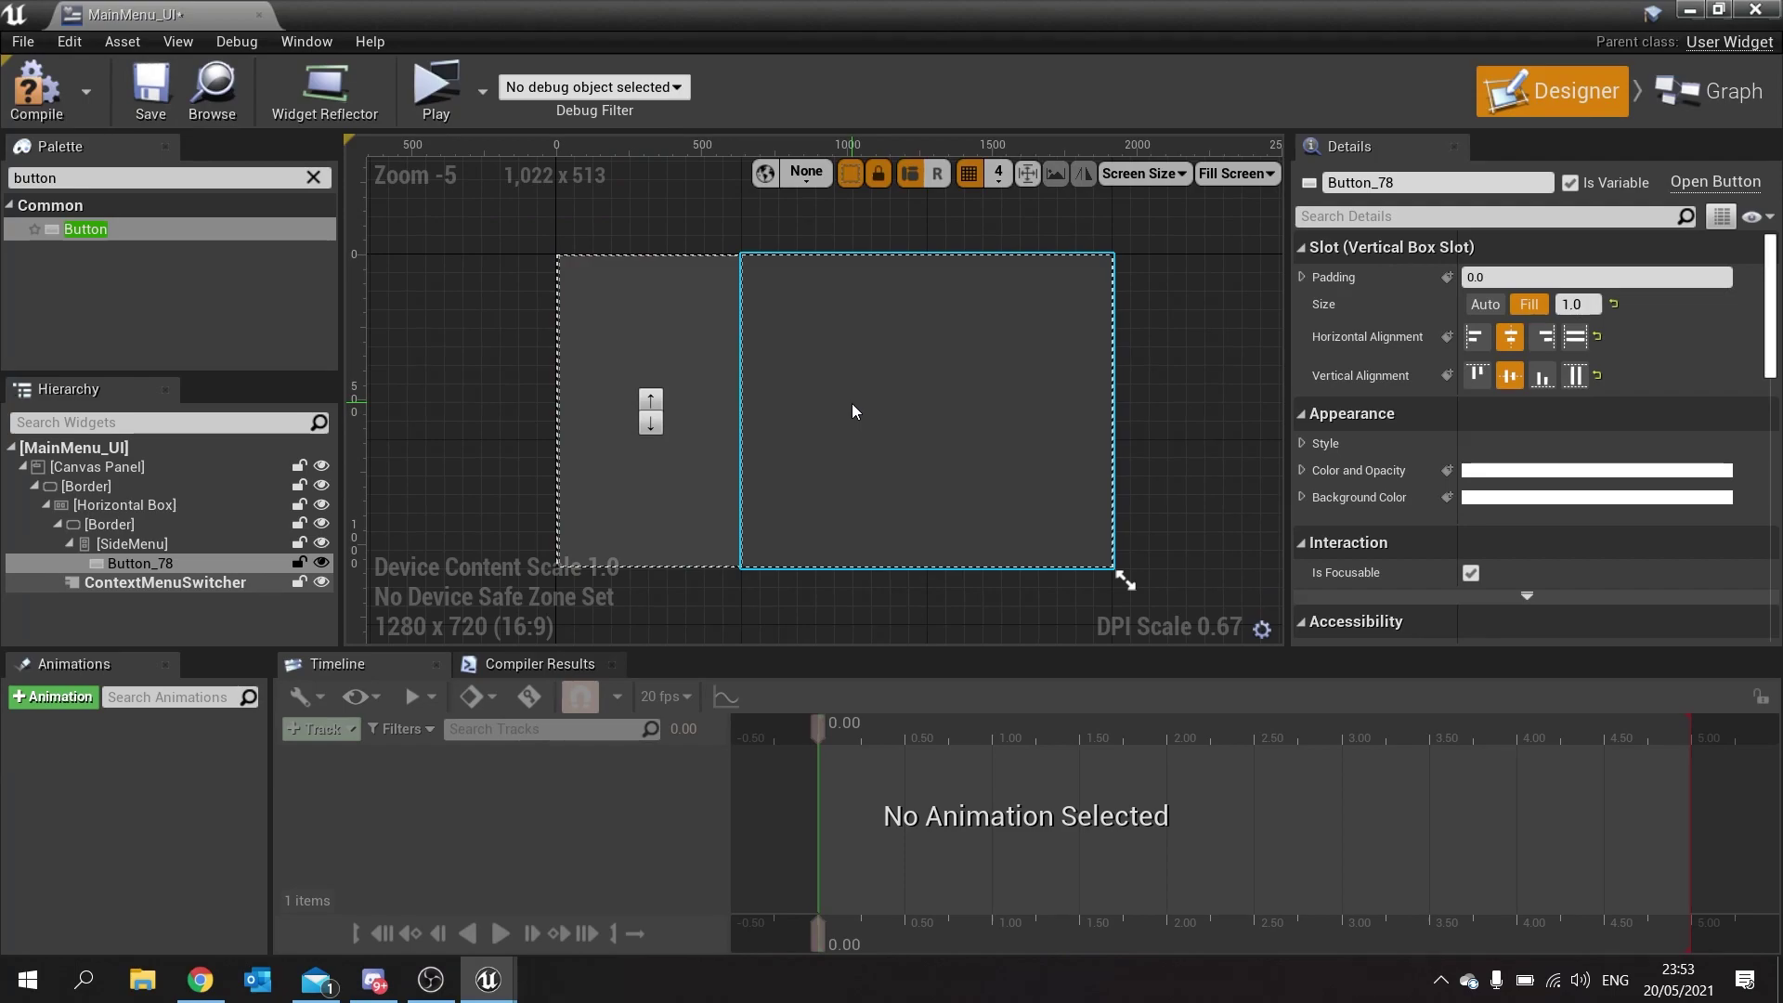
Add a Text widget inside the SideMenu button.
left_click(313, 179)
type("text")
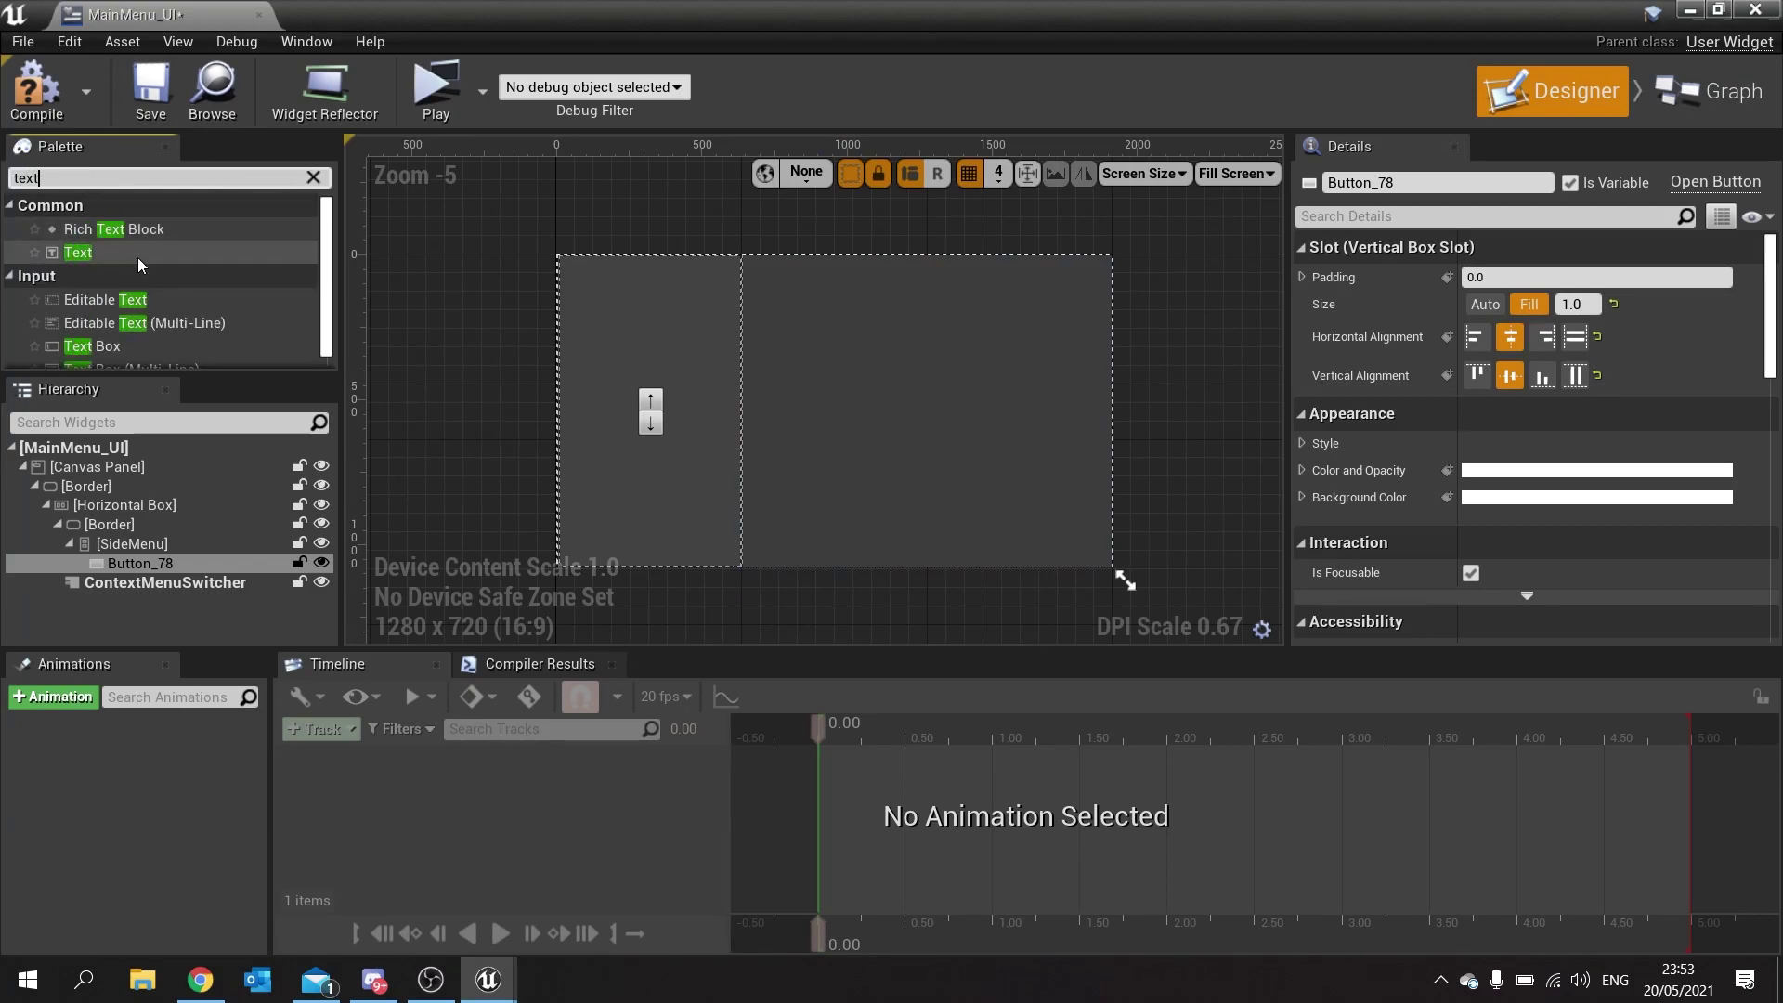
left_click_drag(138, 259, 150, 564)
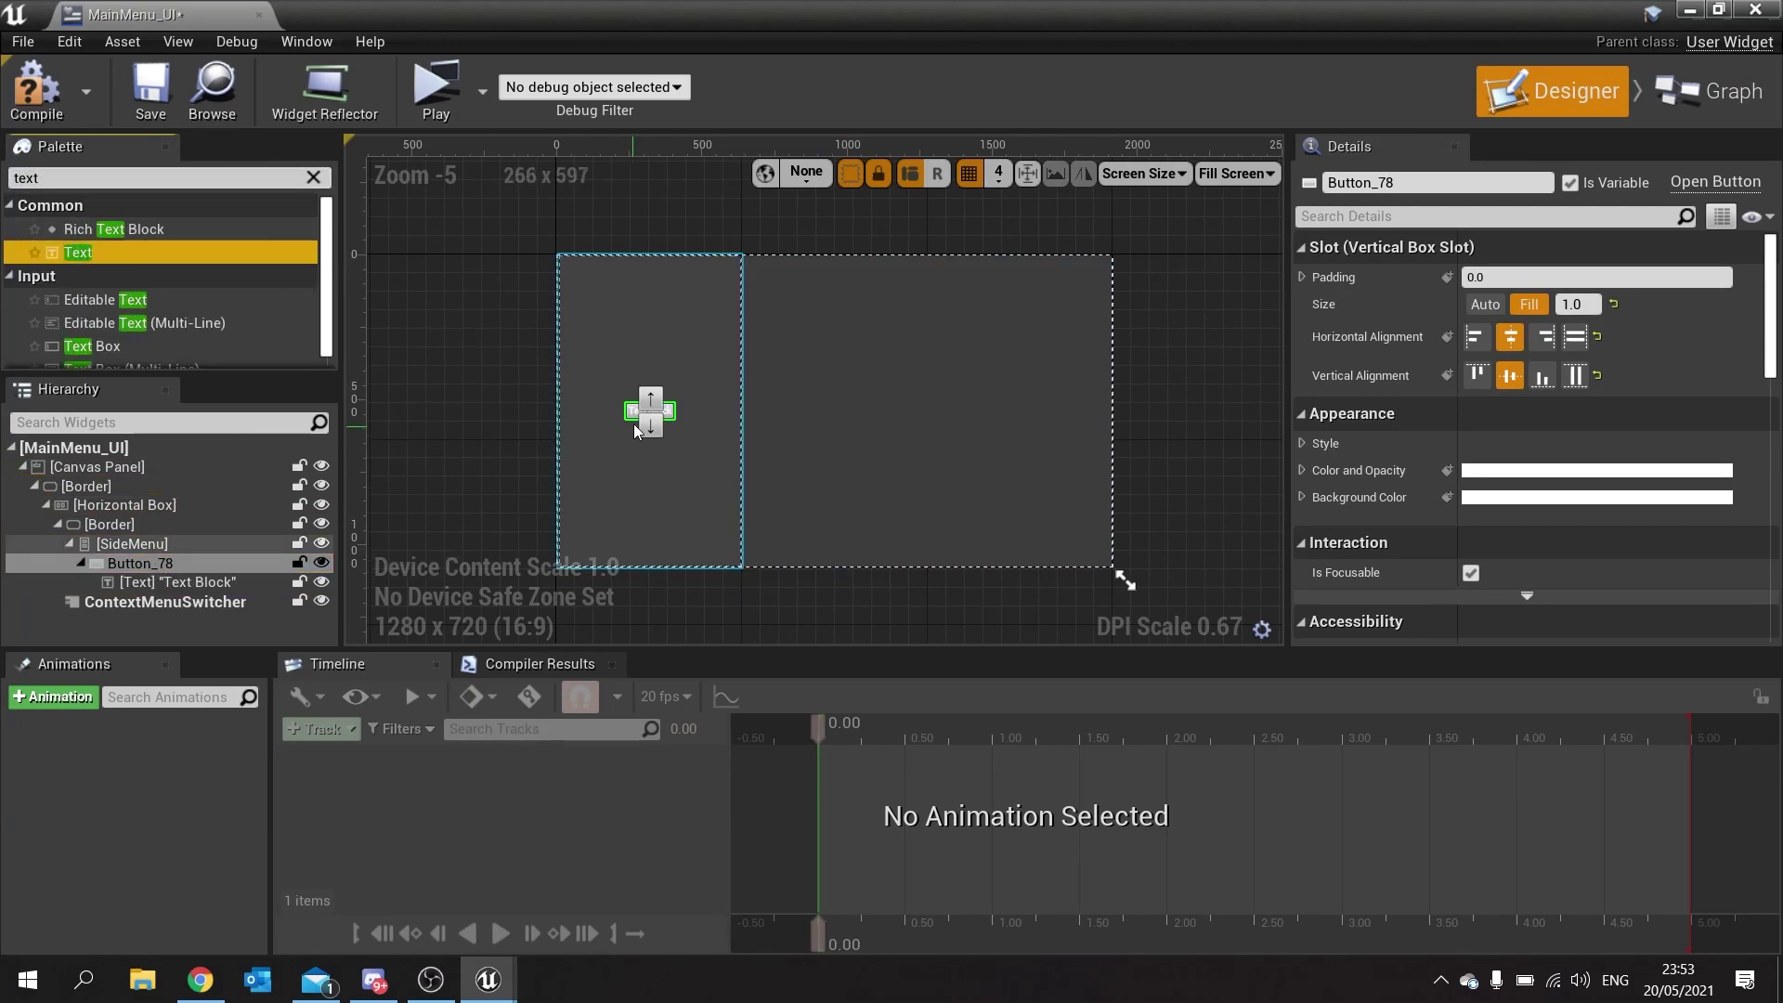
scroll(688, 460, "up", 3)
right_click_drag(687, 461, 744, 493)
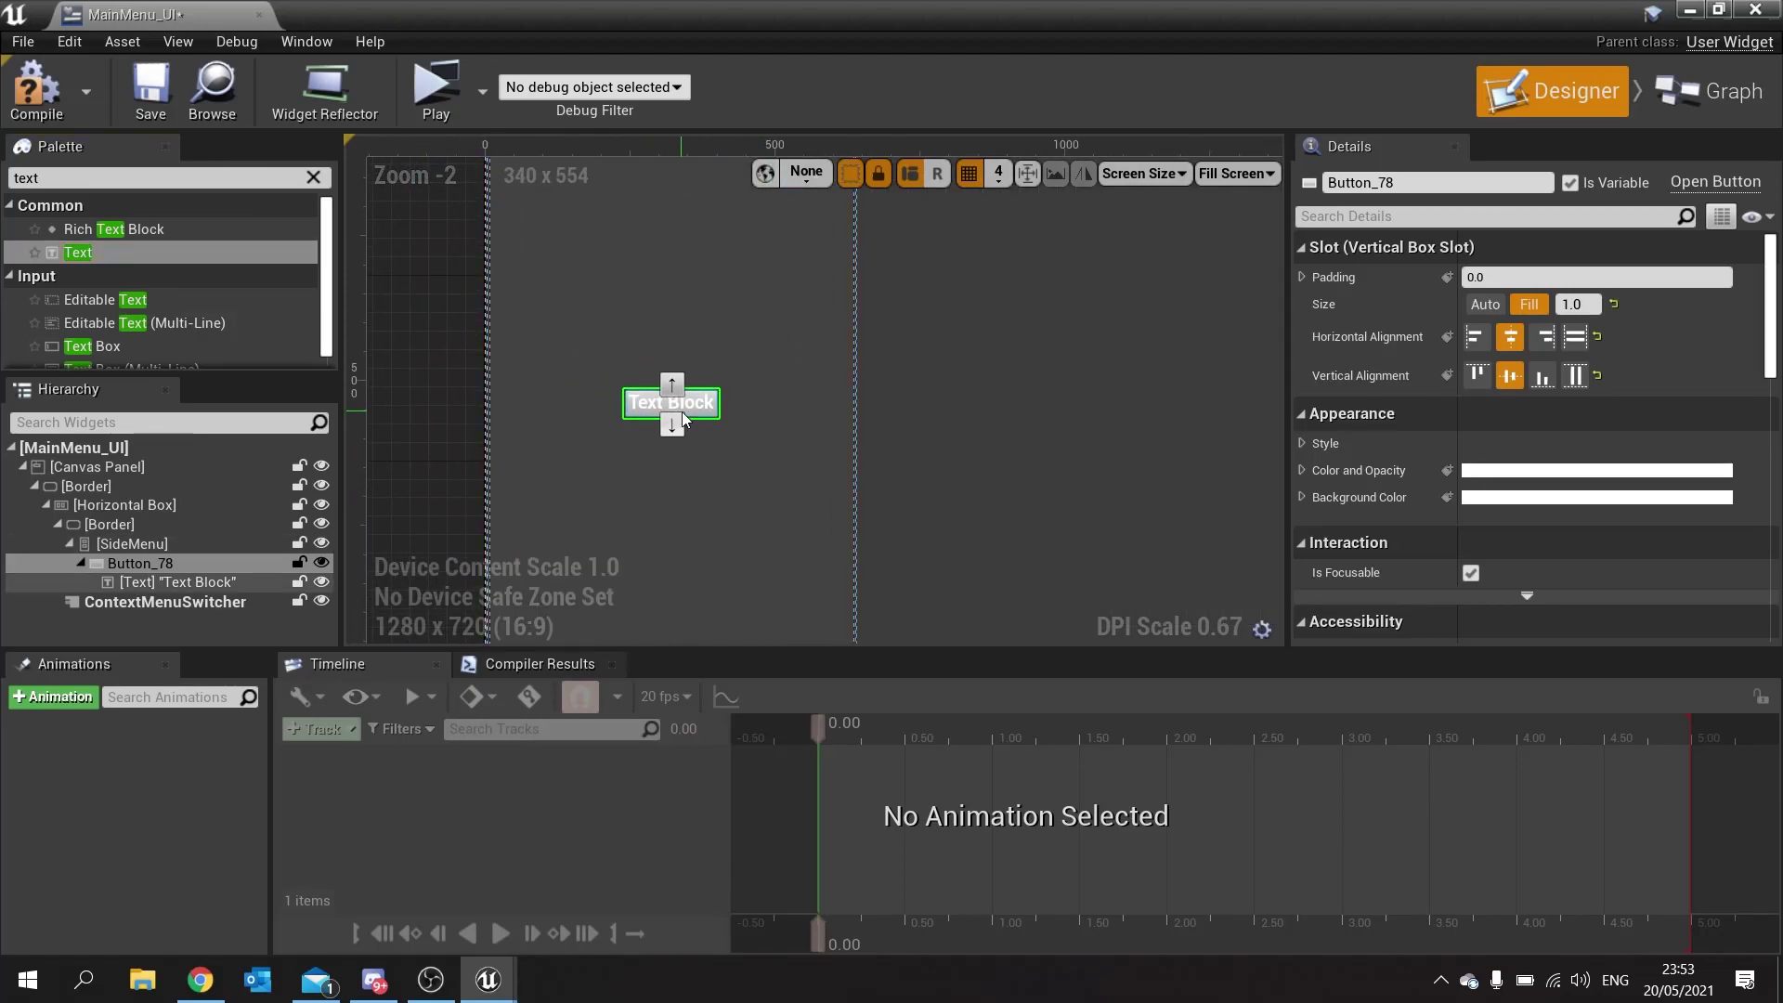
Change the button's text block to read "Host Match".
left_click(161, 579)
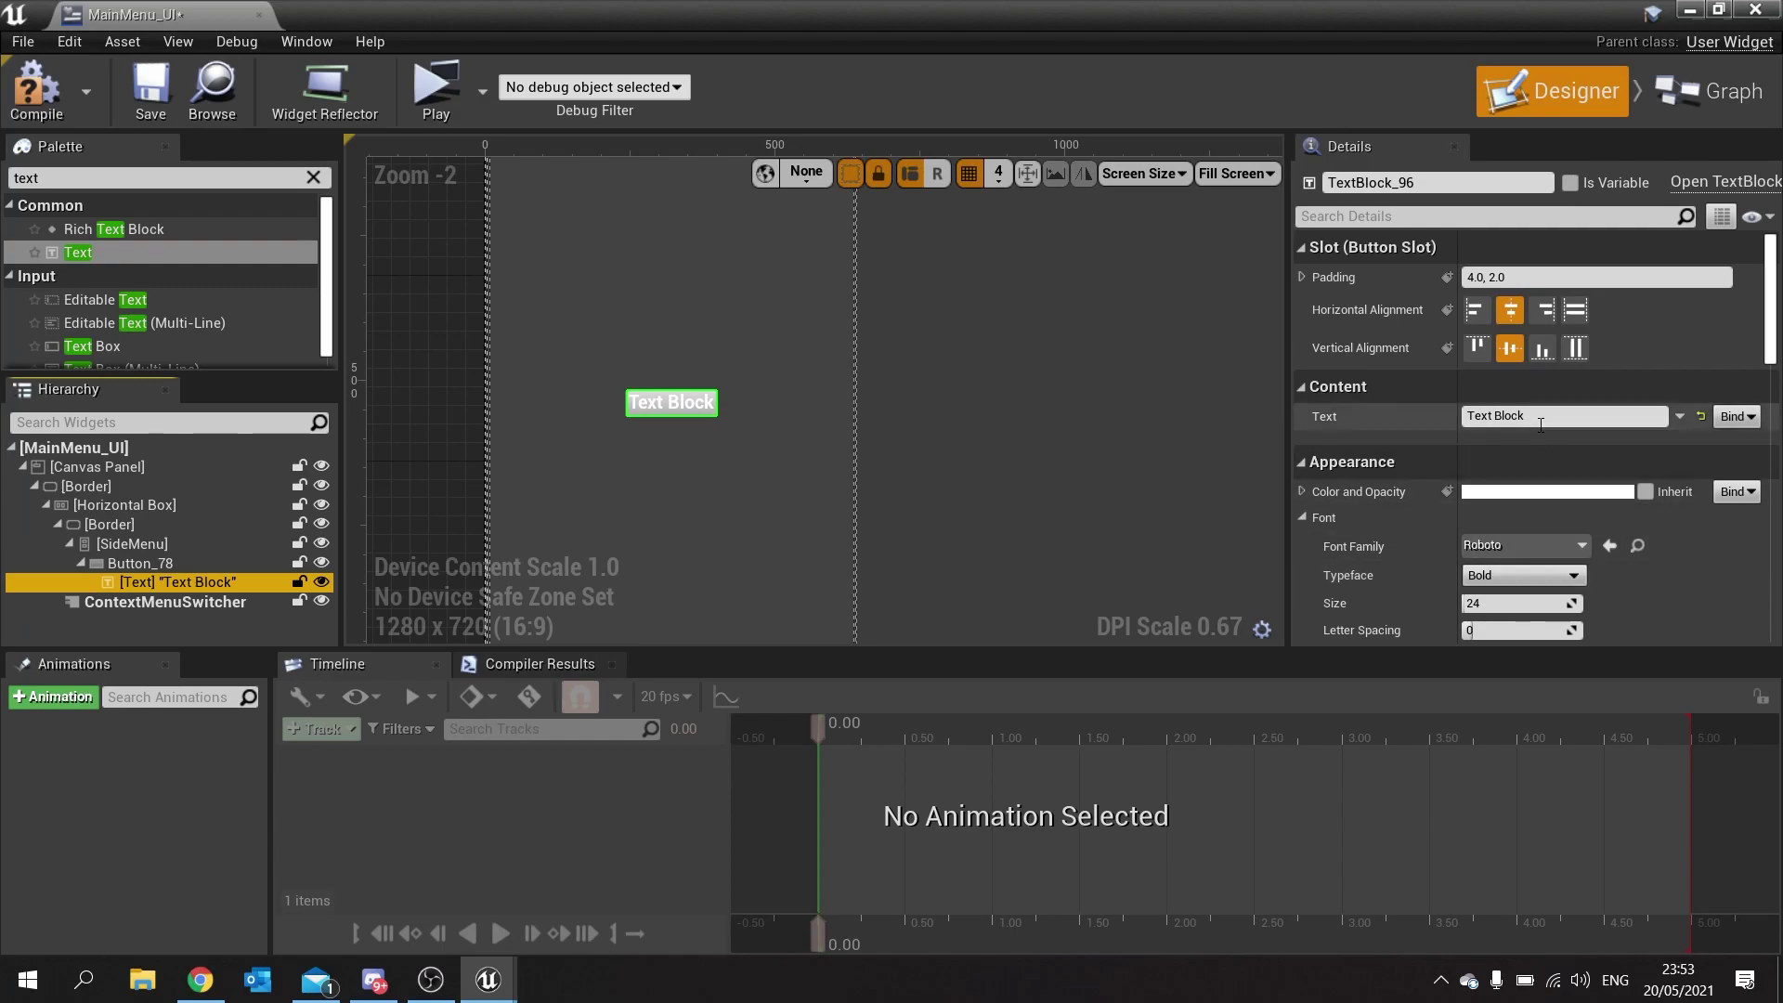
left_click(1560, 416)
key("BackSpace")
type("Host Match")
key("Return")
Set the color of the Host Match text to black (hex 000000FF).
left_click(1491, 492)
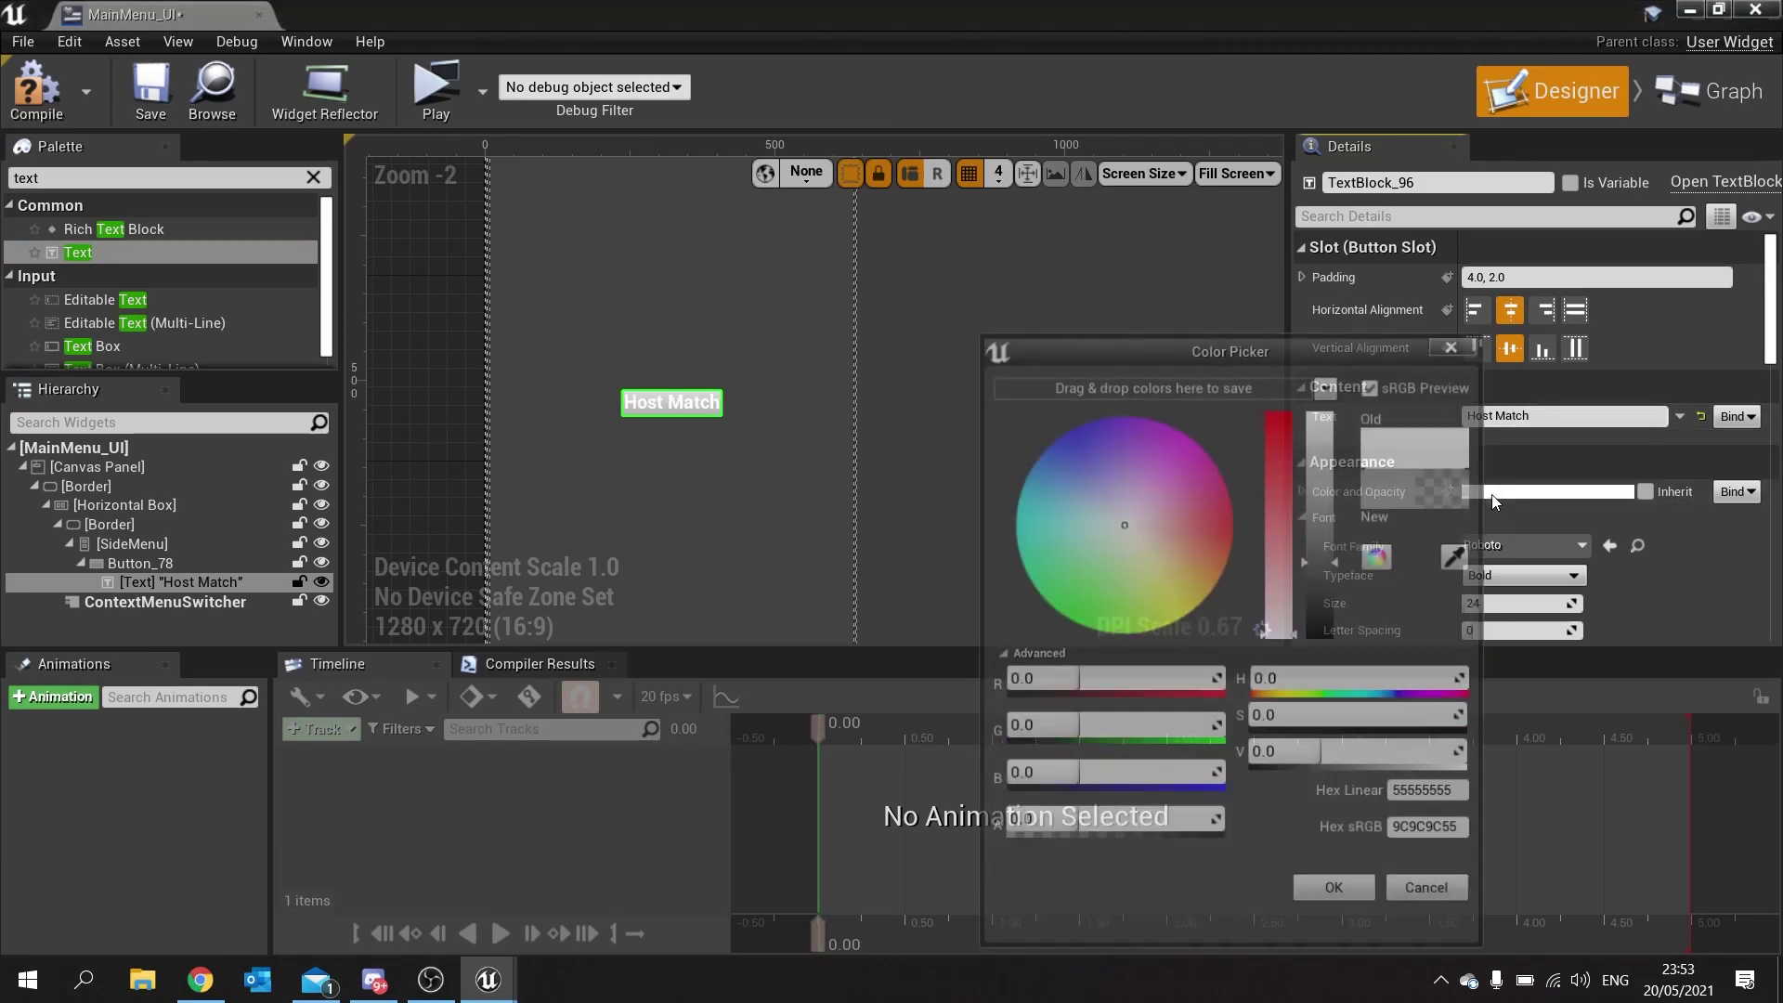
left_click_drag(1326, 529, 1326, 650)
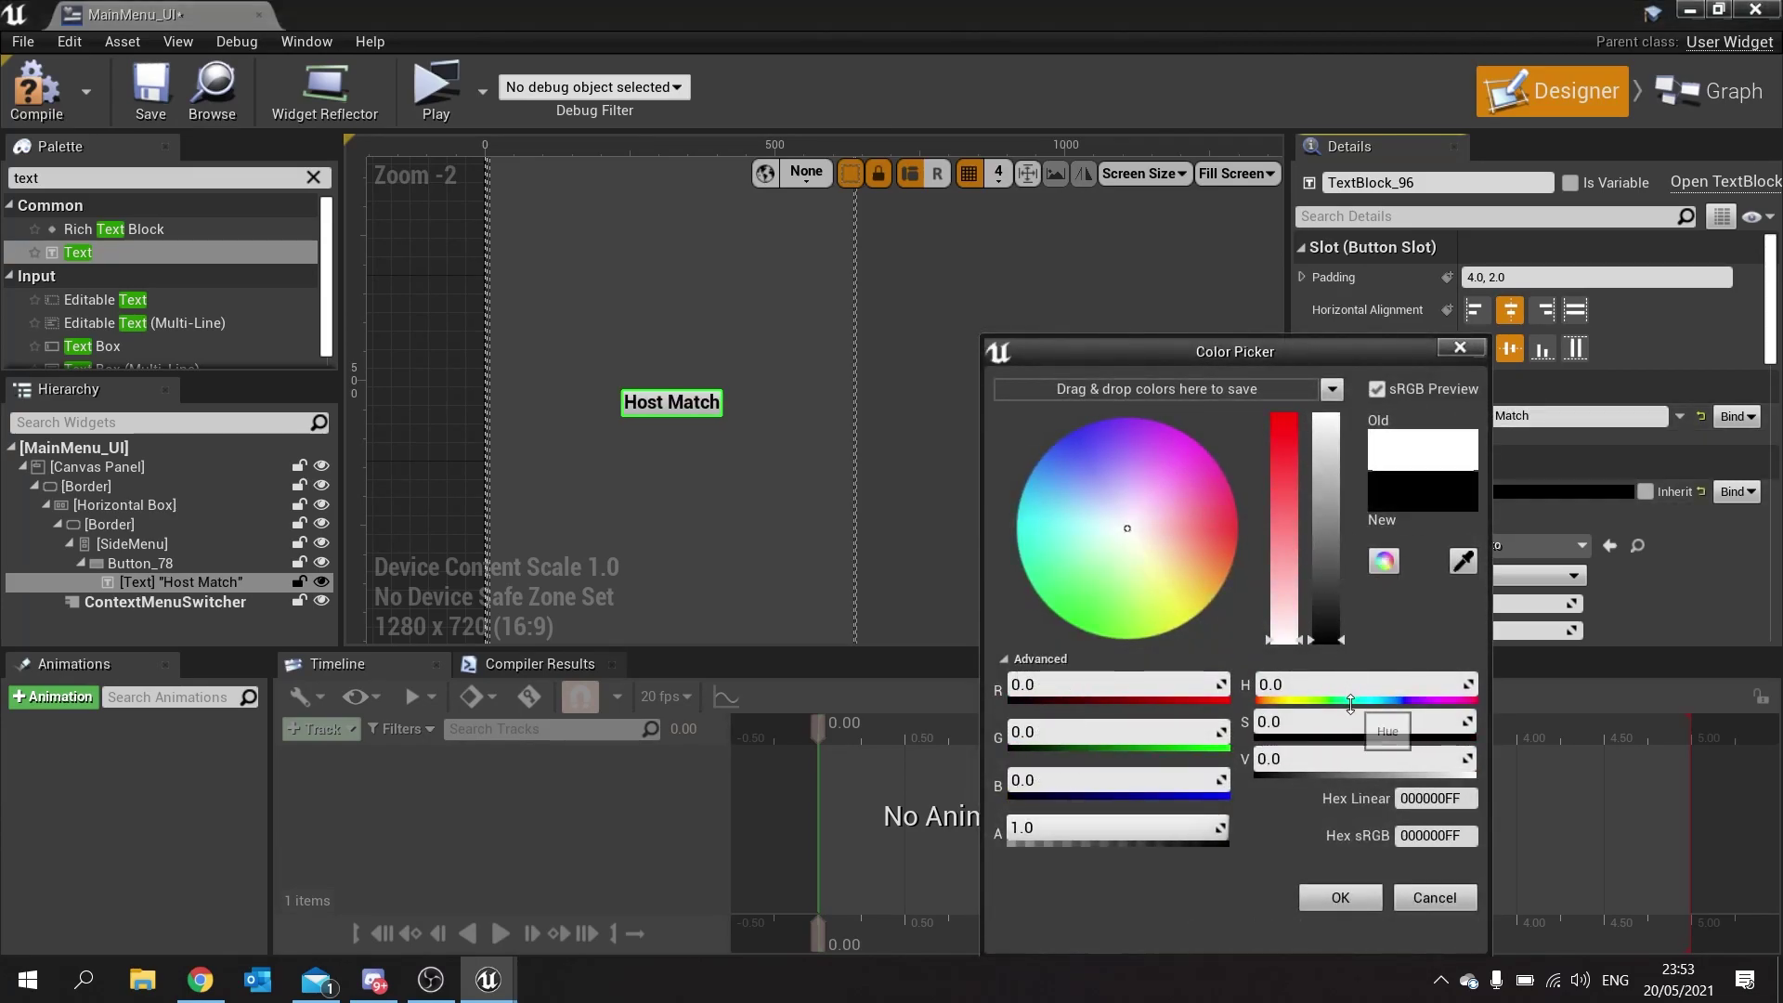
left_click(1377, 897)
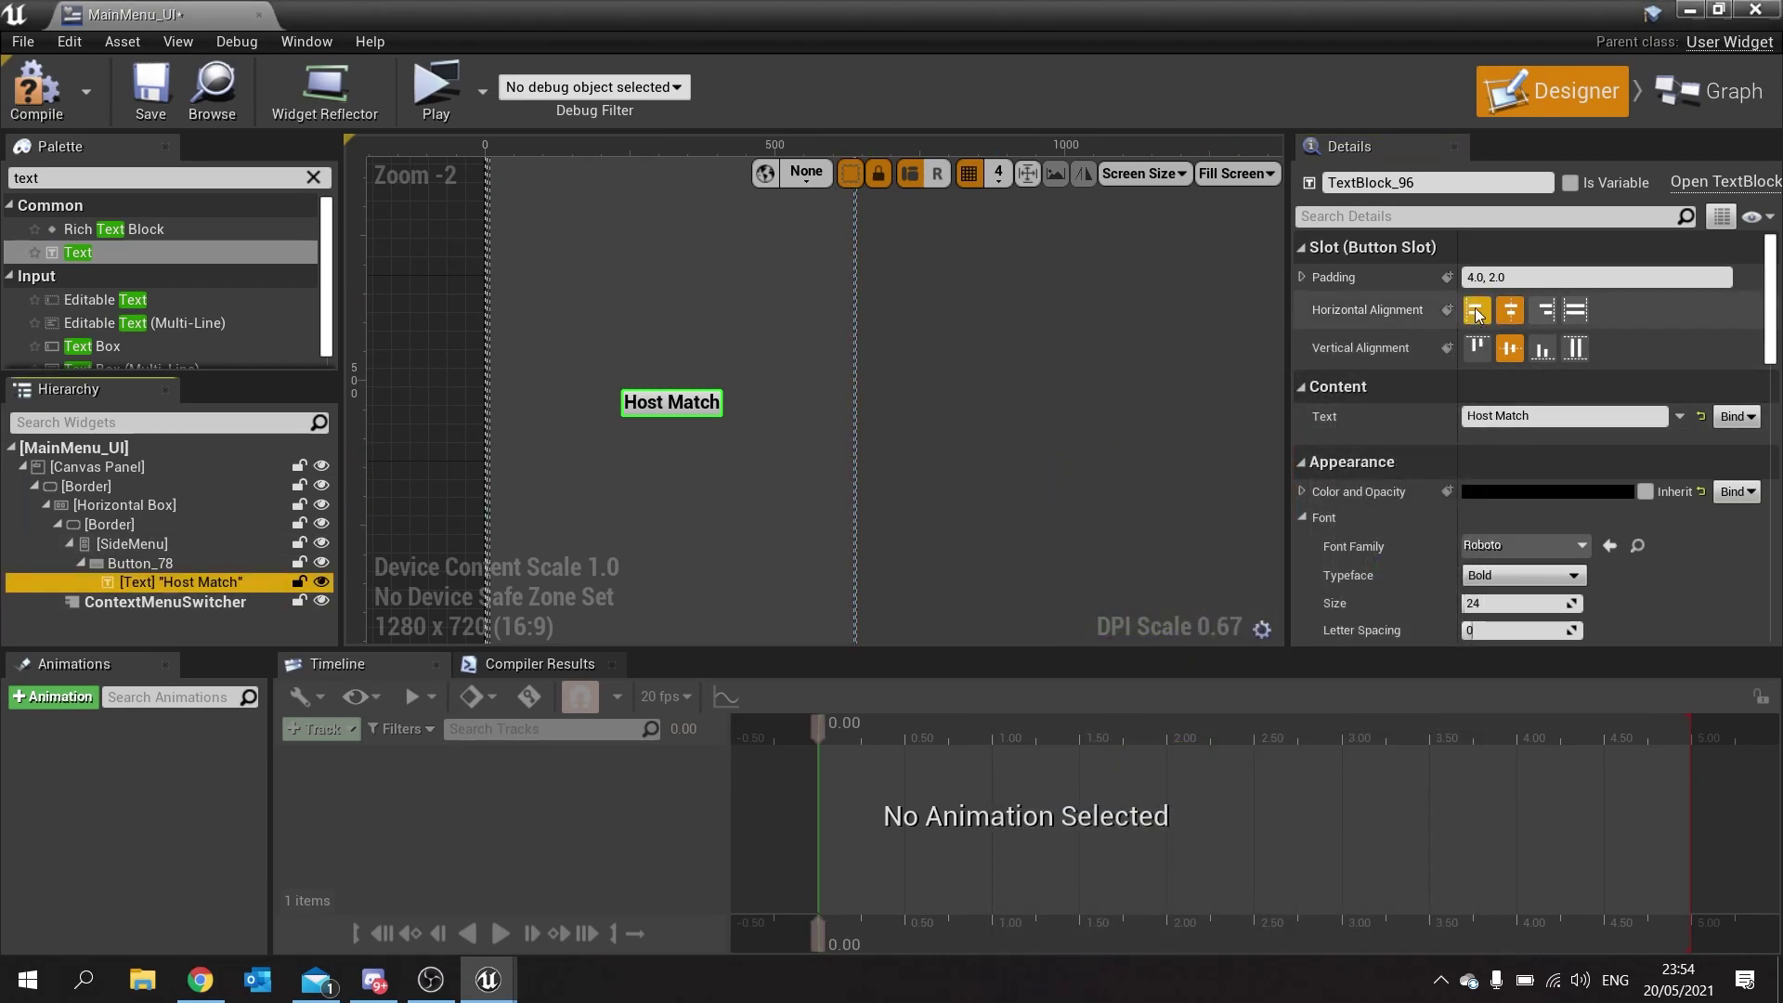
Set the Host Match button's horizontal alignment to fill and its padding to 20 on all sides.
left_click(147, 565)
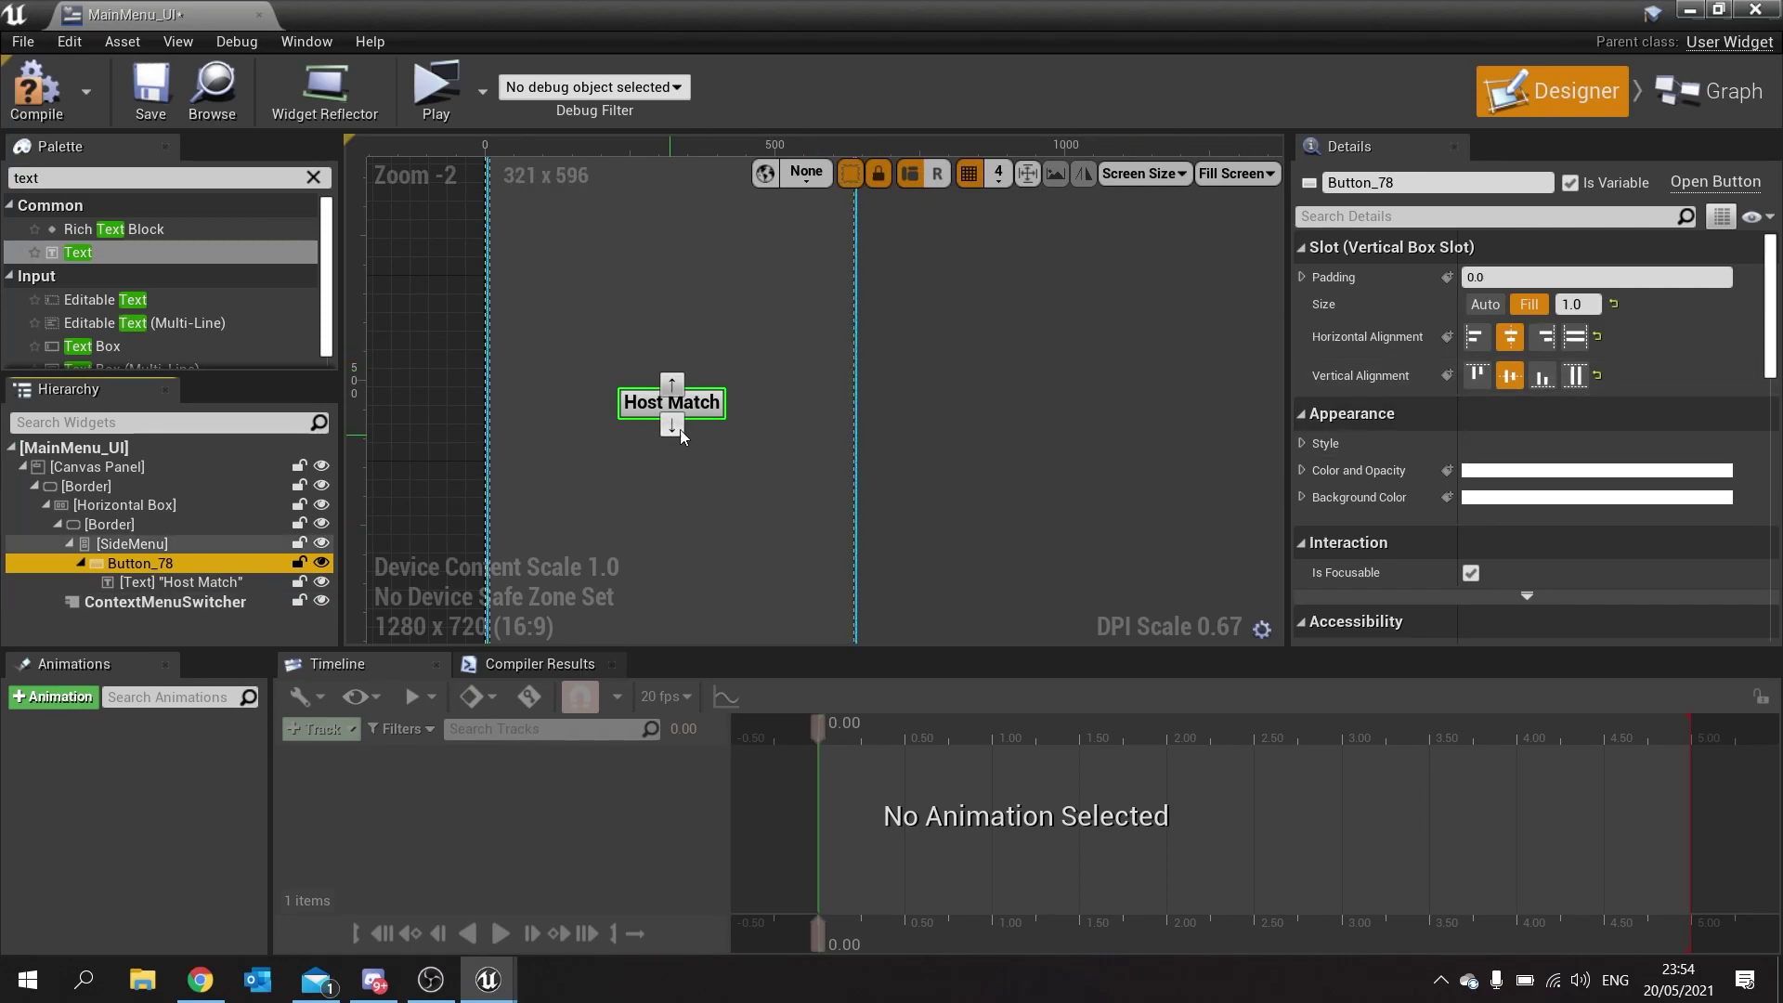
left_click(1575, 339)
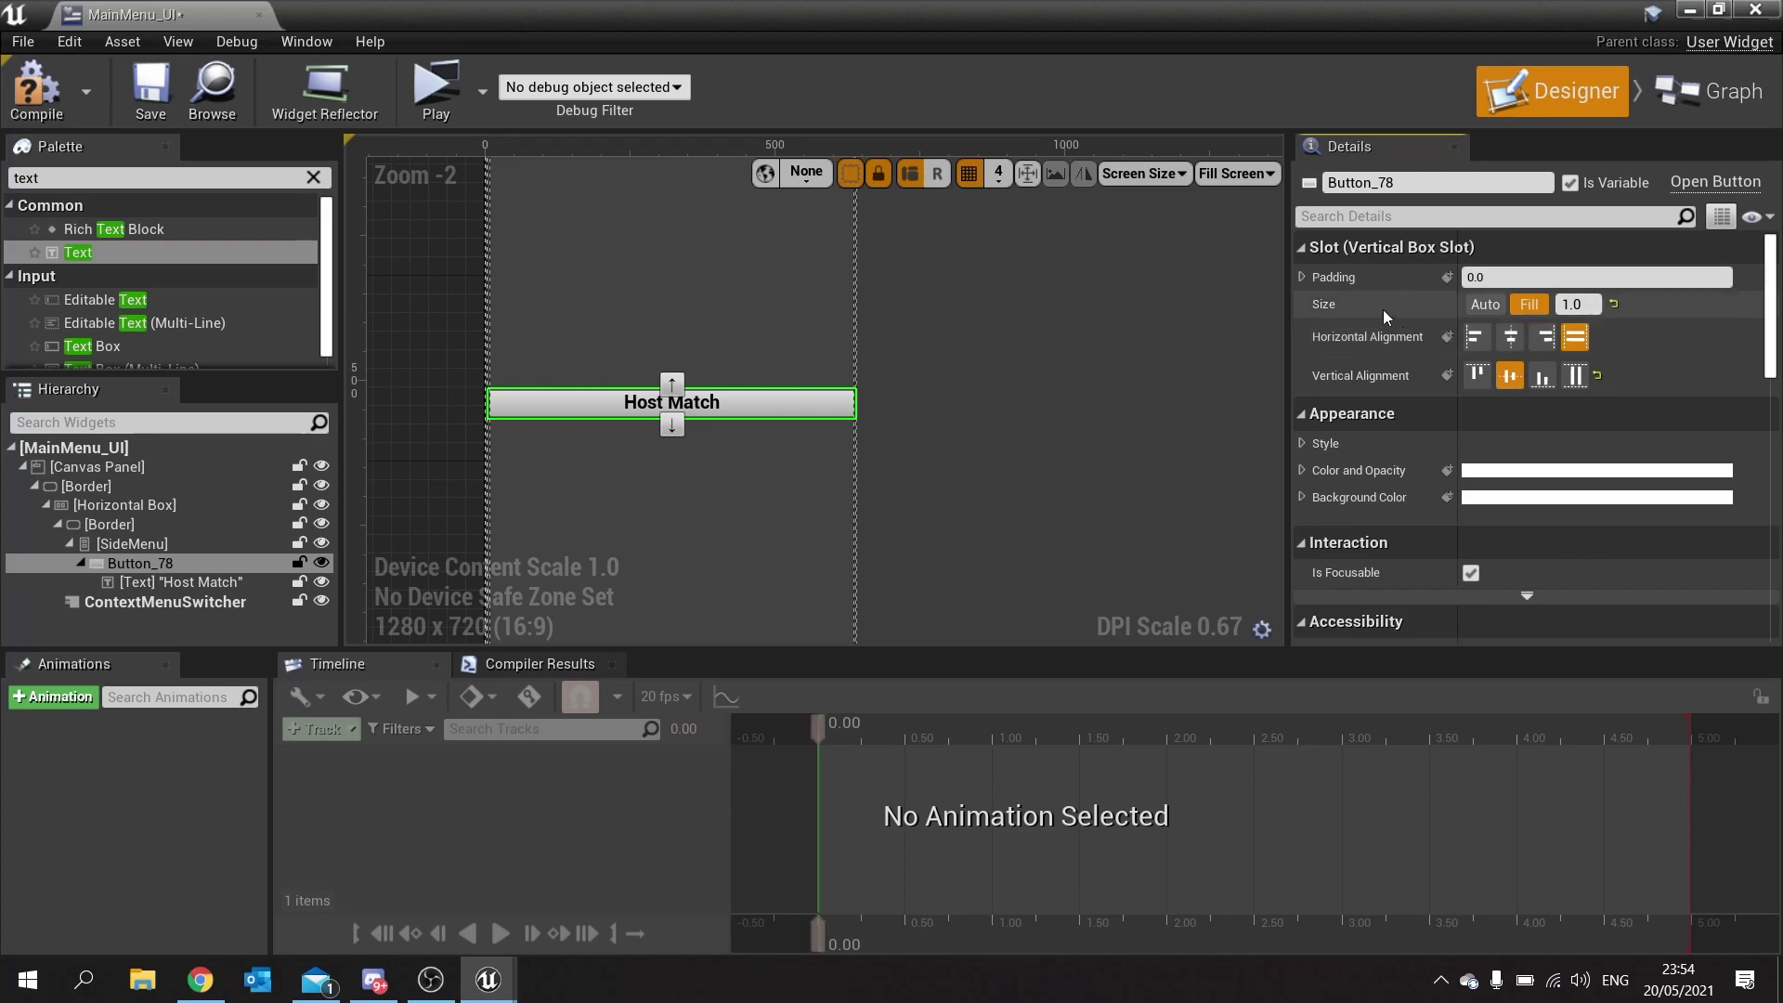
left_click(1302, 277)
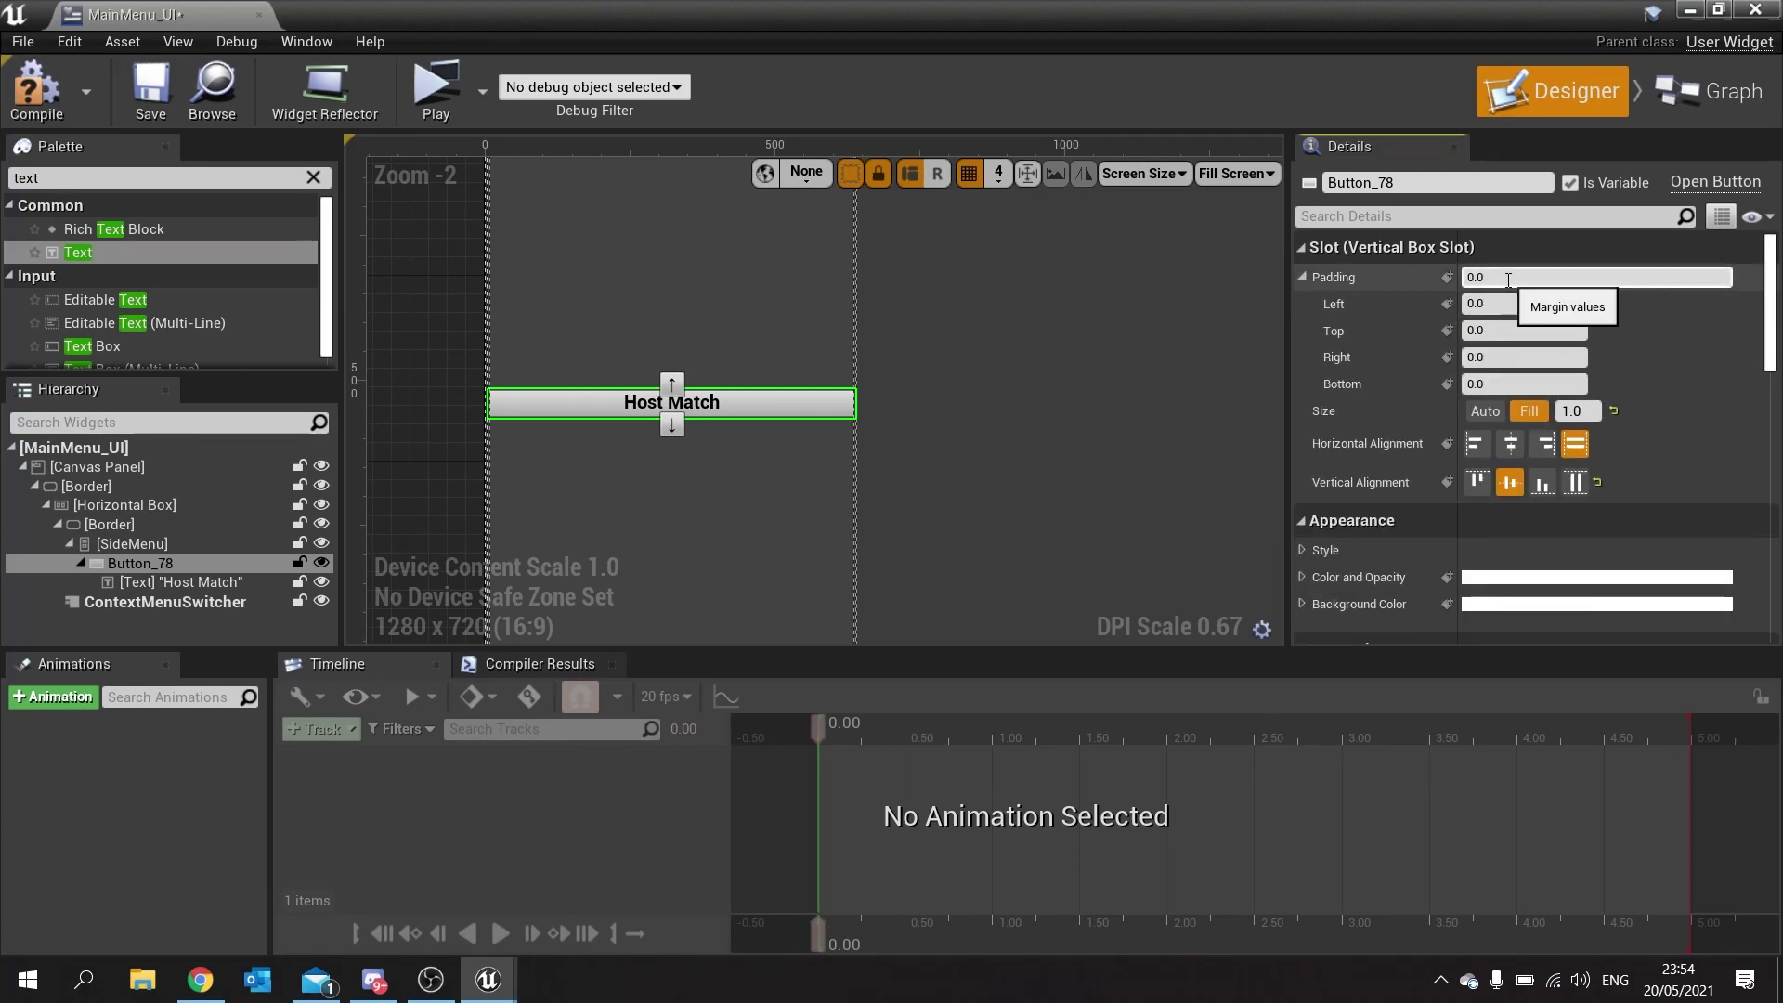
left_click(1508, 278)
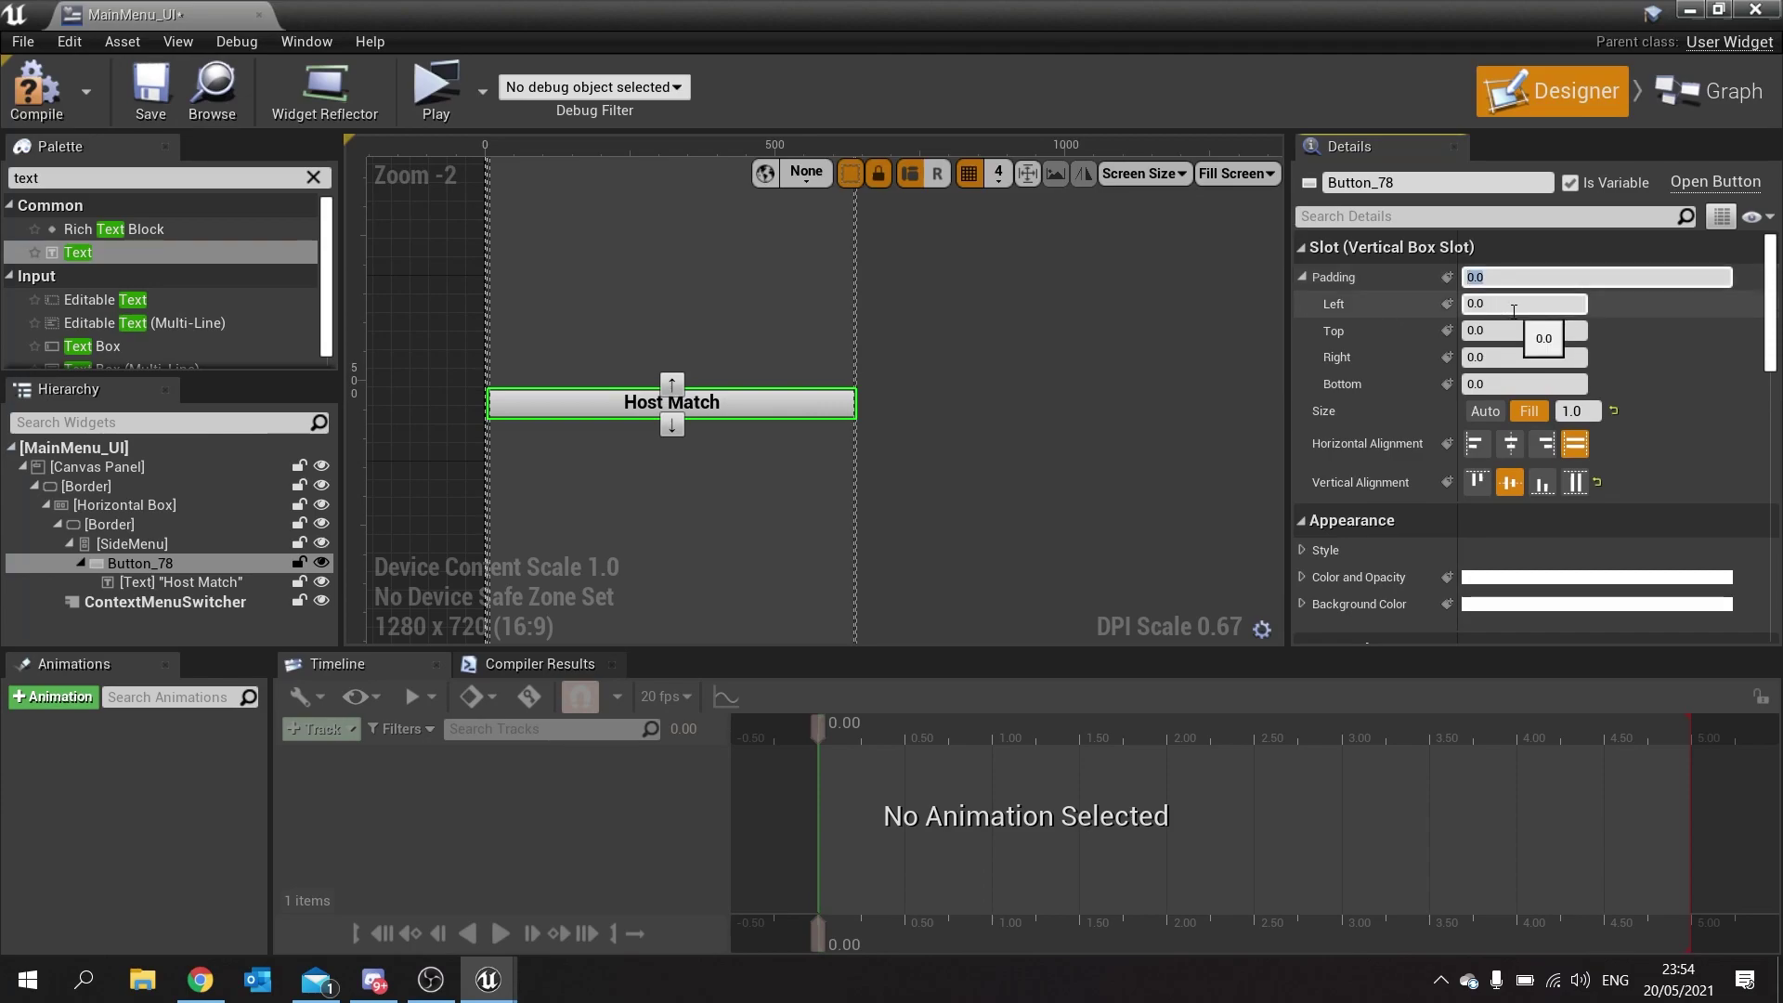
type("20")
key("Return")
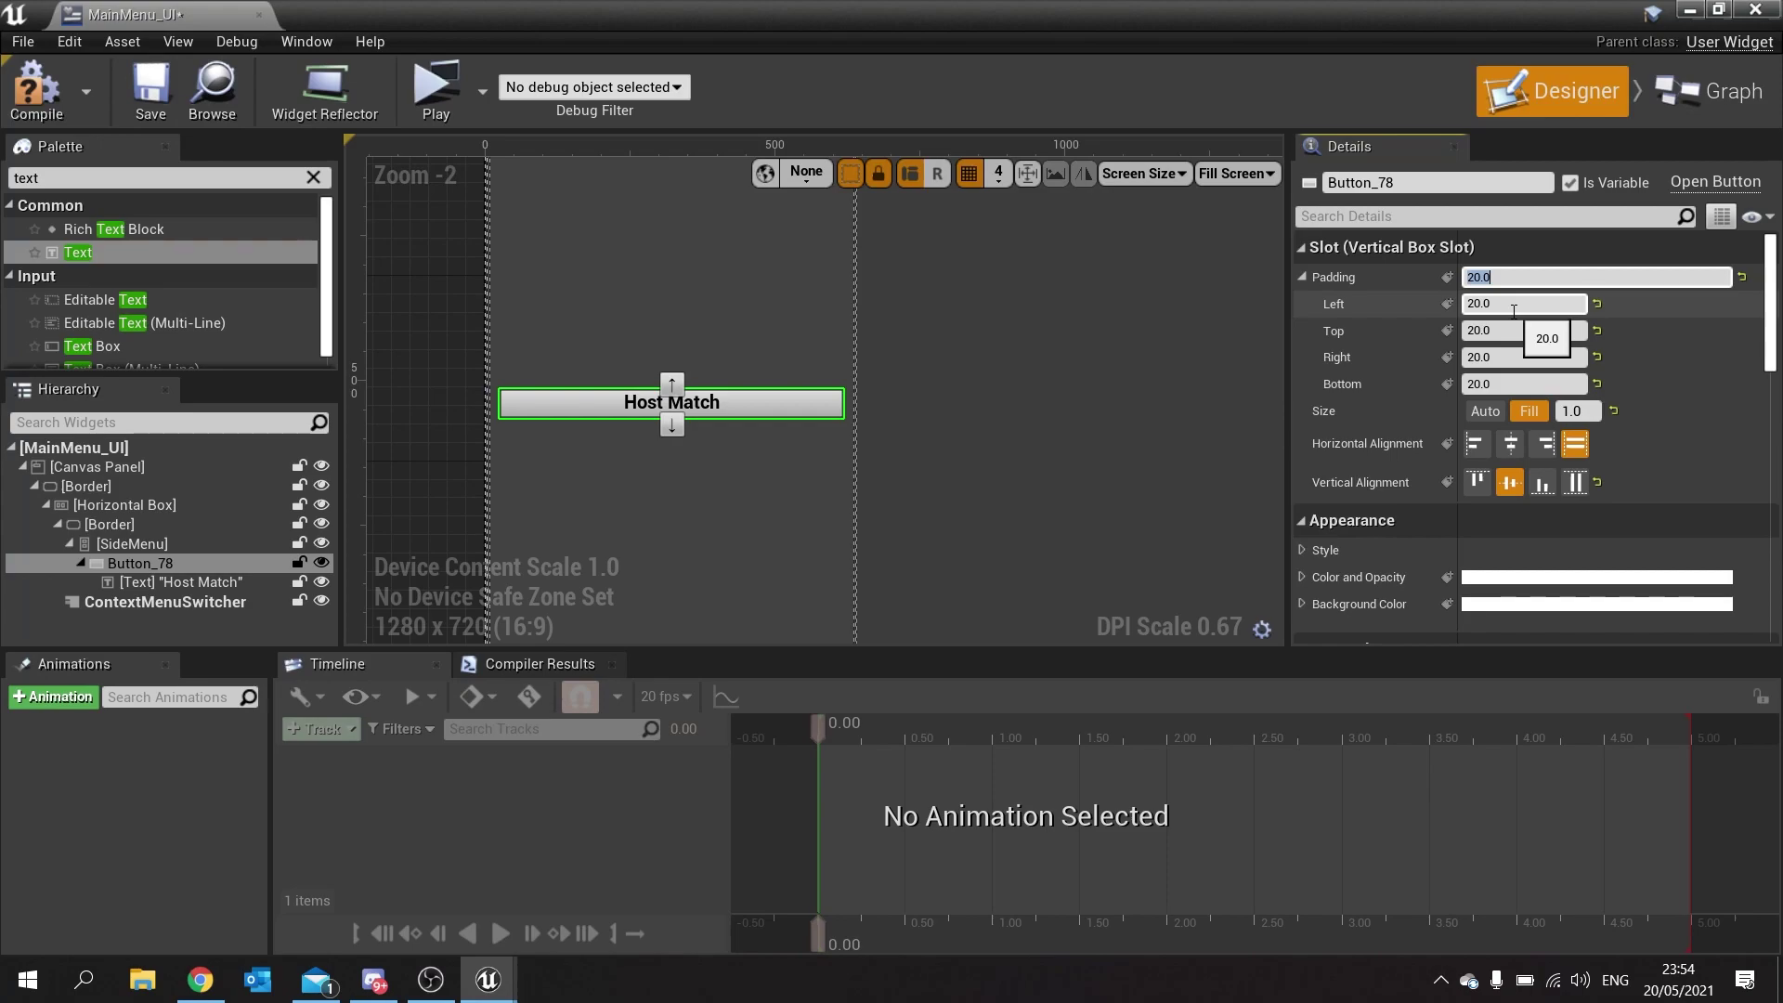
Set the padding of the Host Match text inside its button to 10.
left_click(171, 582)
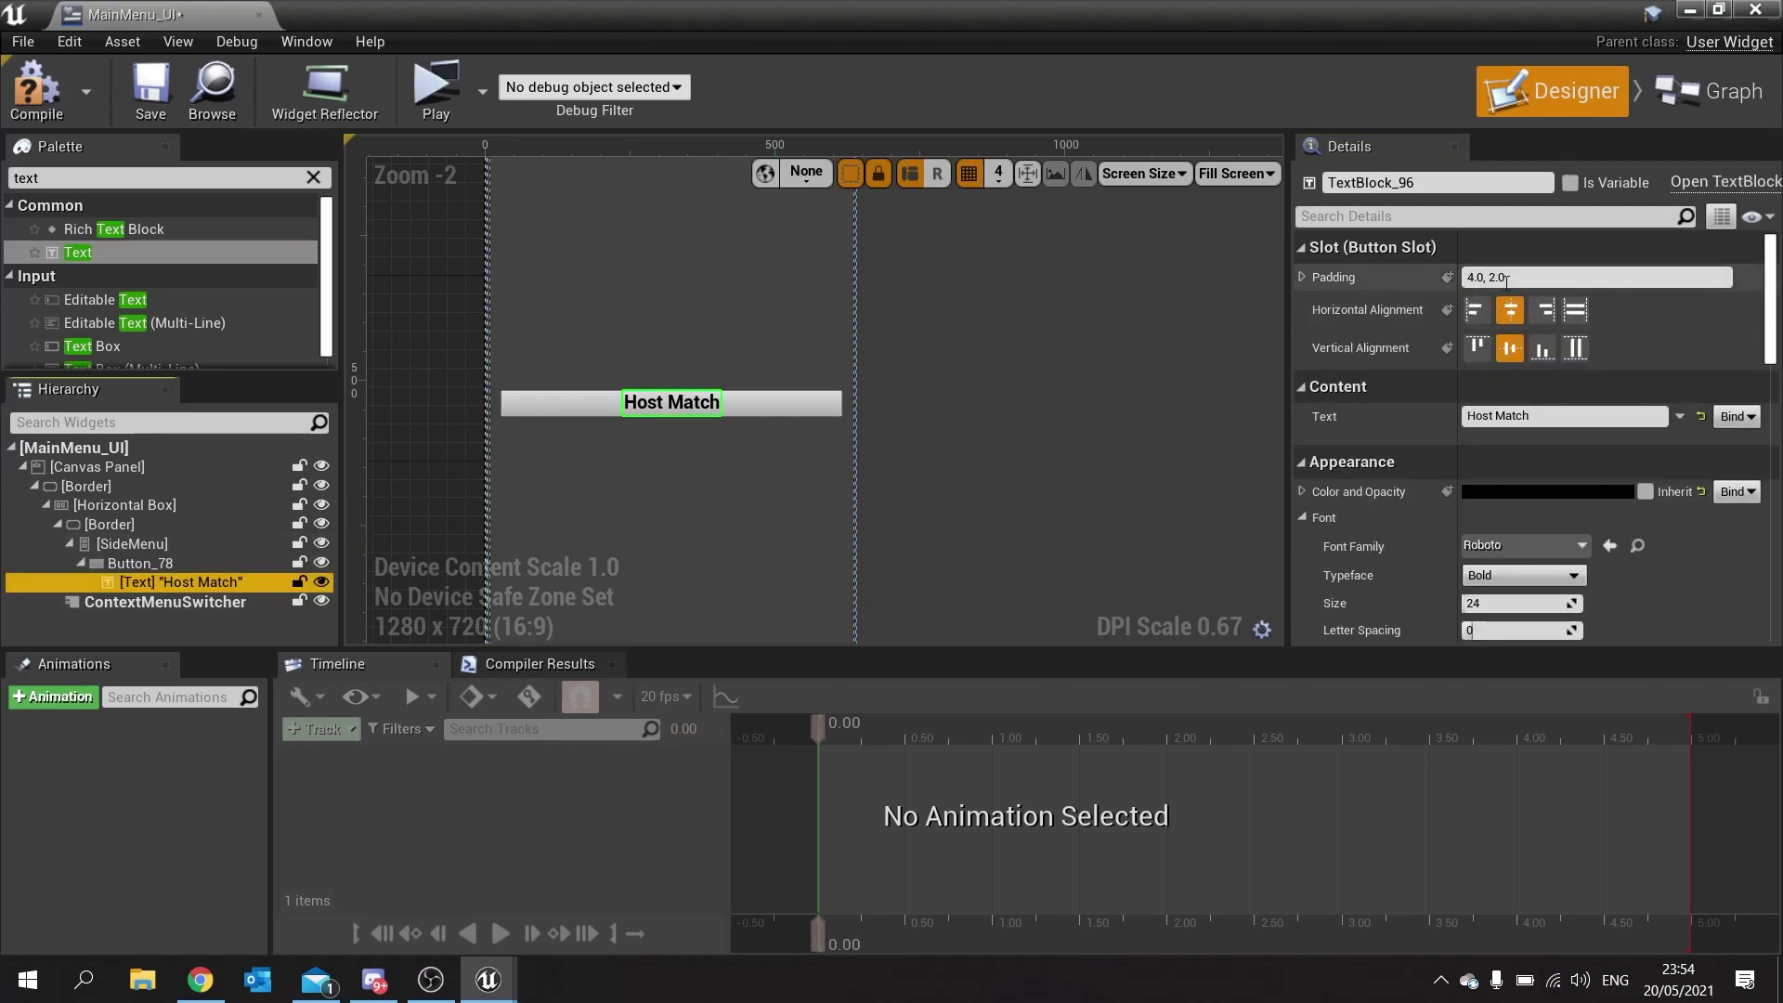
left_click(1499, 283)
type("10")
key("Return")
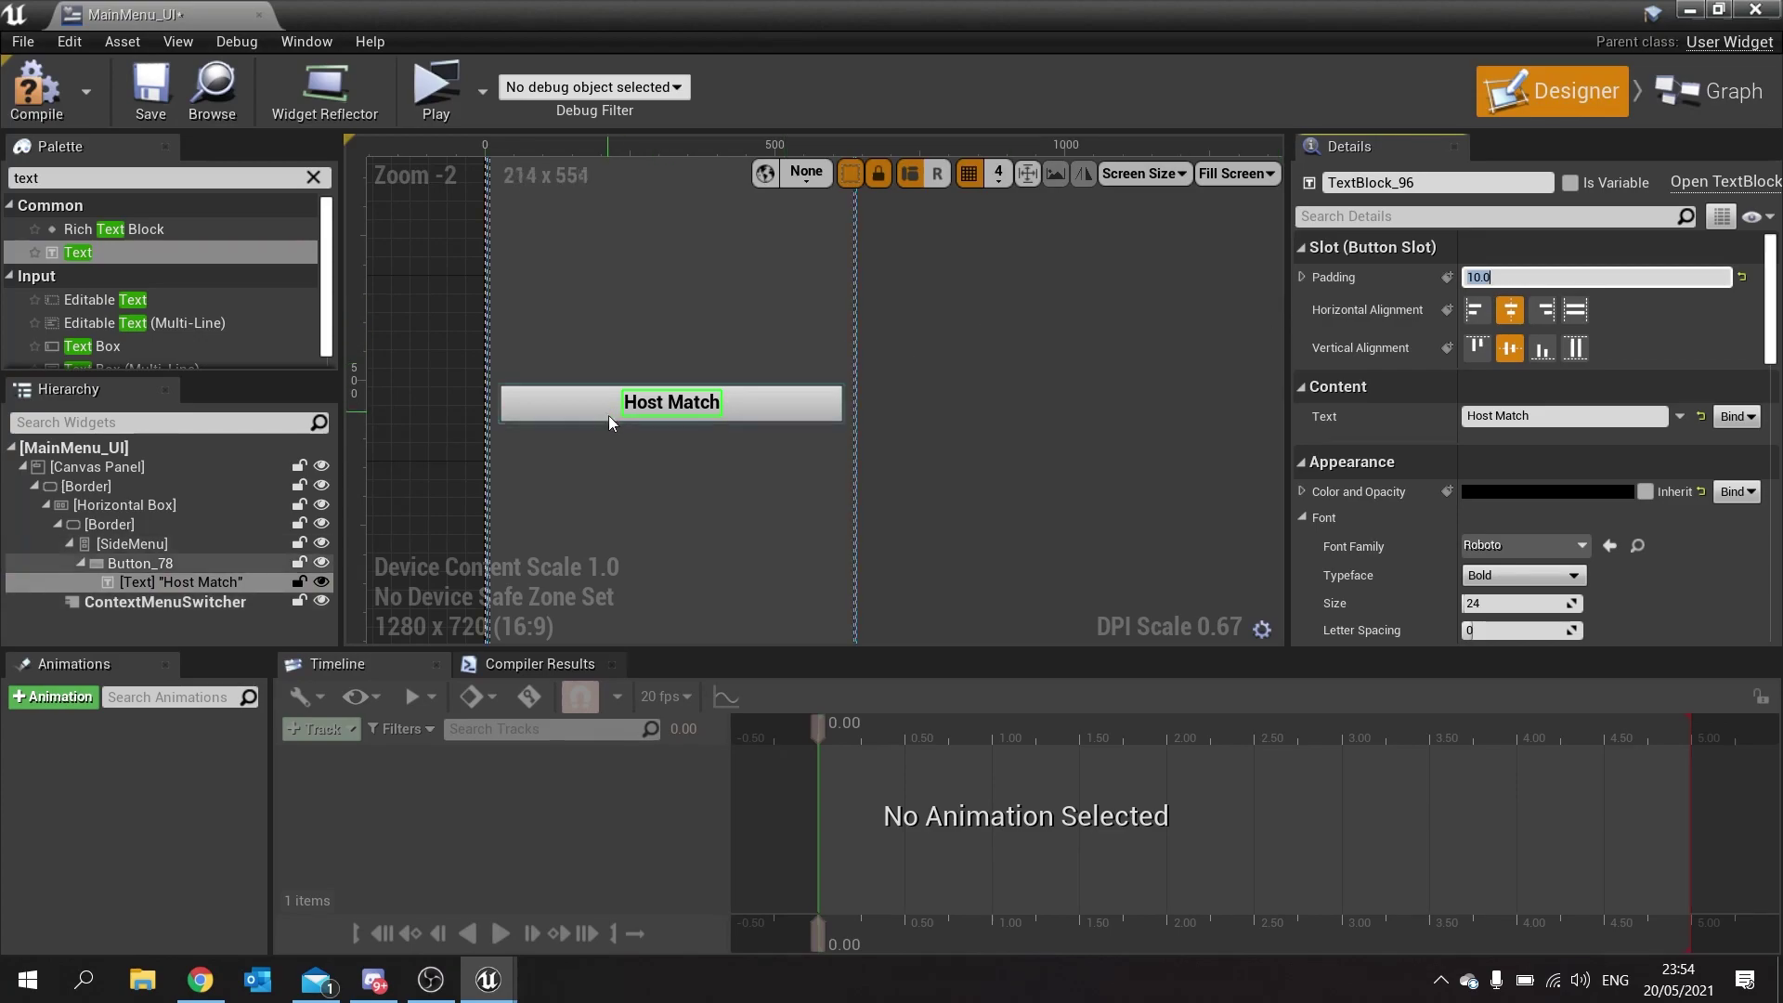
left_click(732, 425)
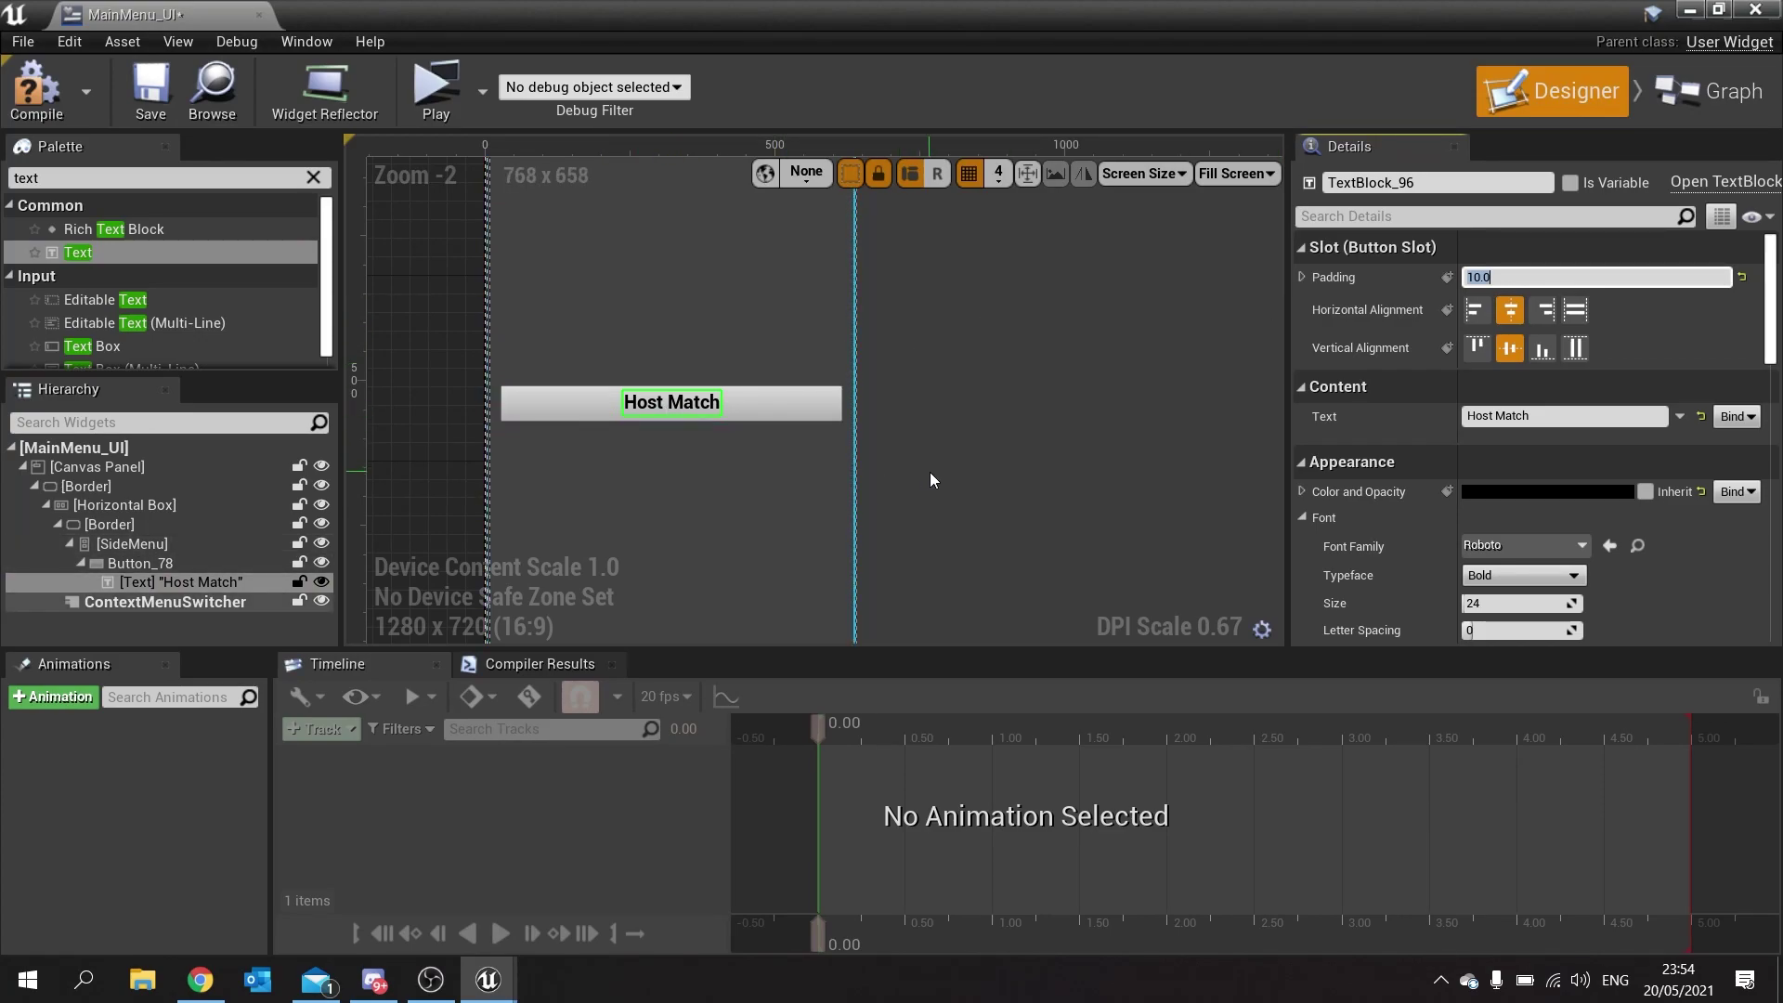
scroll(634, 532, "down", 3)
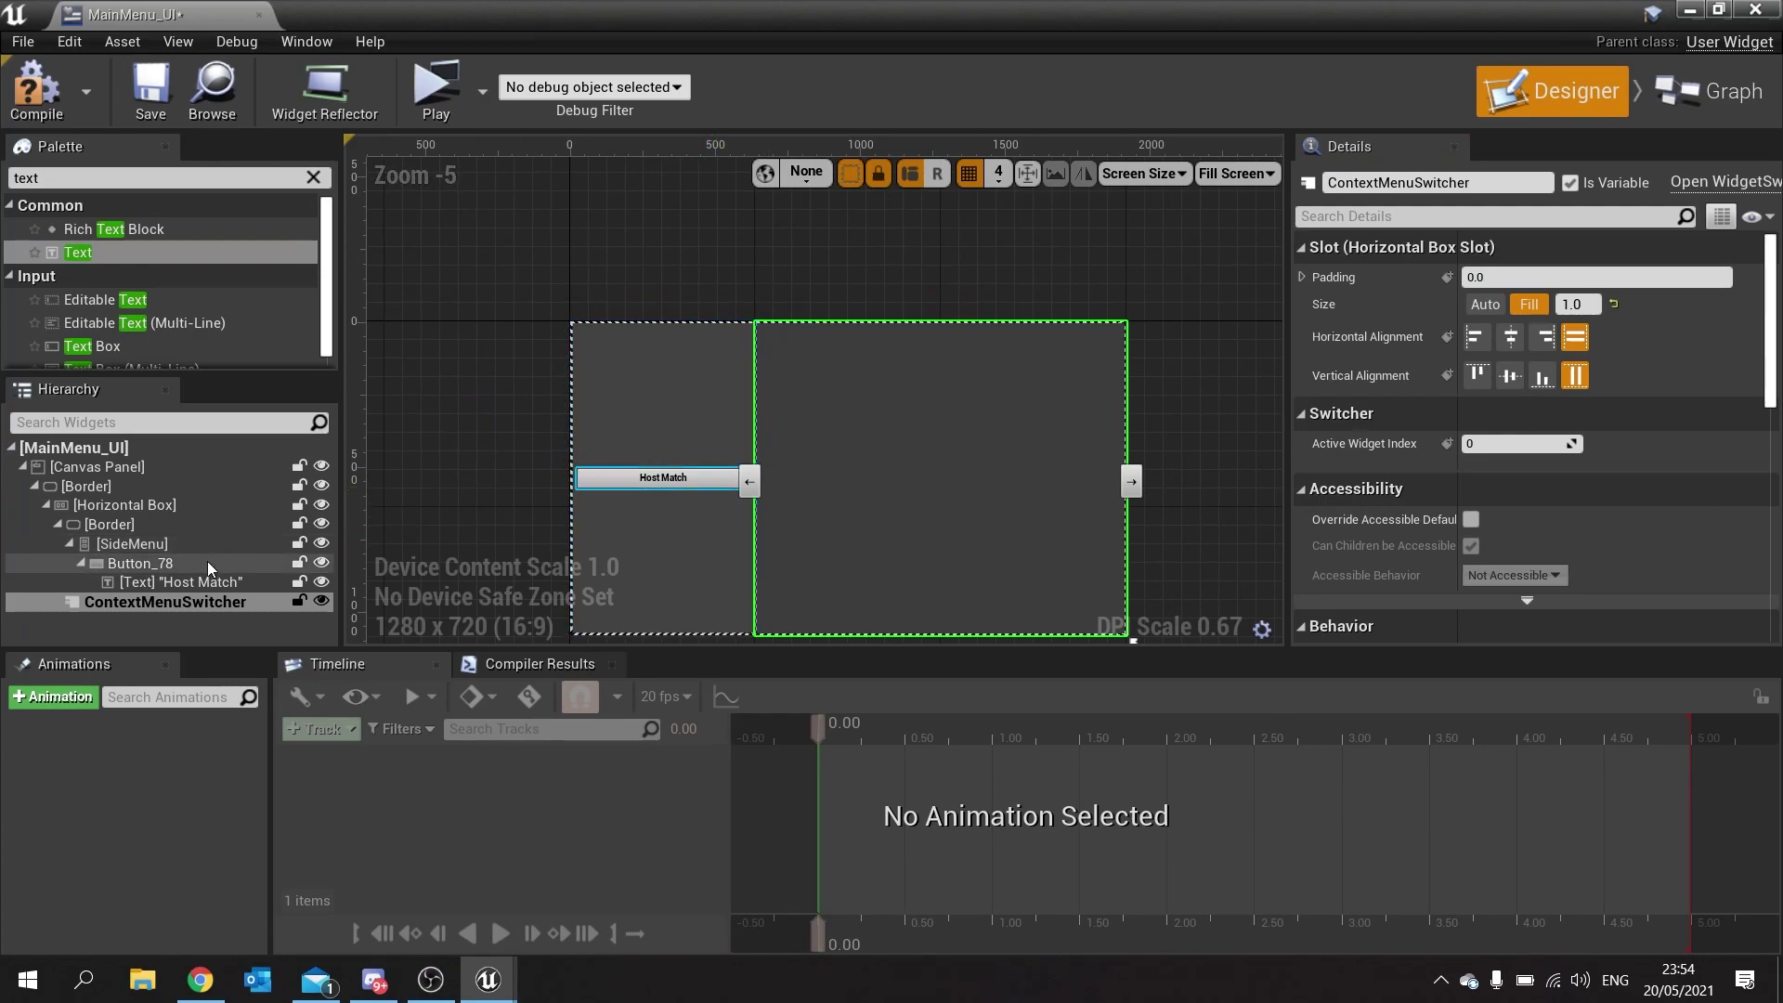
Rename the Host Match button widget in SideMenu to HostMatchButton.
double_click(166, 566)
left_click(1408, 185)
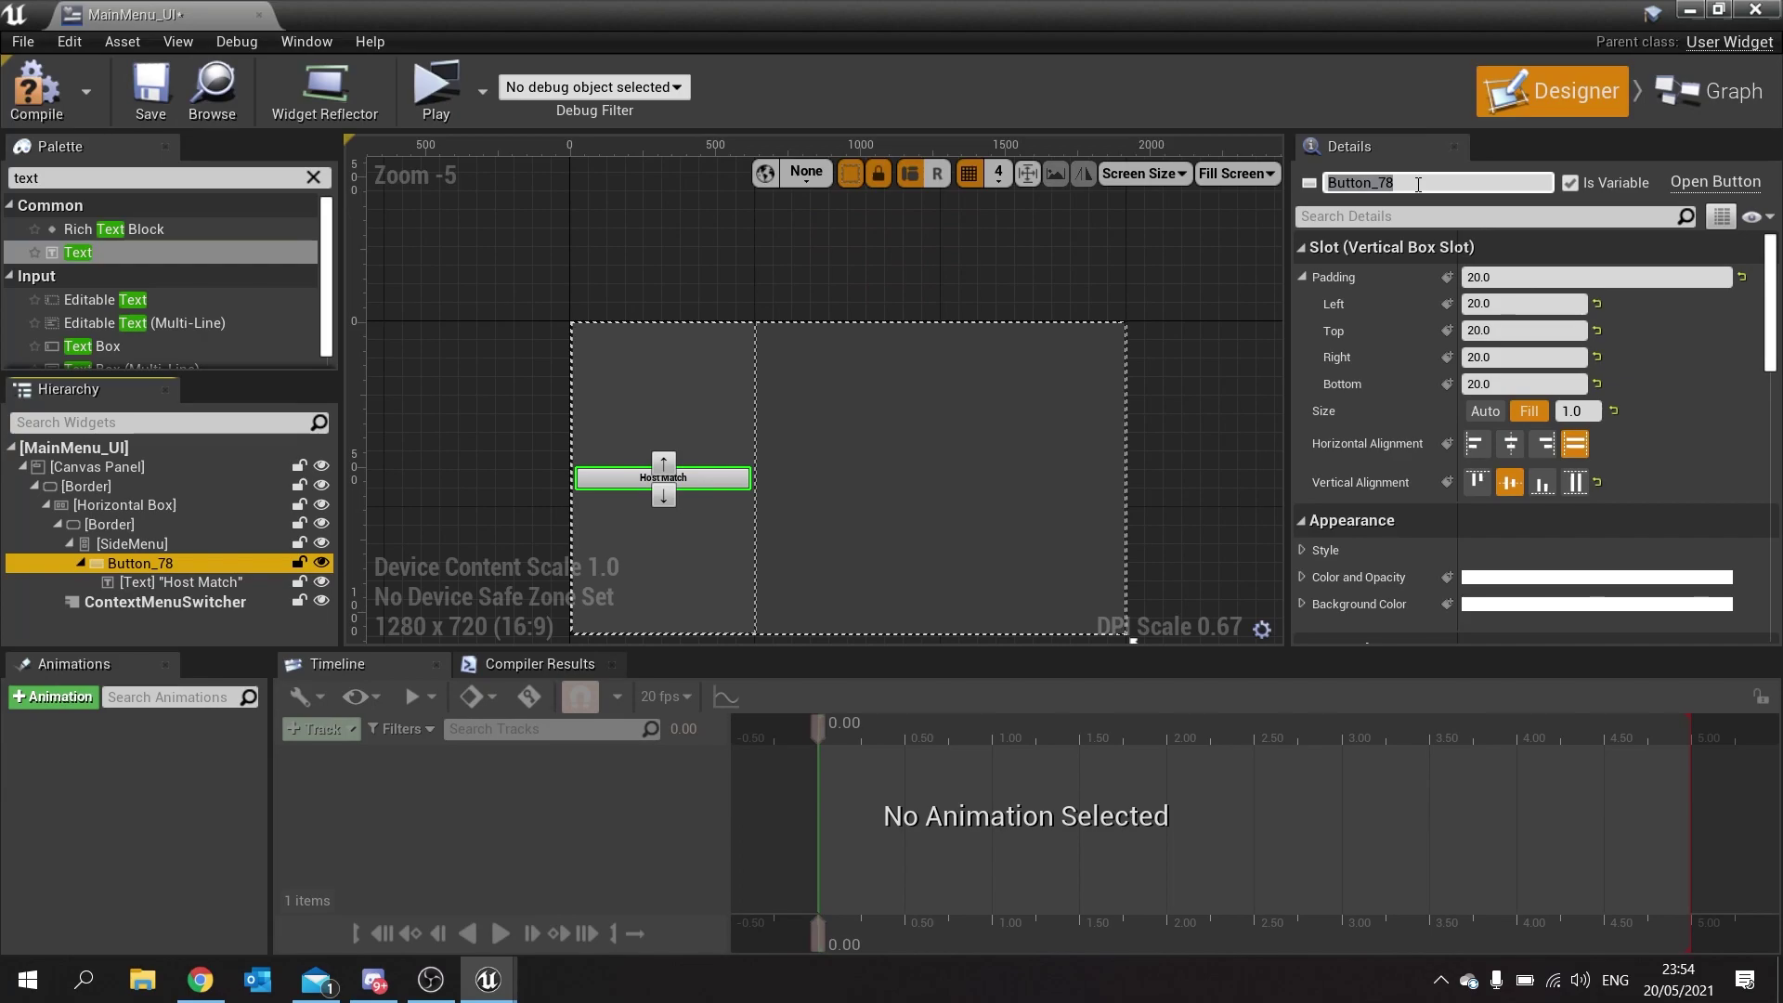
left_click(1418, 185)
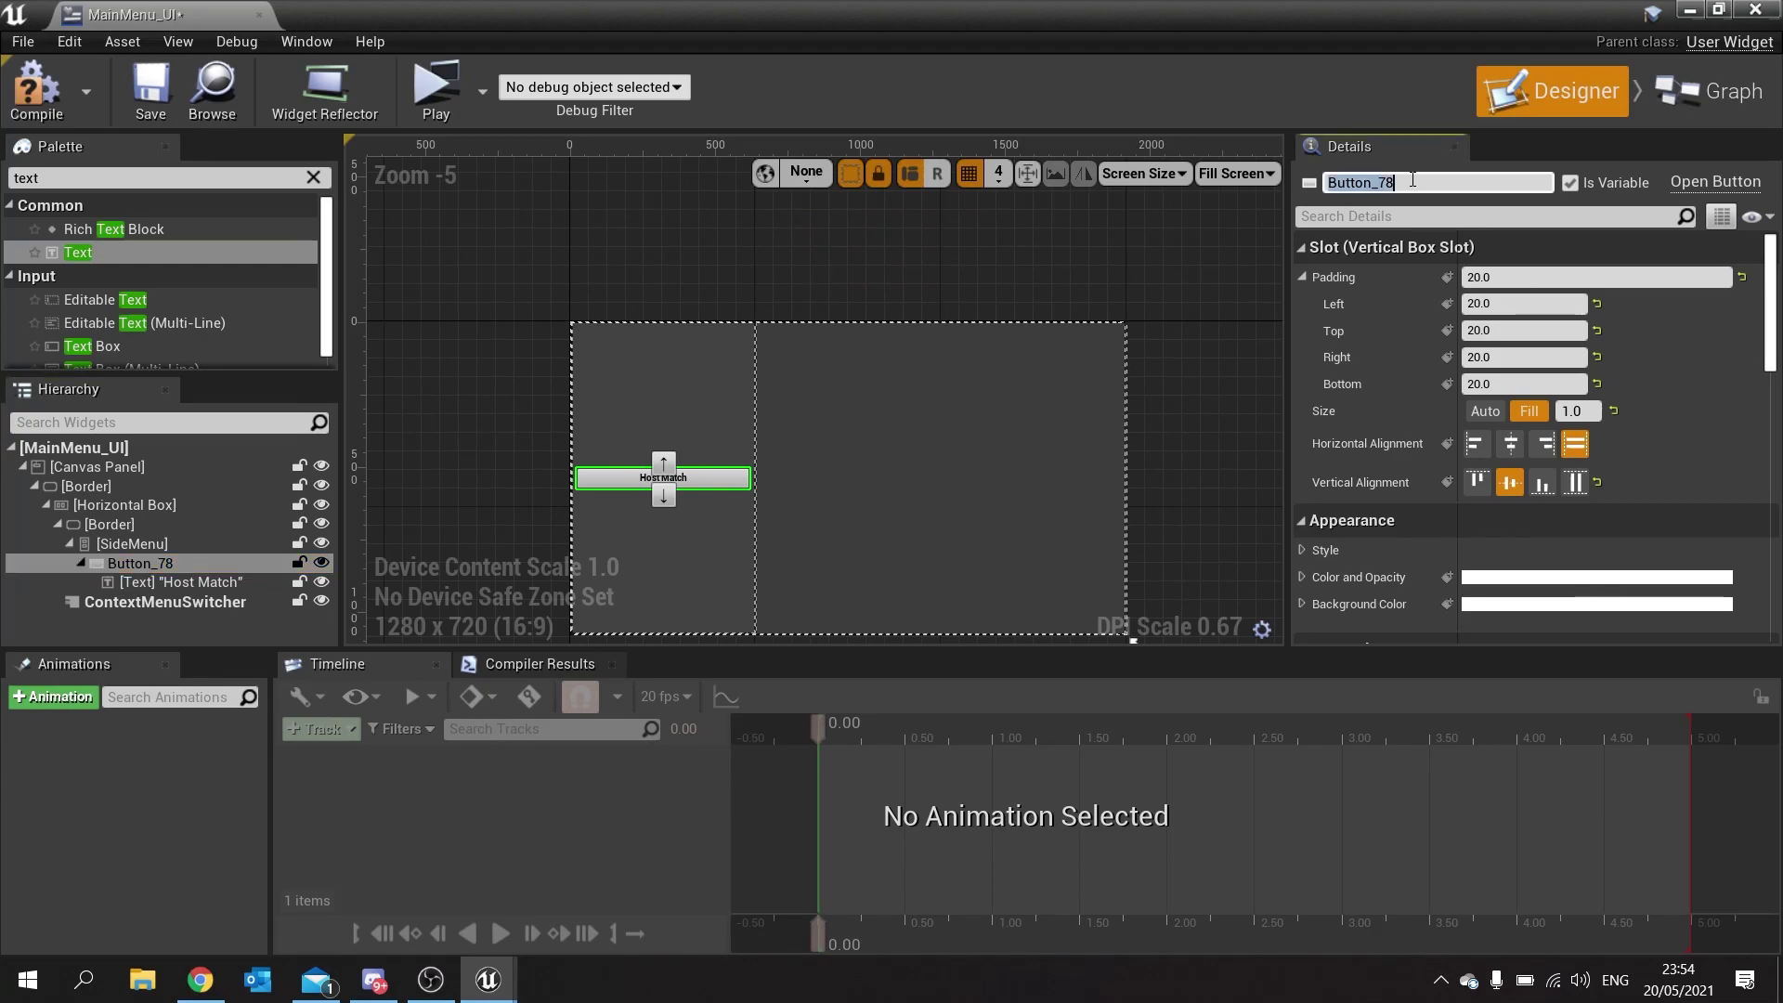
type("HostMa")
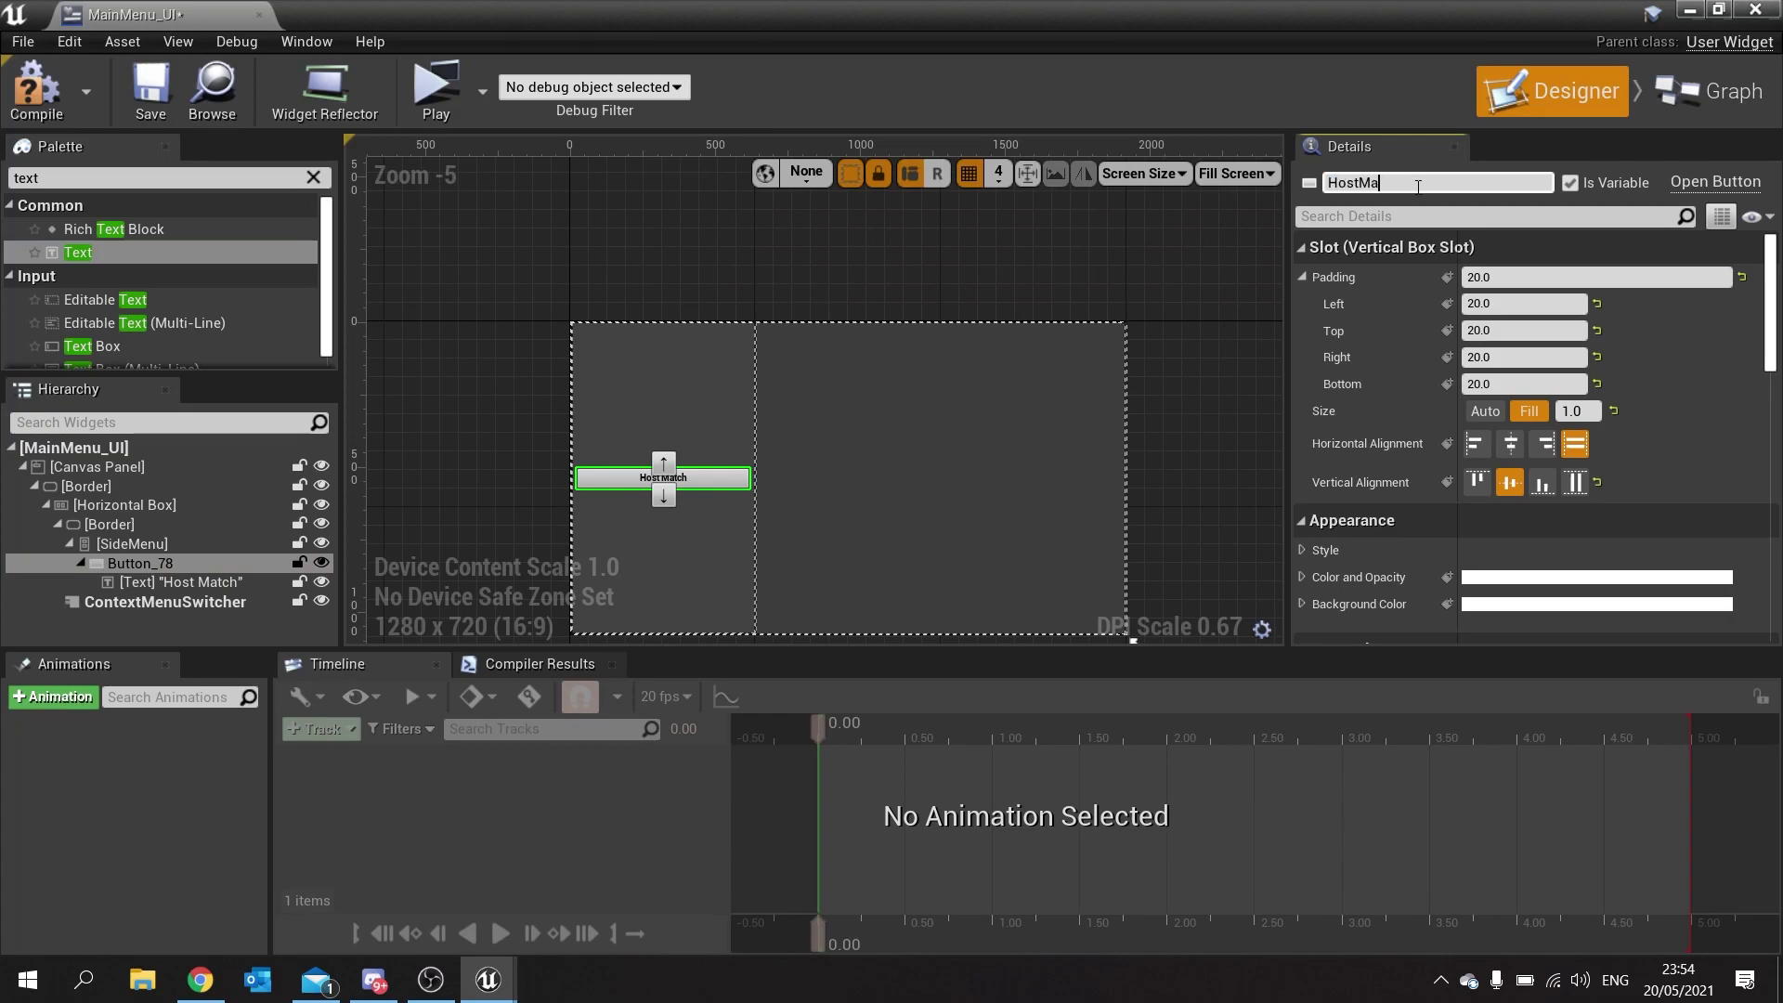
type("tchButton")
key("Return")
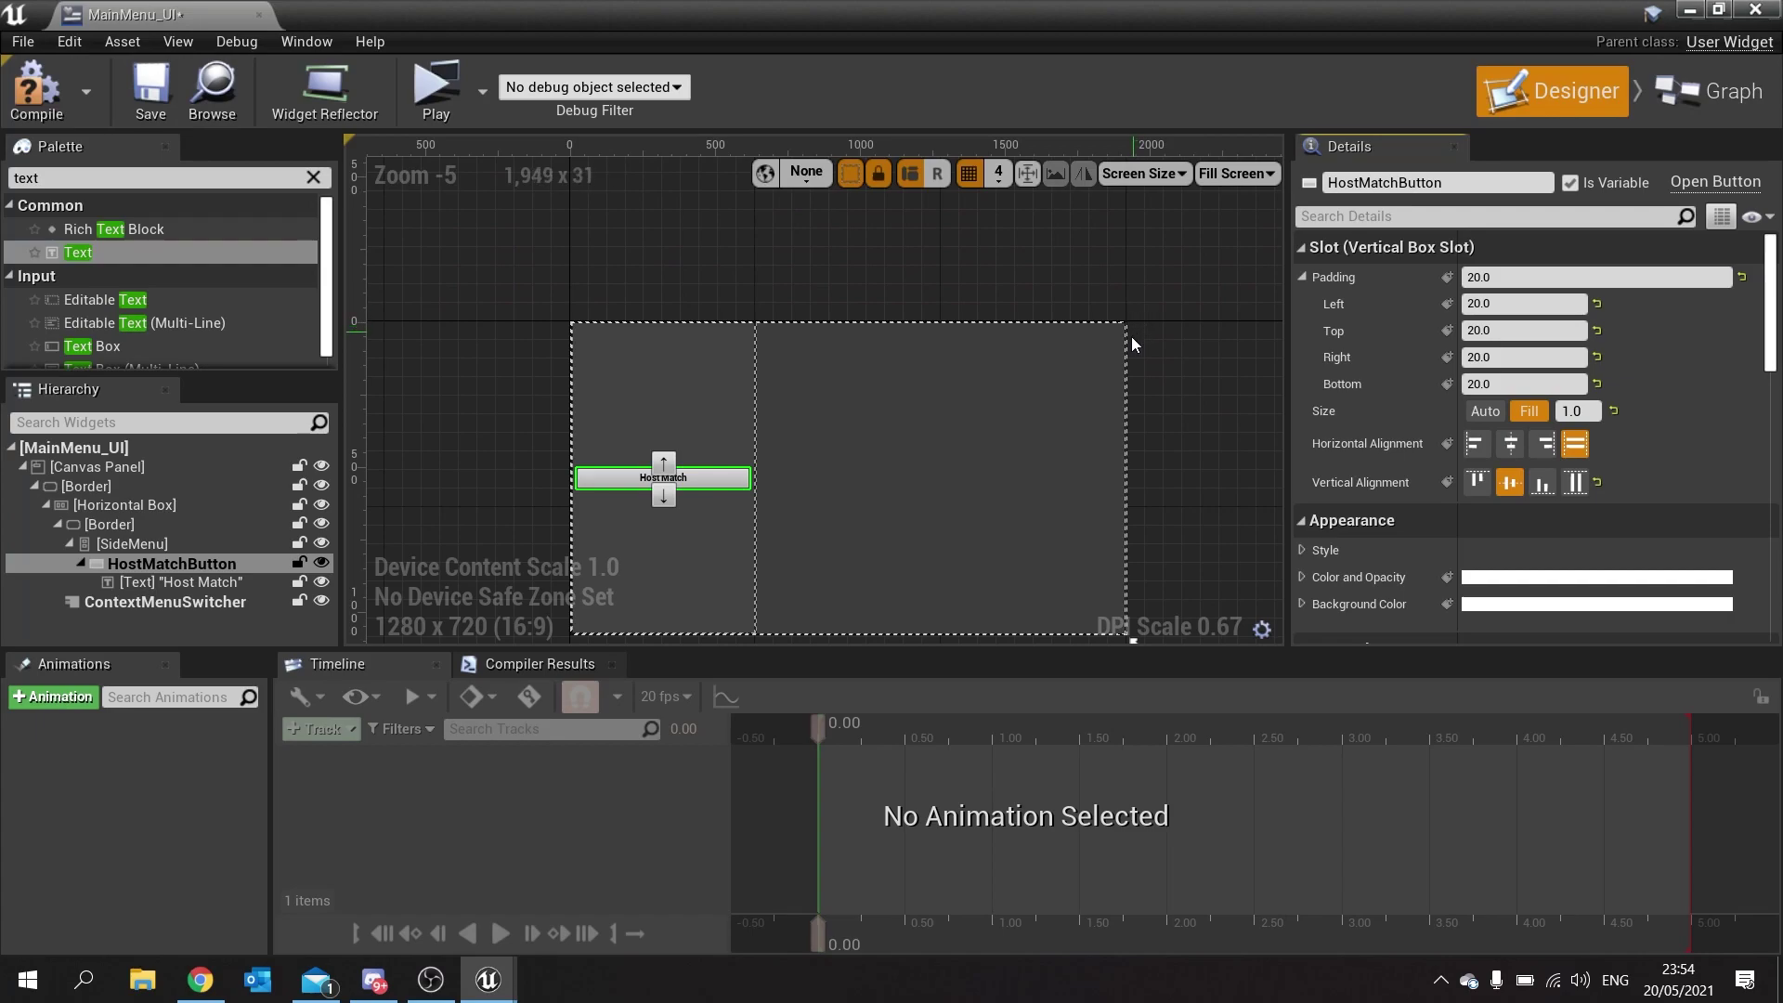
Duplicate HostMatchButton within SideMenu and rename the copy JoinMatchButton.
left_click(82, 564)
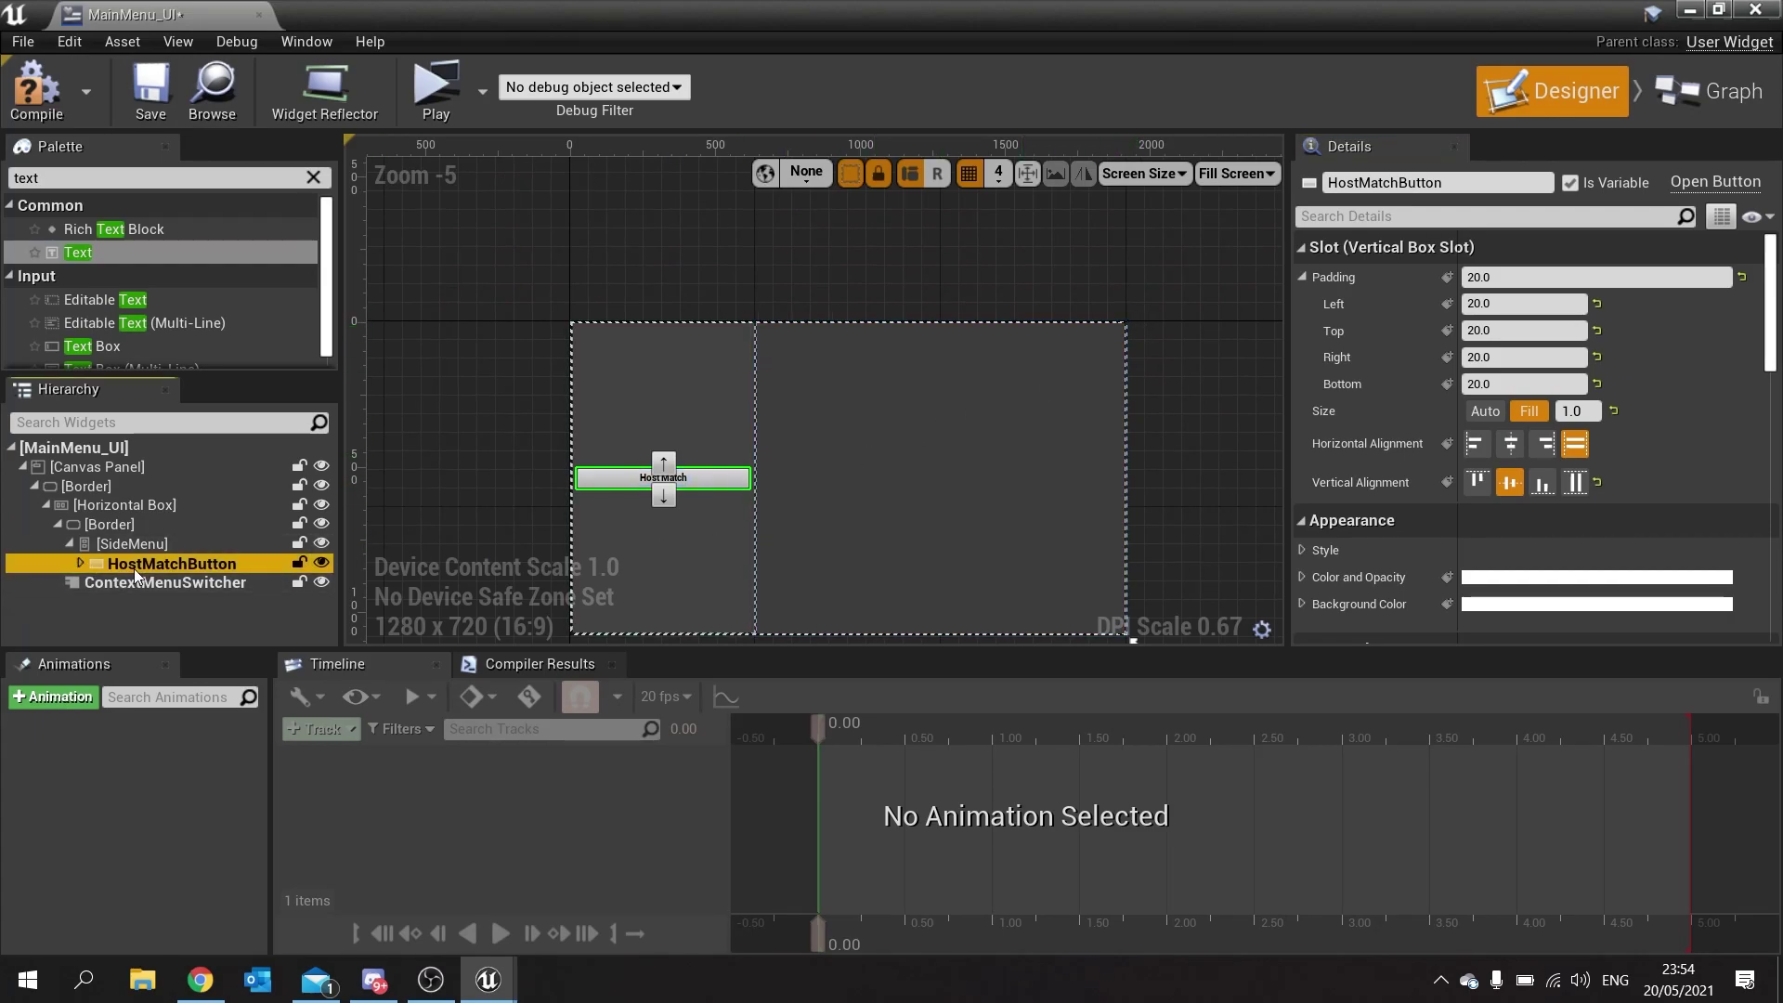
right_click(169, 564)
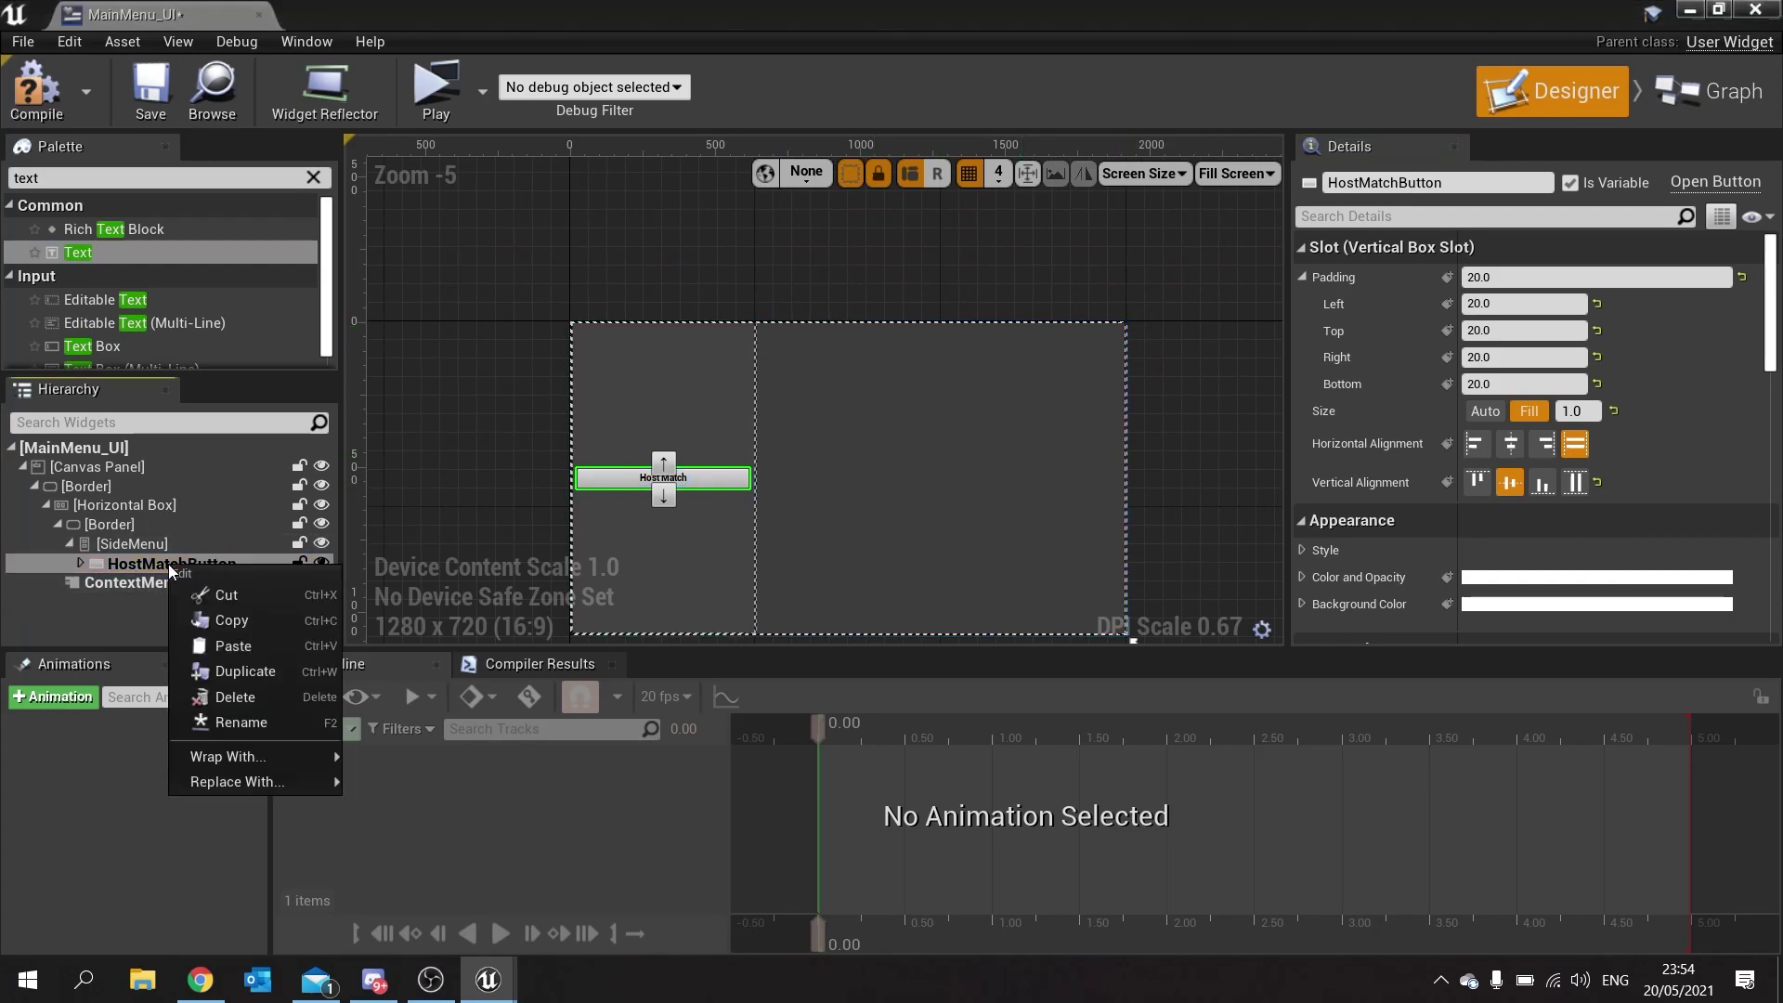
left_click(226, 671)
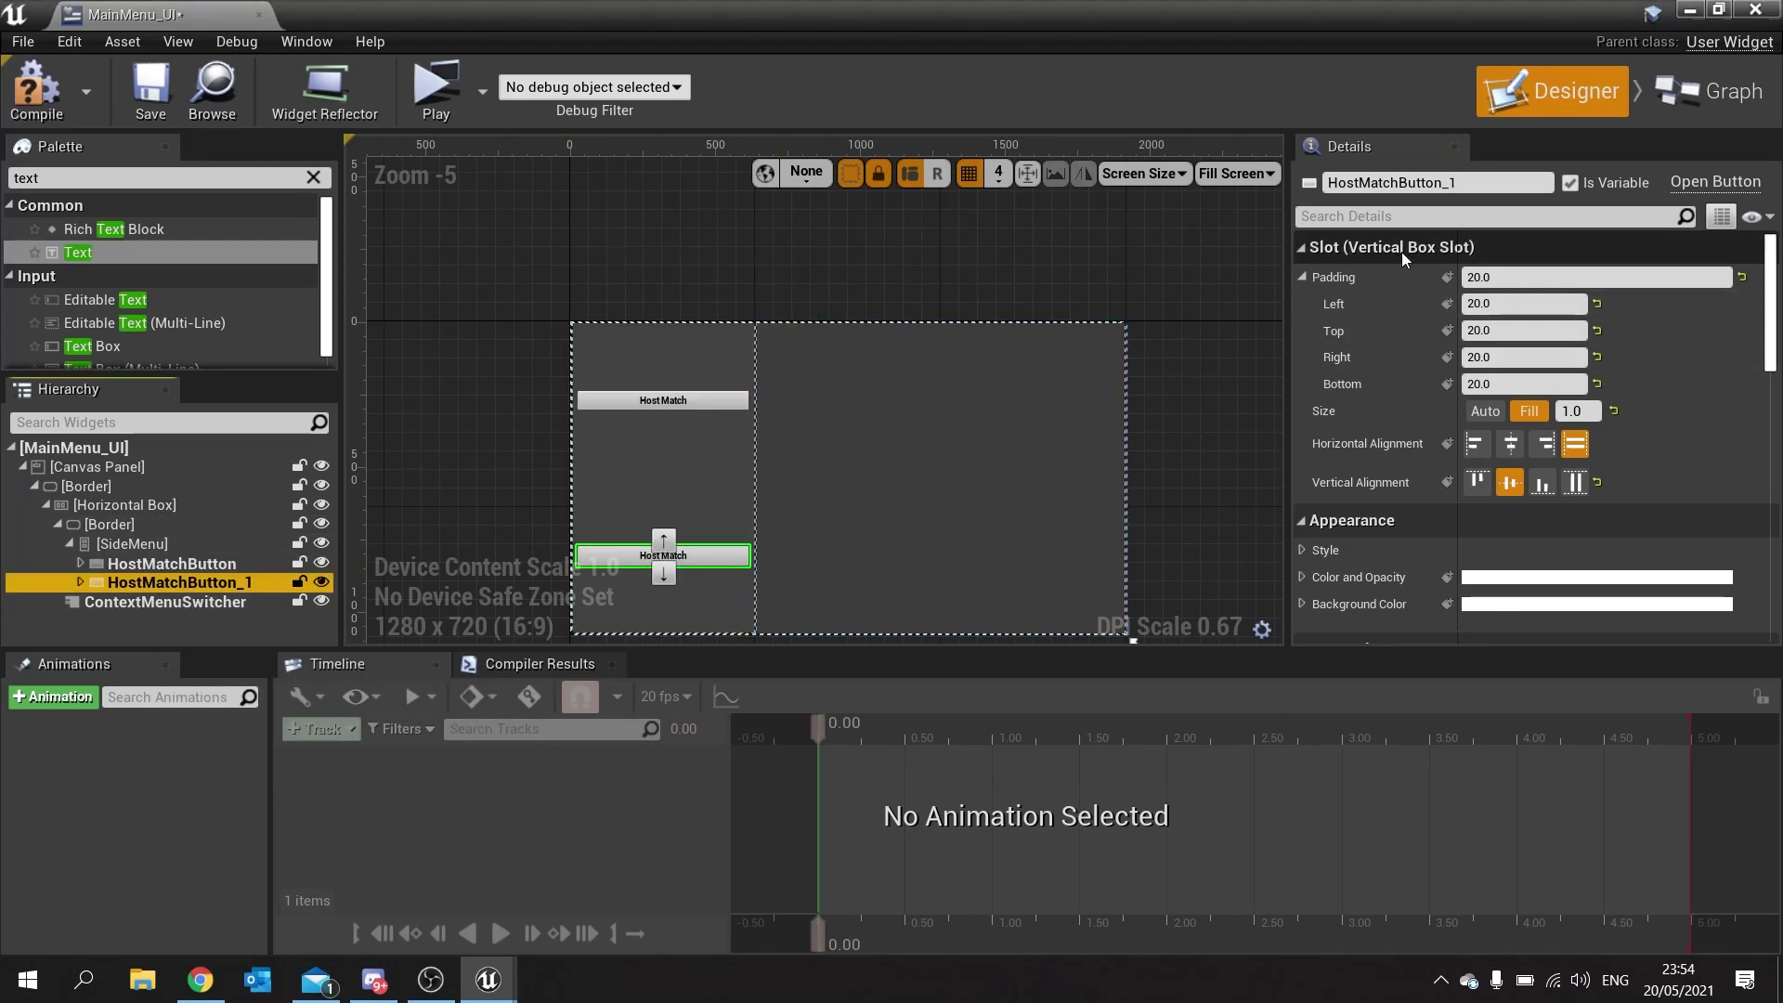
left_click(1393, 182)
type("JoinMatchButton")
key("Return")
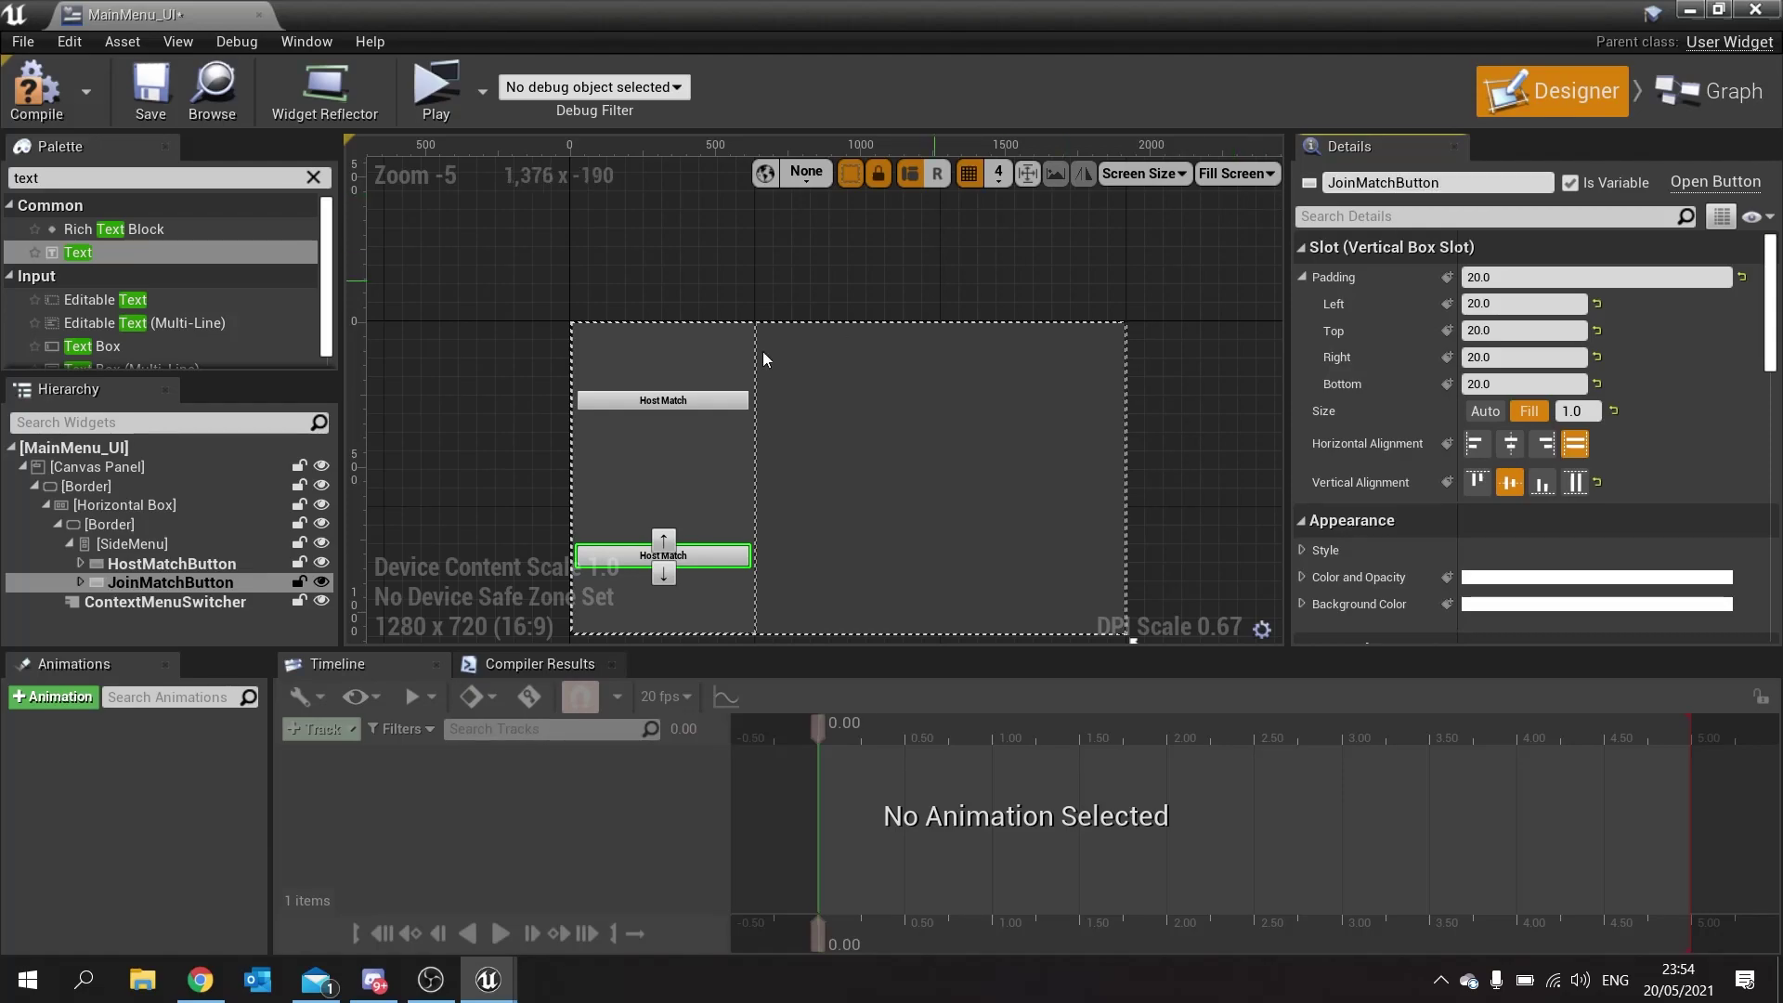
Change the text block inside JoinMatchButton to read "Join Match".
left_click(80, 582)
left_click(148, 601)
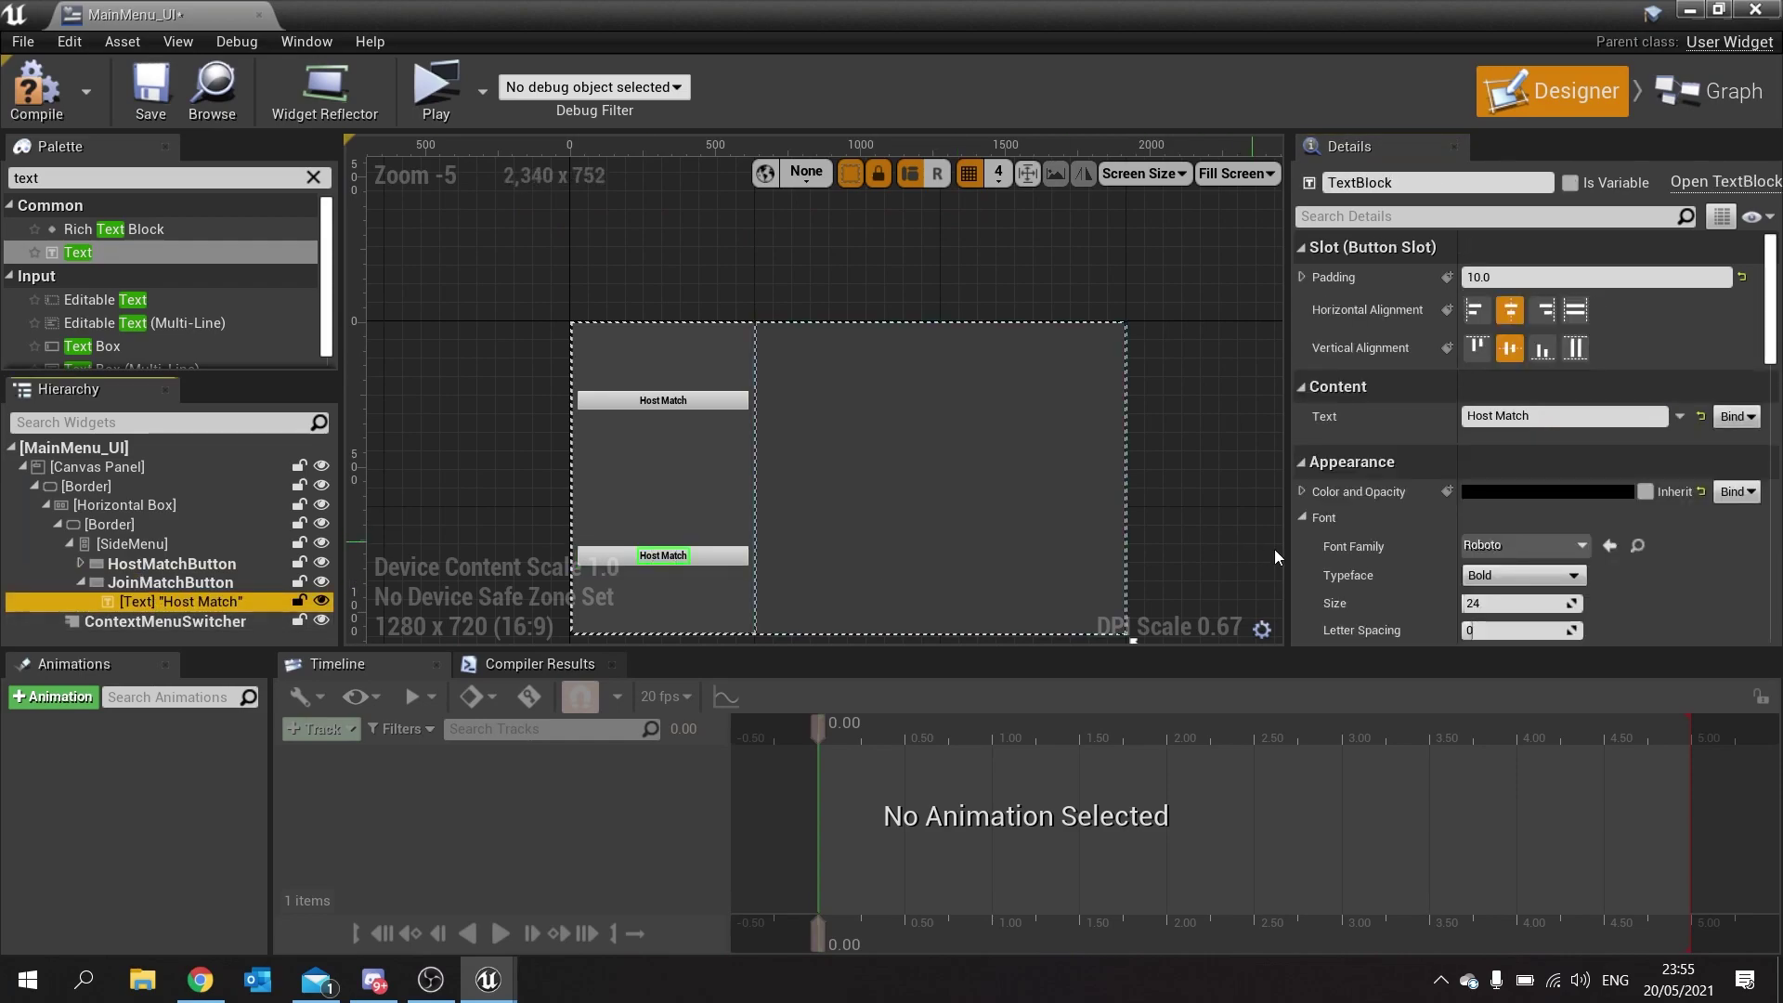
double_click(1479, 416)
type("Joi")
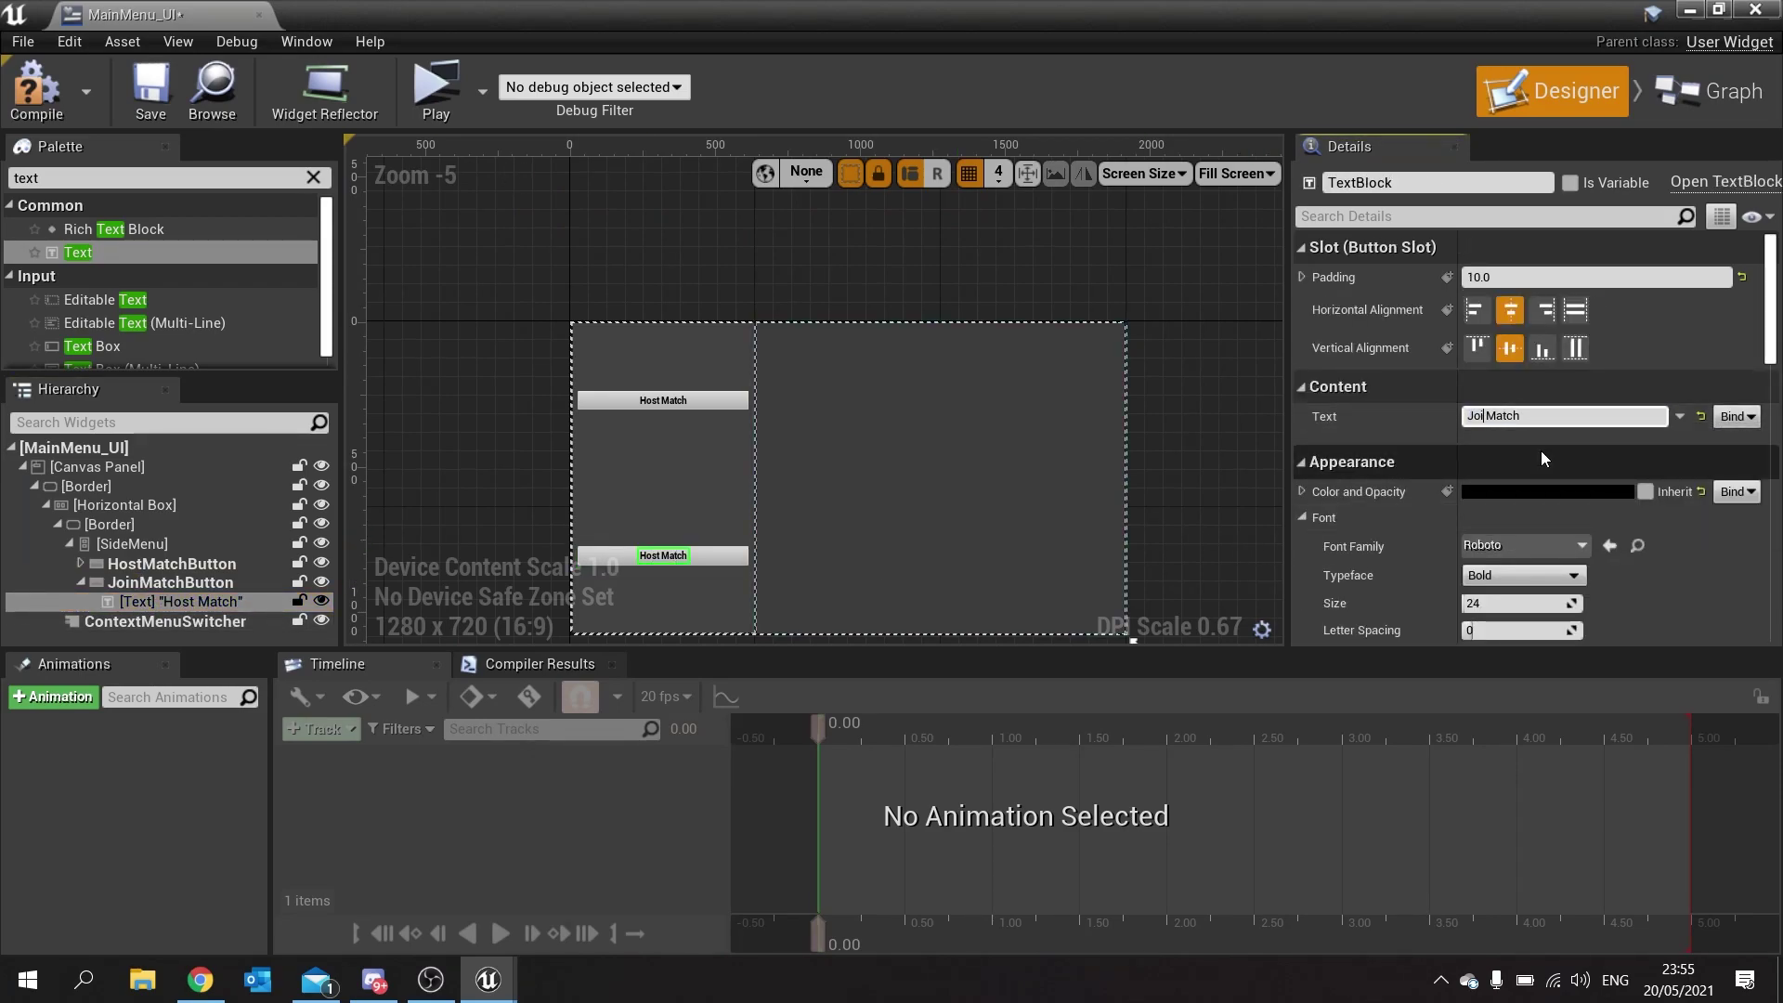
type("n")
key("Return")
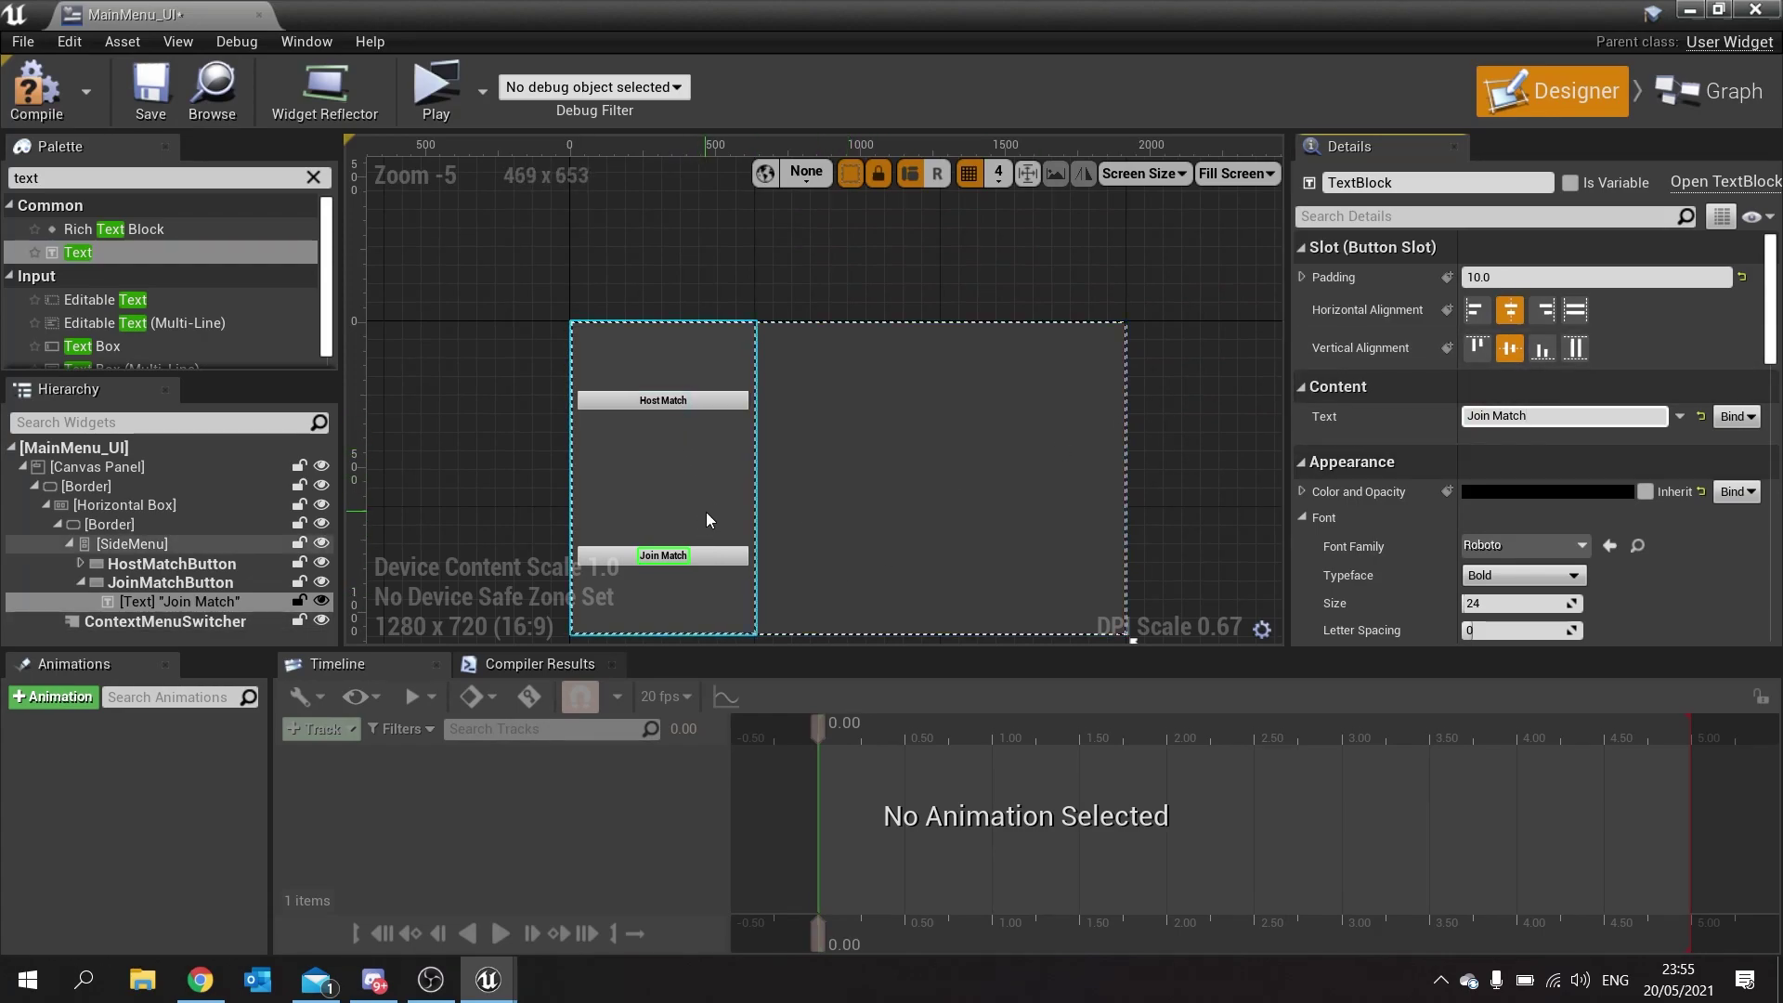
Set the slot size of both JoinMatchButton and HostMatchButton to Auto.
left_click(144, 583)
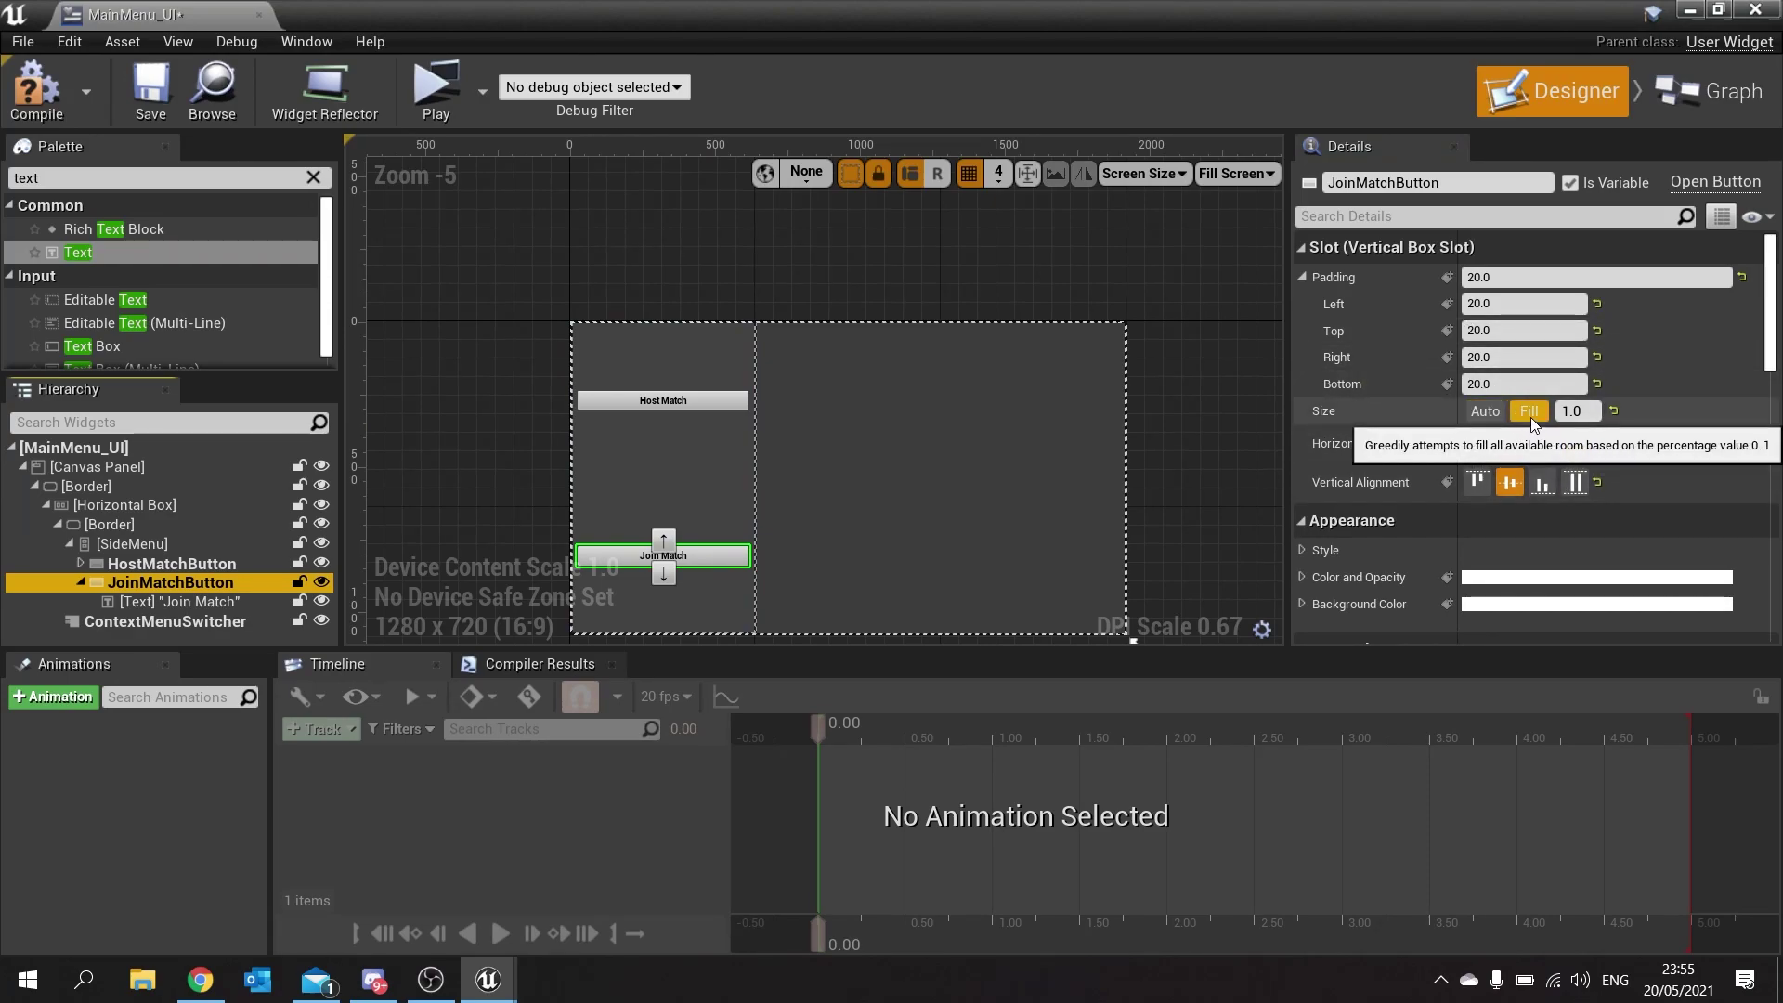
left_click(1501, 416)
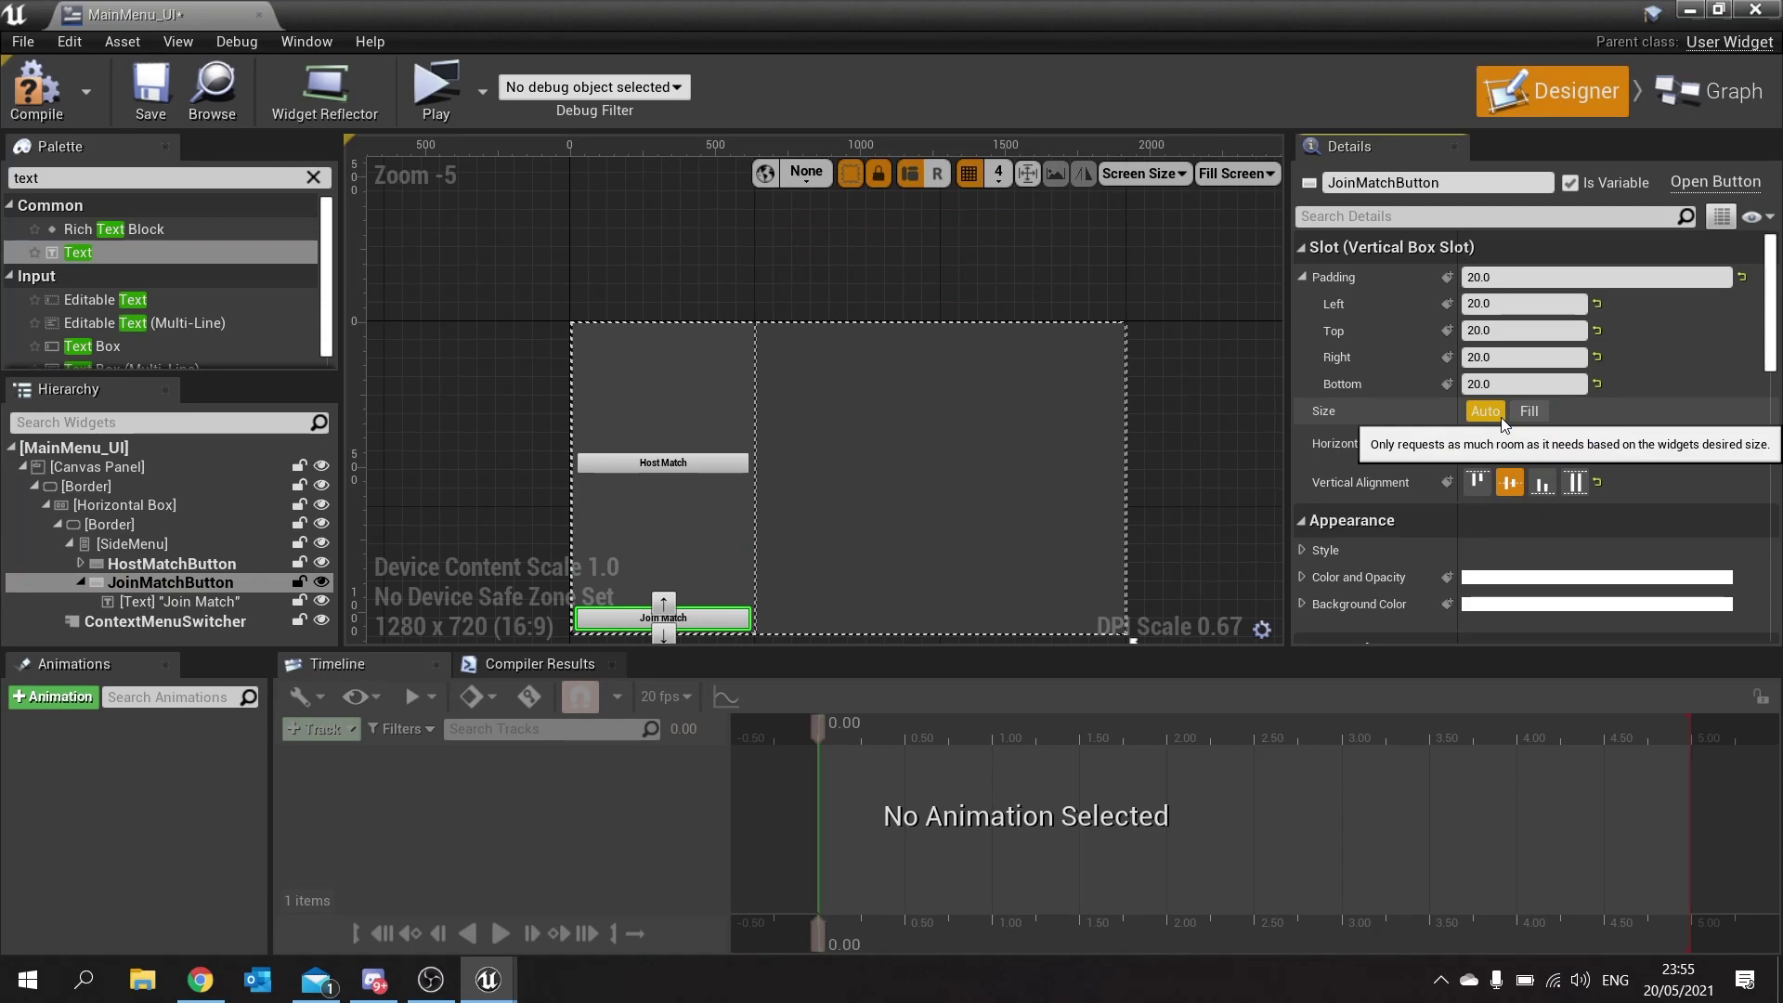
left_click(172, 563)
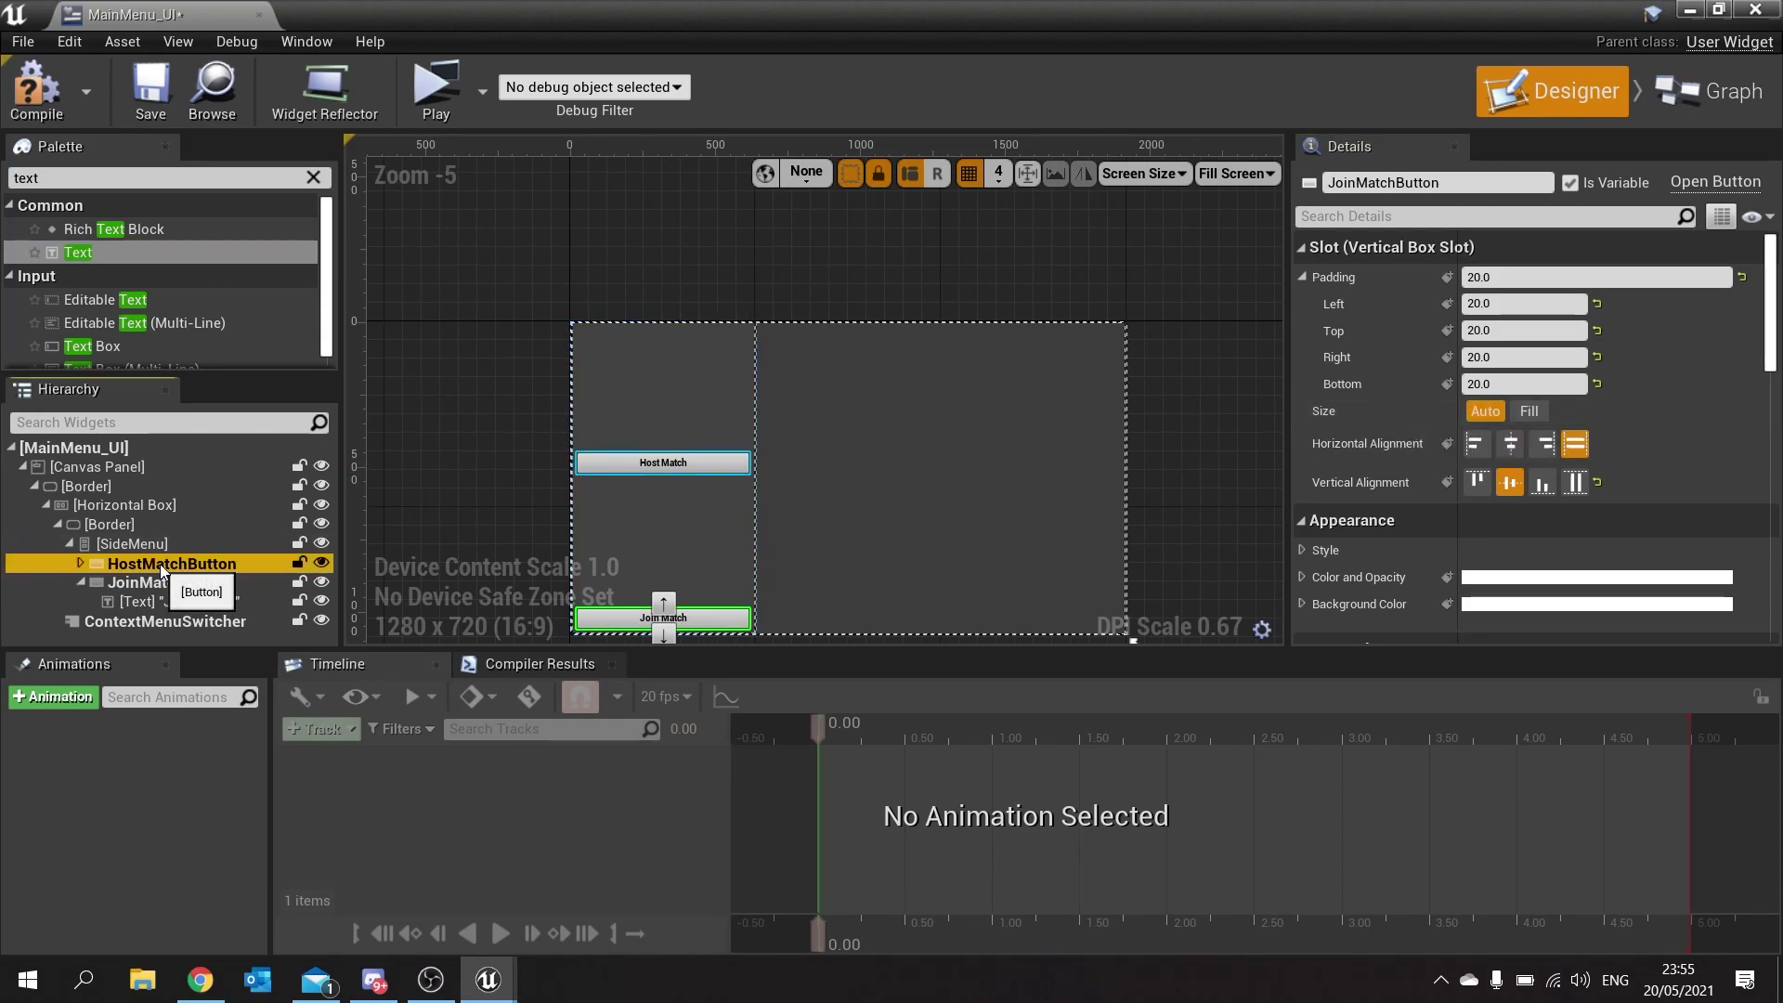
left_click(1487, 409)
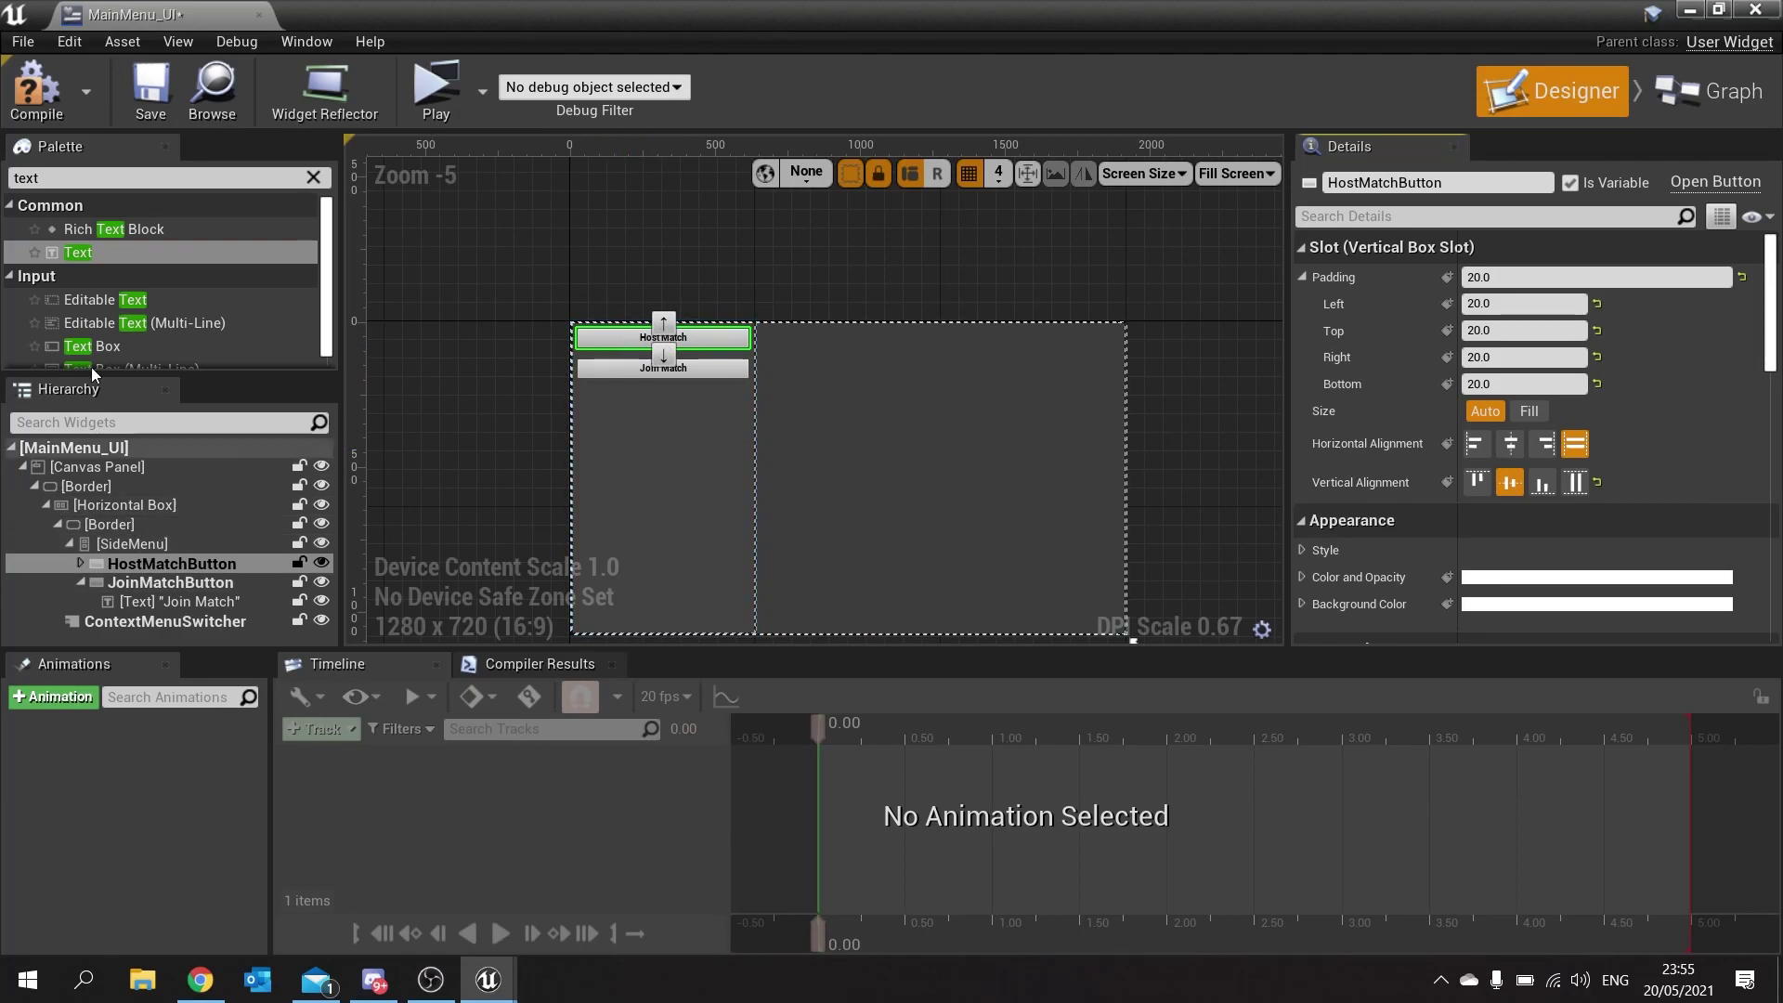
Add a Spacer to SideMenu above HostMatchButton and set its slot size to Fill.
left_click(56, 178)
type("space")
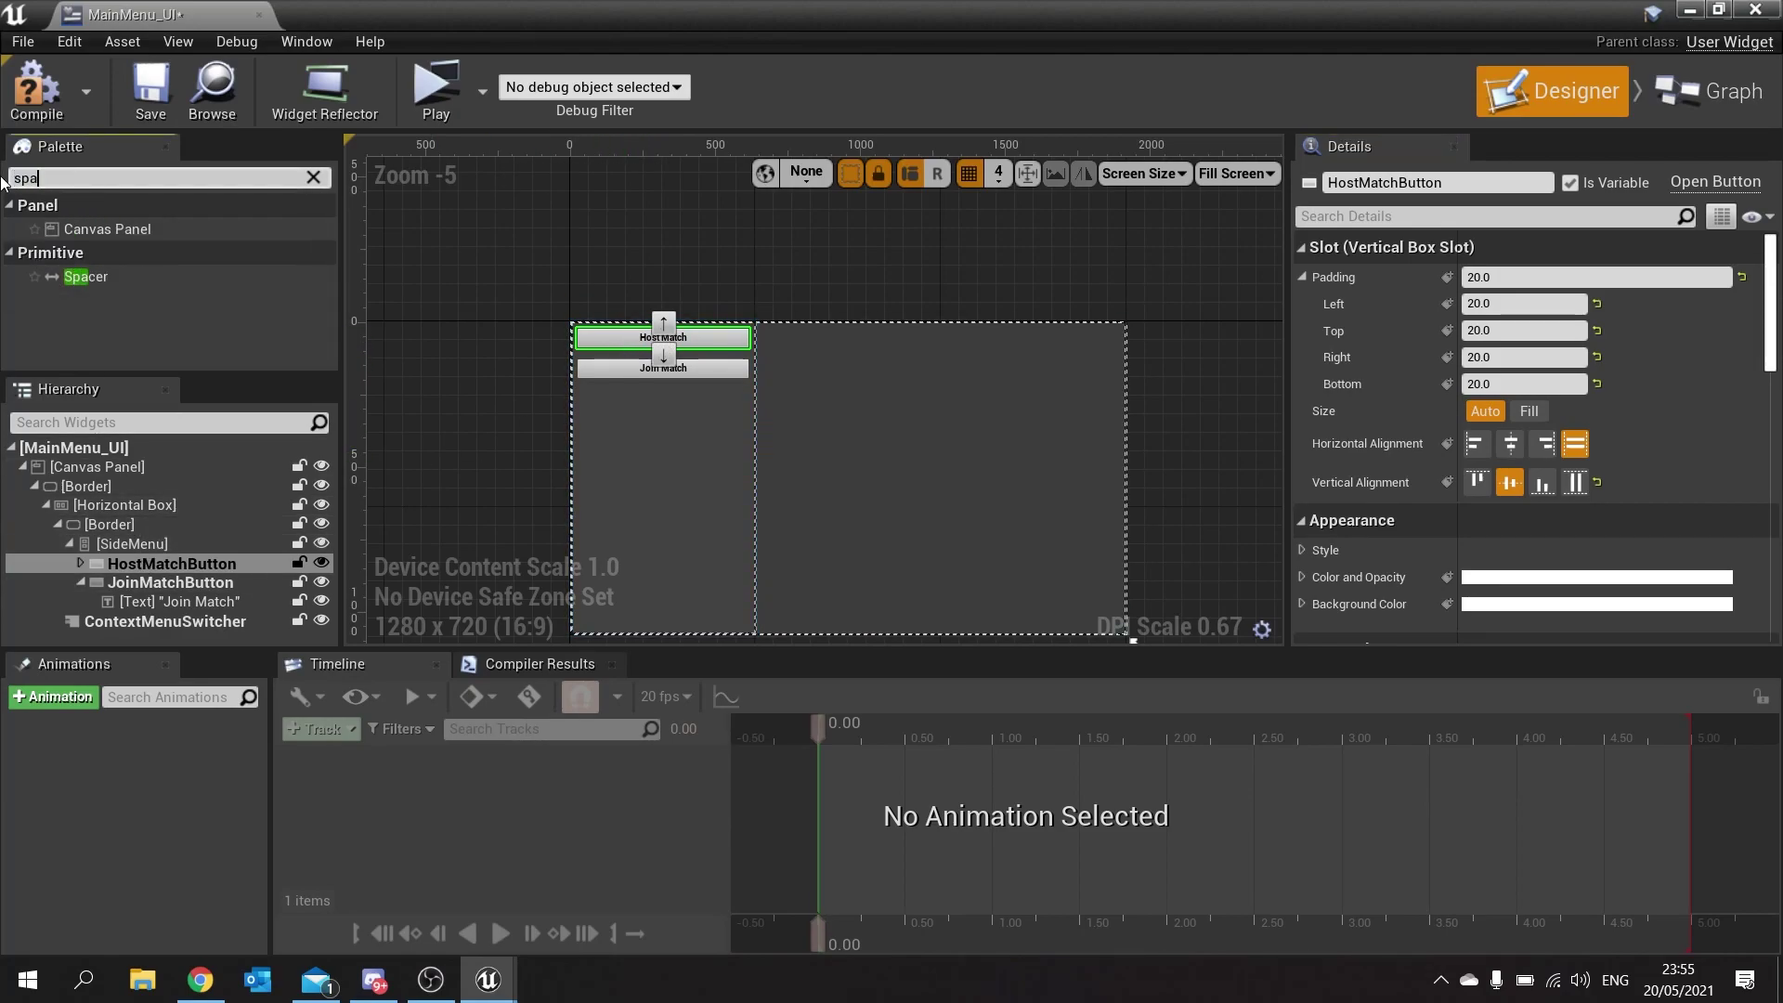
left_click_drag(85, 230, 136, 555)
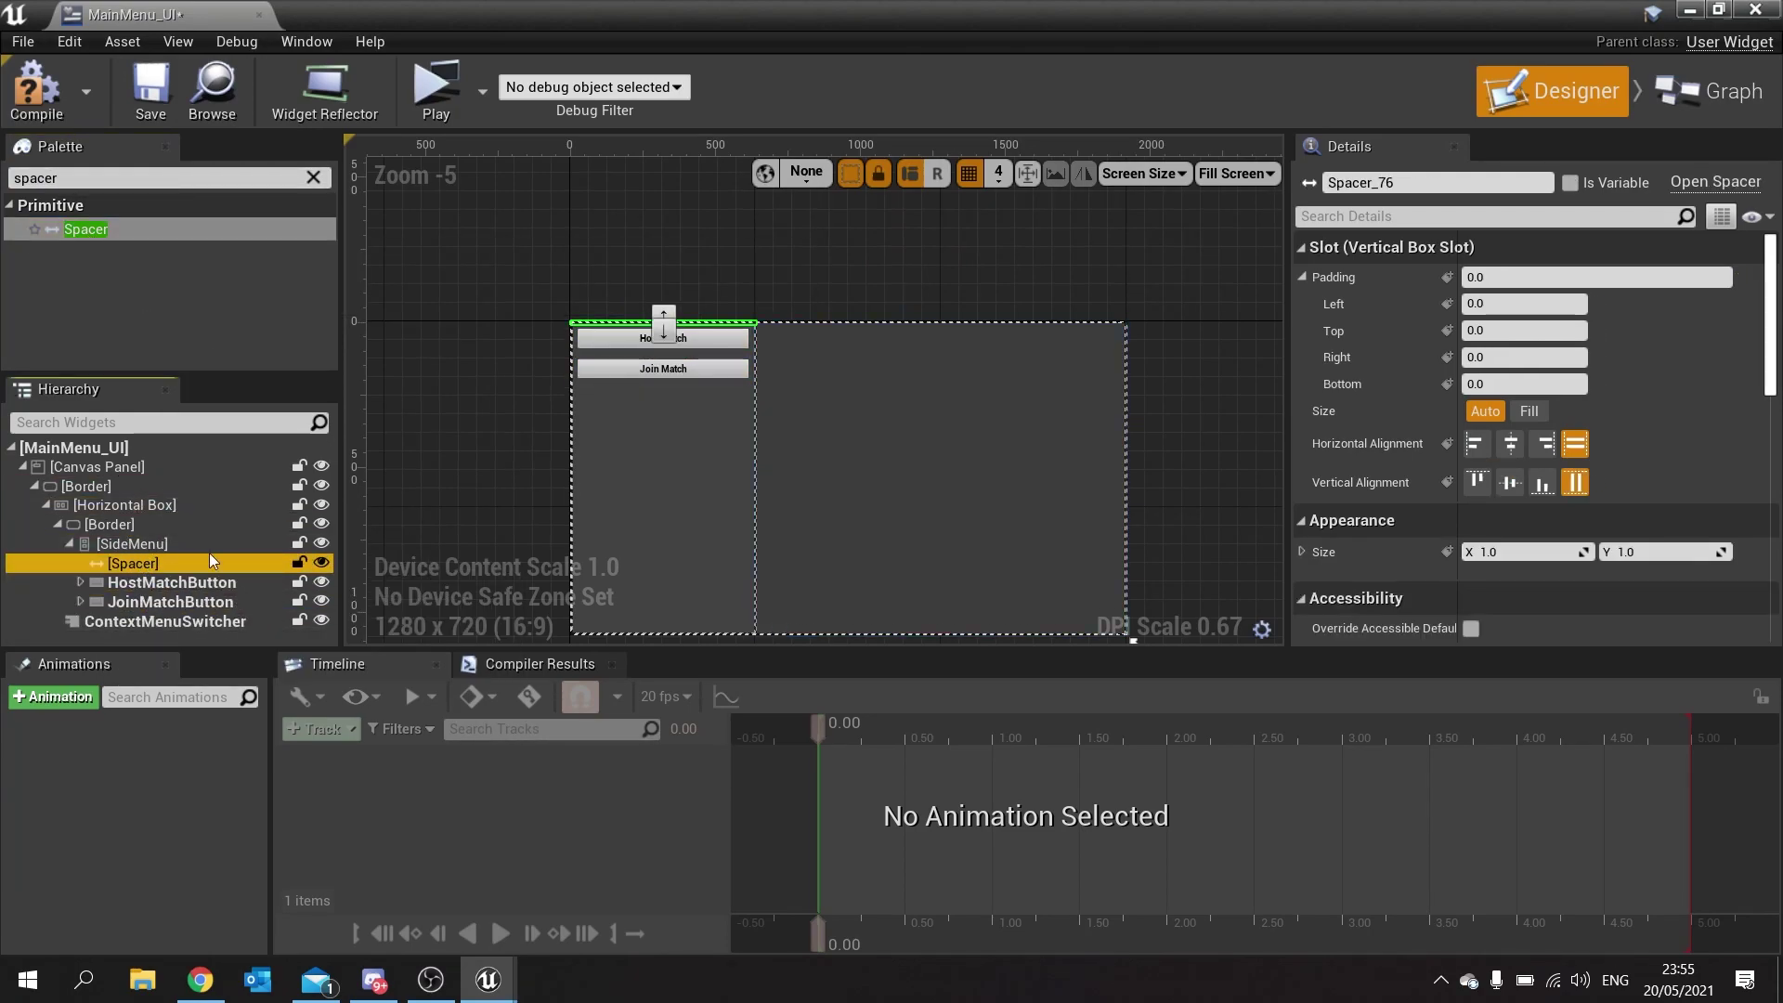
left_click(1523, 416)
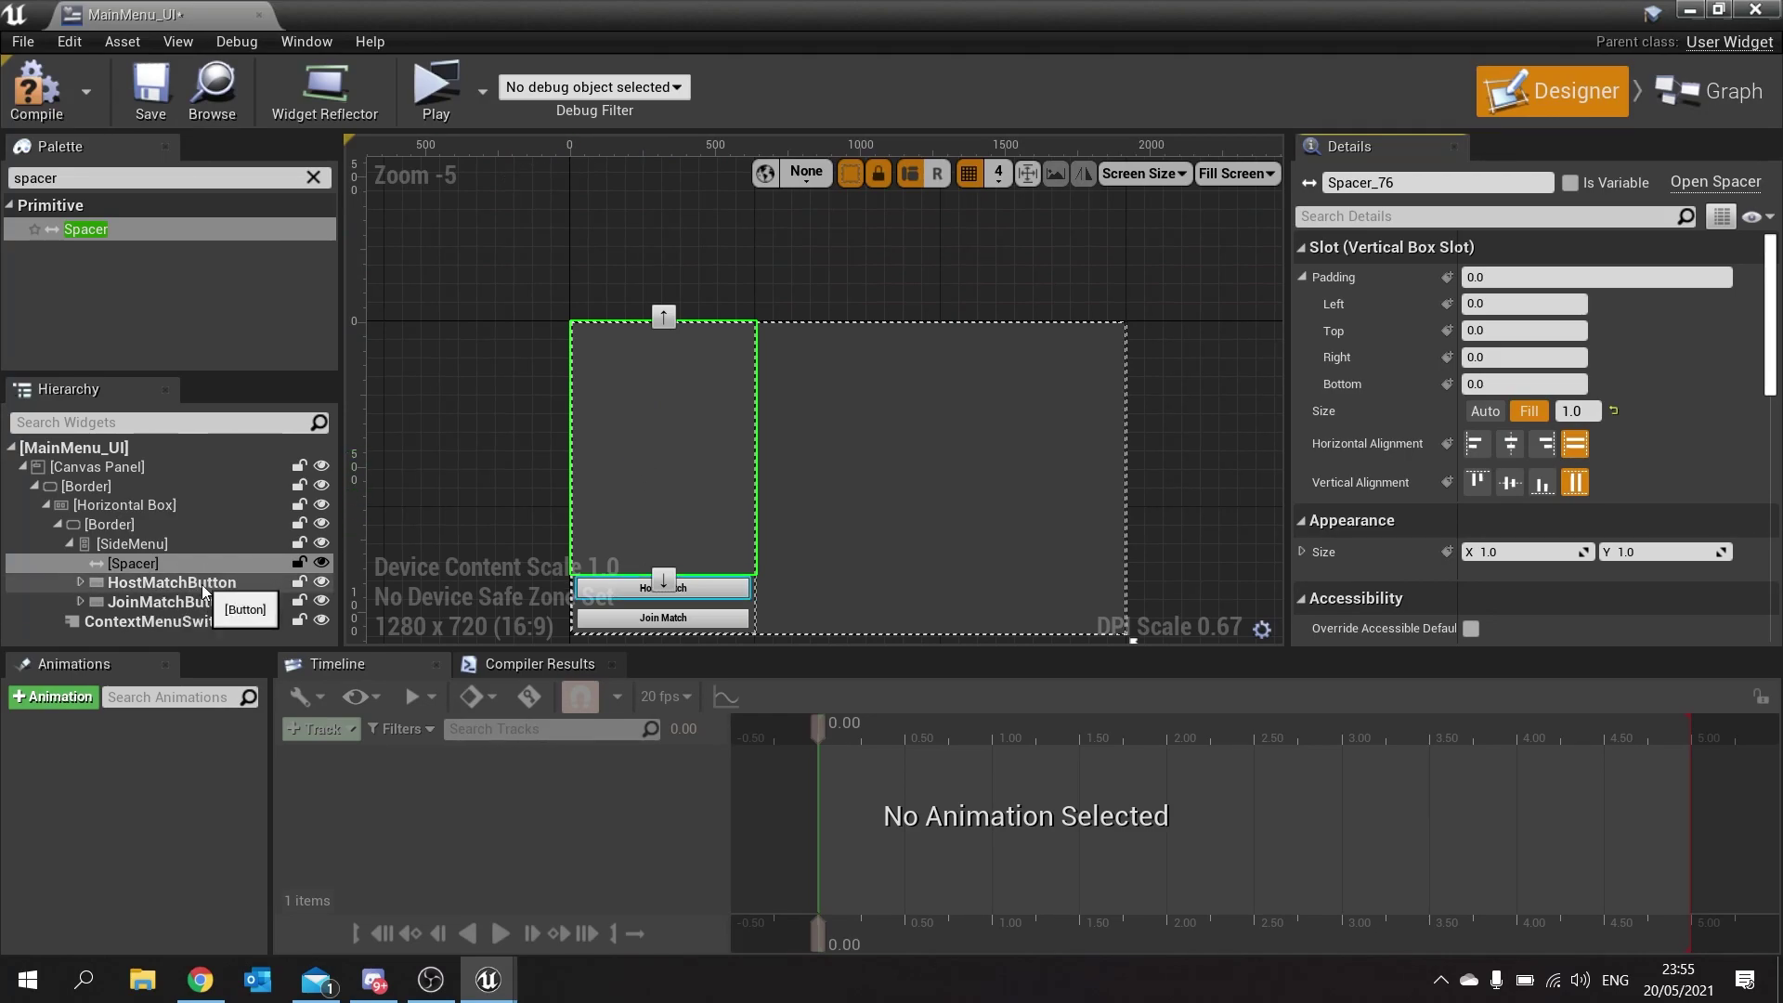
Duplicate the fill-sized Spacer and place the copy below JoinMatchButton in SideMenu.
right_click(179, 561)
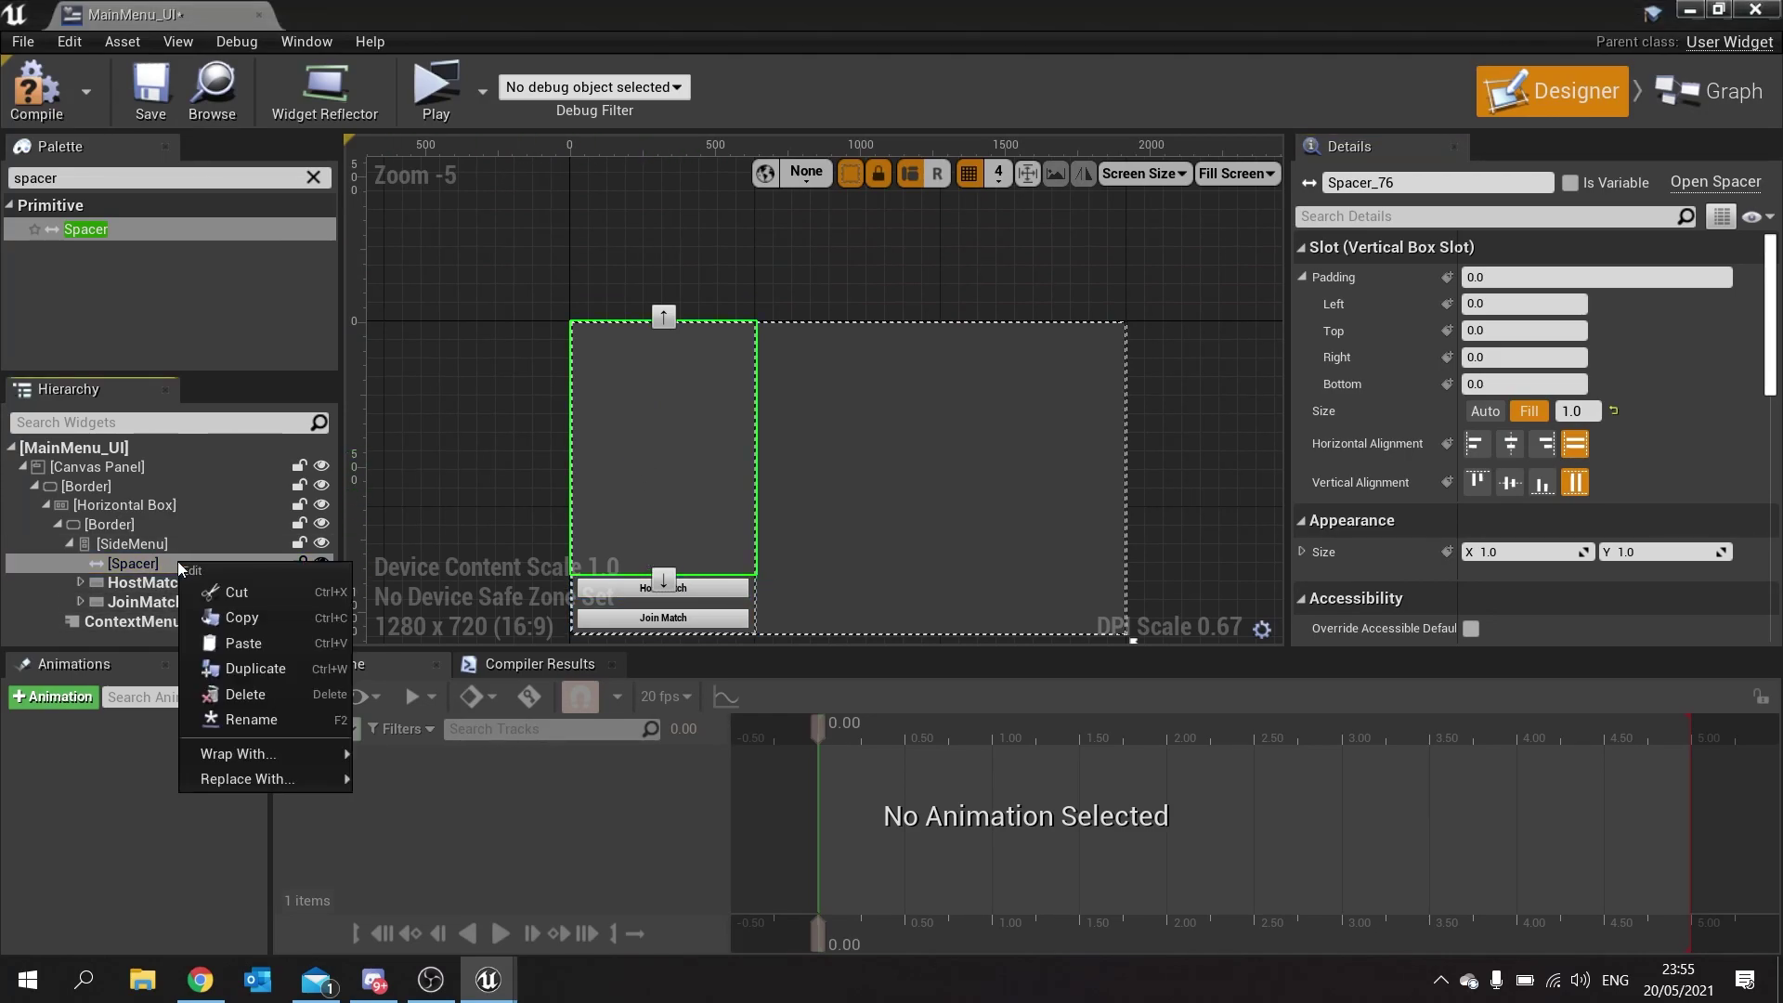
left_click(215, 643)
left_click_drag(147, 583, 149, 622)
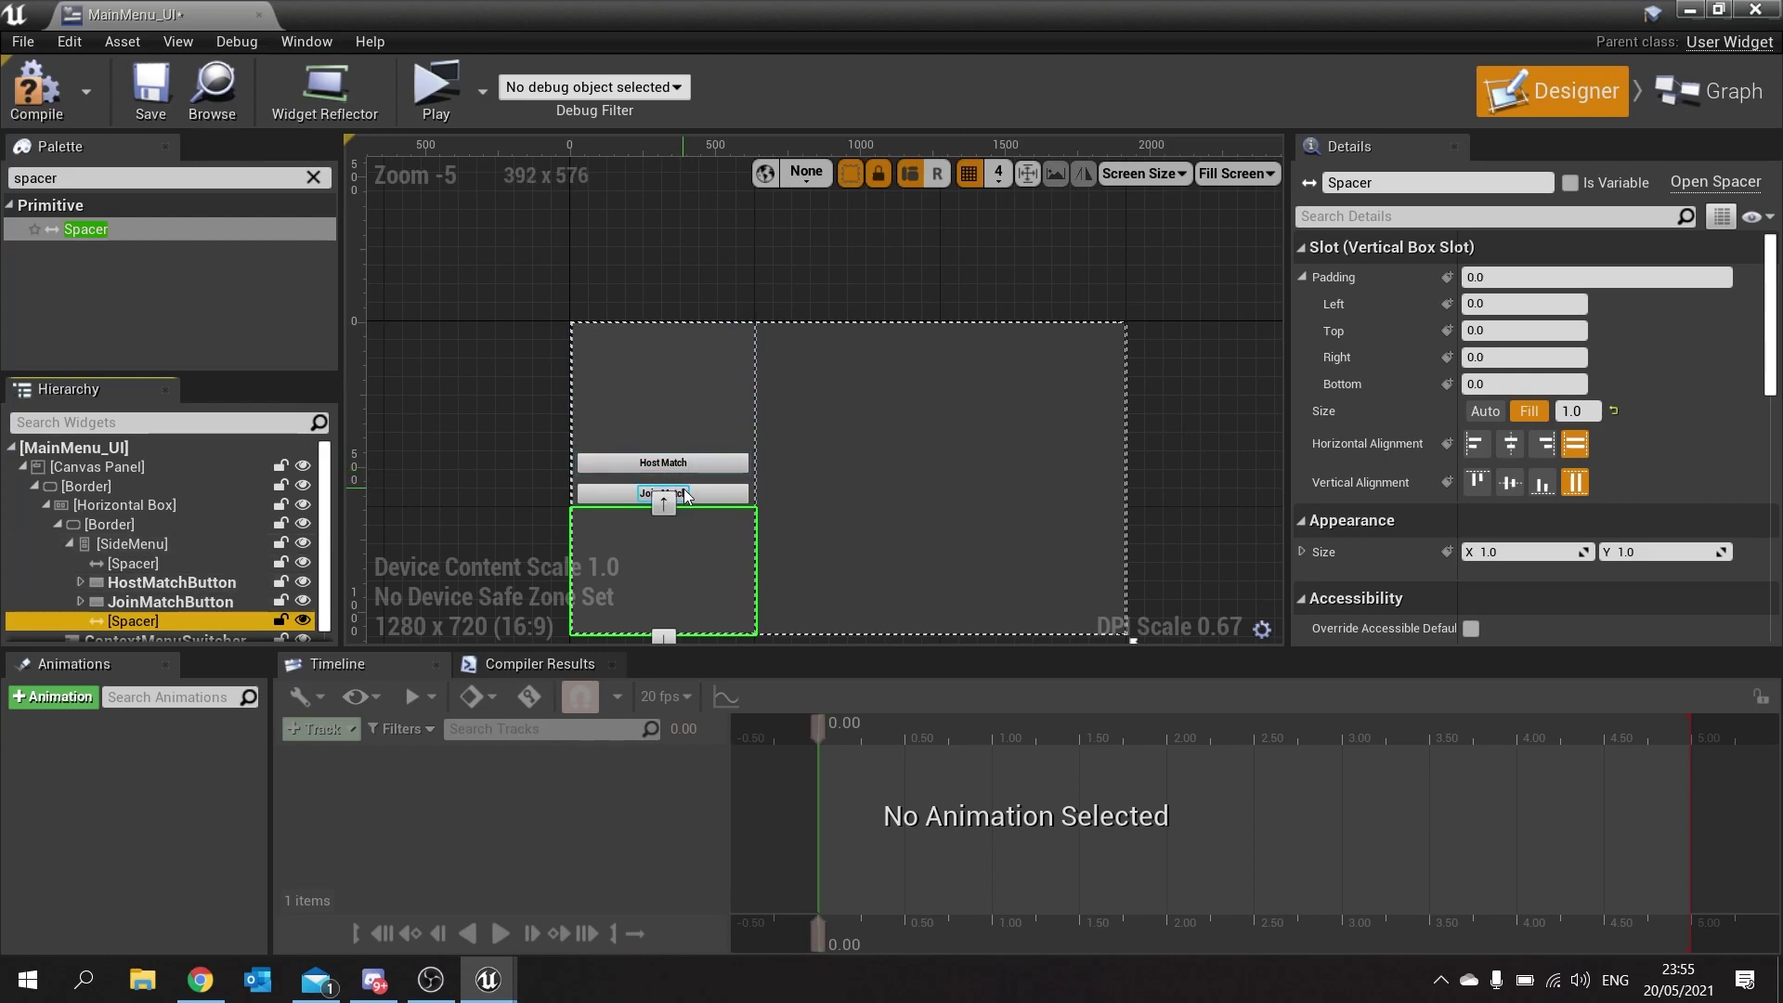
scroll(686, 494, "up", 2)
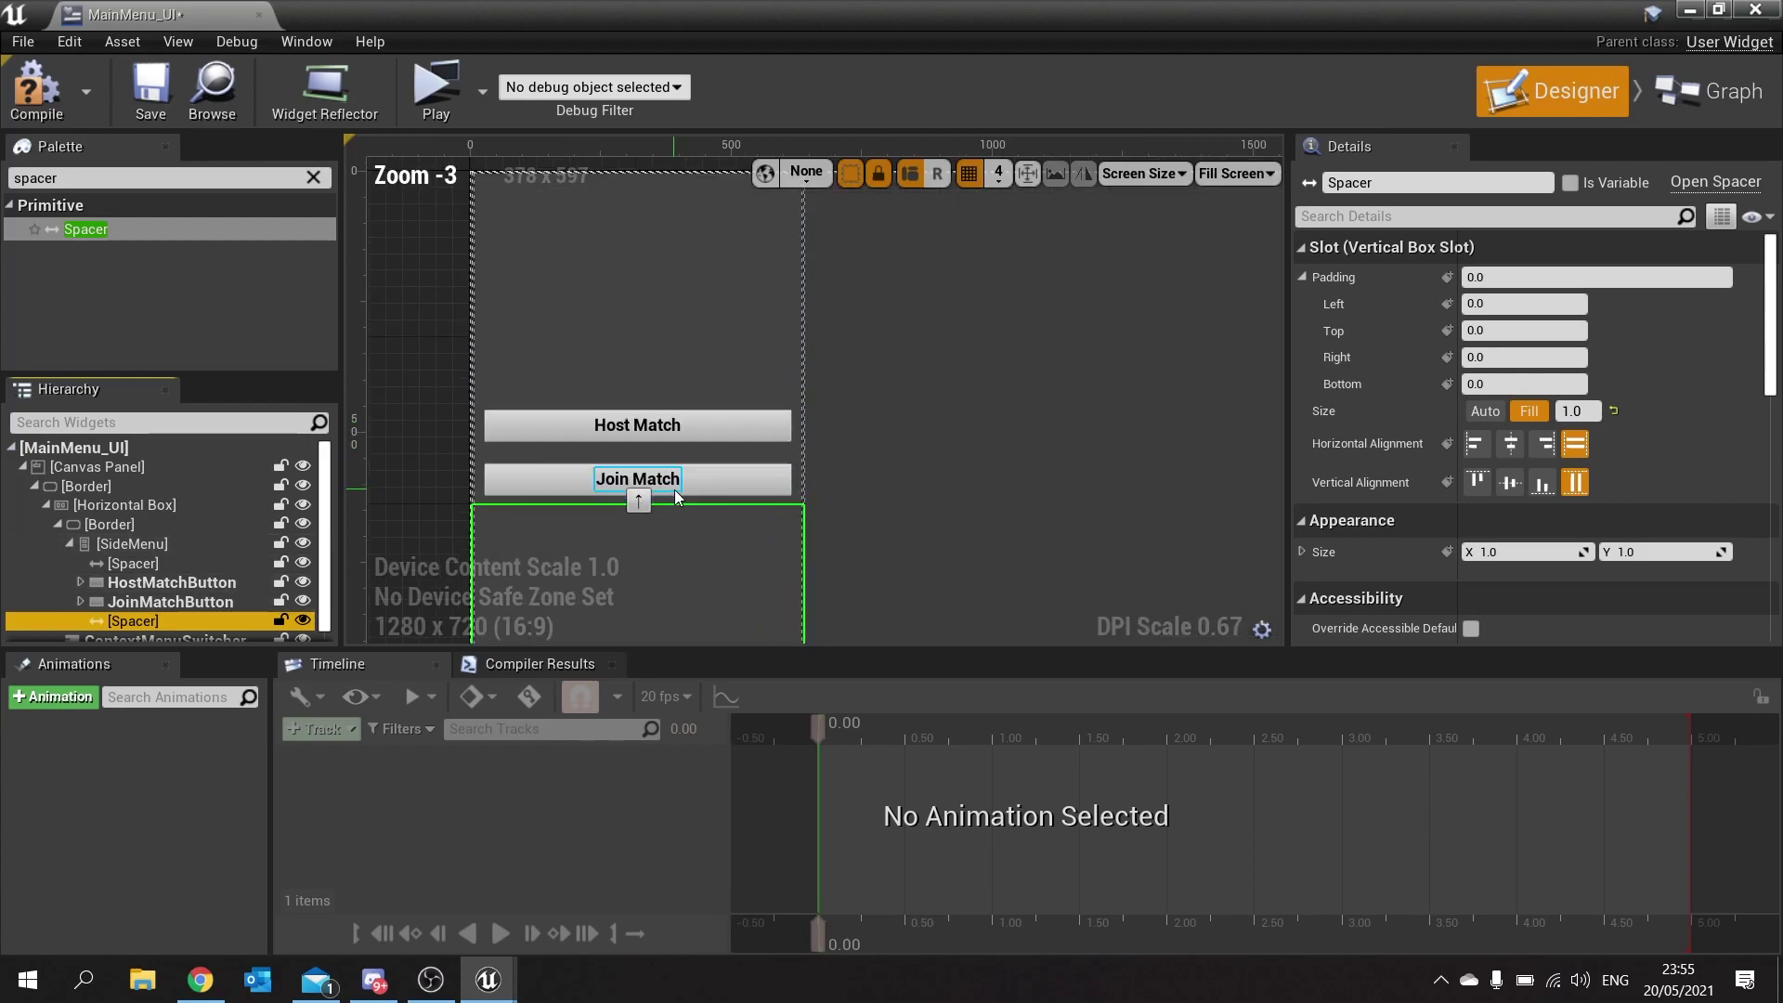
left_click(451, 451)
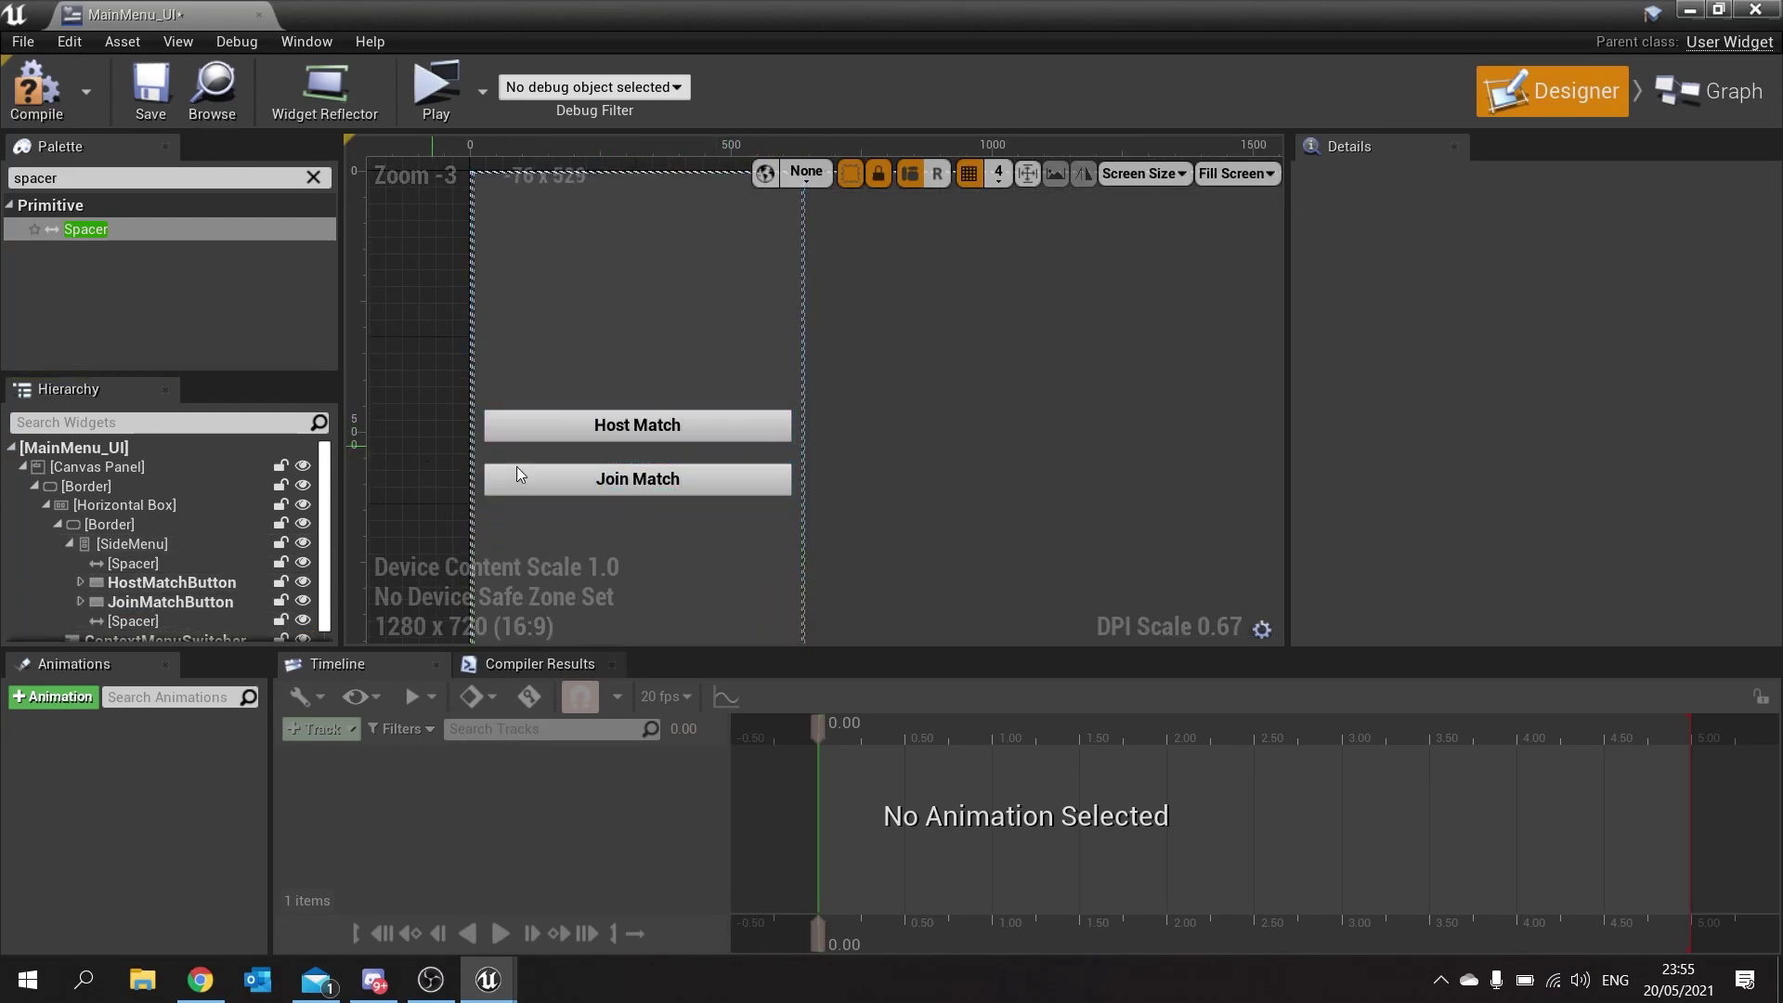
Duplicate JoinMatchButton within SideMenu and rename the copy OptionsButton.
left_click(200, 603)
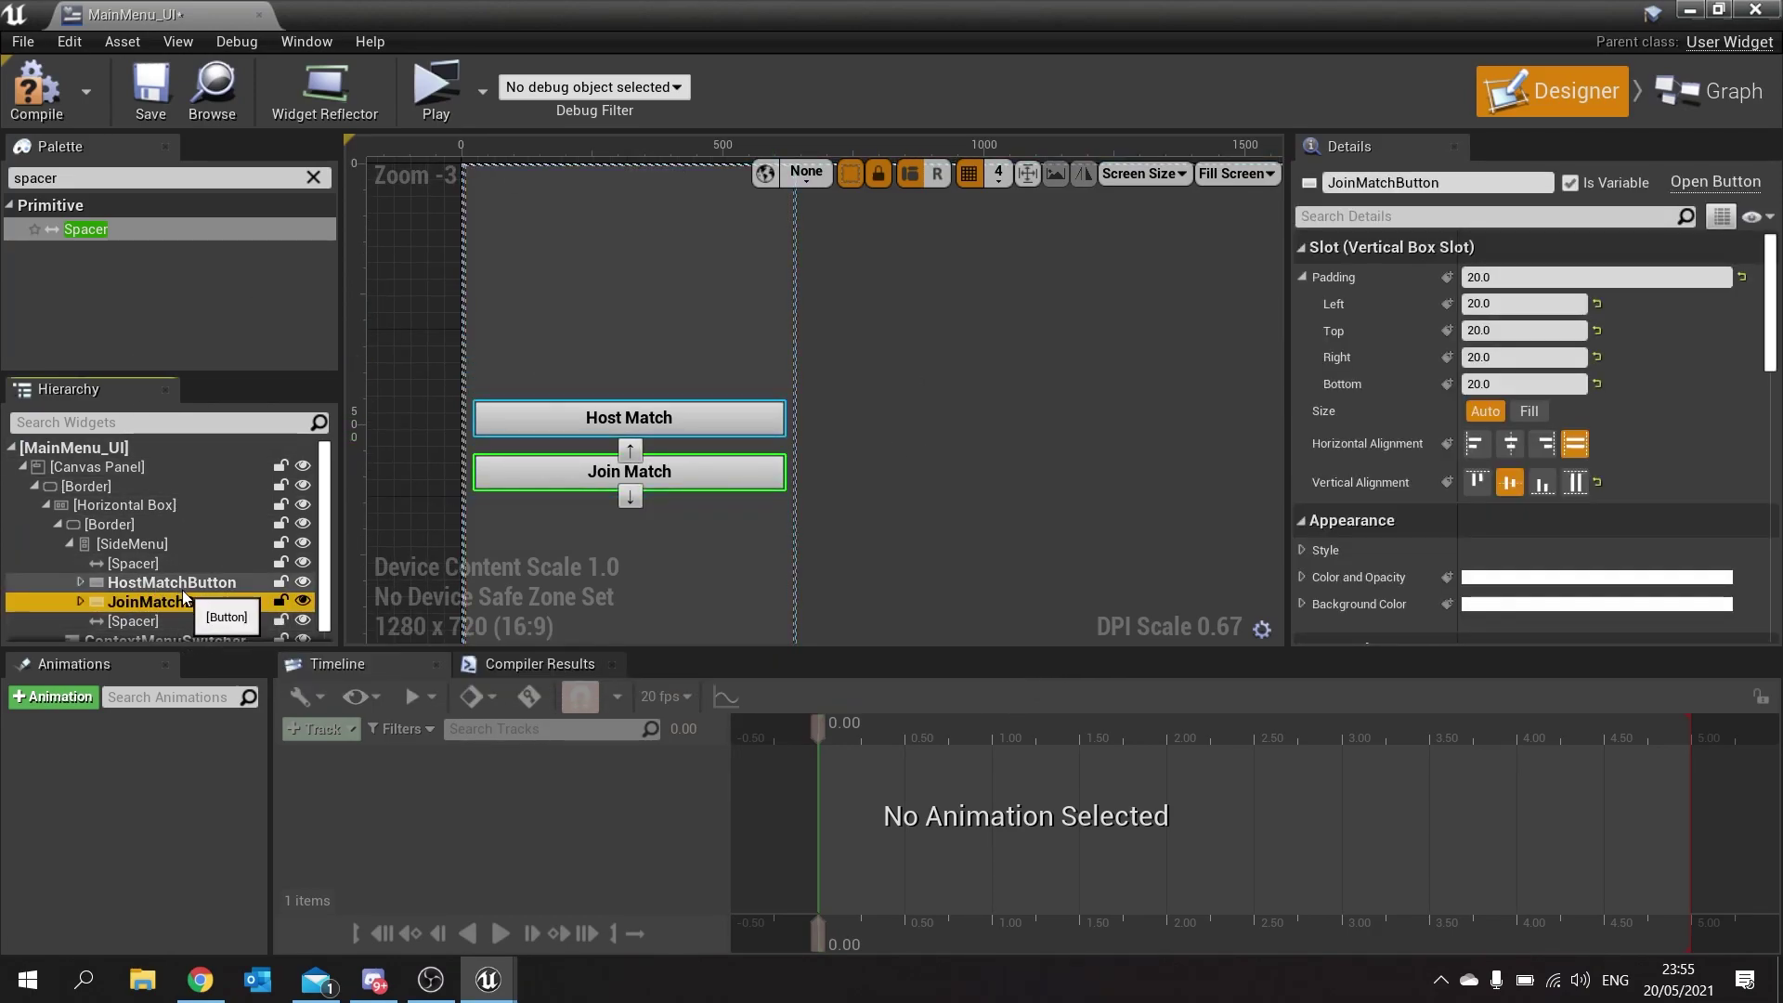
key("ctrl+d")
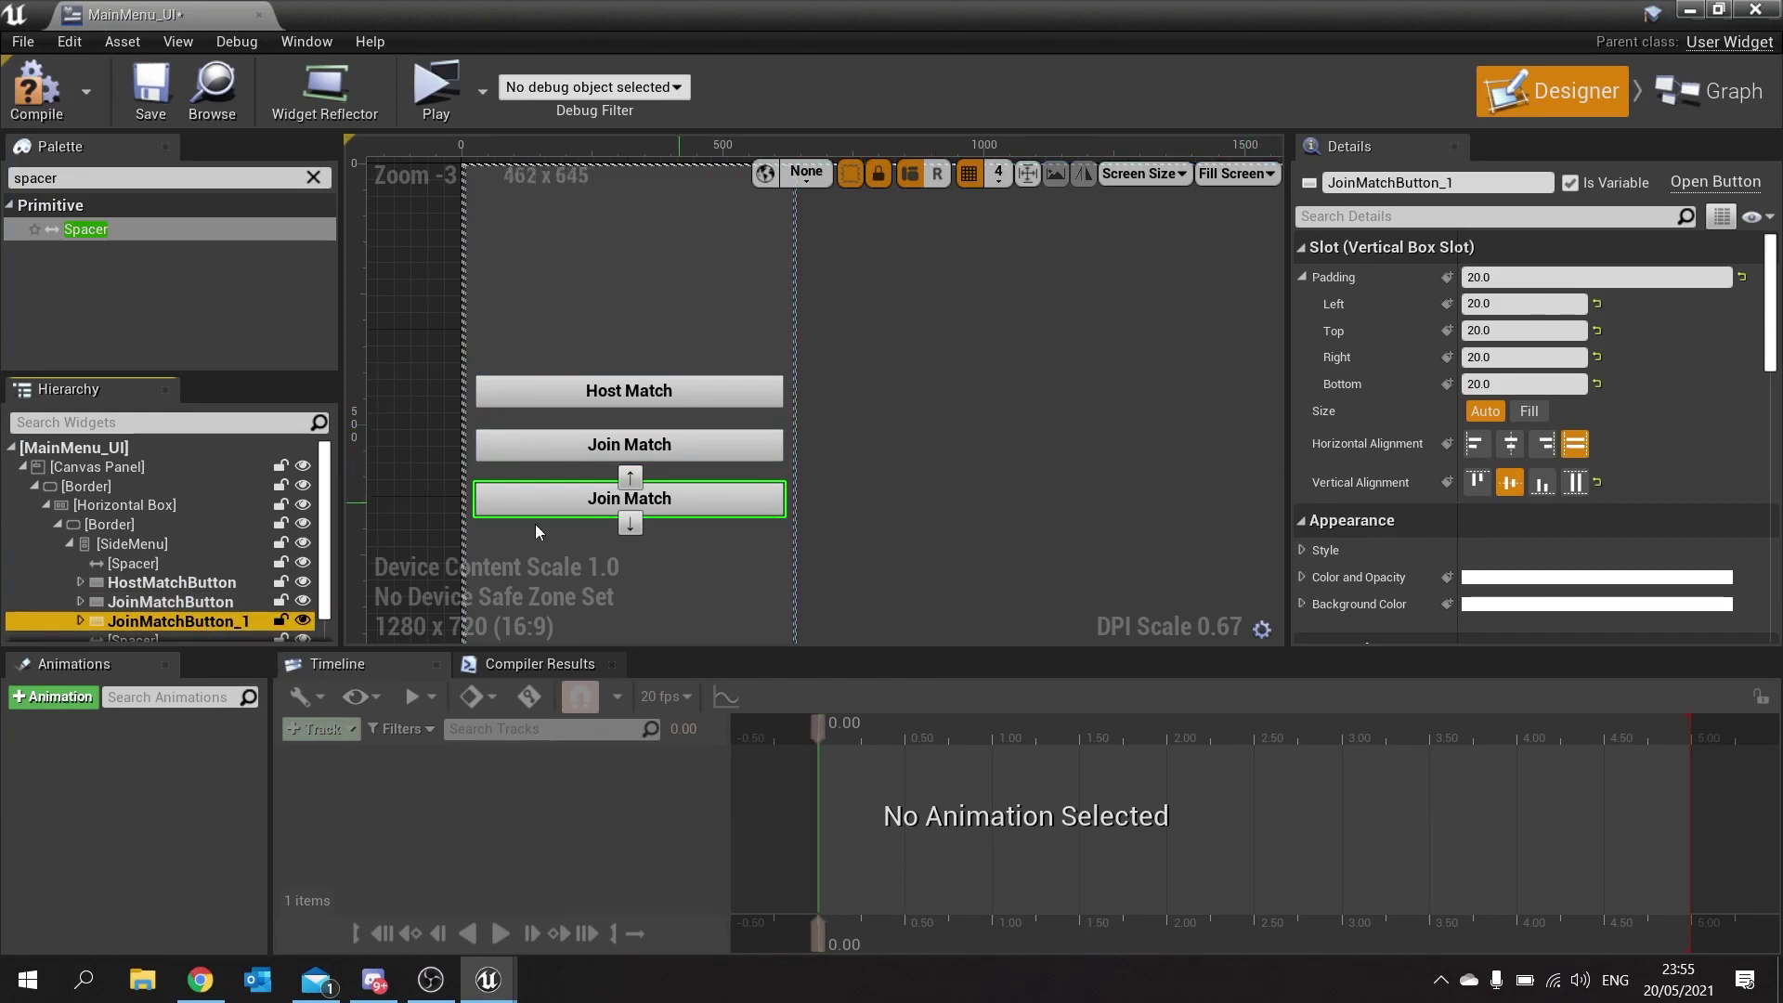
left_click(80, 620)
scroll(204, 621, "down", 2)
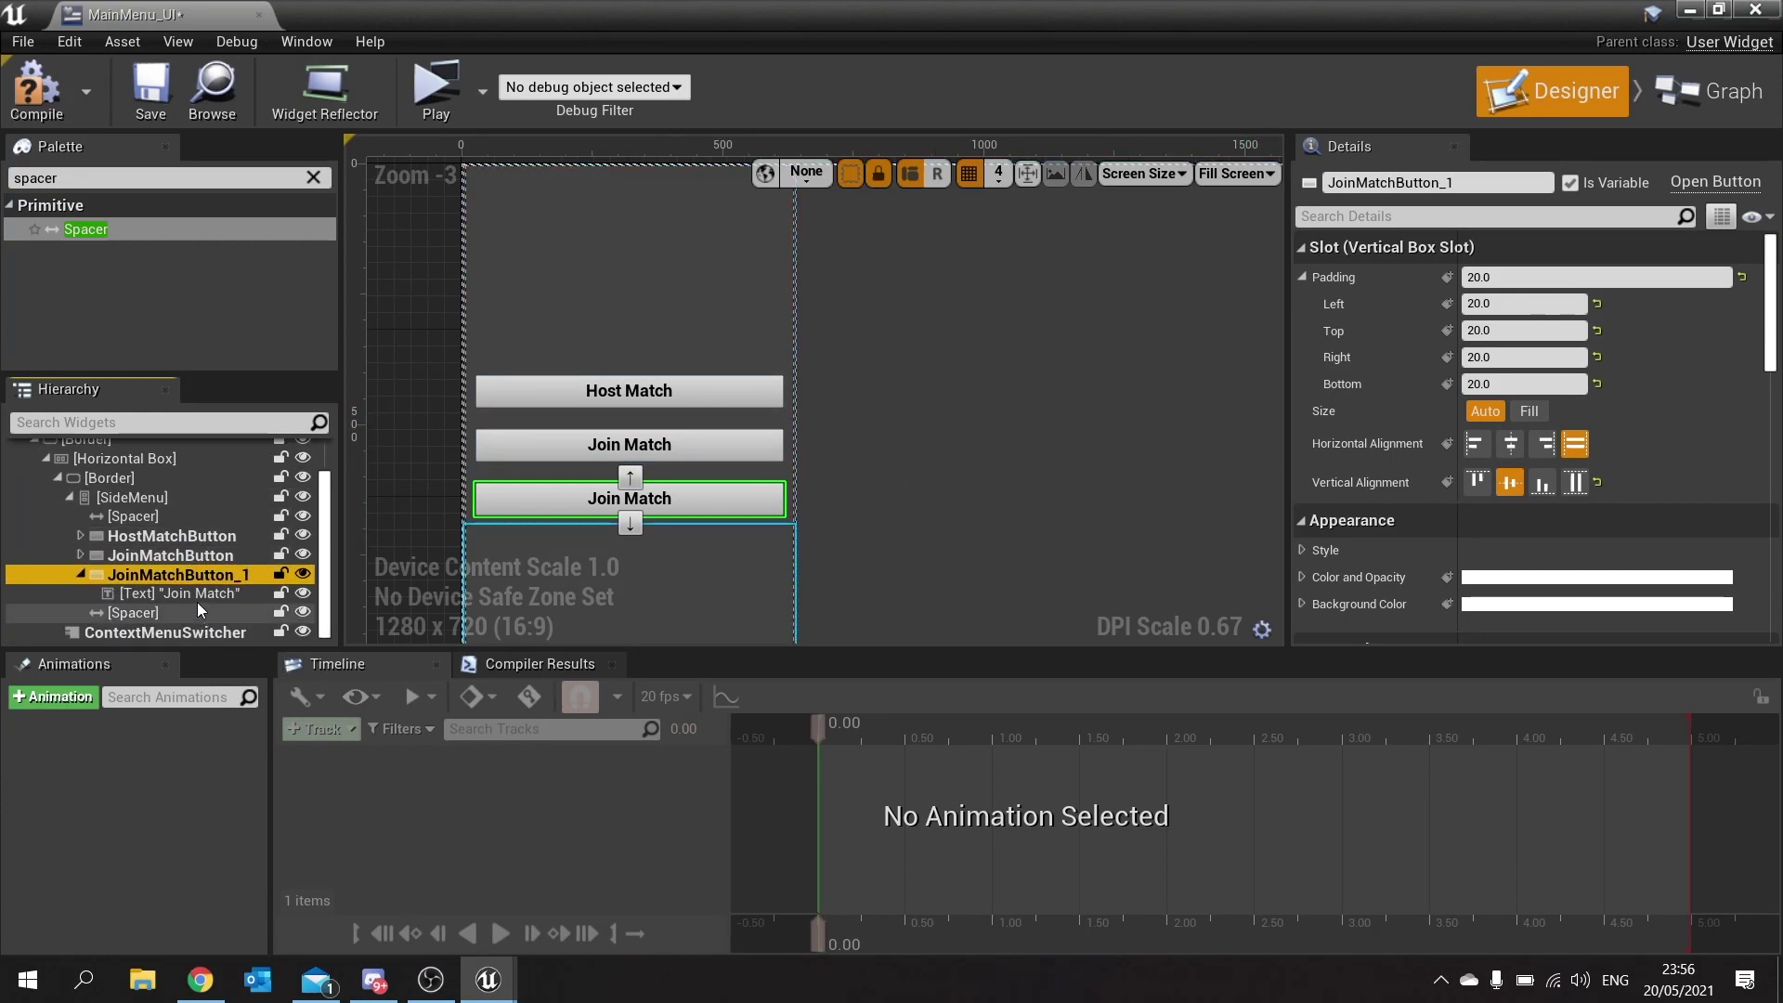
left_click(1402, 190)
type("OptionsButton")
key("Return")
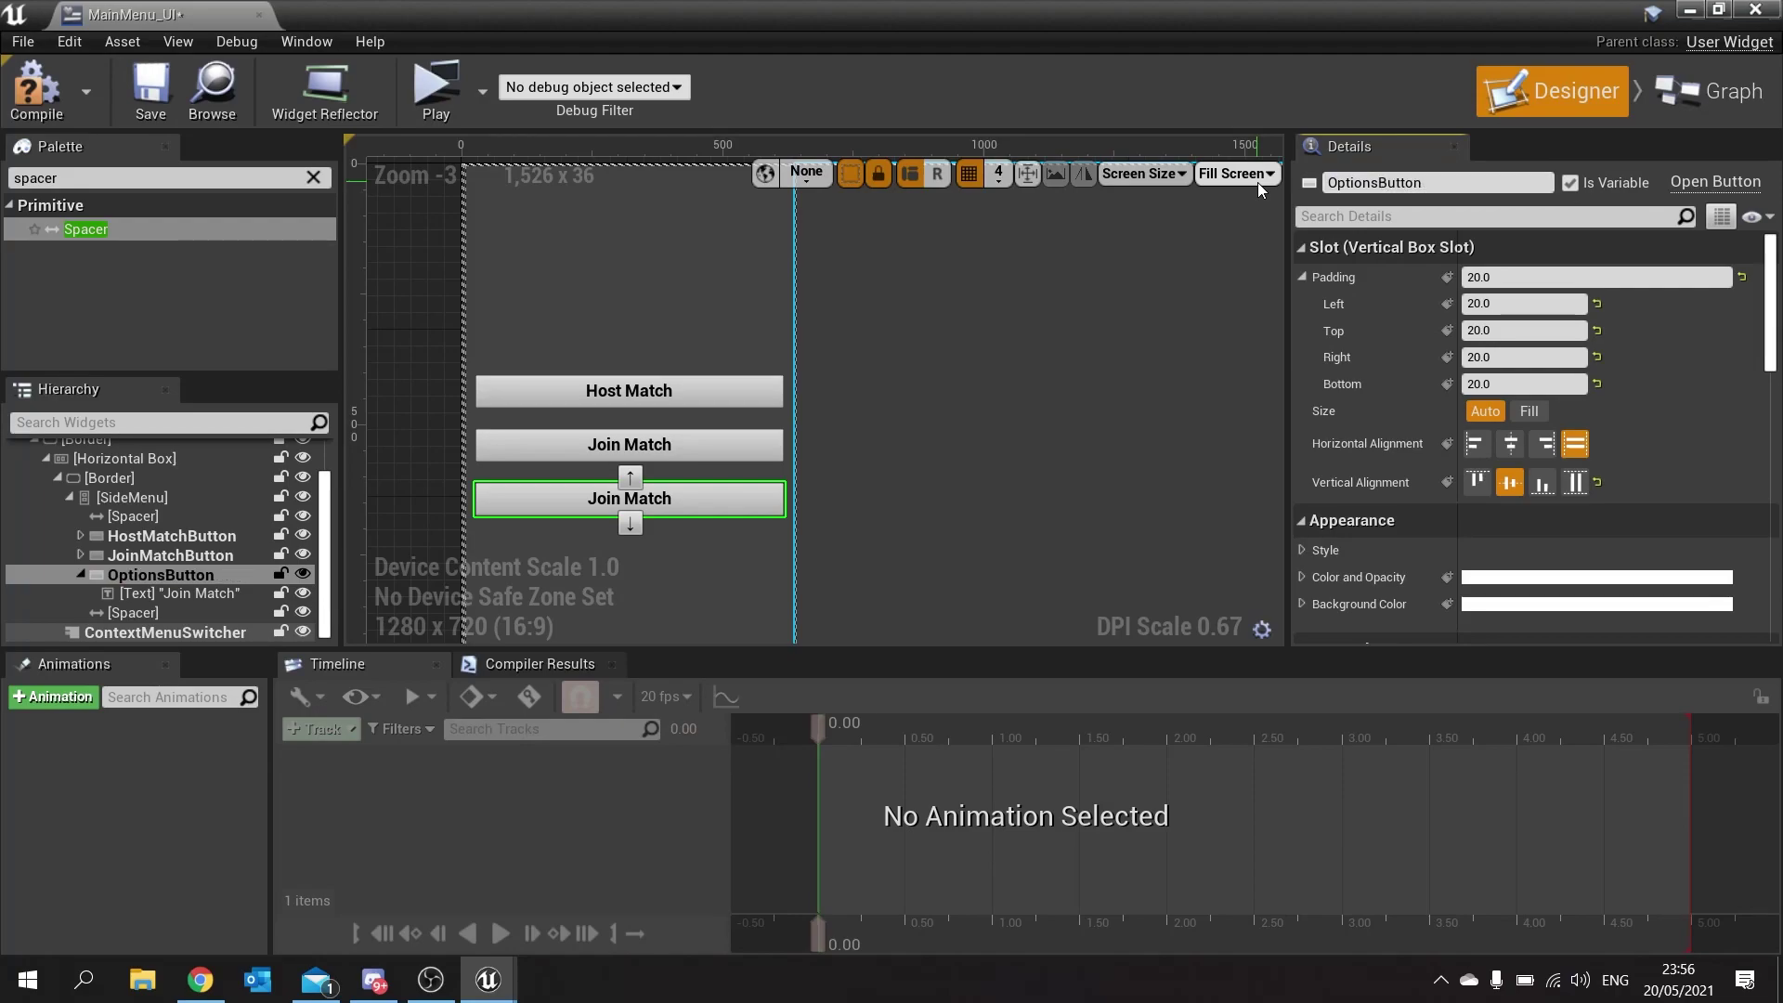
Change the text block inside OptionsButton to read "Options".
left_click(179, 592)
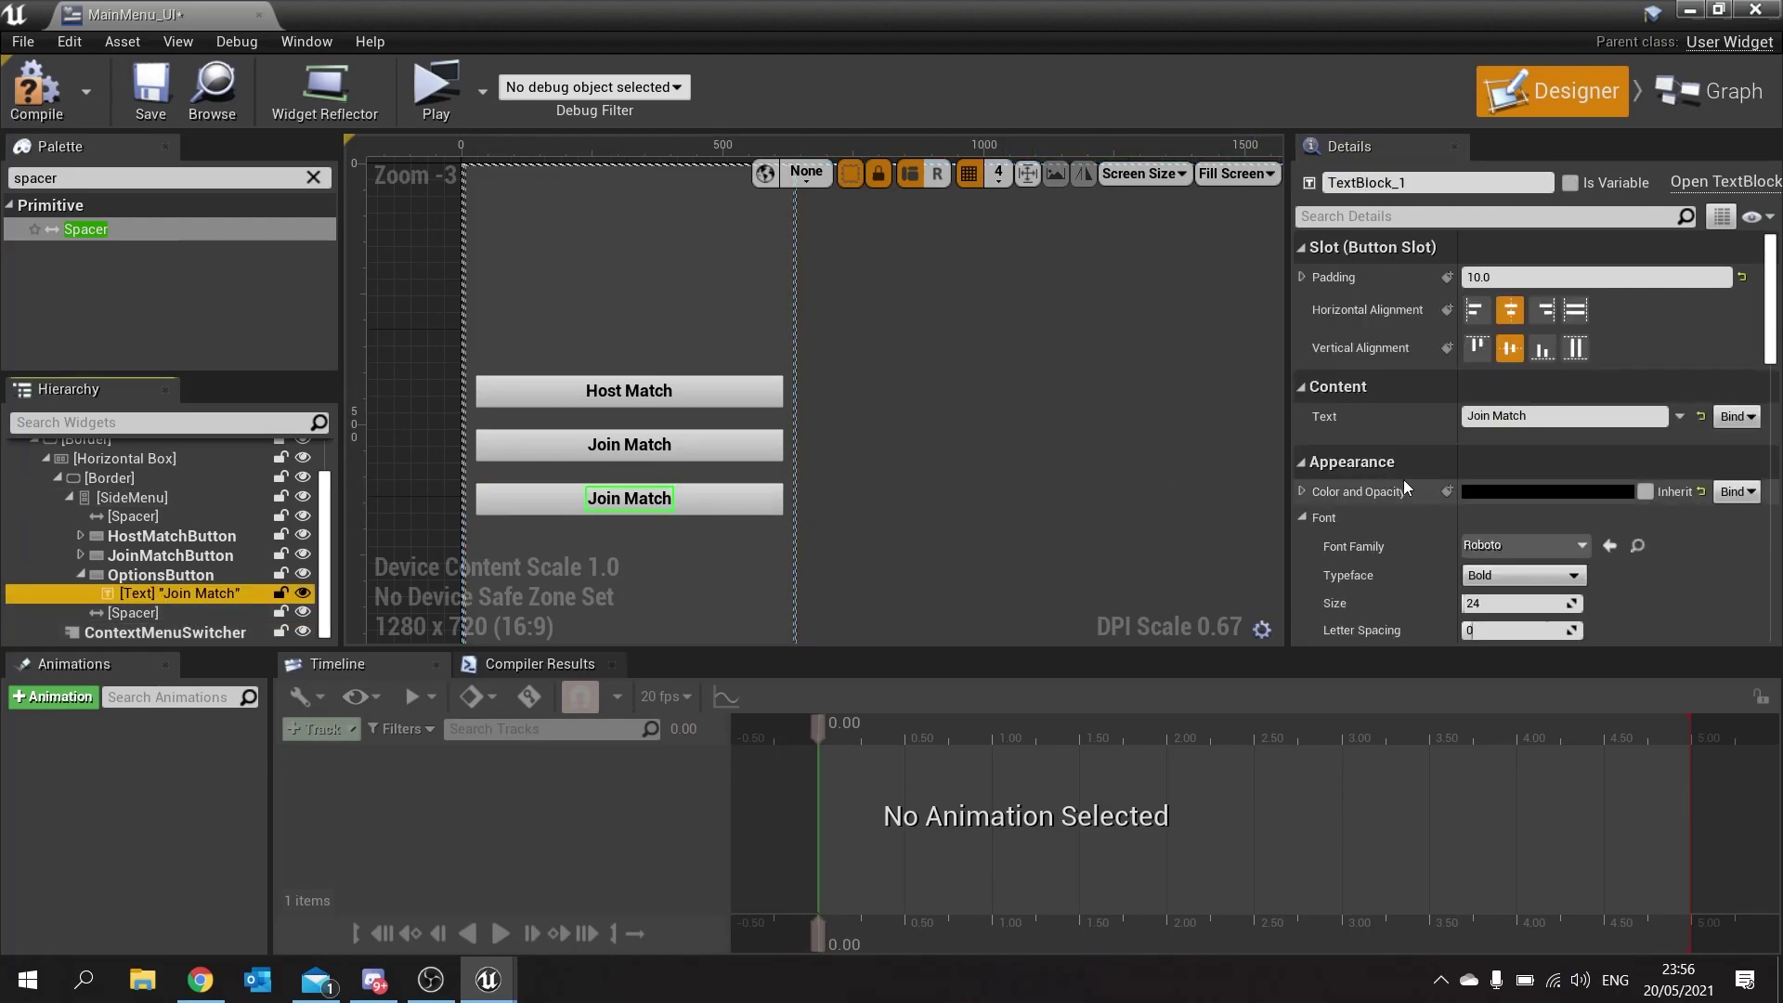
left_click(1542, 416)
type("Options")
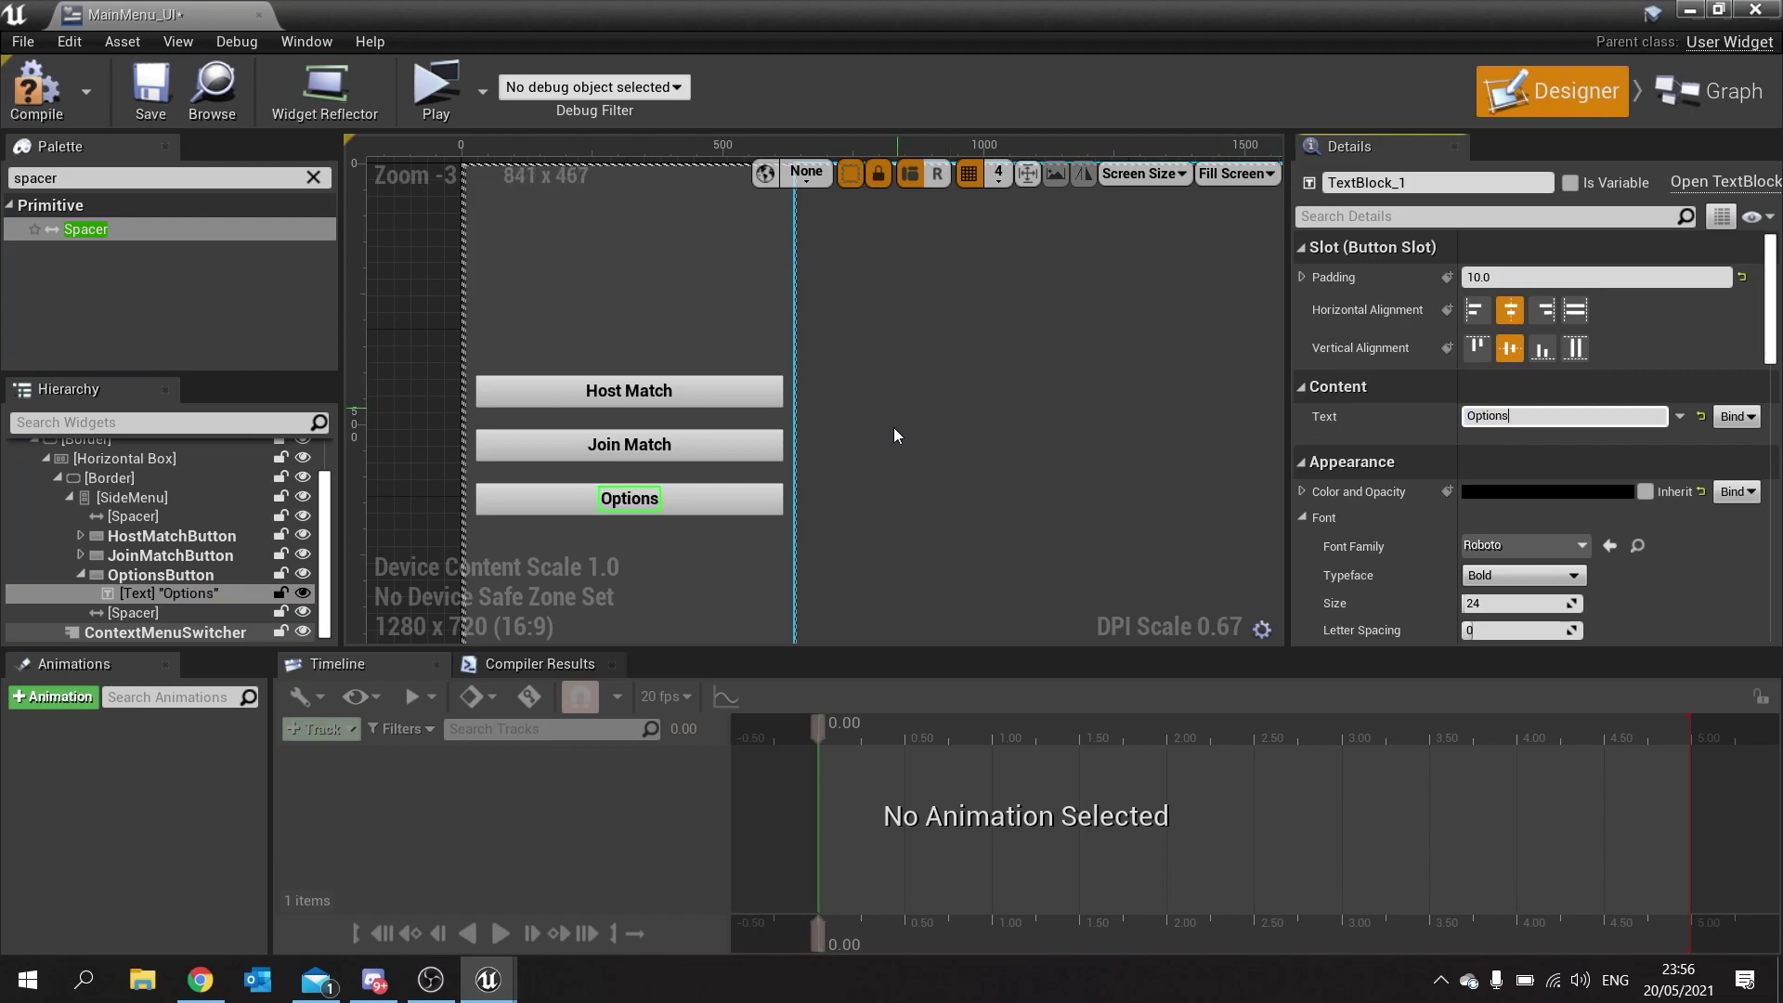
scroll(872, 454, "down", 3)
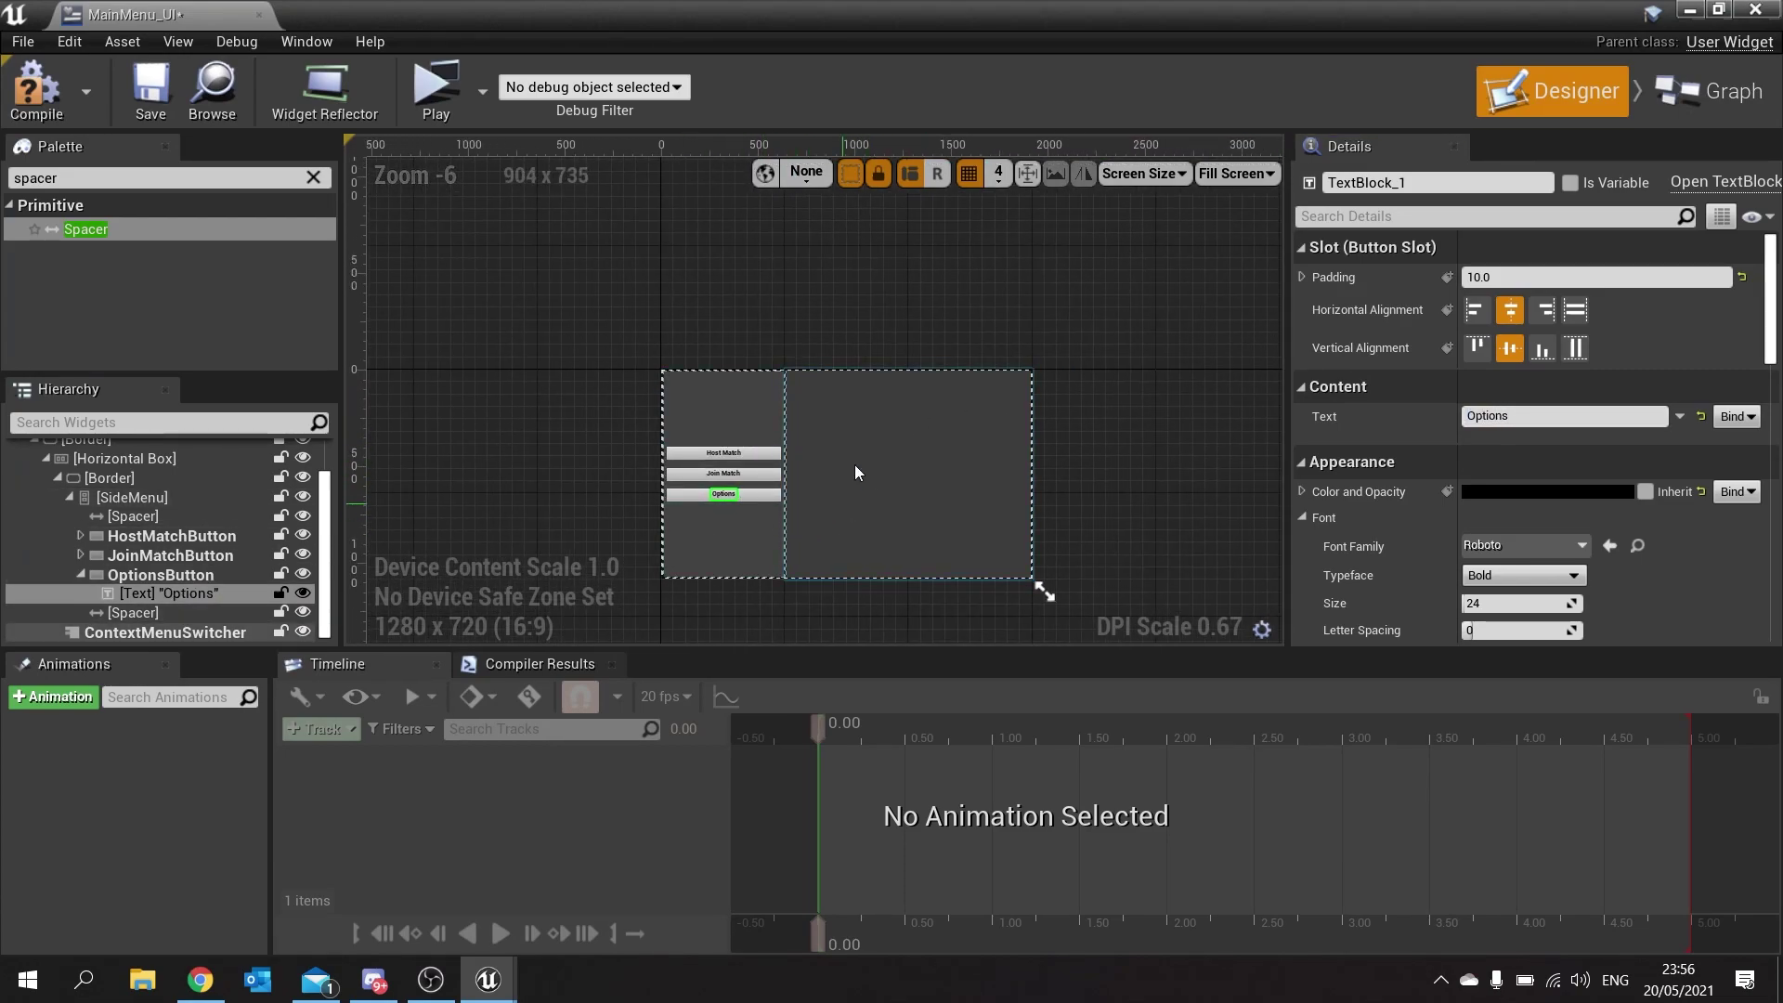
scroll(855, 483, "up", 3)
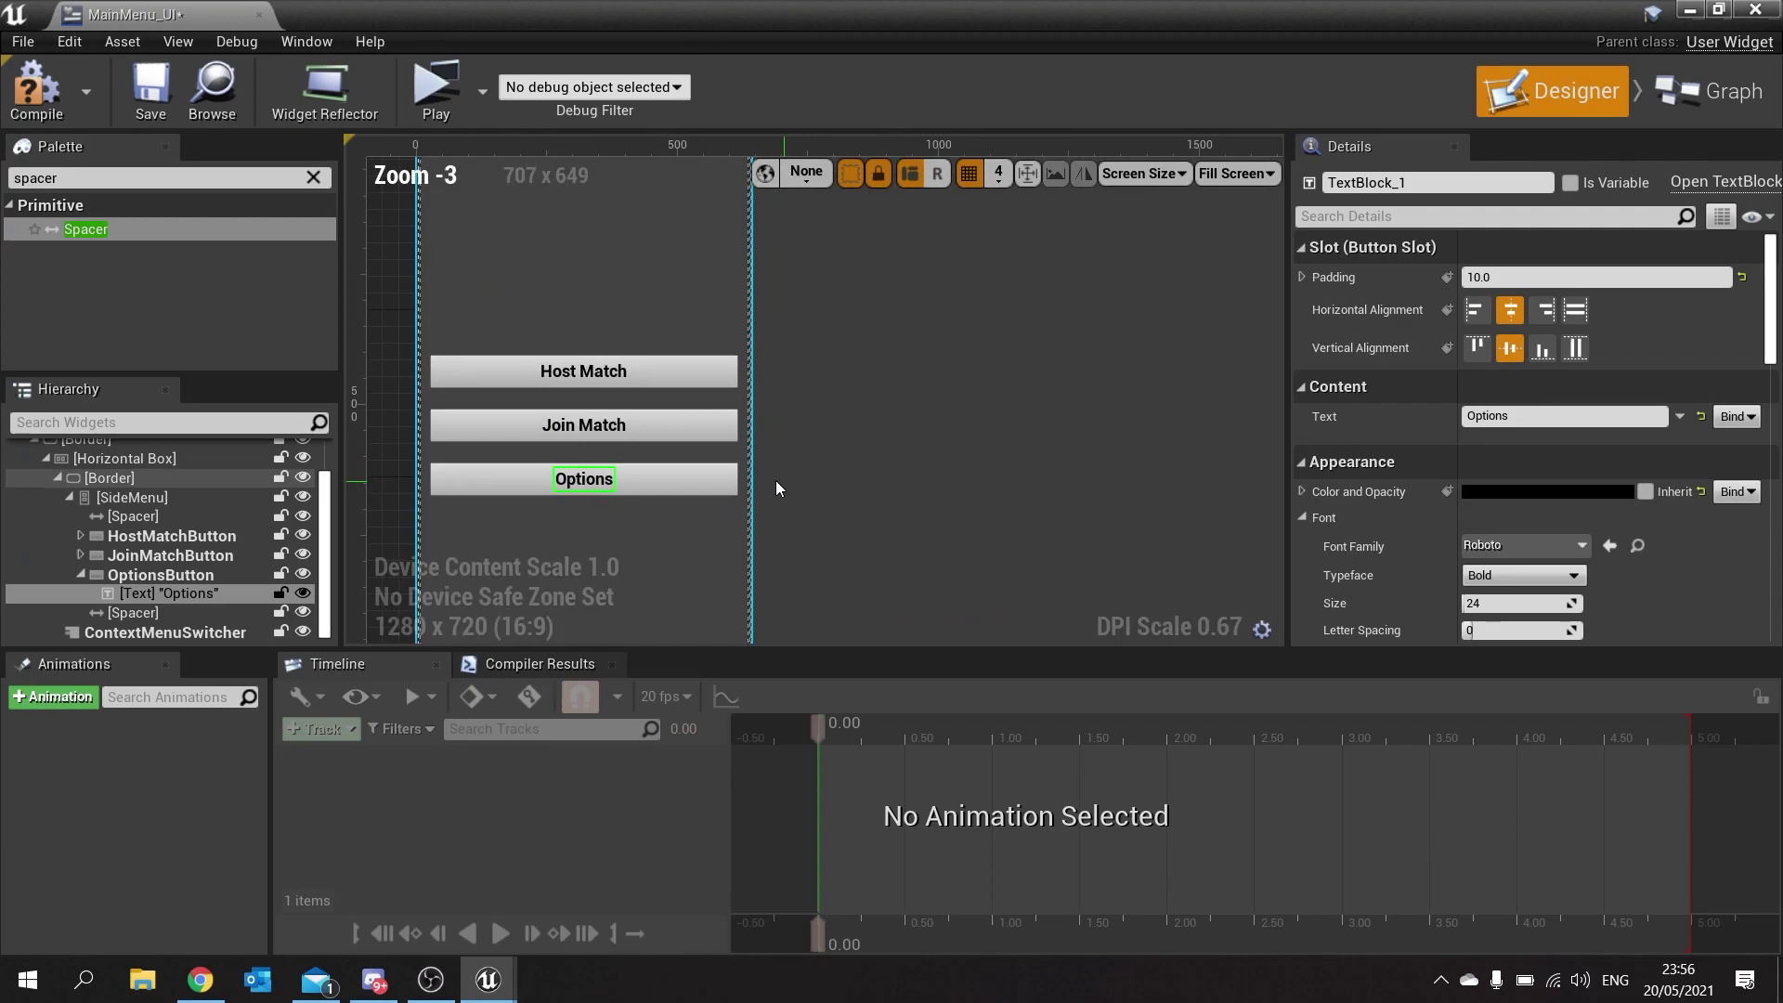
Duplicate OptionsButton within SideMenu and rename the copy QuitButton.
left_click(75, 570)
left_click(78, 573)
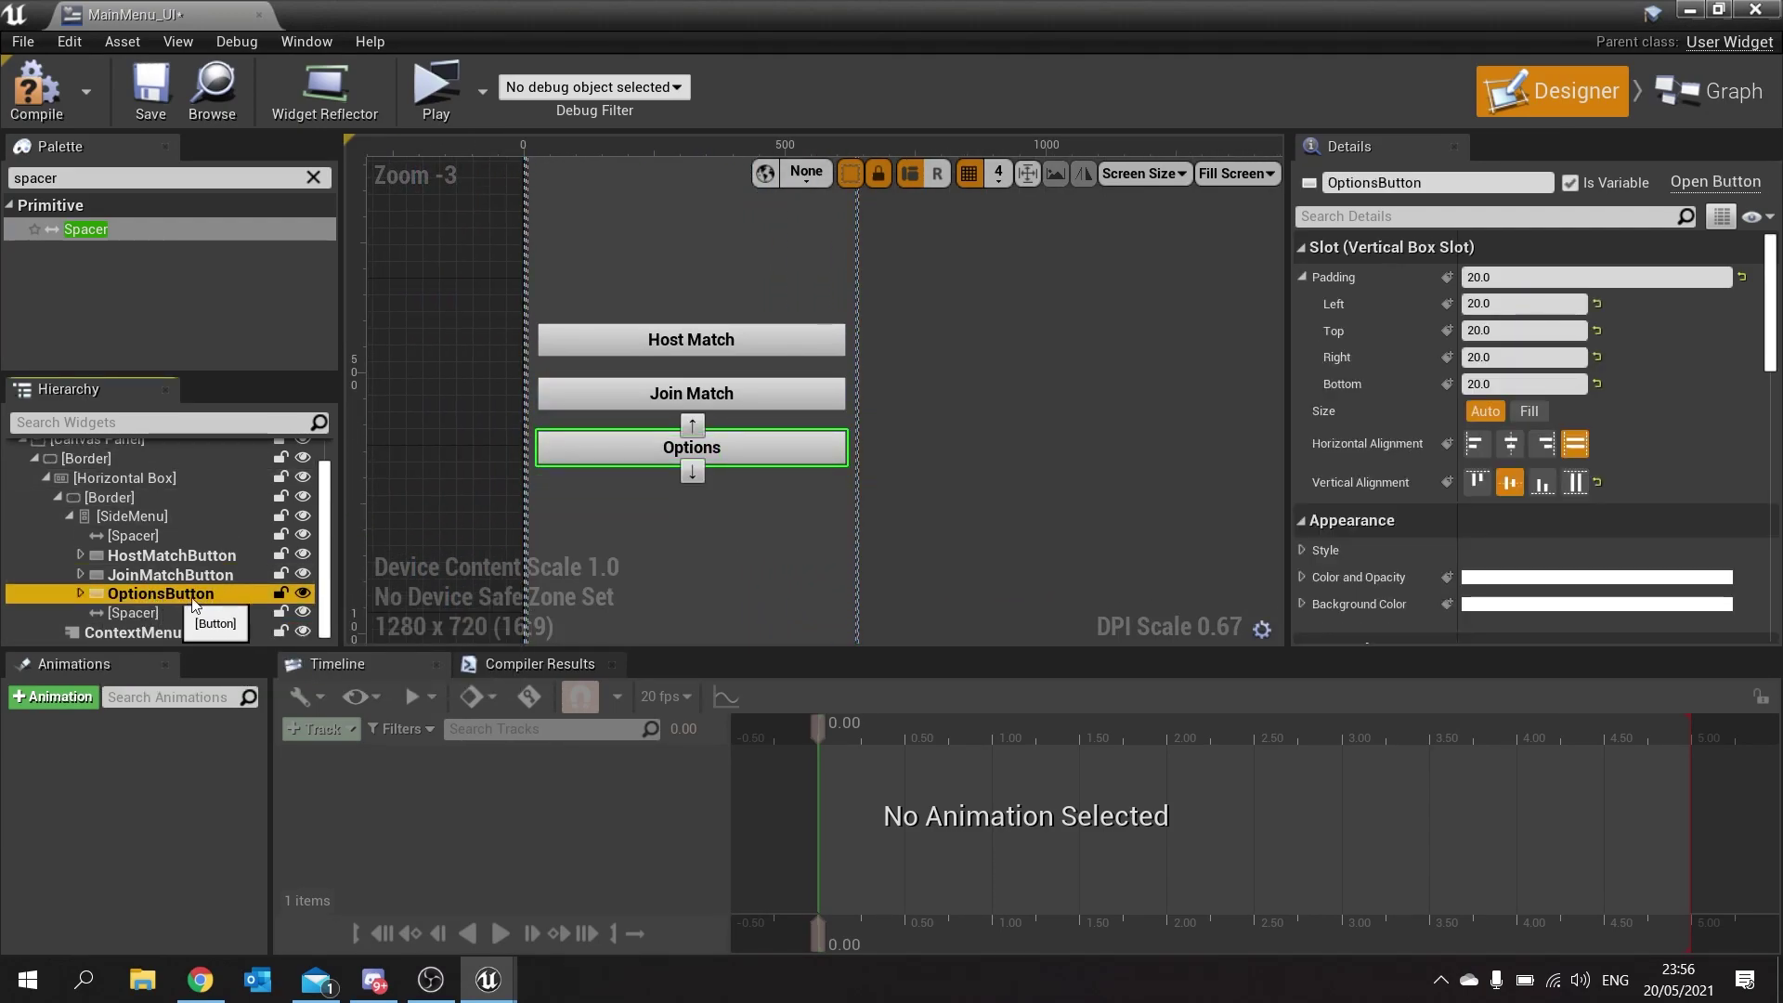
left_click(246, 577)
right_click(199, 598)
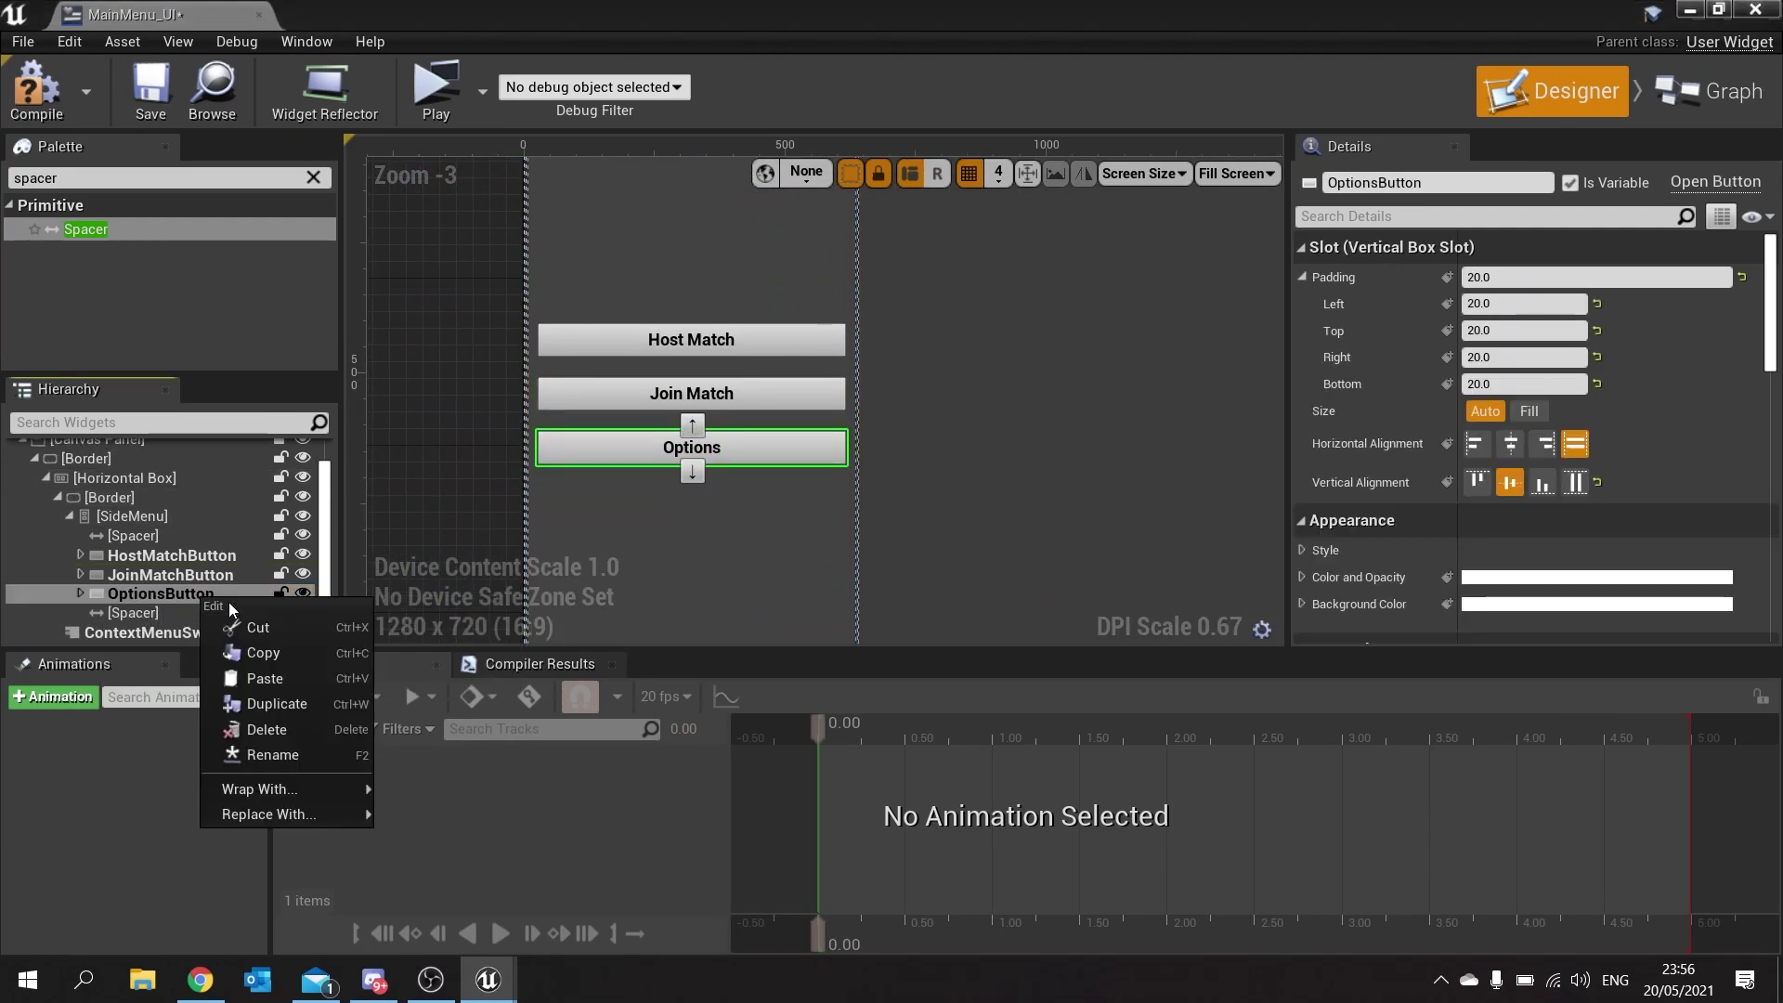
left_click(264, 703)
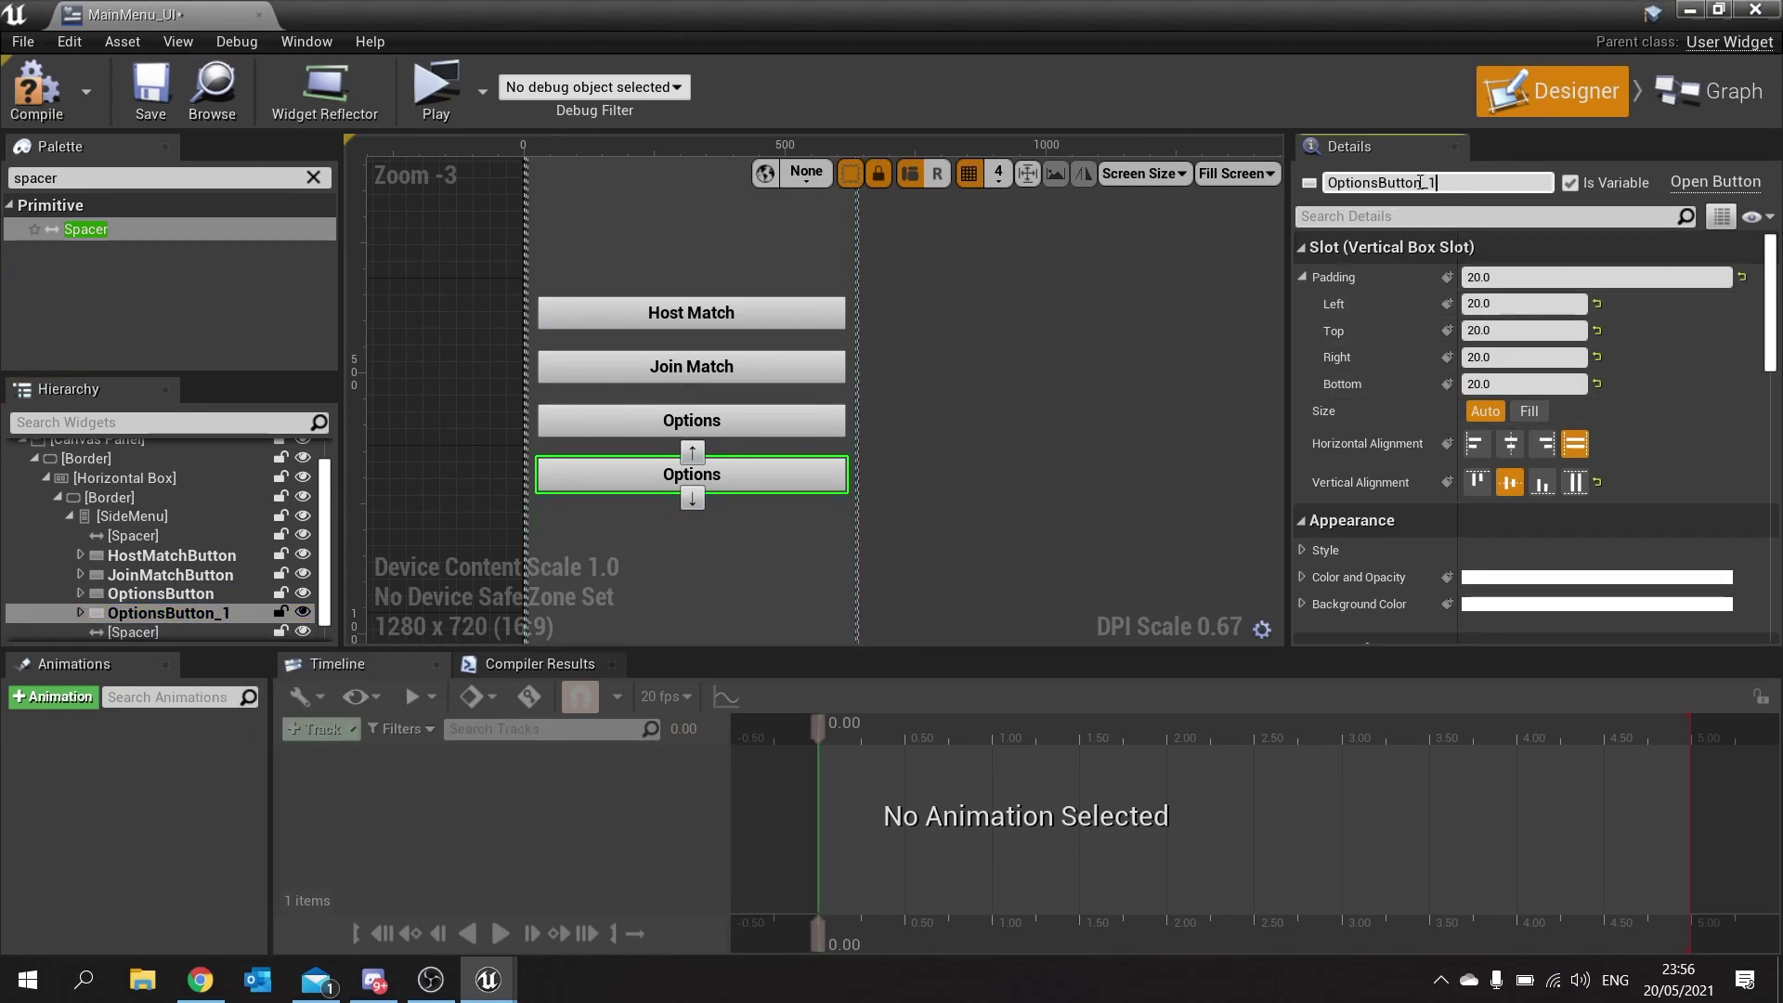
left_click(1437, 183)
type("QuitButton")
key("Return")
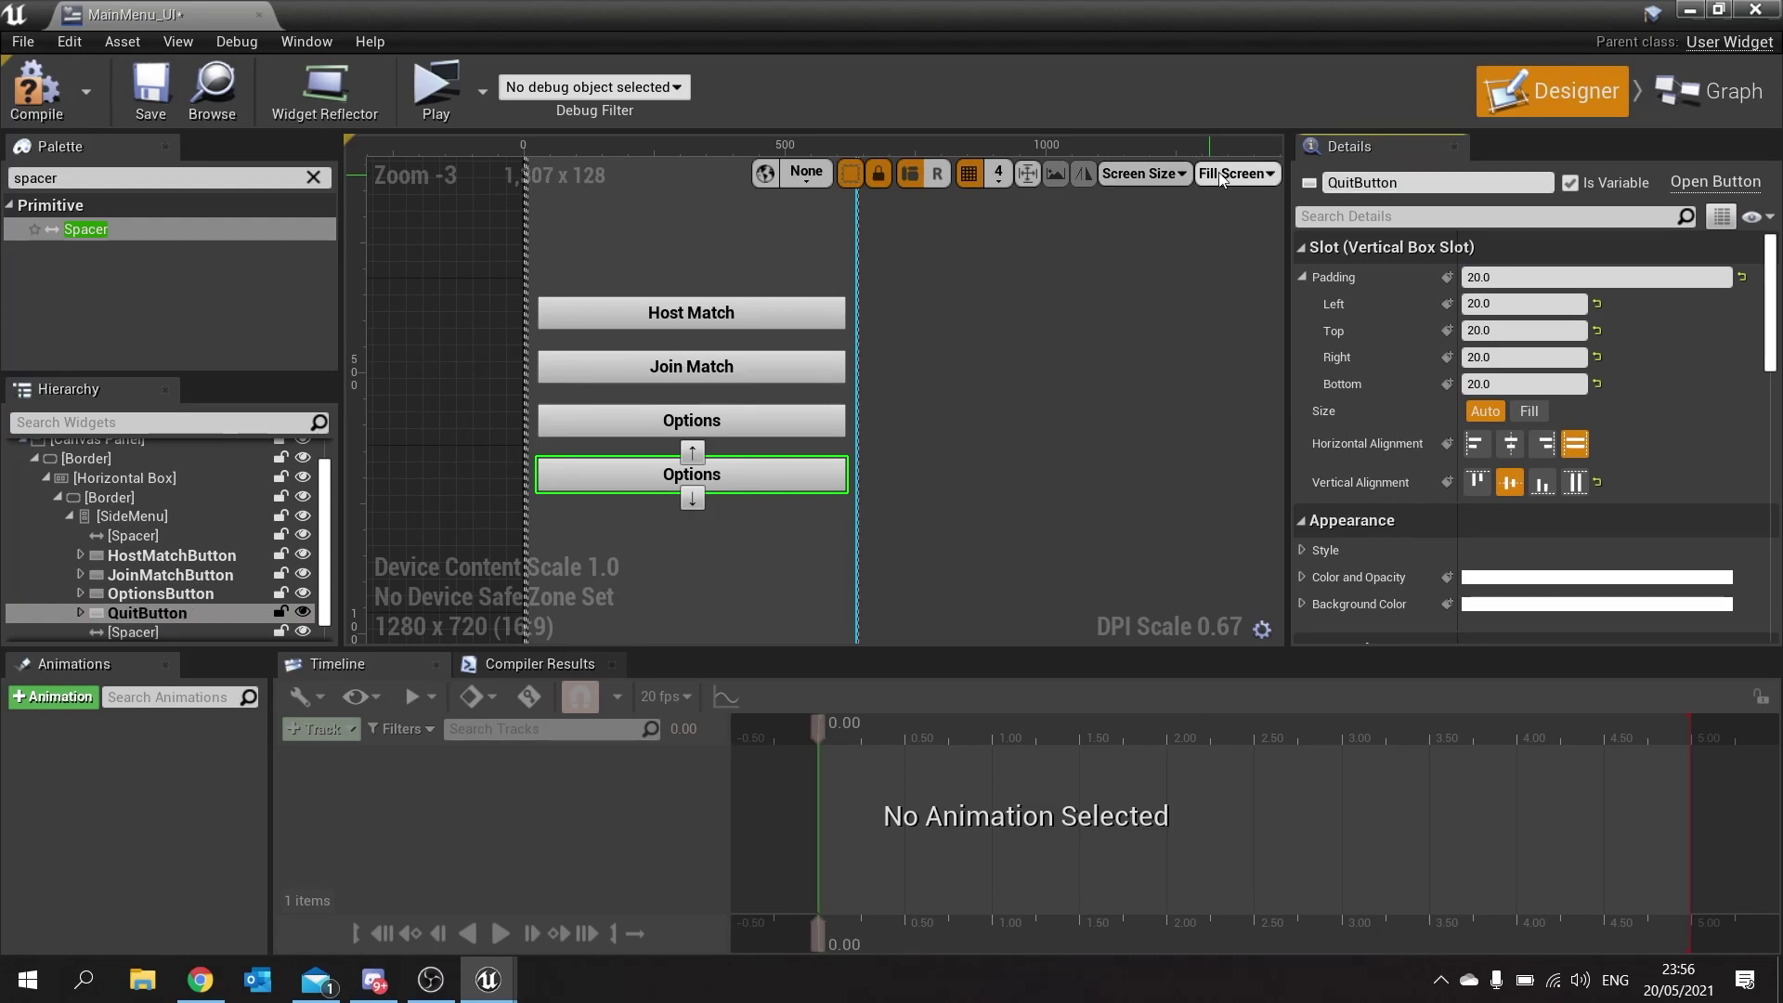
Change the text block inside QuitButton to read "Quit".
left_click(82, 614)
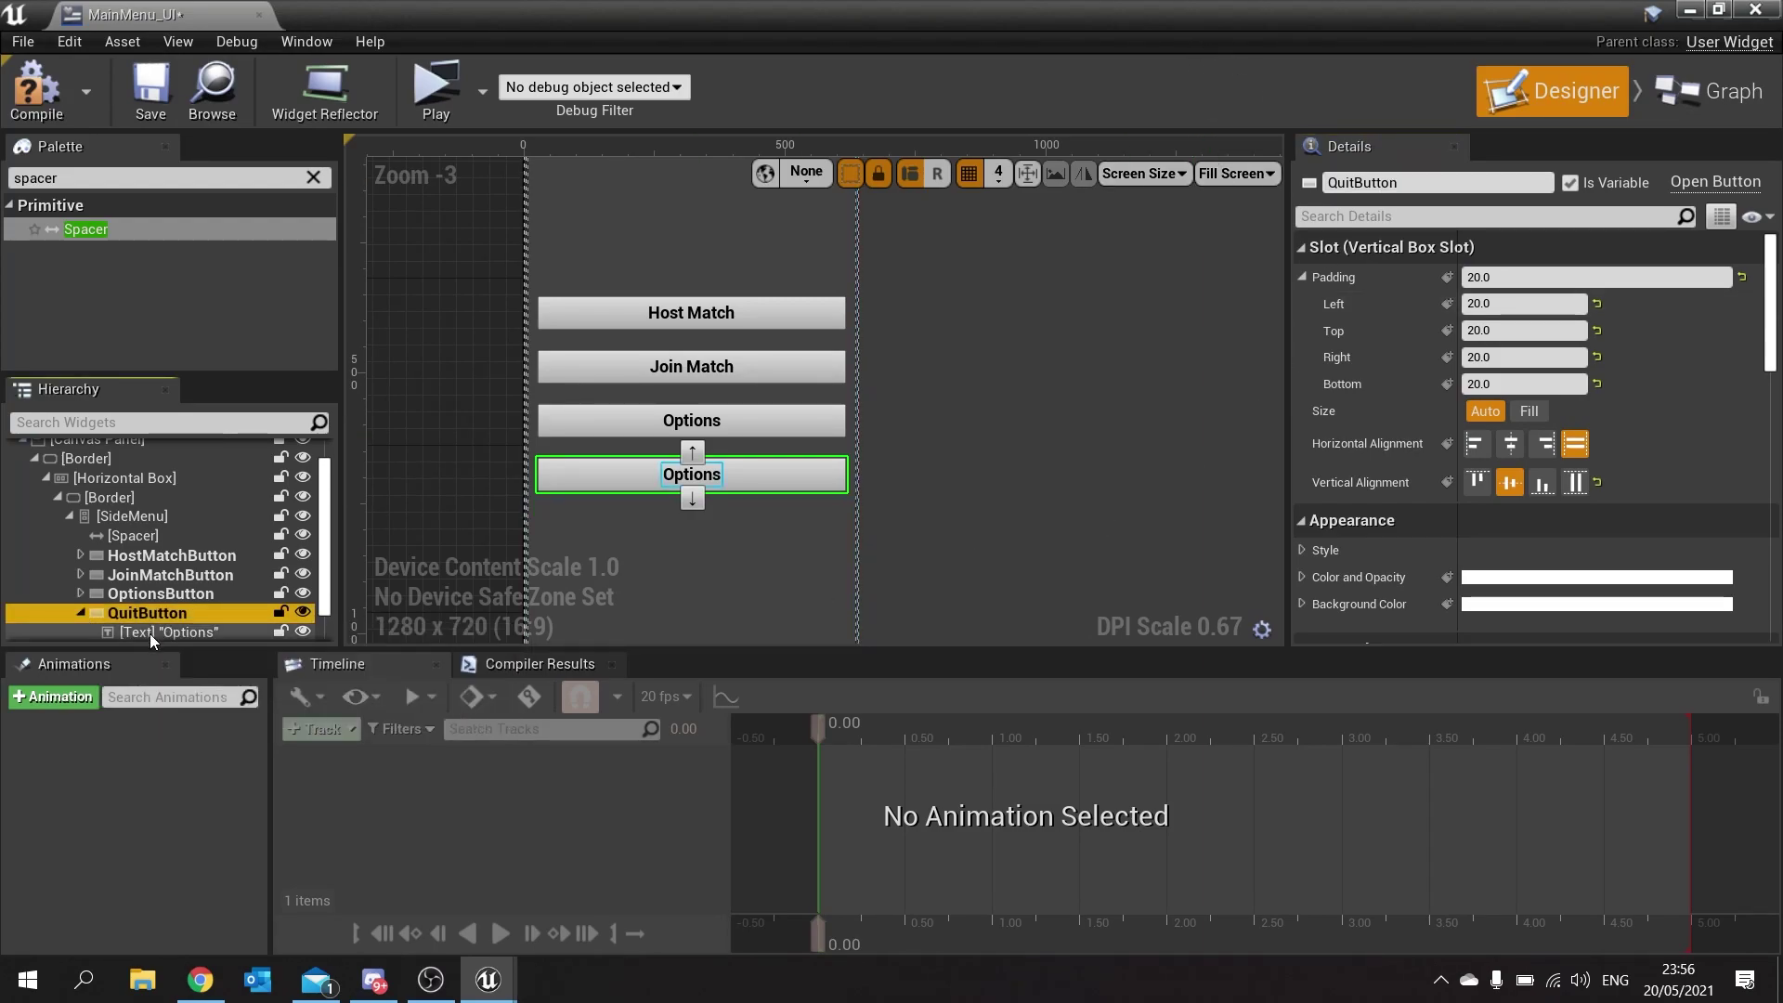
left_click(149, 632)
left_click(1540, 424)
type("Quit")
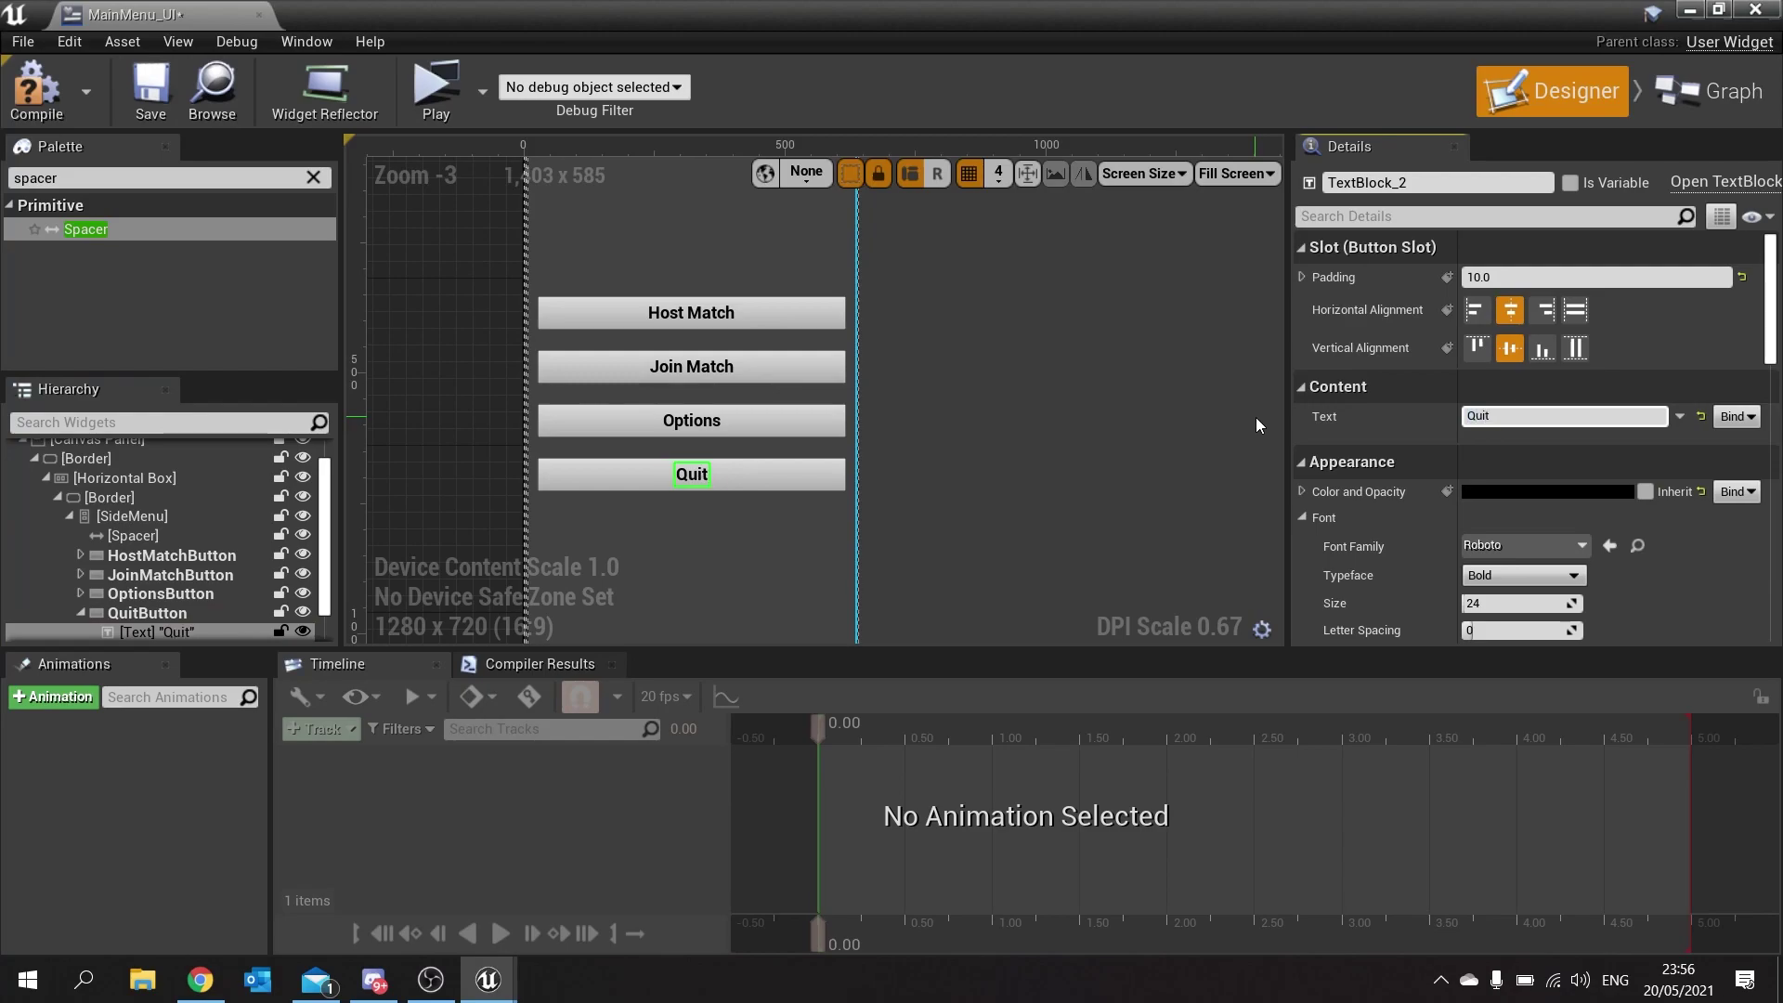
Darken QuitButton's background color to a mid grey with a brightness value of about 0.5.
left_click(149, 614)
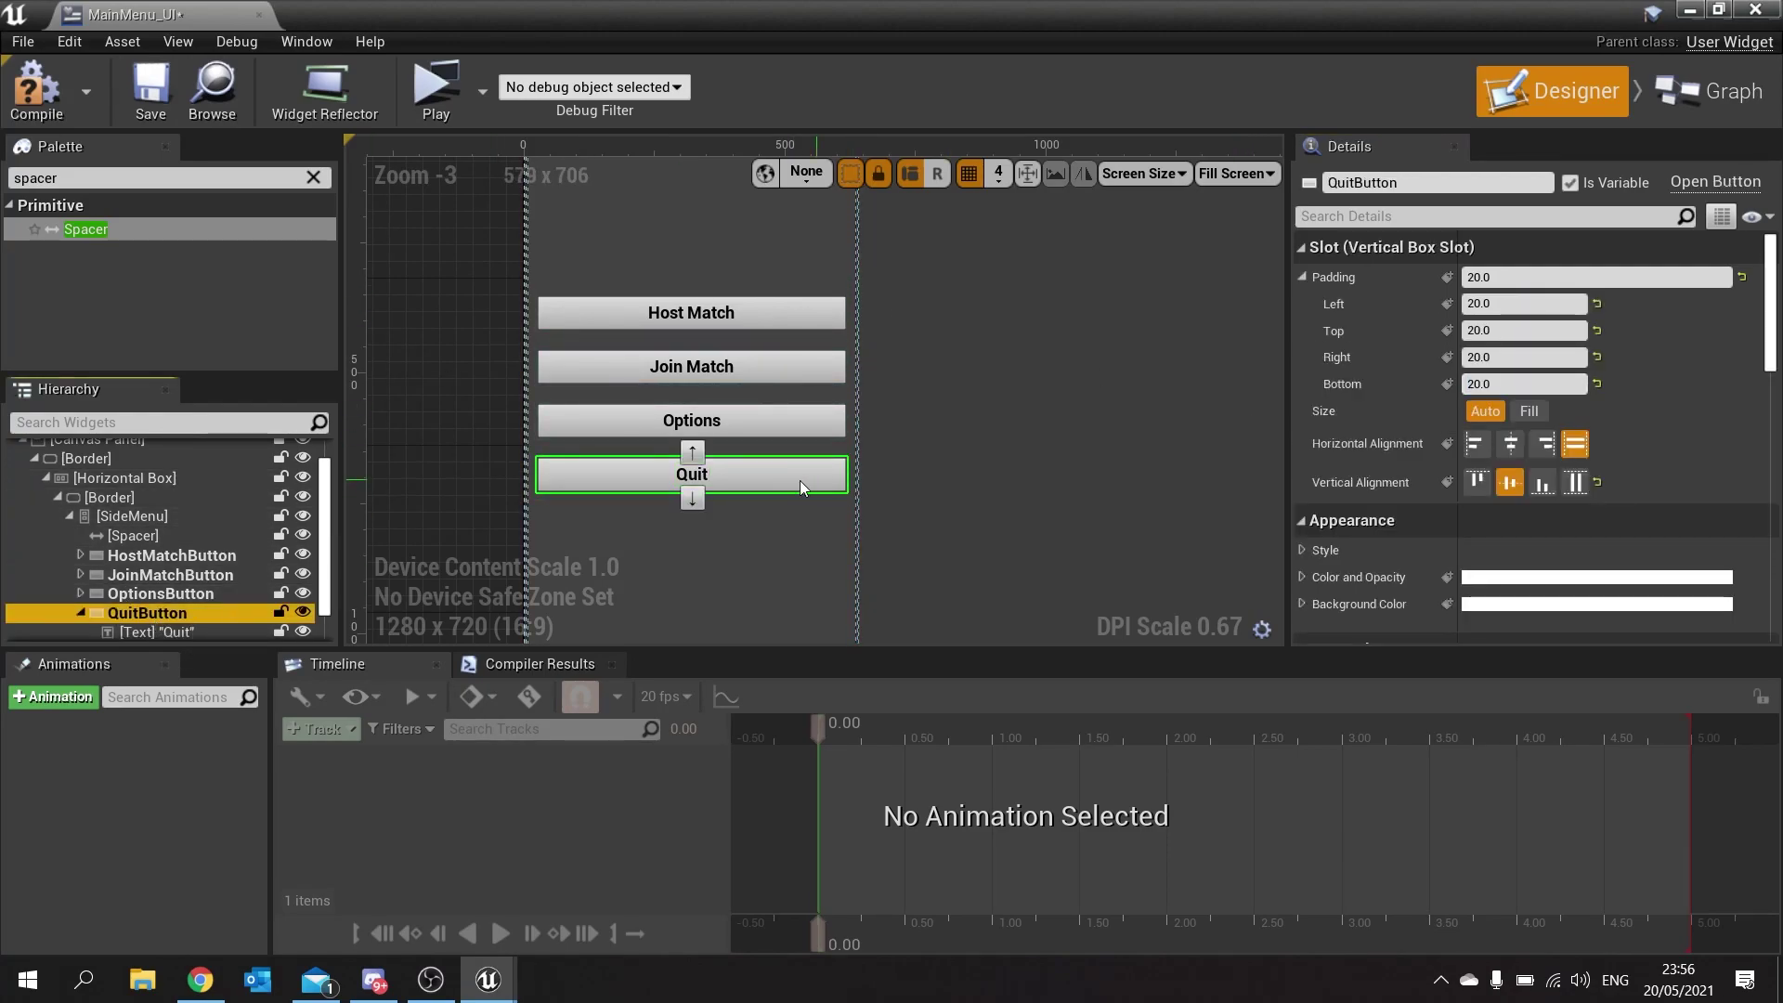
scroll(1365, 465, "down", 2)
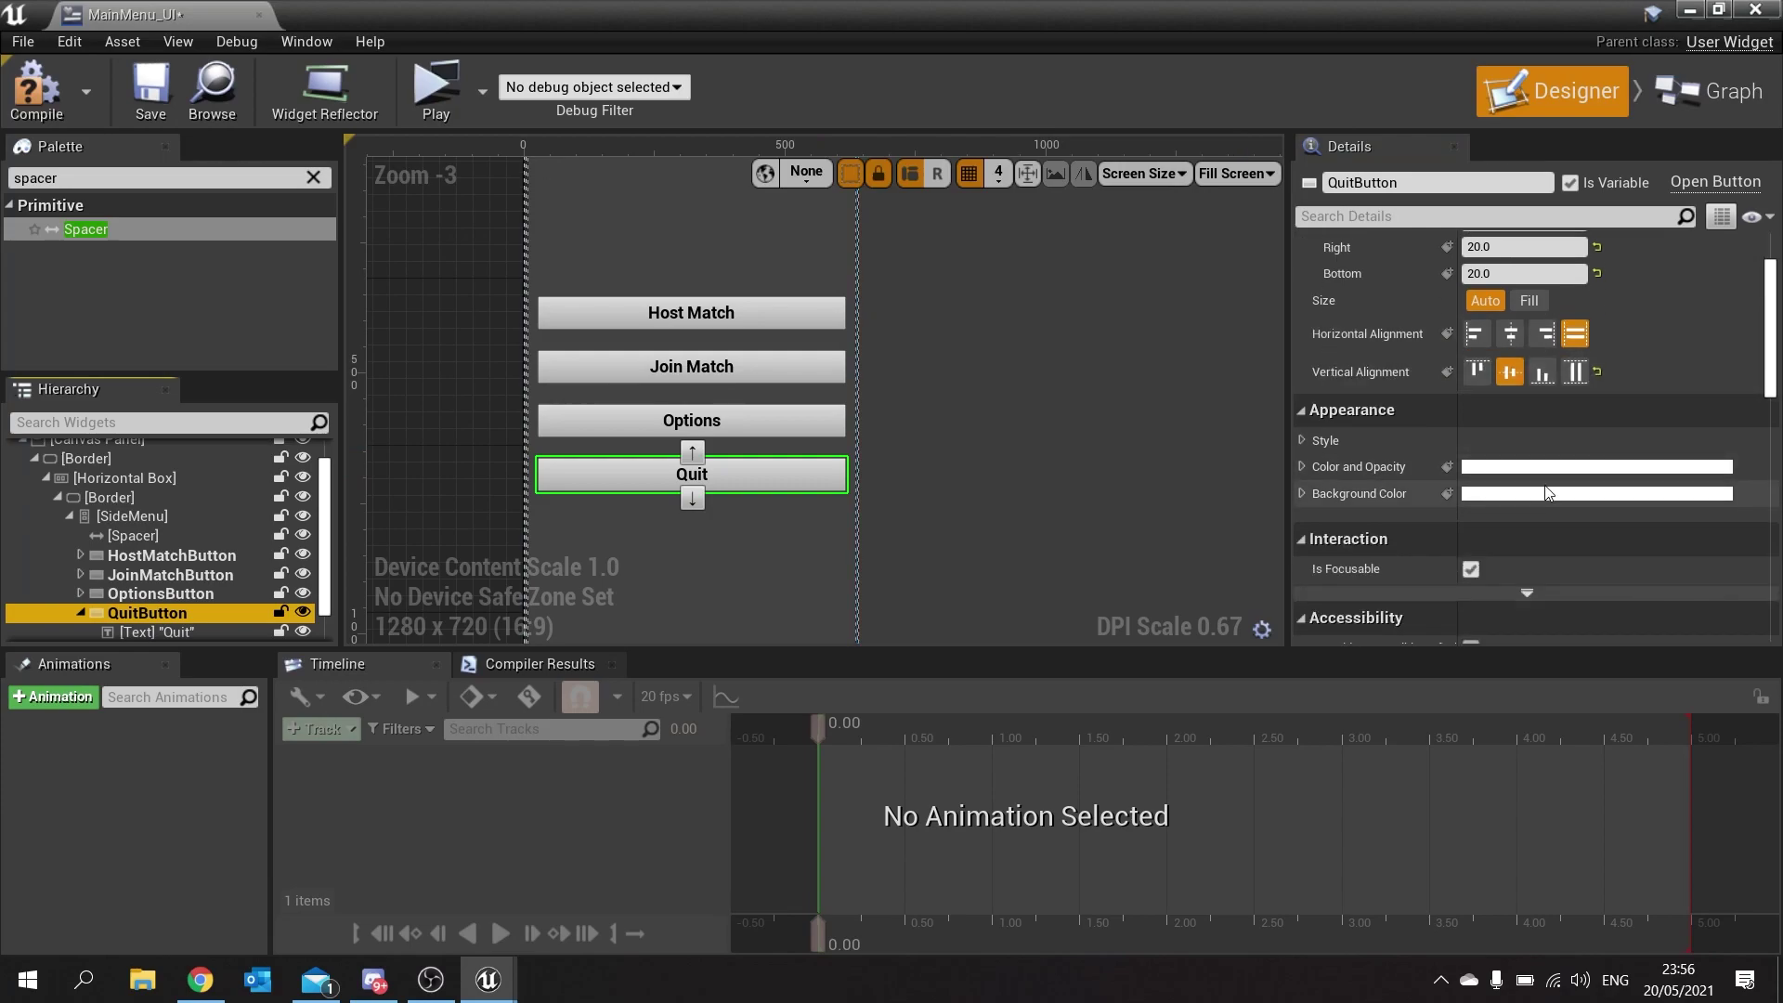
left_click(1536, 494)
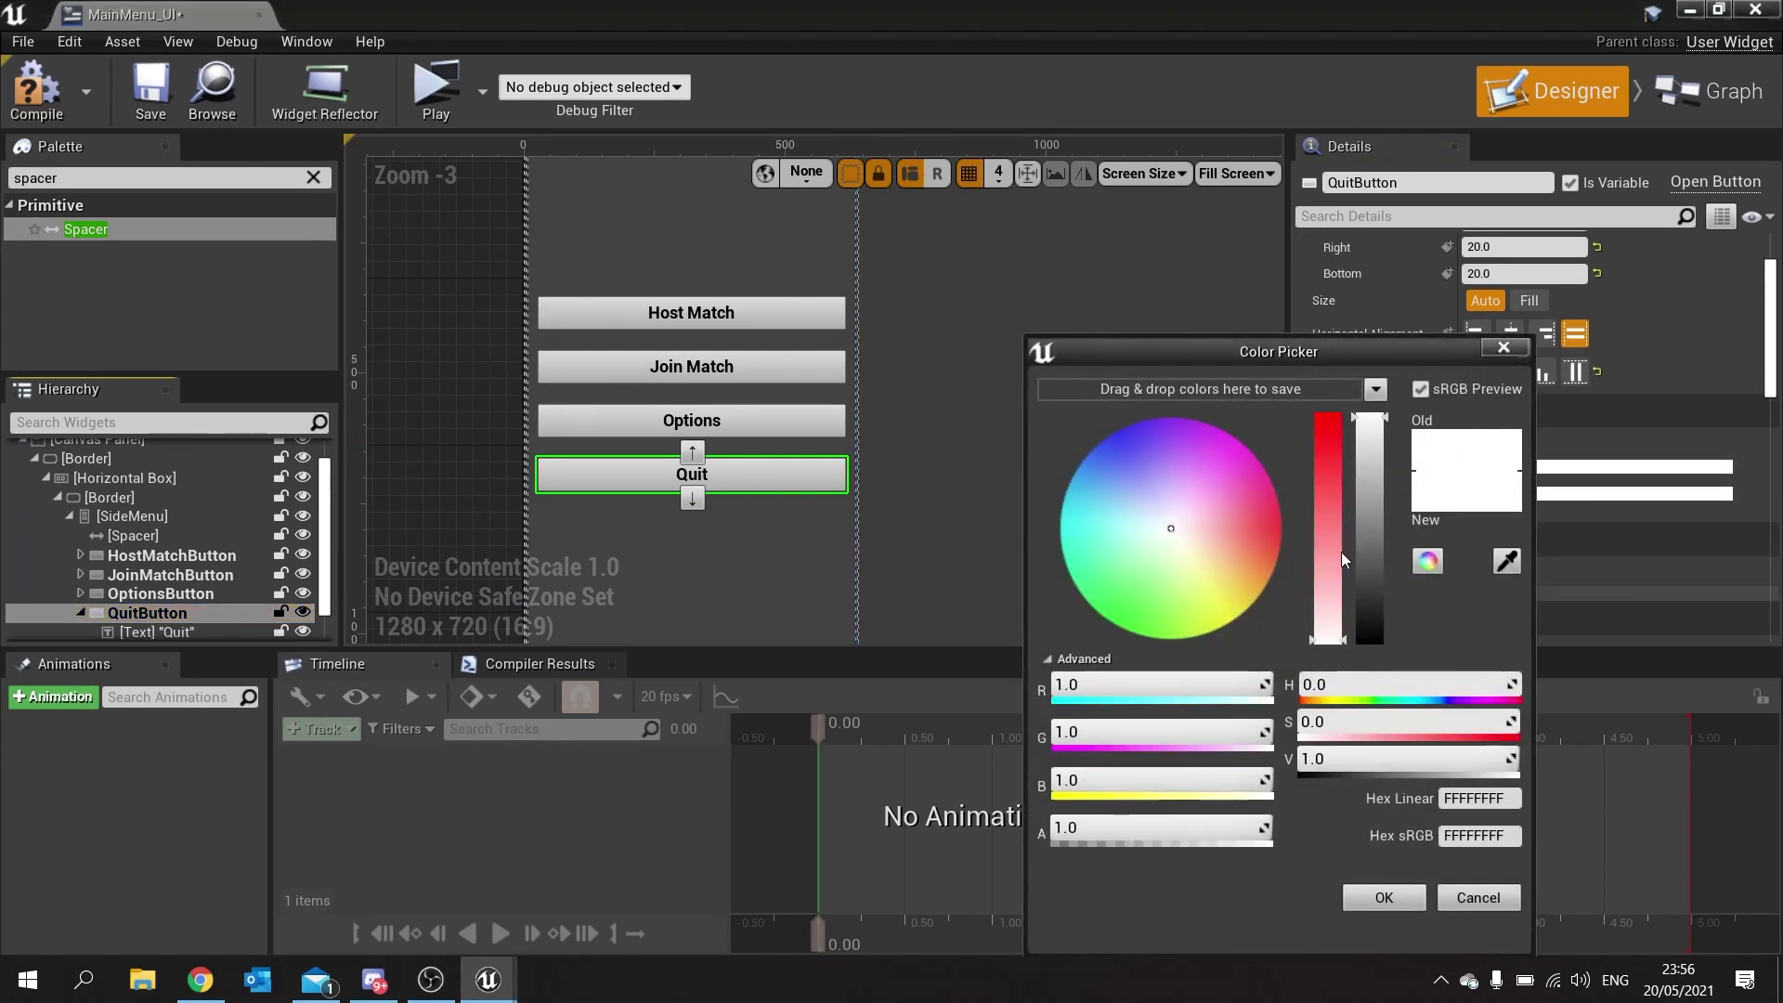
left_click_drag(1369, 428, 1368, 529)
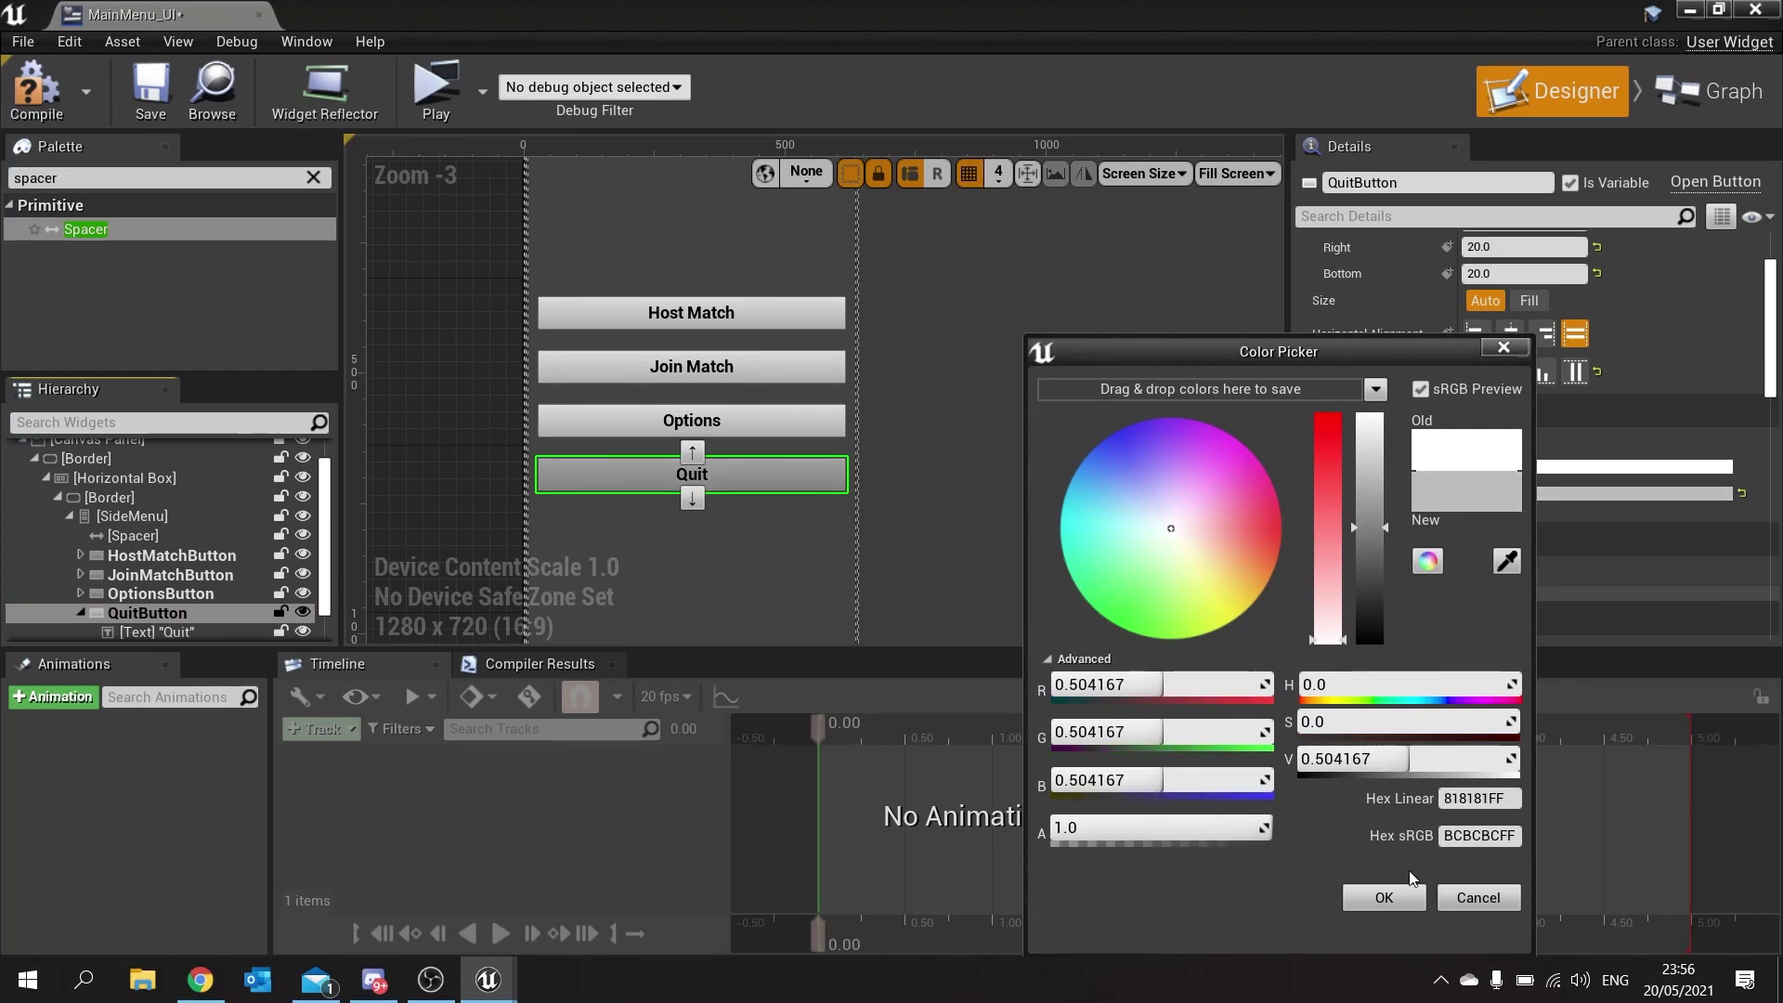
left_click(1384, 897)
left_click(750, 392)
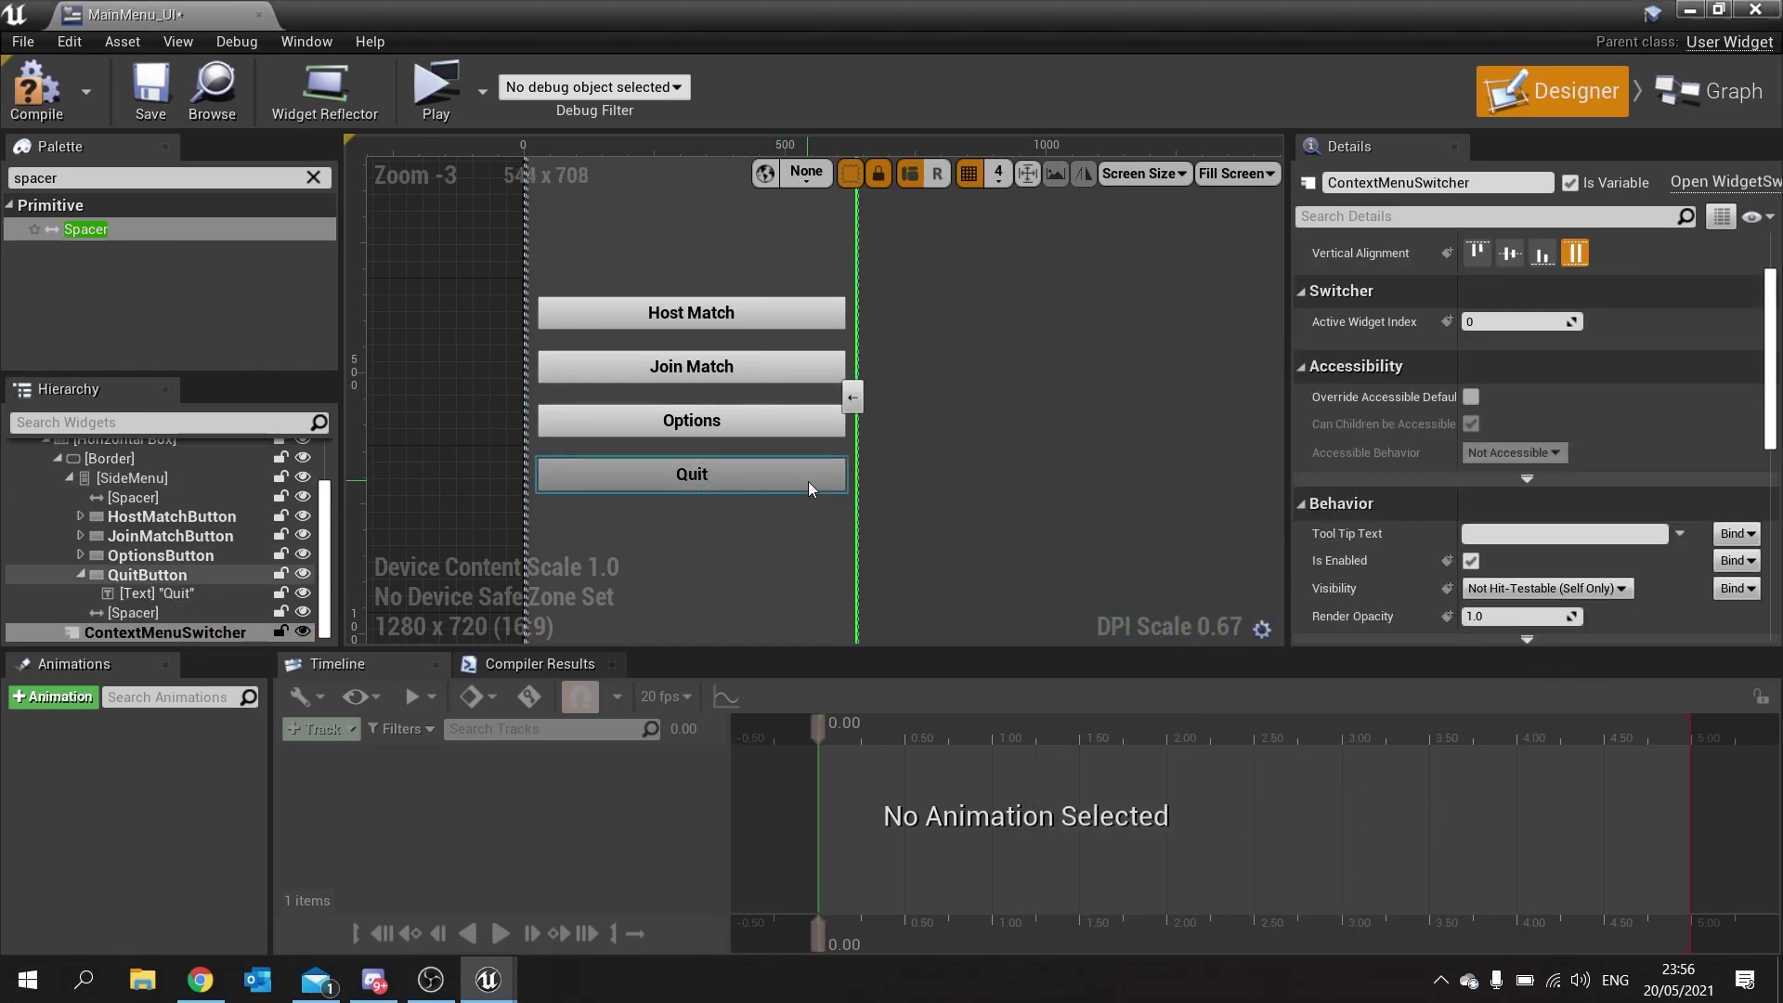
scroll(1021, 557, "down", 3)
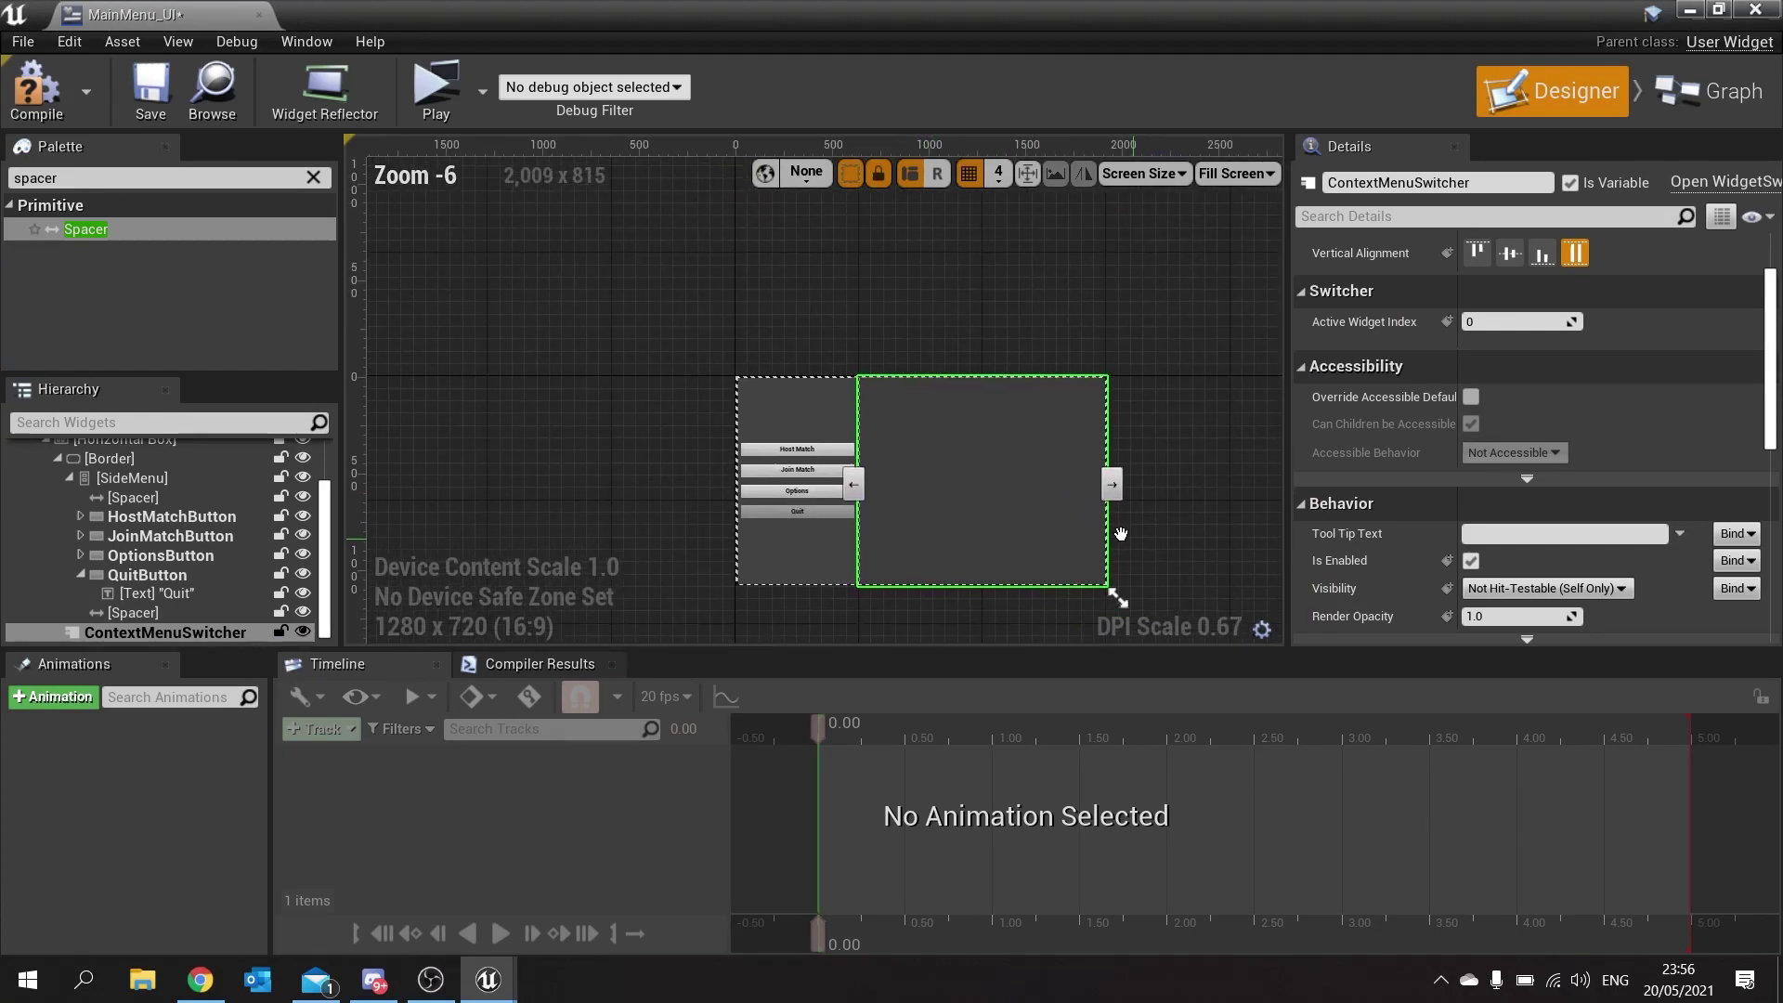
scroll(1203, 510, "up", 3)
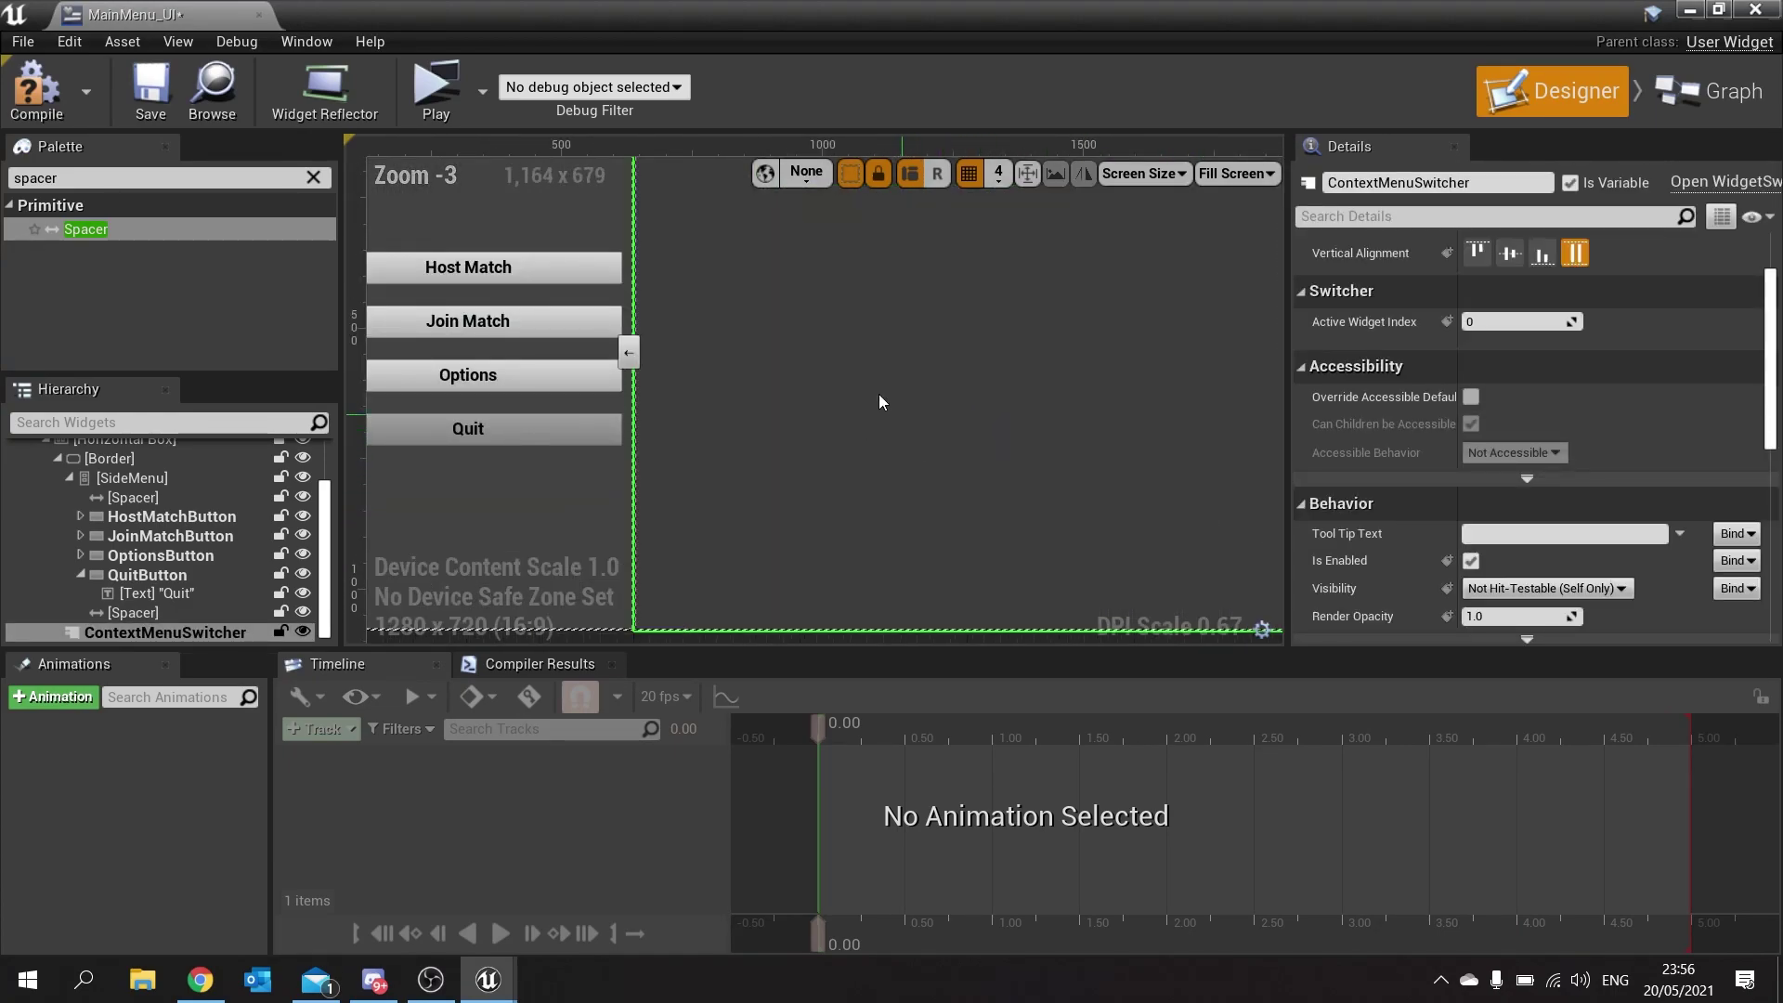
right_click_drag(893, 418, 1096, 447)
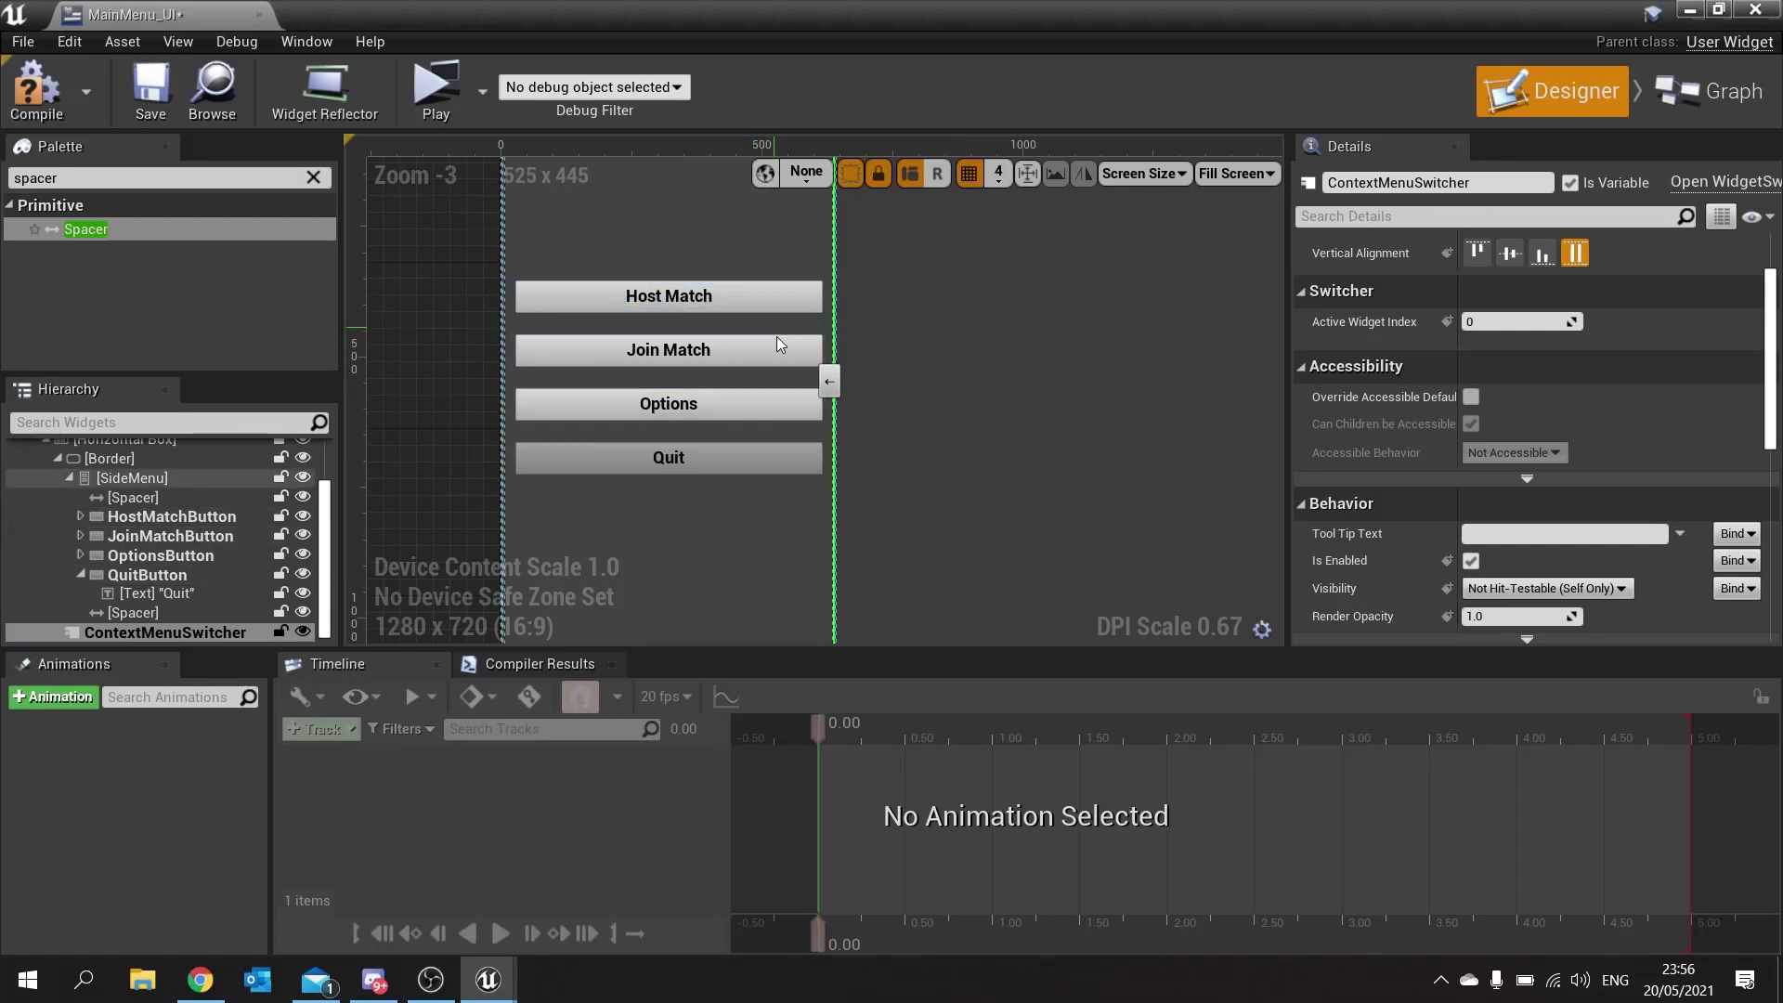
right_click_drag(977, 374, 819, 437)
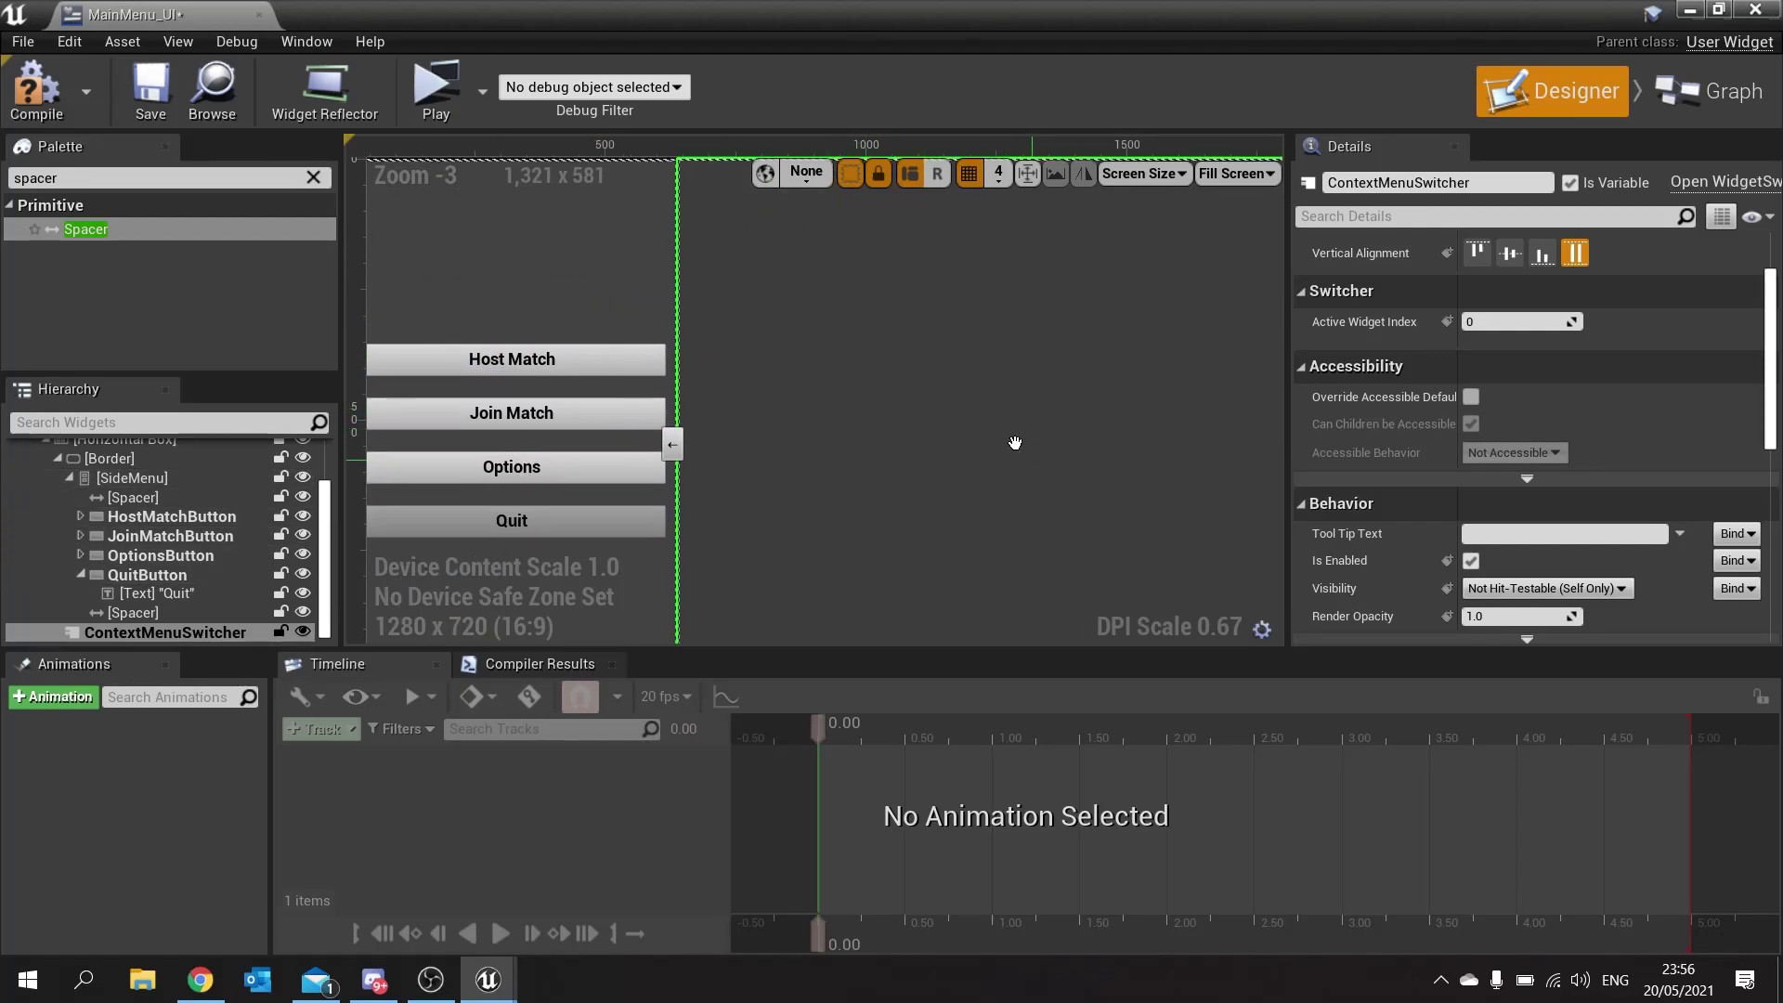
scroll(1022, 451, "down", 2)
right_click_drag(1029, 467, 962, 453)
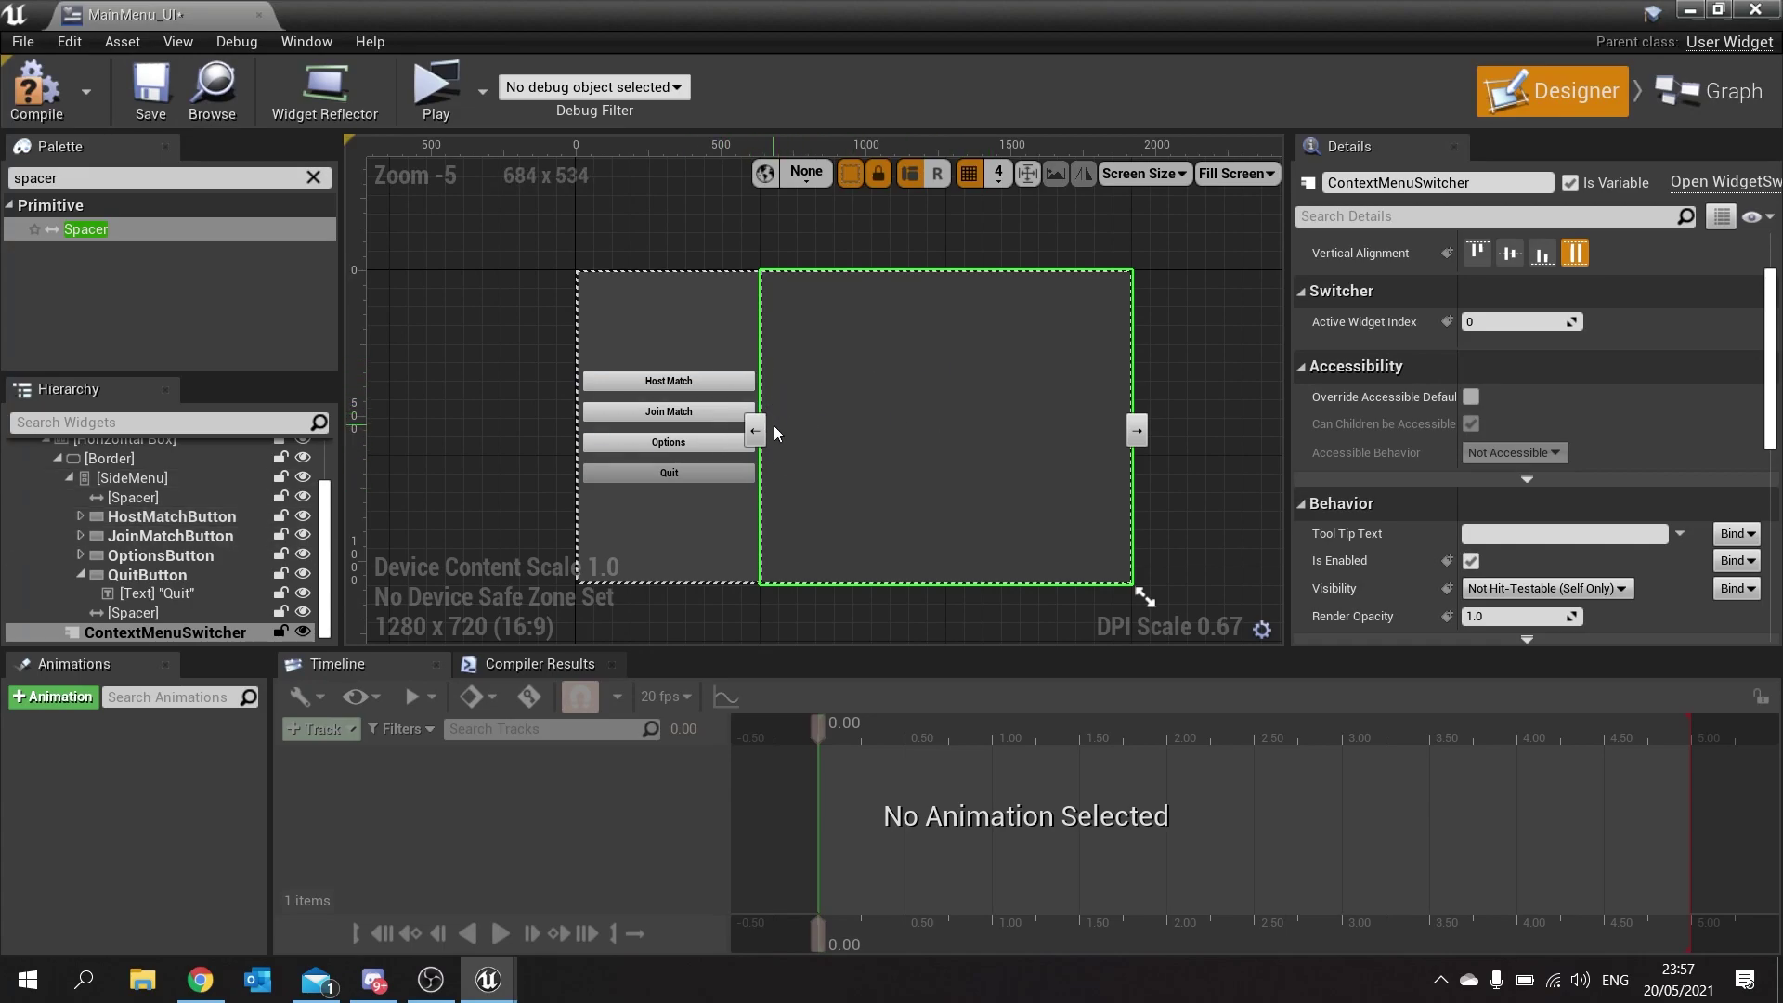
Create a Widget Blueprint named HostMatchScreen in the OnlineMenuSystem folder.
left_click(1746, 15)
right_click(554, 745)
mouse_move(666, 730)
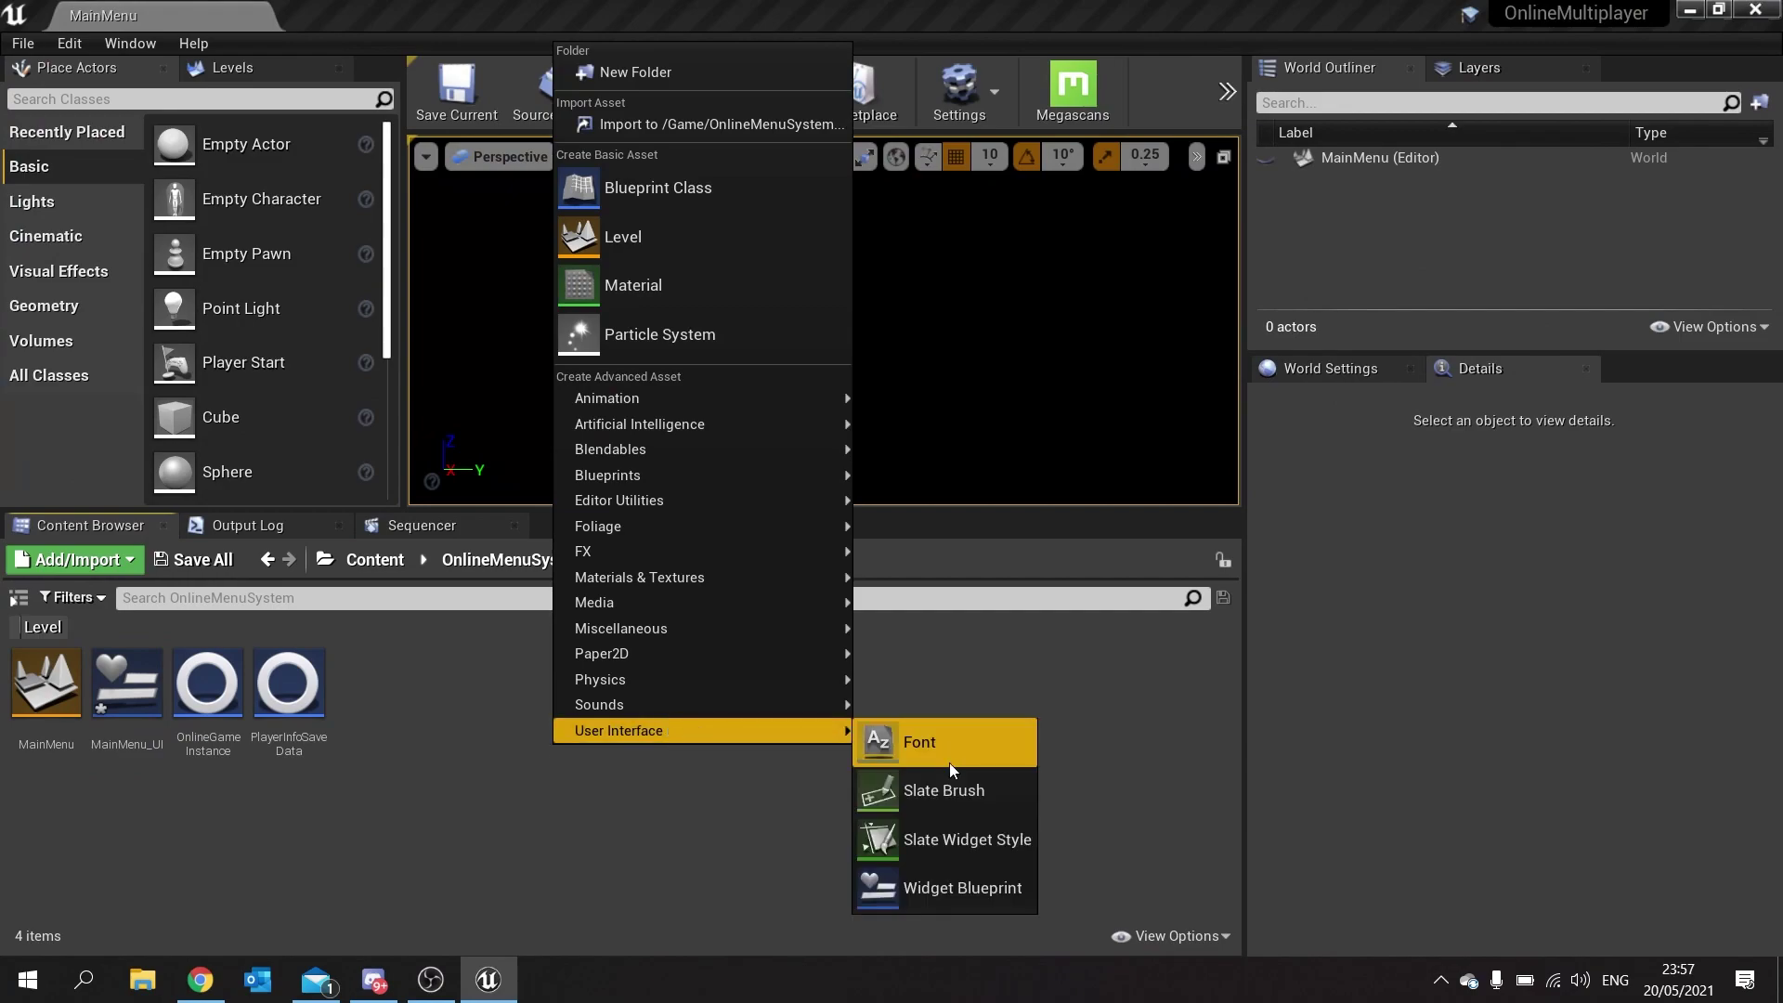
left_click(974, 893)
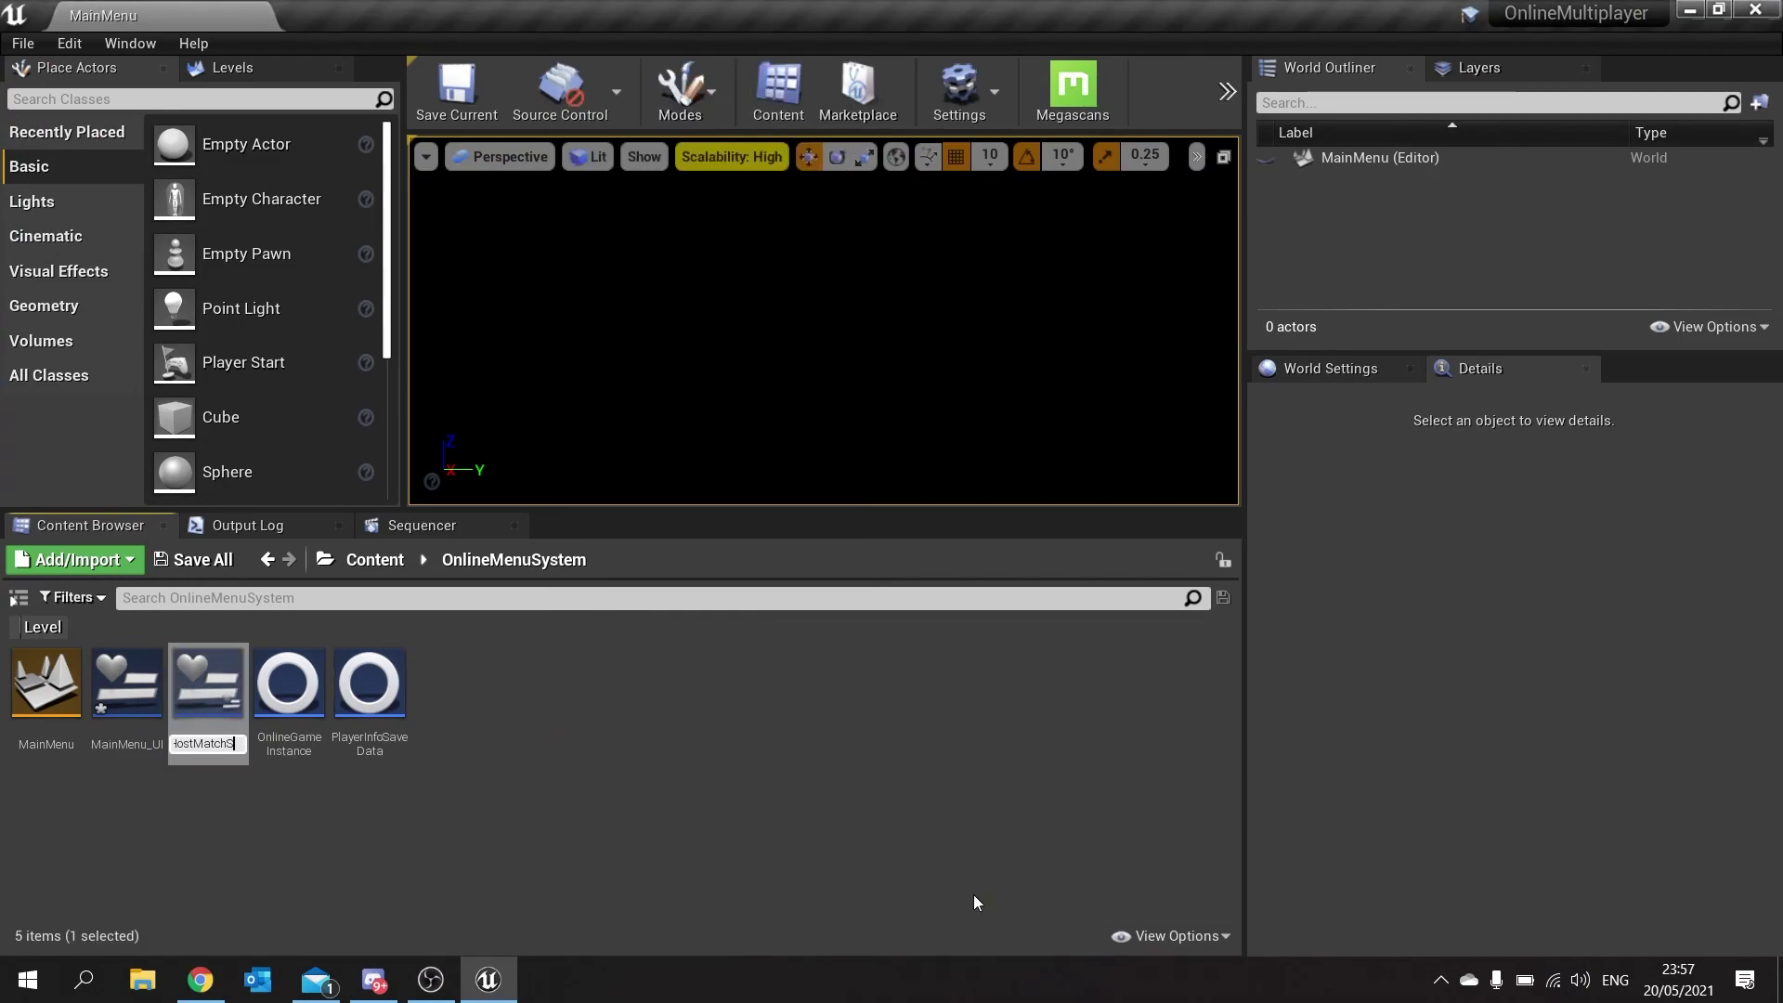
type("HostMatchScreen")
key("Return")
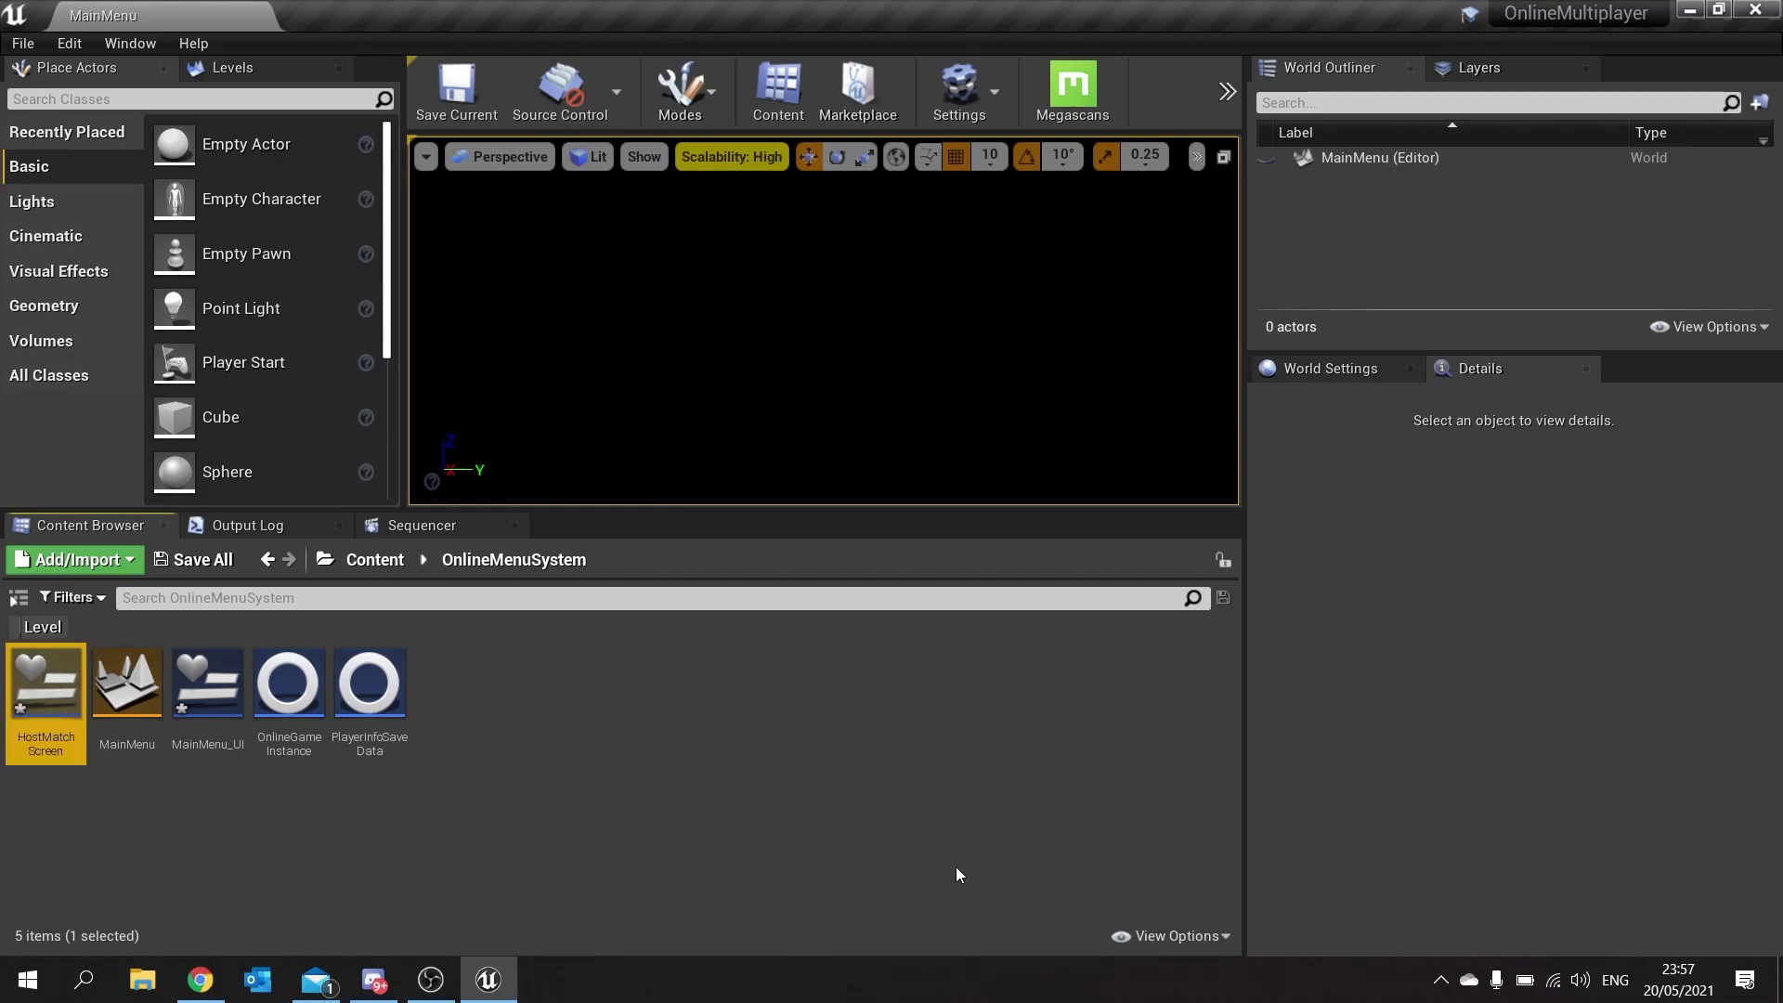
Create a Widget Blueprint named JoinMatchScreen in the OnlineMenuSystem folder.
right_click(531, 718)
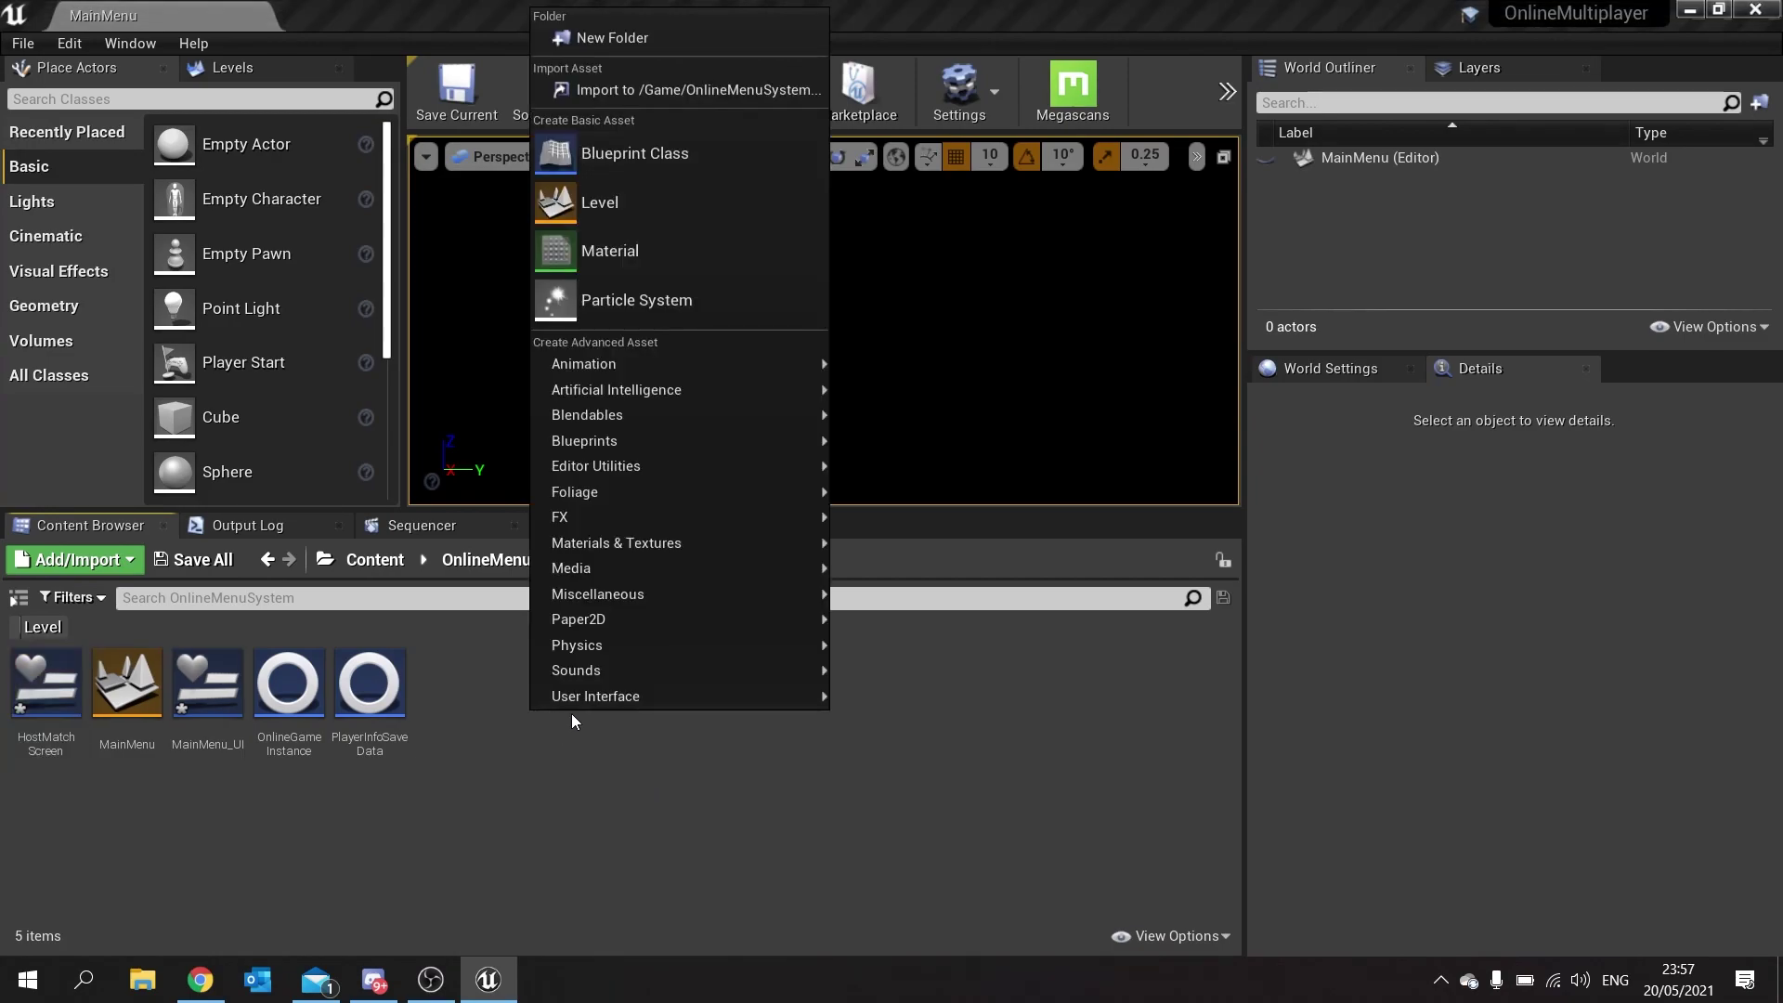
mouse_move(821, 706)
left_click(932, 851)
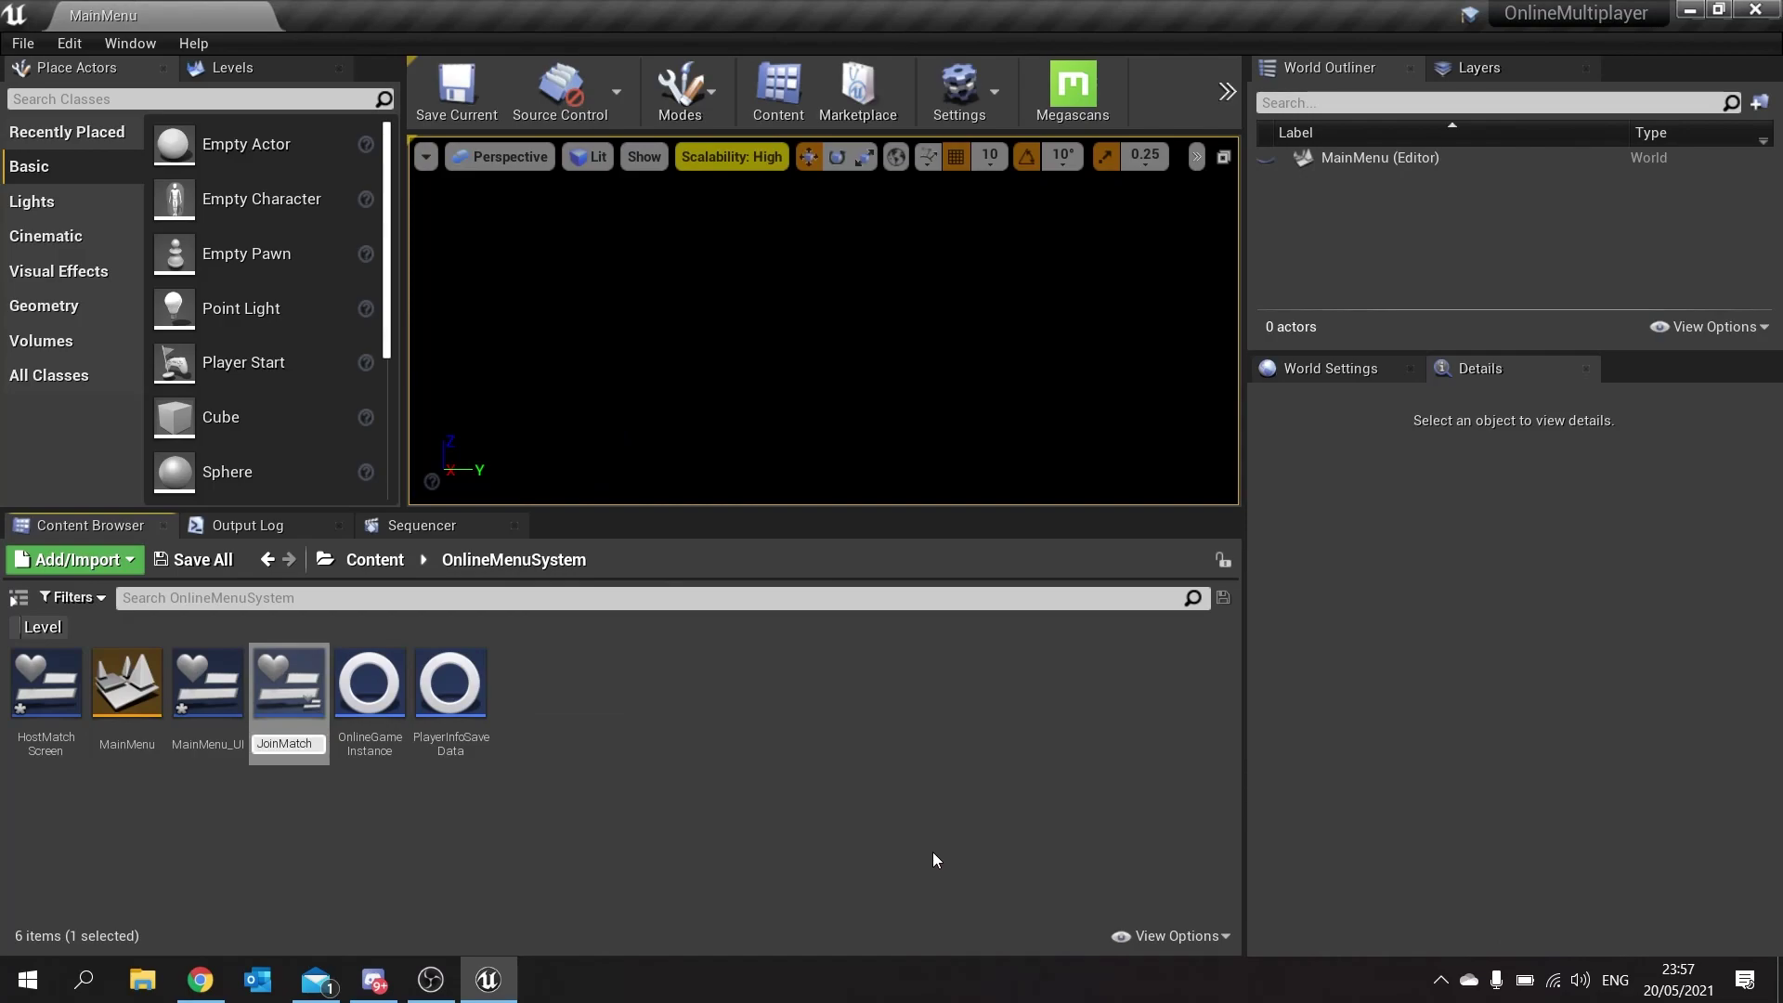
type("JoinMatchScreen")
key("Return")
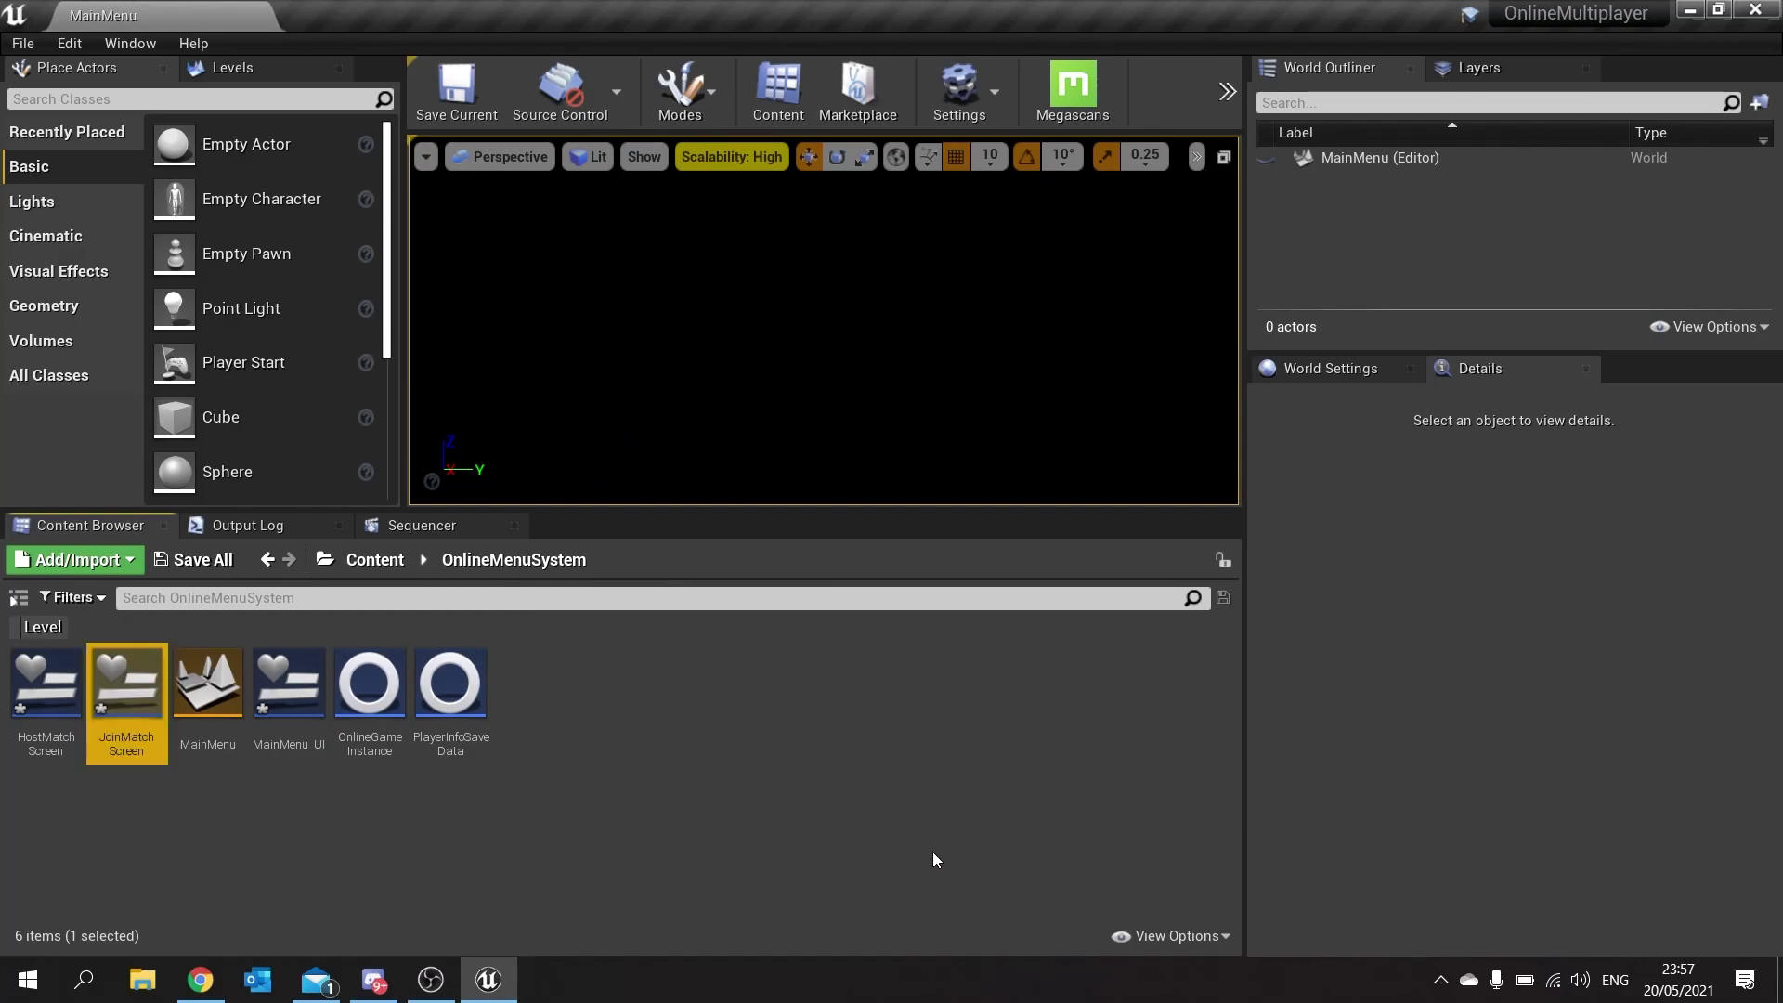
left_click(808, 774)
Create a Widget Blueprint named OptionsScreen in the OnlineMenuSystem folder.
right_click(605, 705)
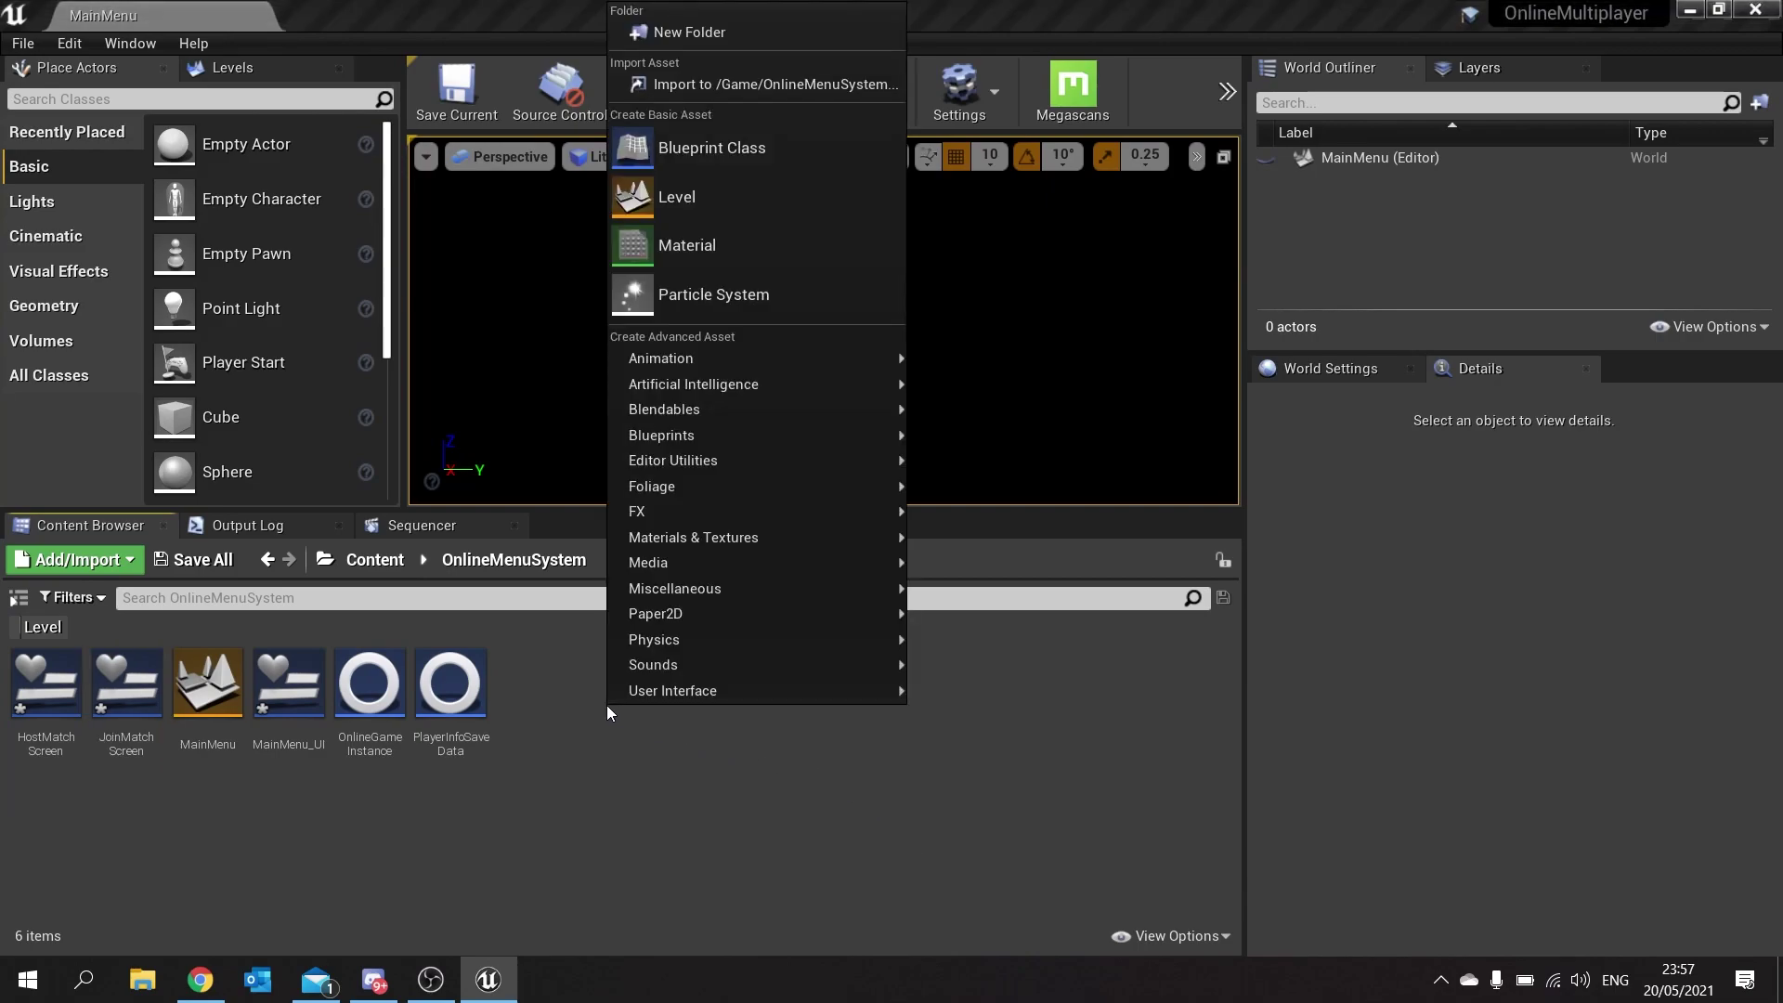
mouse_move(661, 692)
left_click(1037, 841)
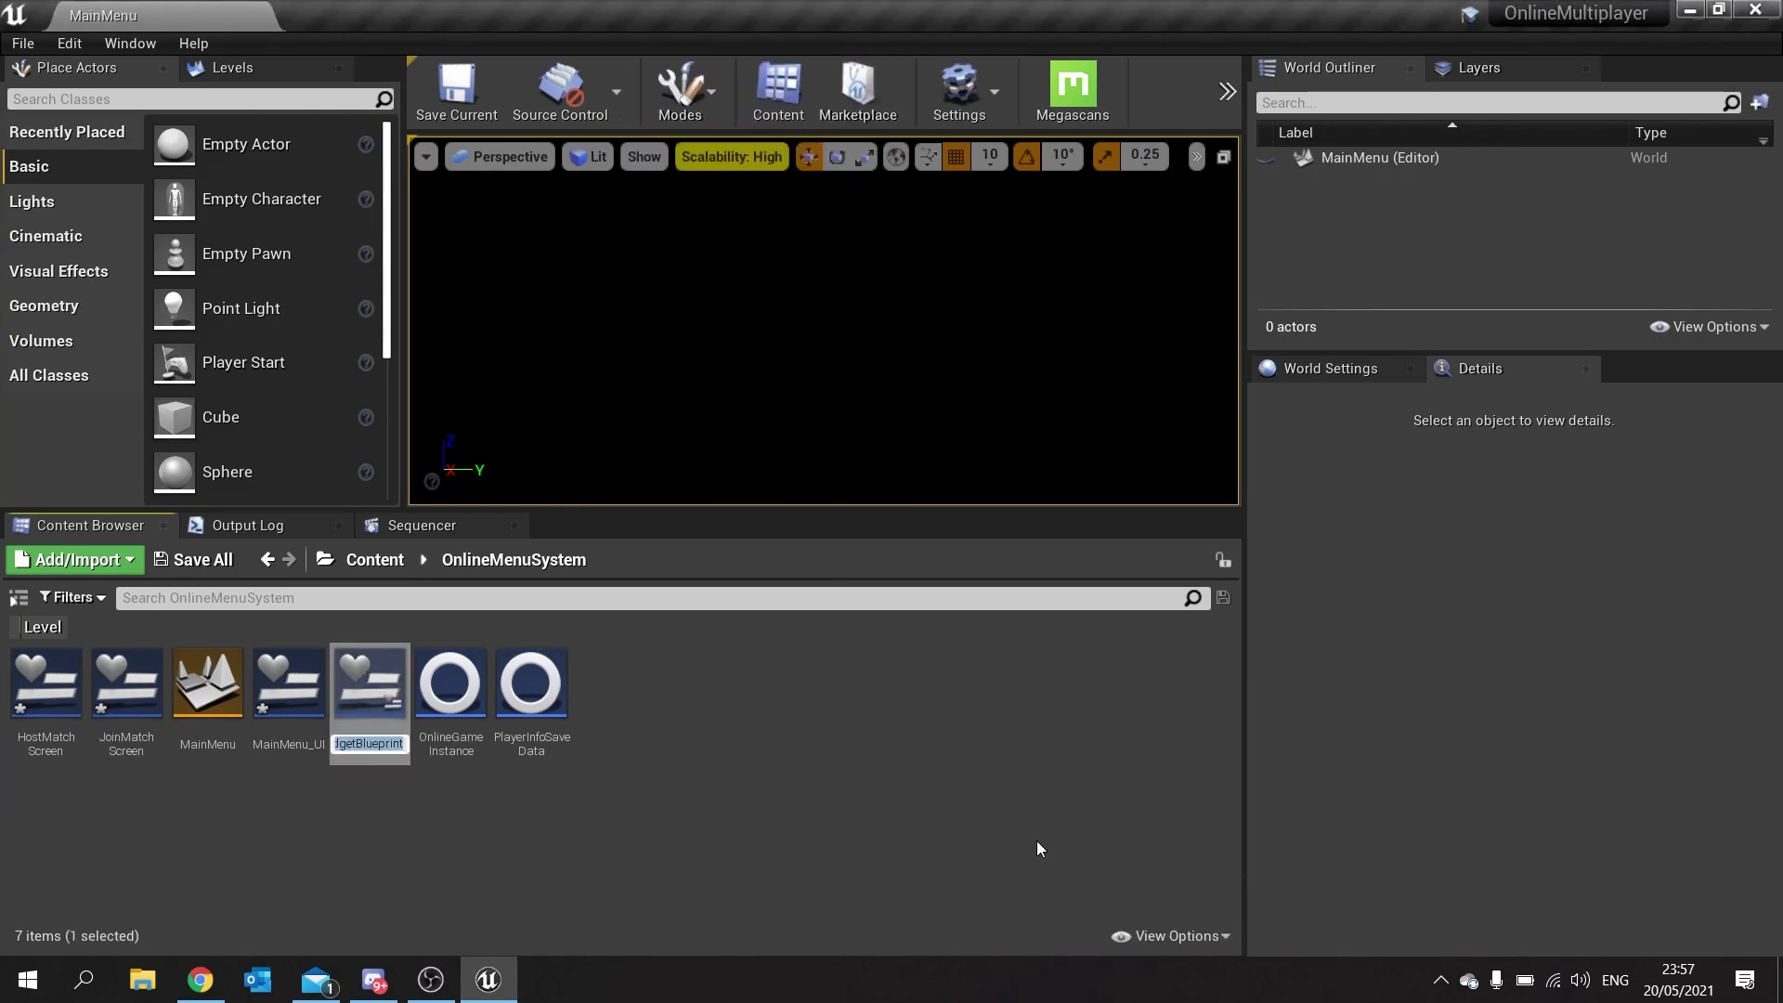
type("OptionsScreen")
key("Return")
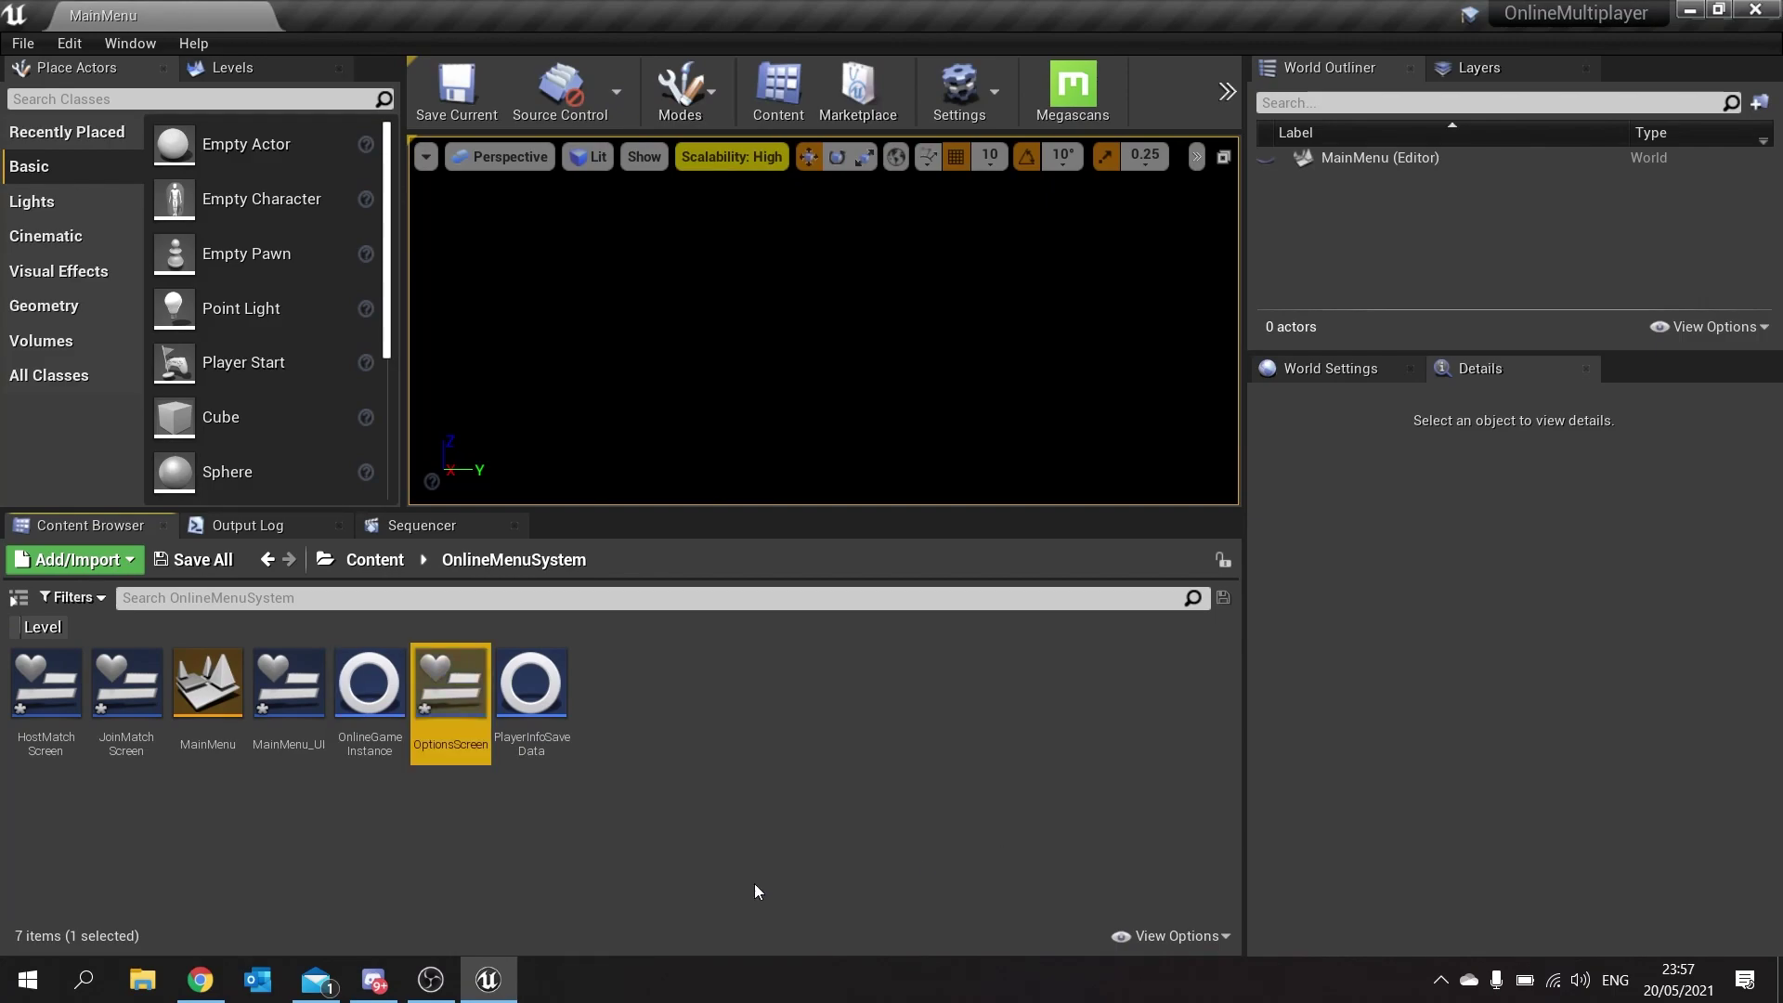
Reopen the MainMenu_UI widget for editing and select ContextMenuSwitcher in its hierarchy.
double_click(289, 692)
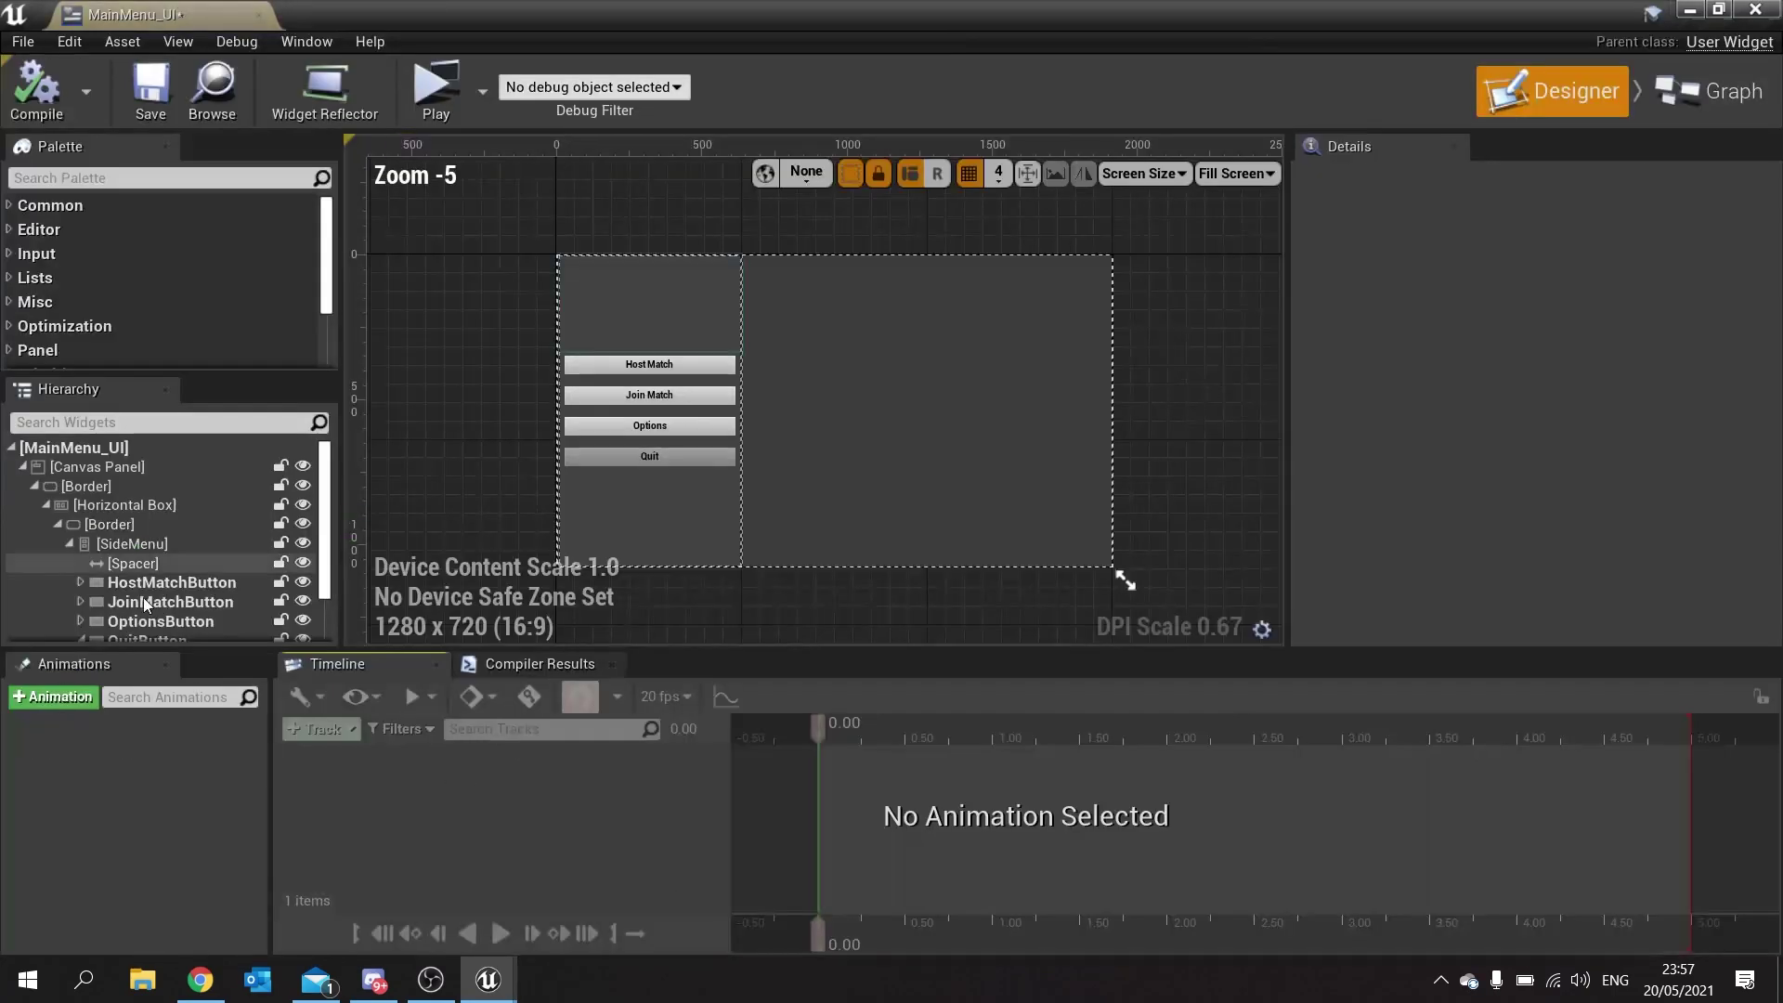
scroll(297, 557, "down", 3)
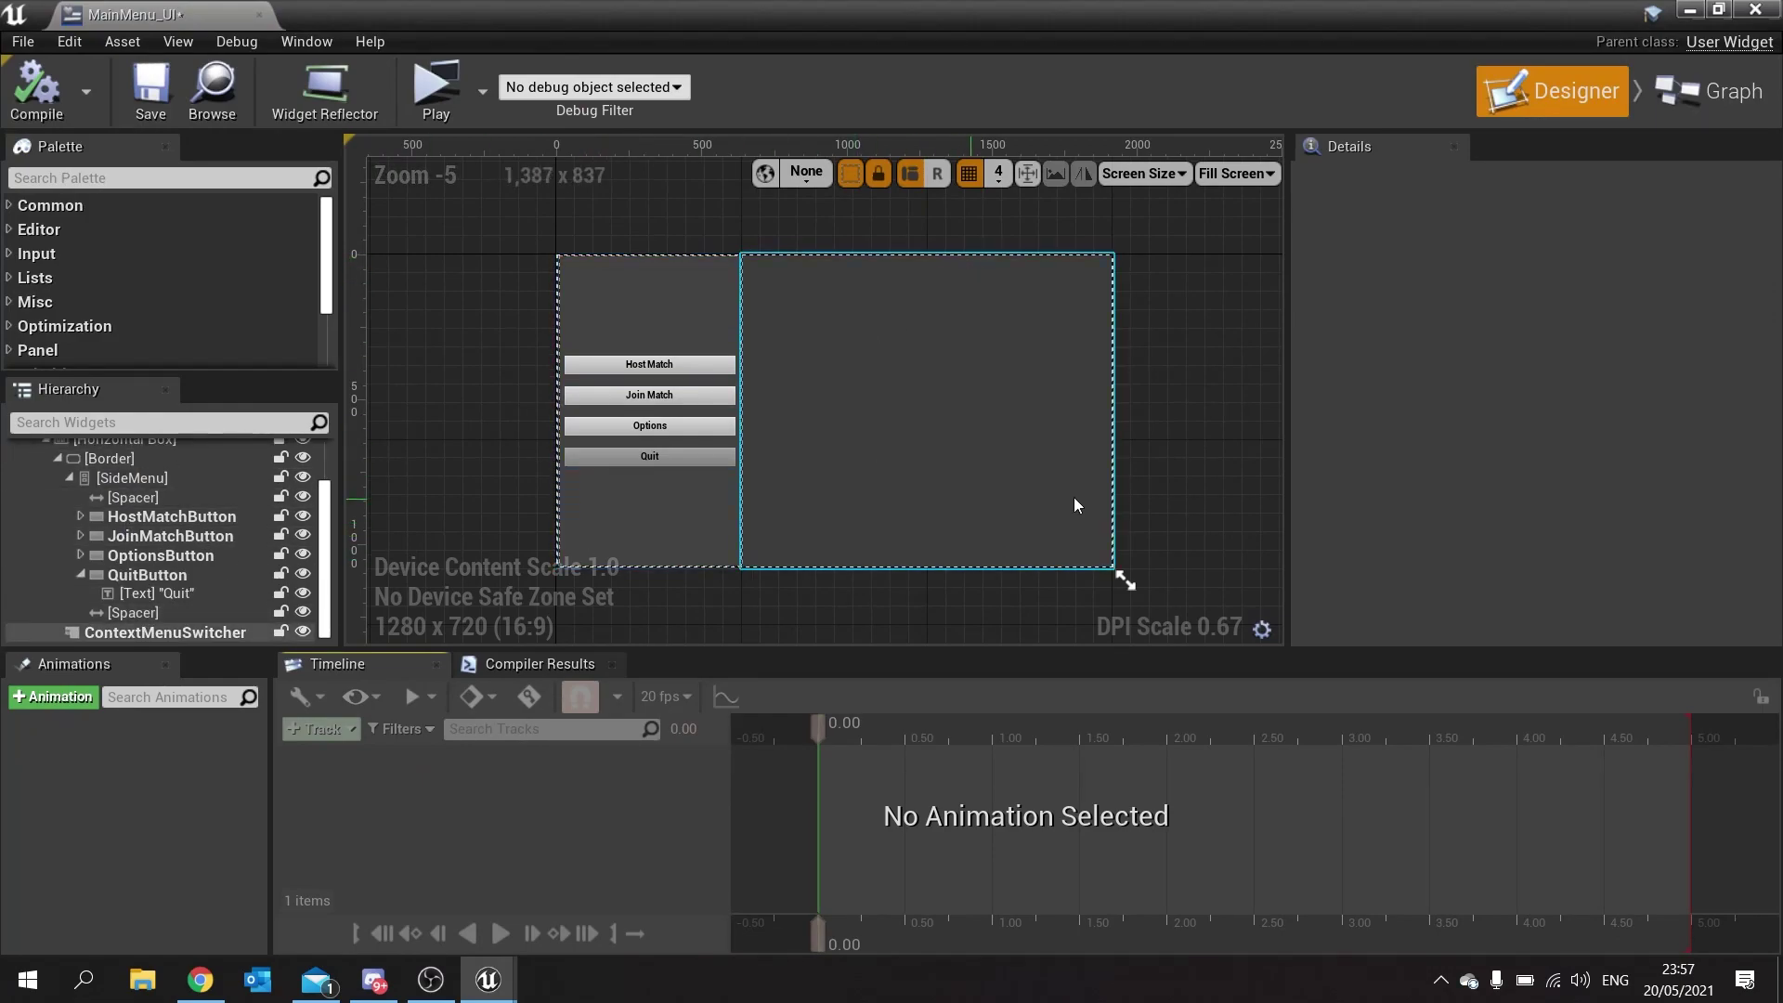
left_click(158, 632)
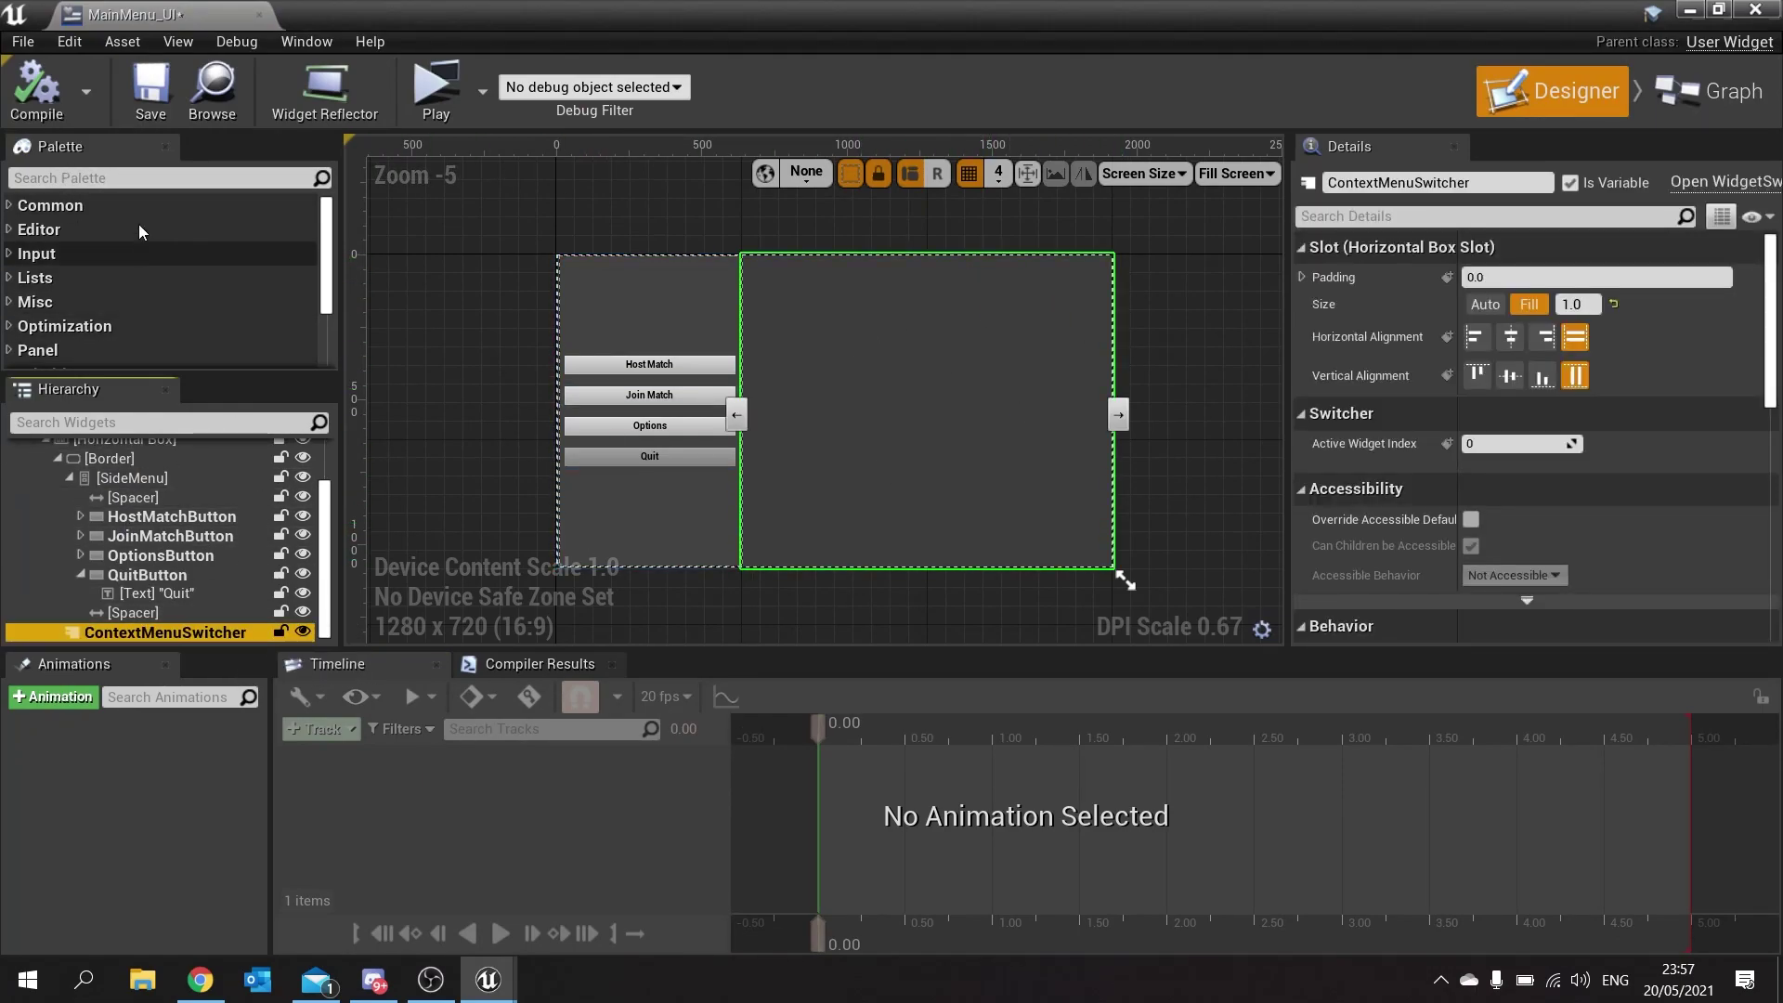
left_click(103, 178)
type("use")
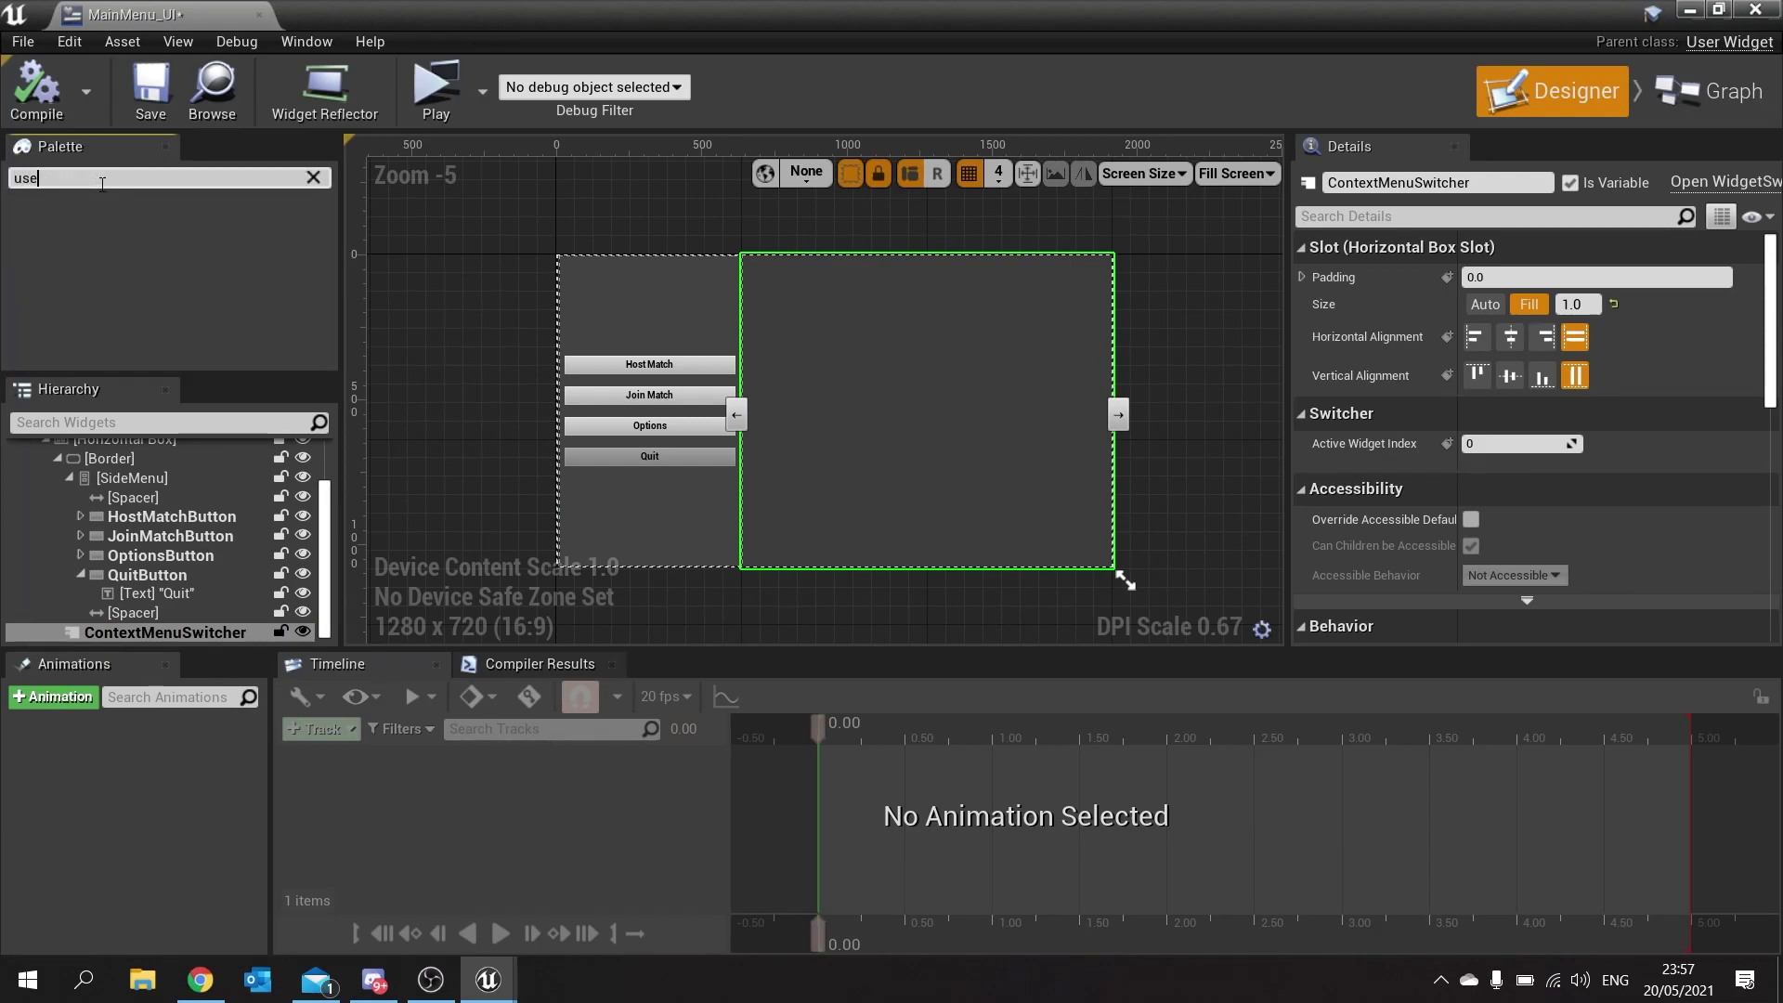
key("BackSpace")
key("BackSpace")
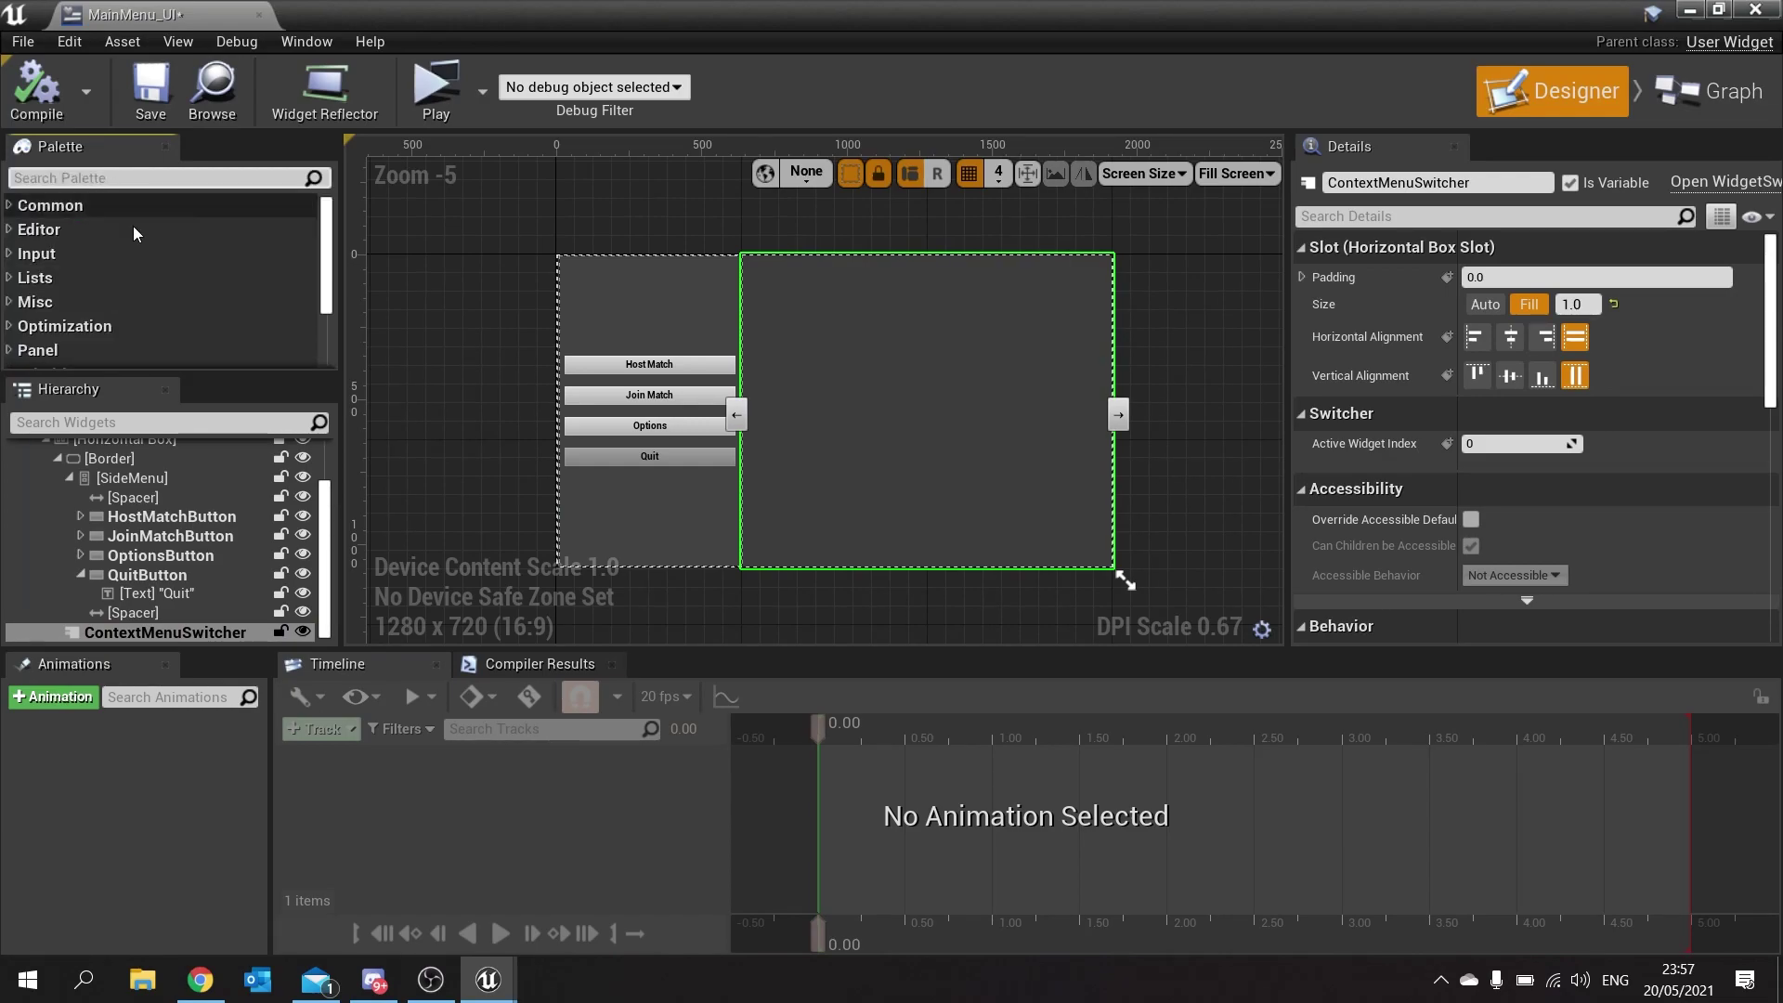
Add the user-created Host Match Screen, Join Match Screen and Options Screen widgets, in that order, as children of ContextMenuSwitcher.
scroll(28, 269, "down", 3)
left_click(10, 338)
scroll(91, 299, "down", 3)
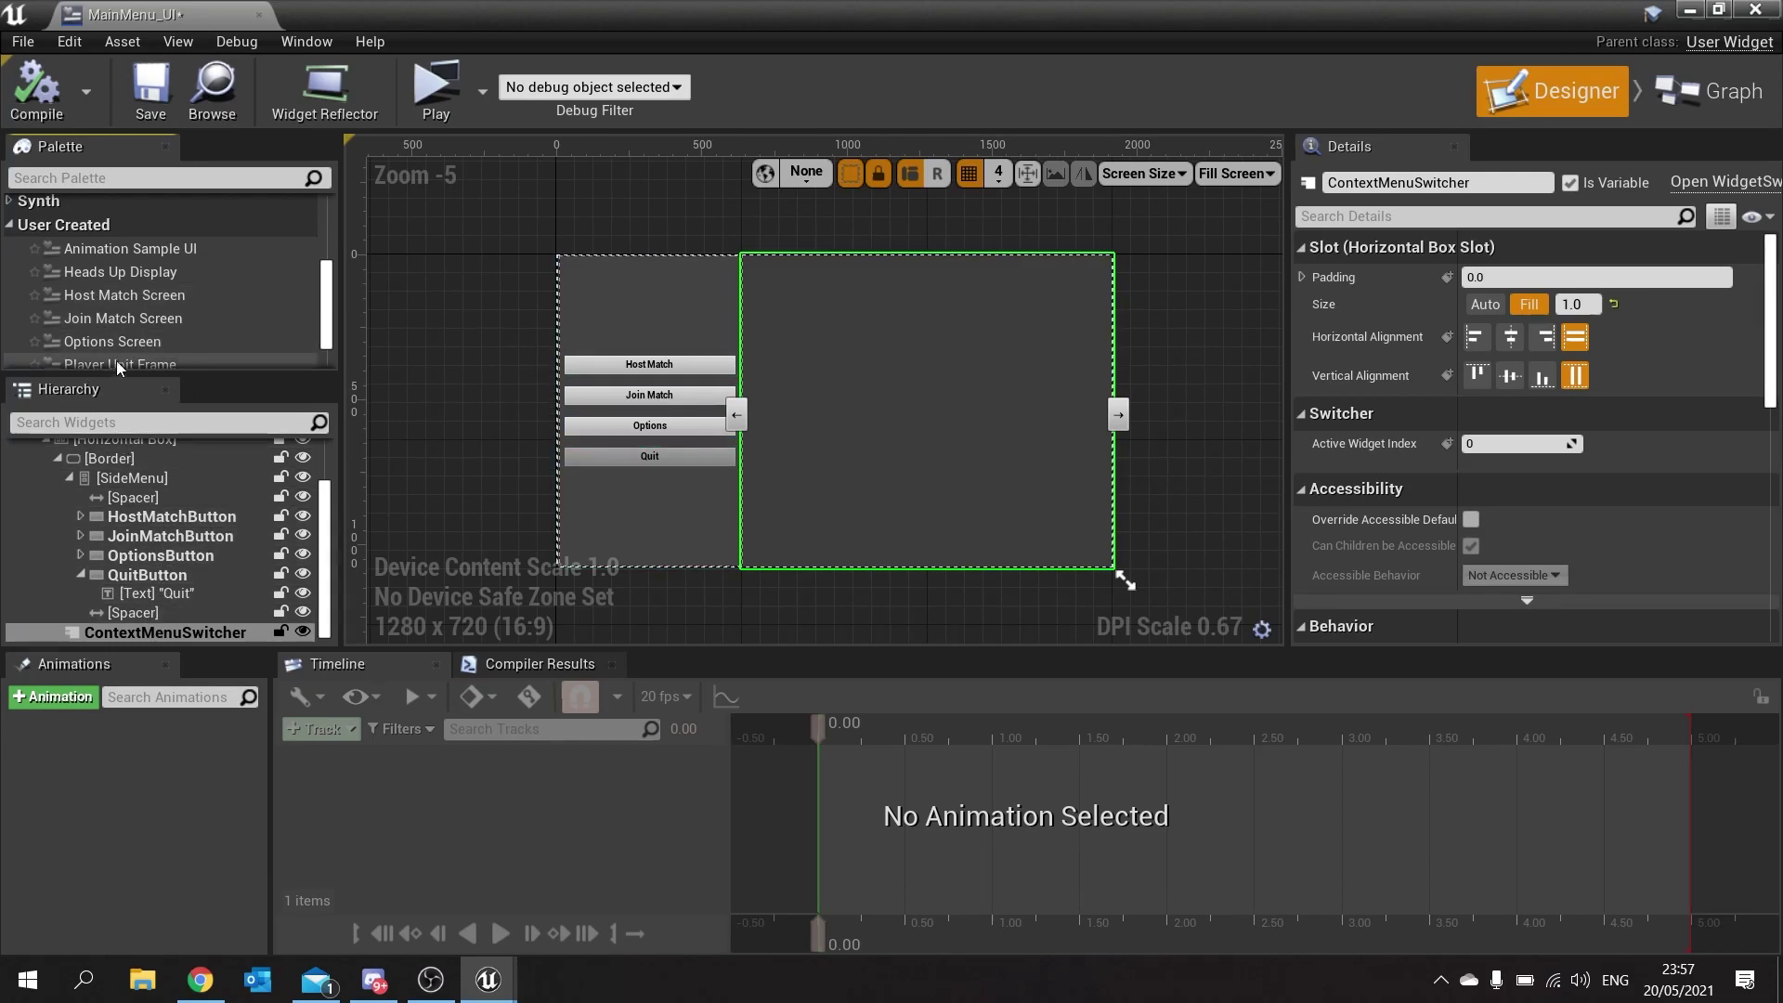
left_click_drag(97, 296, 165, 633)
left_click_drag(102, 320, 180, 627)
left_click_drag(101, 343, 191, 624)
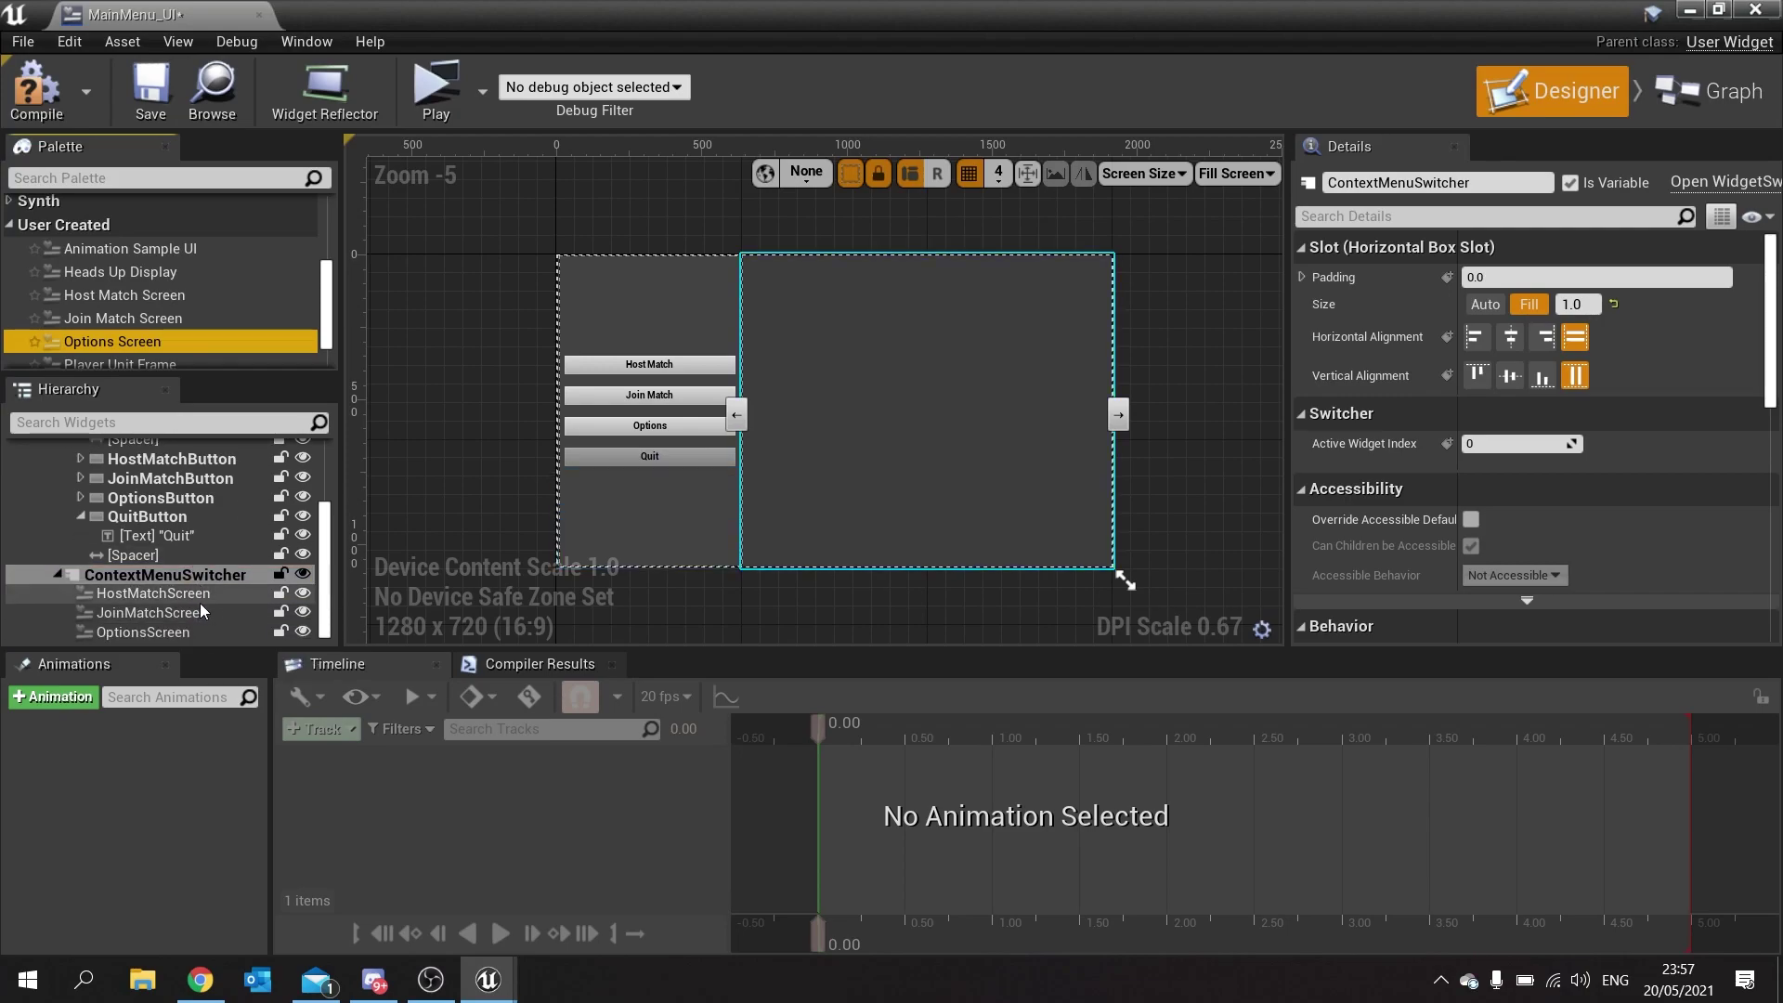
Examine the three screens inside ContextMenuSwitcher and the order in which they are nested.
left_click(188, 632)
left_click(188, 613)
left_click(189, 595)
left_click(191, 613)
left_click(193, 594)
left_click(187, 631)
left_click(187, 613)
left_click(188, 608)
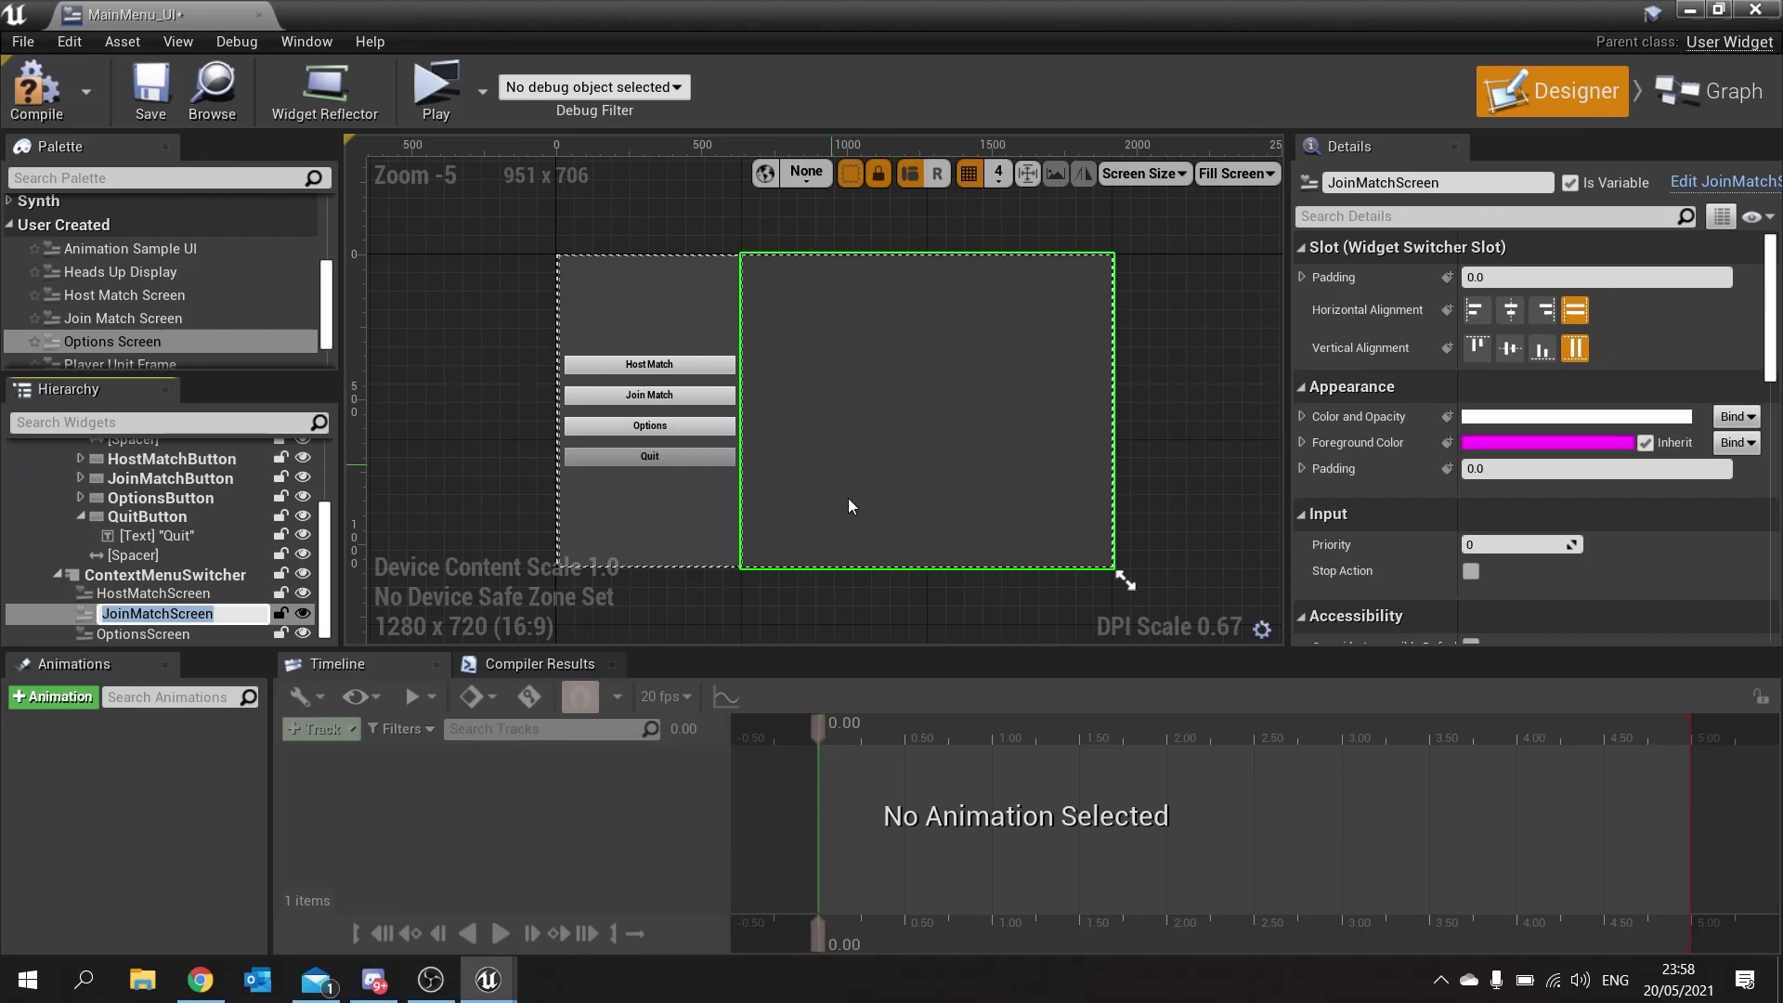
left_click(234, 578)
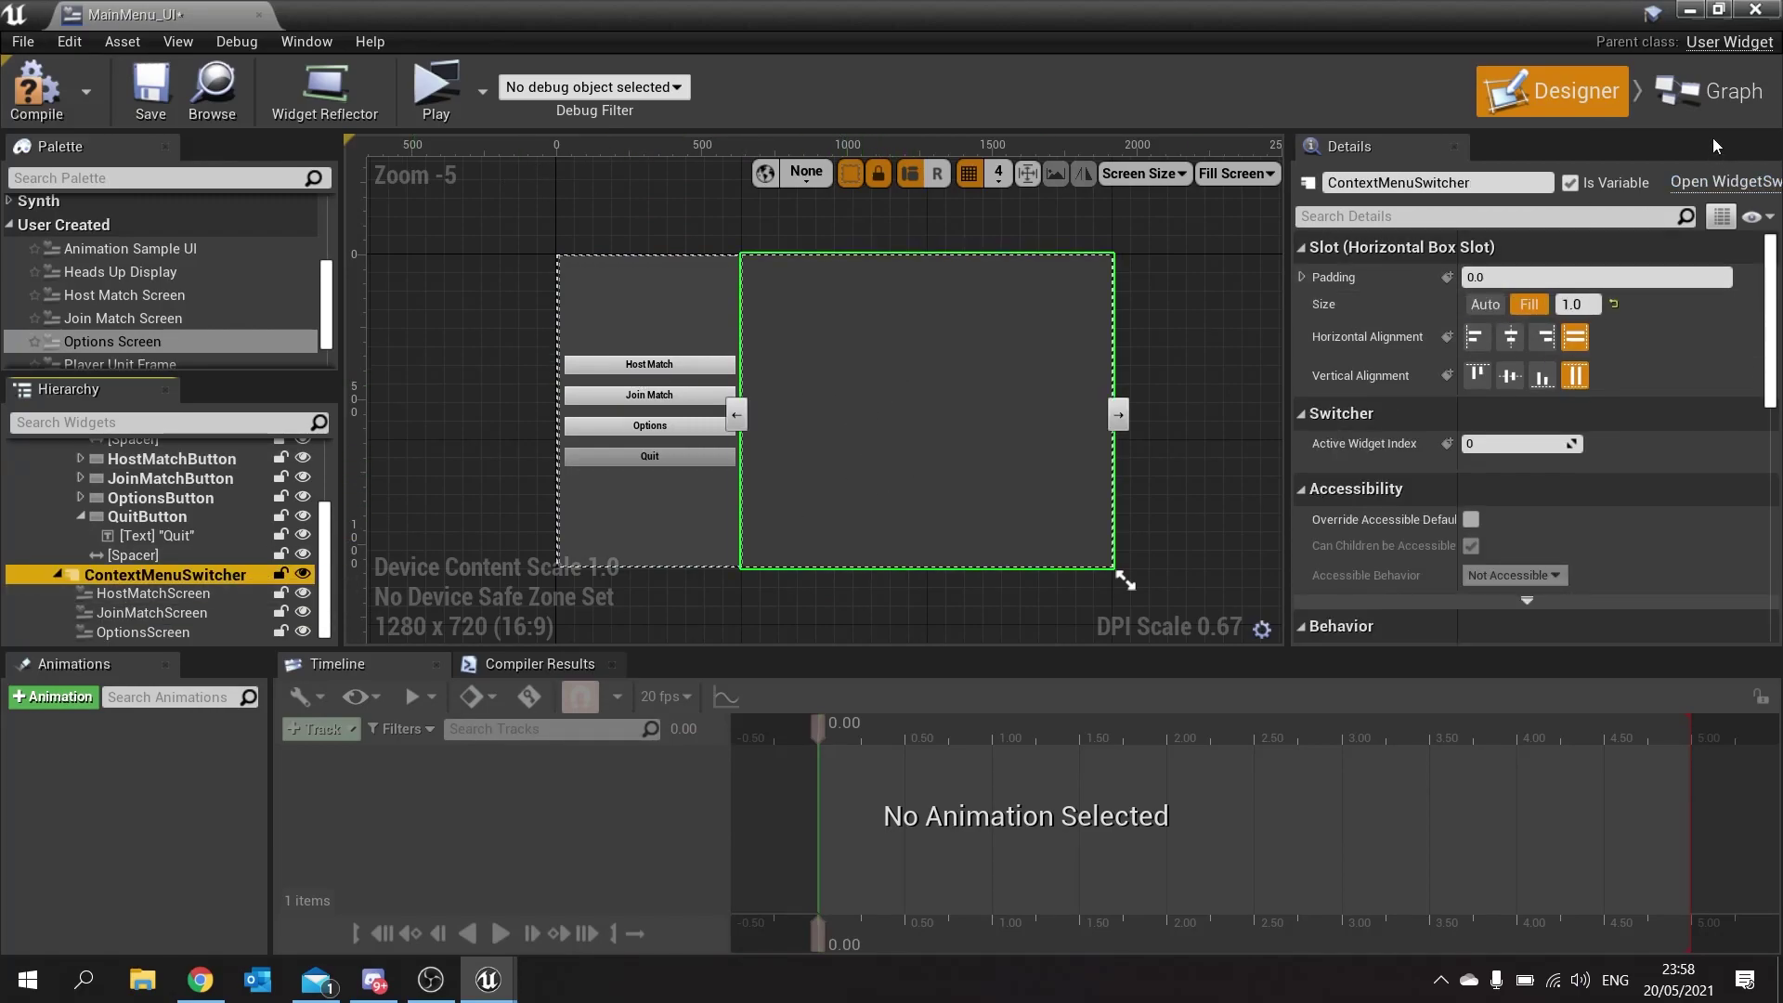
Add an On Clicked event for HostMatchButton to the event graph.
left_click(688, 368)
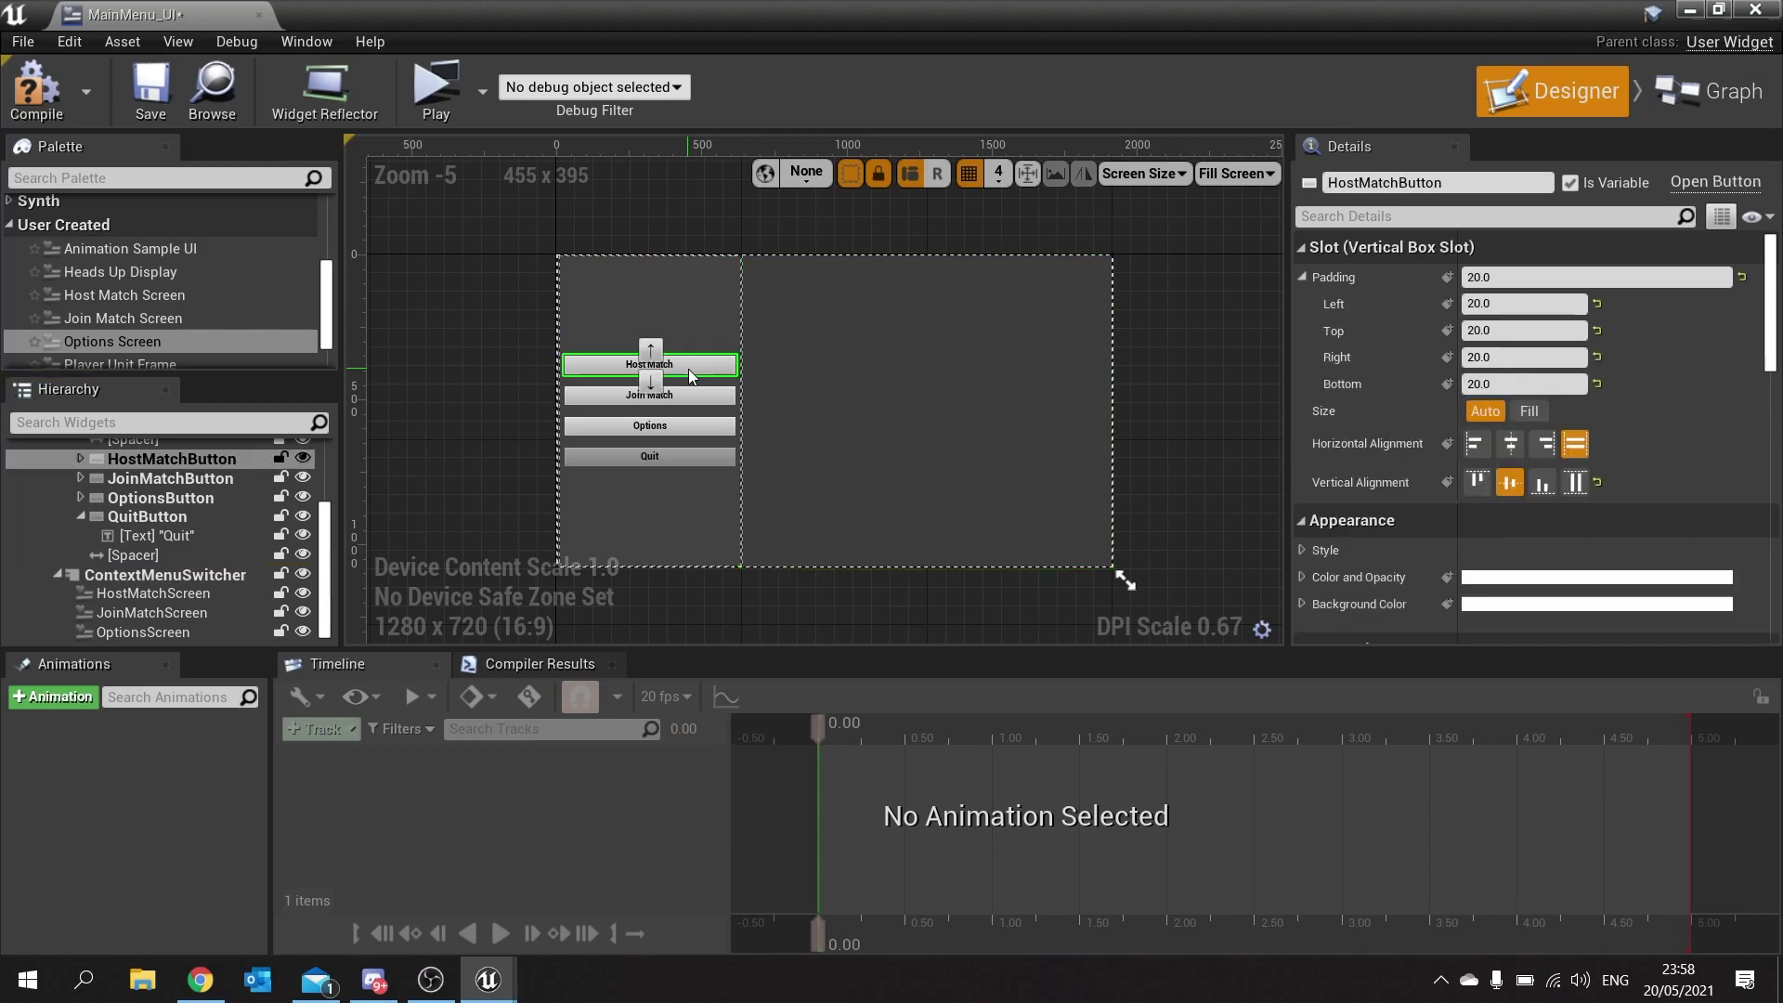
scroll(1434, 472, "down", 2)
scroll(1434, 472, "down", 12)
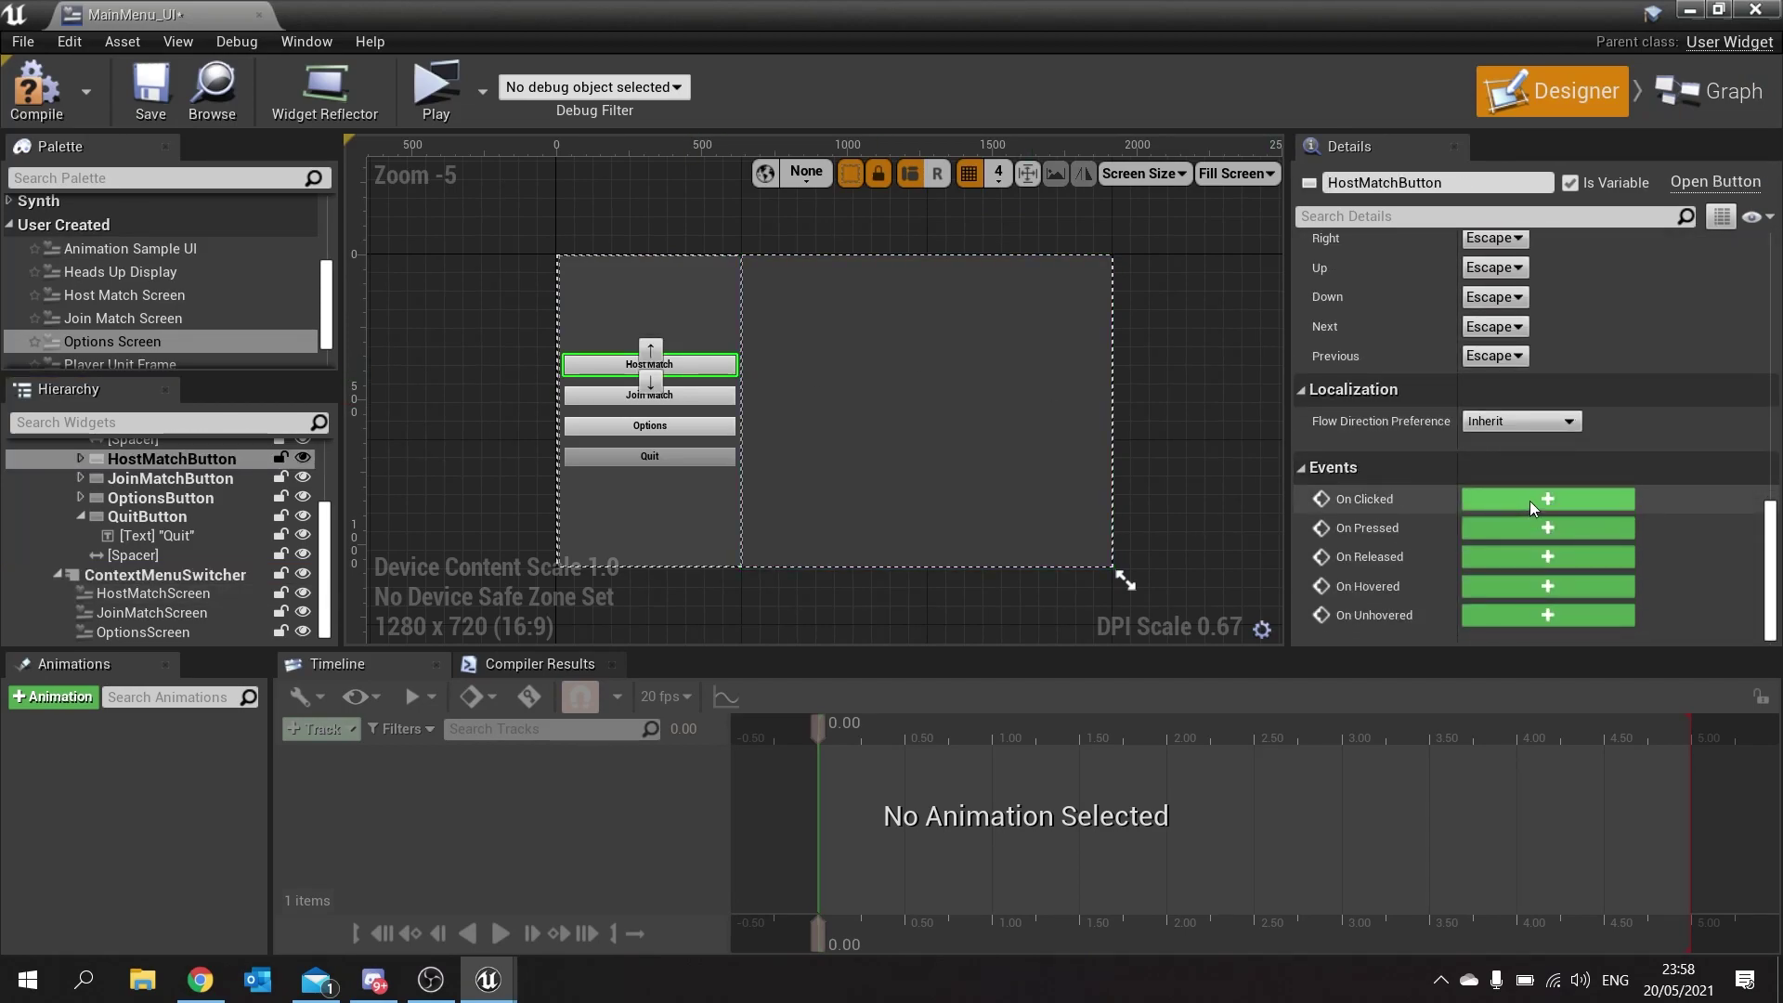
left_click(1530, 500)
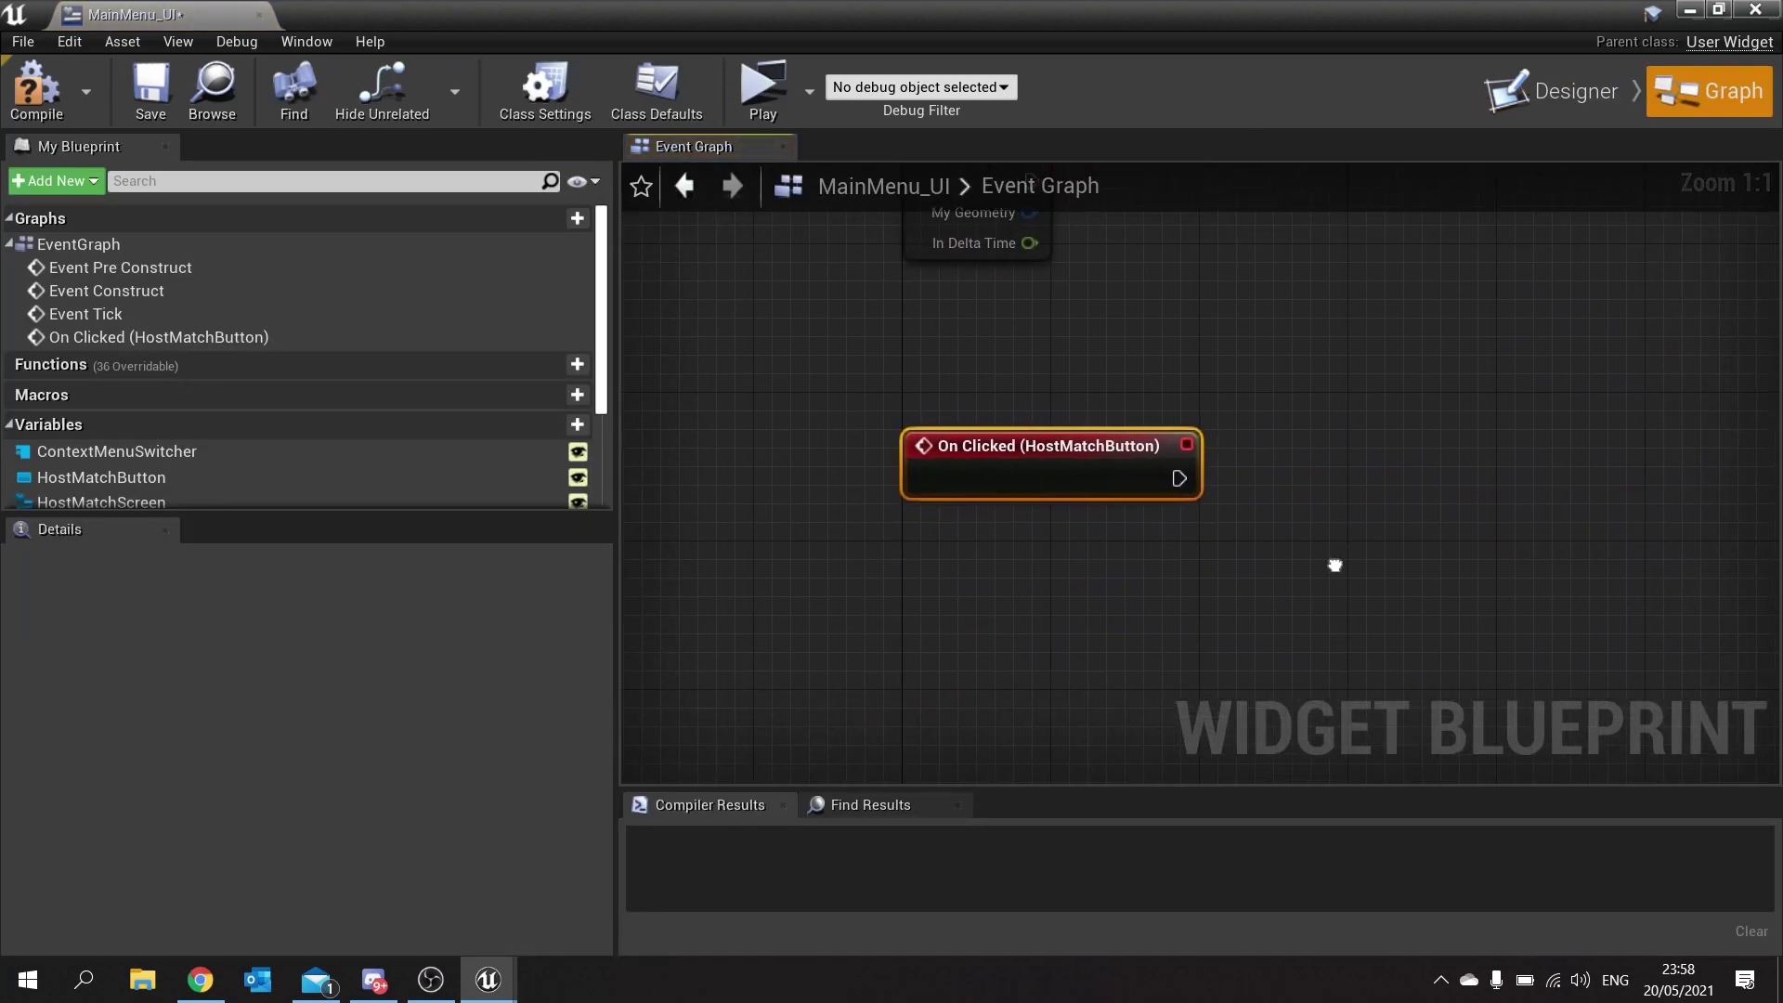
Place a ContextMenuSwitcher reference near the HostMatchButton click event and create a Set Active Widget Index node from it.
right_click_drag(1377, 564, 1074, 575)
left_click_drag(120, 457, 1078, 516)
left_click(828, 599)
type("set inde")
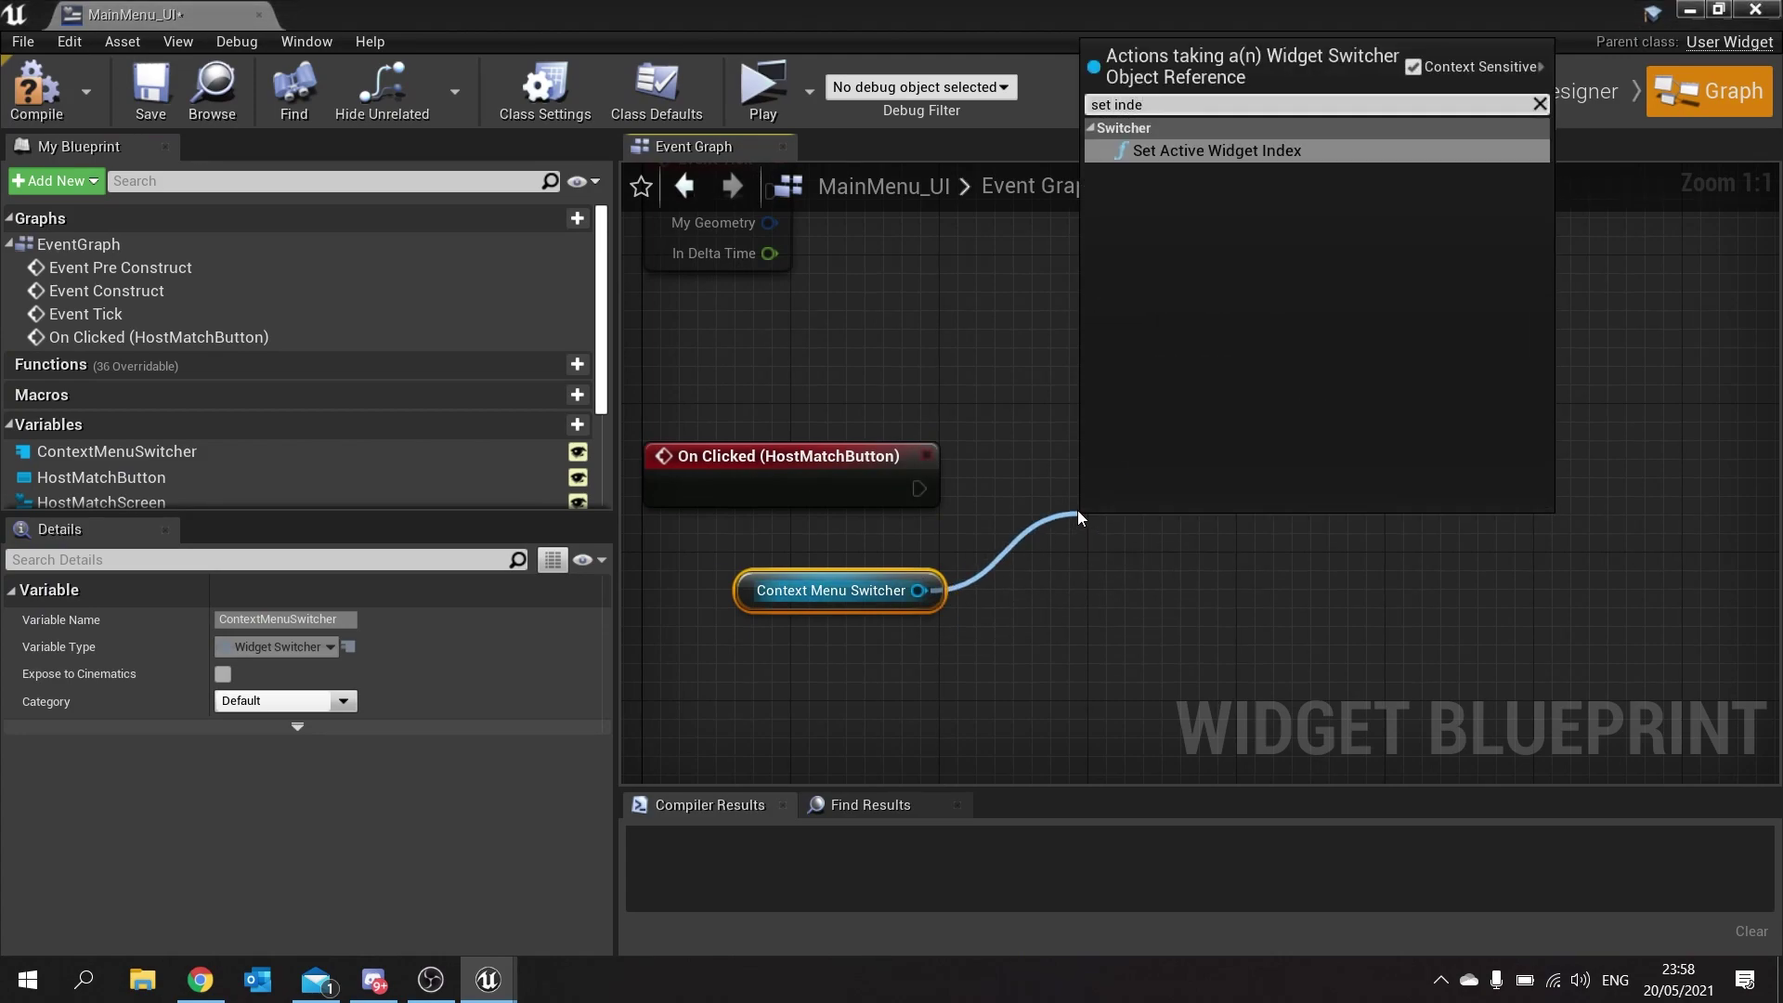
key("Return")
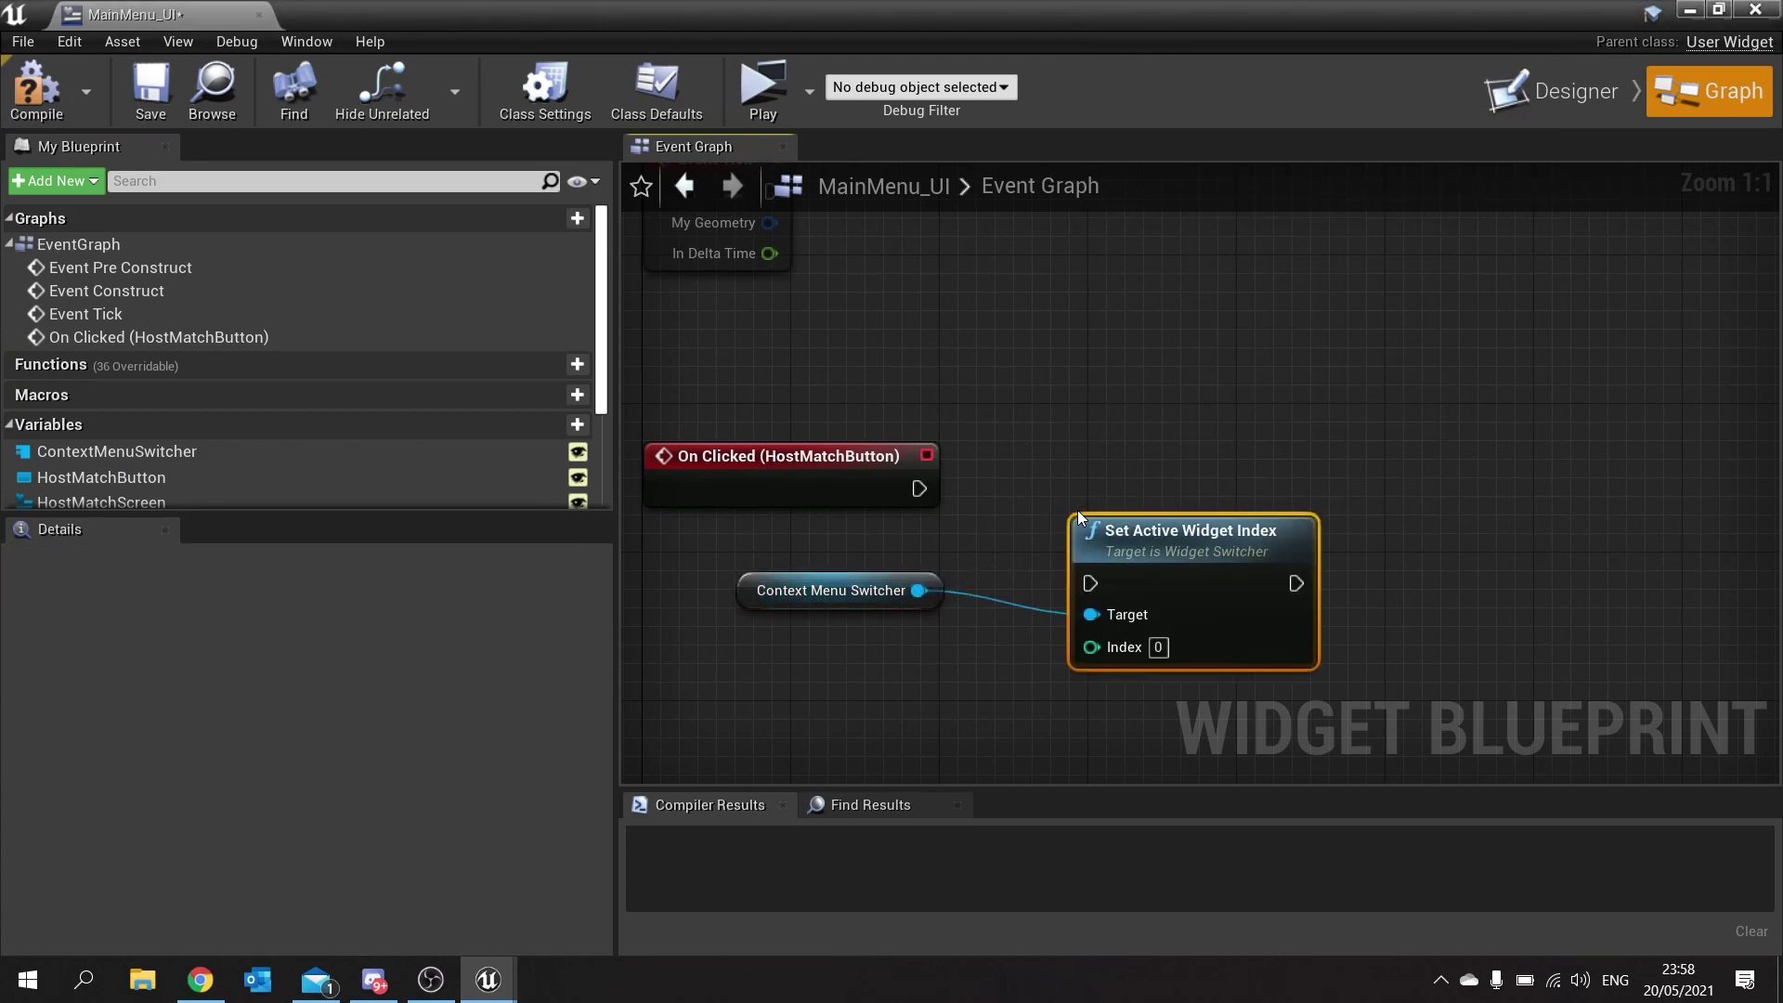
Align the Set Active Widget Index node with the HostMatchButton click event and connect their execution pins.
left_click_drag(1096, 521, 1096, 464)
left_click_drag(1090, 528, 920, 489)
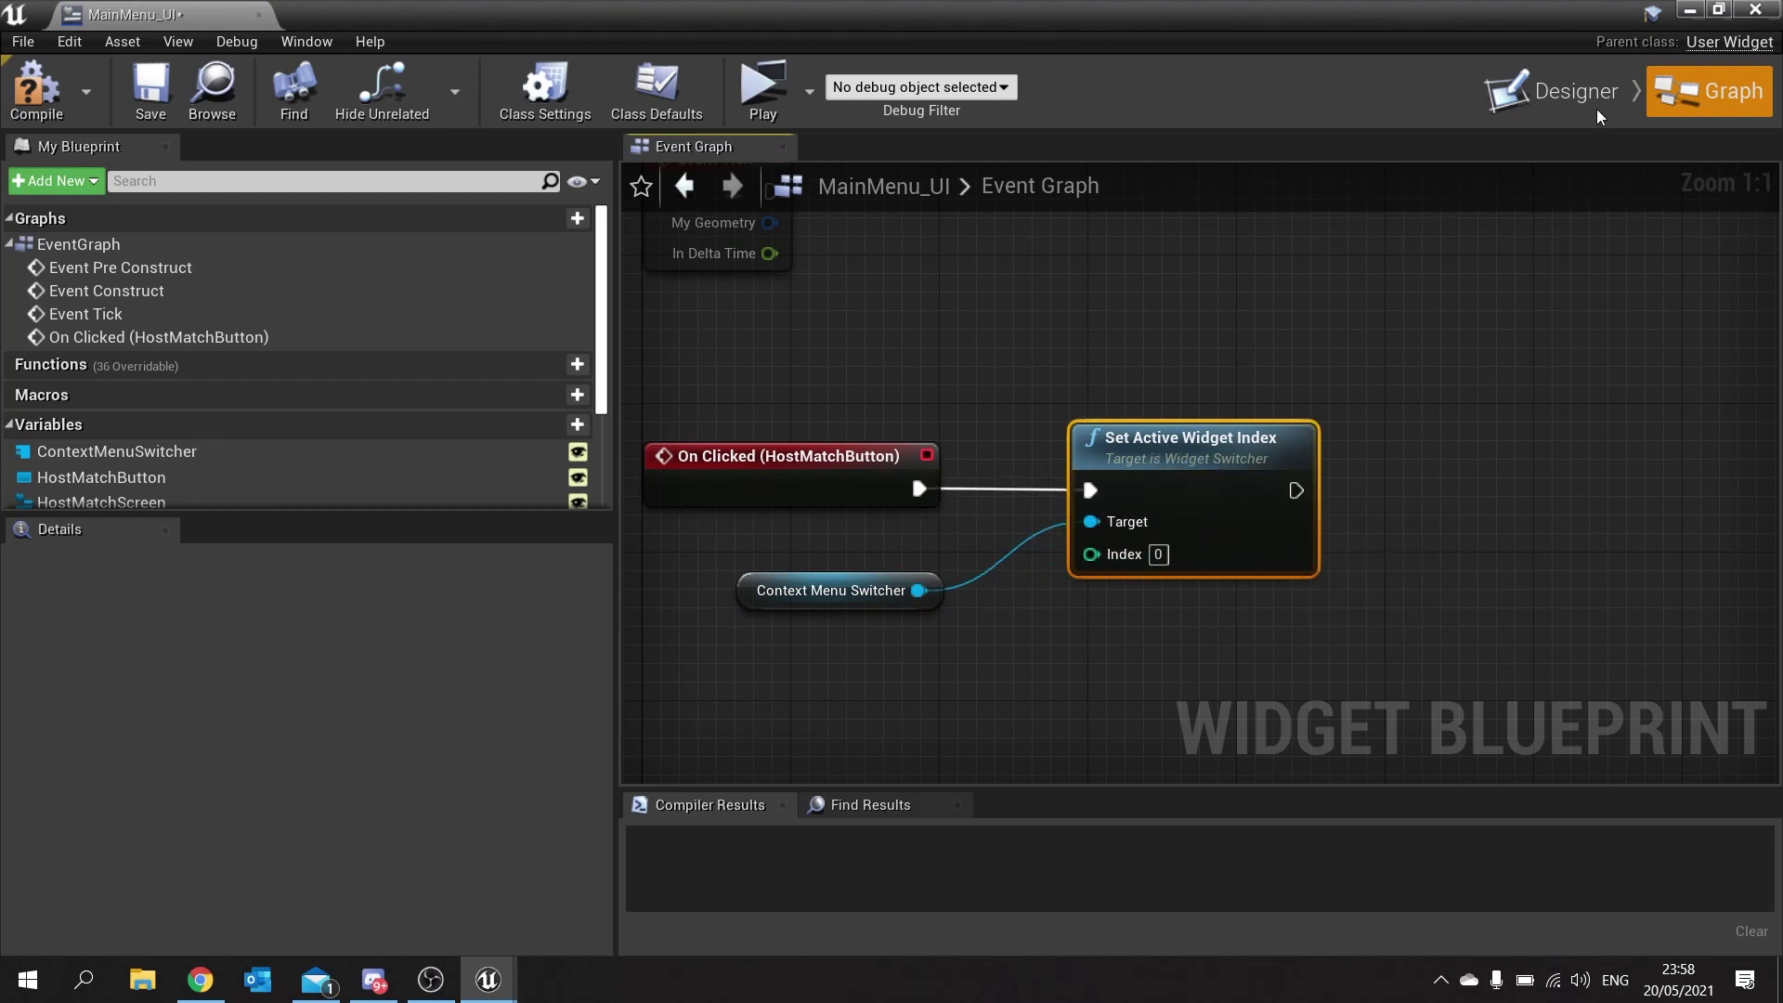
Add an On Pressed event for JoinMatchButton to the event graph.
left_click(1569, 90)
scroll(164, 581, "down", 3)
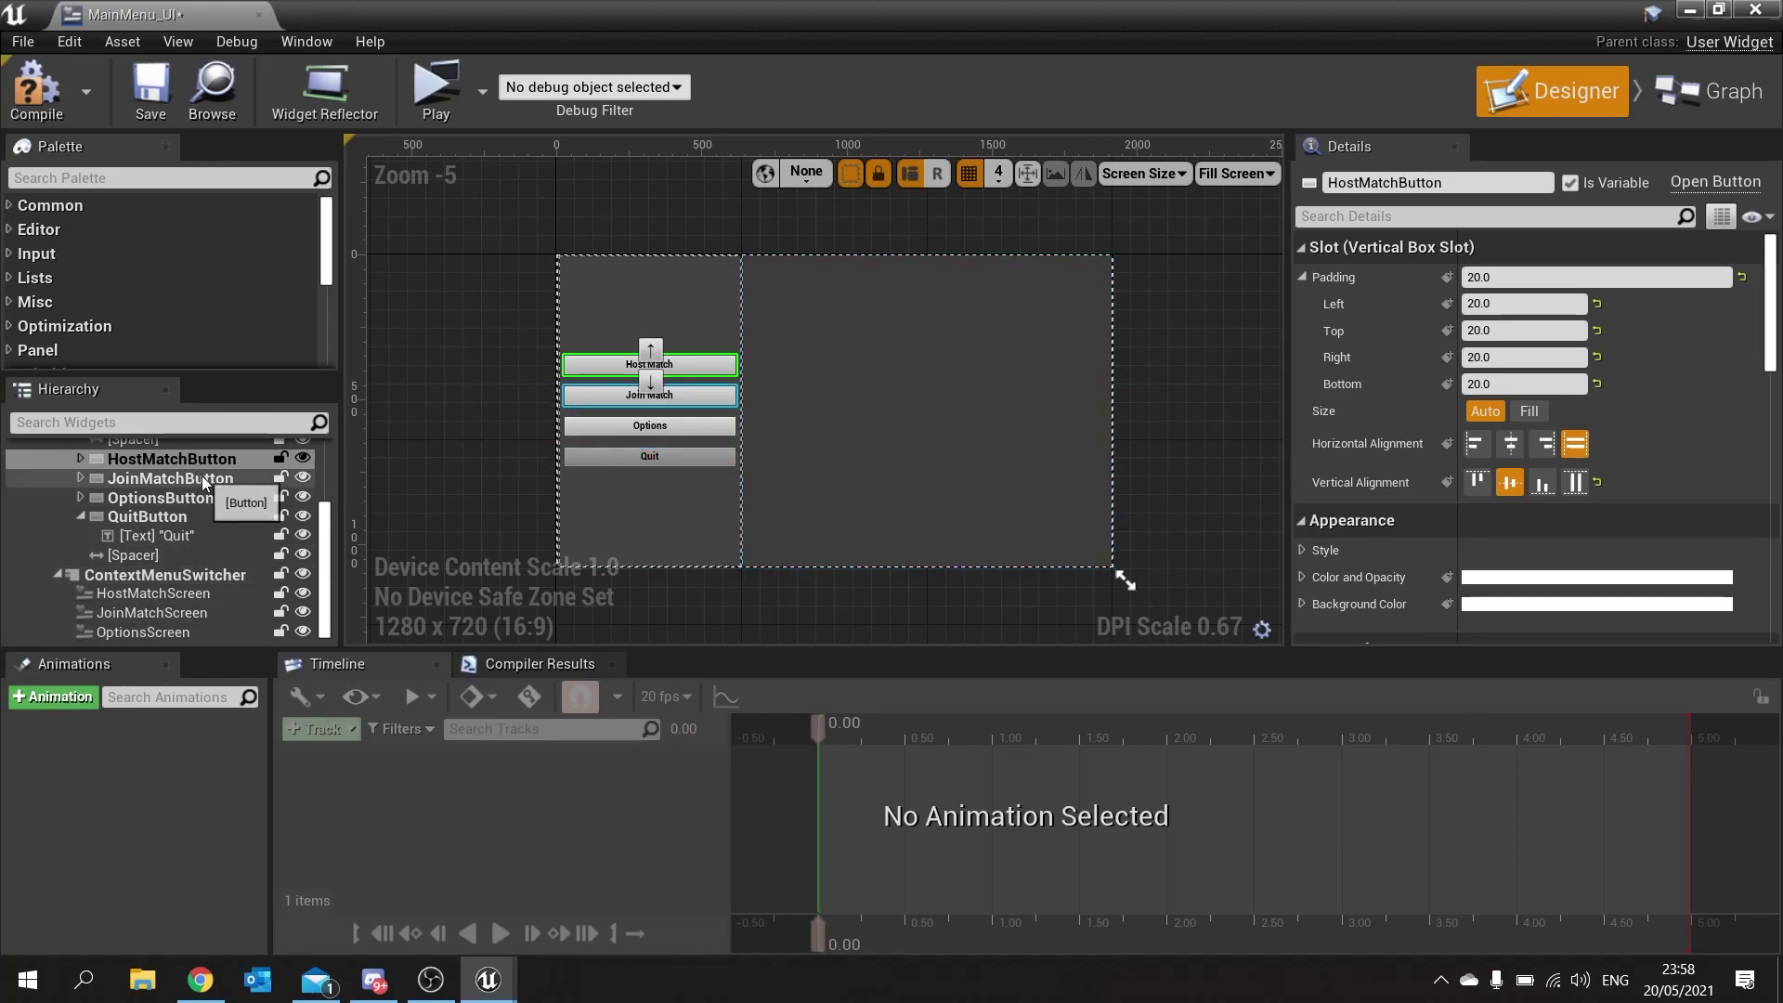
left_click(205, 480)
scroll(1473, 470, "down", 5)
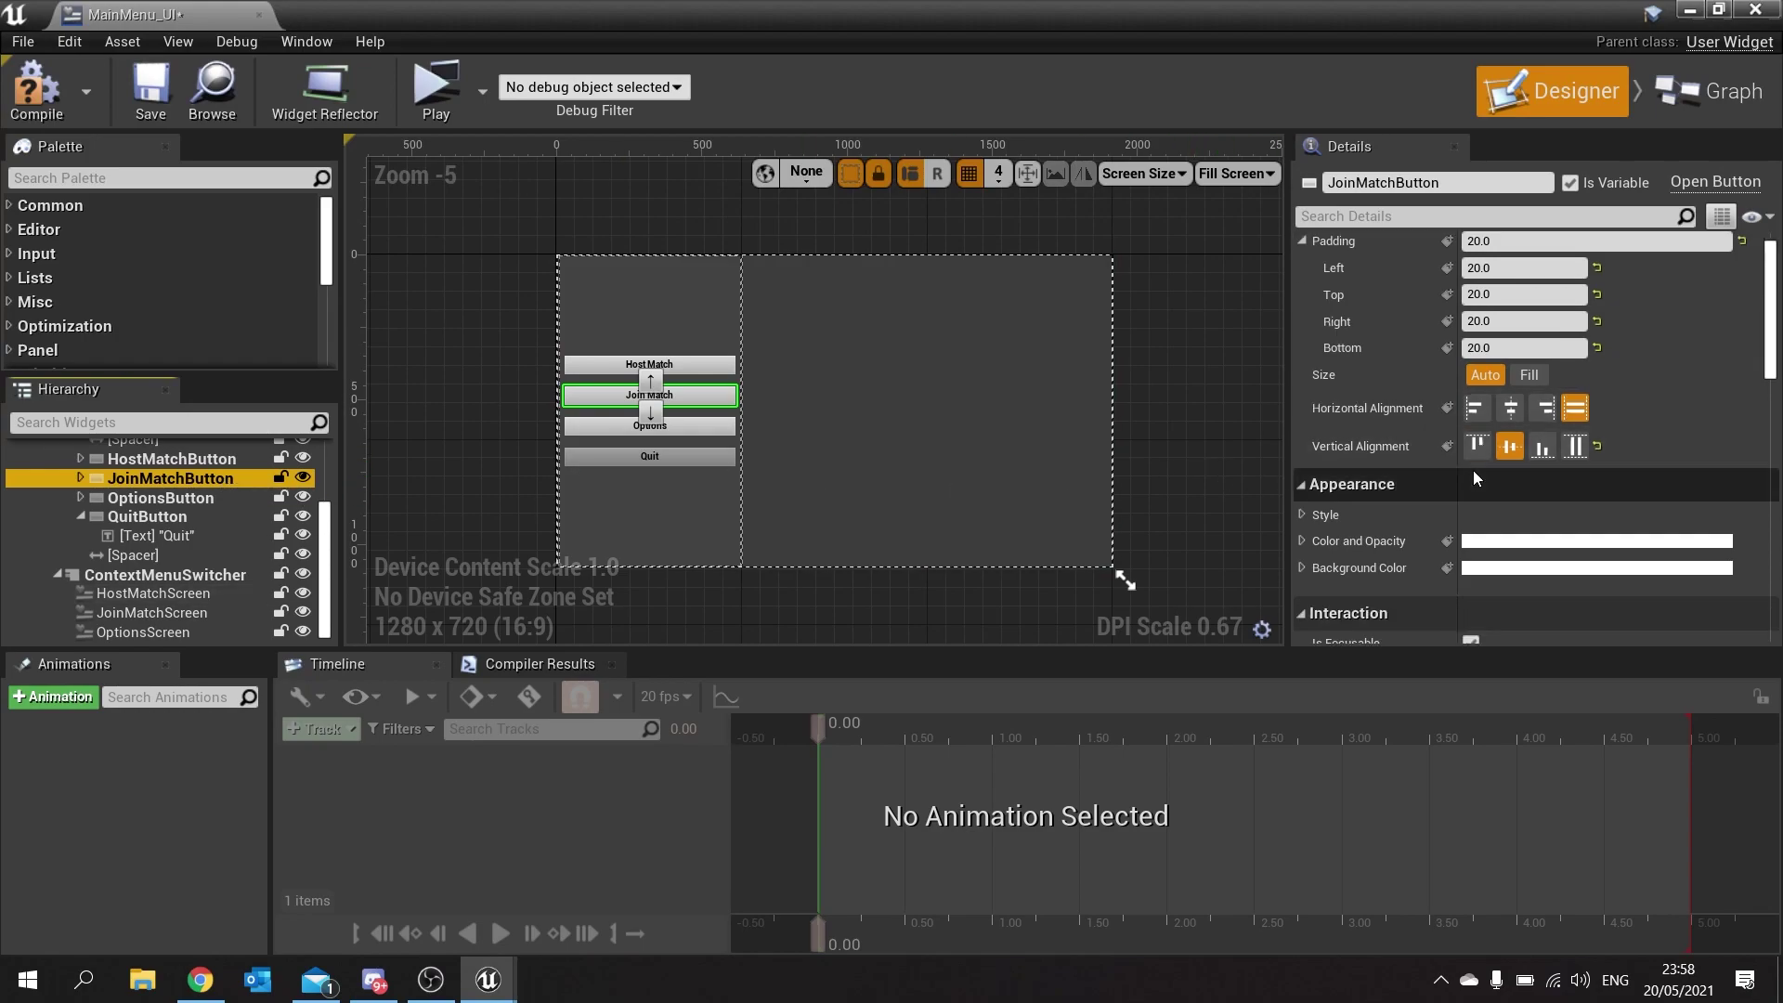
scroll(1473, 474, "down", 10)
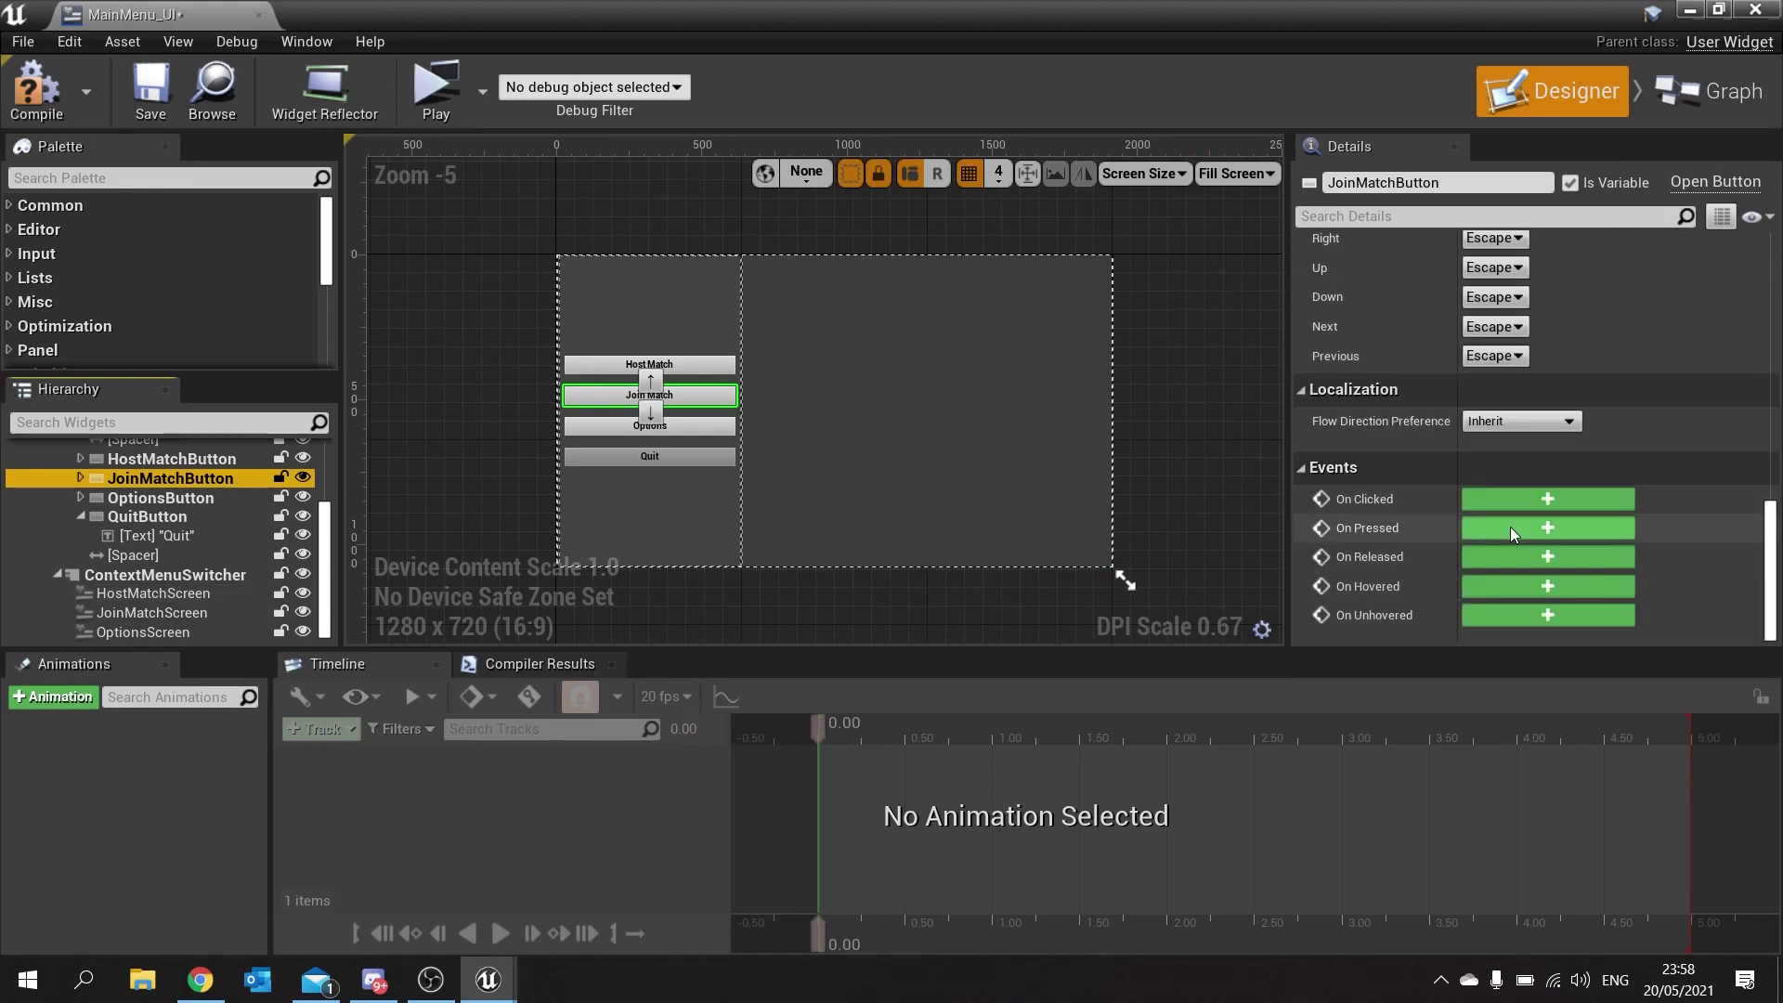
left_click(1510, 526)
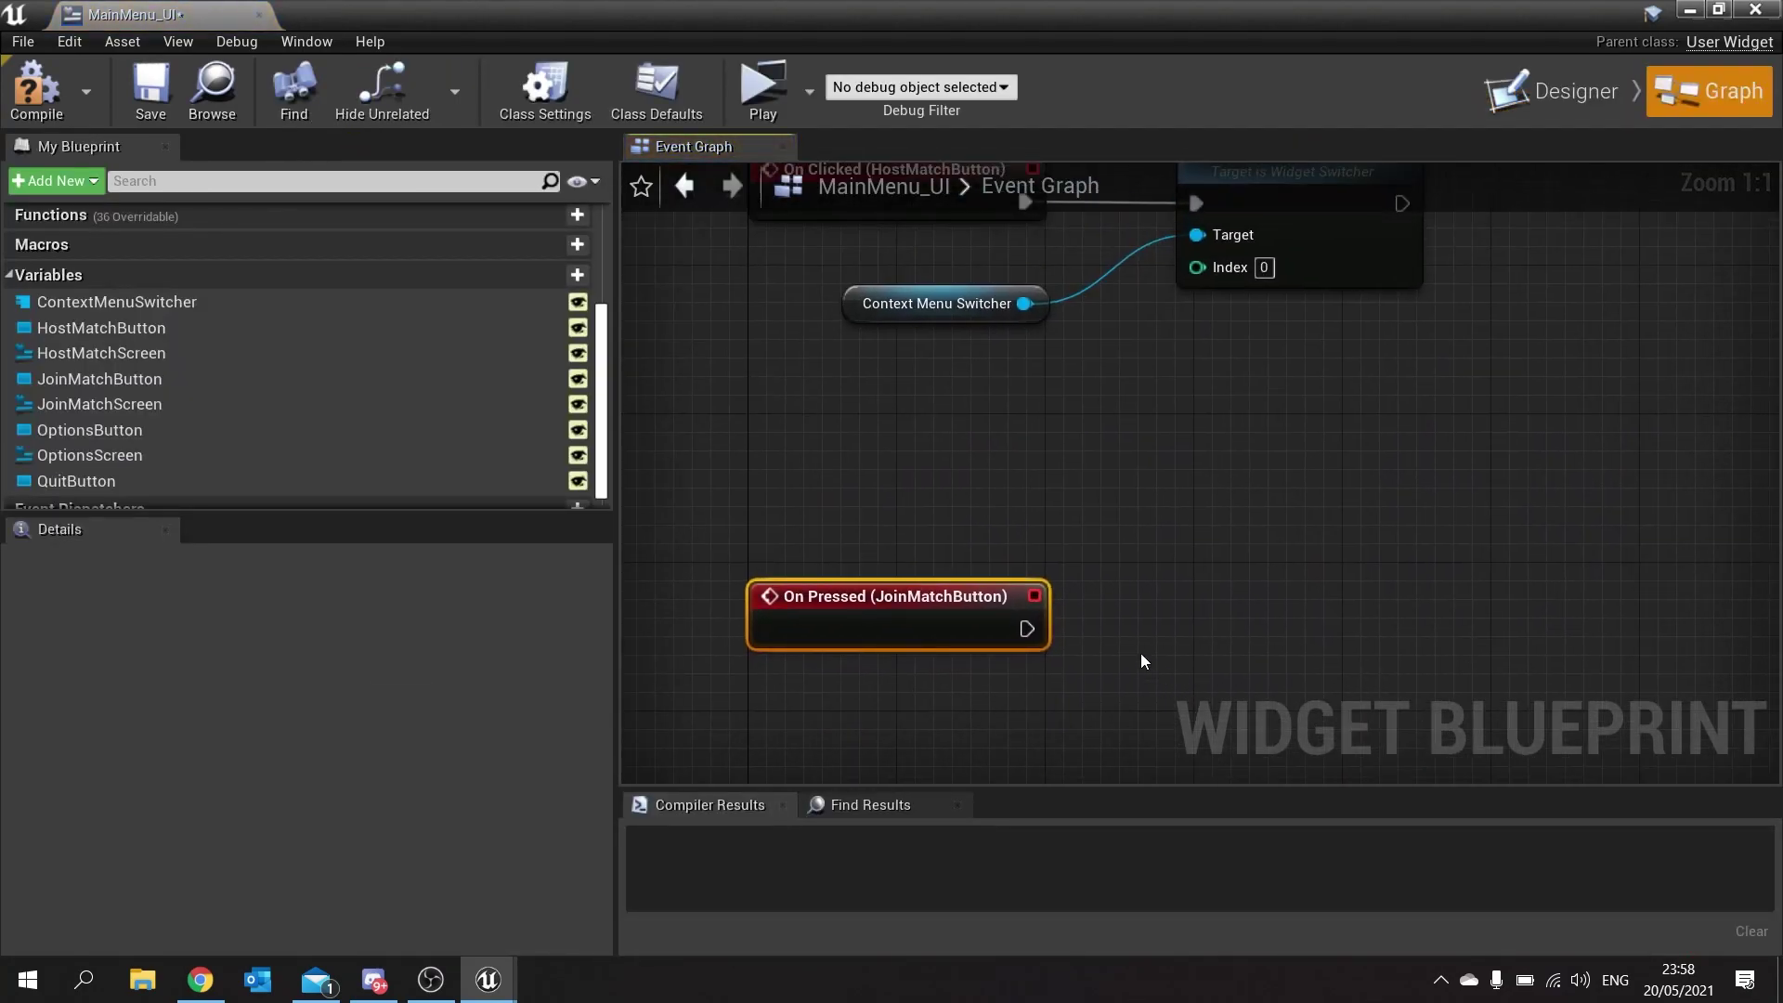
Duplicate the ContextMenuSwitcher reference and Set Active Widget Index node, connect the copy to the JoinMatchButton event, and set its index to 1.
right_click_drag(1297, 454, 1207, 522)
left_click_drag(1206, 522, 843, 411)
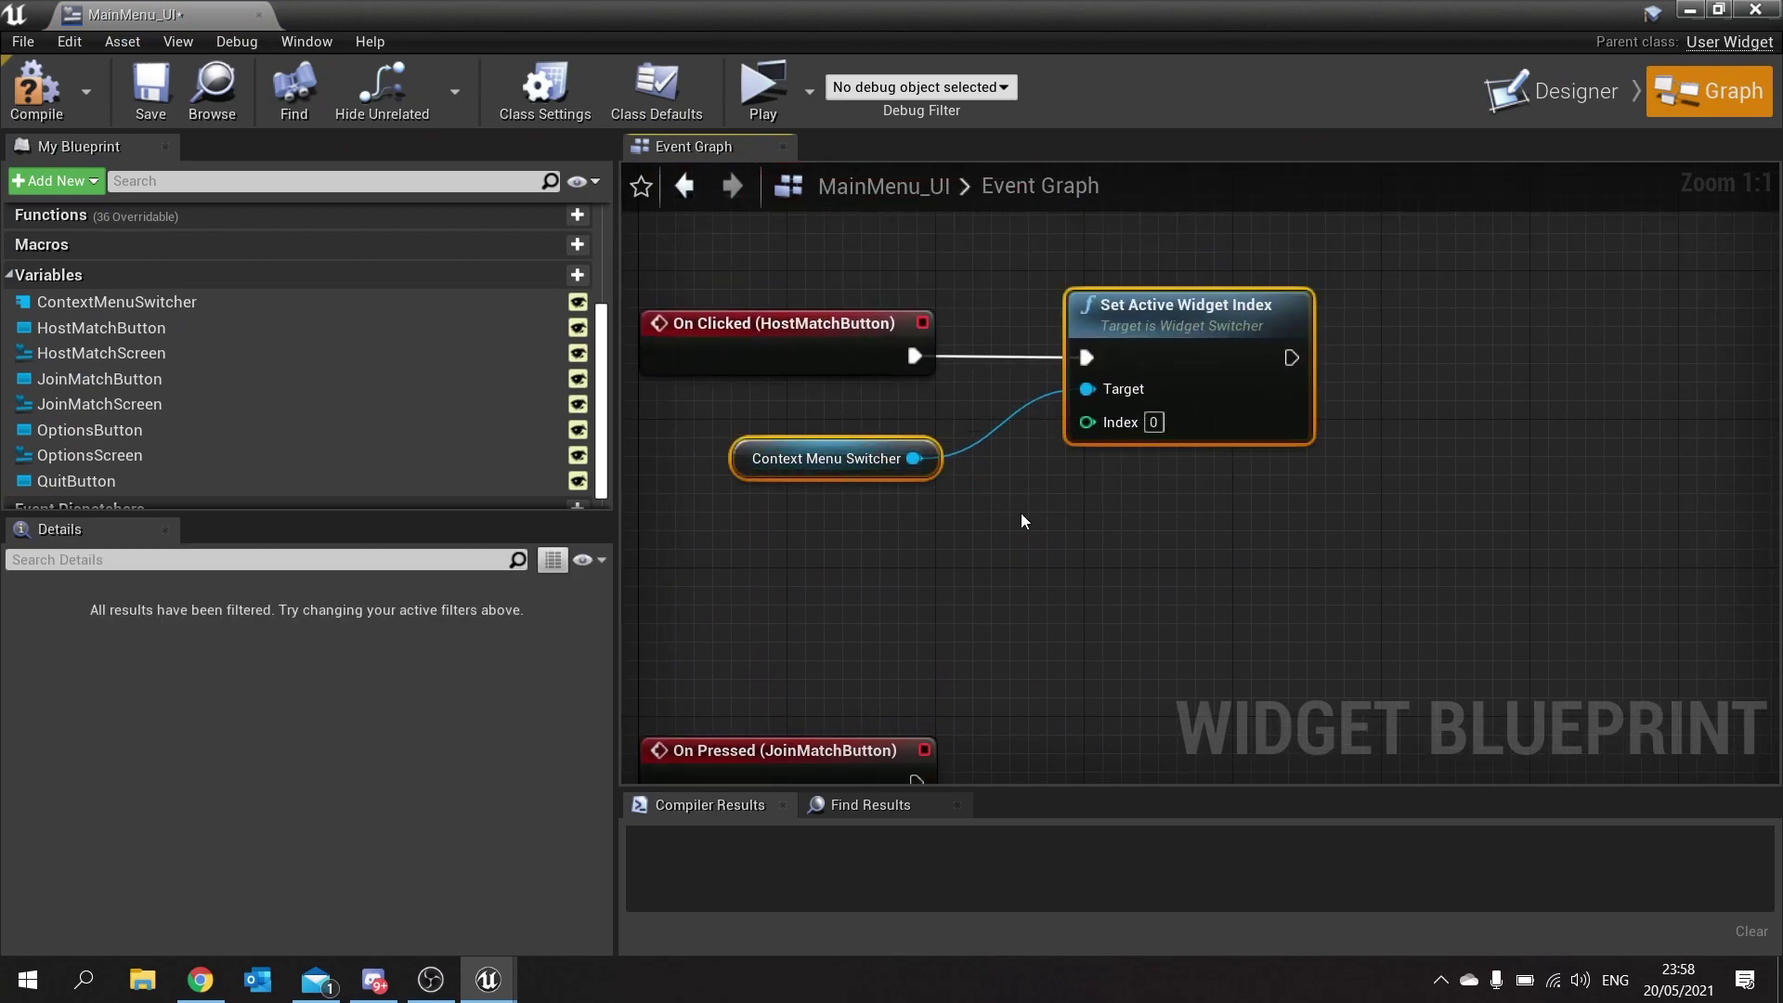
key("ctrl+c")
key("ctrl+v")
left_click_drag(1365, 636, 918, 592)
left_click_drag(1442, 476, 1294, 624)
left_click(1284, 652)
type("1")
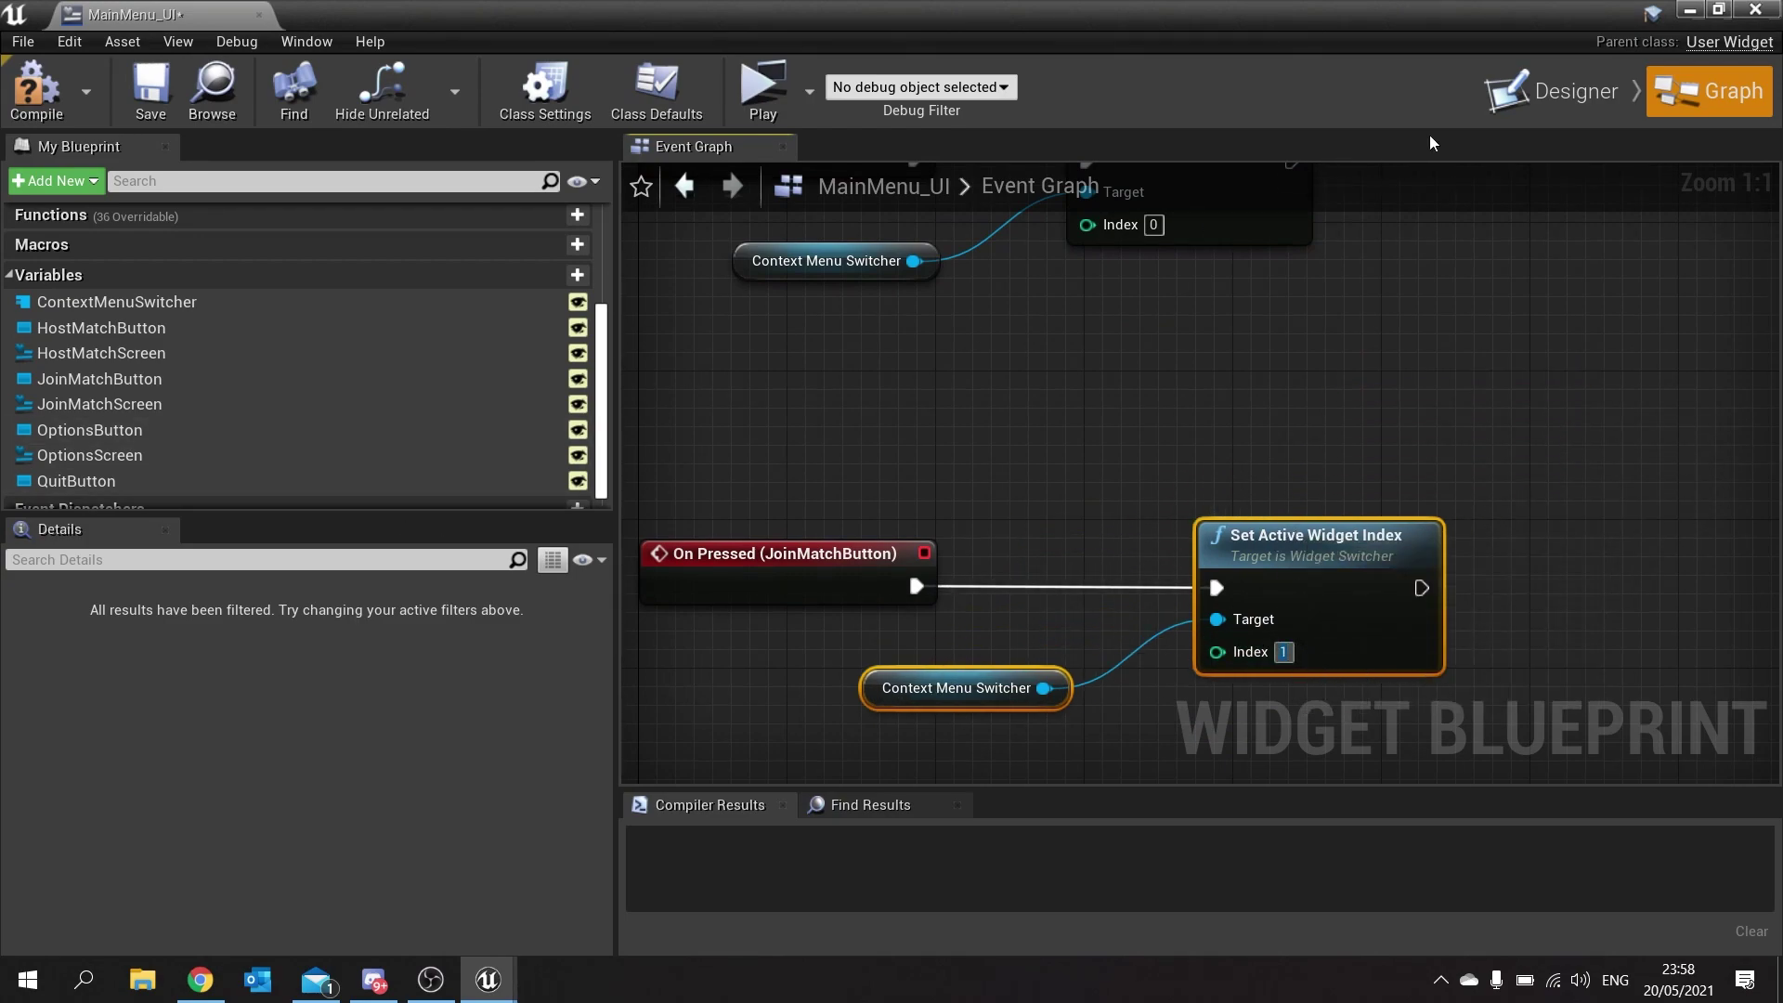
Add an On Clicked event for OptionsButton to the event graph.
left_click(1550, 90)
left_click(160, 547)
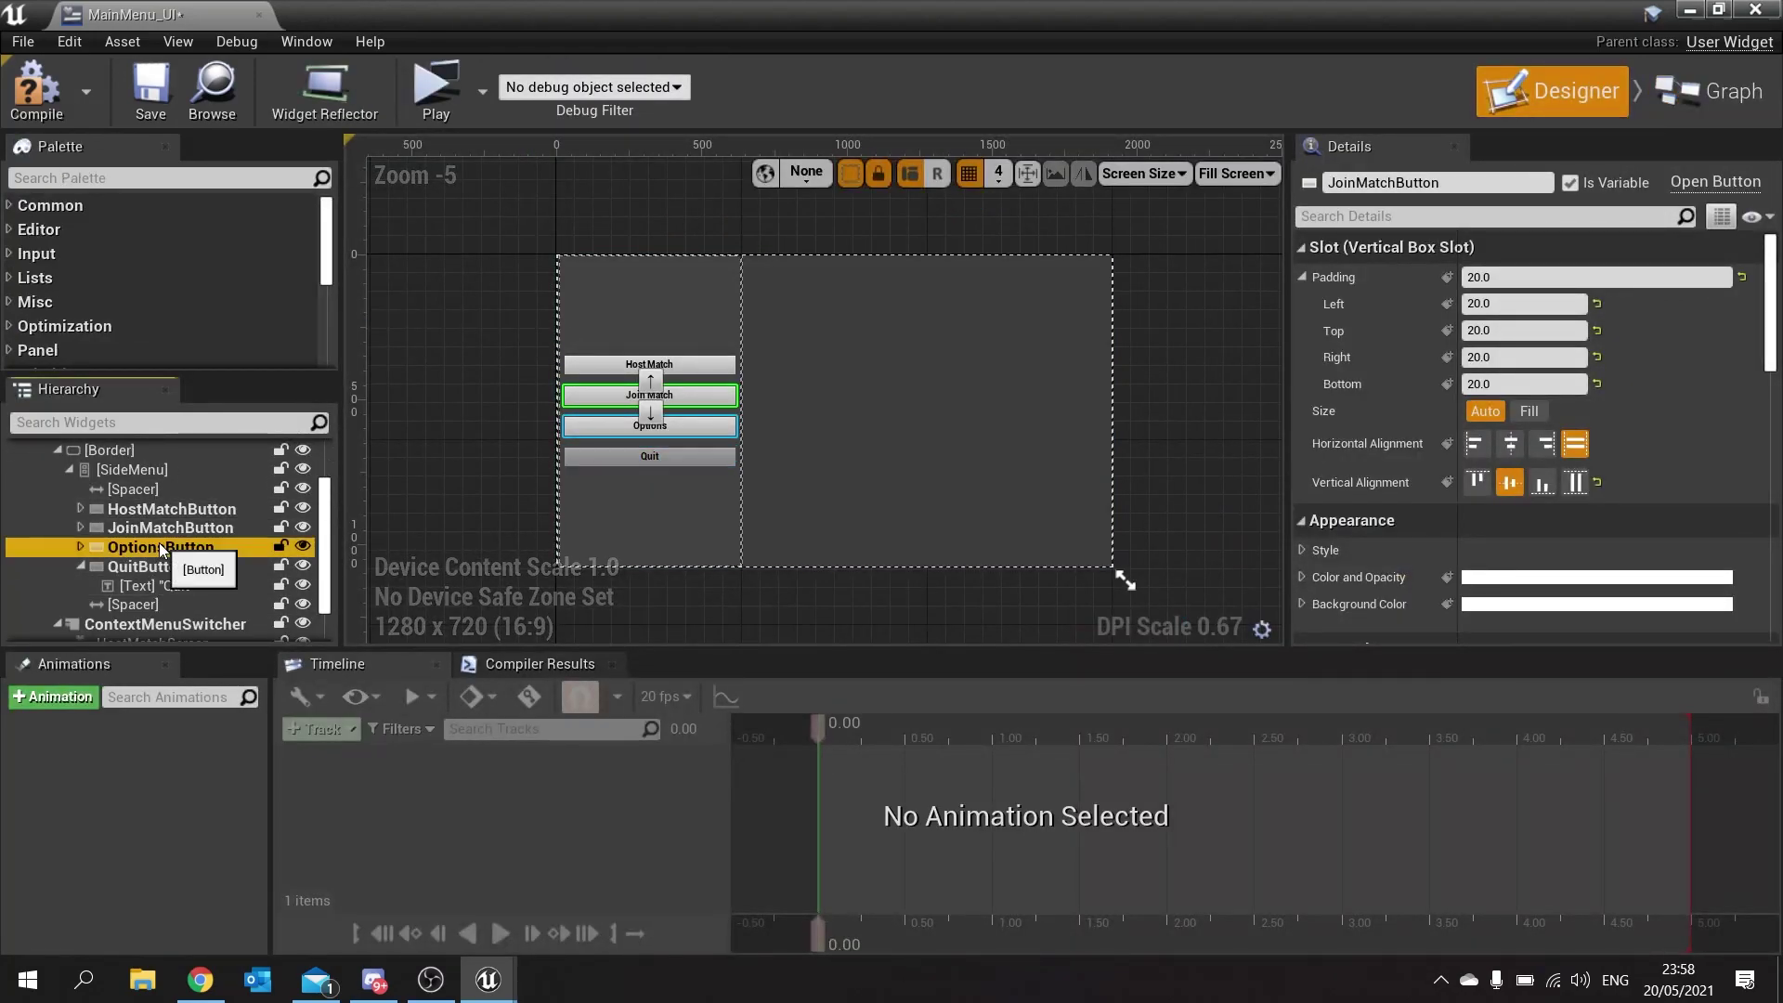
scroll(1428, 527, "down", 5)
scroll(1428, 527, "down", 10)
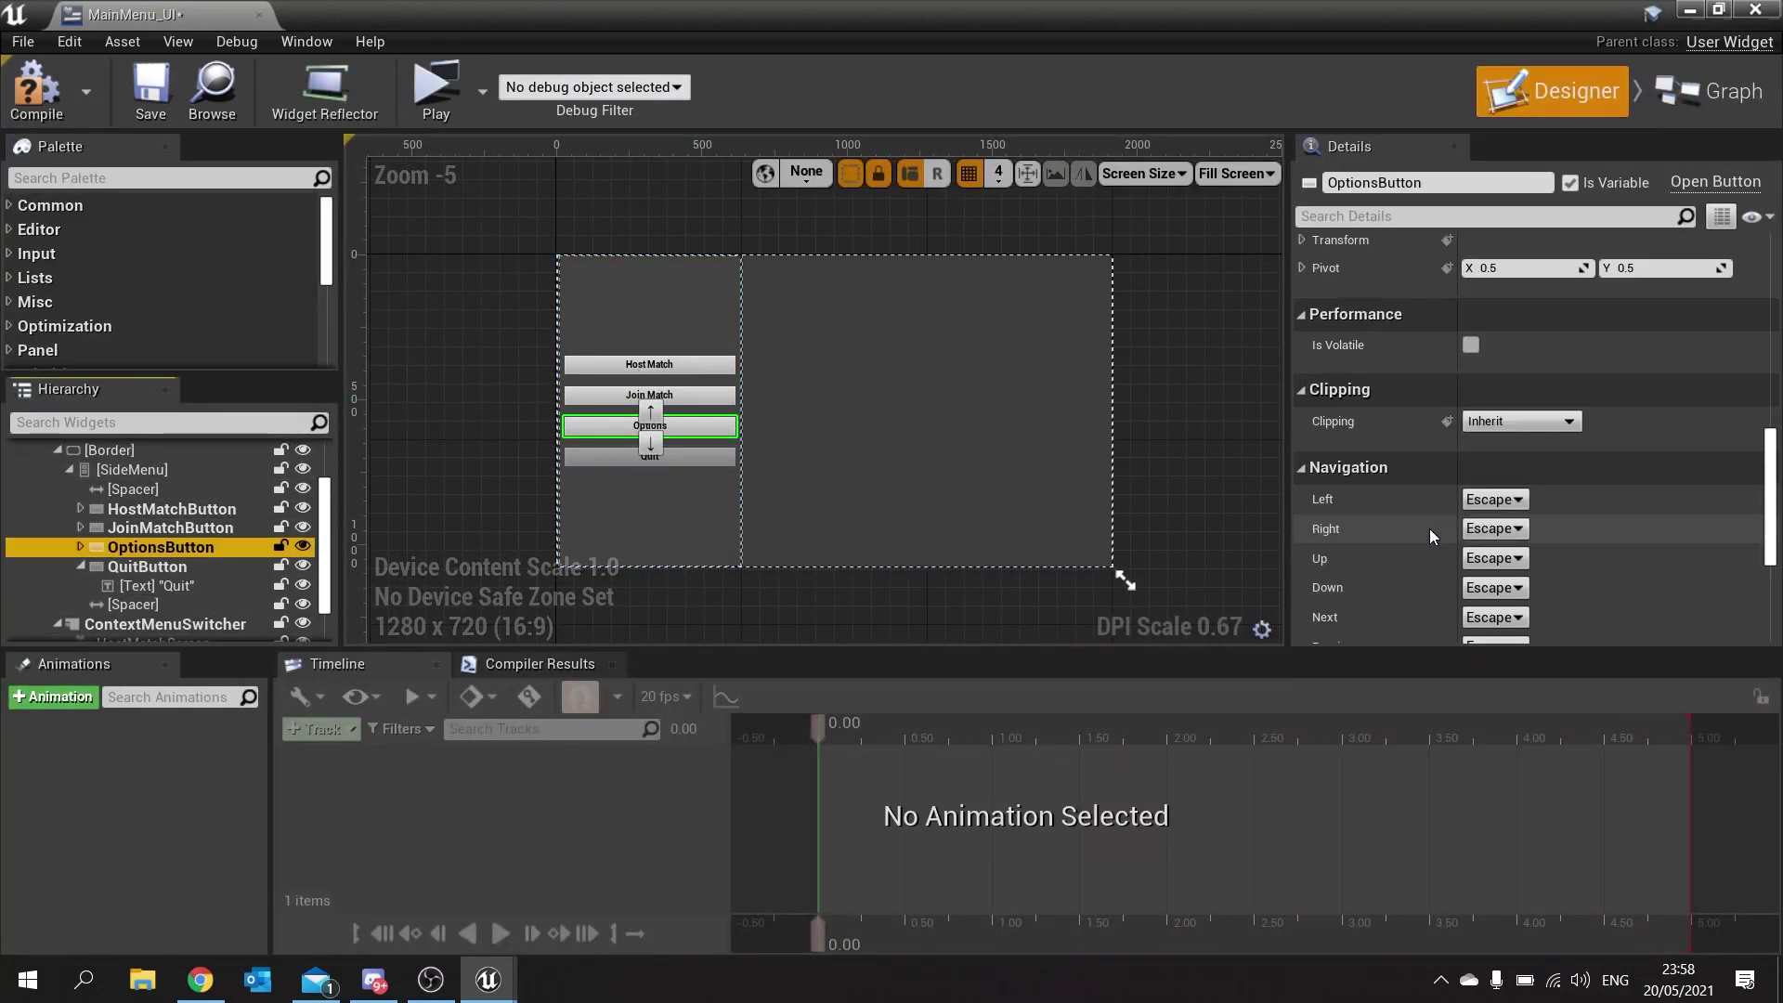
left_click(1585, 536)
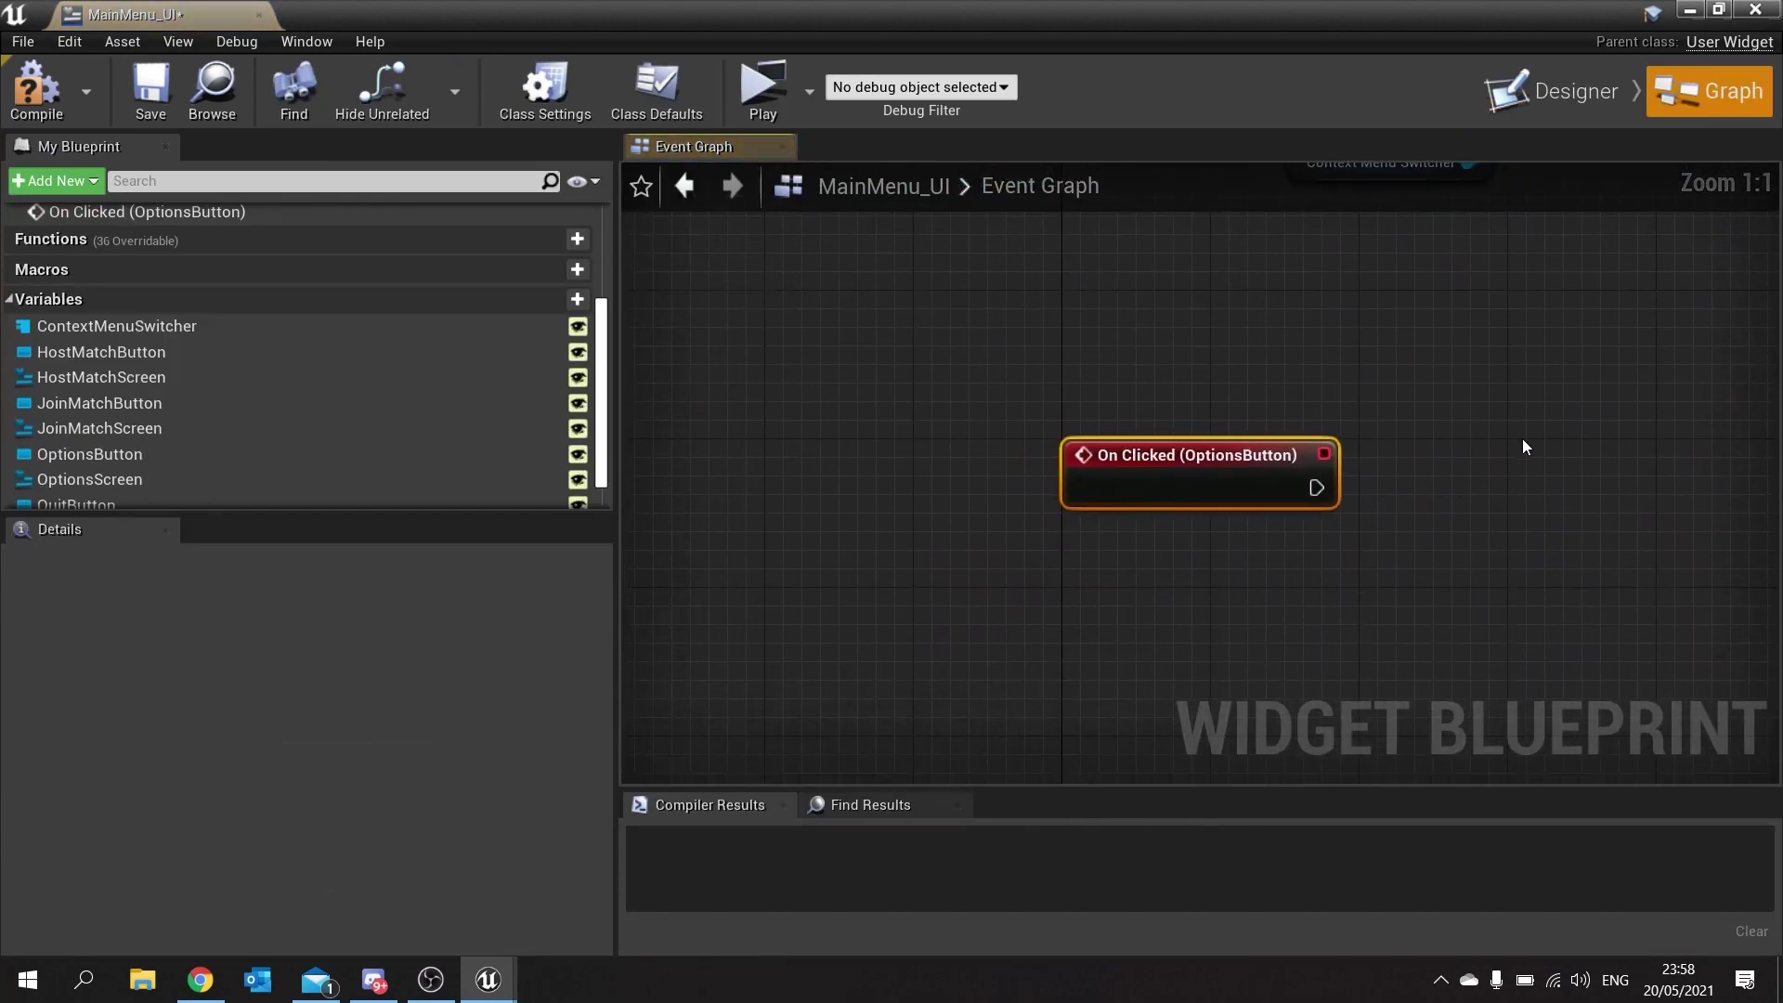
Paste another copy of the switcher nodes, connect it to the OptionsButton click event, and set its index to 2.
key("ctrl+v")
left_click_drag(1472, 520, 925, 672)
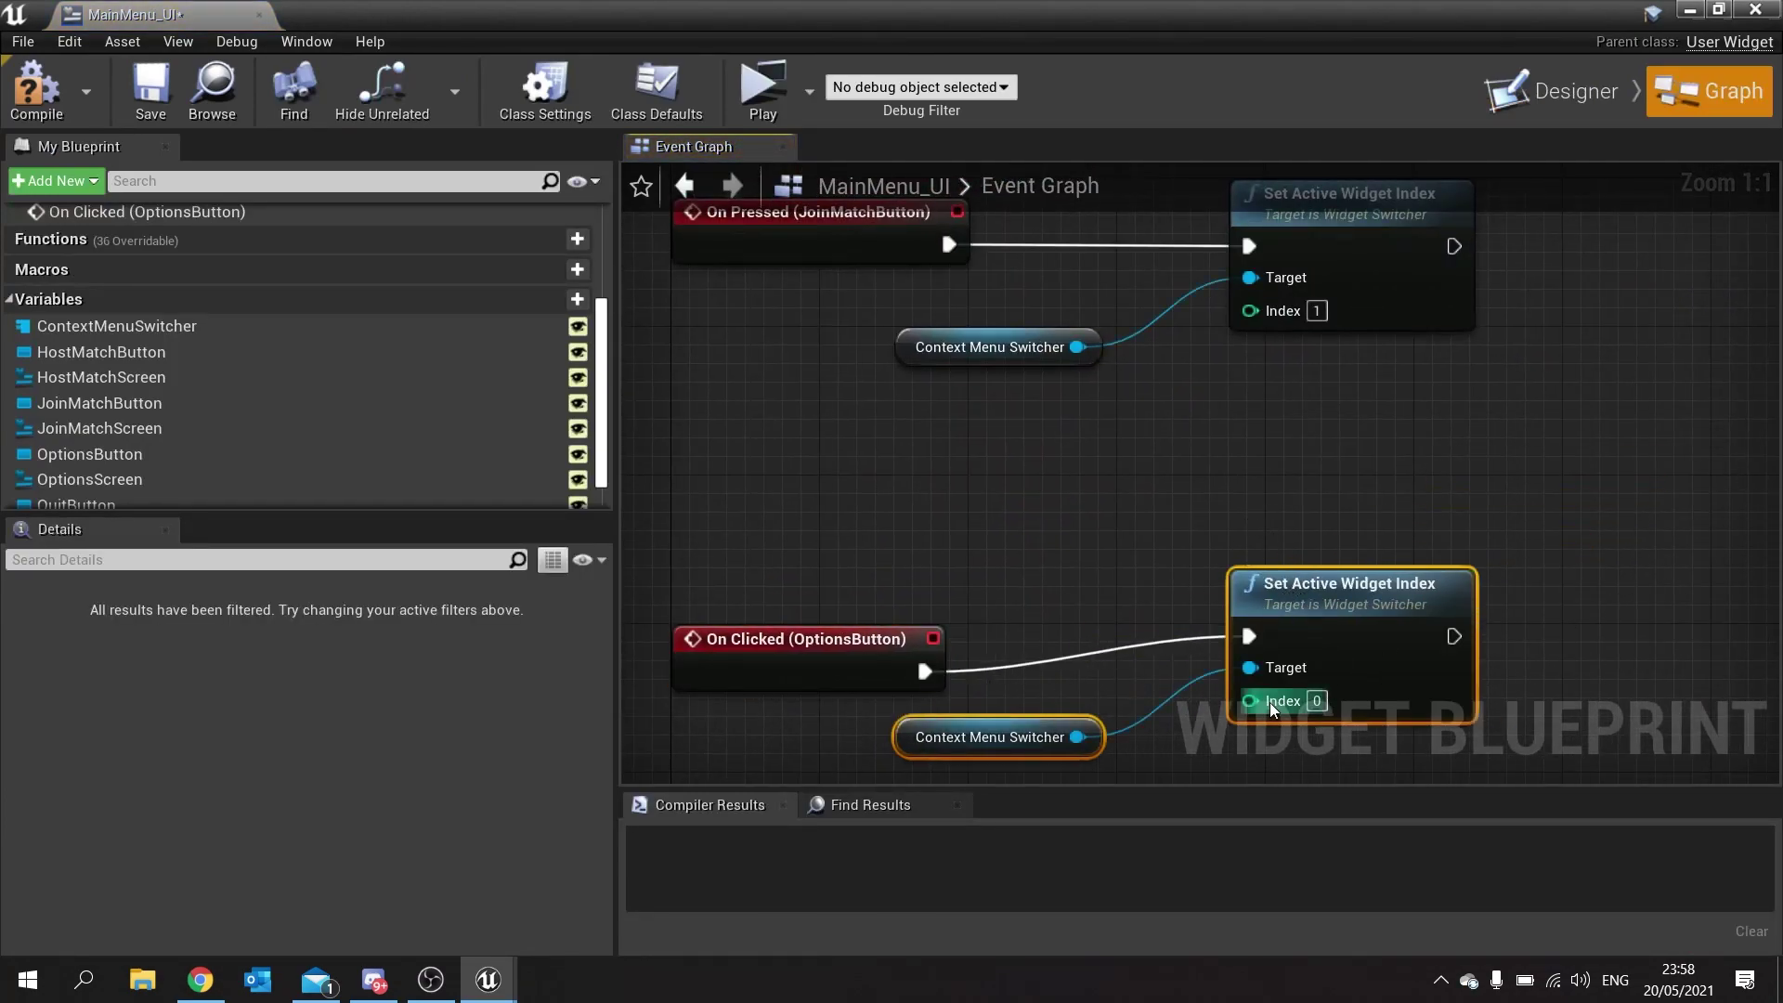
type("2")
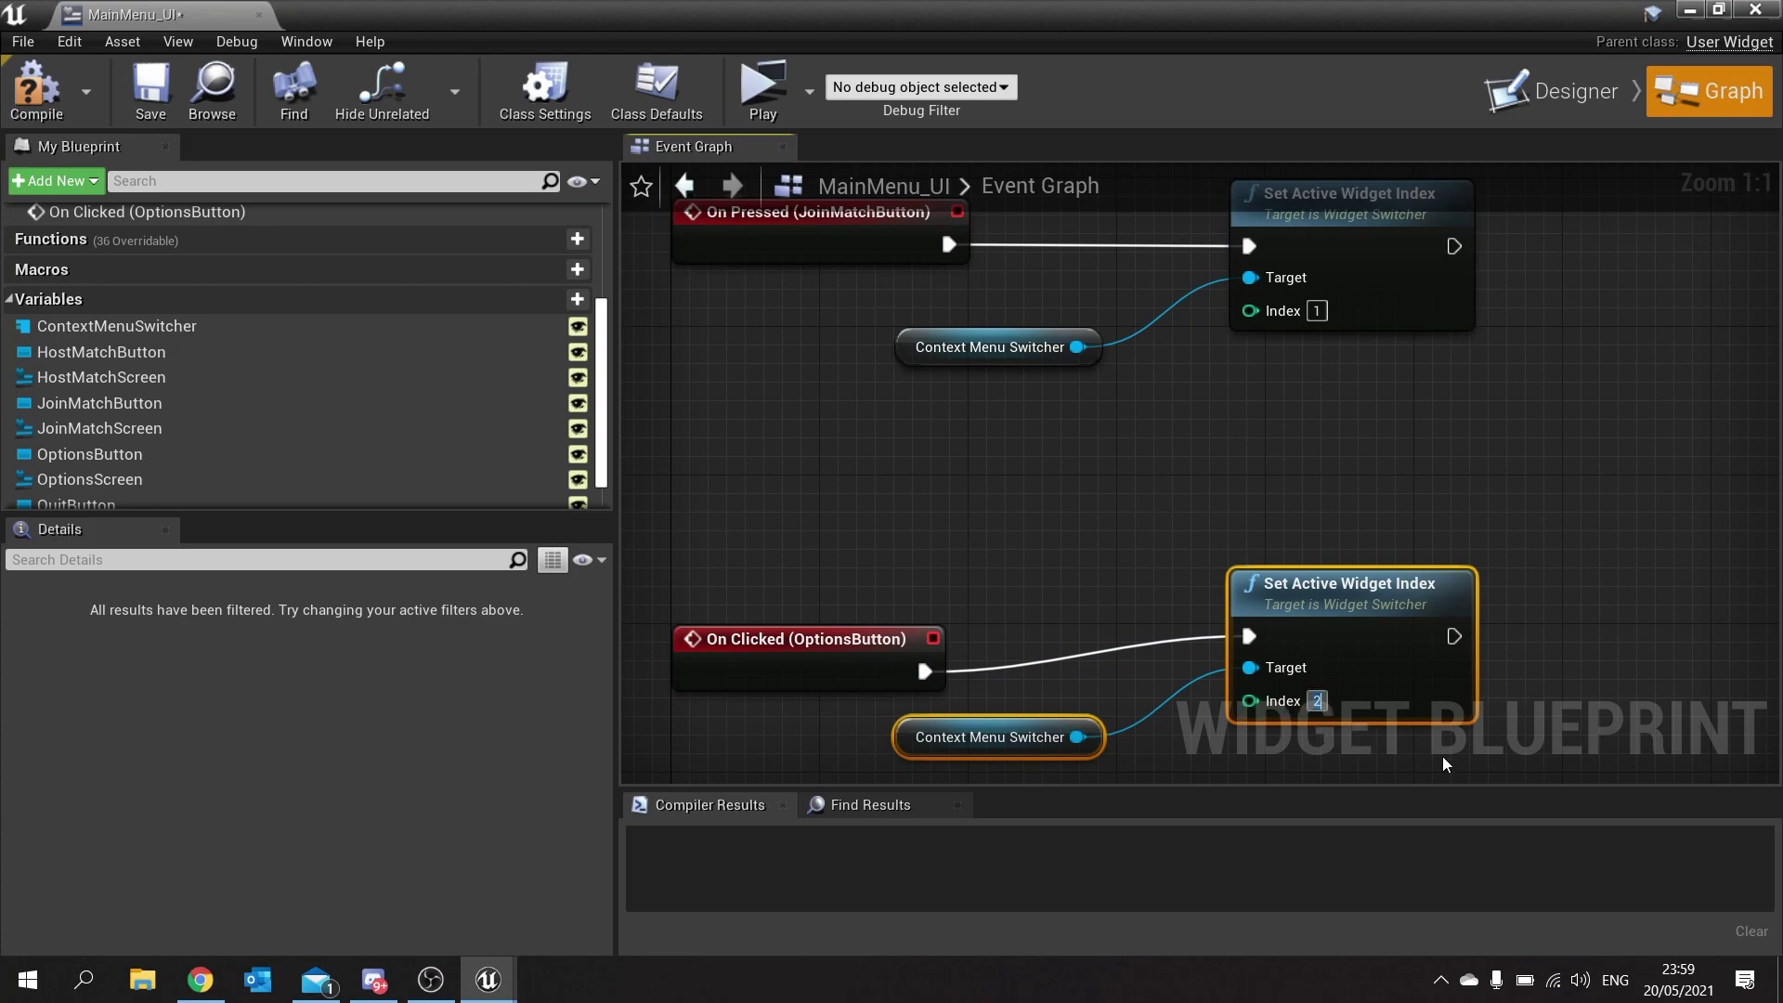
left_click_drag(1339, 674, 1283, 711)
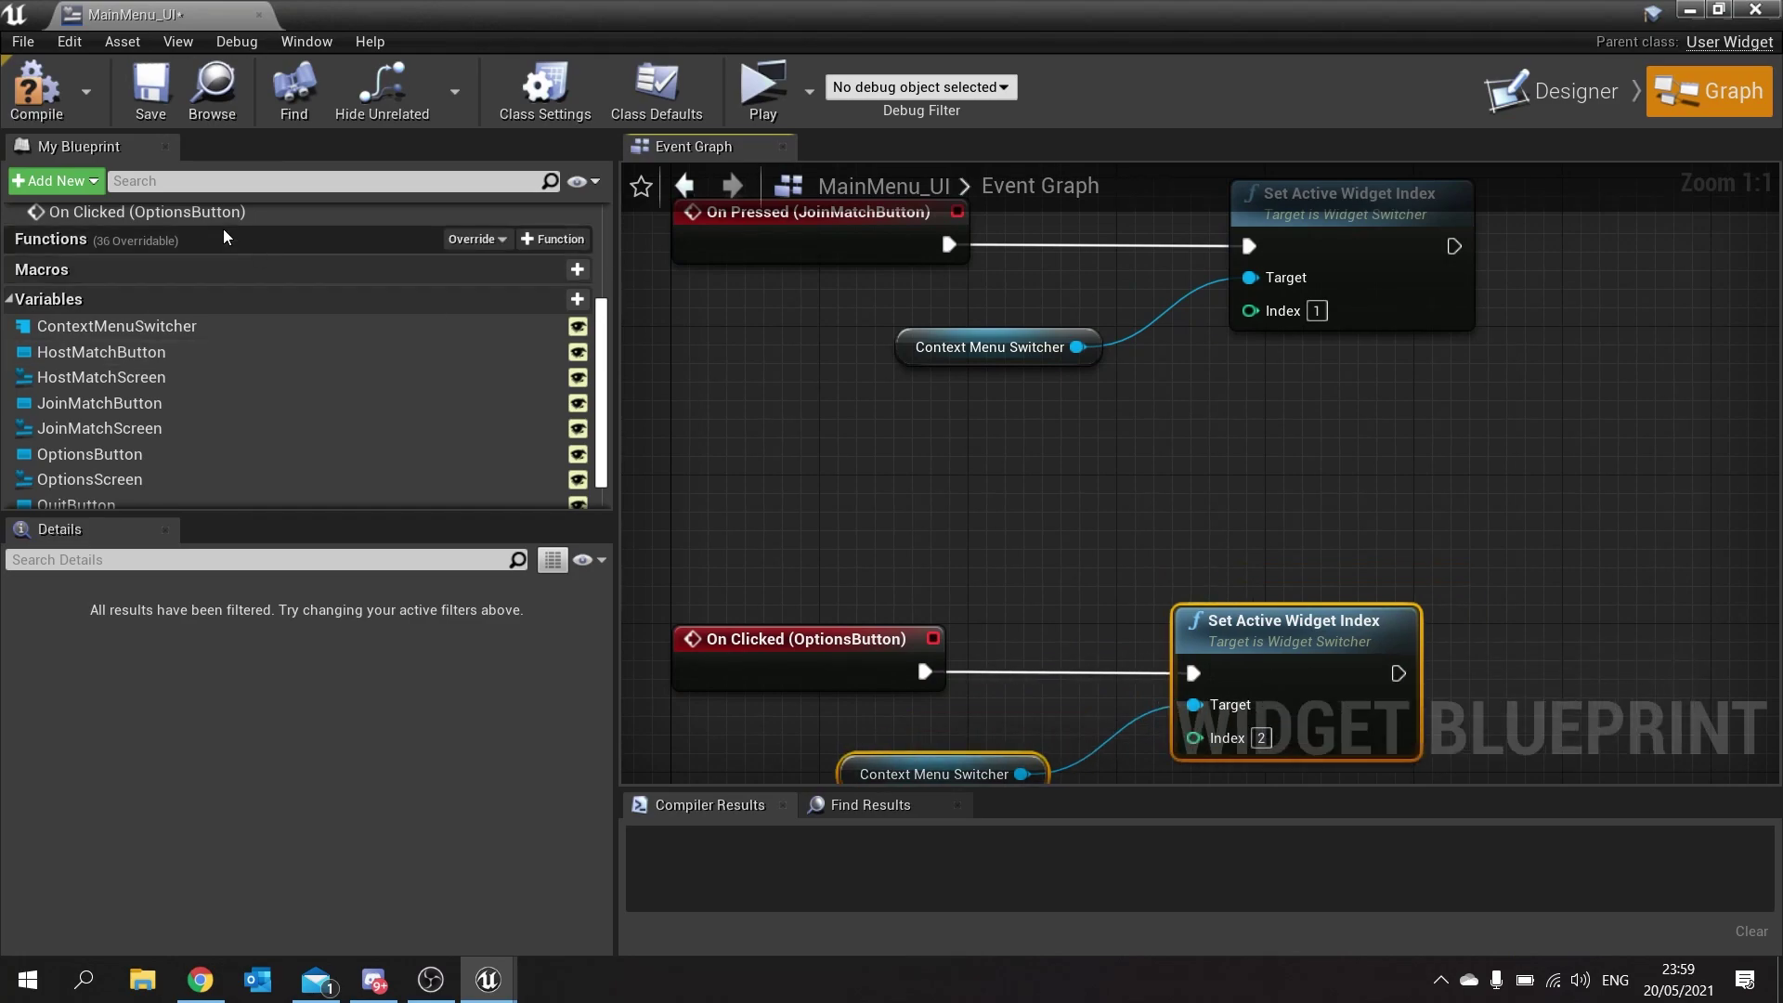
Compile and save MainMenu_UI, and close its widget editor.
left_click(37, 87)
left_click(147, 105)
scroll(808, 371, "down", 3)
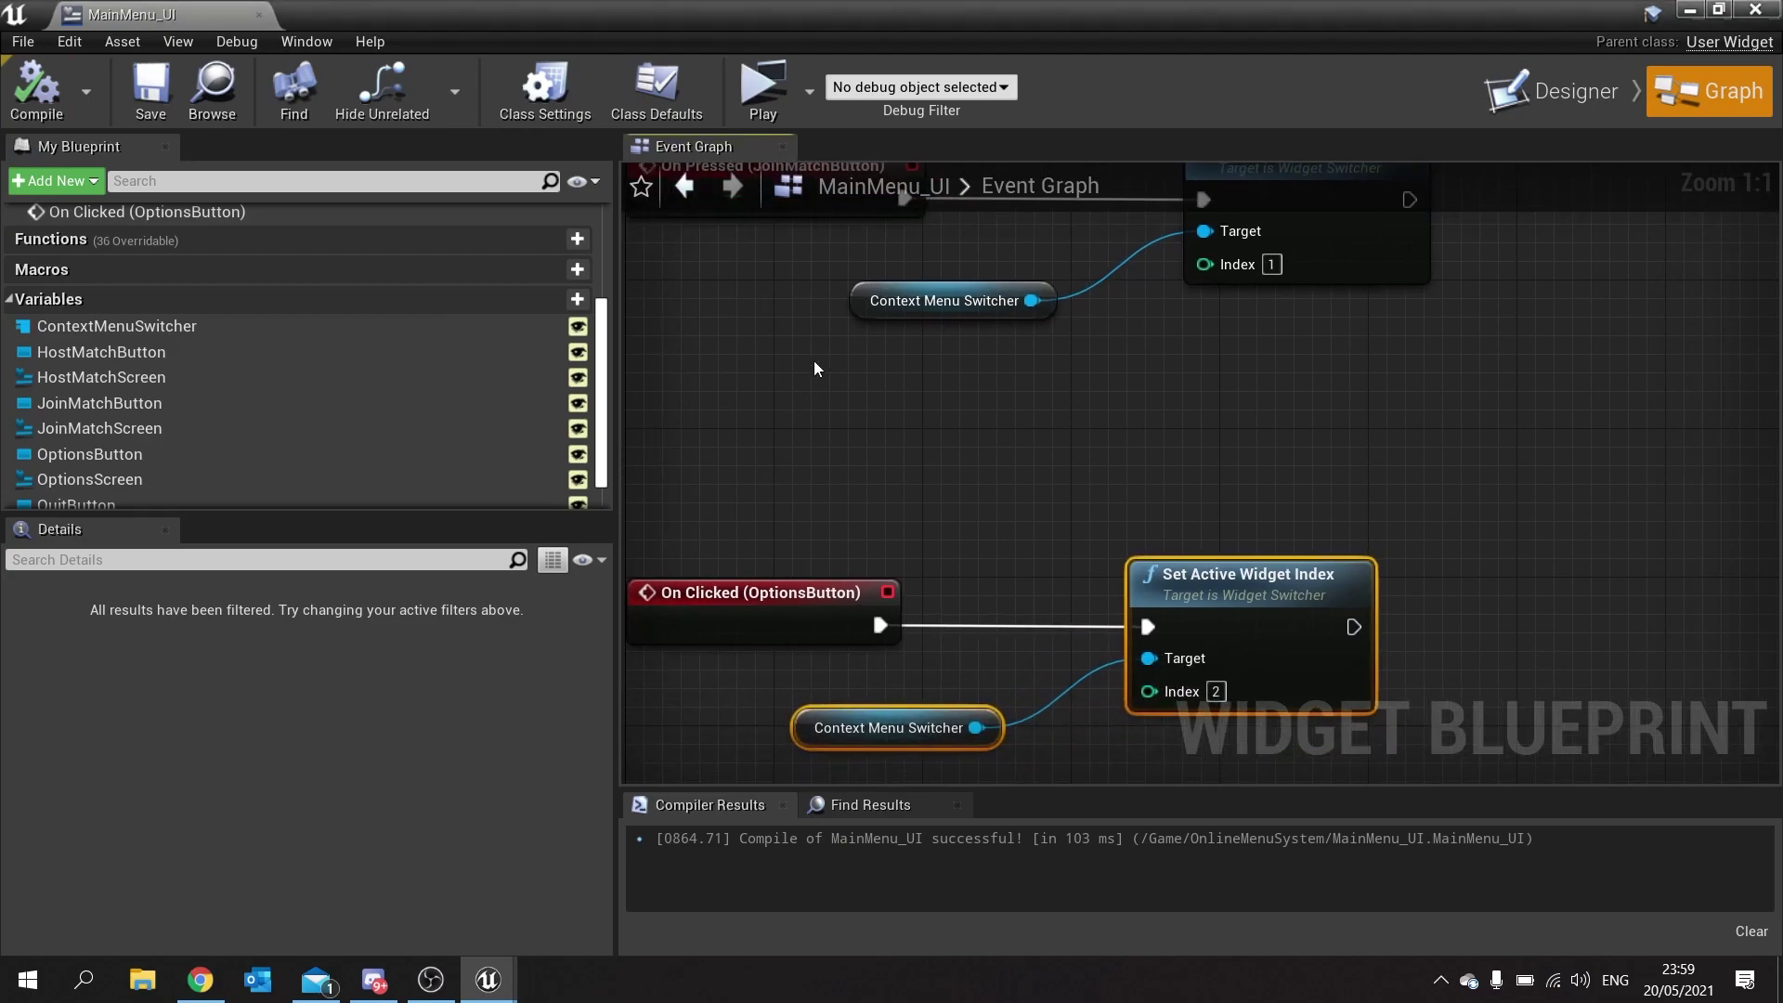
right_click_drag(1061, 401, 1053, 543)
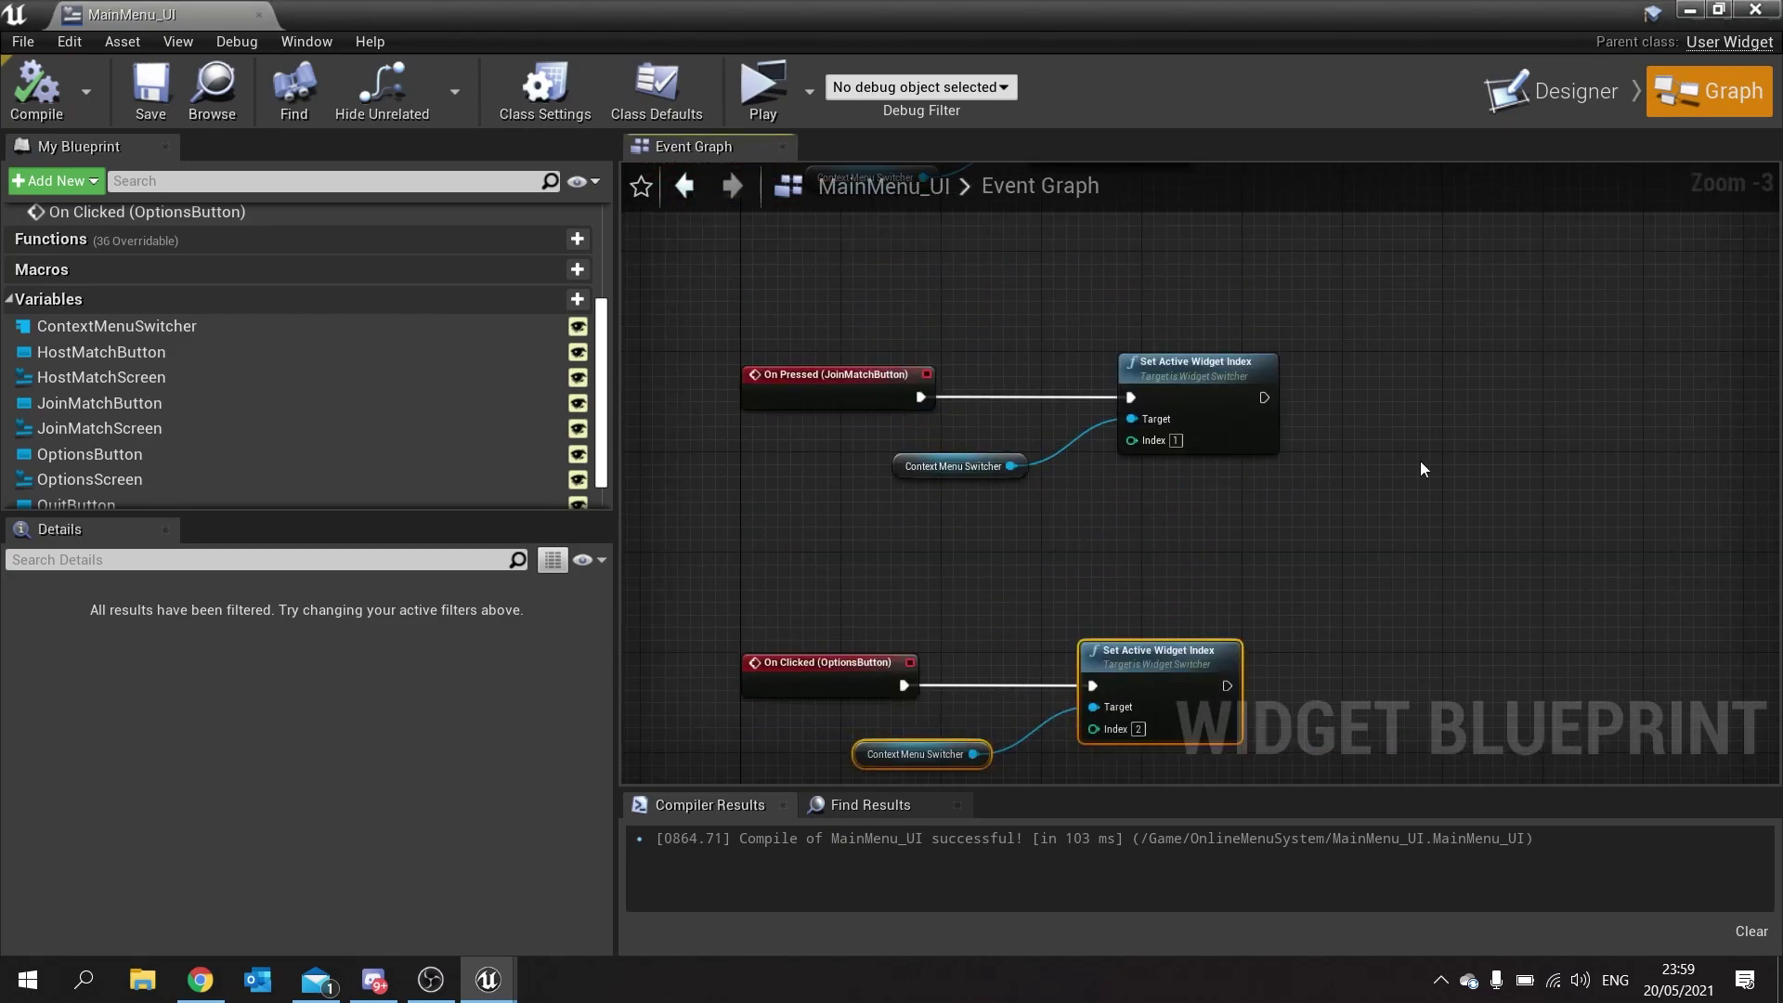
left_click(1755, 11)
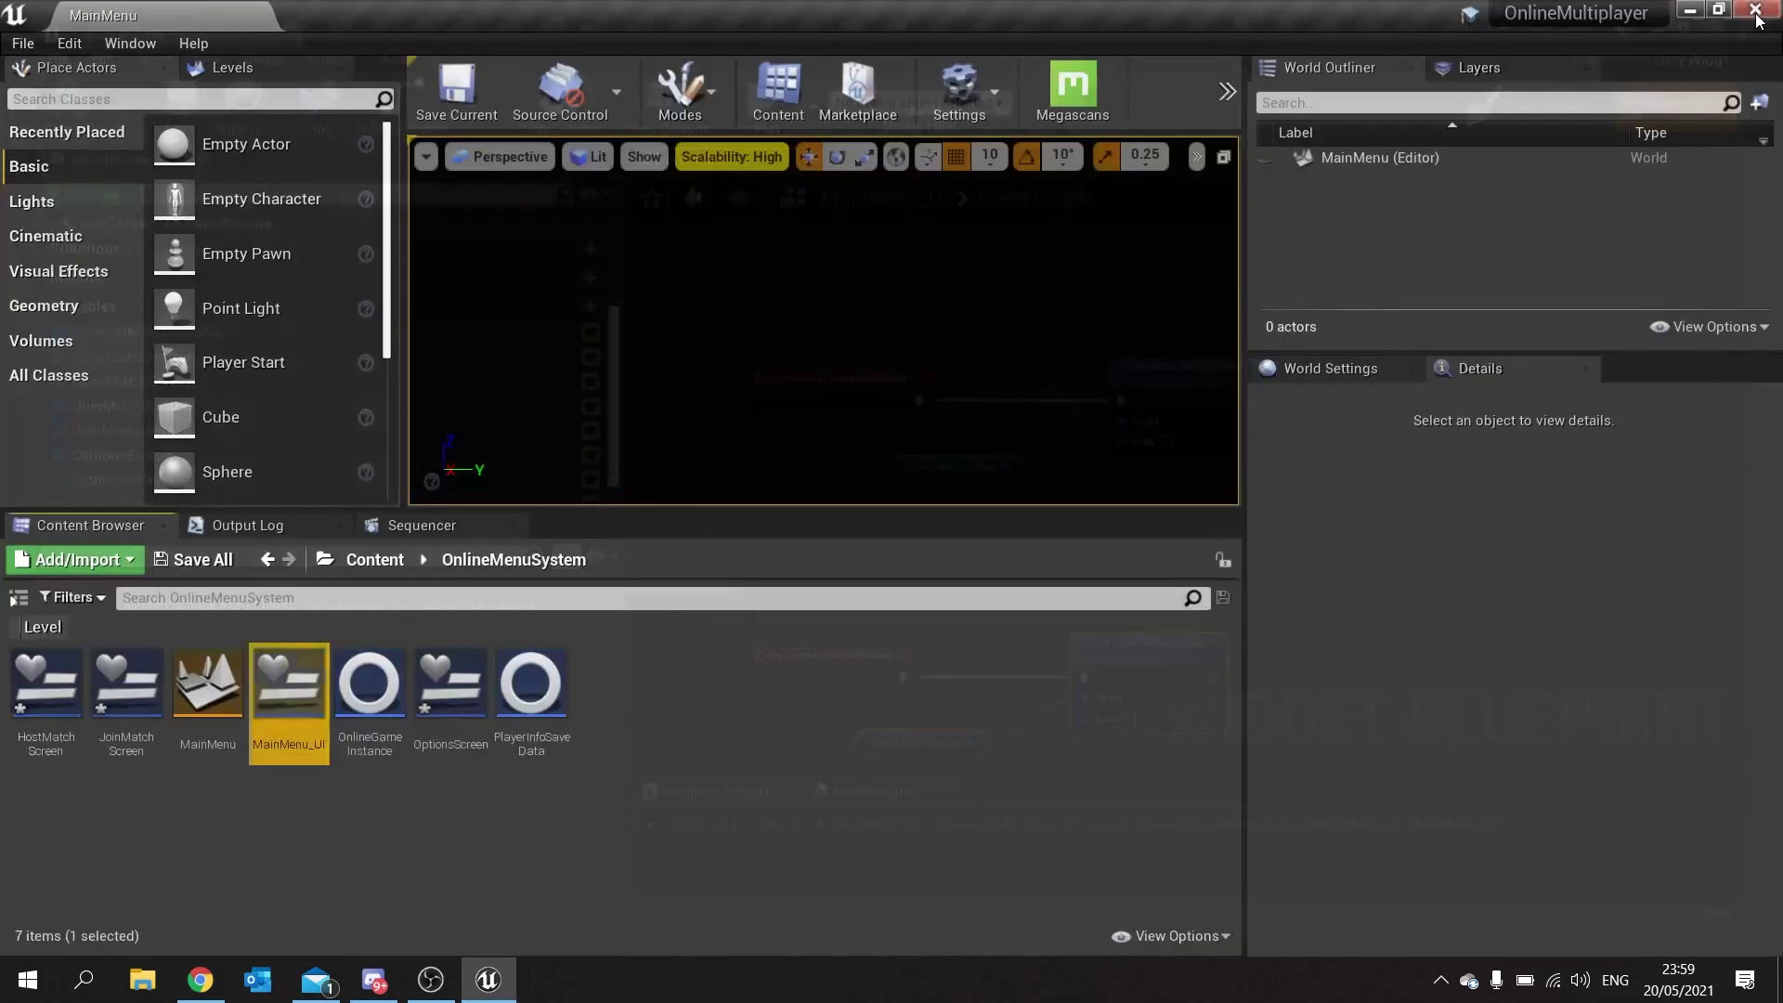
left_click(712, 770)
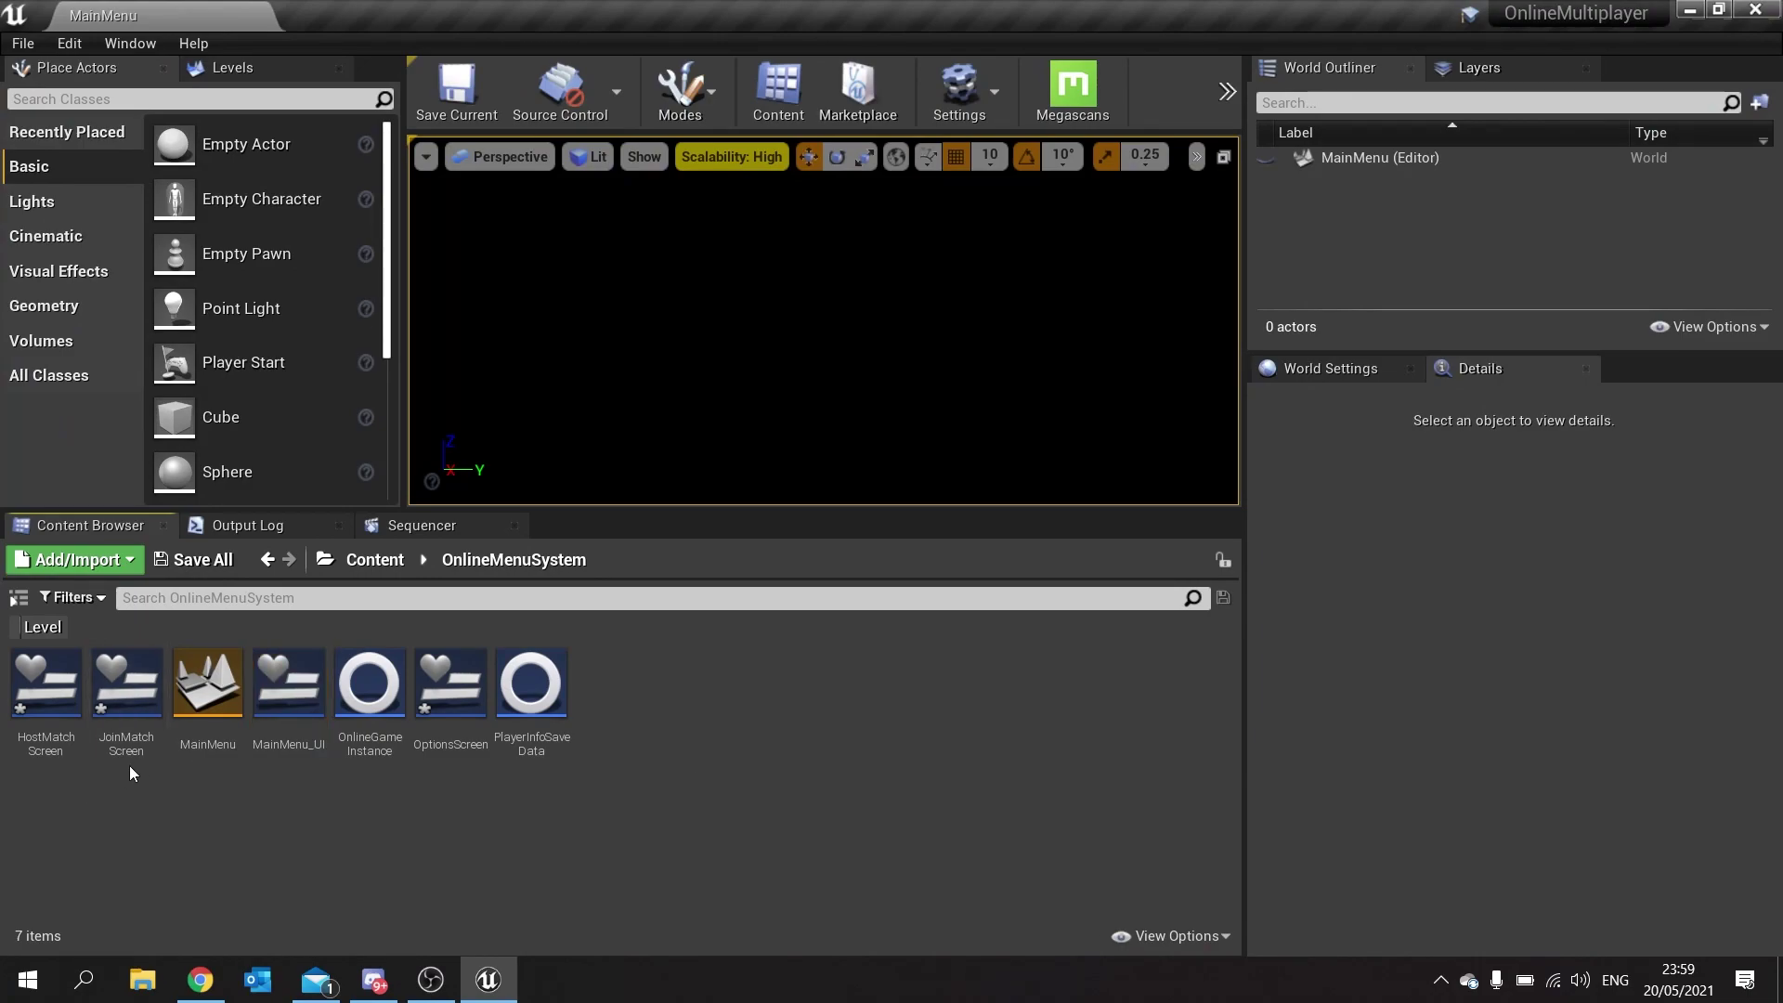
Open the HostMatchScreen widget and add a Border as a child of its Canvas Panel.
double_click(58, 743)
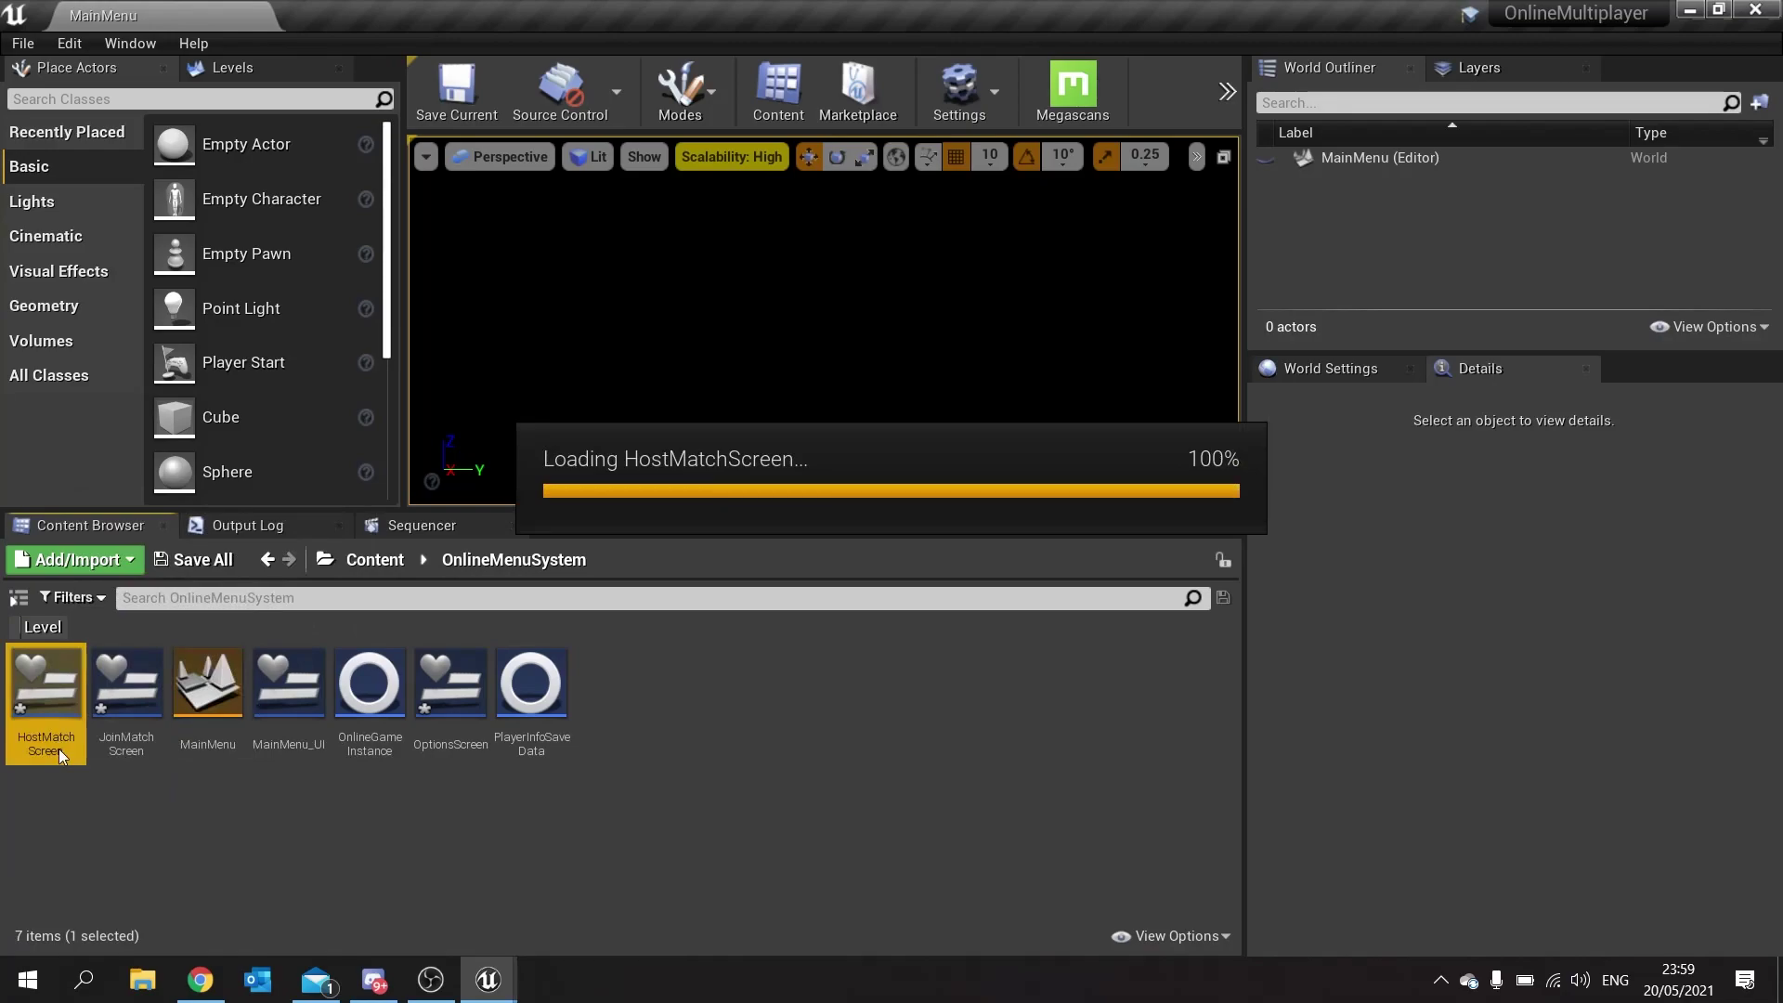
left_click(44, 176)
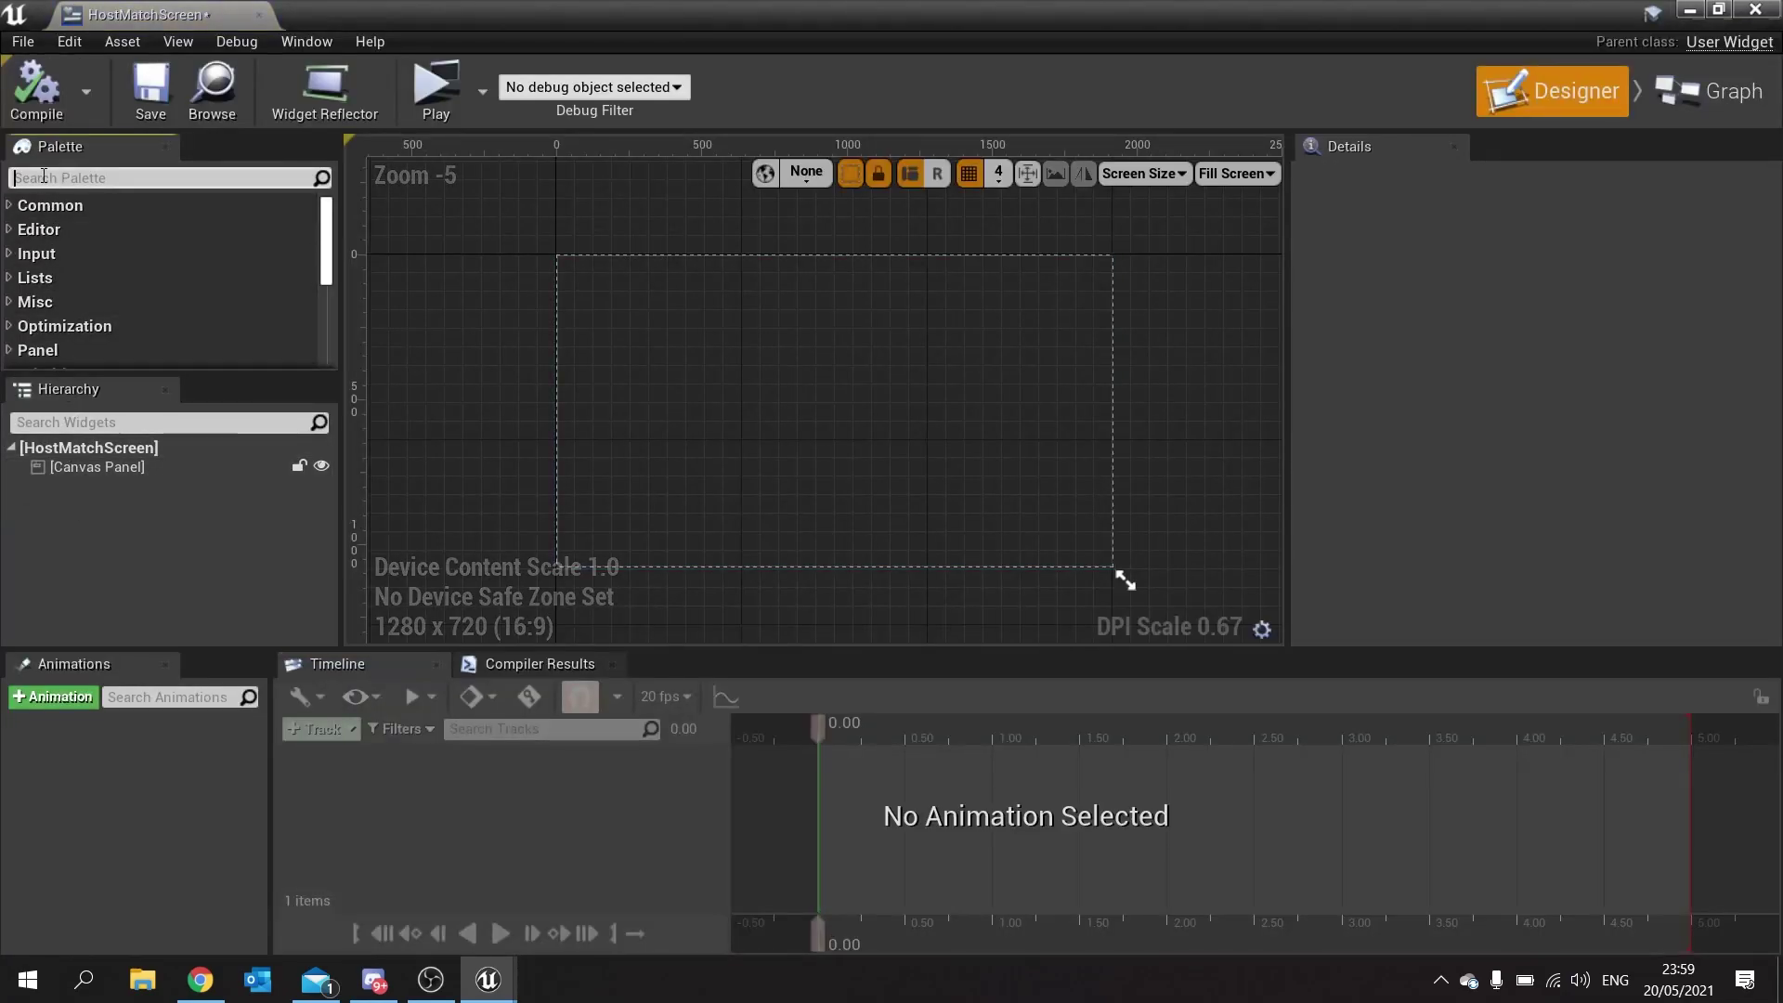
type("border")
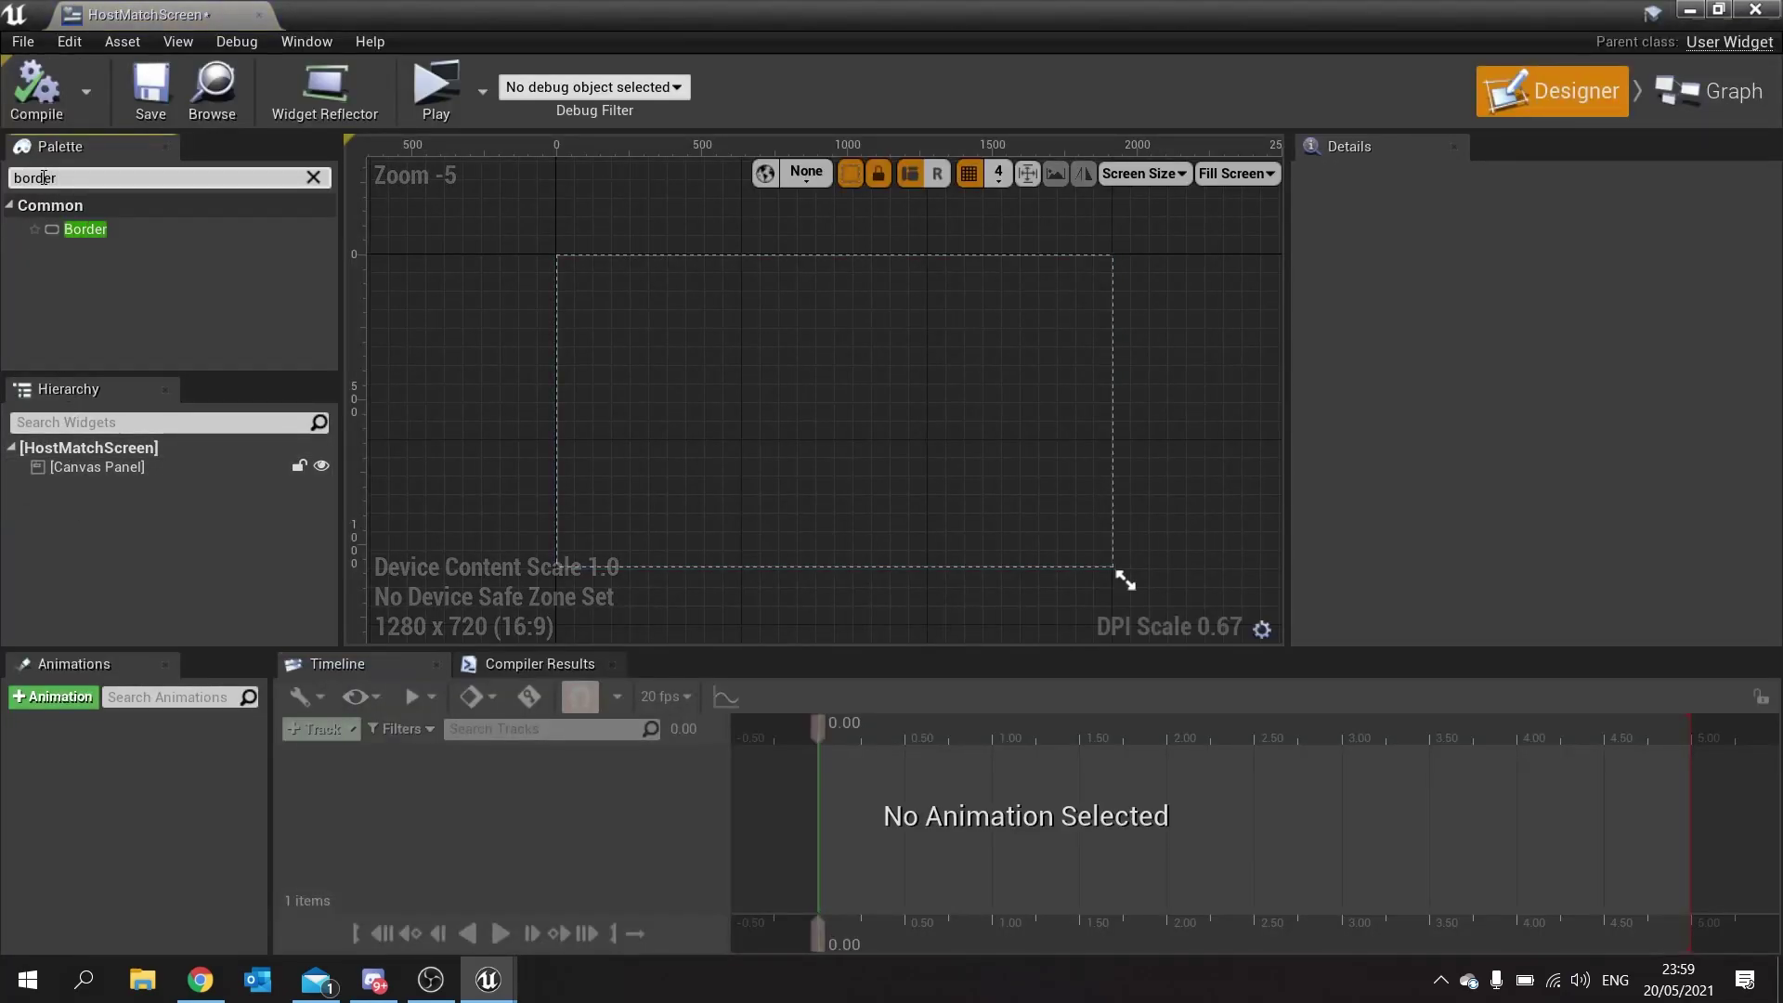
left_click_drag(102, 233, 120, 494)
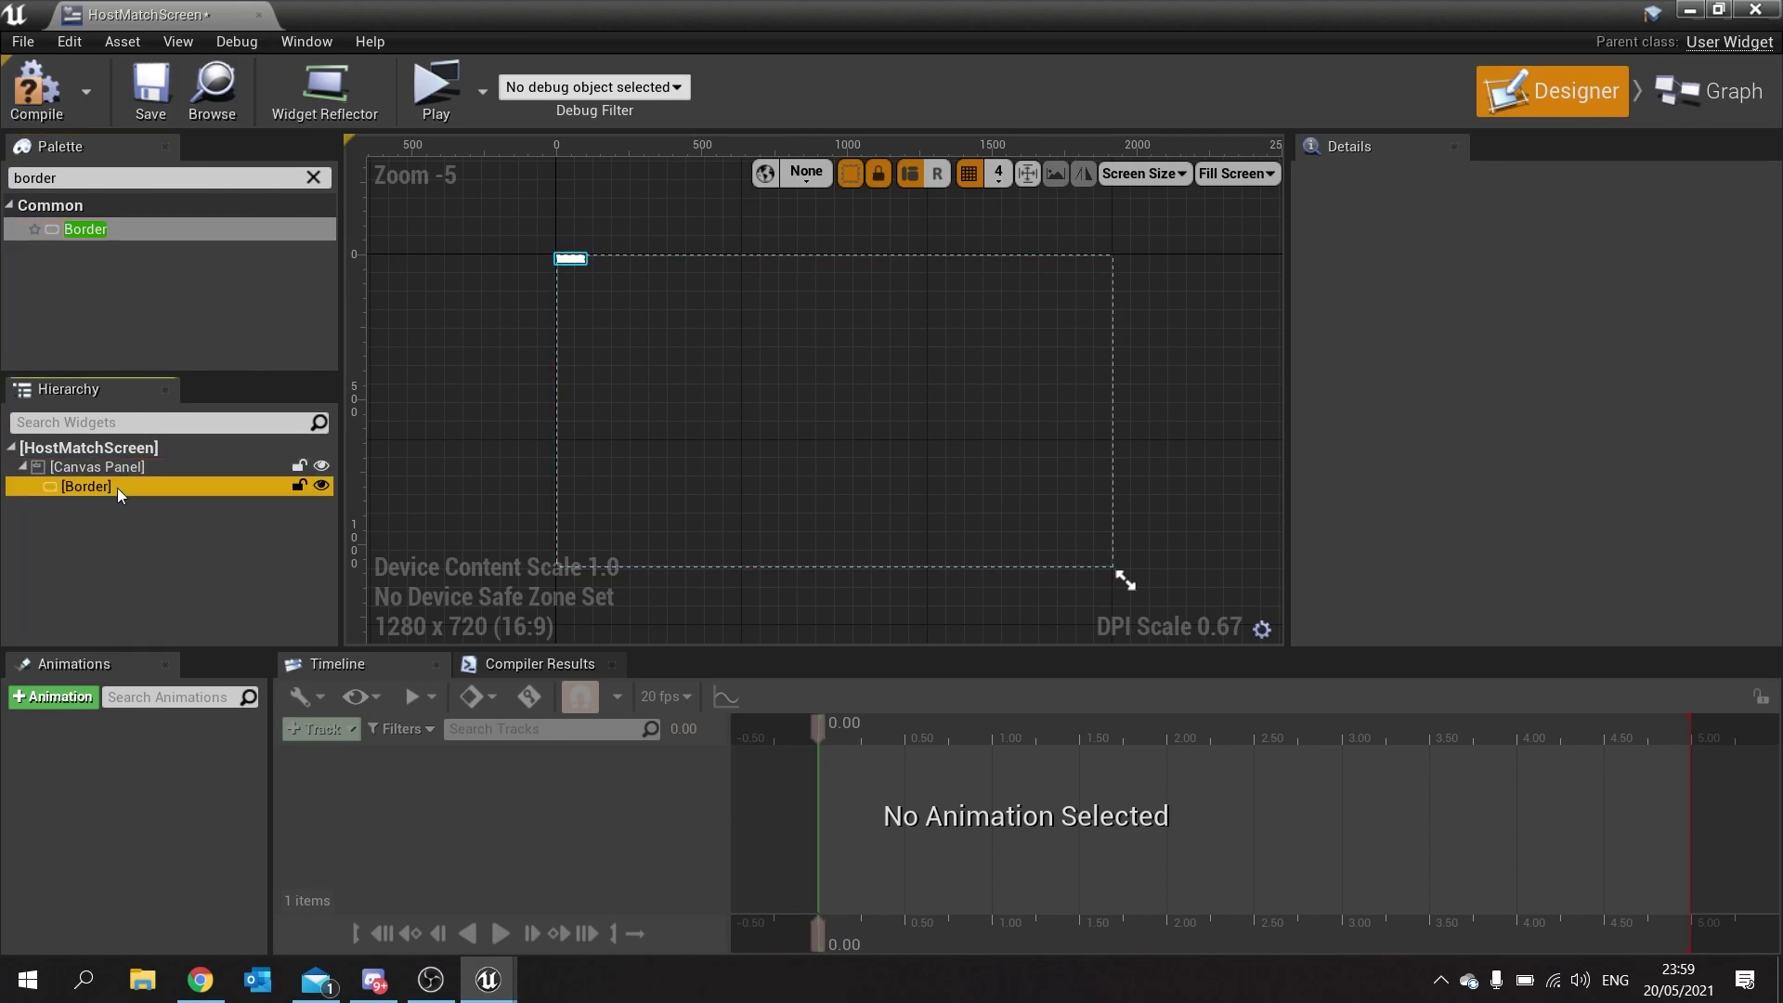
Set the HostMatchScreen Border's Brush Color to pure red with R 1.0, G 0.0 and B 0.0.
scroll(1484, 572, "down", 5)
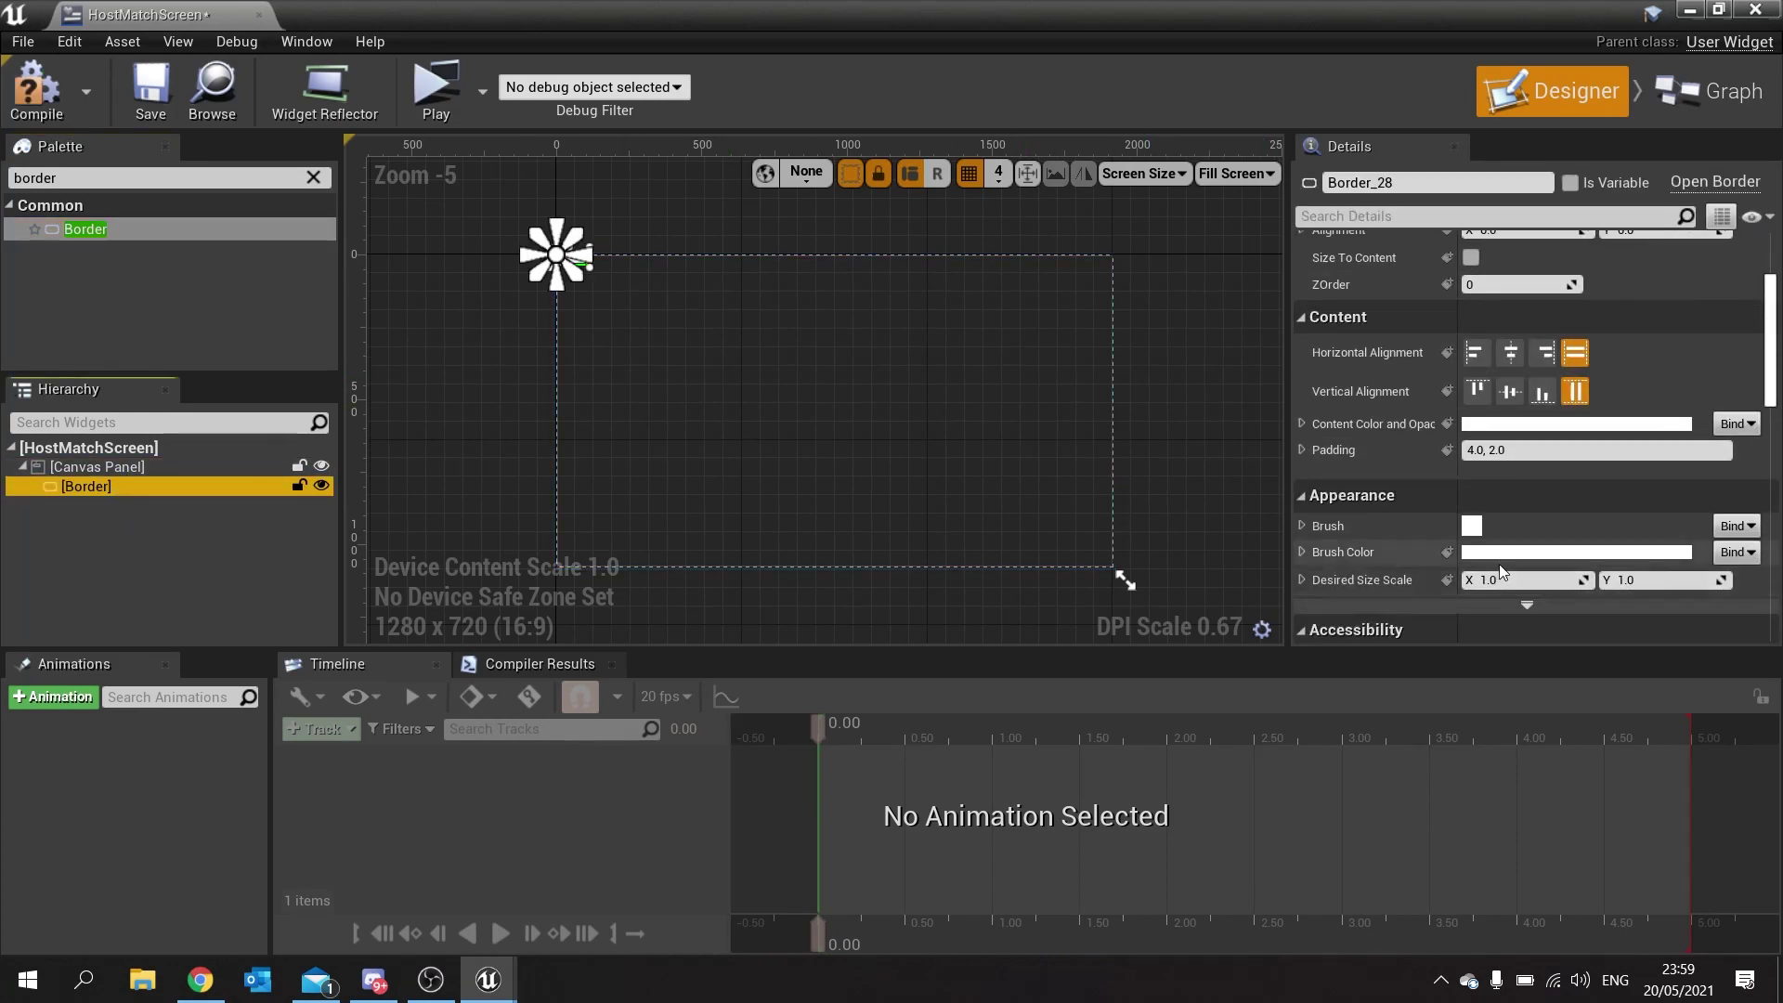
left_click(1502, 551)
mouse_move(1129, 559)
left_mouse_down()
mouse_move(1063, 692)
mouse_move(1240, 693)
left_mouse_up()
left_click_drag(1152, 734, 1018, 733)
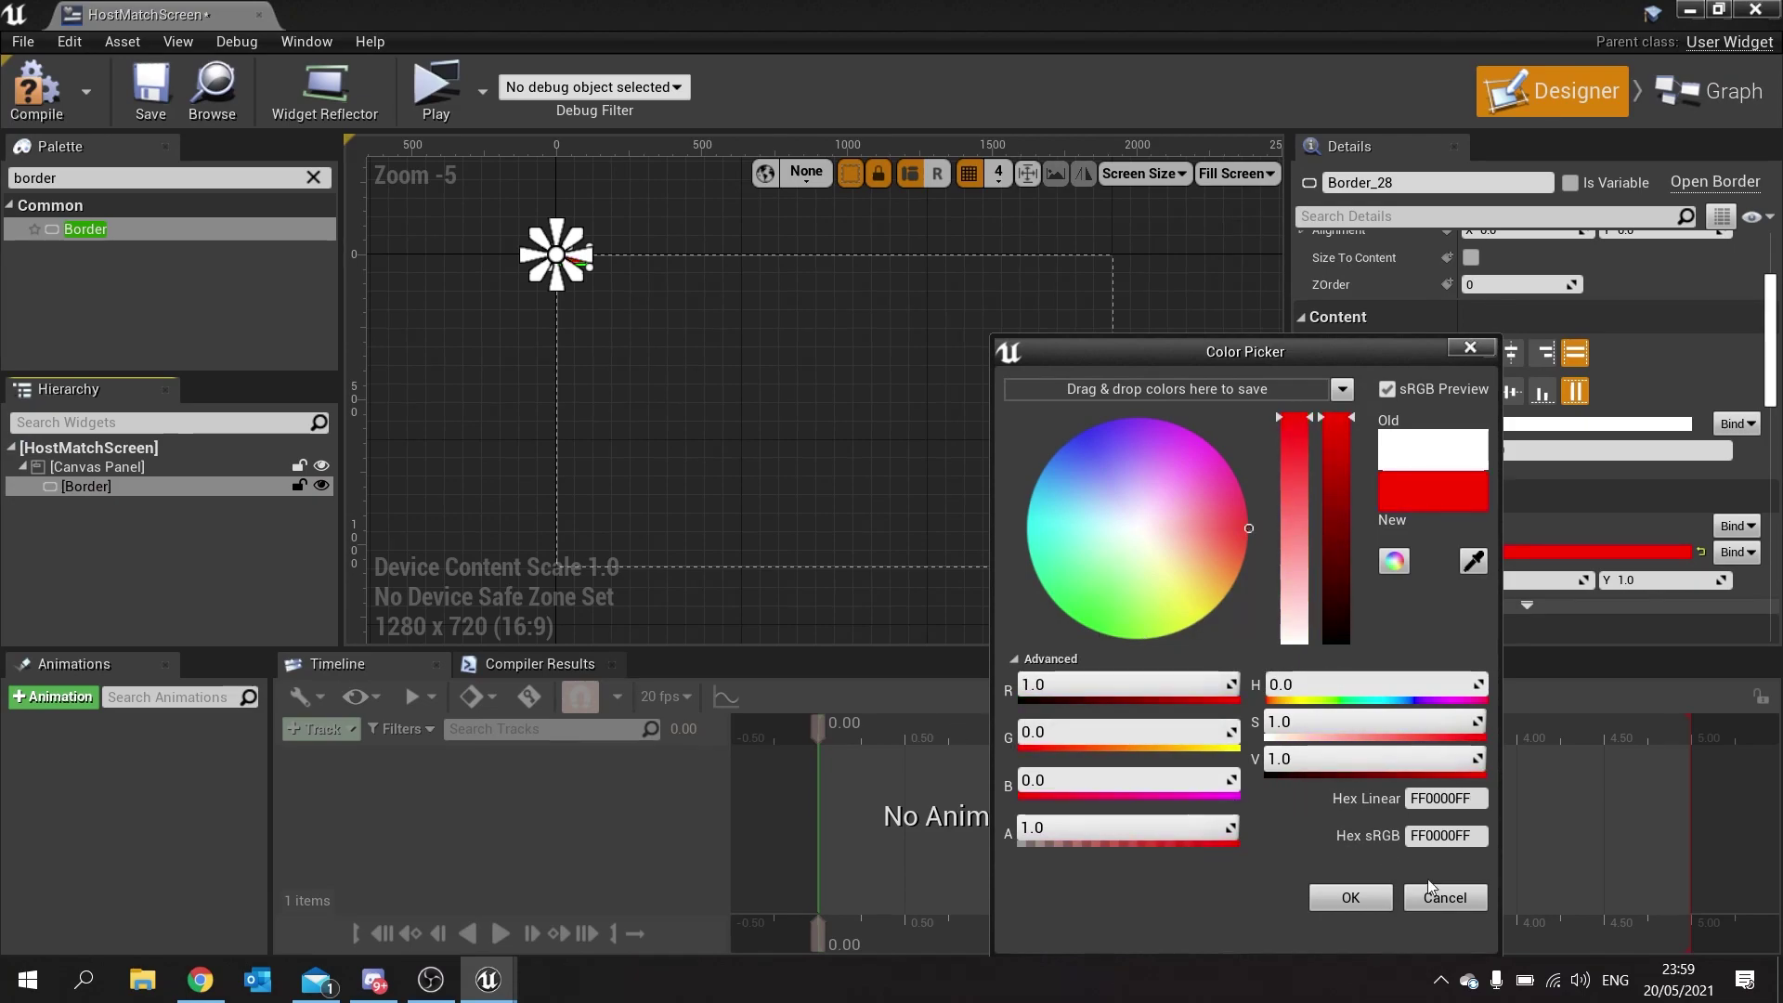
left_click(1361, 892)
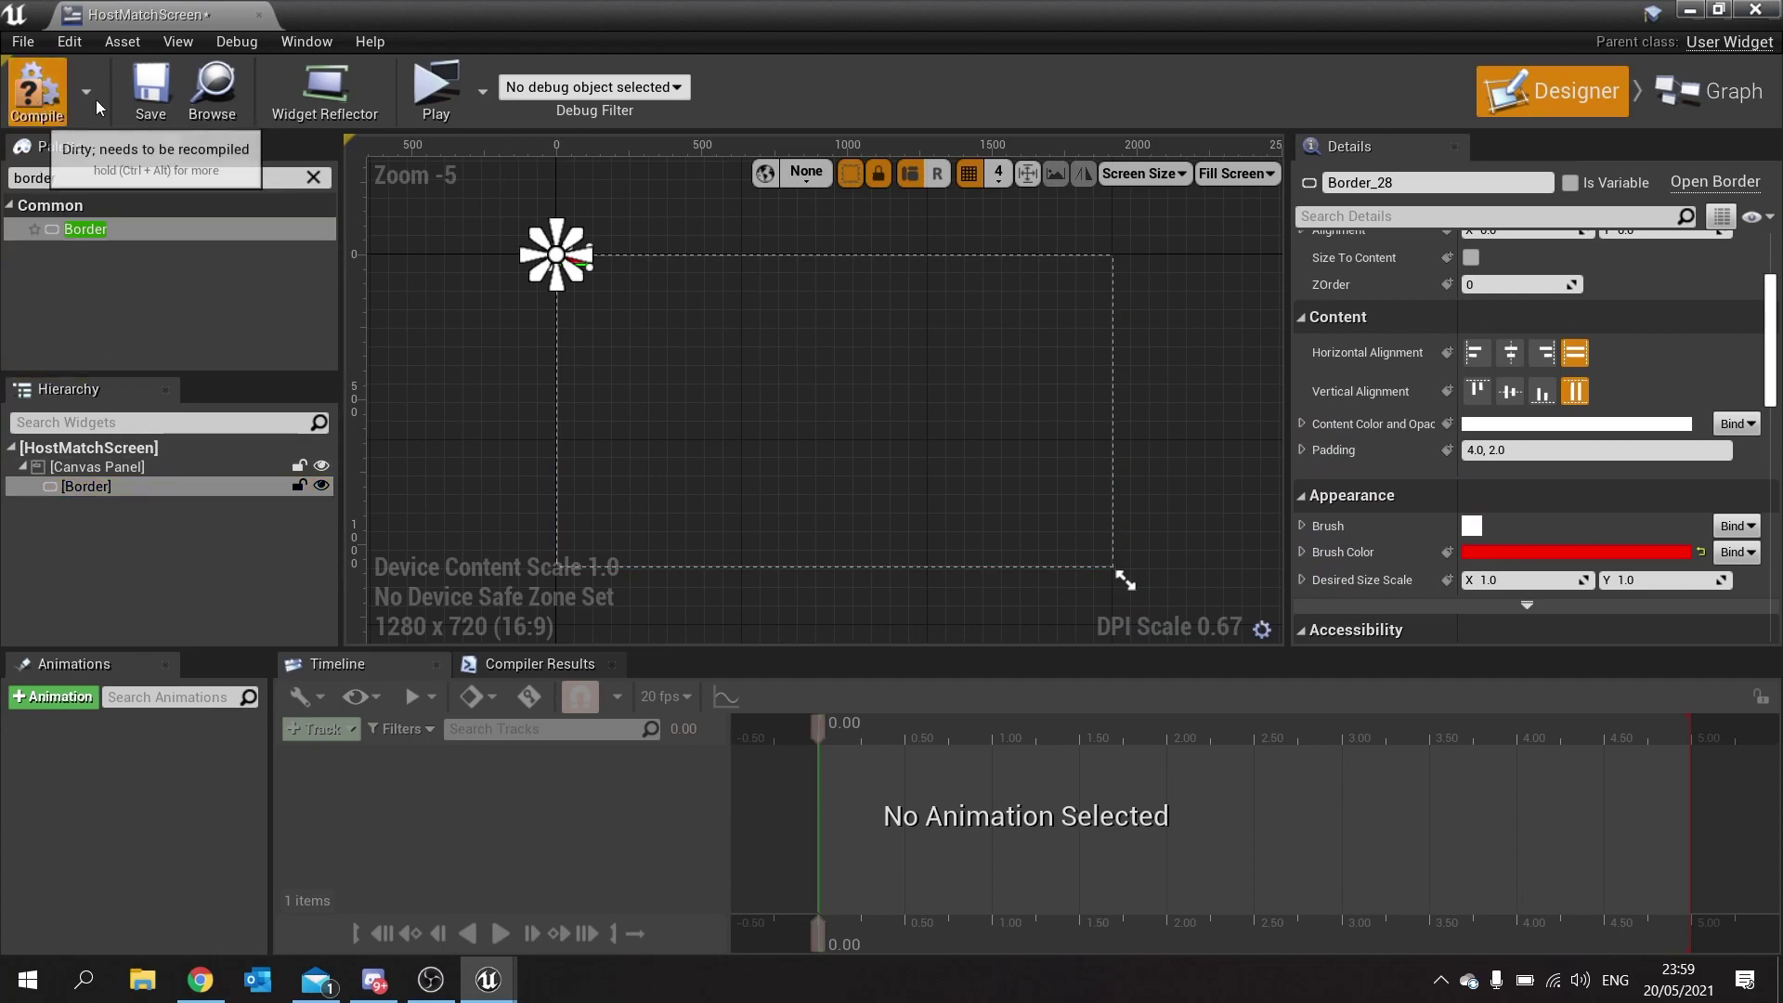
Reopen HostMatchScreen and anchor the red Border to stretch across the whole canvas.
left_click(1746, 15)
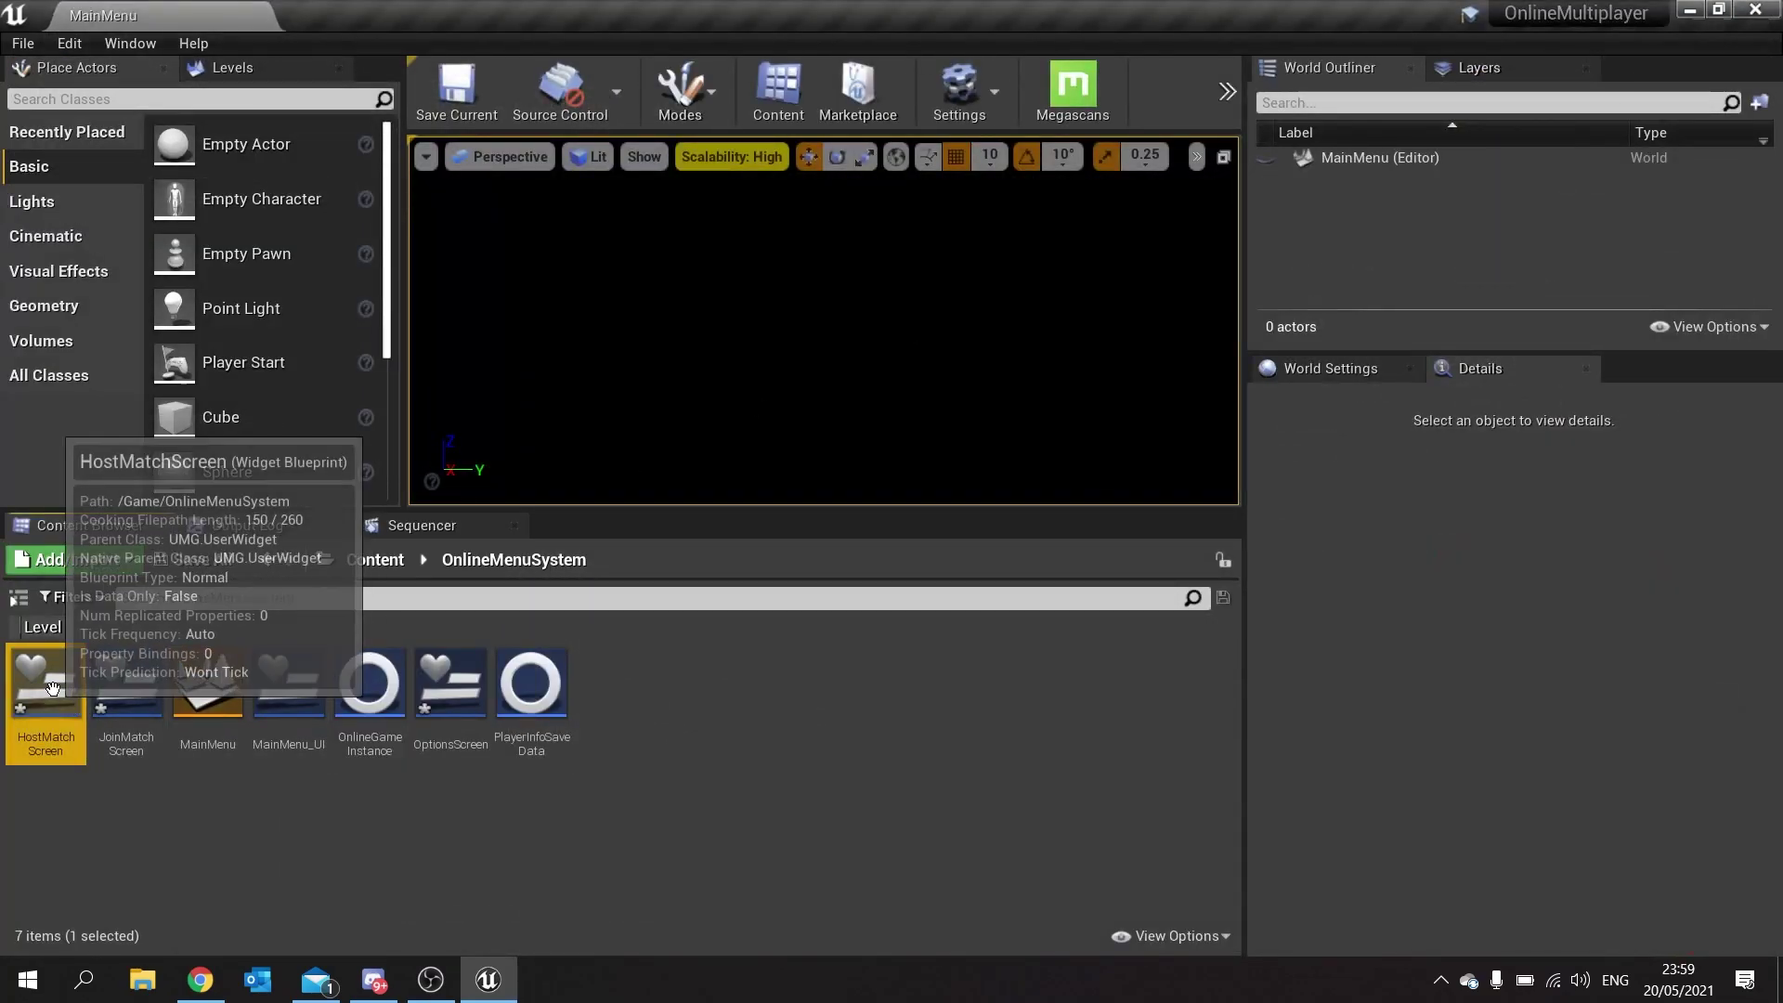
double_click(47, 719)
left_click(572, 259)
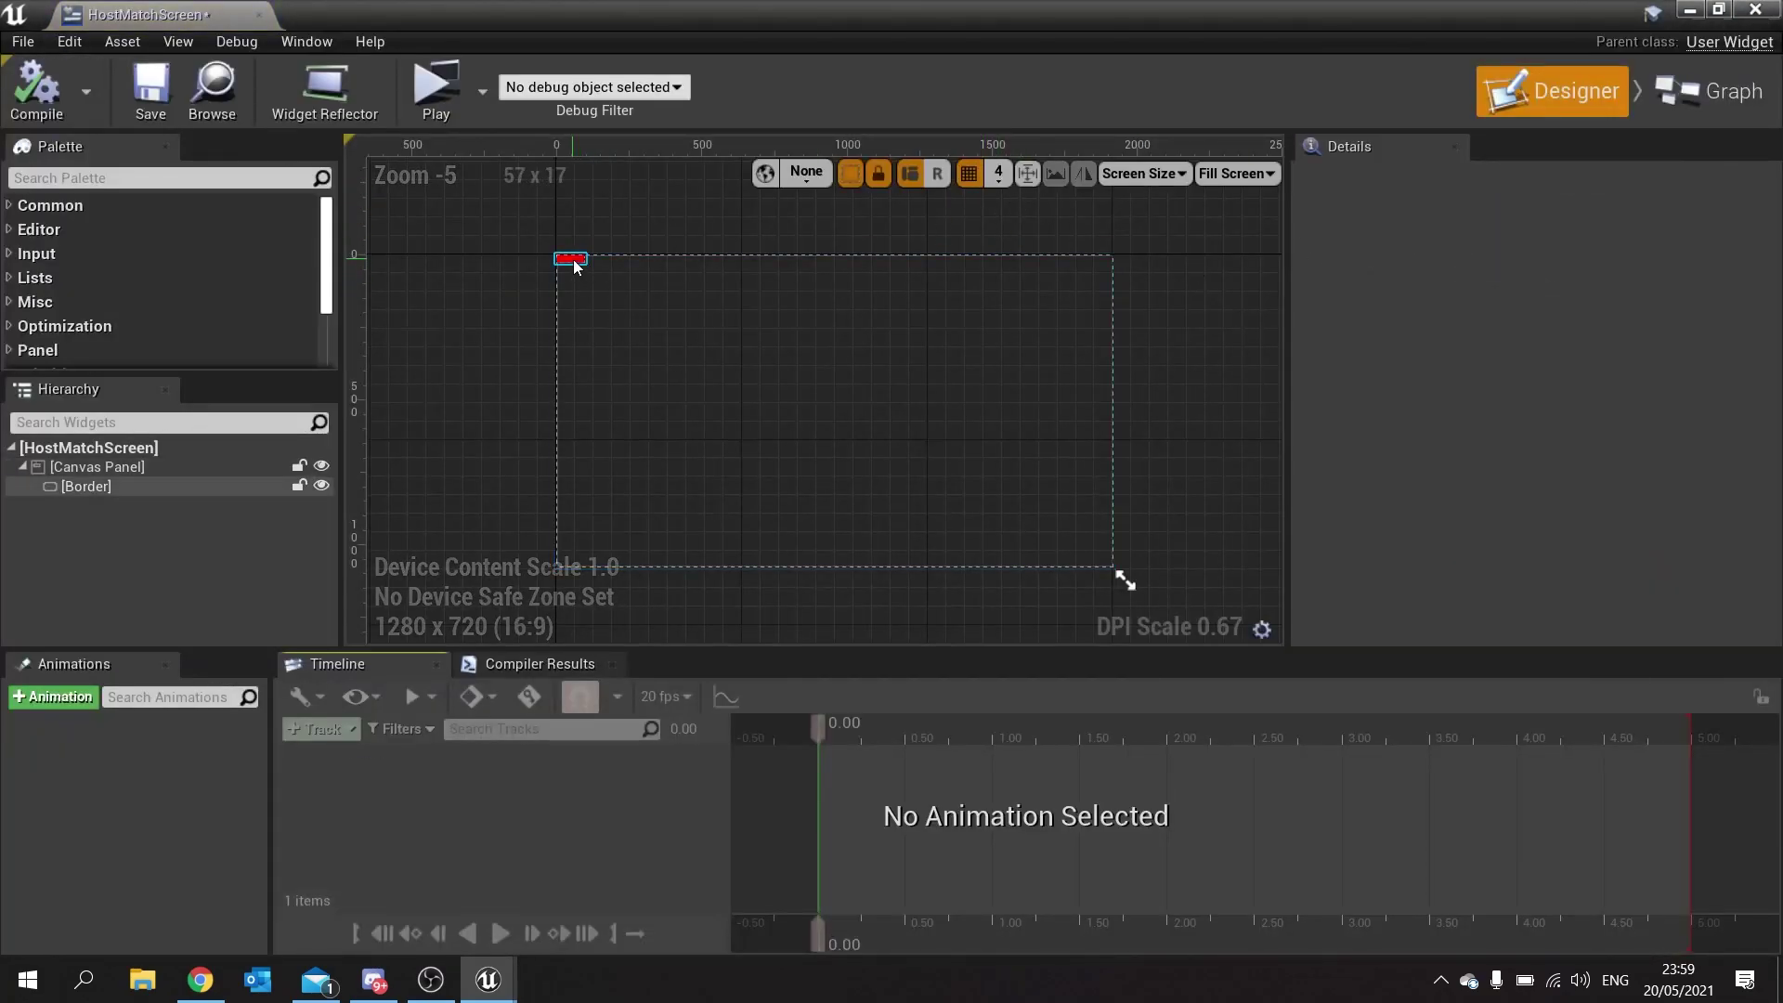
left_click(1524, 282)
left_click(1716, 588)
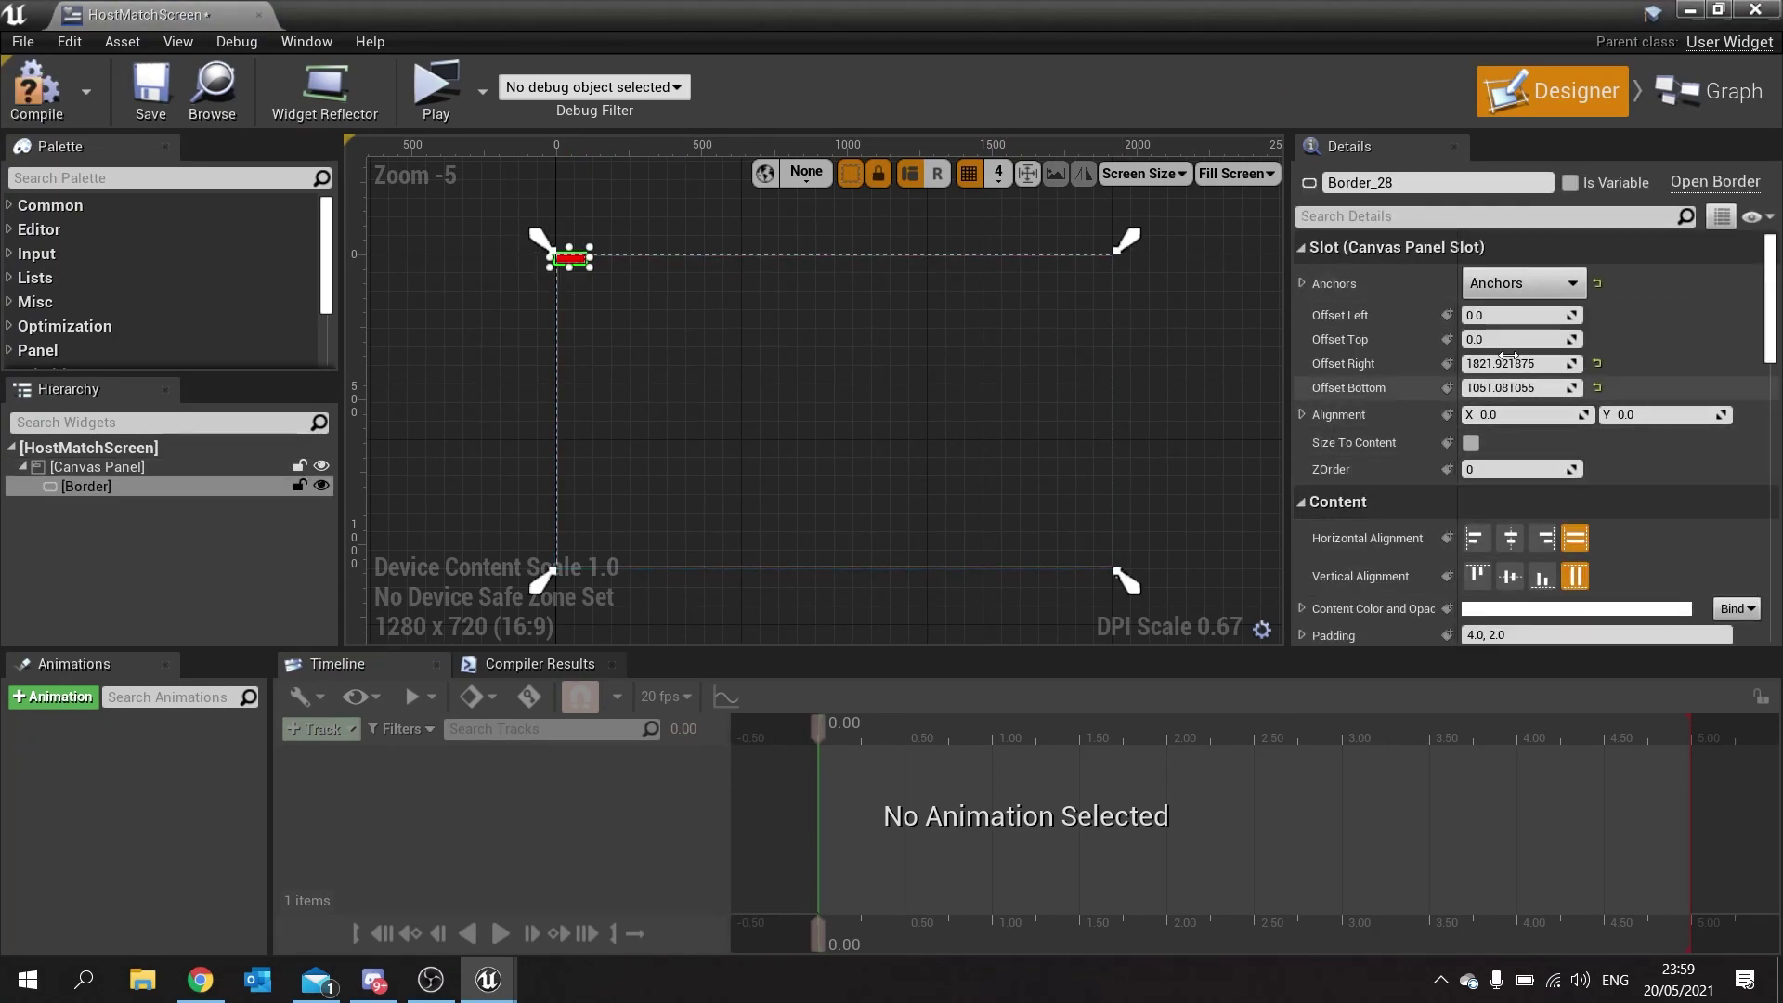
Set the red Border's Offset Right and Offset Bottom to 0, and compile and close HostMatchScreen.
left_click(1507, 364)
type("0")
key("Tab")
type("0")
key("Return")
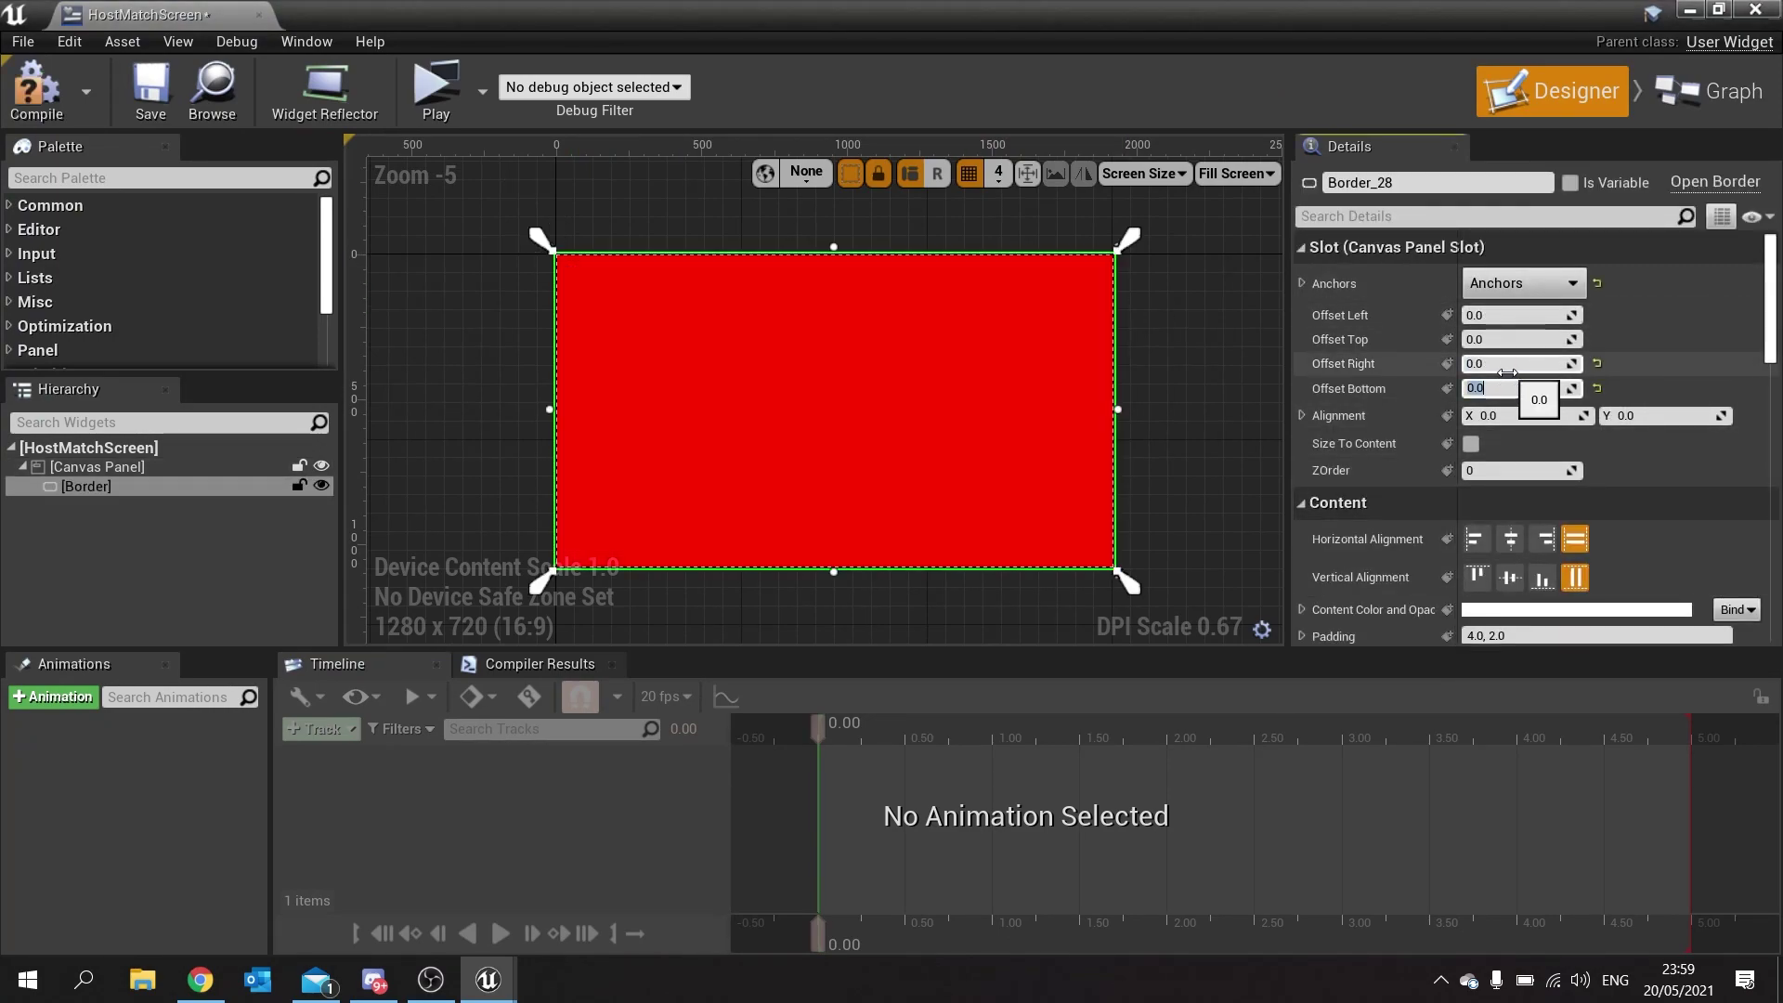
left_click(36, 88)
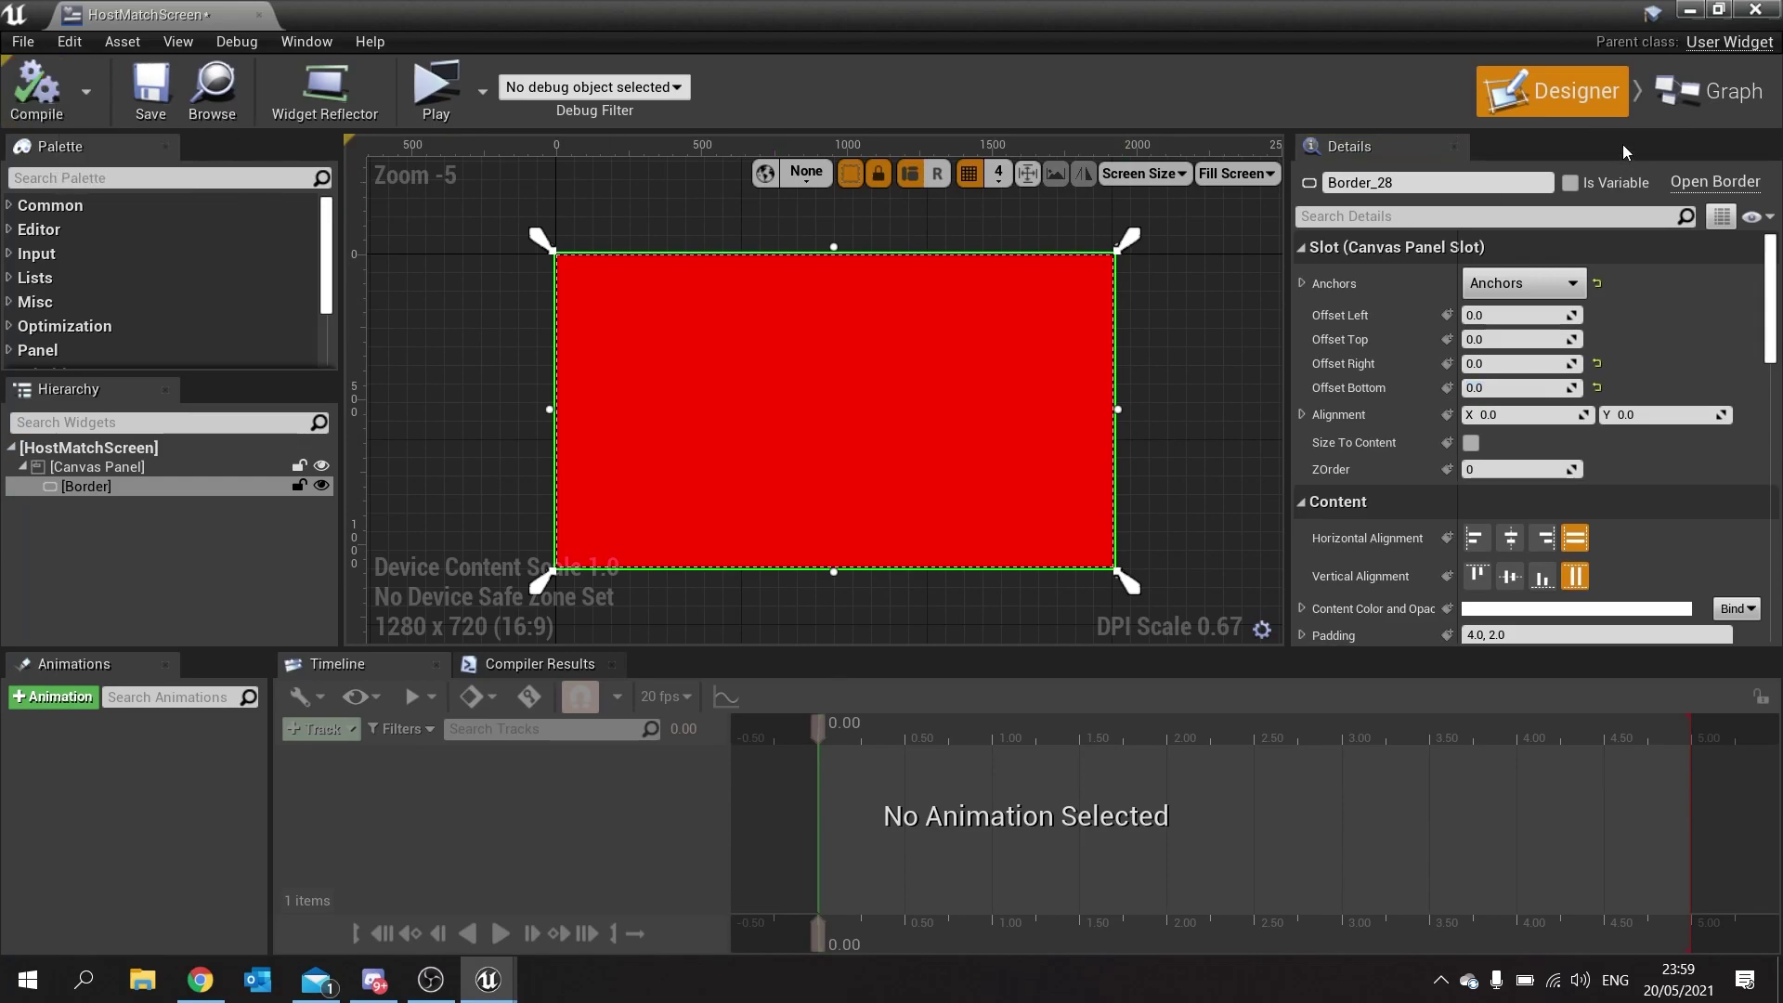
left_click(1755, 9)
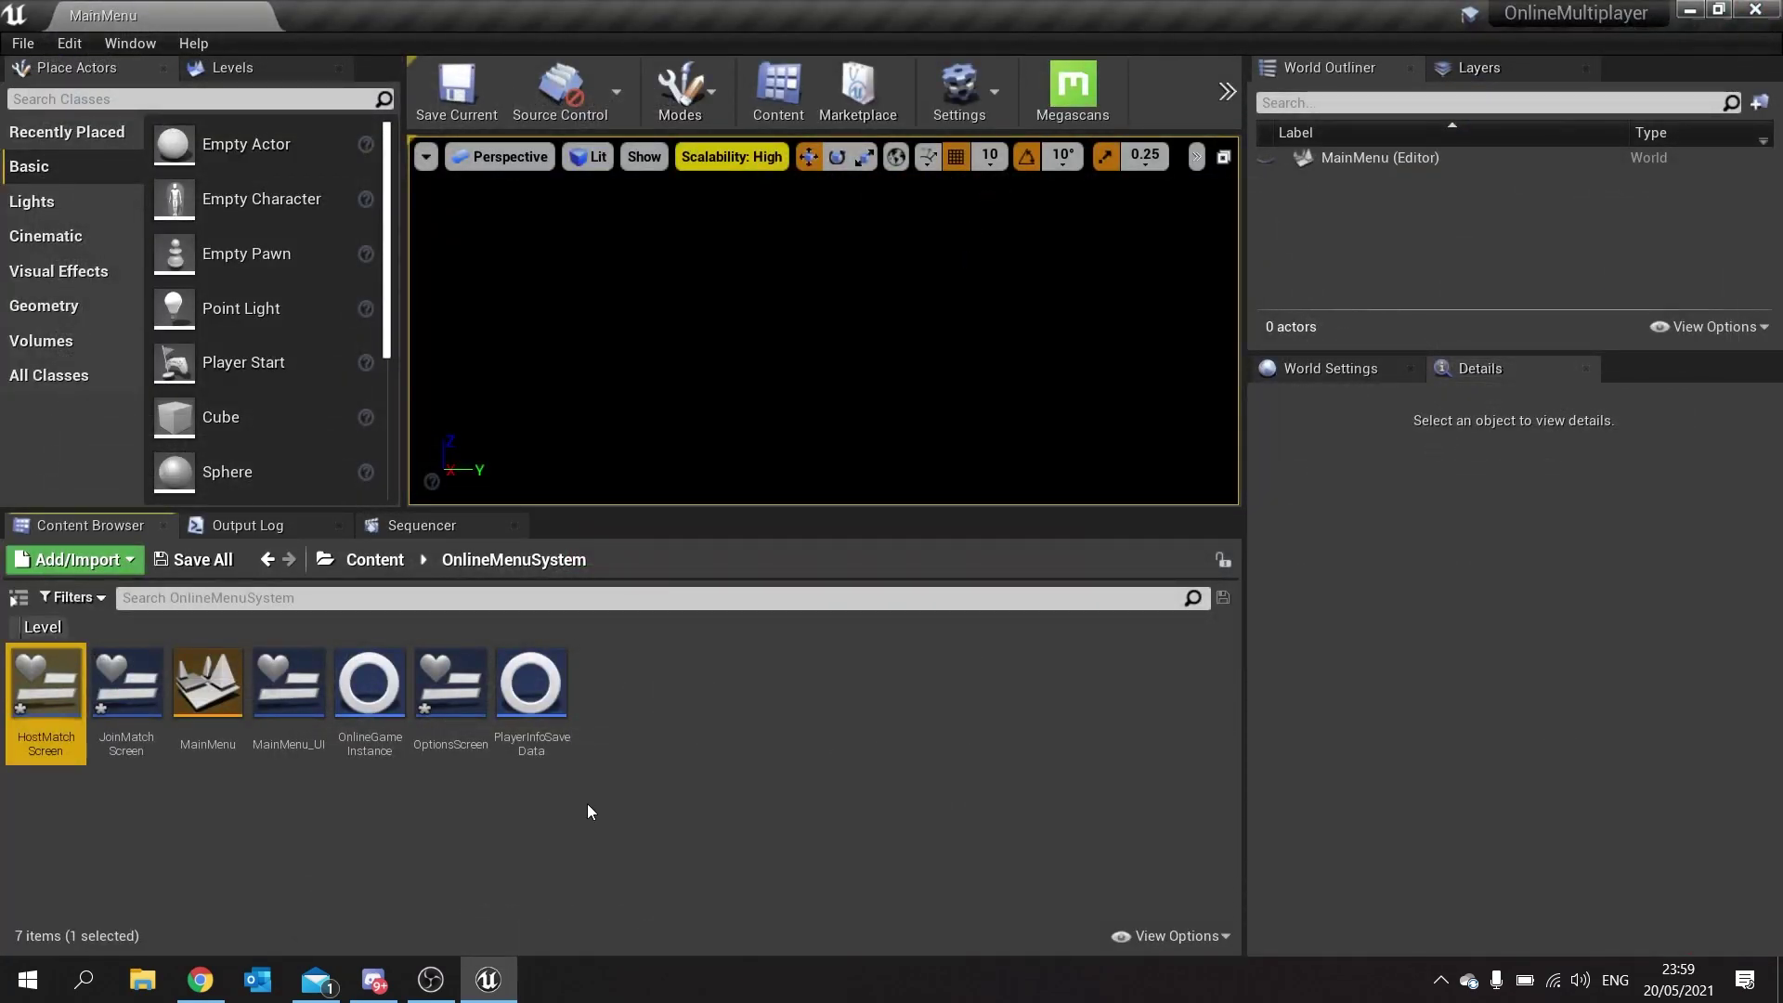
Open the JoinMatchScreen widget and add a Border as a child of its Canvas Panel.
double_click(149, 733)
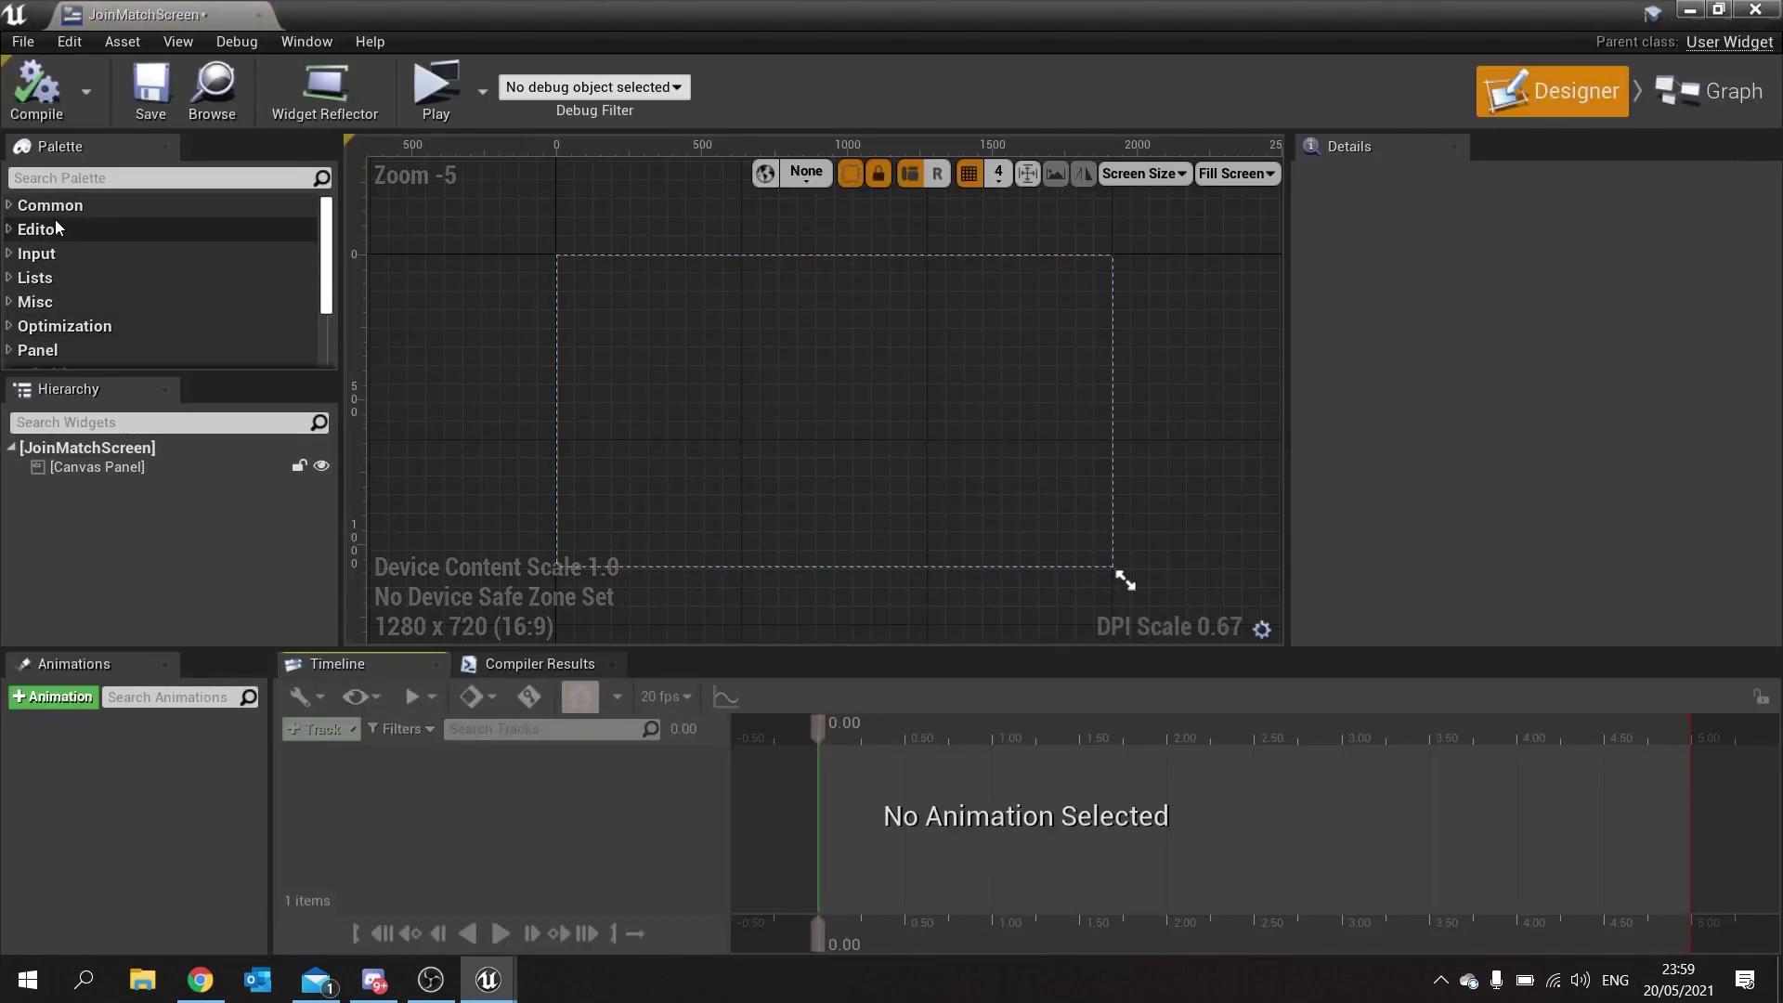
left_click(56, 177)
type("border")
left_click_drag(84, 229, 113, 502)
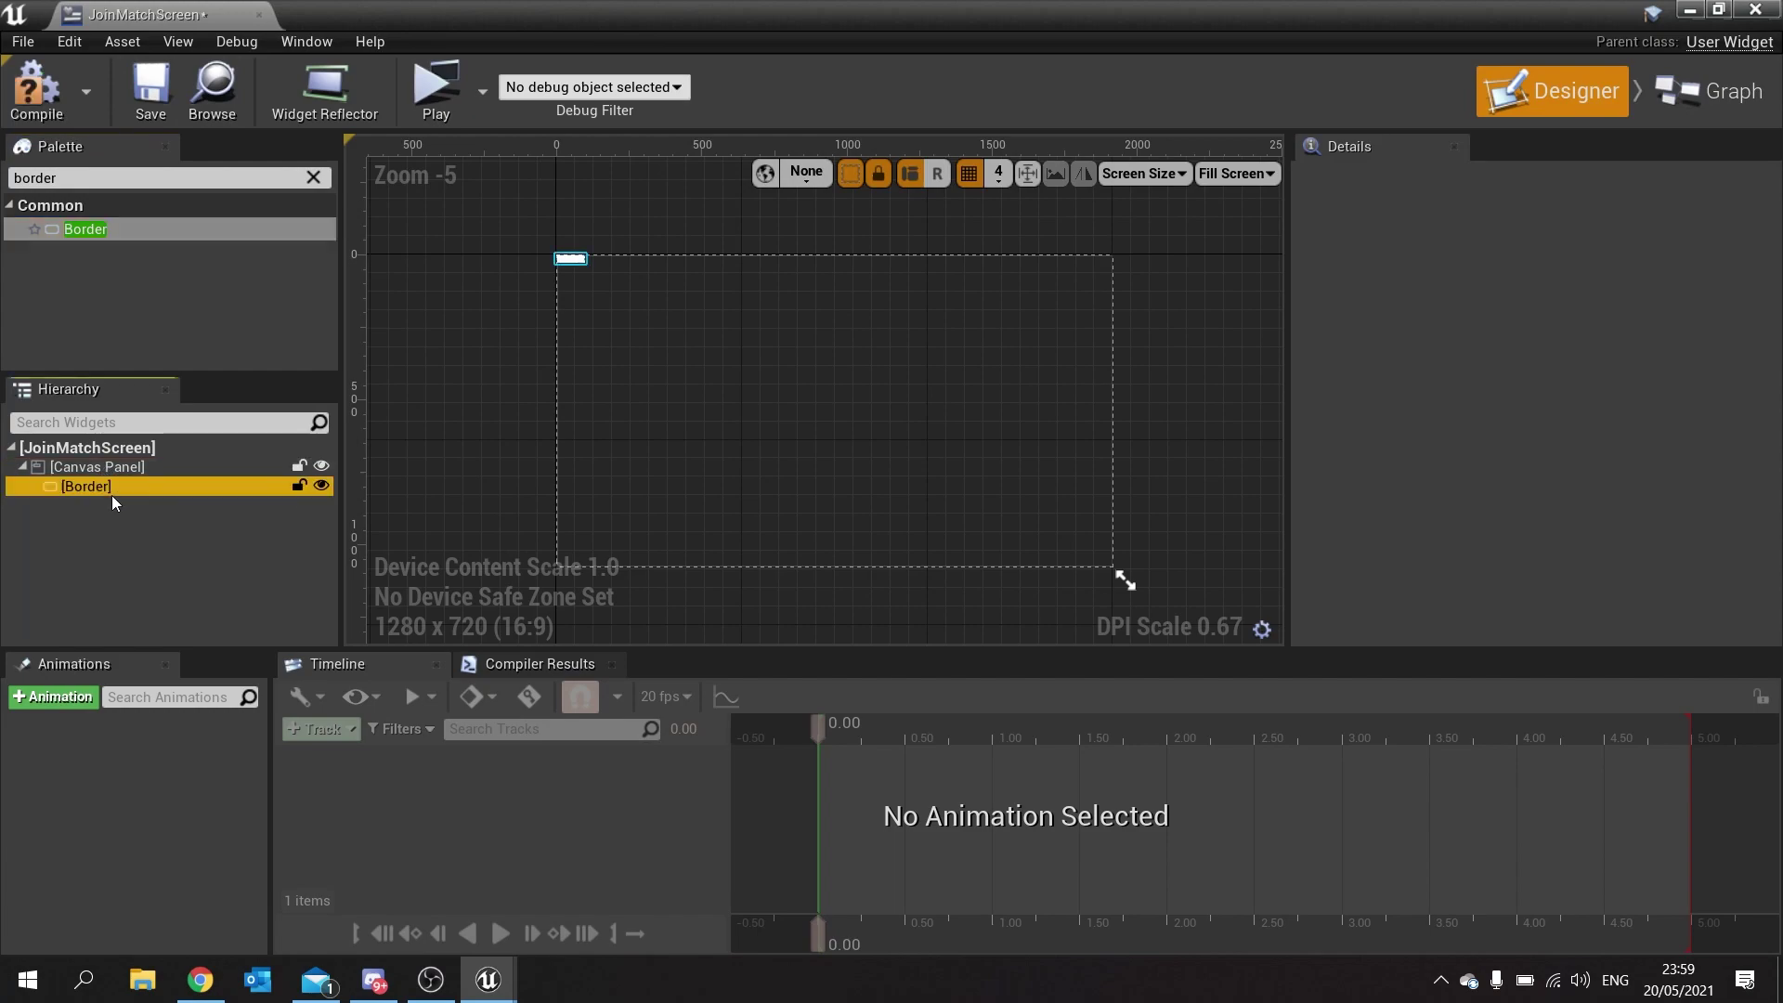
Anchor the JoinMatchScreen Border to stretch across the canvas and set its Offset Right and Offset Bottom to 0.
left_click(1572, 283)
left_click(1729, 565)
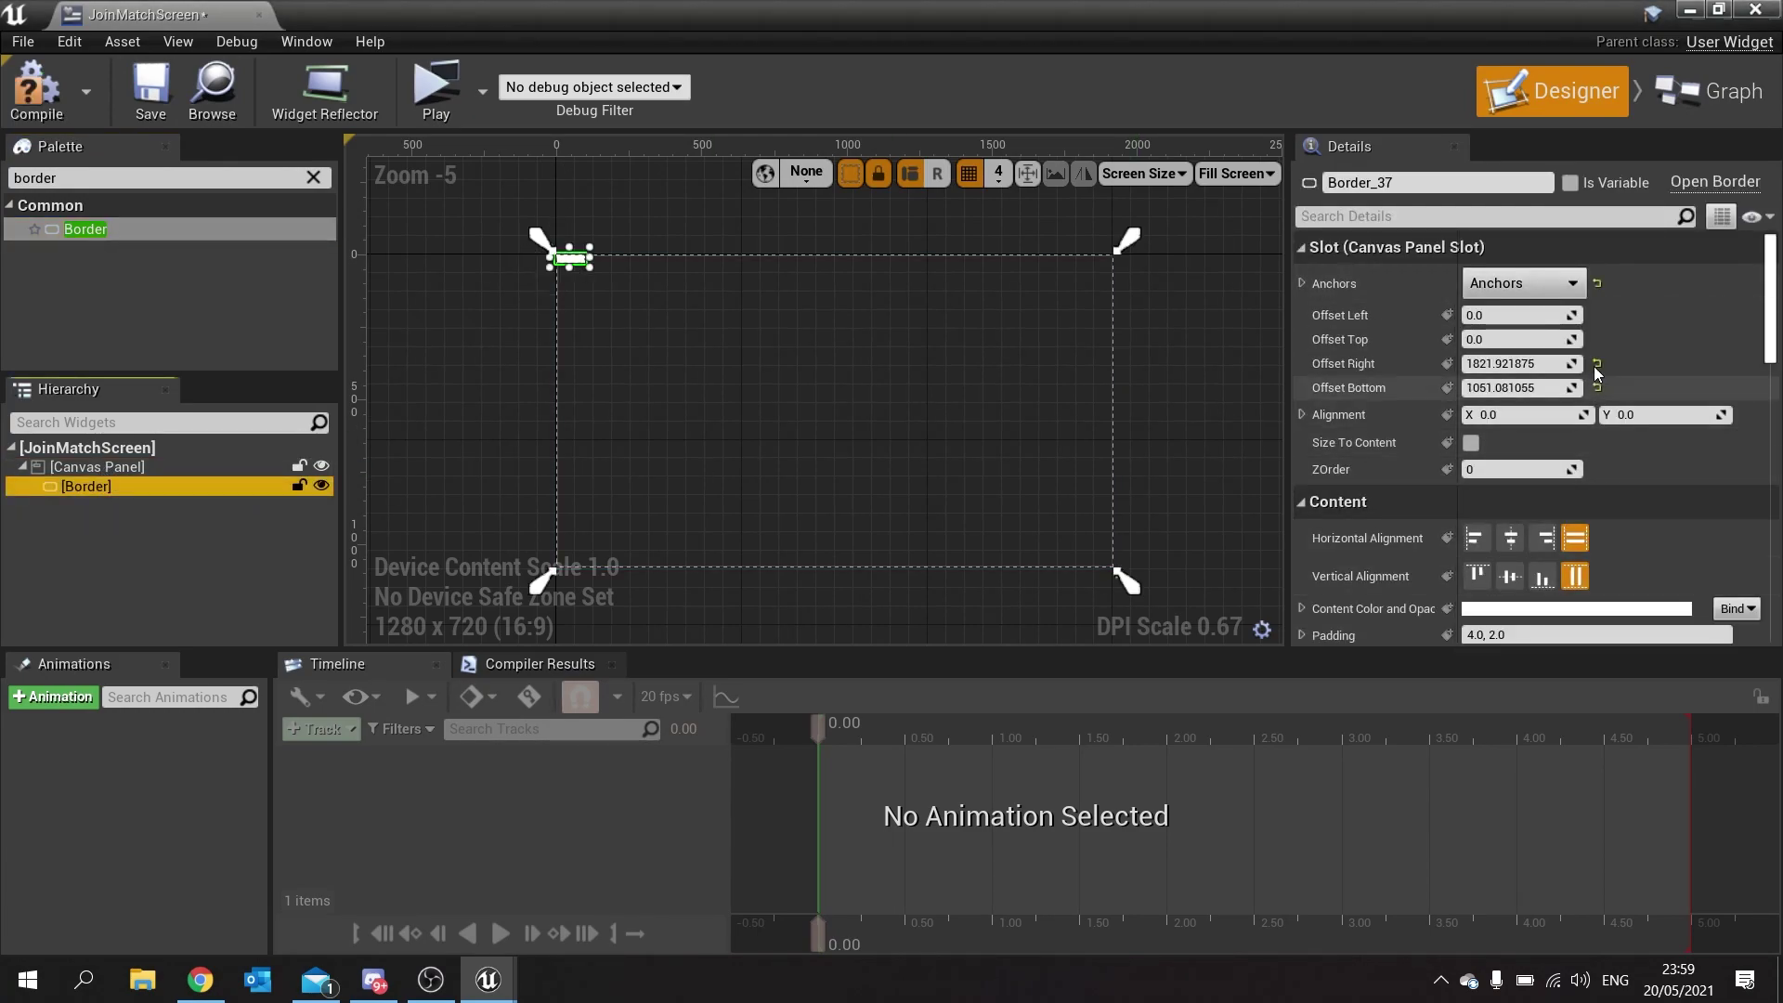
left_click(1520, 364)
type("0")
key("Tab")
type("0")
key("Return")
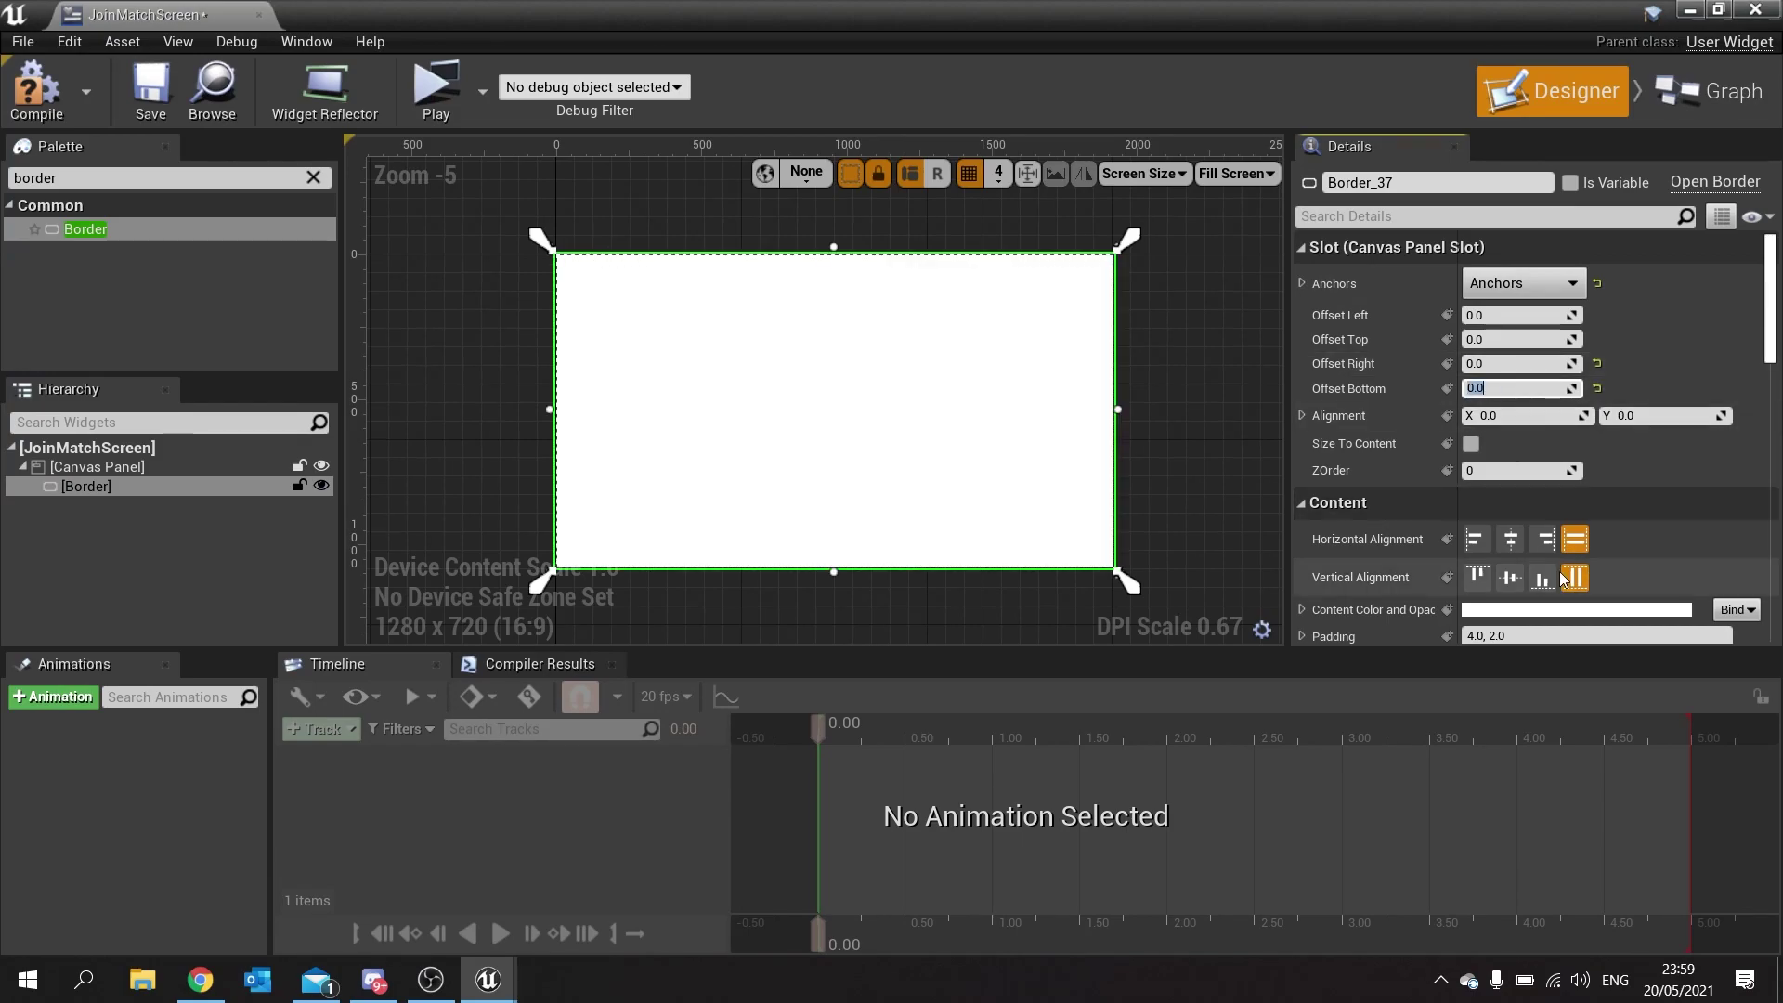
Set the JoinMatchScreen Border's Brush Color to pure green by zeroing red and blue, and close the widget.
scroll(1519, 409, "down", 6)
left_click(1519, 443)
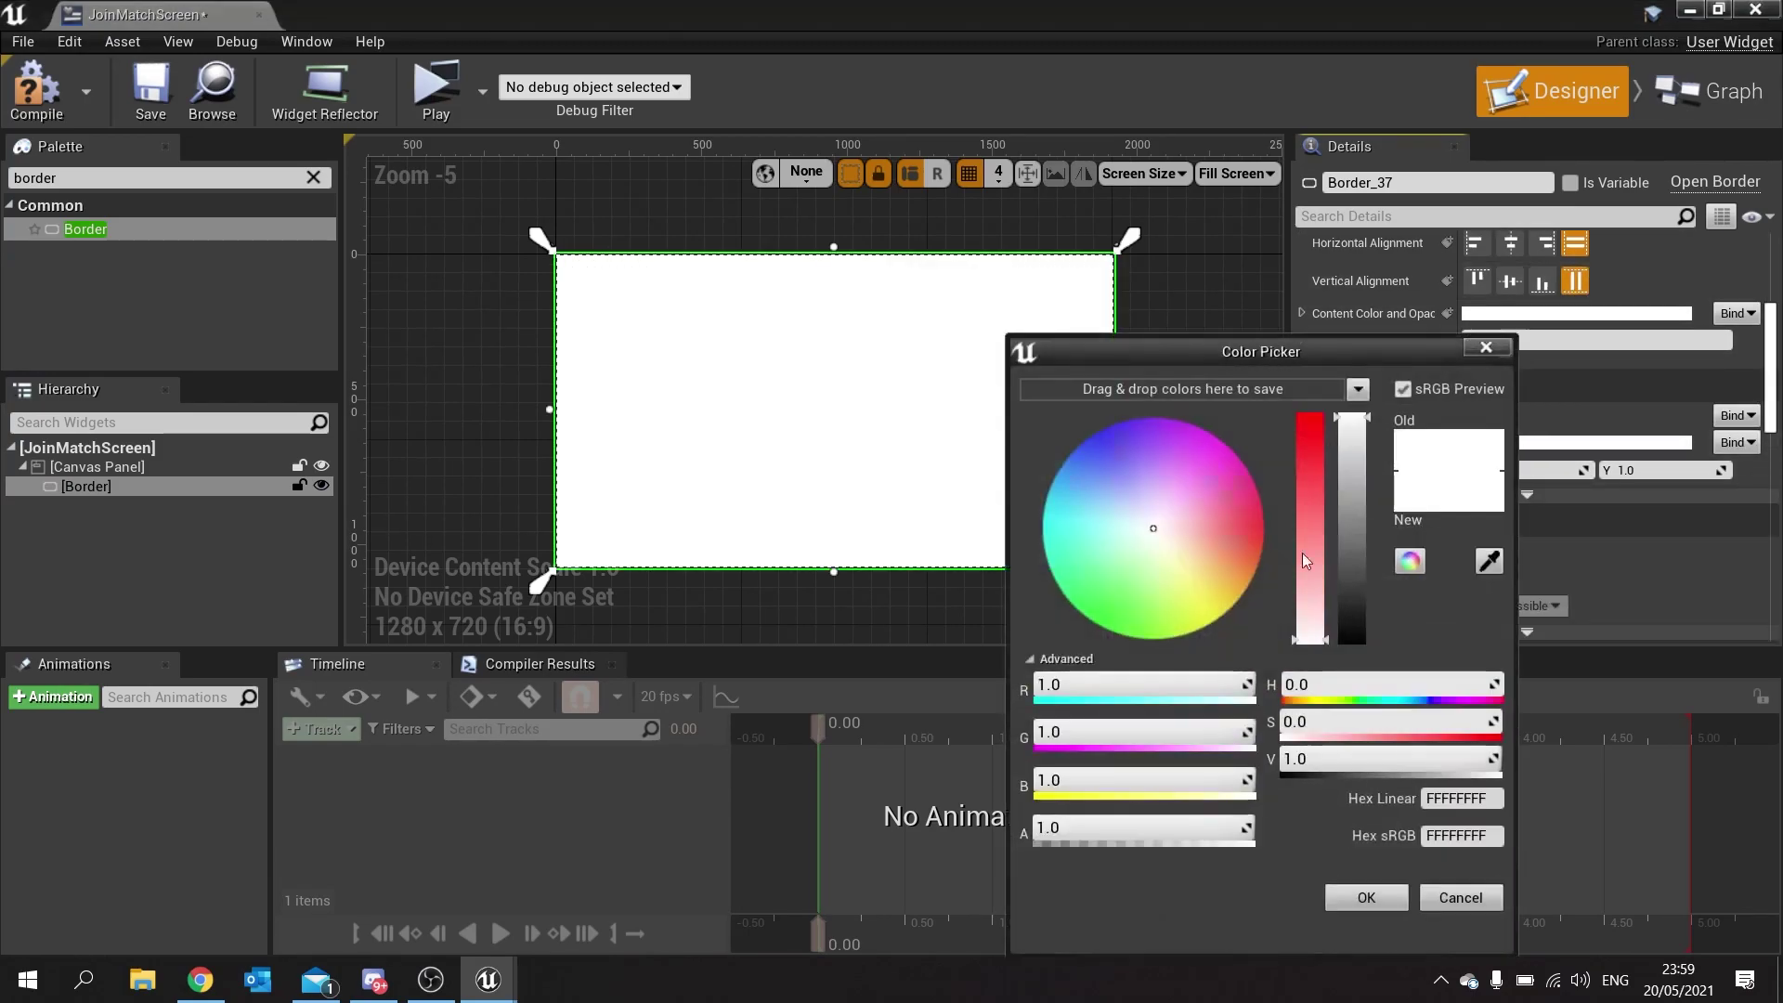
left_click_drag(1126, 697, 1040, 696)
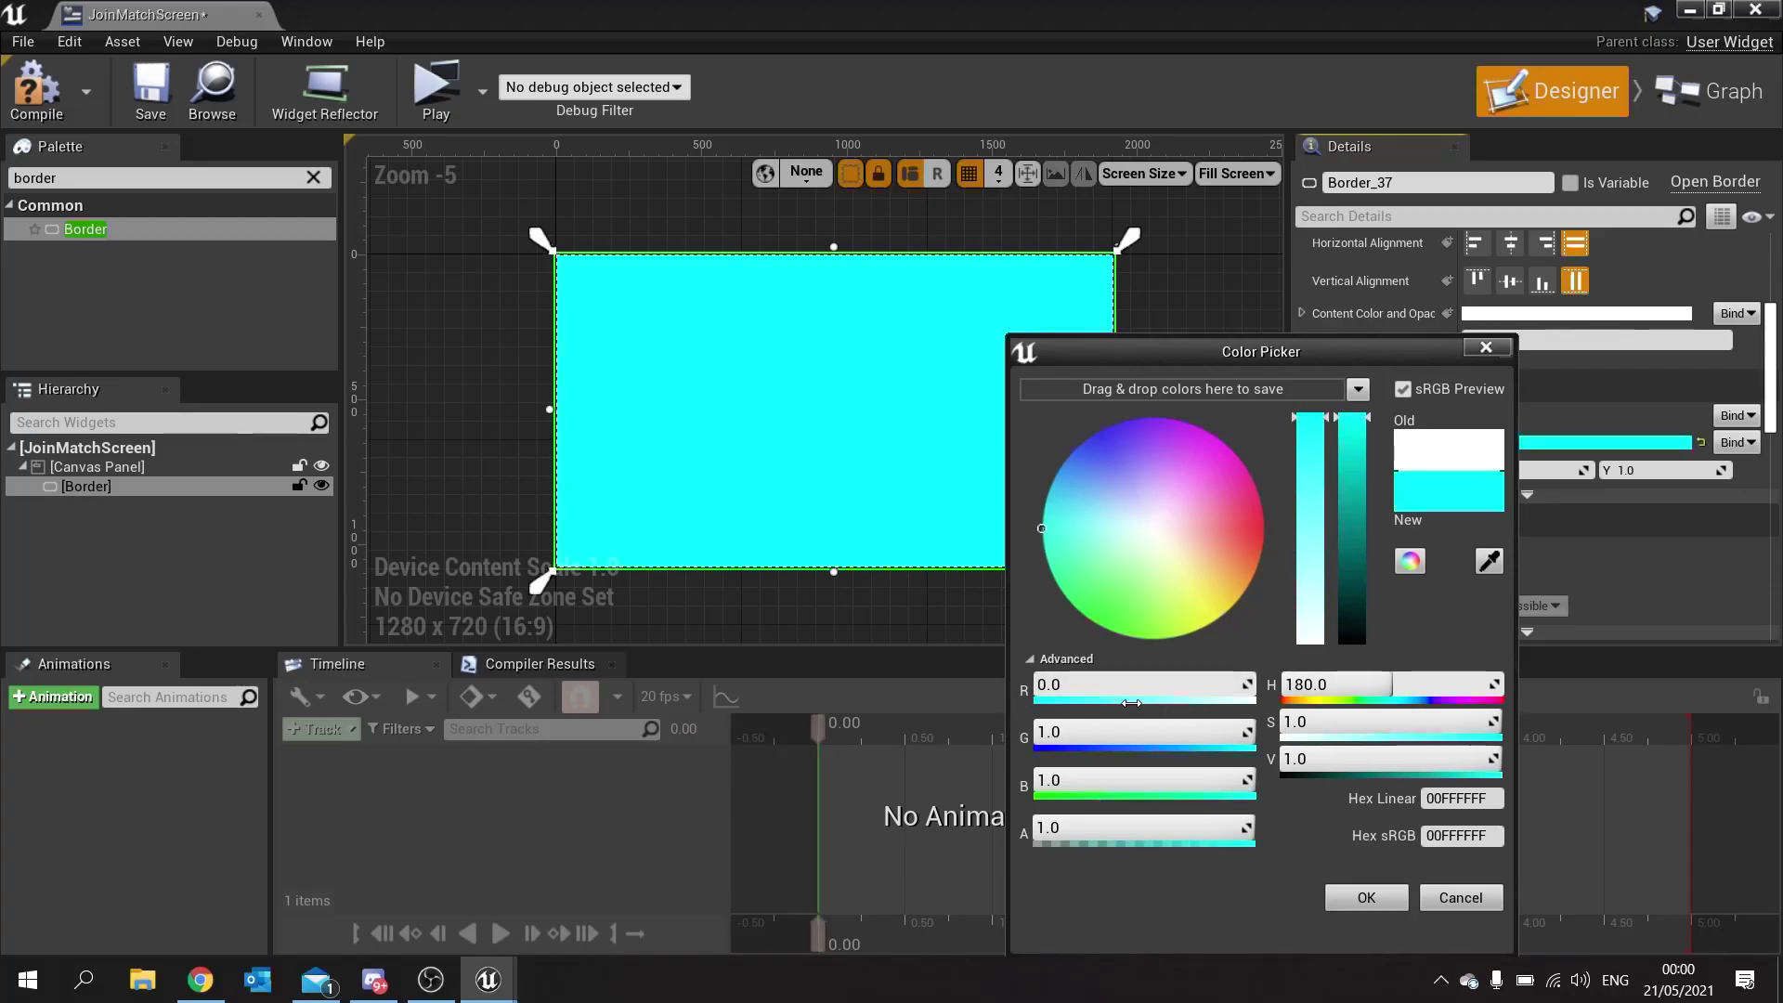
left_click_drag(1175, 786, 1187, 791)
left_click(1366, 897)
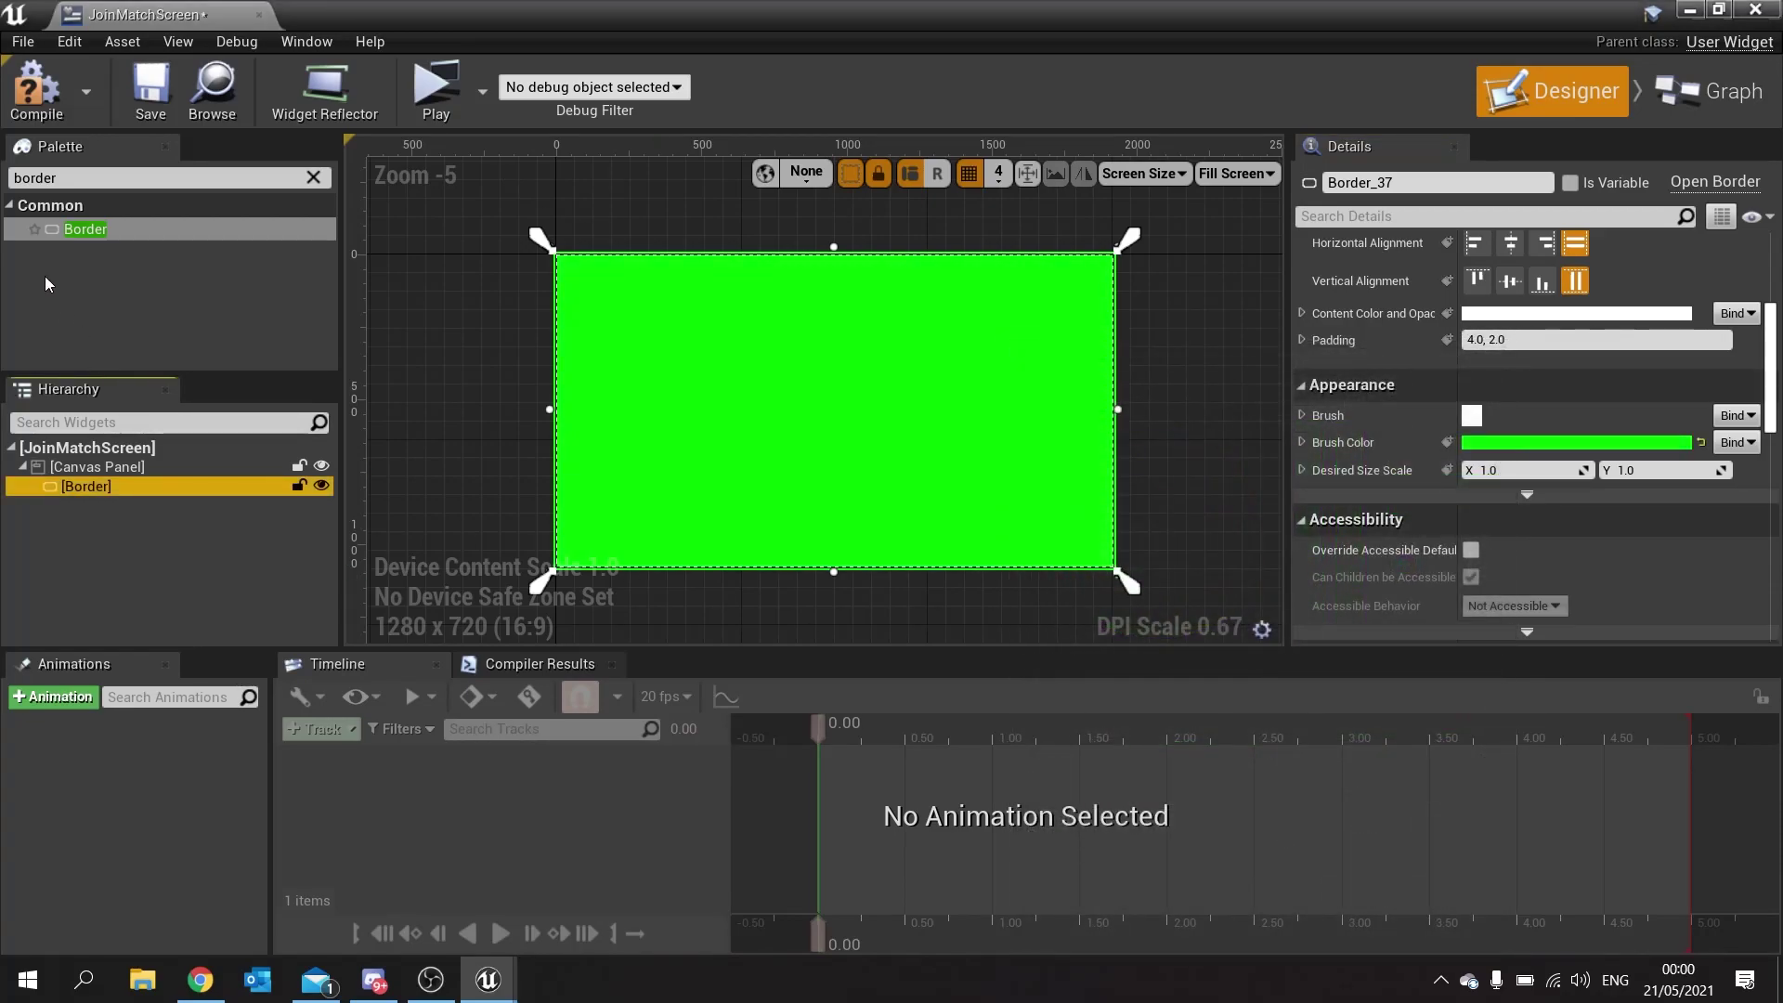
left_click(1773, 10)
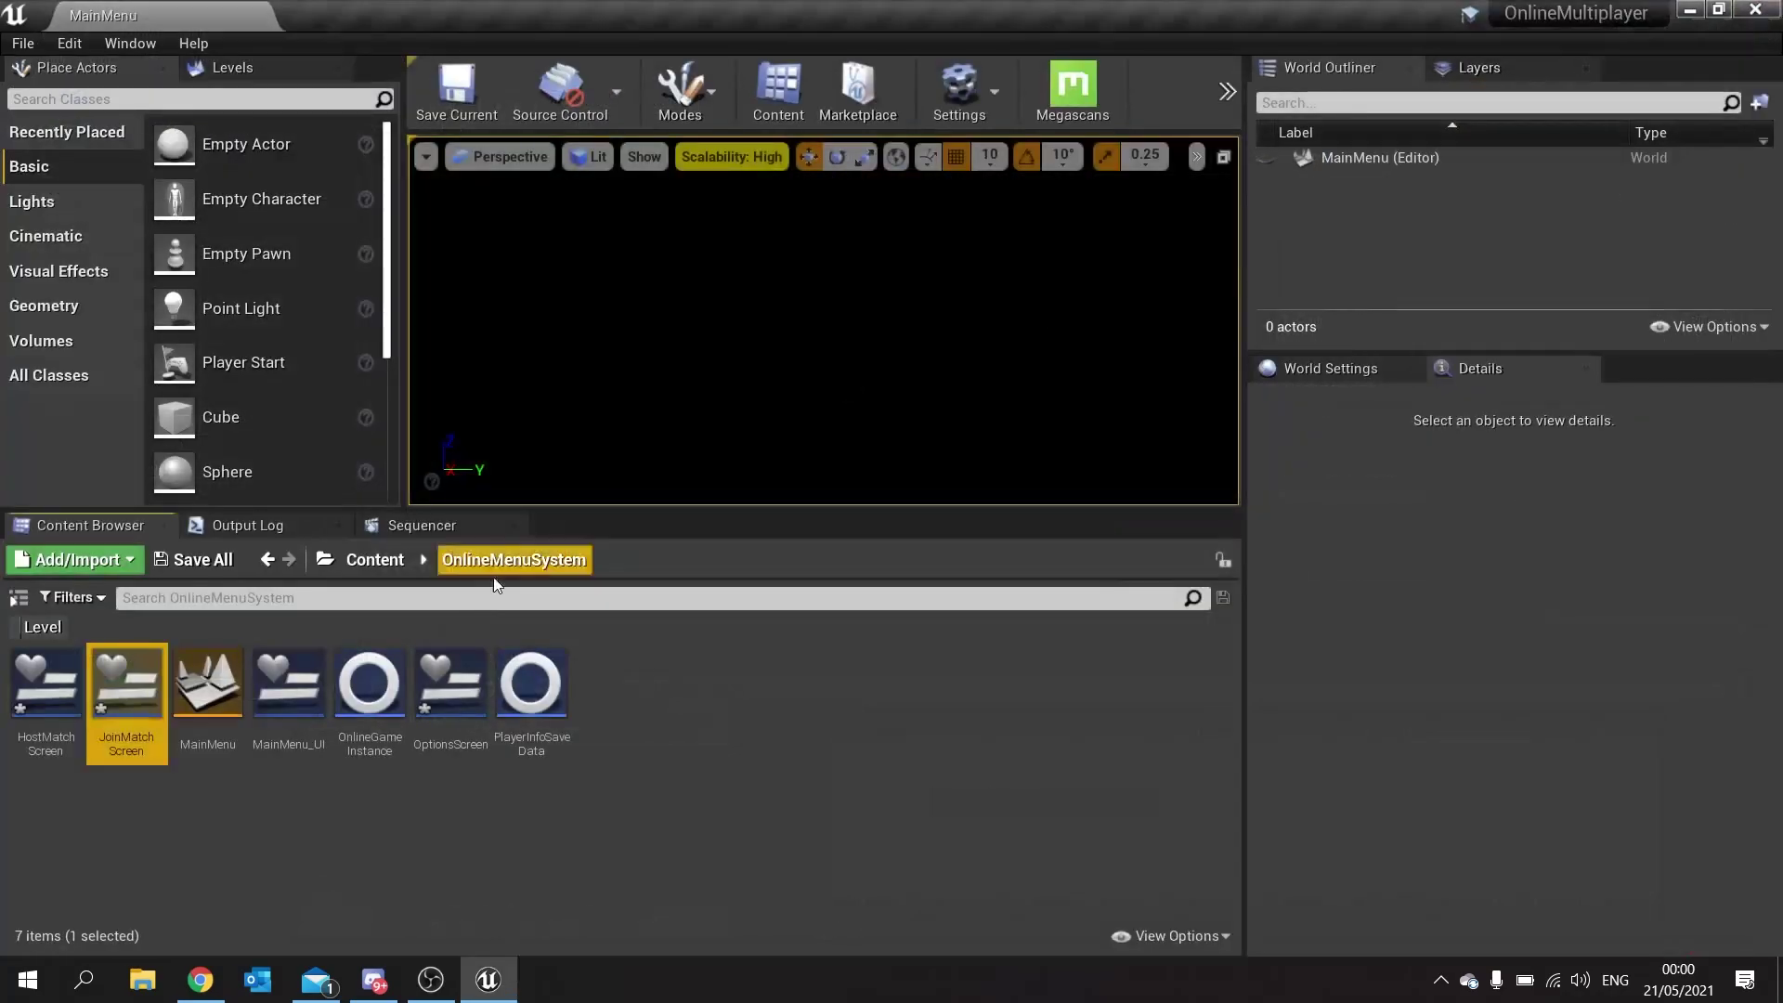
Open the OptionsScreen widget and add a Border as a child of its Canvas Panel.
double_click(465, 733)
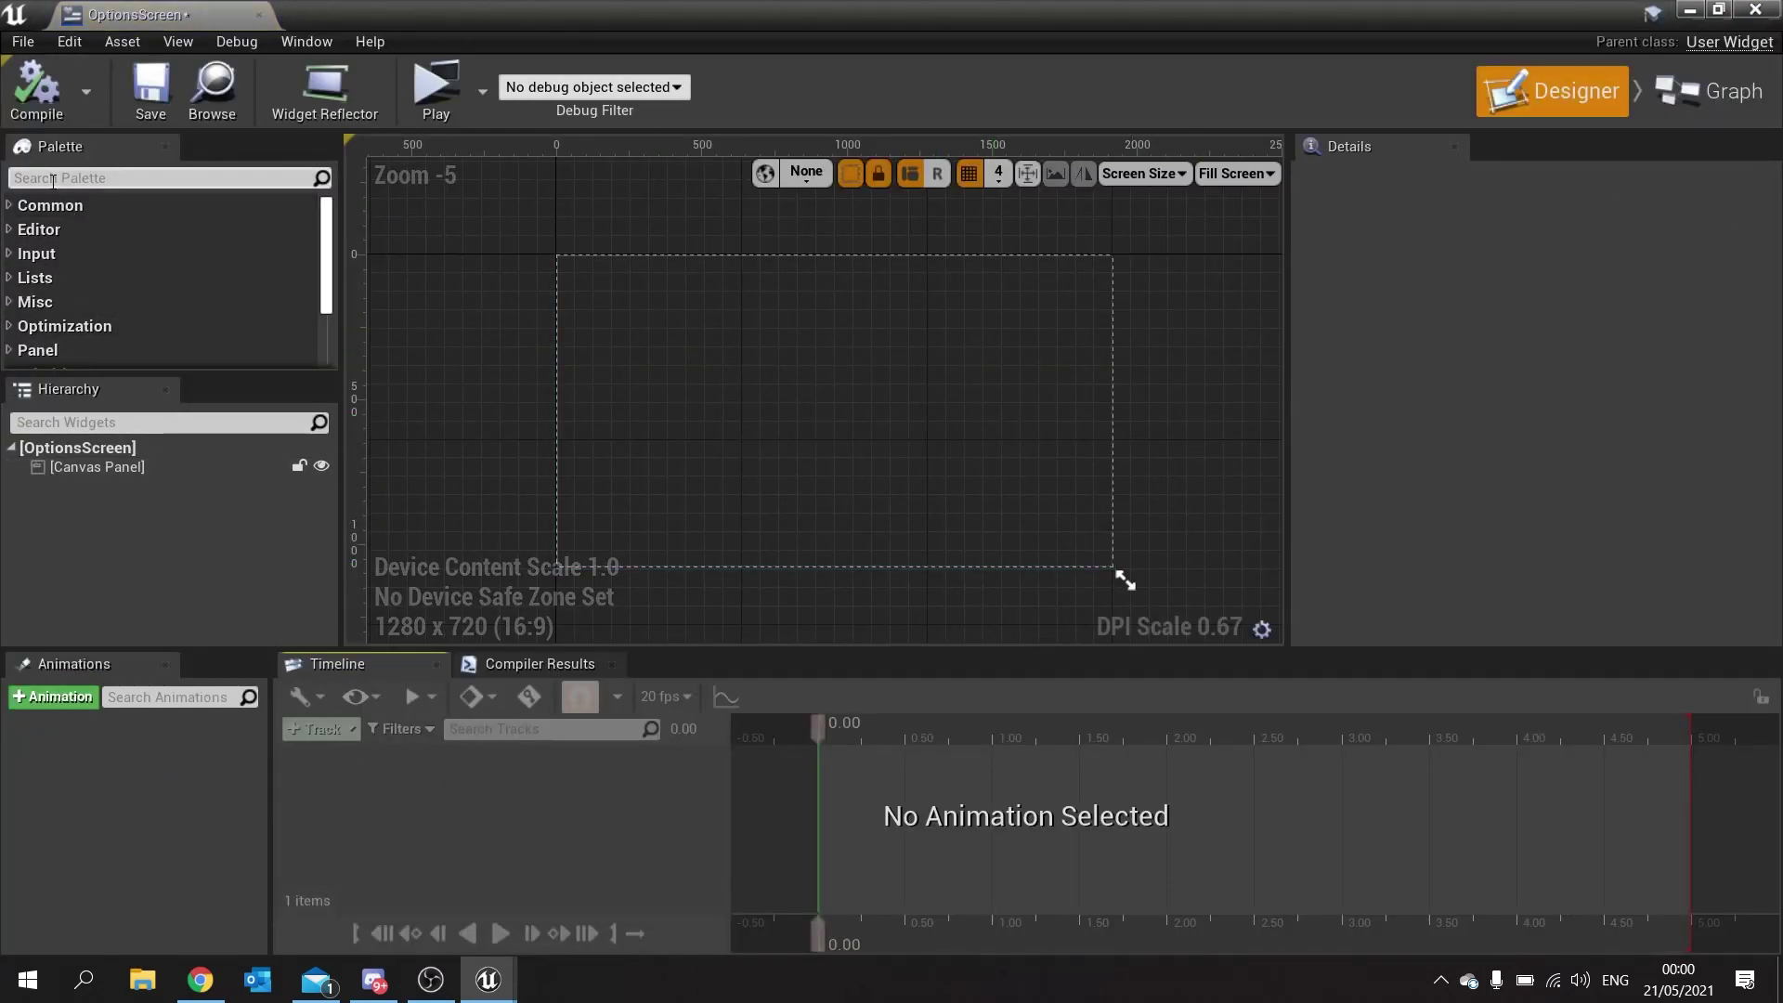
left_click(48, 178)
type("border")
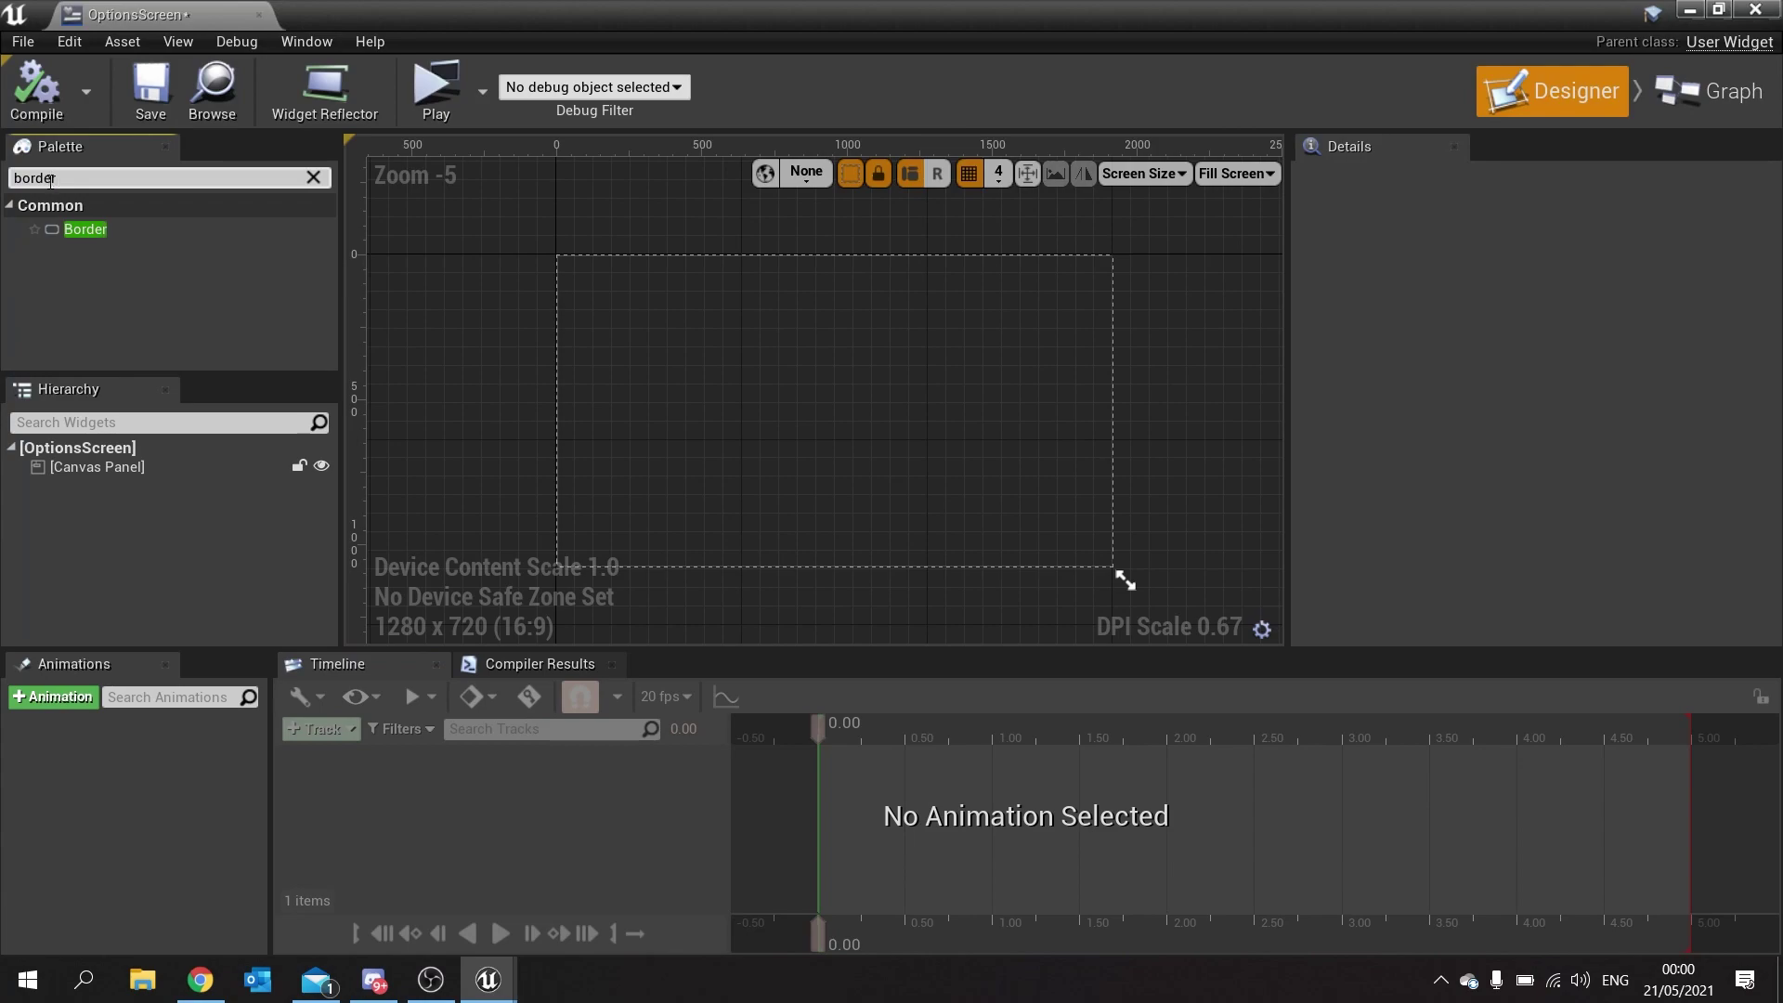
left_click_drag(86, 229, 100, 468)
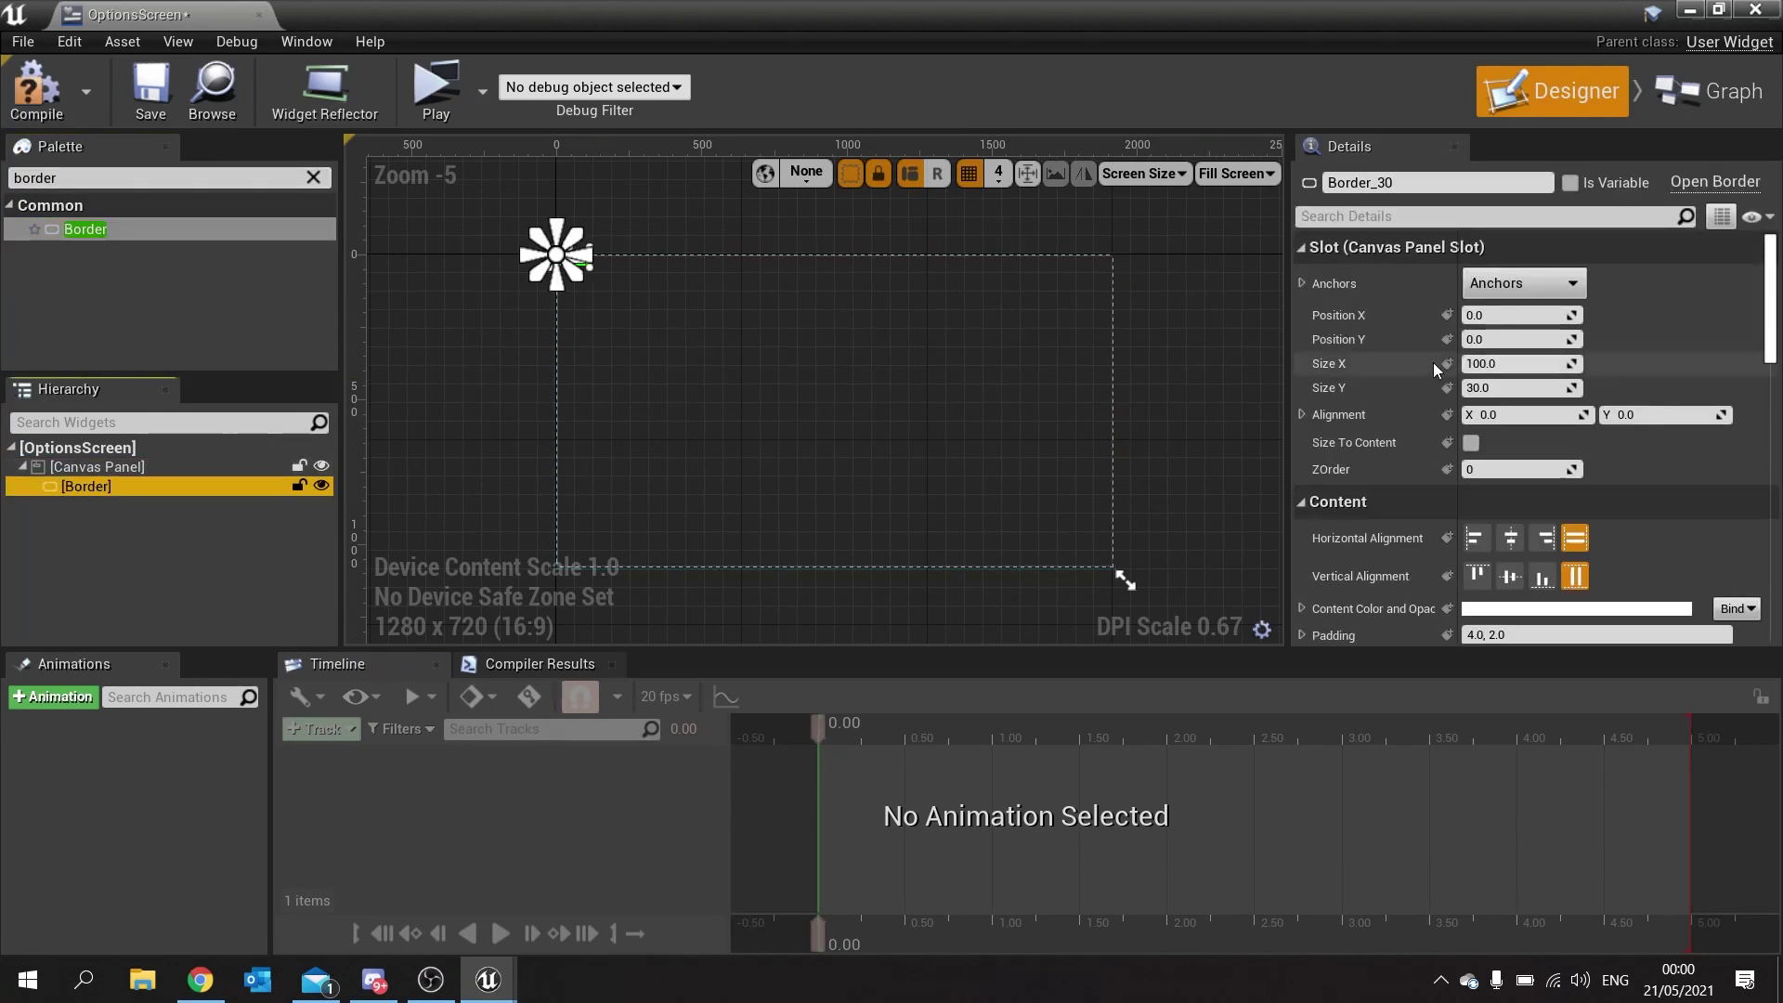
Anchor the OptionsScreen Border to stretch across the canvas and set its Offset Right and Offset Bottom to 0.
left_click(1524, 283)
left_click(1739, 585)
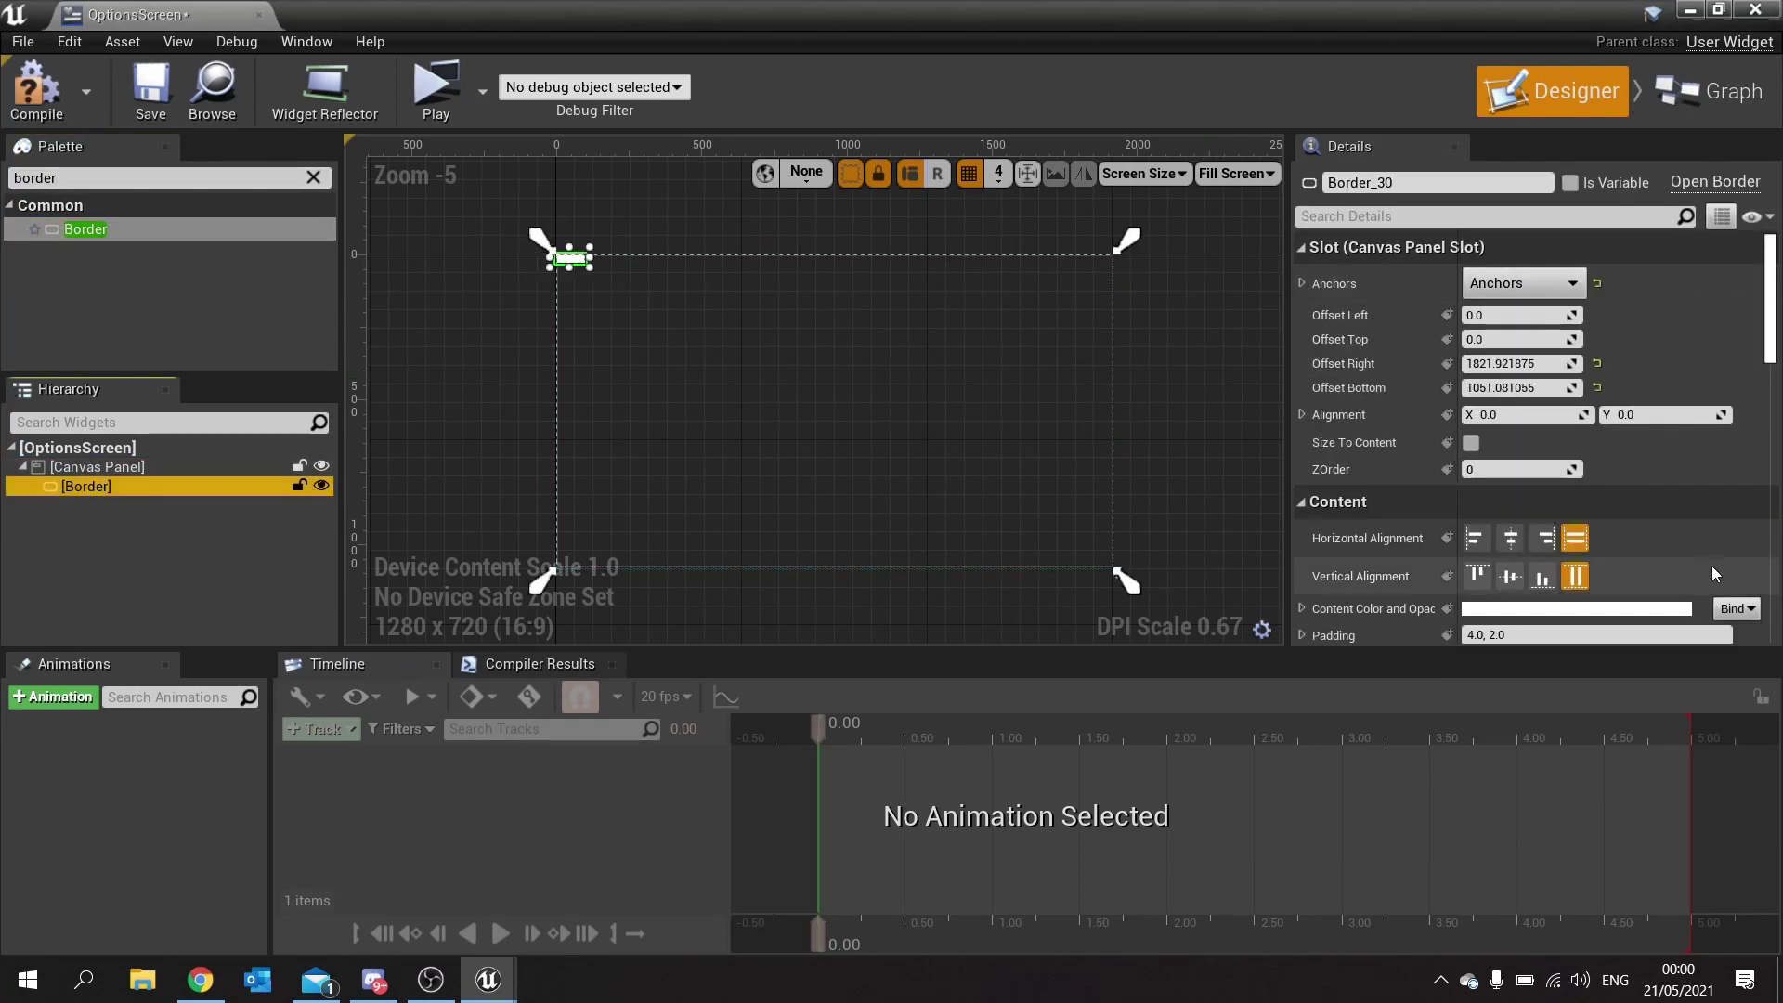
left_click(1514, 364)
type("0")
key("Tab")
type("0")
key("Return")
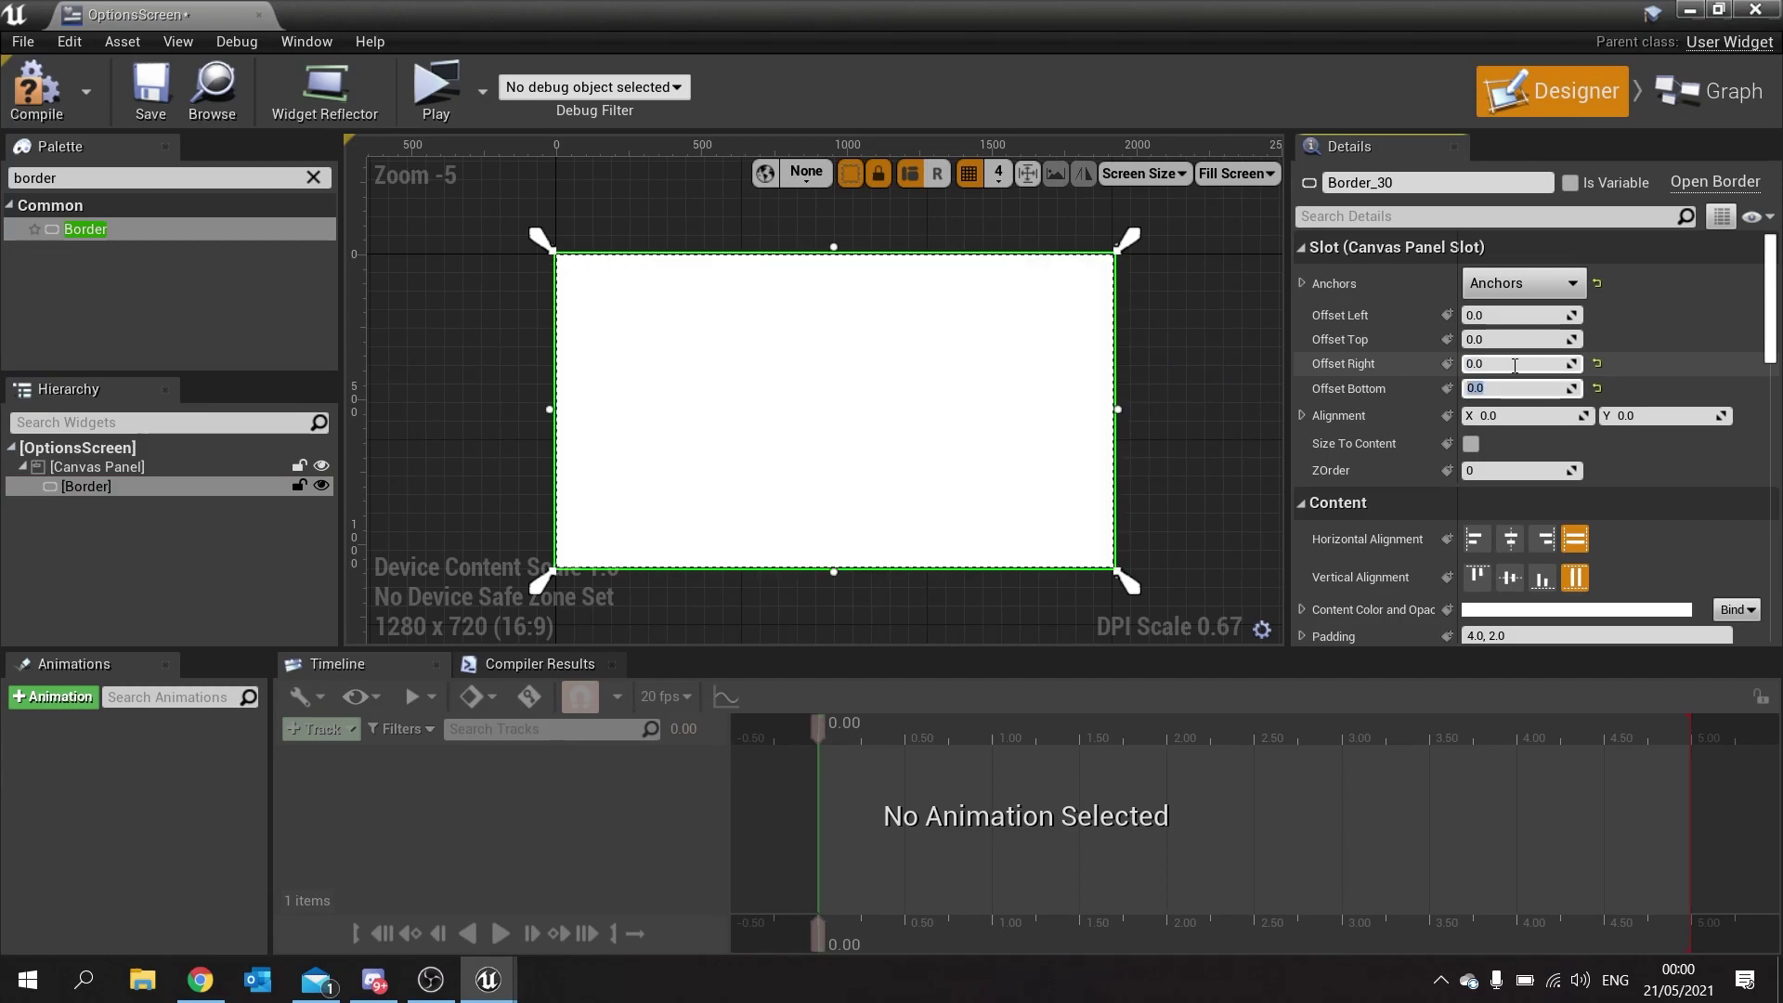
Set the OptionsScreen Border's Brush Color to pure blue with red and green at 0, and compile, save and close the widget.
scroll(1541, 436, "down", 5)
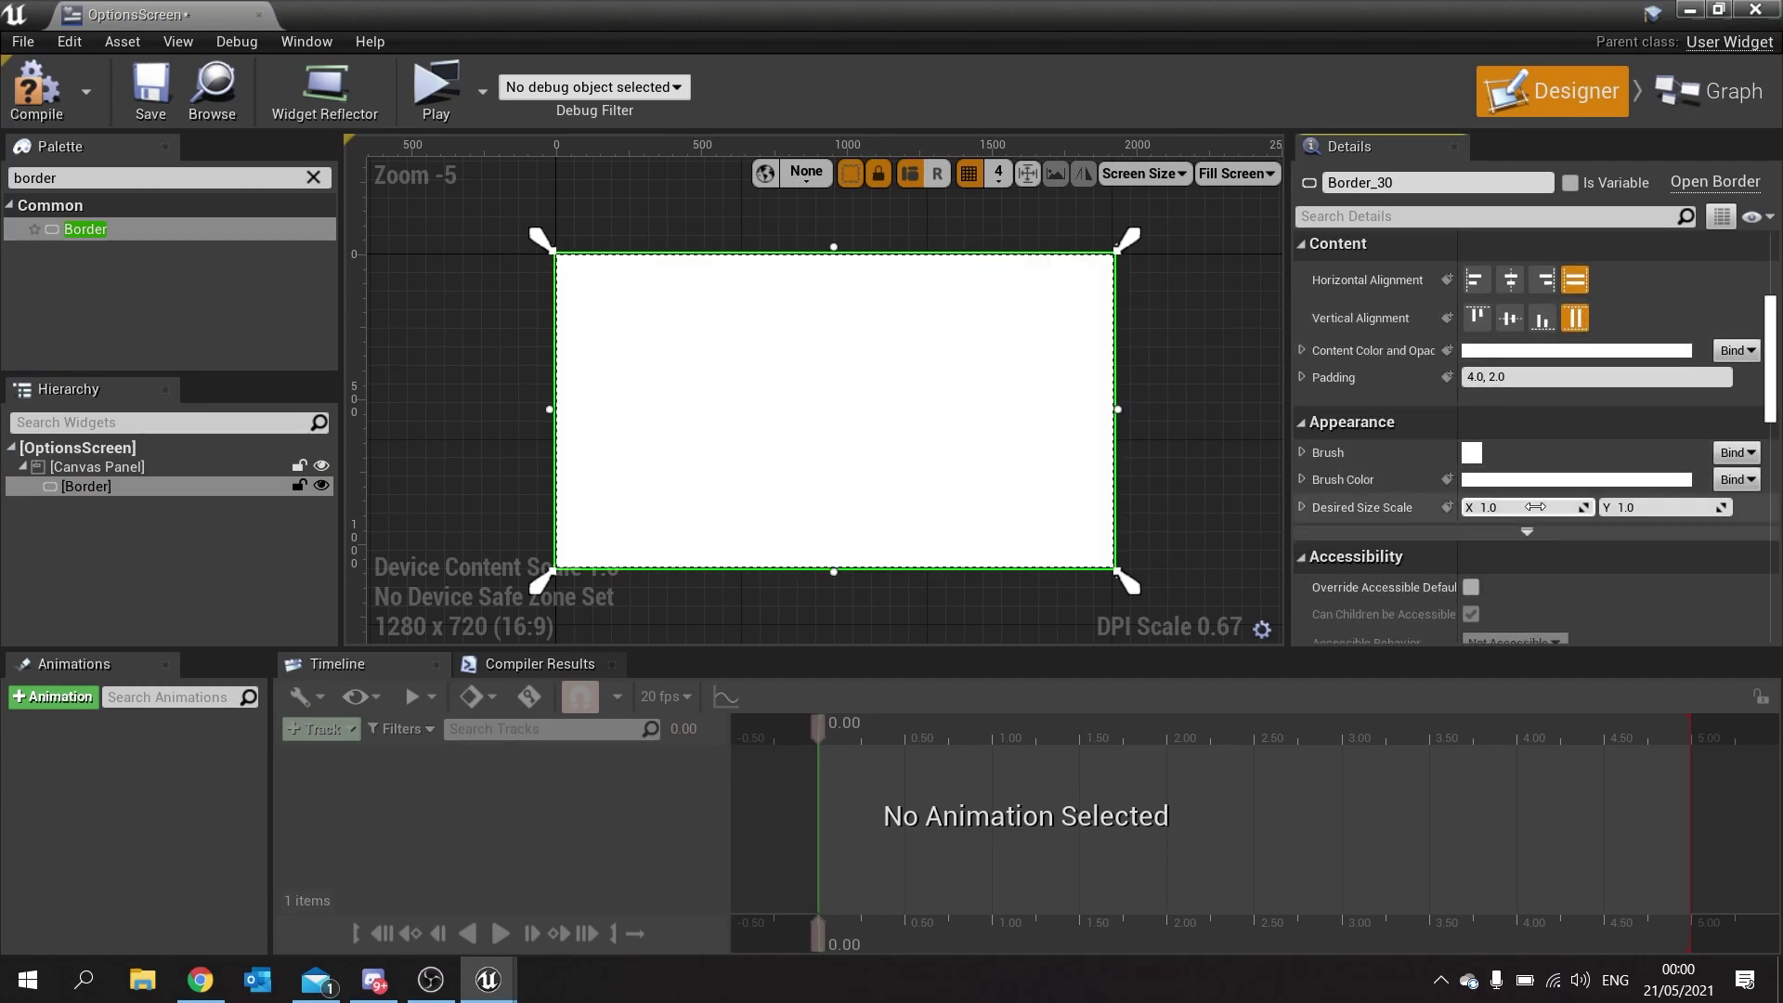
left_click(1554, 480)
left_click_drag(1167, 734, 1067, 734)
left_click_drag(1151, 686, 1068, 685)
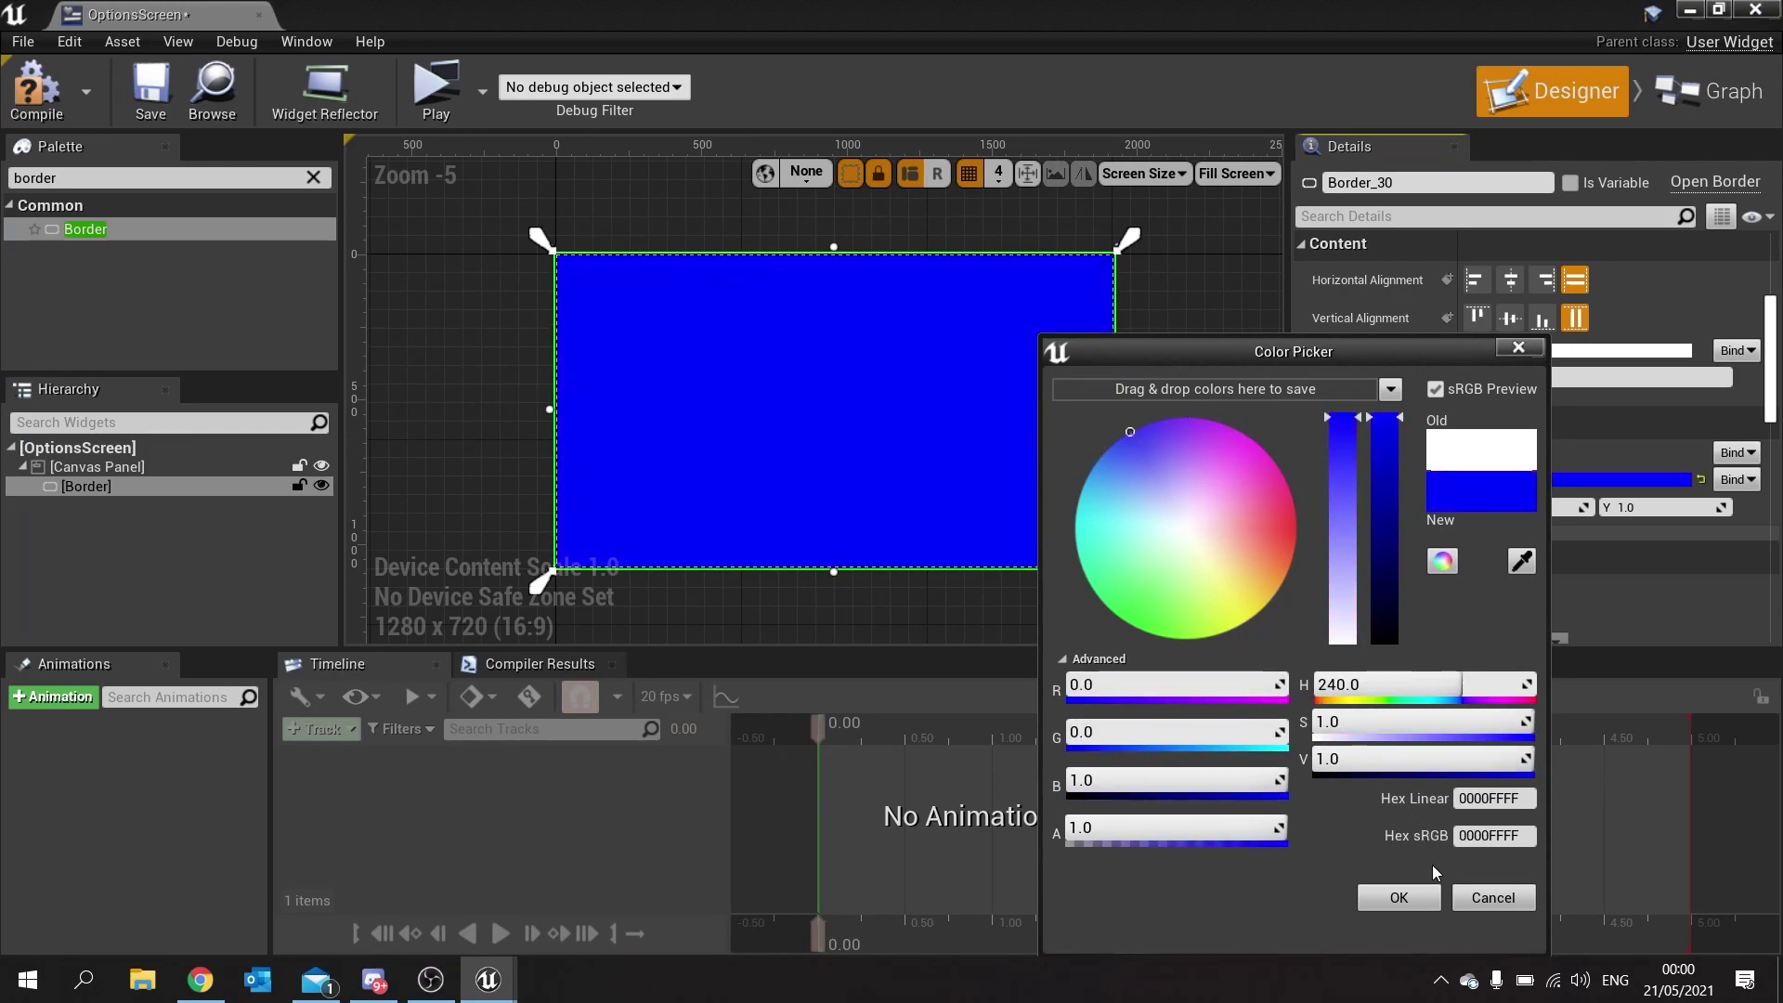
left_click(1405, 897)
left_click(55, 104)
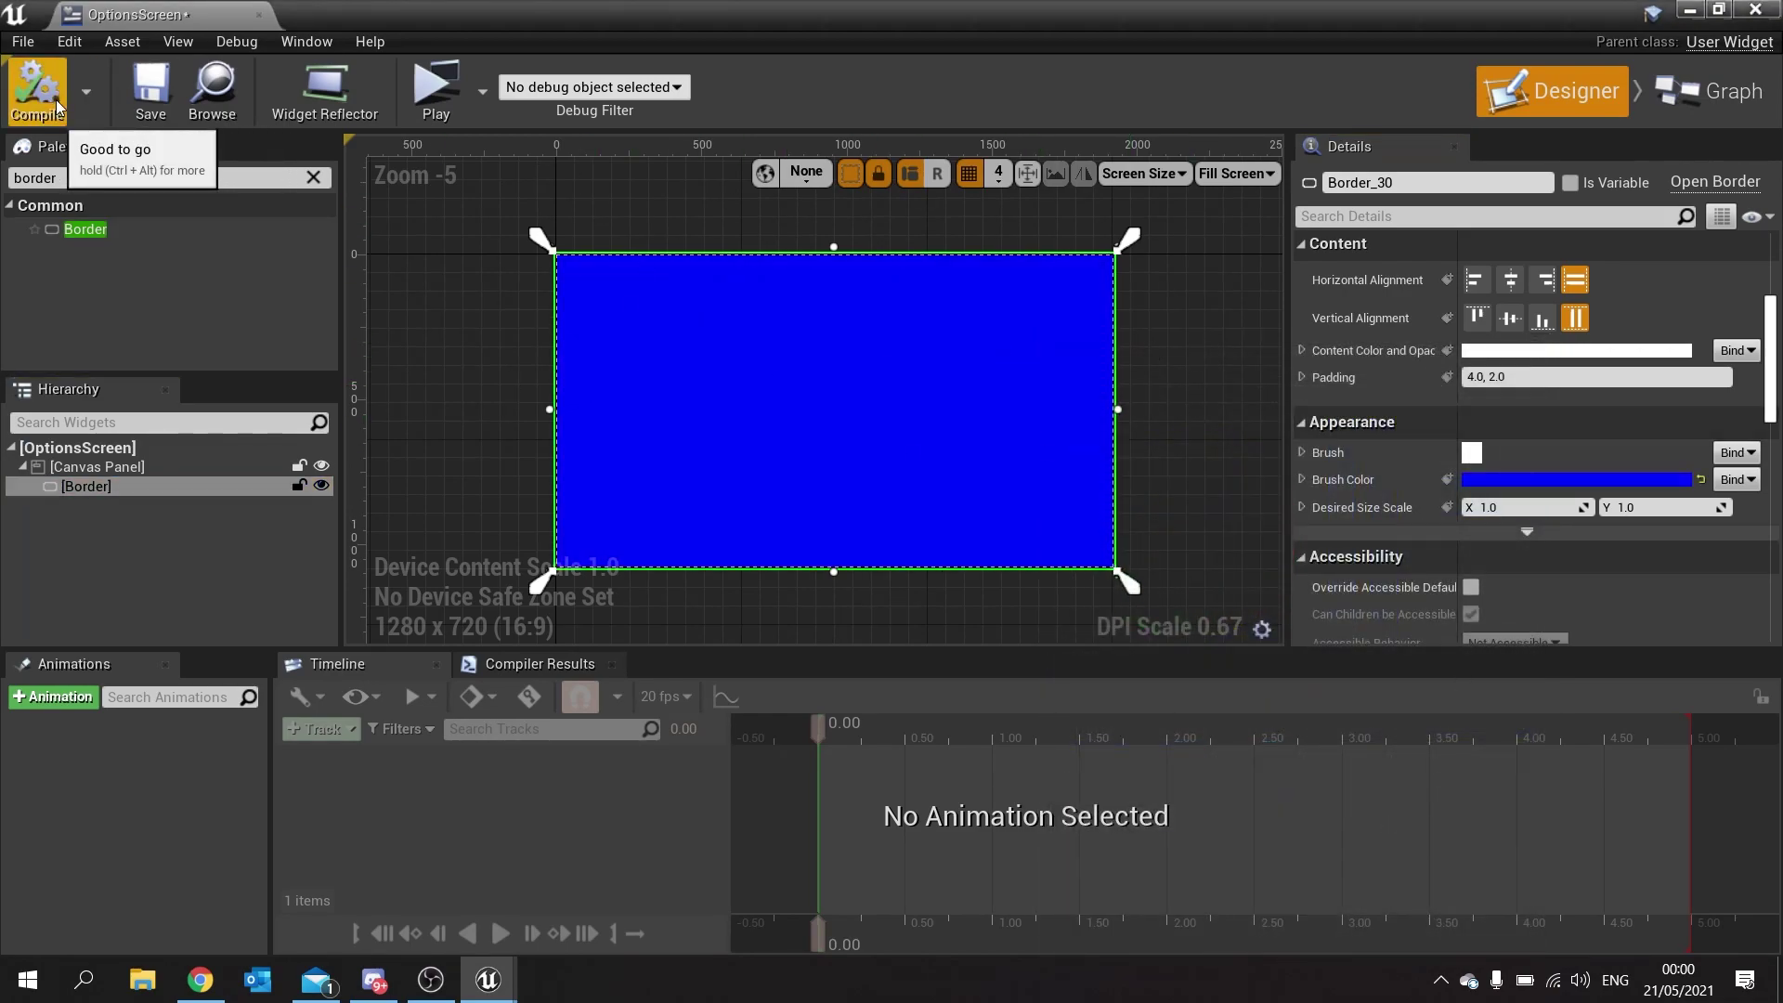
left_click(150, 92)
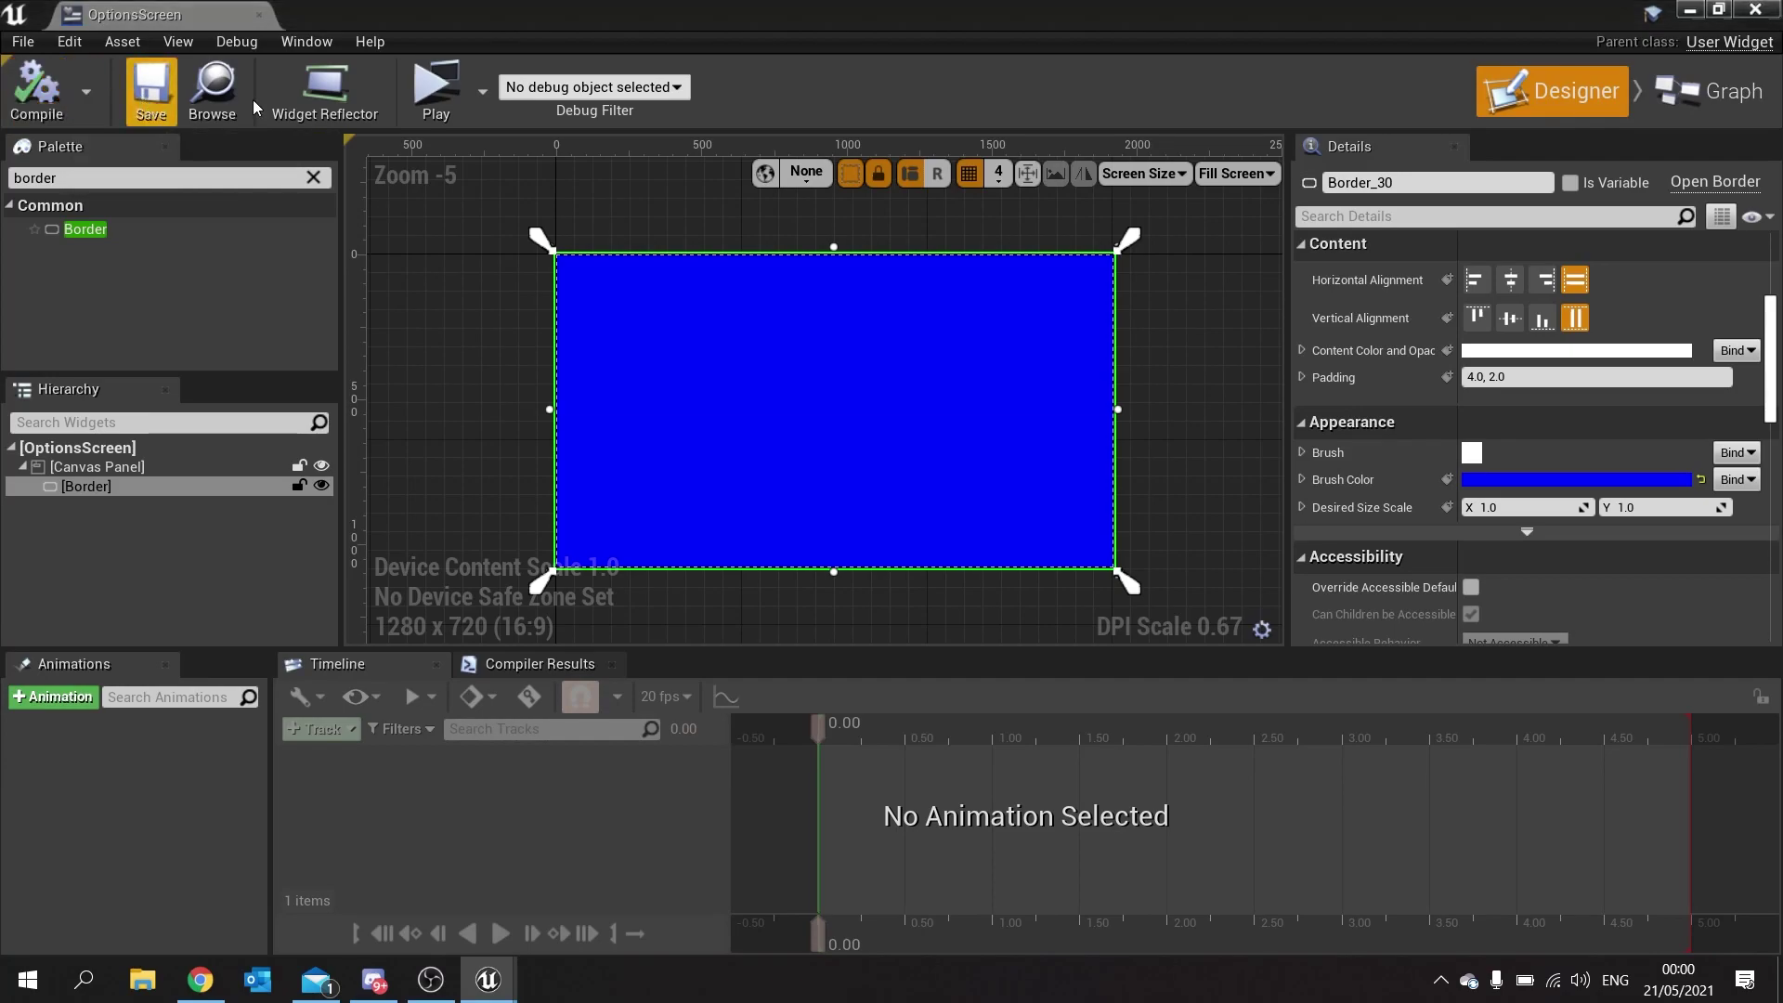
left_click(1755, 12)
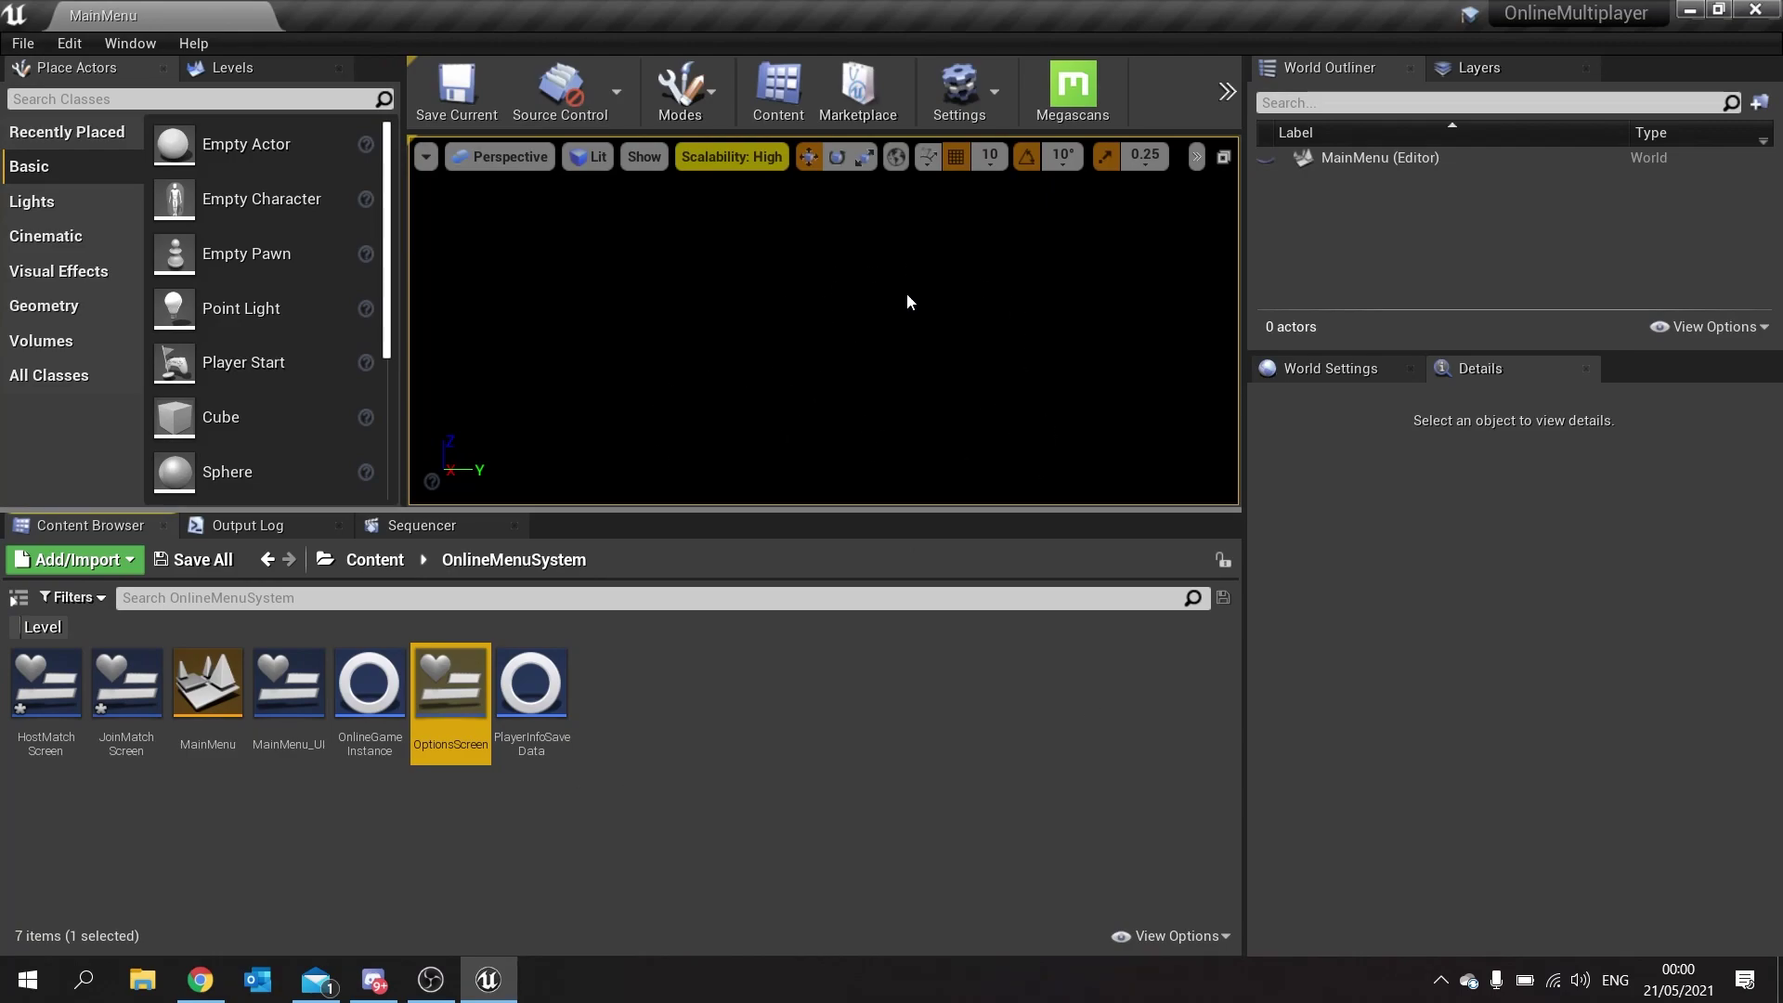
Open the MainMenu level's Level Blueprint.
left_click(957, 119)
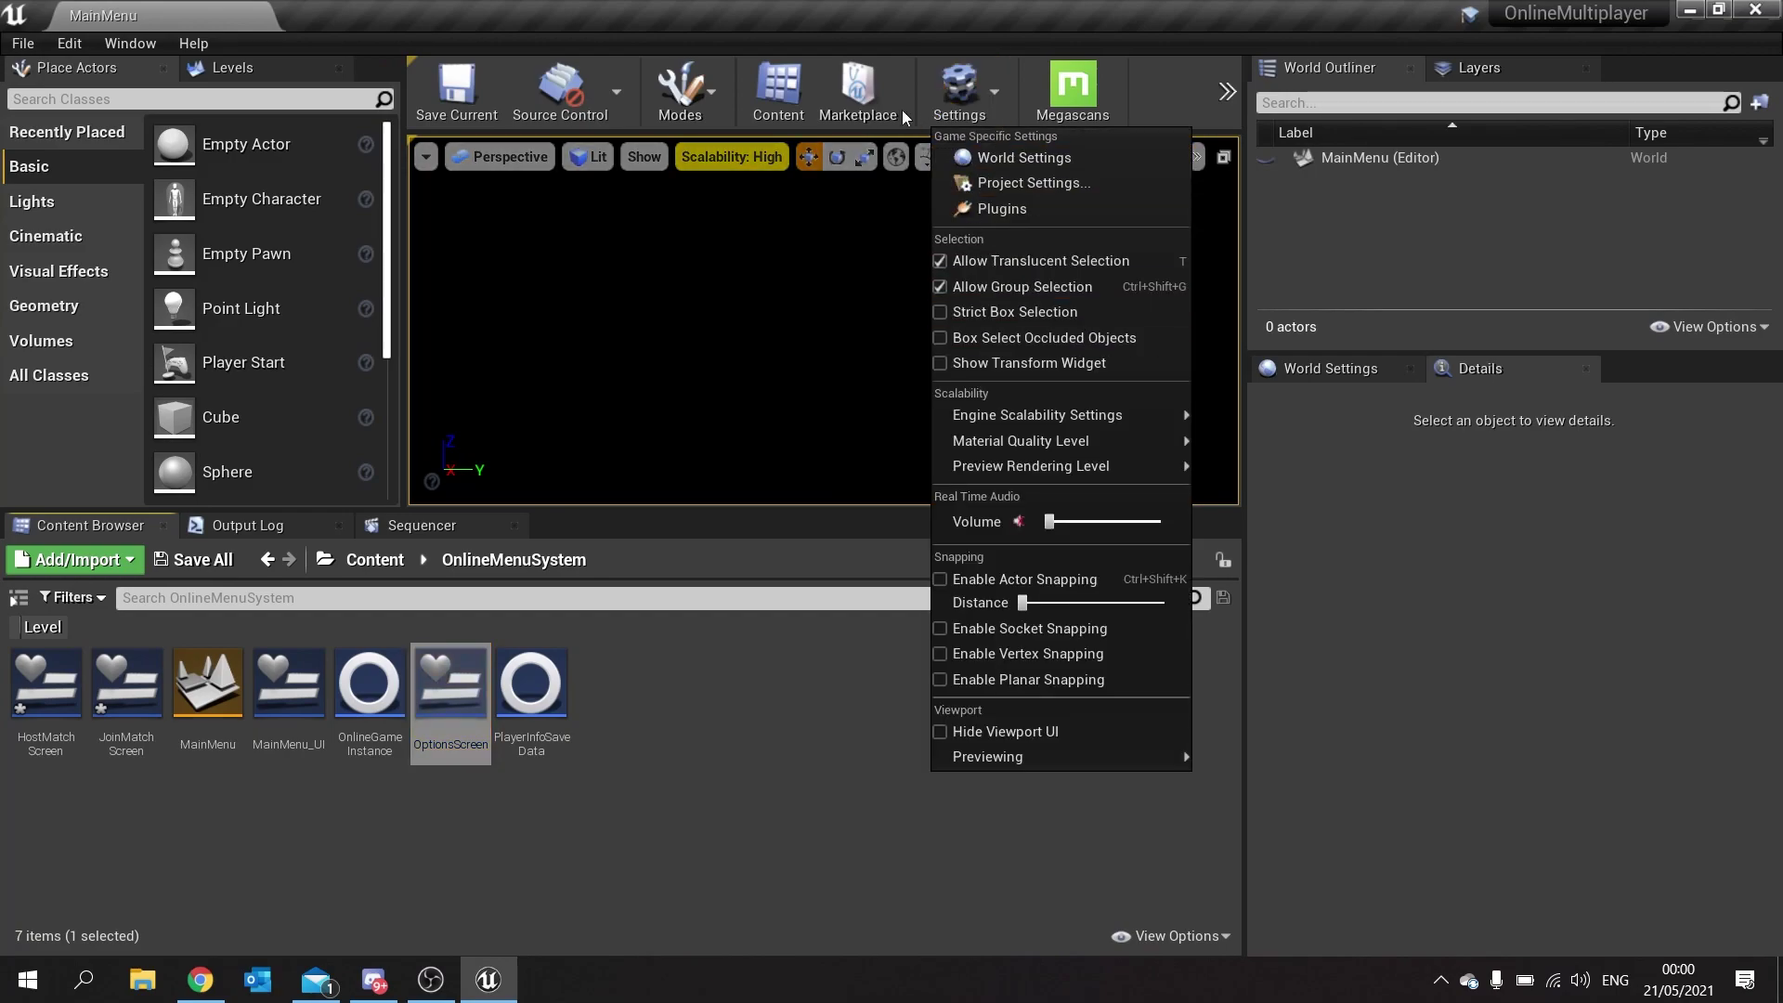
left_click(1227, 91)
mouse_move(1290, 141)
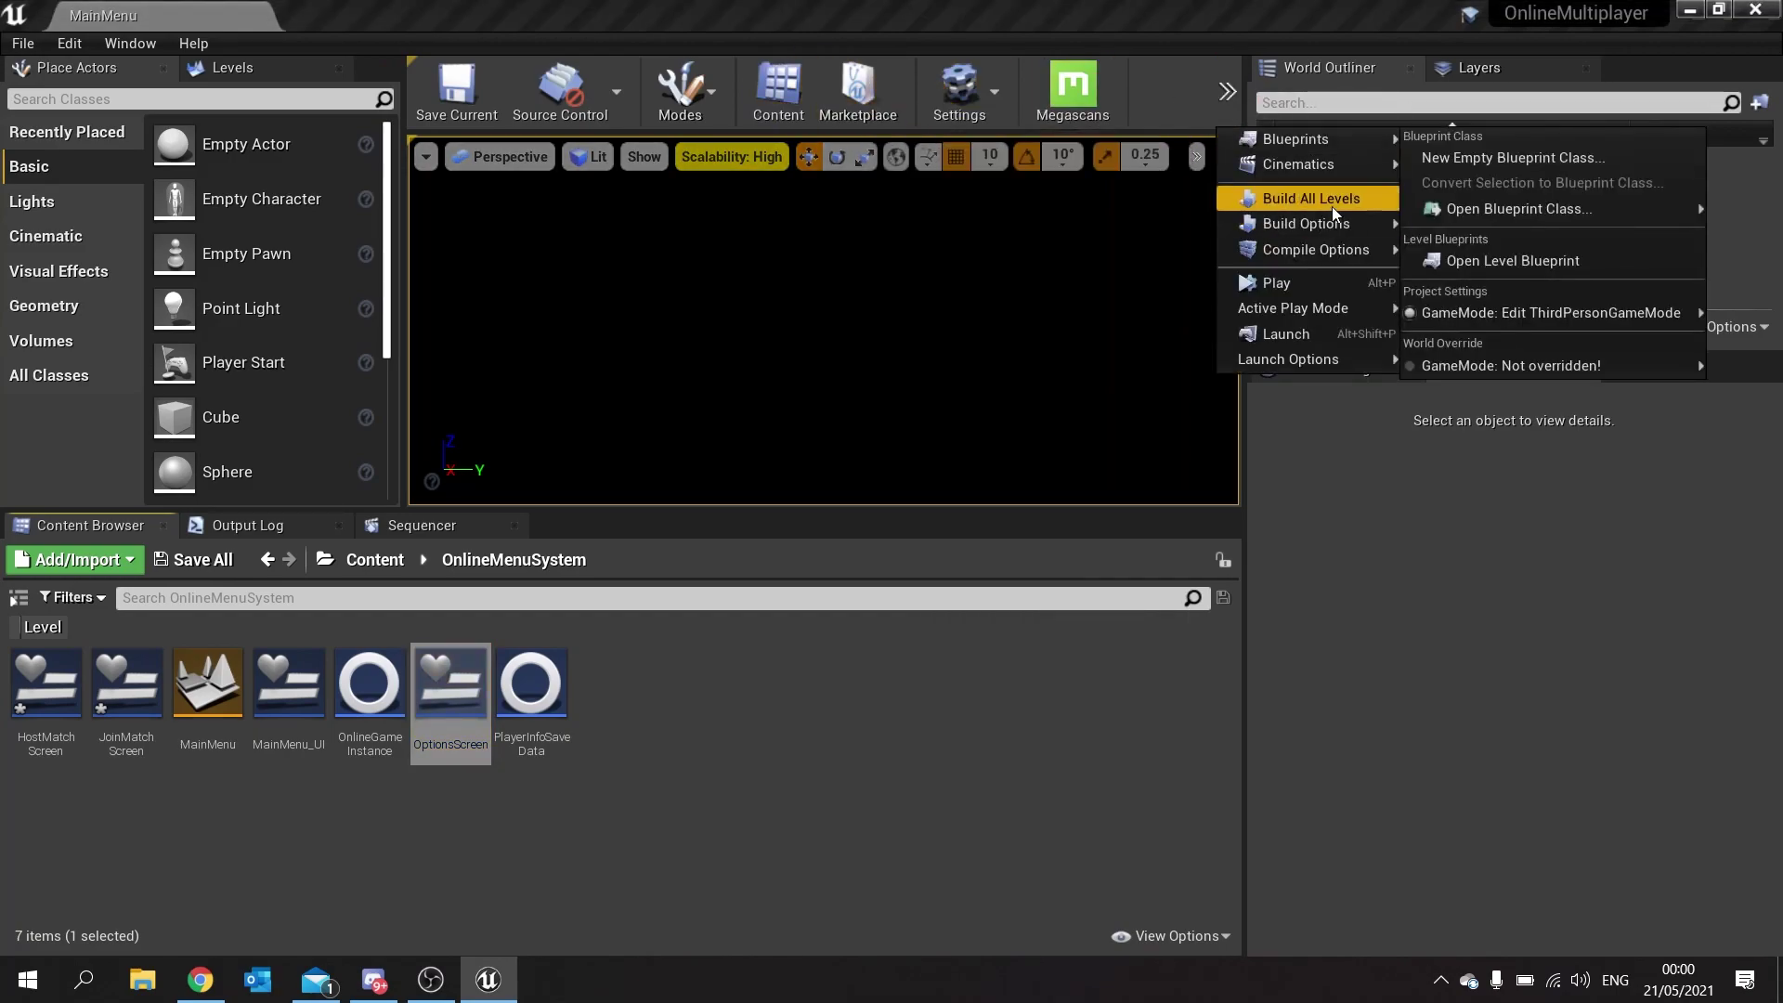
left_click(1506, 255)
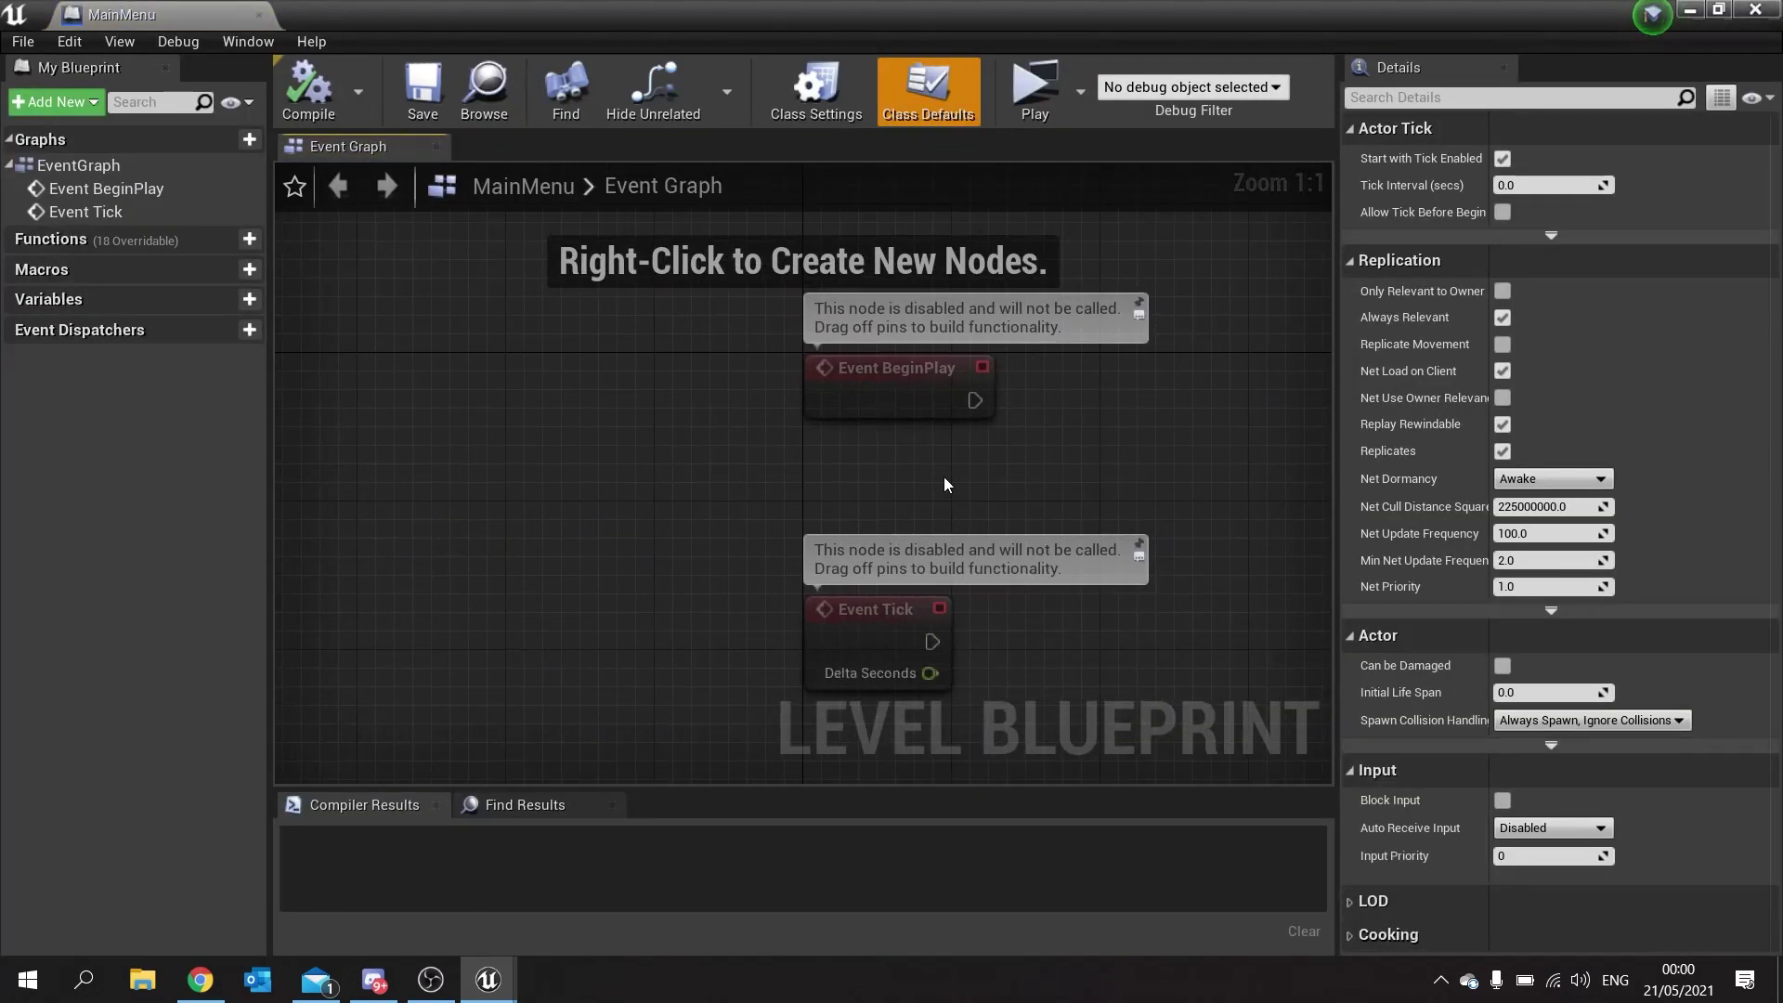
Add a Create Widget node executed from Event BeginPlay and set its Class to MainMenu_UI.
left_click(848, 382)
right_click_drag(848, 382, 692, 521)
left_click_drag(693, 521, 884, 397)
type("create widget")
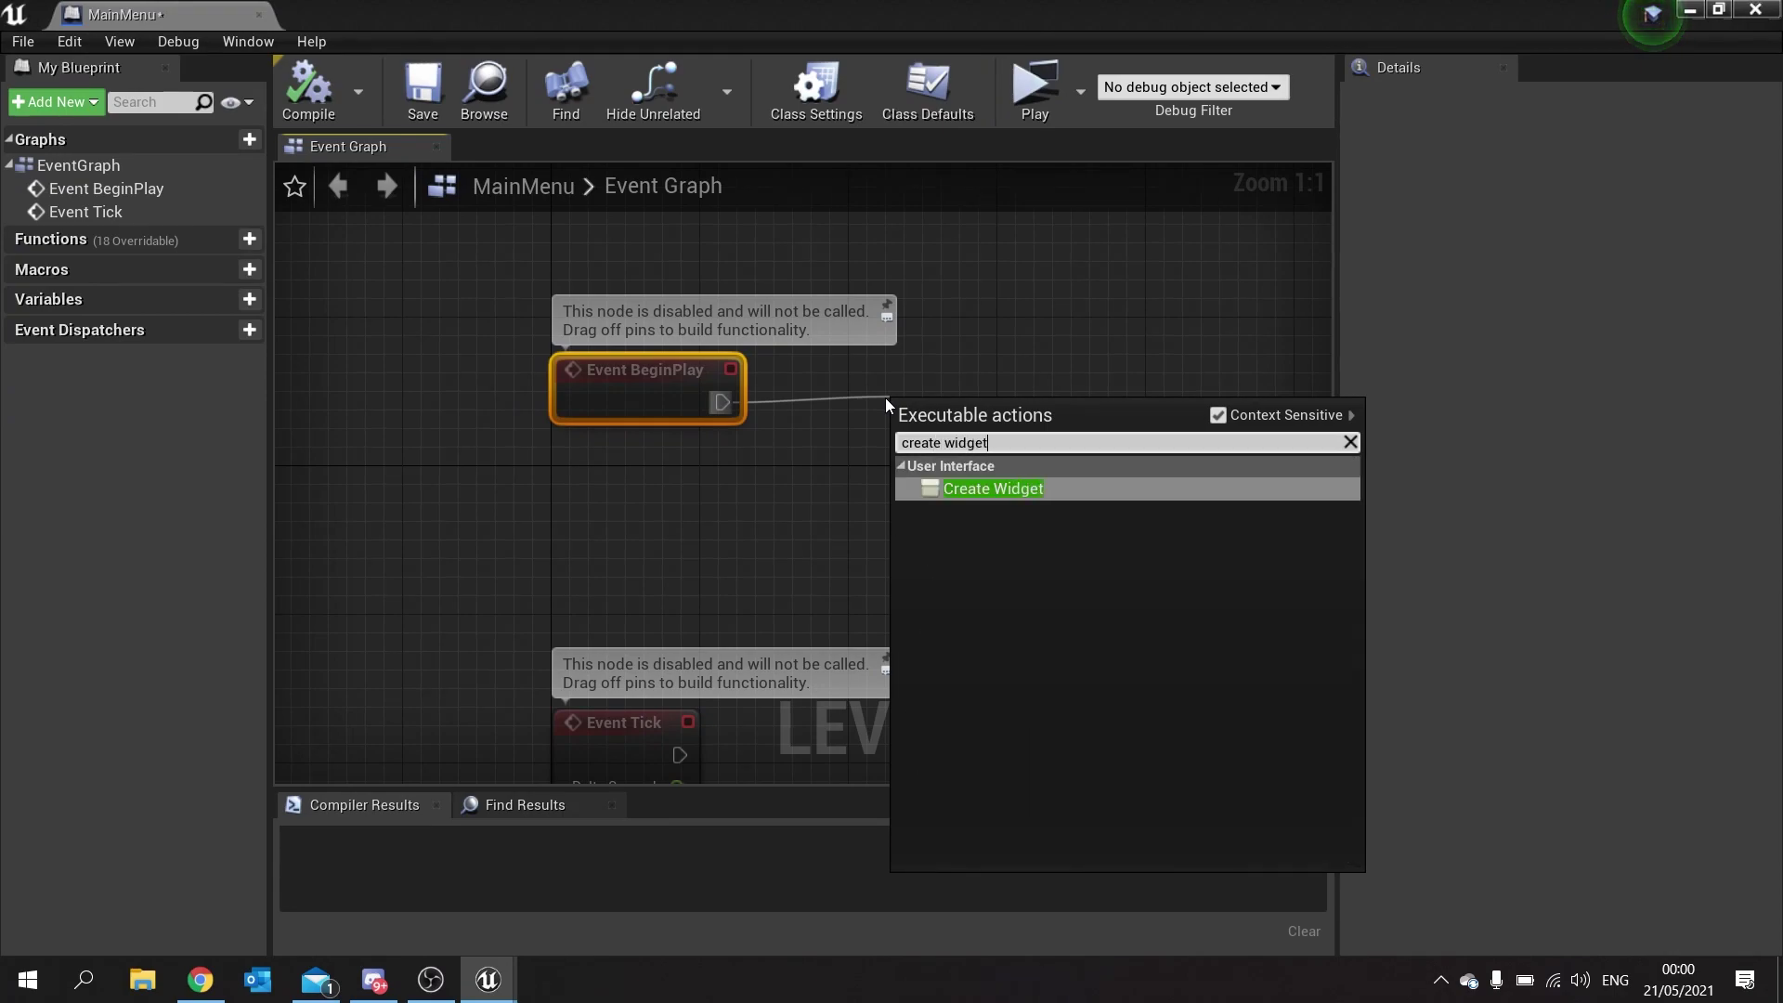
key("Return")
left_click_drag(986, 430, 932, 392)
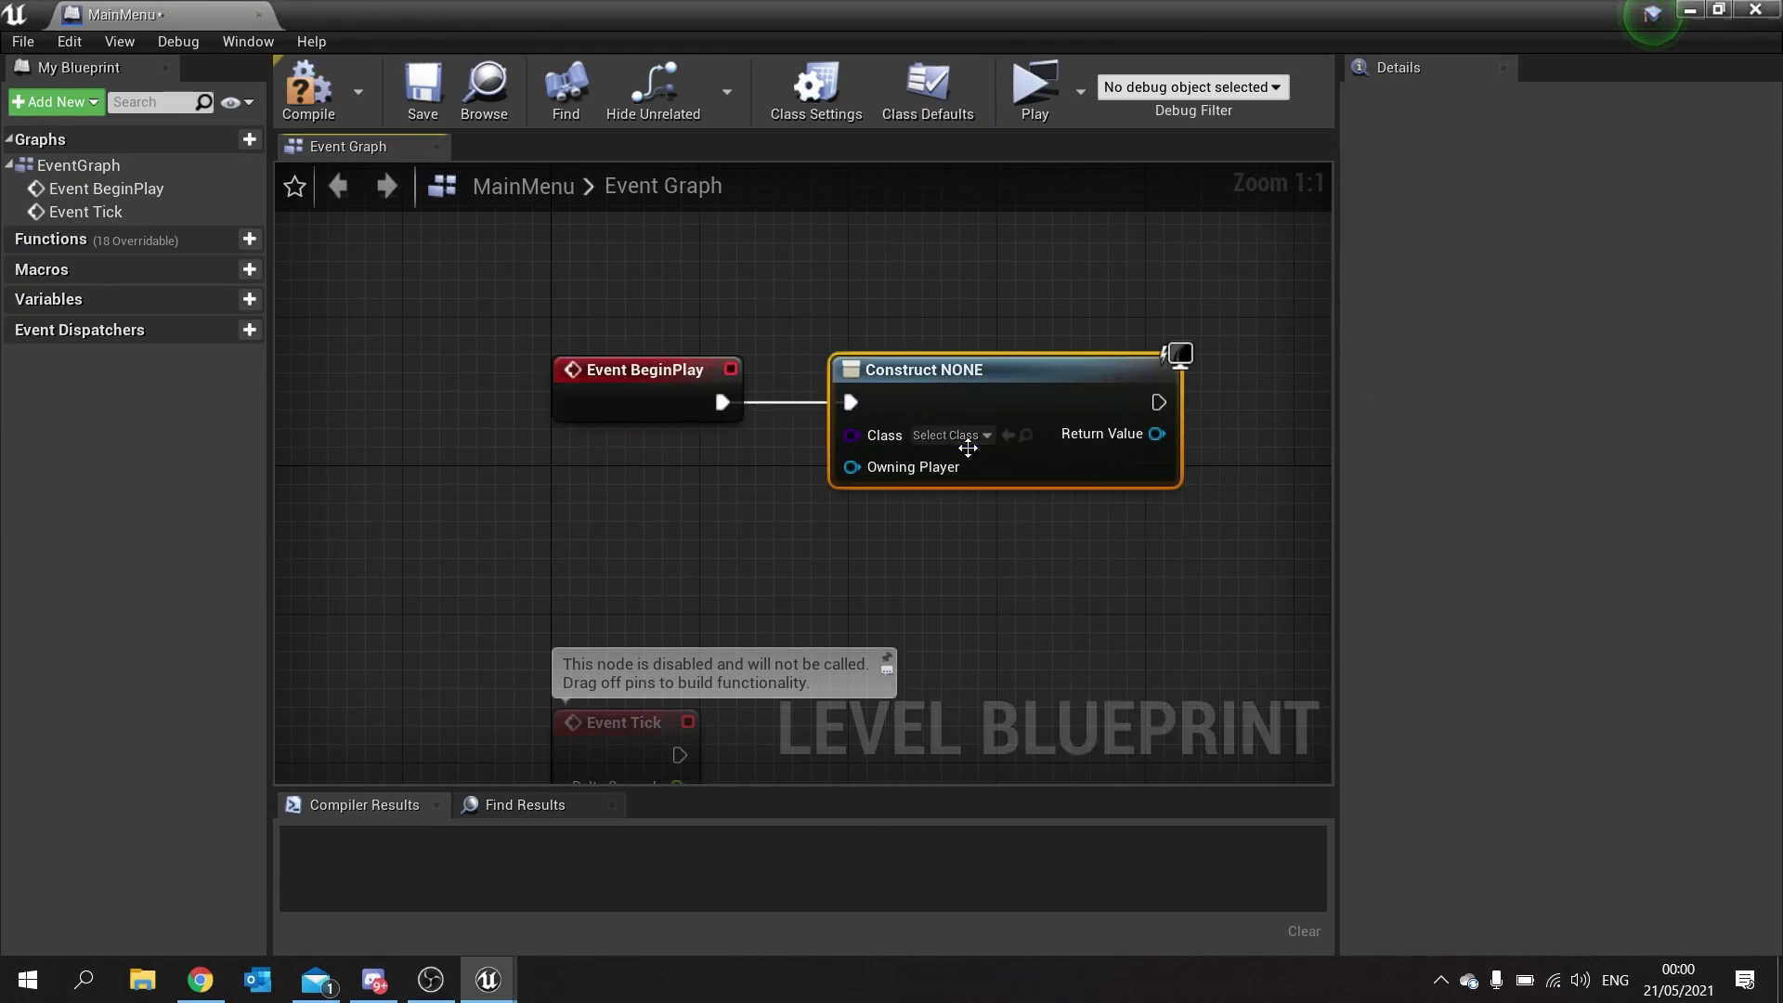
left_click(961, 436)
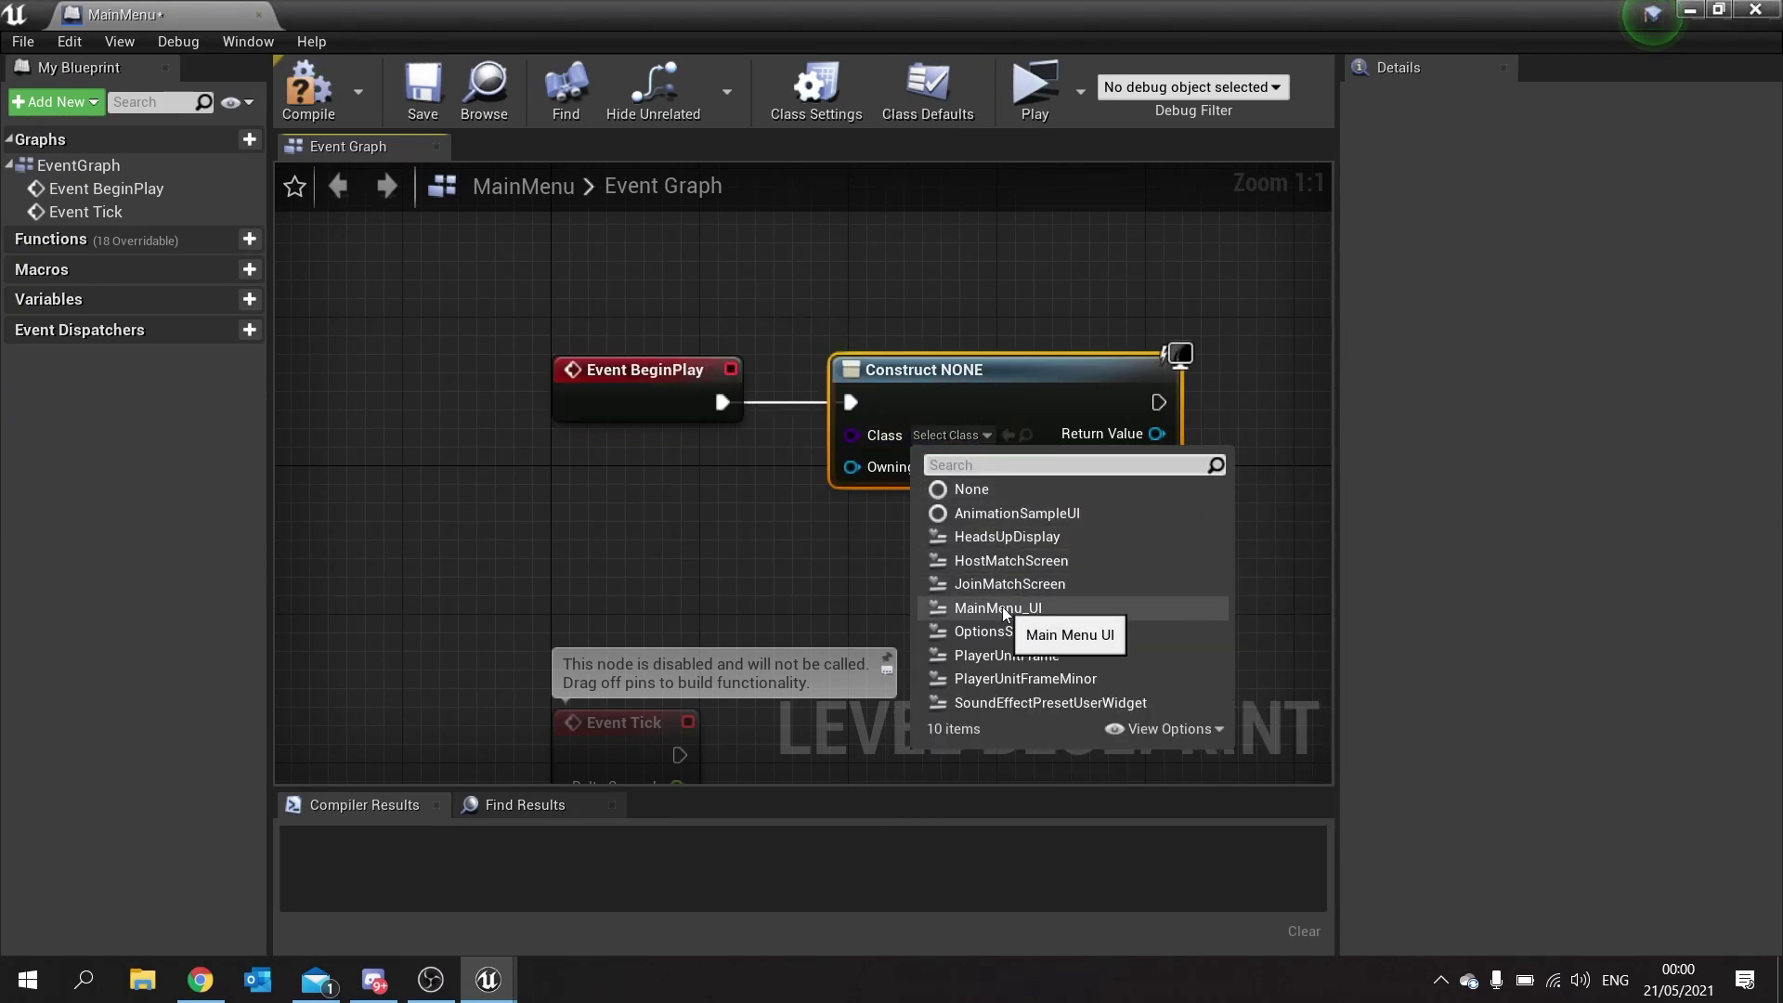
left_click(1031, 607)
Add an Add to Viewport node from the created widget's Return Value, and compile, save and close the Level Blueprint.
right_click_drag(1083, 561, 684, 560)
left_click_drag(770, 435, 865, 434)
type("add")
left_click(978, 598)
left_click_drag(984, 486, 983, 394)
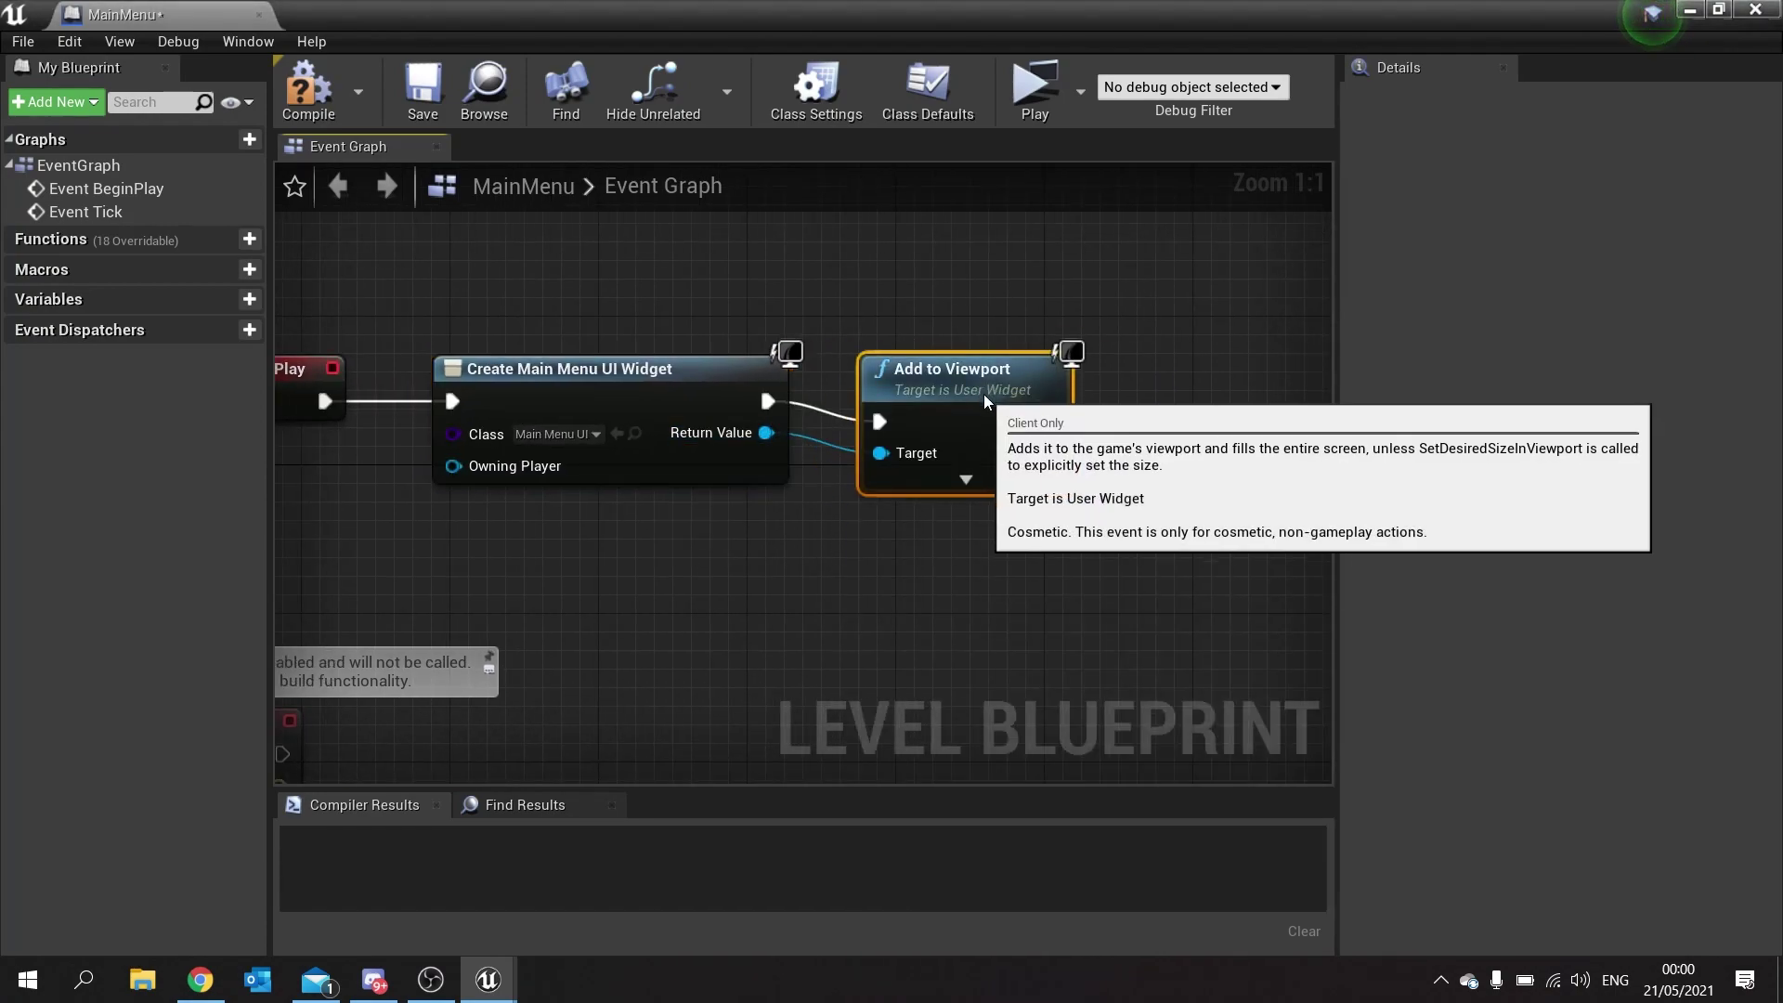
left_click(315, 100)
left_click(422, 89)
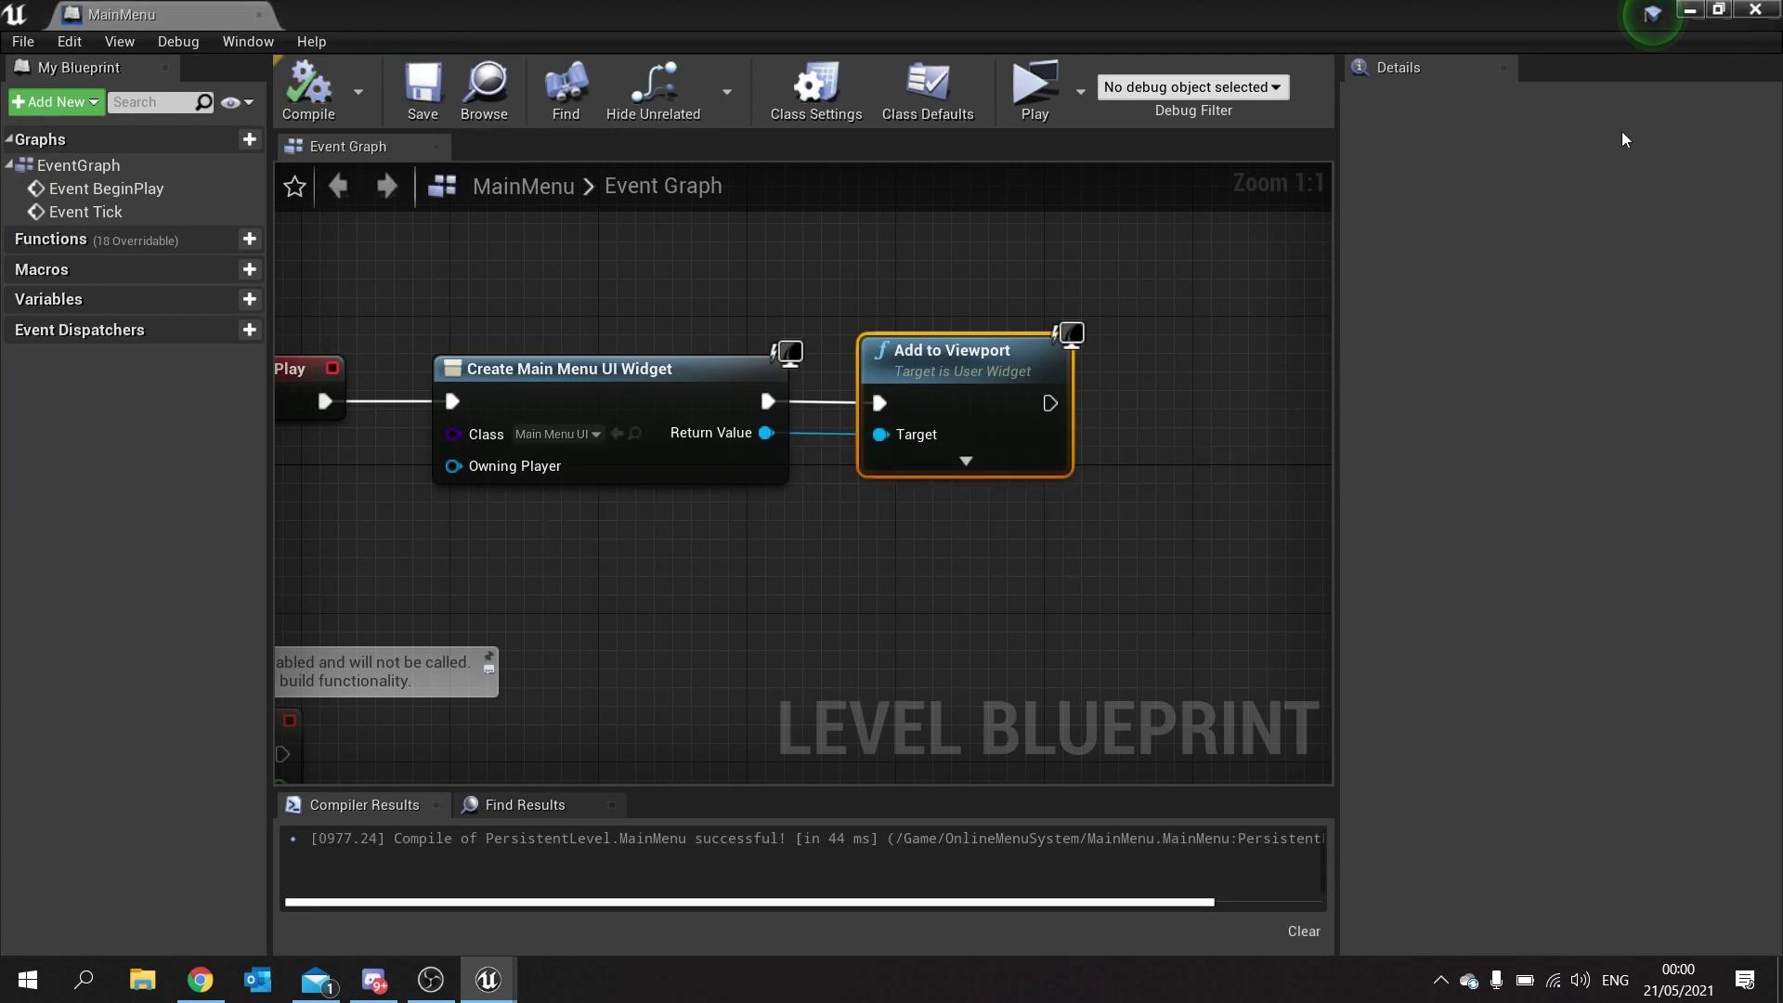
left_click(1755, 9)
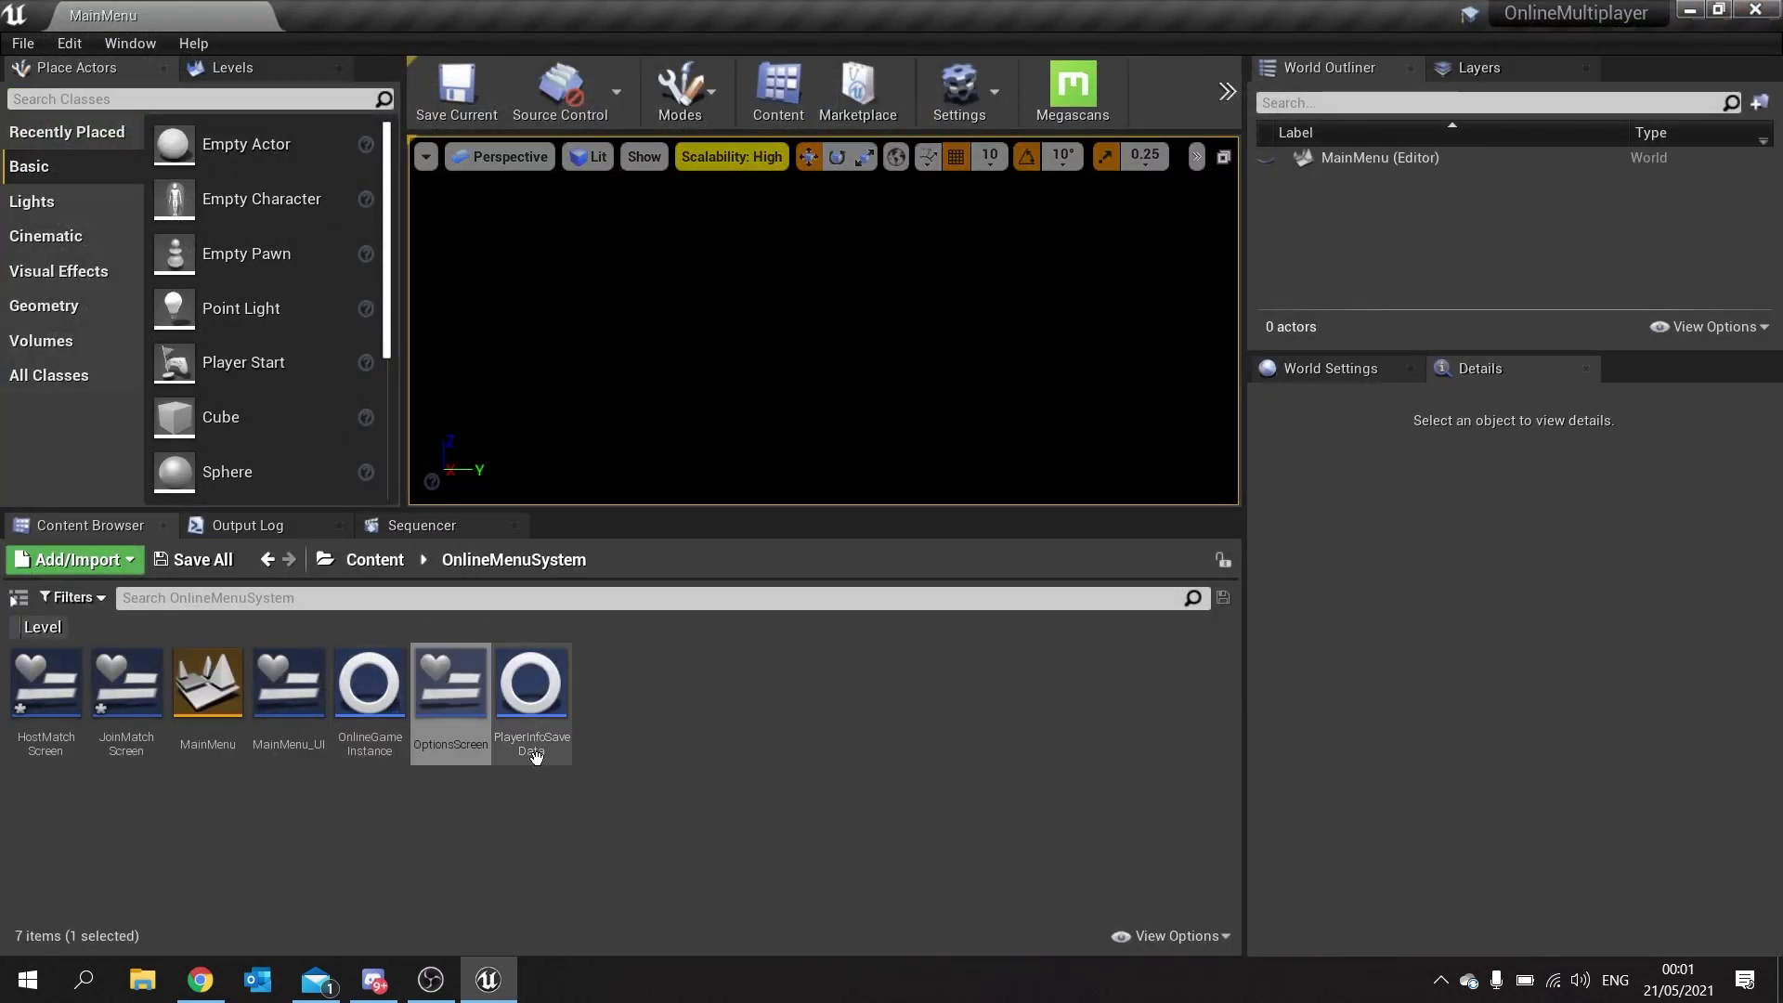
Set the project's Game Instance Class to OnlineGameInstance in the Maps & Modes settings, and save all unsaved assets.
left_click(69, 43)
left_click(146, 371)
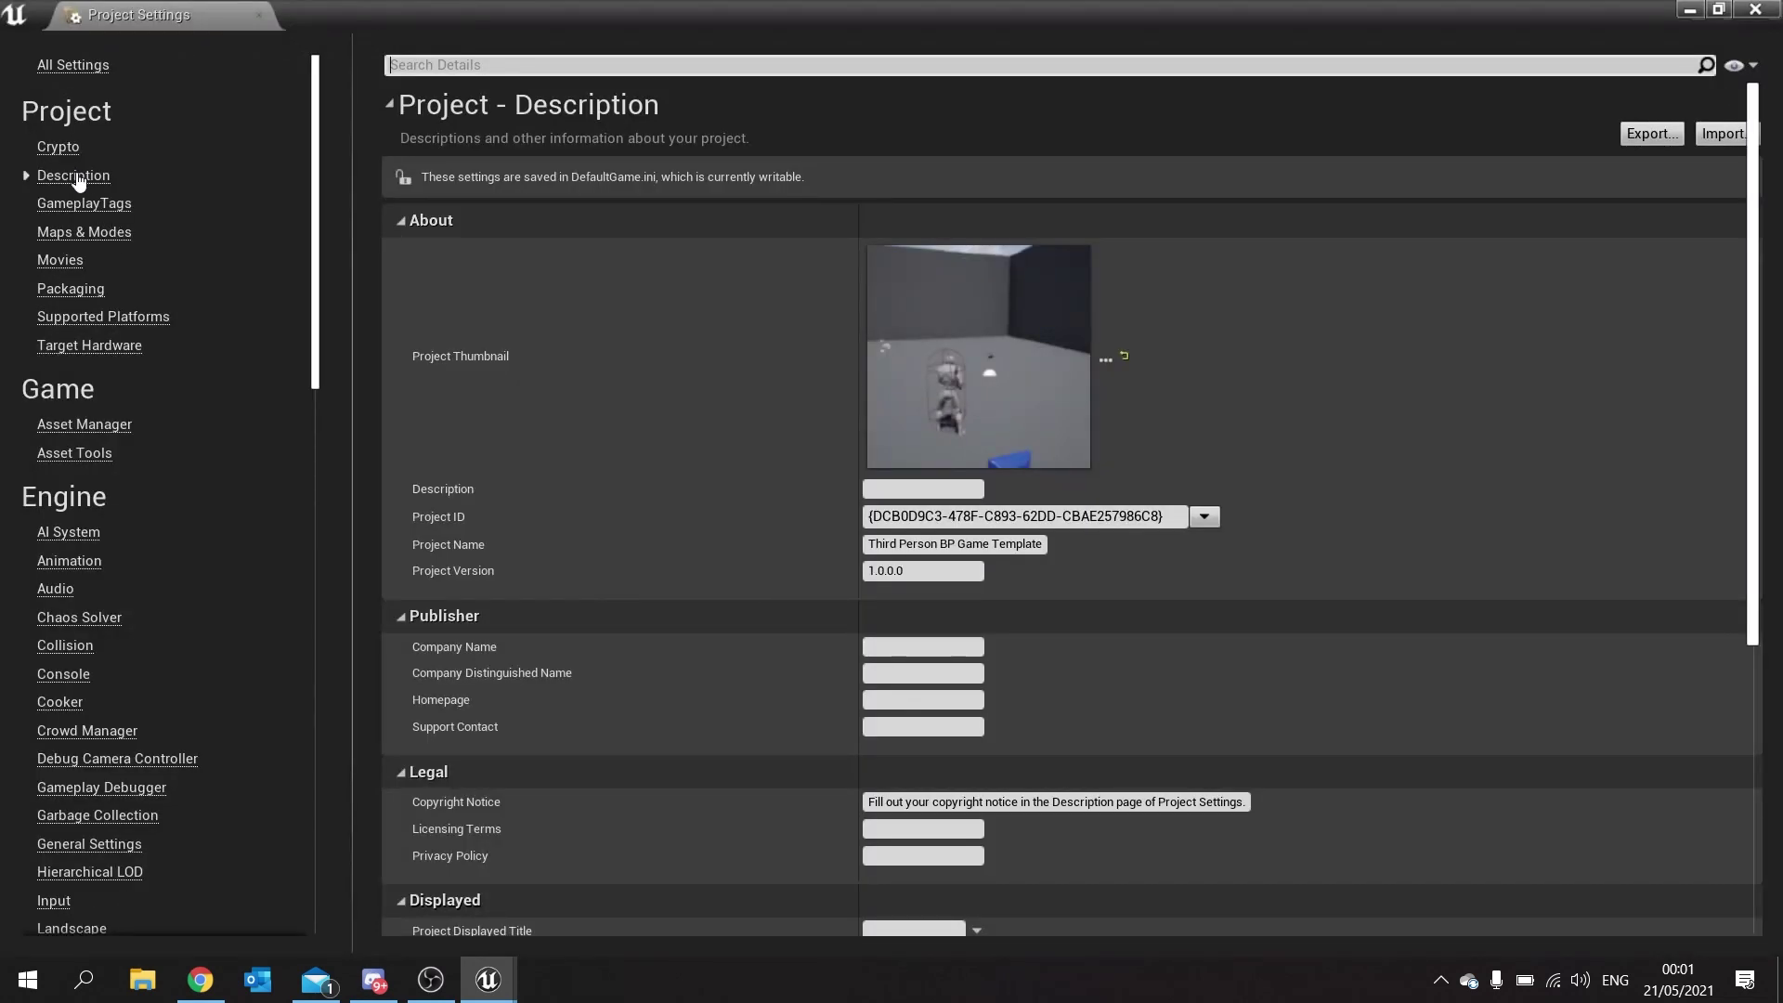
left_click(106, 236)
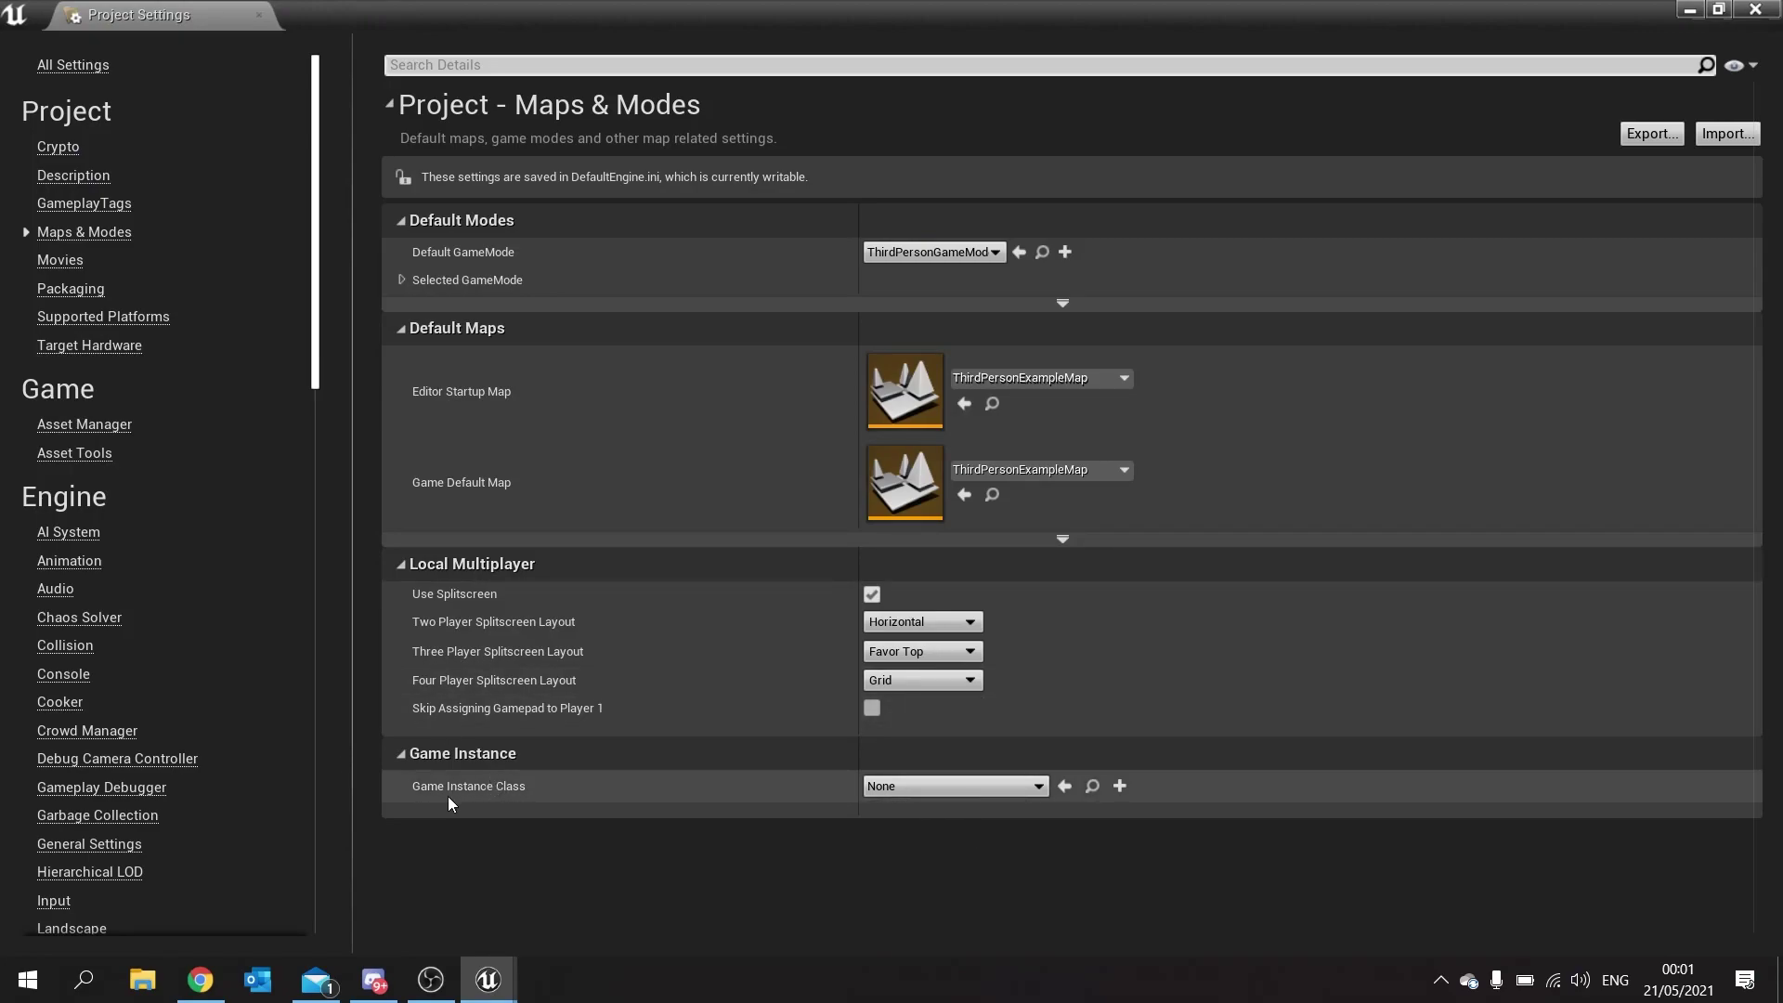
left_click(947, 789)
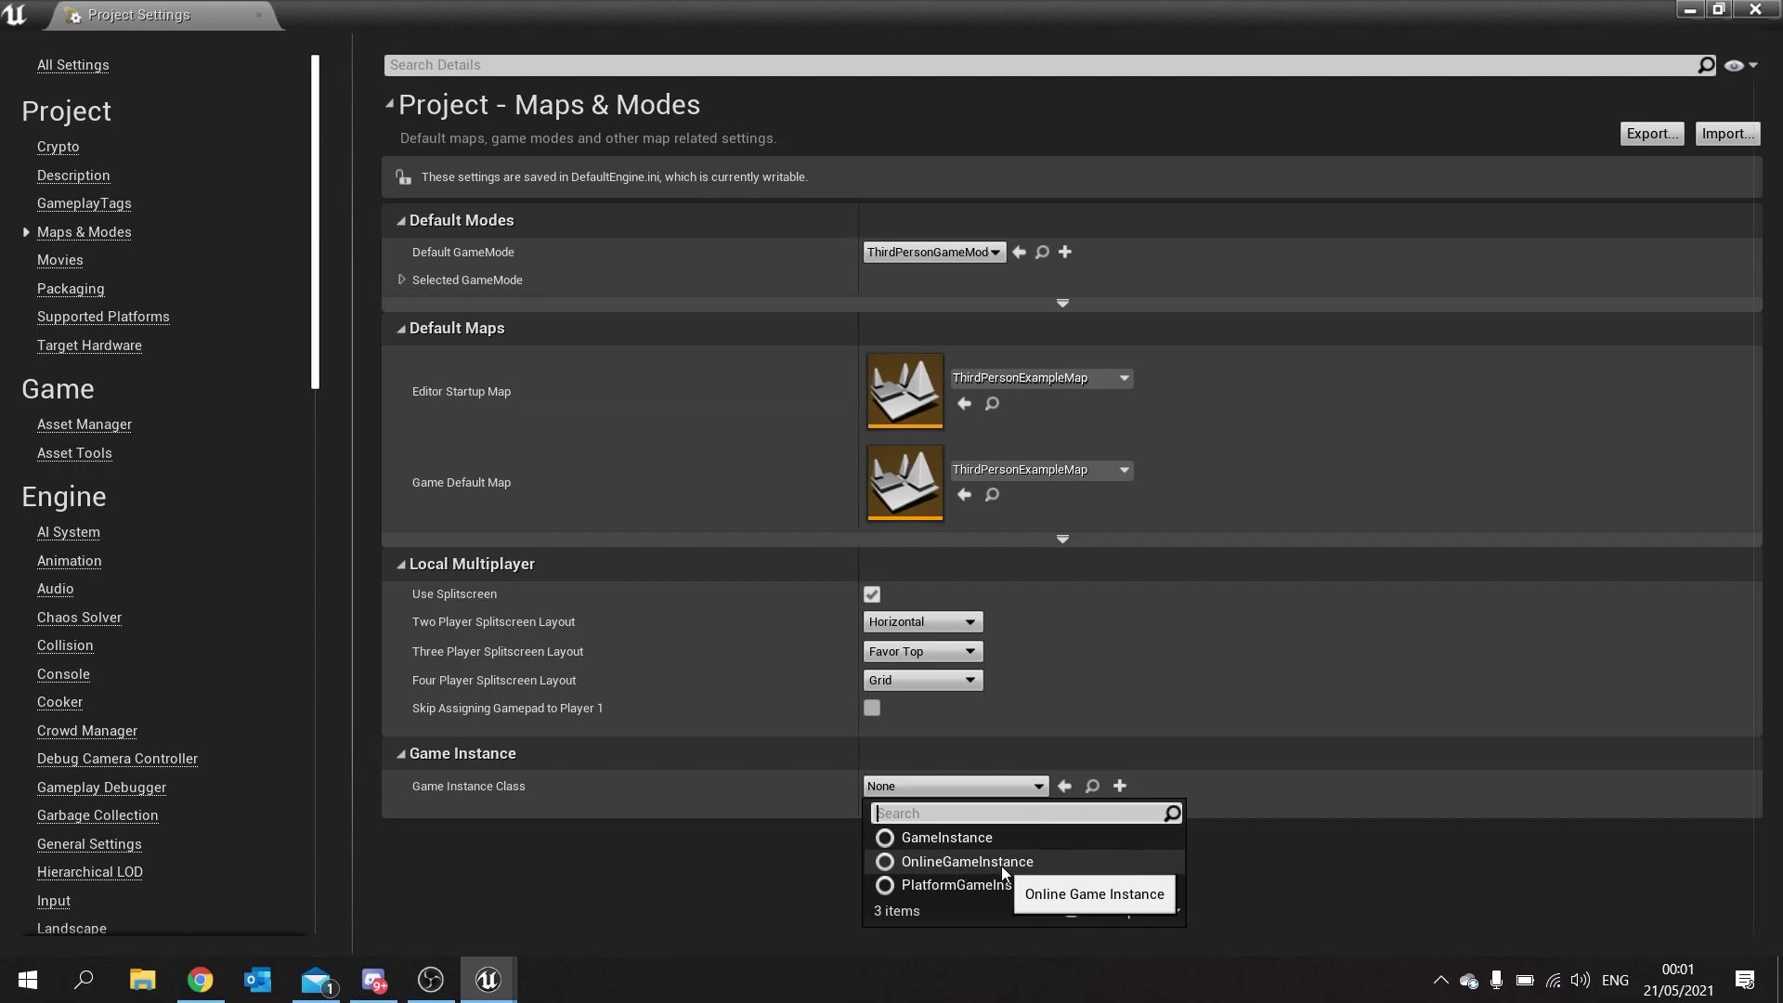
left_click(1055, 859)
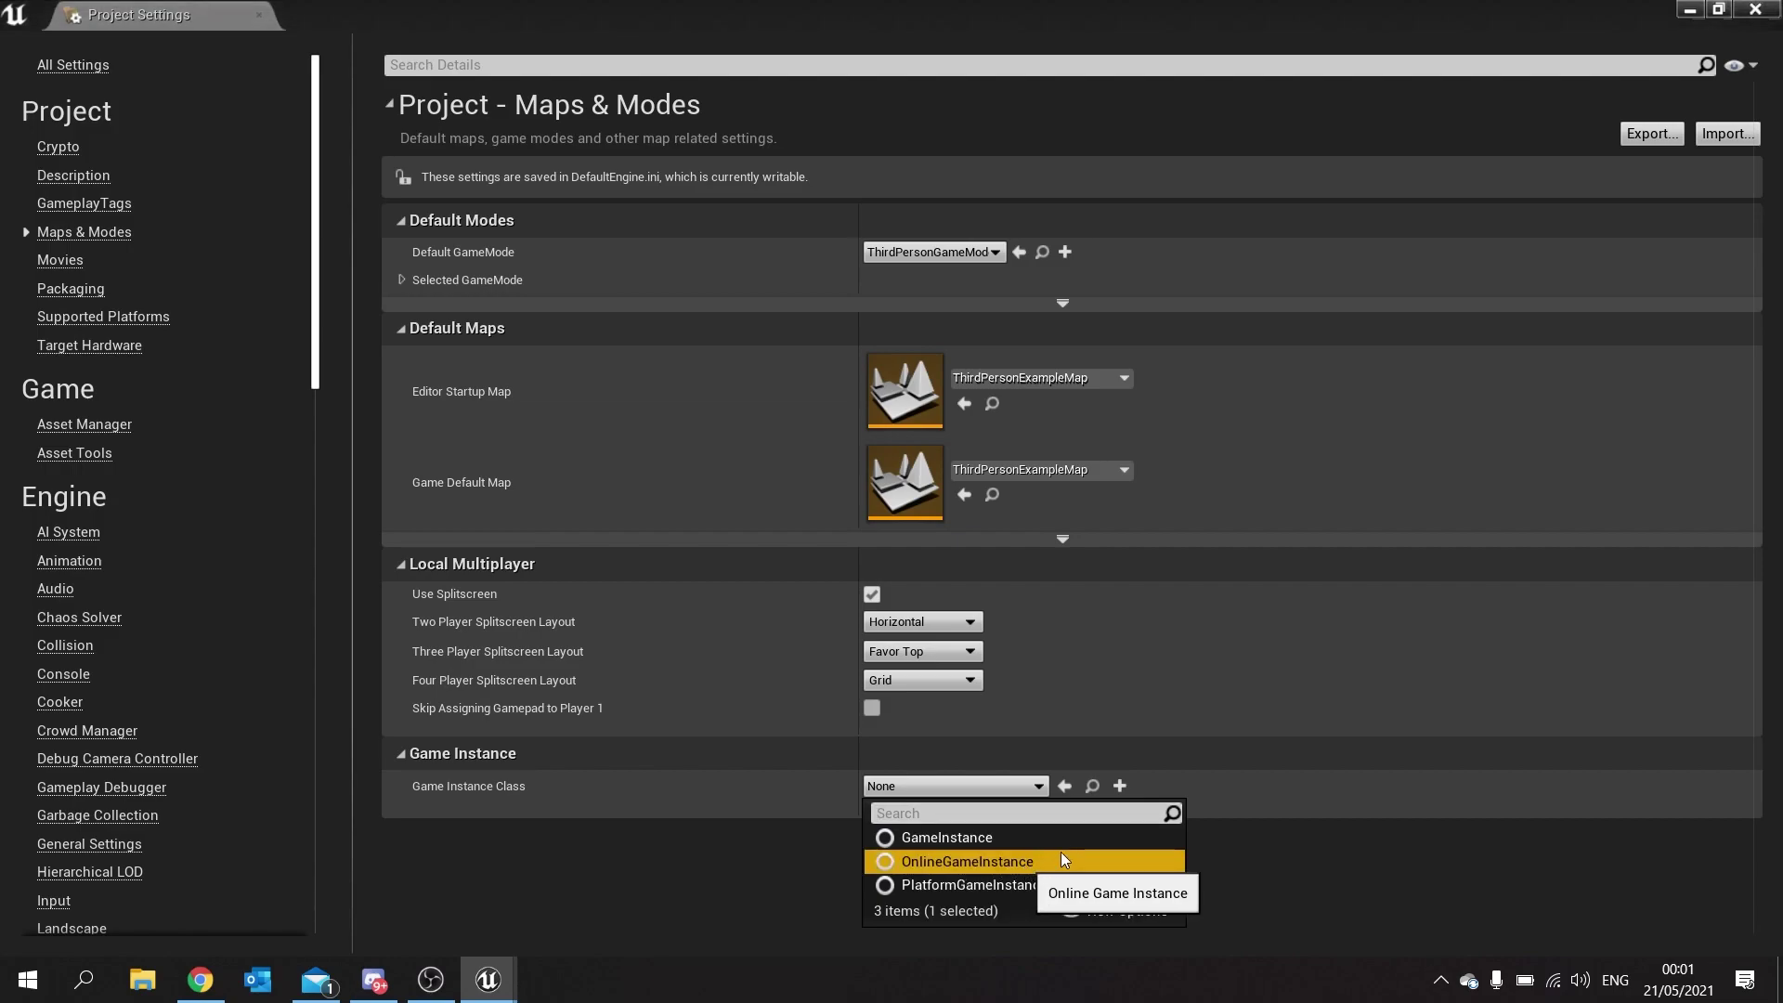
left_click(1755, 10)
left_click(23, 42)
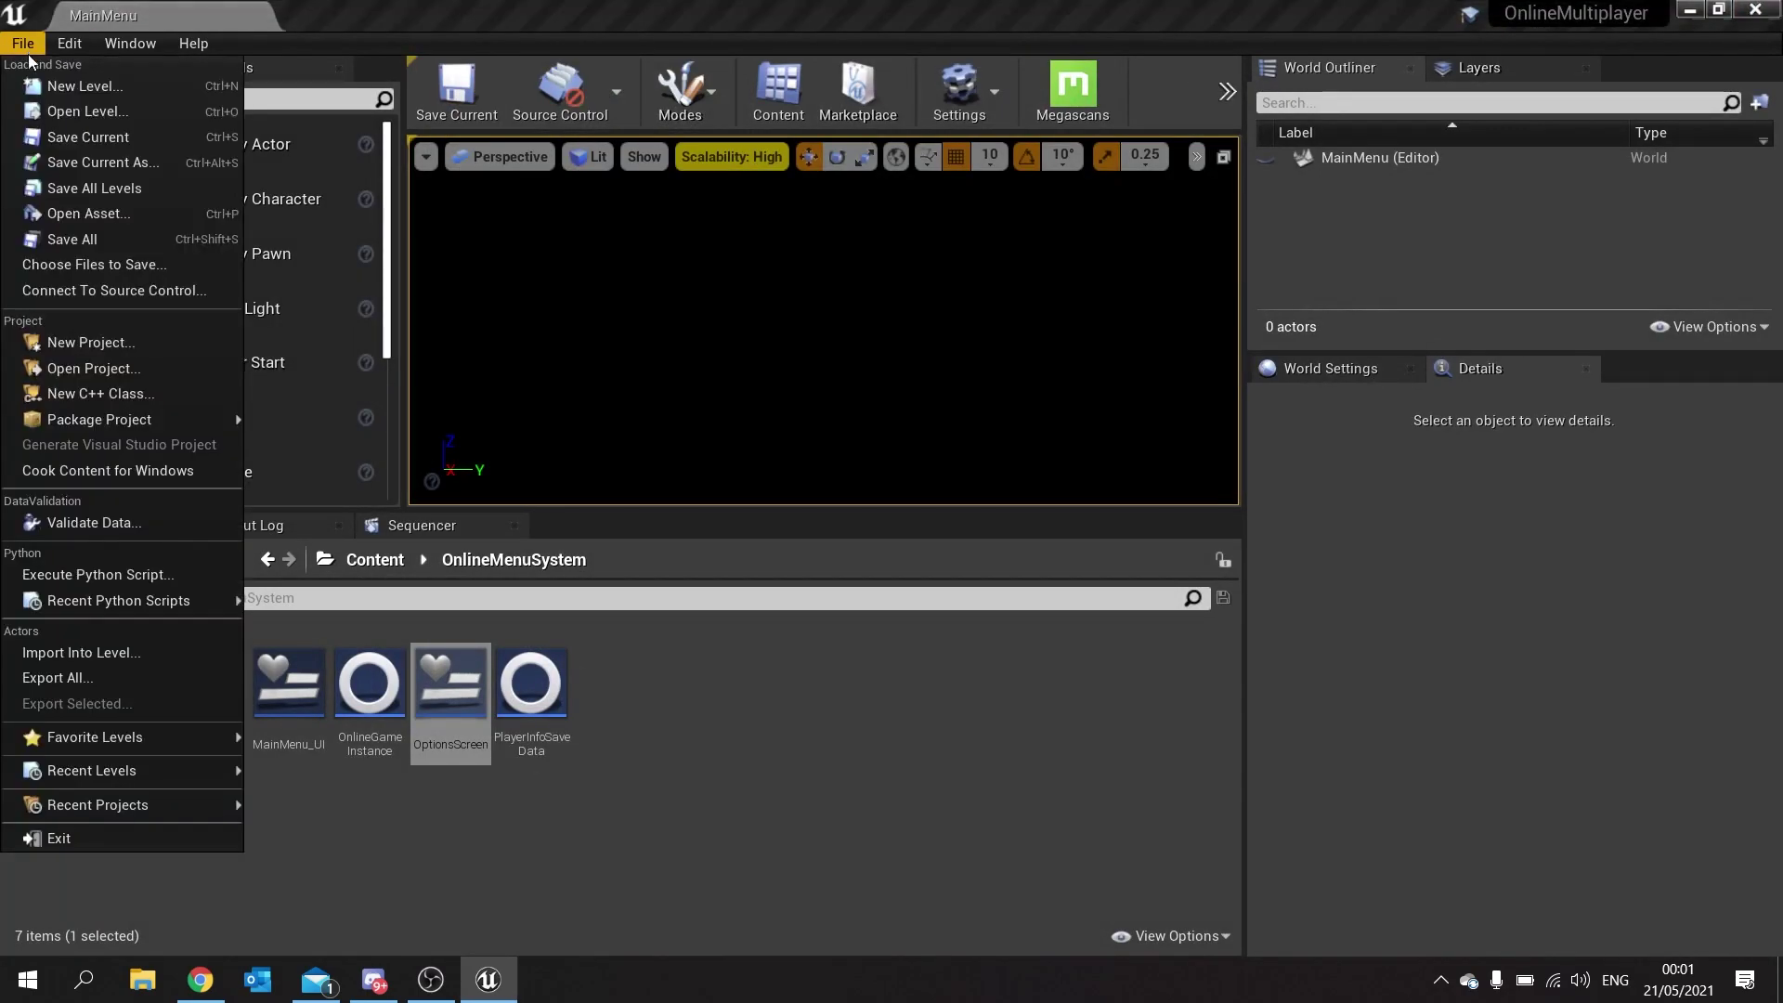
left_click(75, 238)
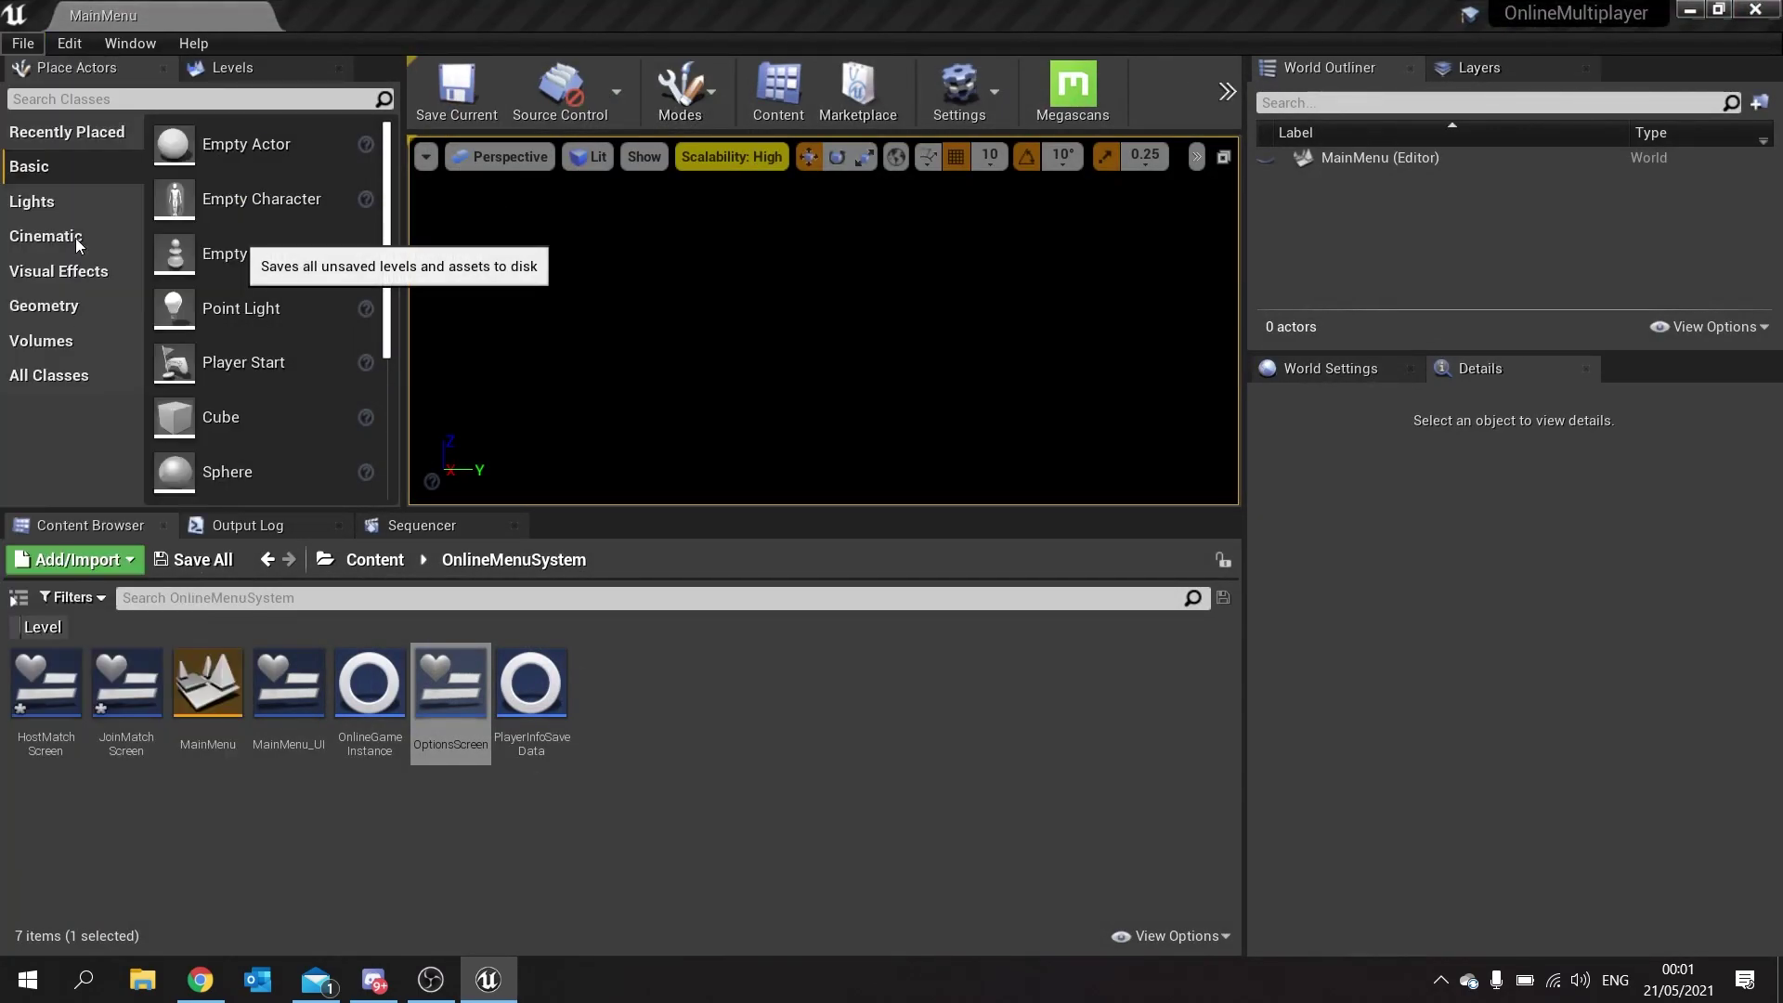
Run a play preview of the MainMenu level and close it.
left_click(1228, 90)
left_click(1302, 282)
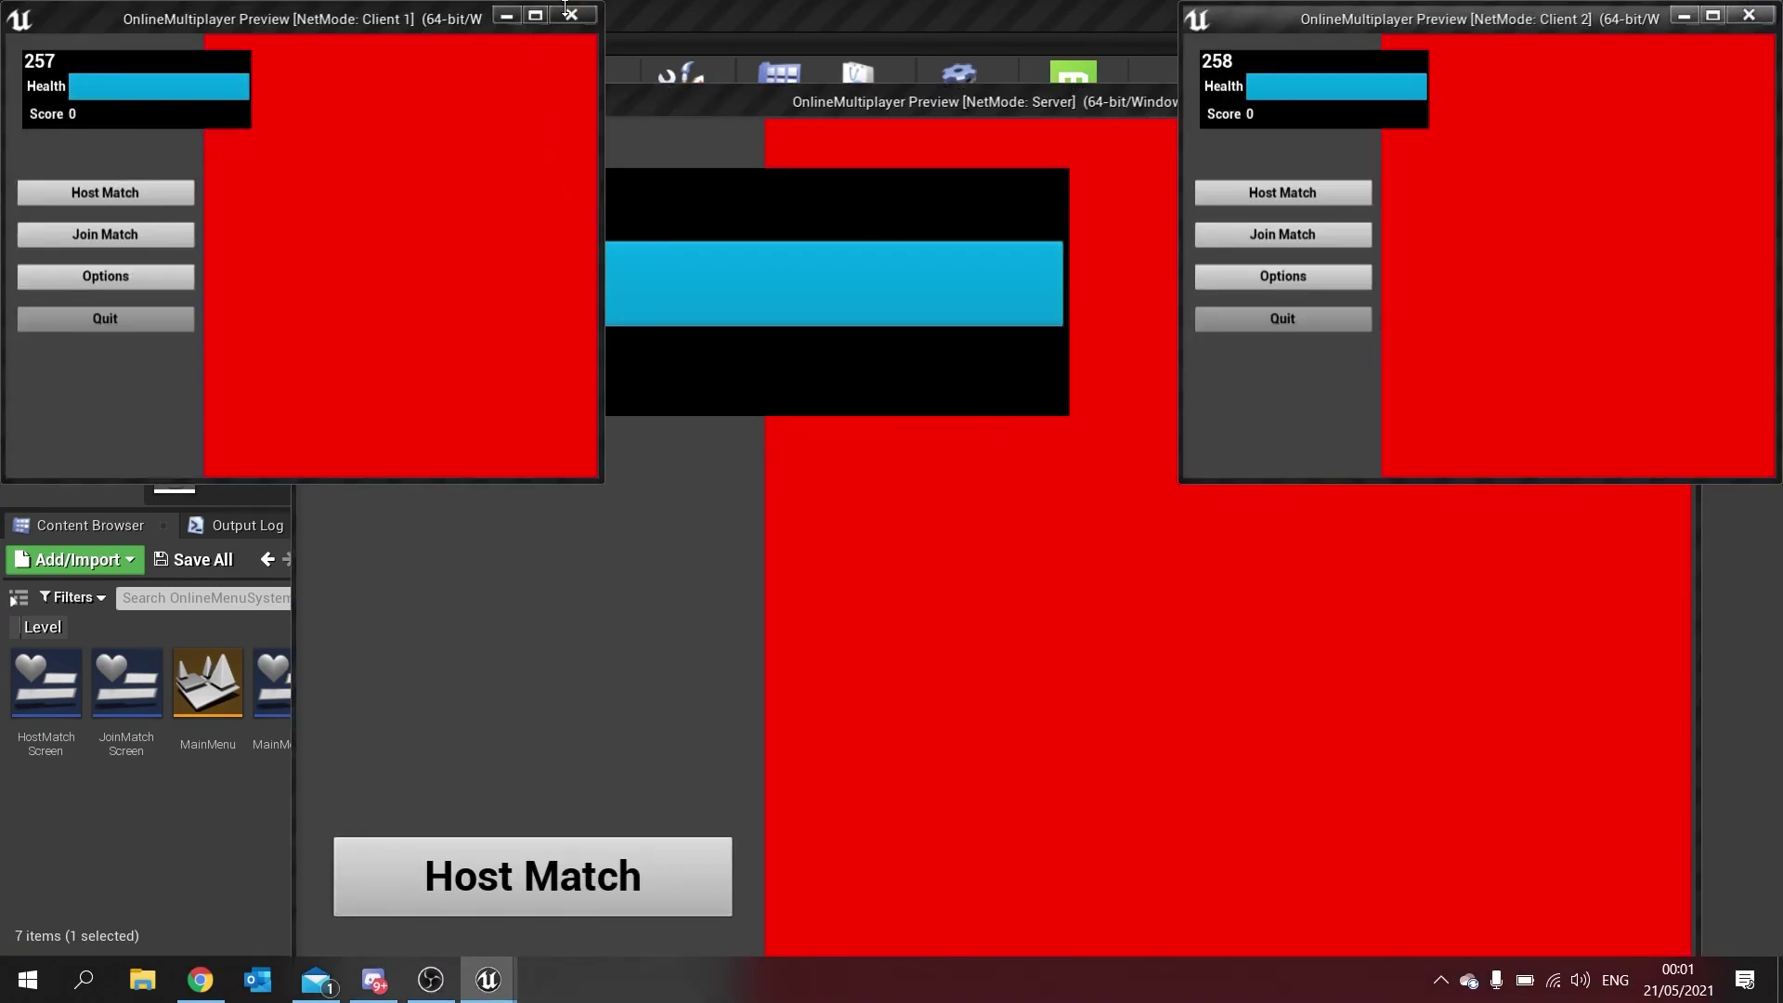
left_click(571, 16)
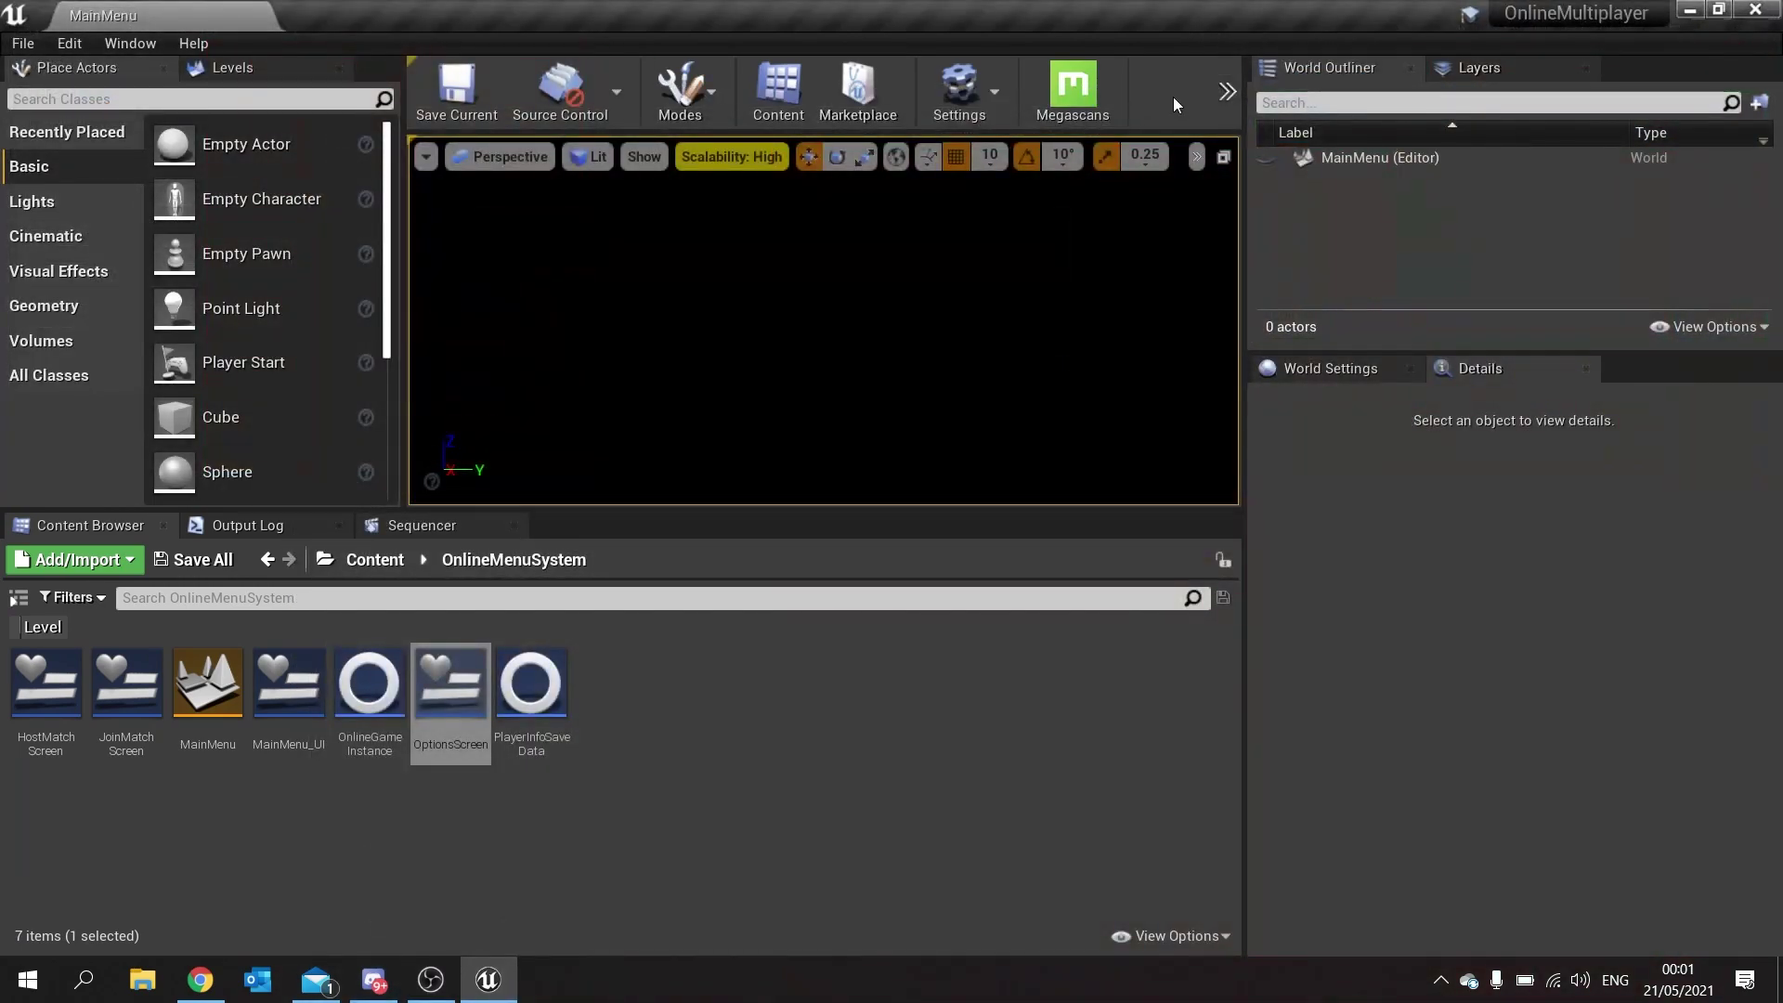
Configure the play options for a single player with the Net Mode set to standalone.
left_click(1228, 90)
mouse_move(1319, 320)
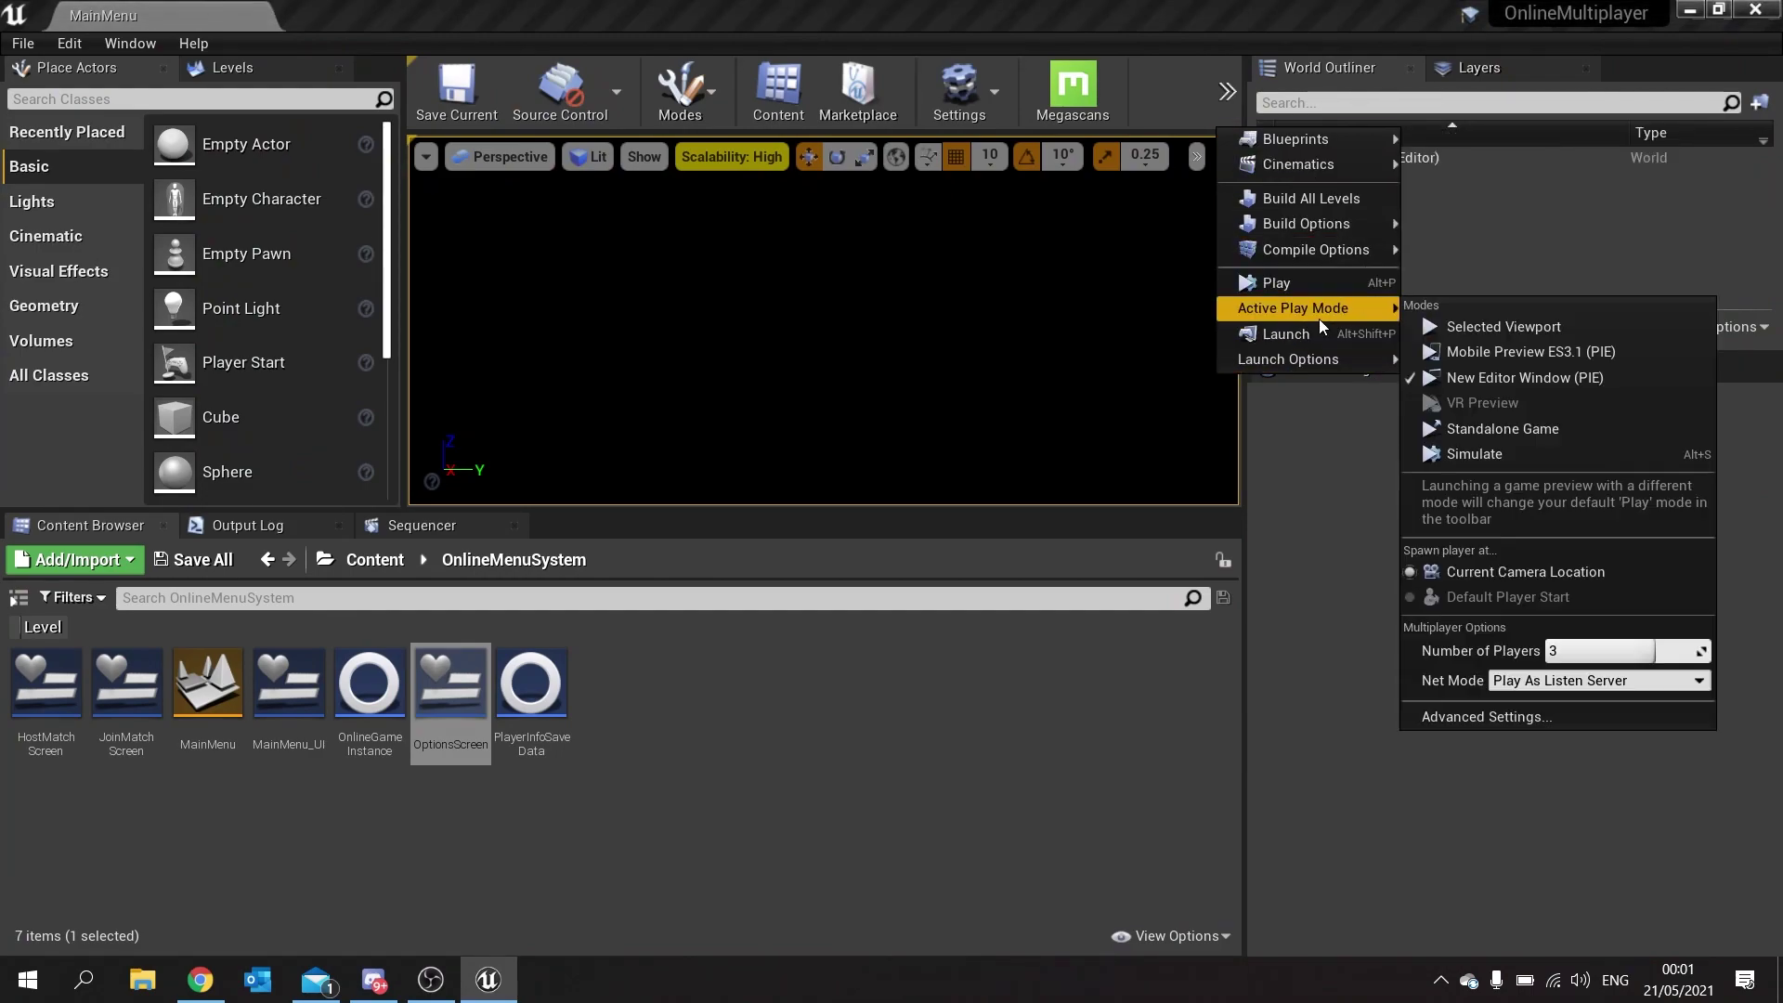
left_click_drag(1636, 651, 1549, 651)
left_click(1575, 681)
left_click(1528, 701)
left_click(1501, 428)
Run the MainMenu level in a standalone preview and maximize its window to examine the menu layout.
left_click(1223, 104)
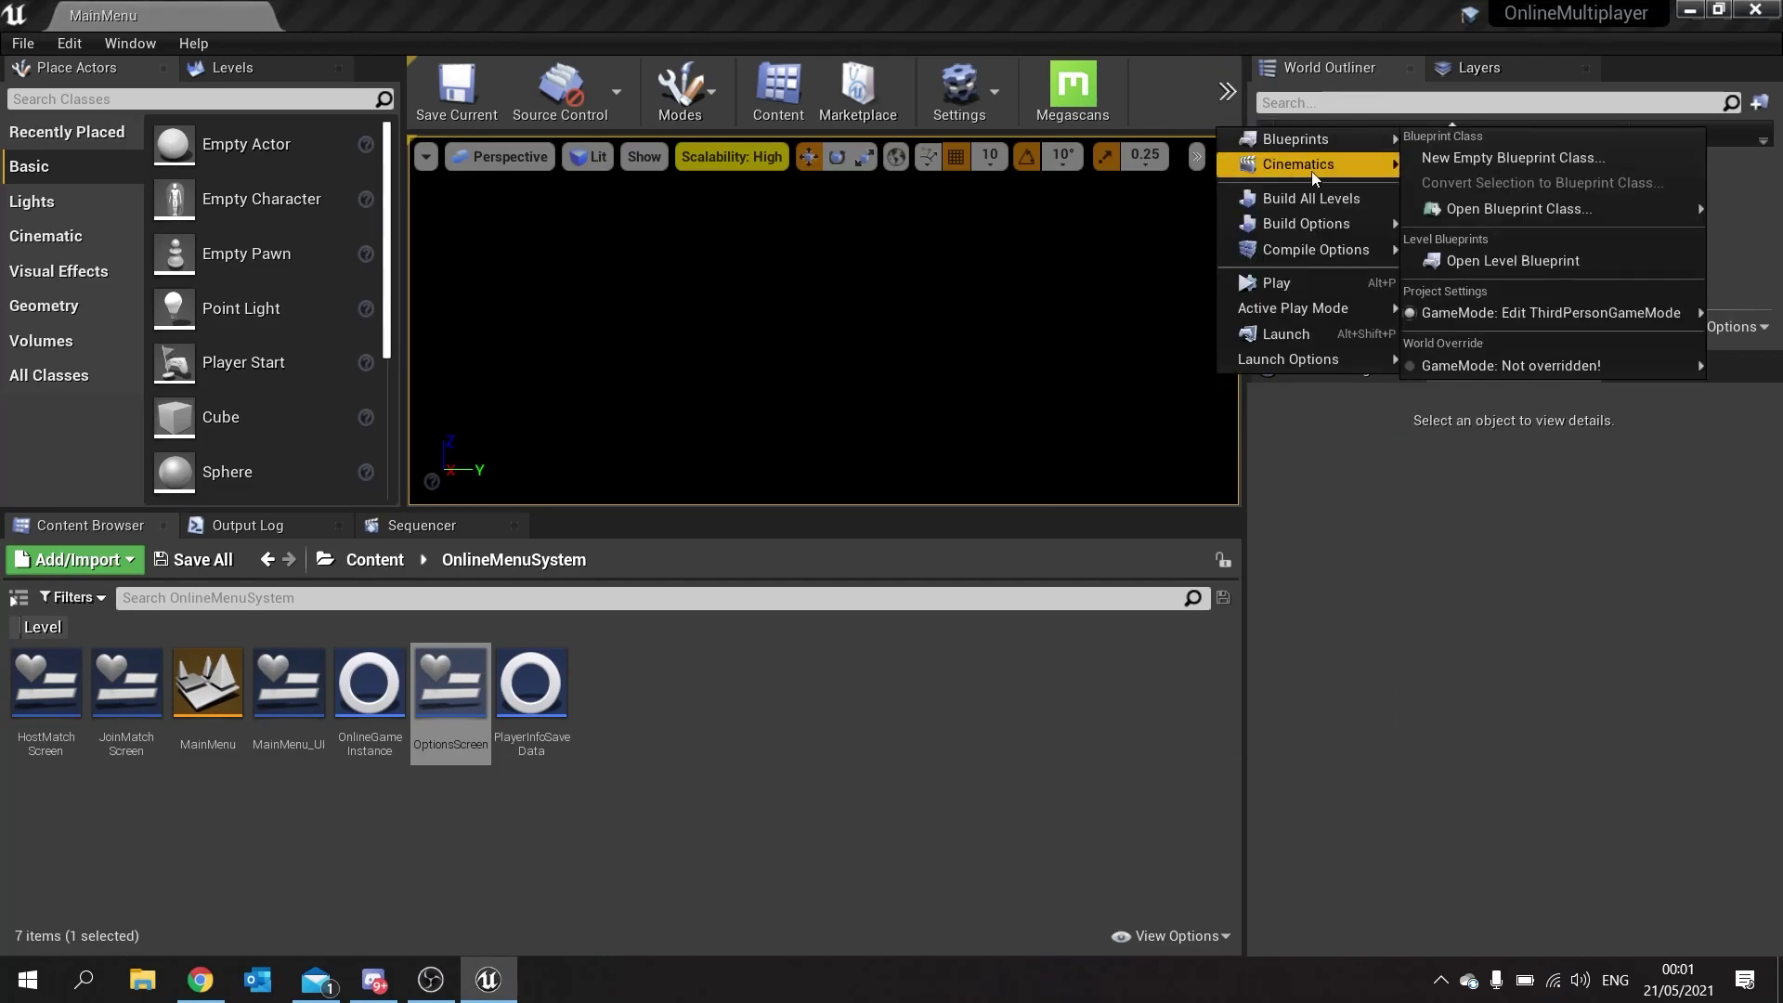
left_click(1307, 288)
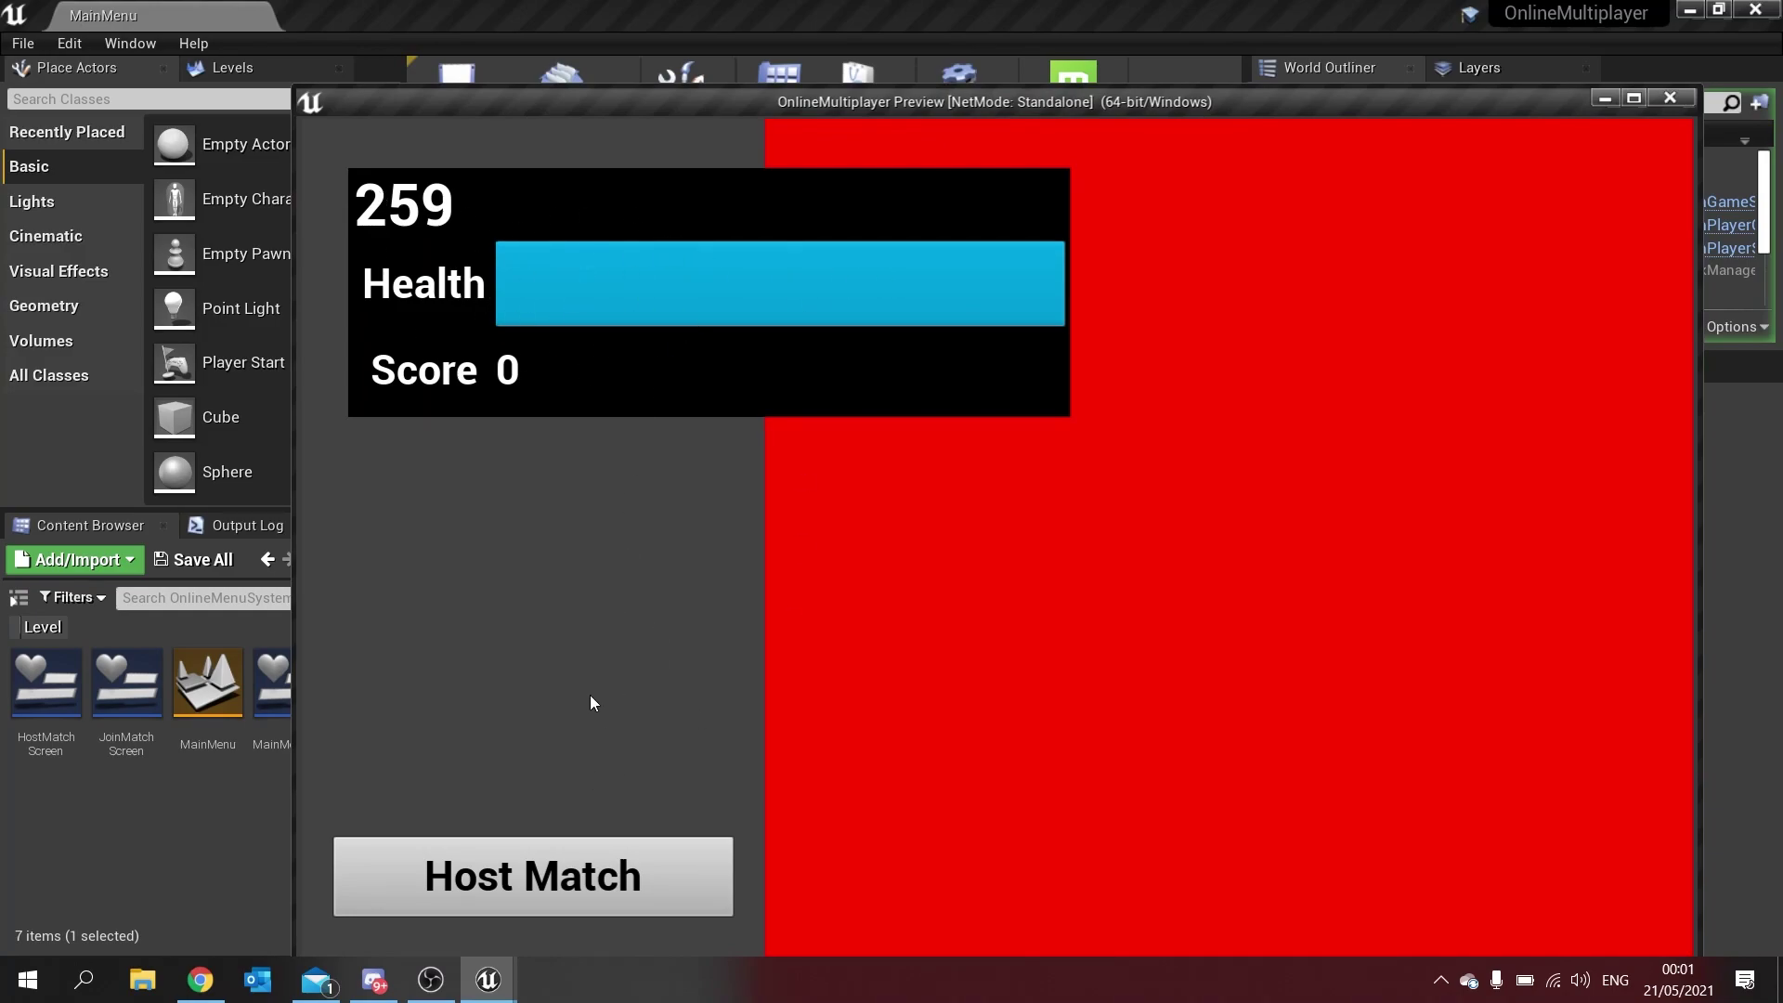
left_click_drag(1523, 104, 1348, 72)
left_click(1467, 66)
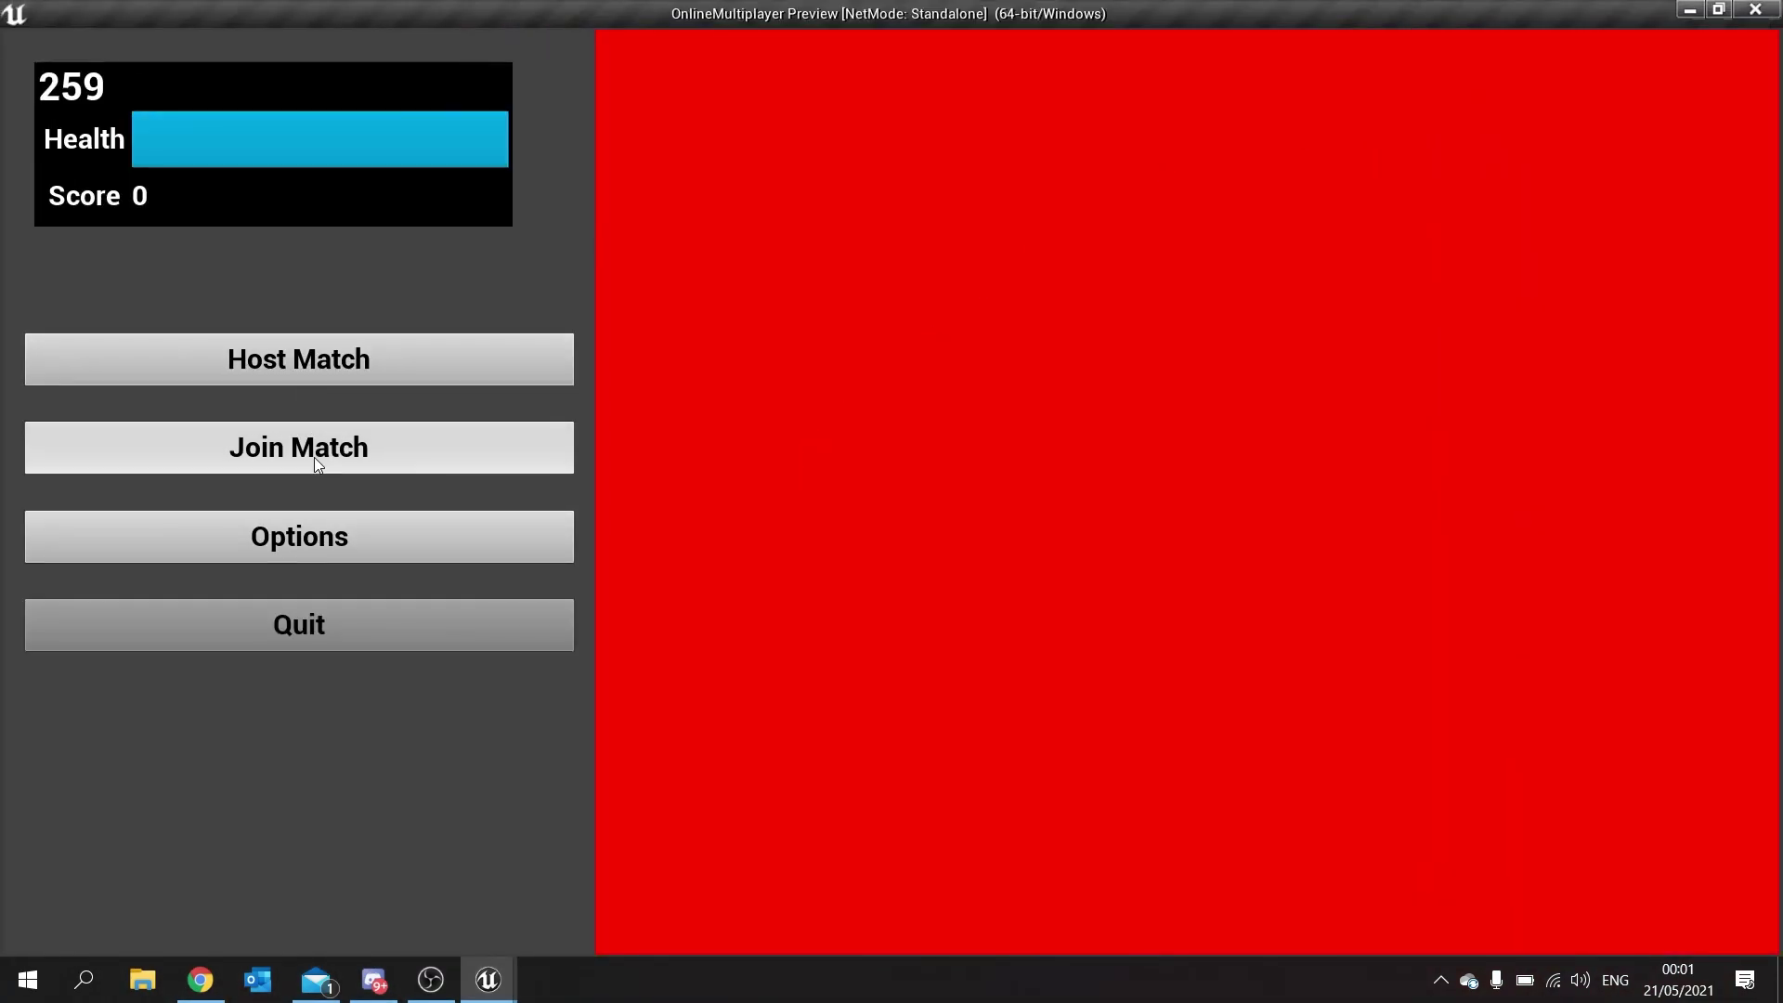
Test switching between the Host Match, Join Match and Options screens in the running menu, and quit the preview.
left_click(354, 361)
left_click(359, 447)
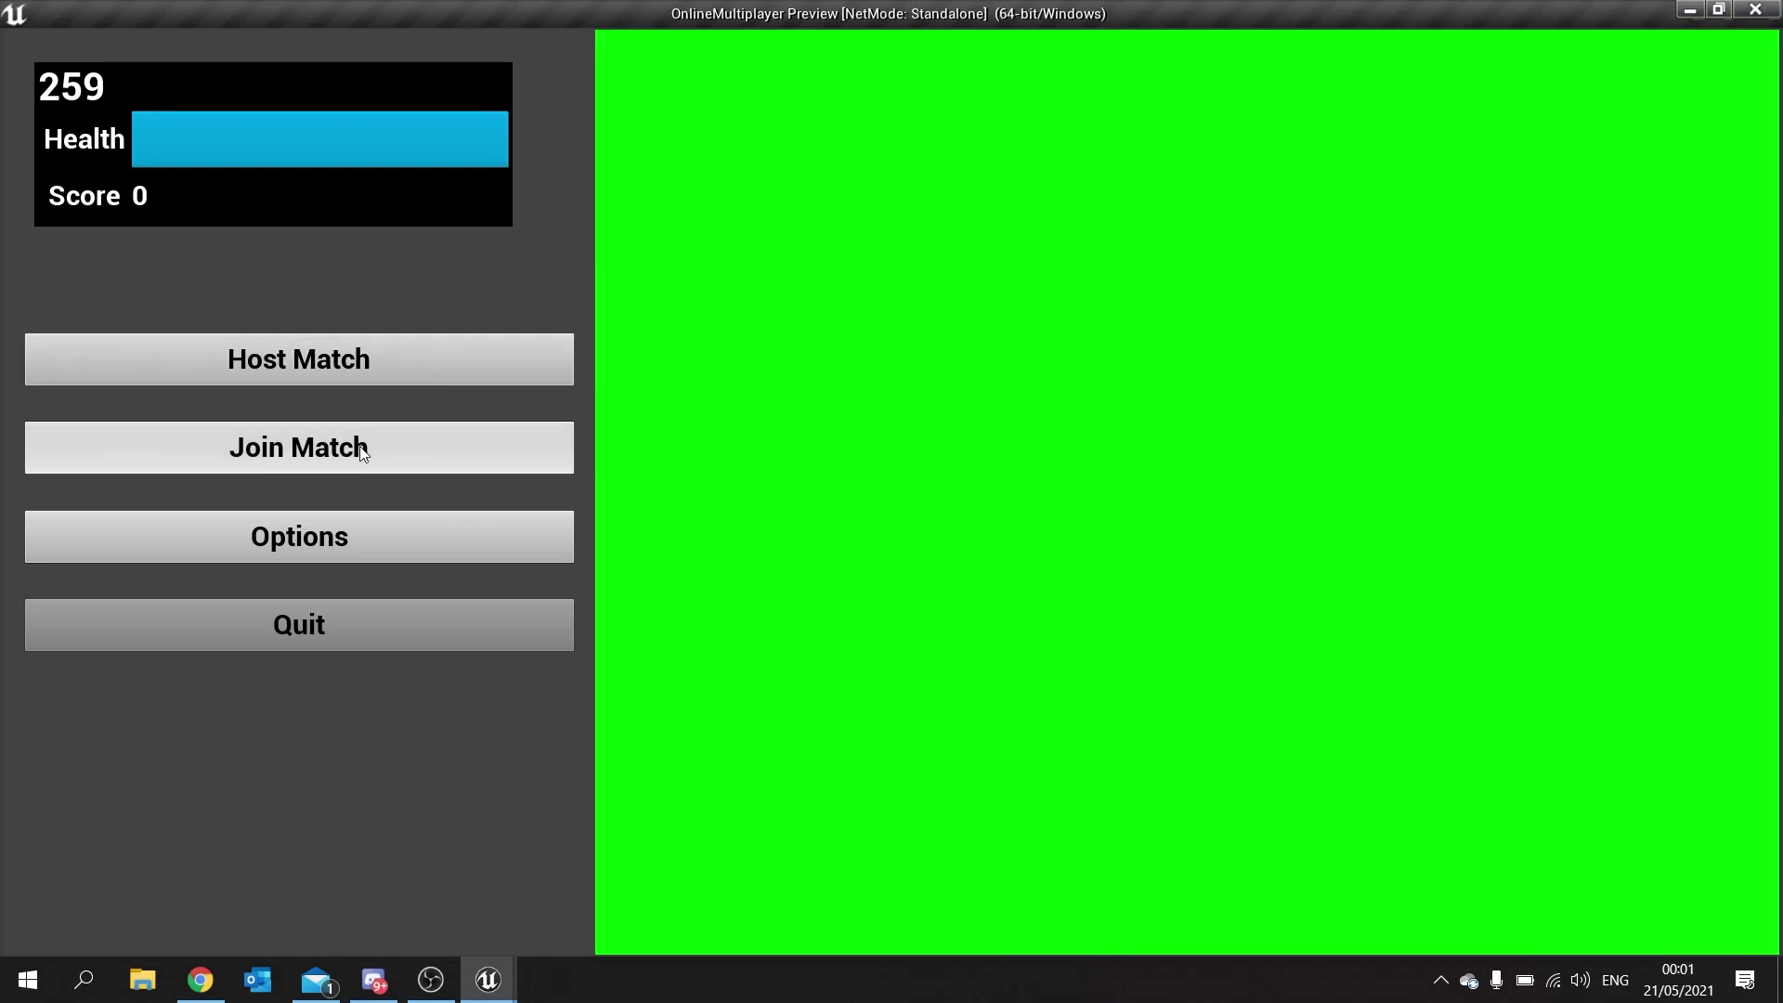
left_click(367, 537)
left_click(379, 454)
left_click(375, 372)
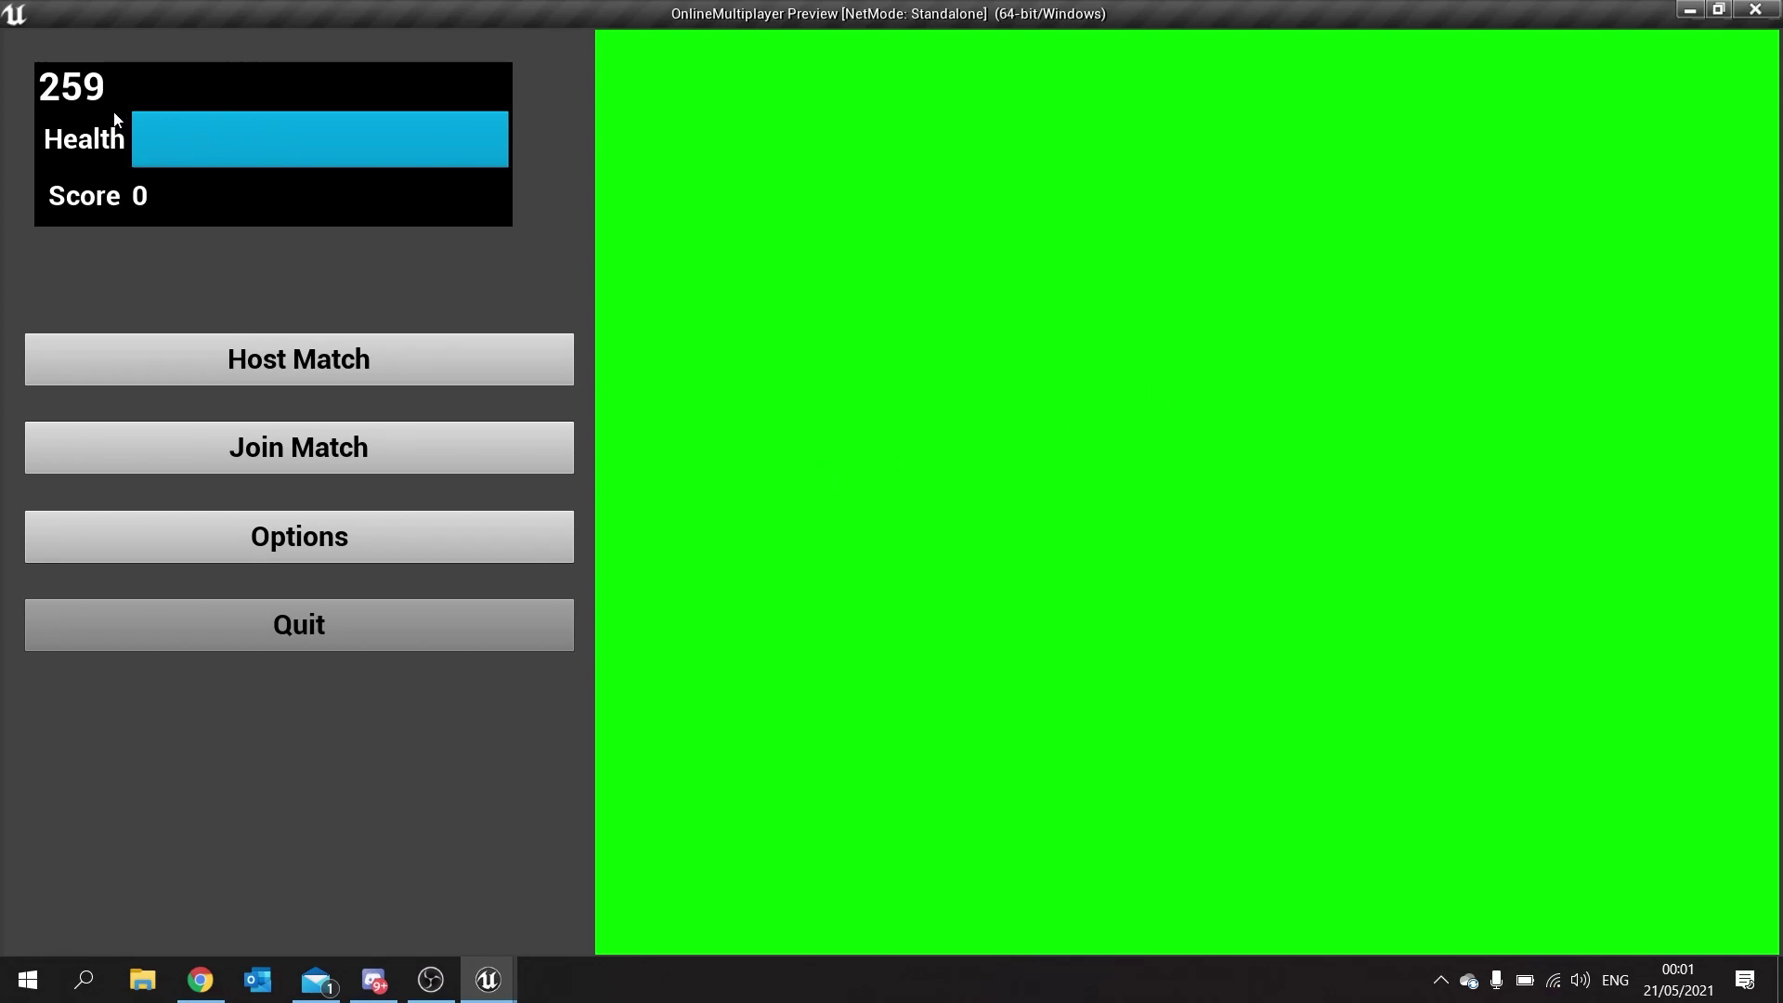
left_click(332, 617)
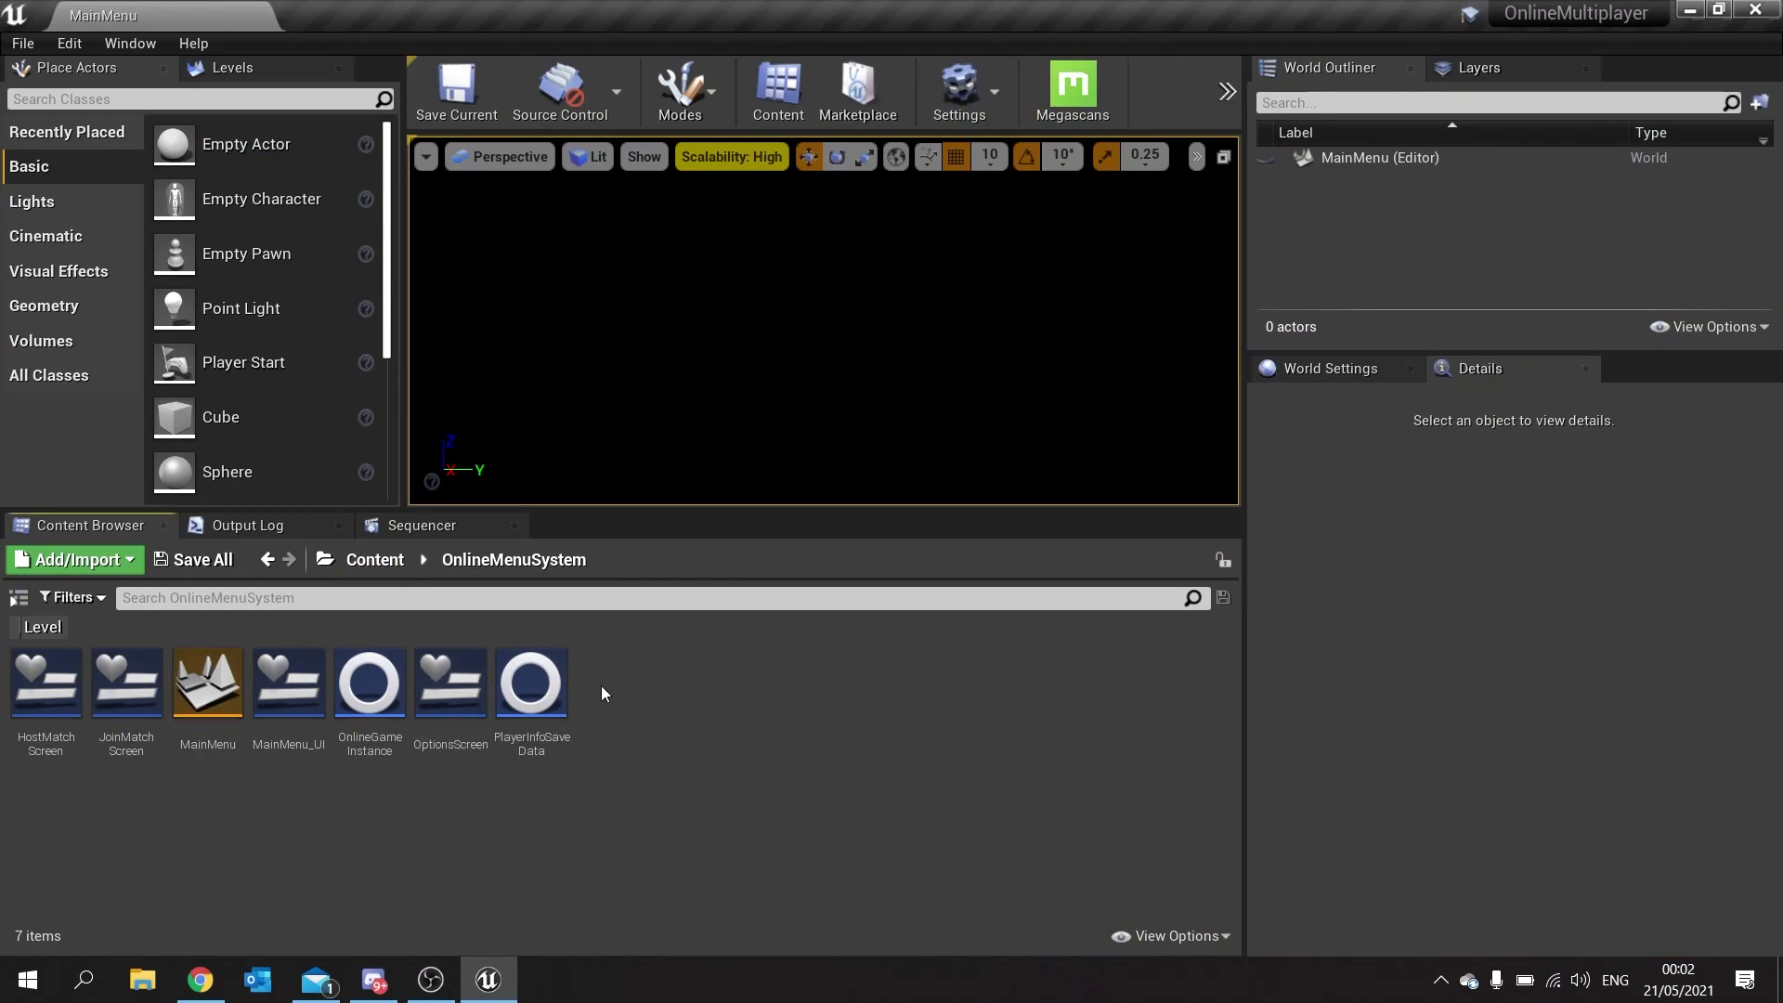
Create a game mode Blueprint class named MainMenuGameMode in the OnlineMenuSystem folder.
right_click(665, 691)
left_click(787, 411)
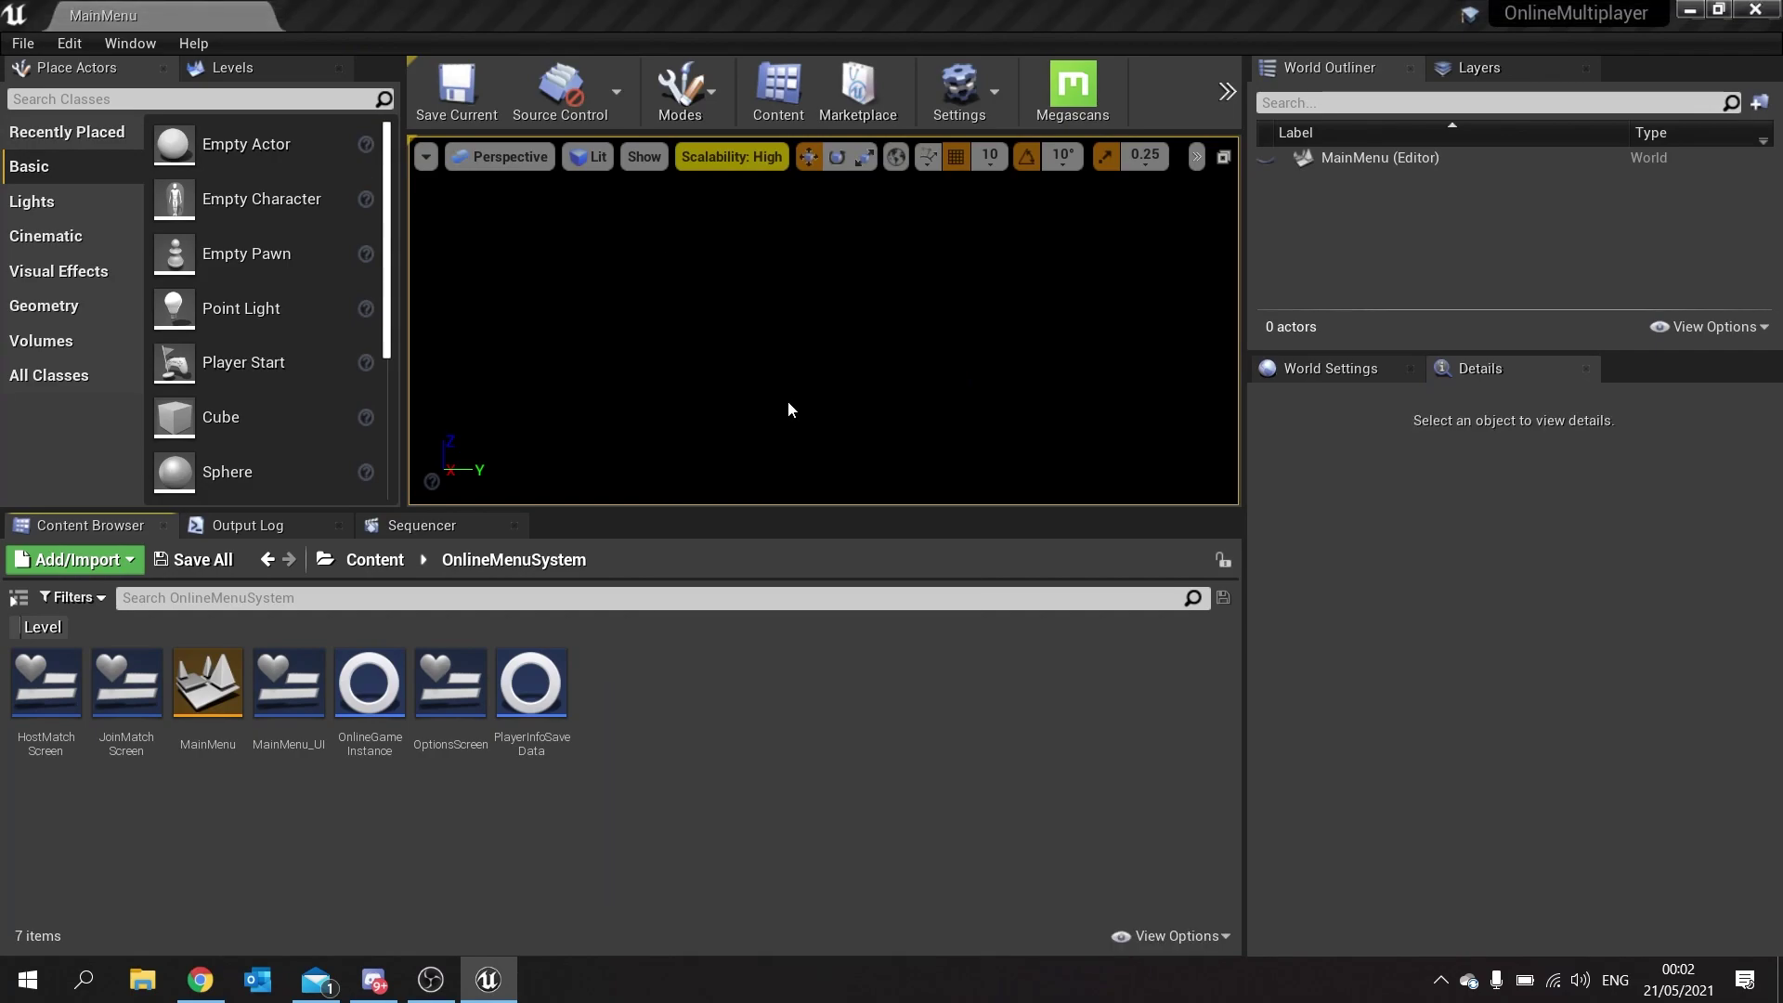
left_click(682, 448)
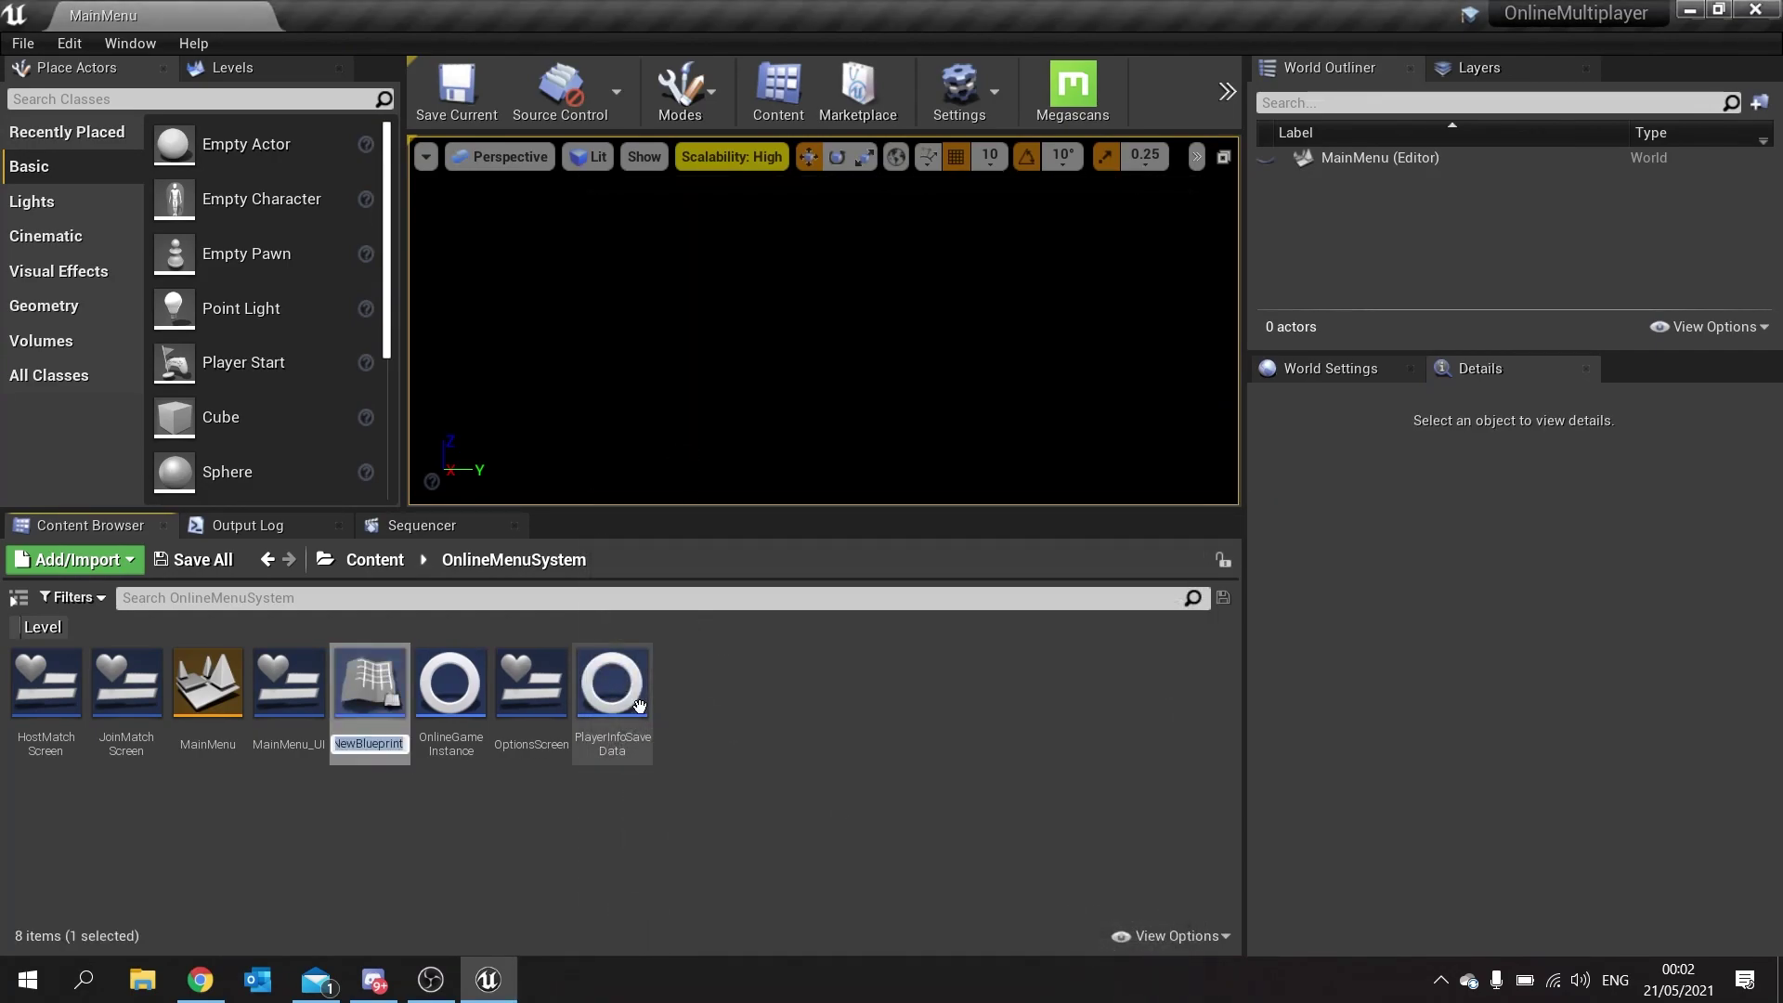
type("MainMenuGa")
key("Return")
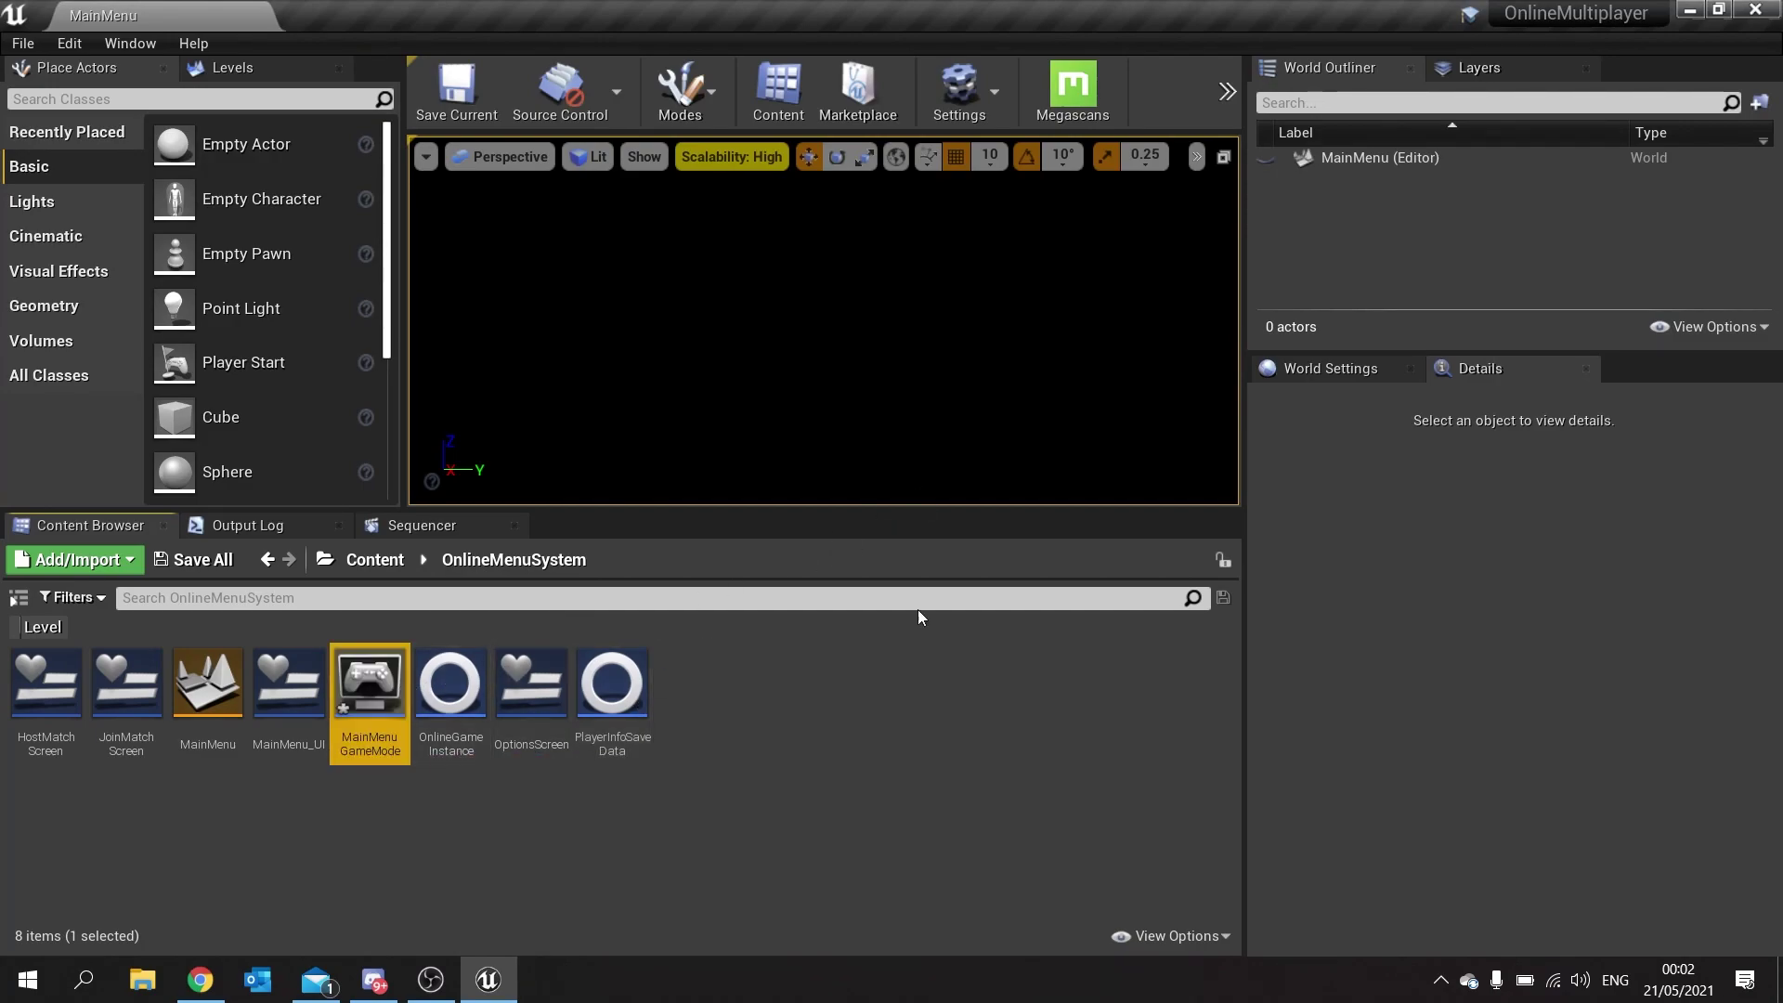
Set the MainMenu level's GameMode Override to MainMenuGameMode in the World Settings.
left_click(1348, 375)
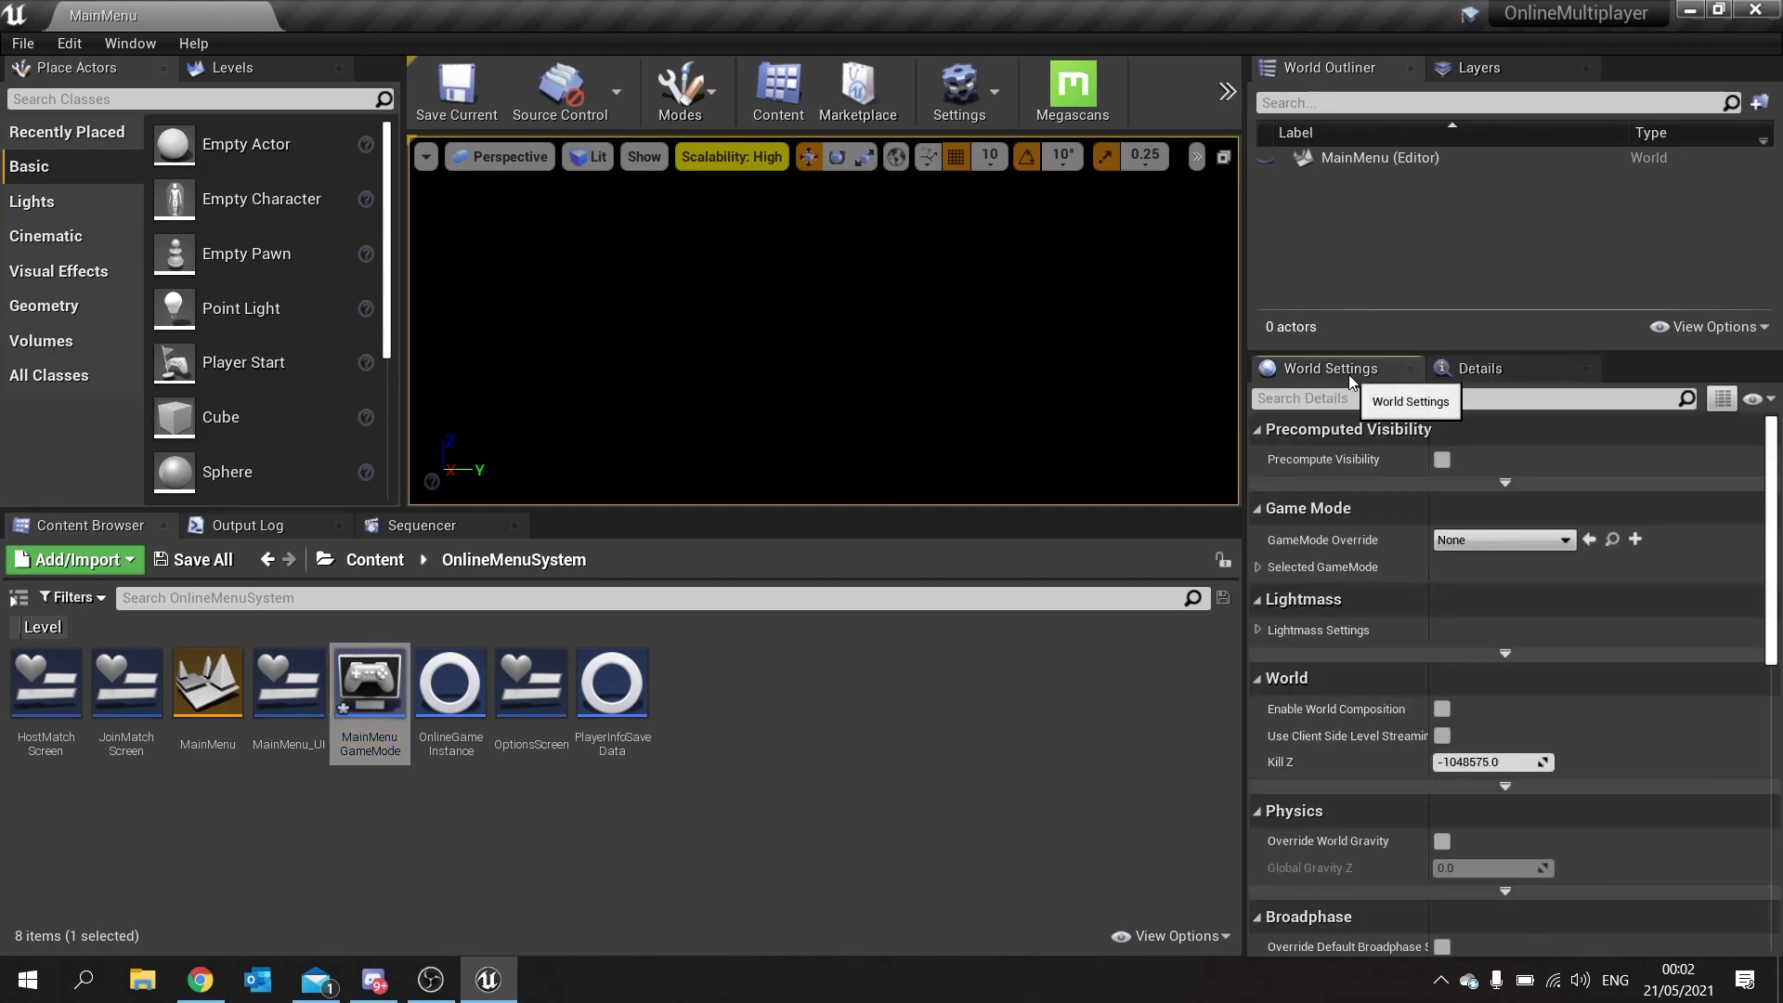
left_click(1468, 541)
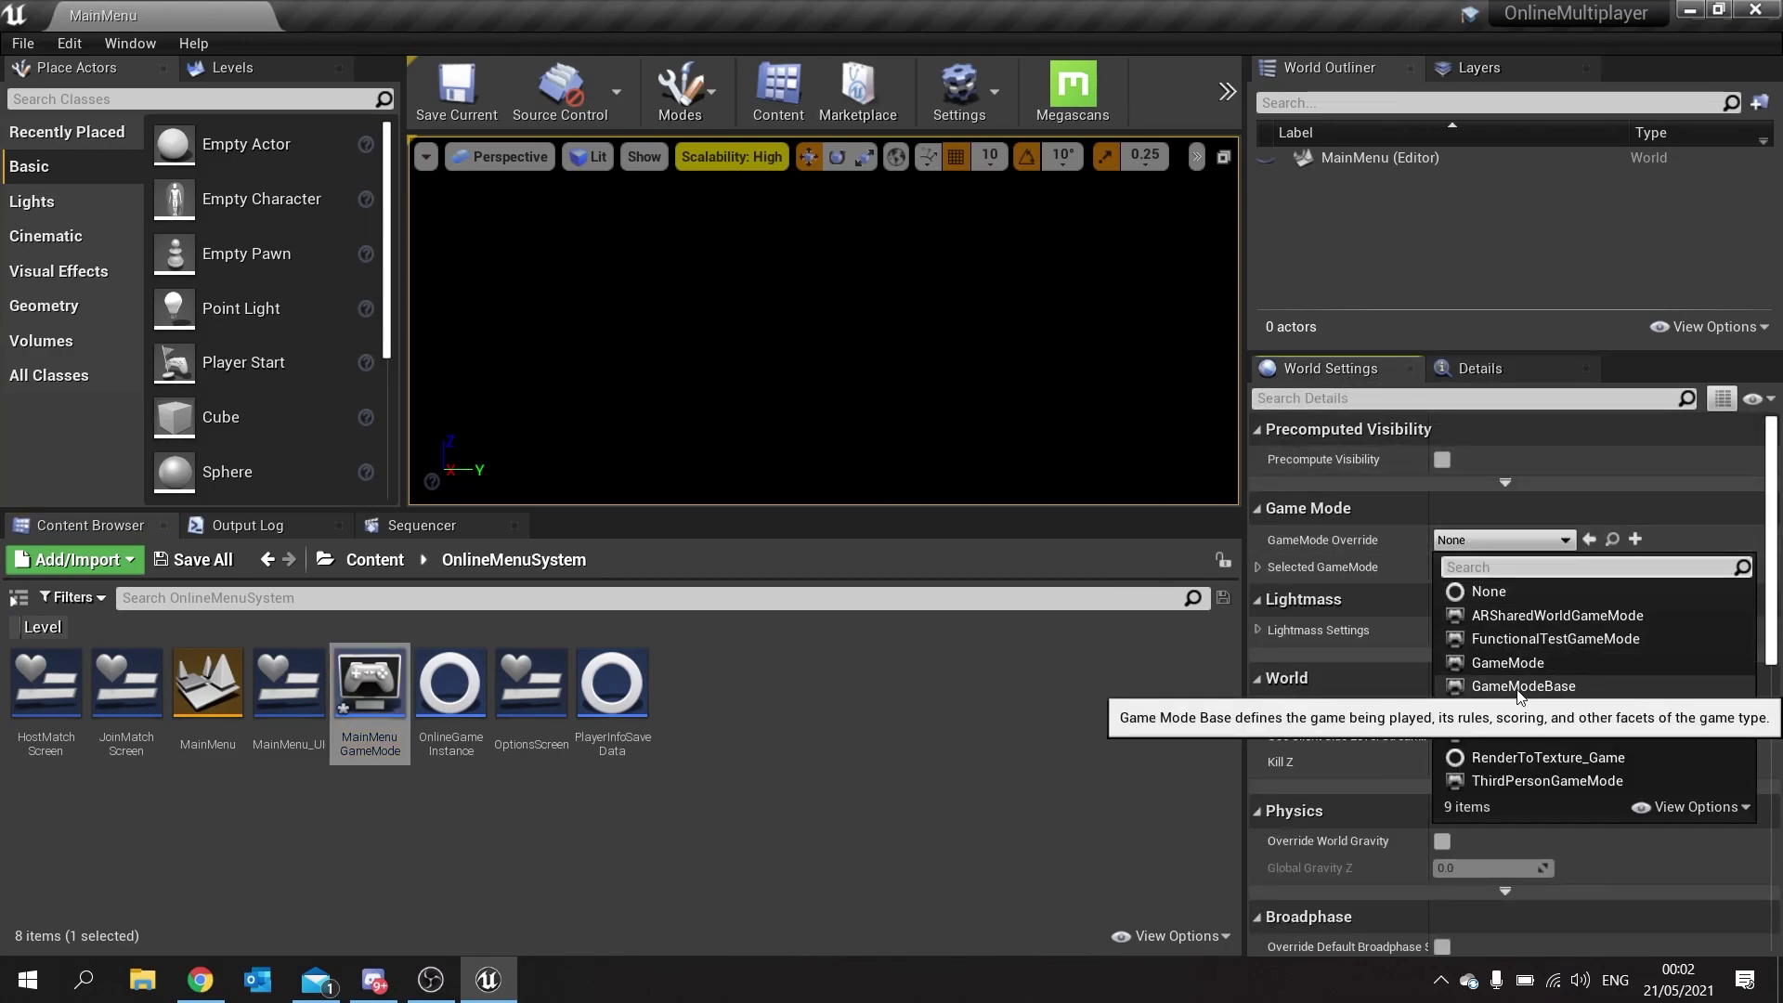
left_click(1534, 733)
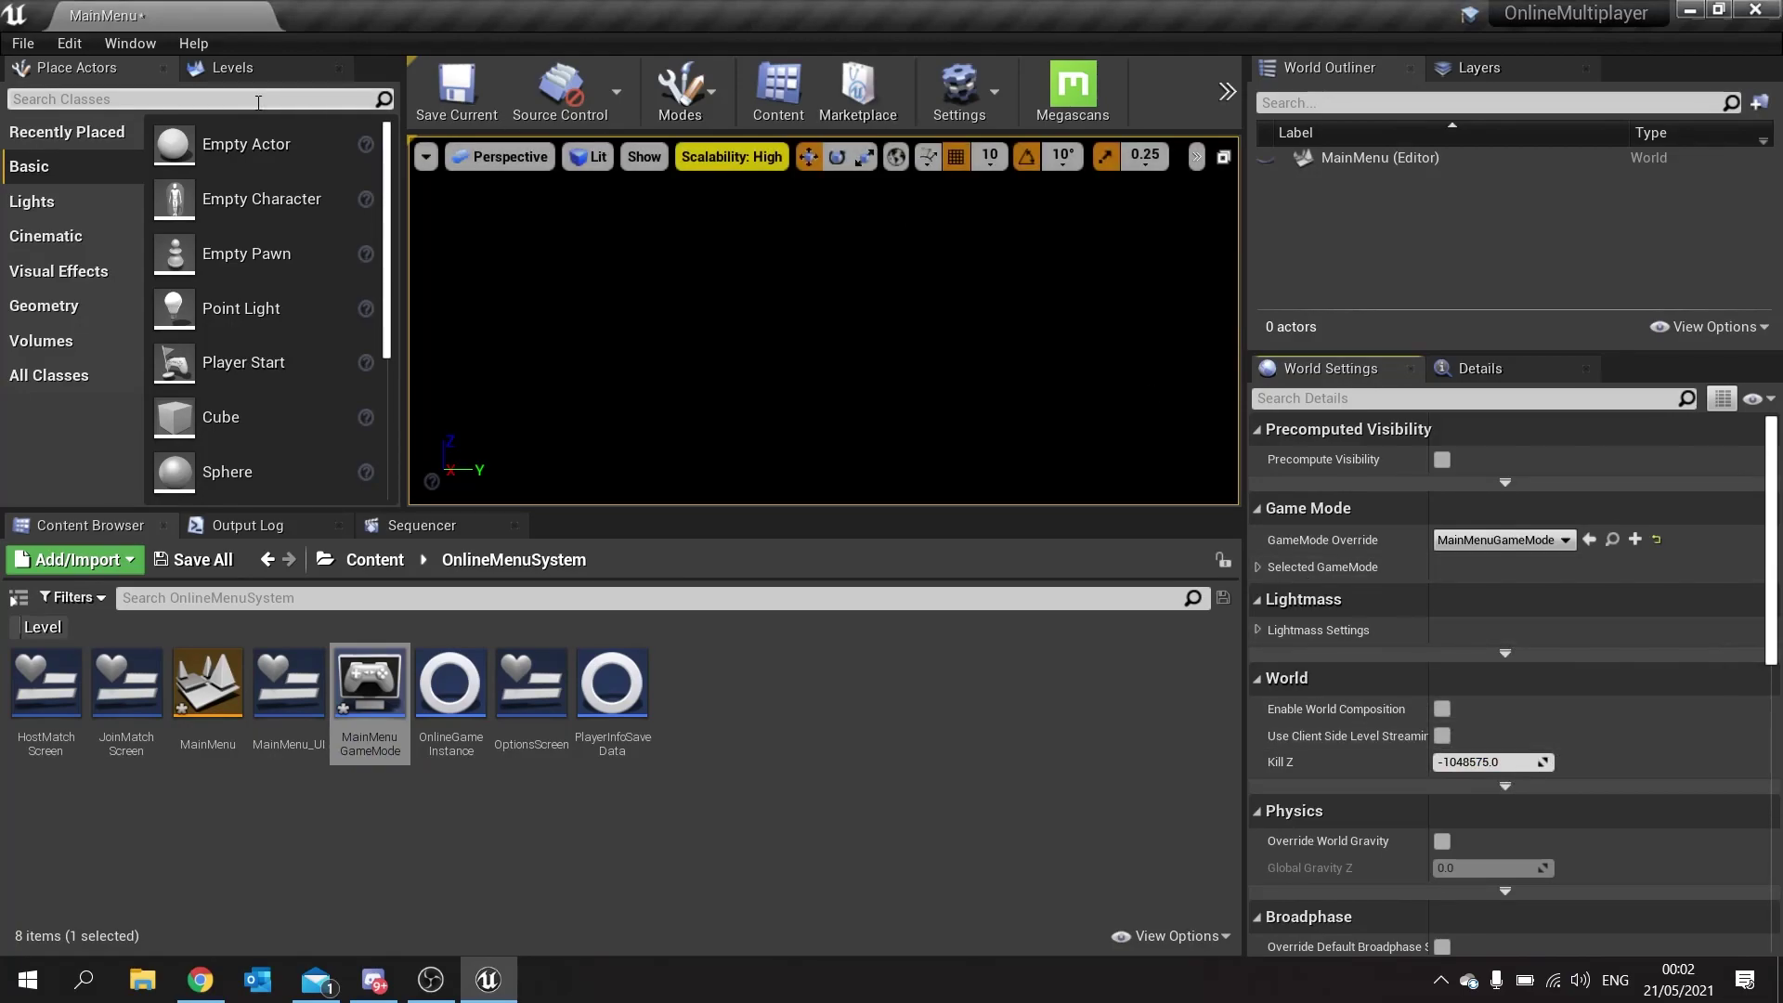
Save the MainMenu level and run it in a standalone preview to check the menu.
left_click(450, 88)
left_click(1224, 93)
left_click(1298, 292)
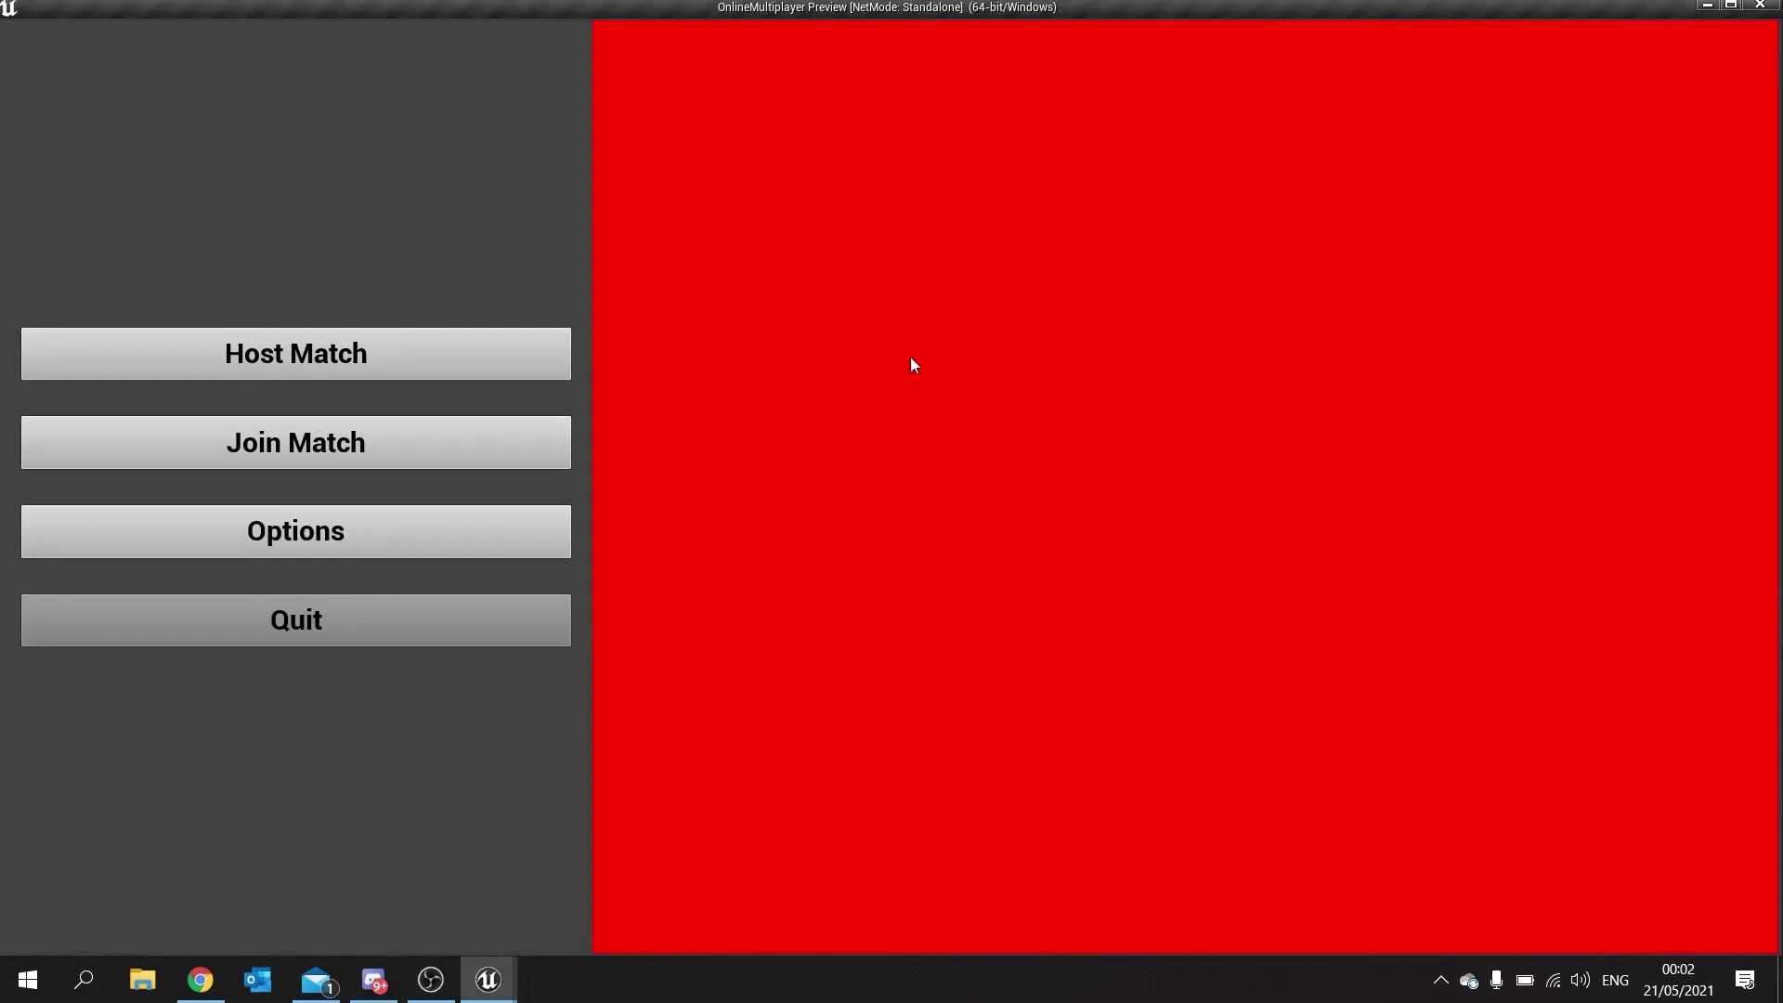